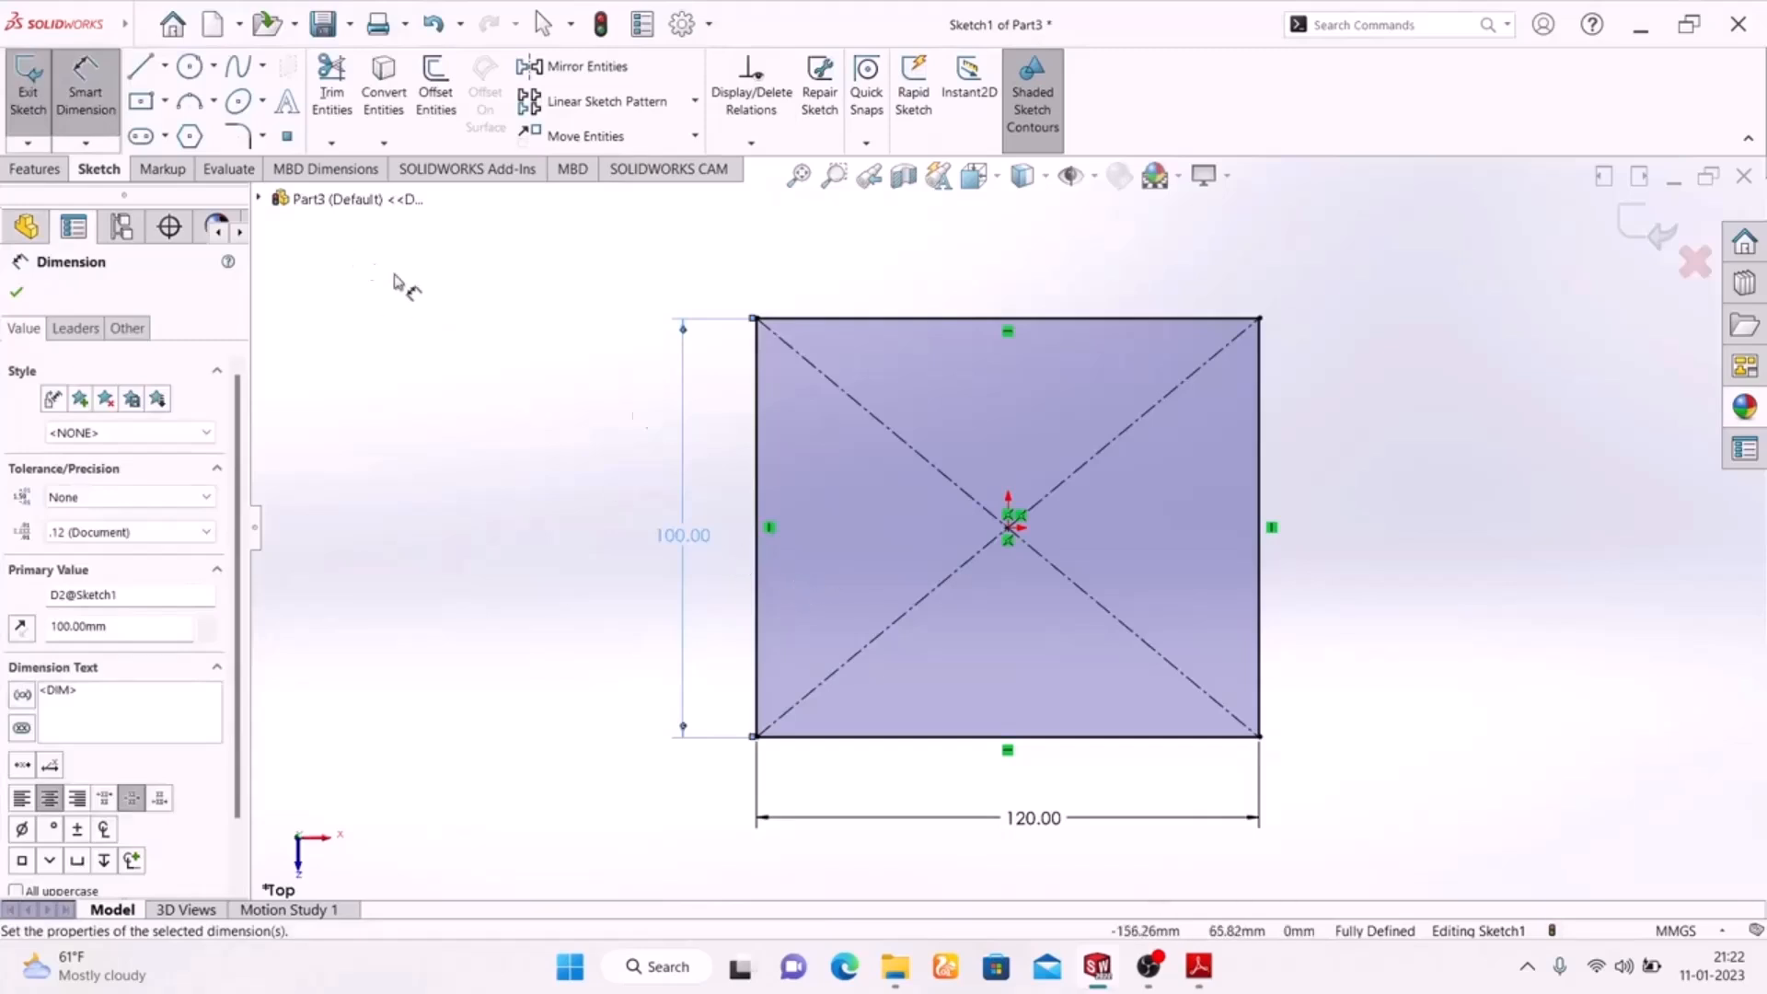
# Check the exercise drawing in Adobe Reader and round the rectangle's two upper corners with 30 mm sketch fillets.
pyautogui.click(1198, 966)
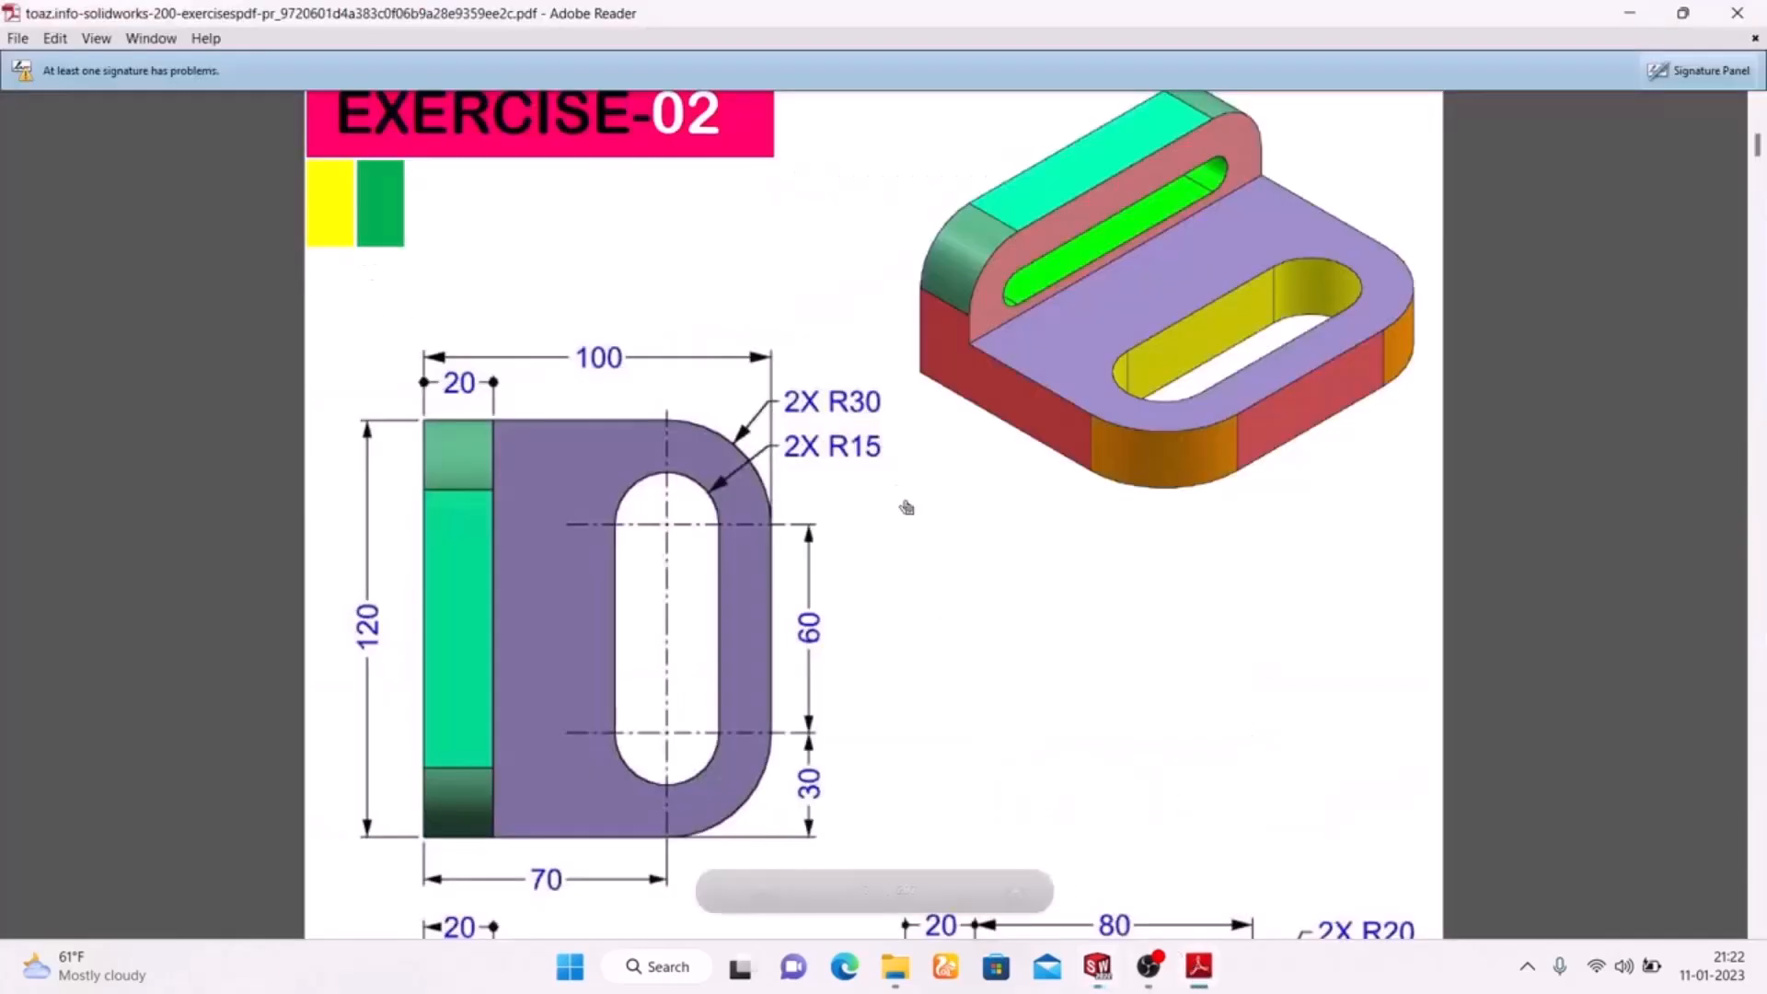
pyautogui.click(1201, 968)
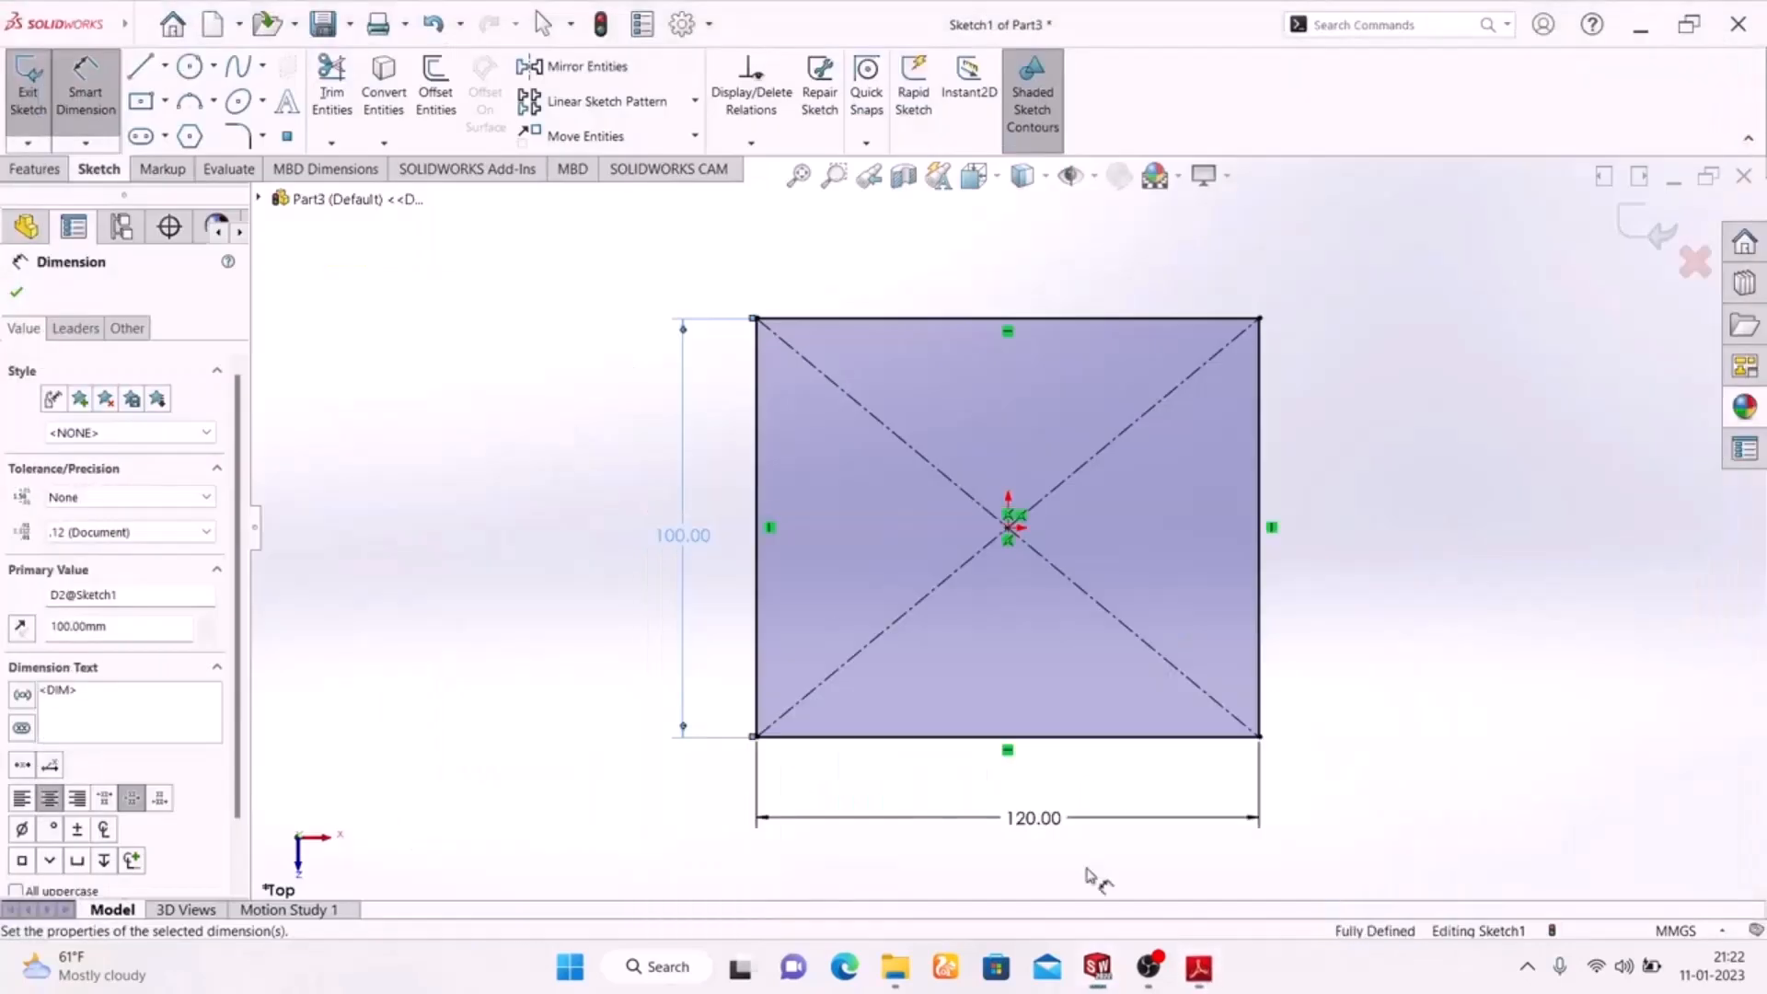
pyautogui.click(244, 136)
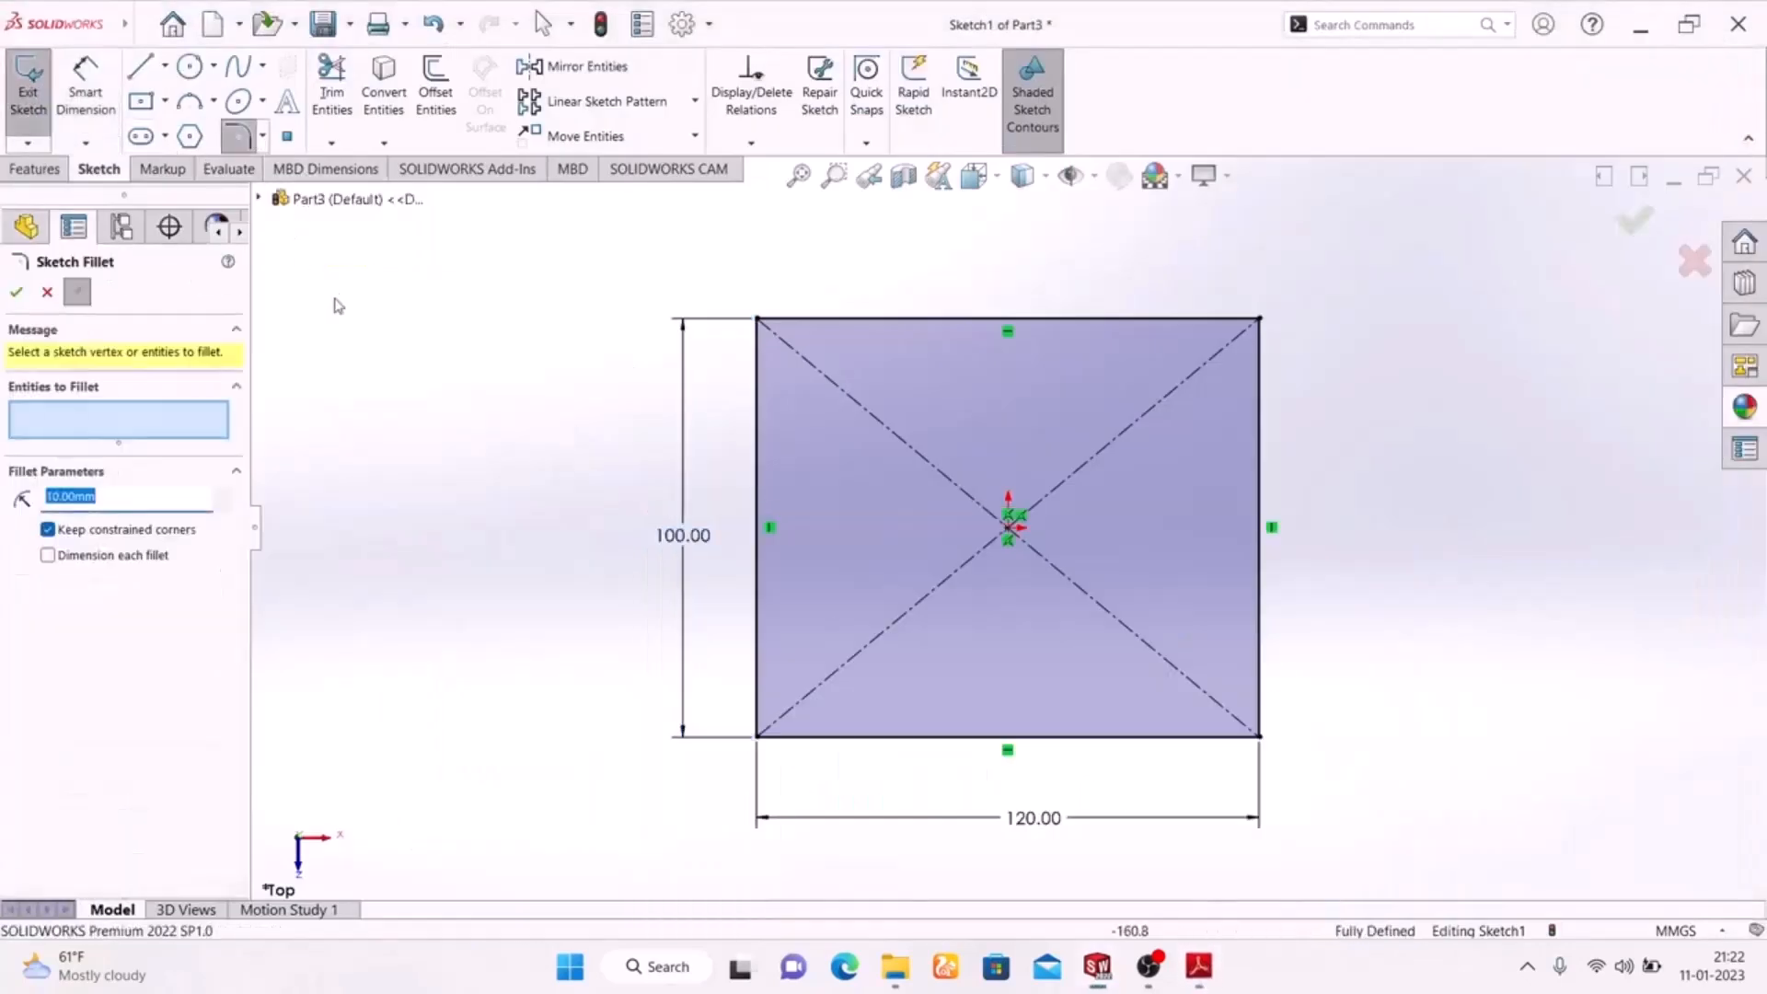
pyautogui.click(1258, 320)
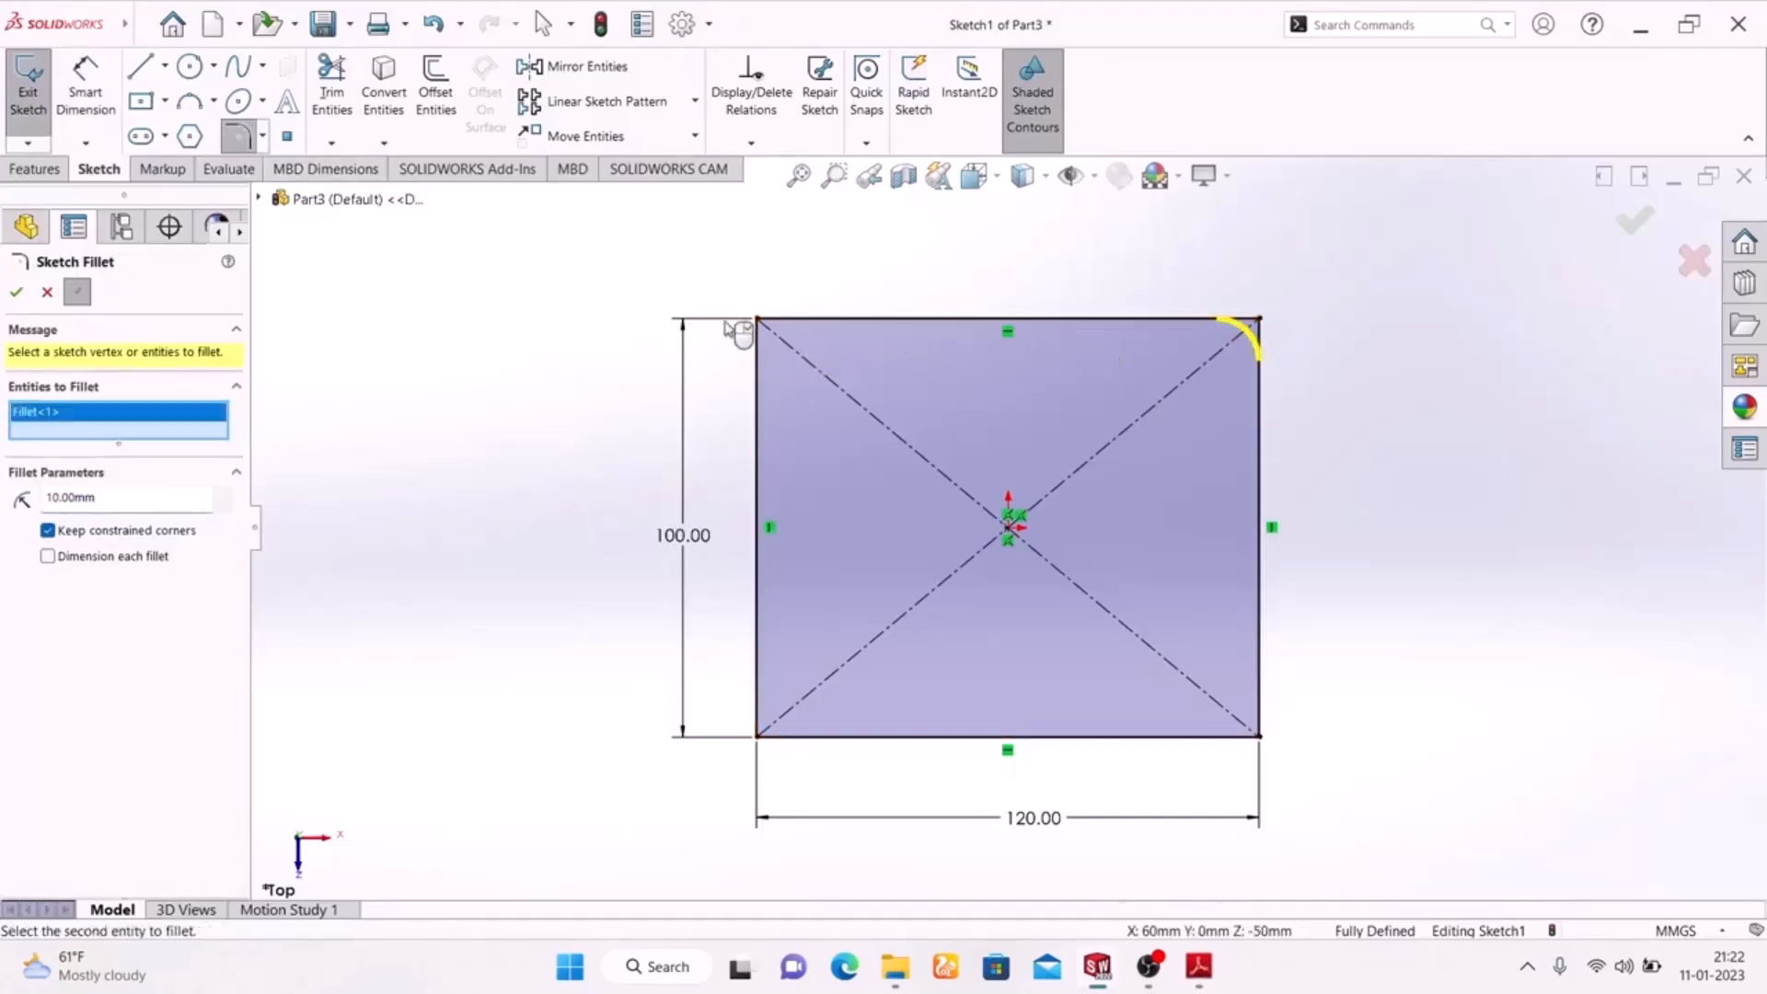
pyautogui.click(758, 321)
pyautogui.moveTo(119, 513); pyautogui.dragTo(3, 512)
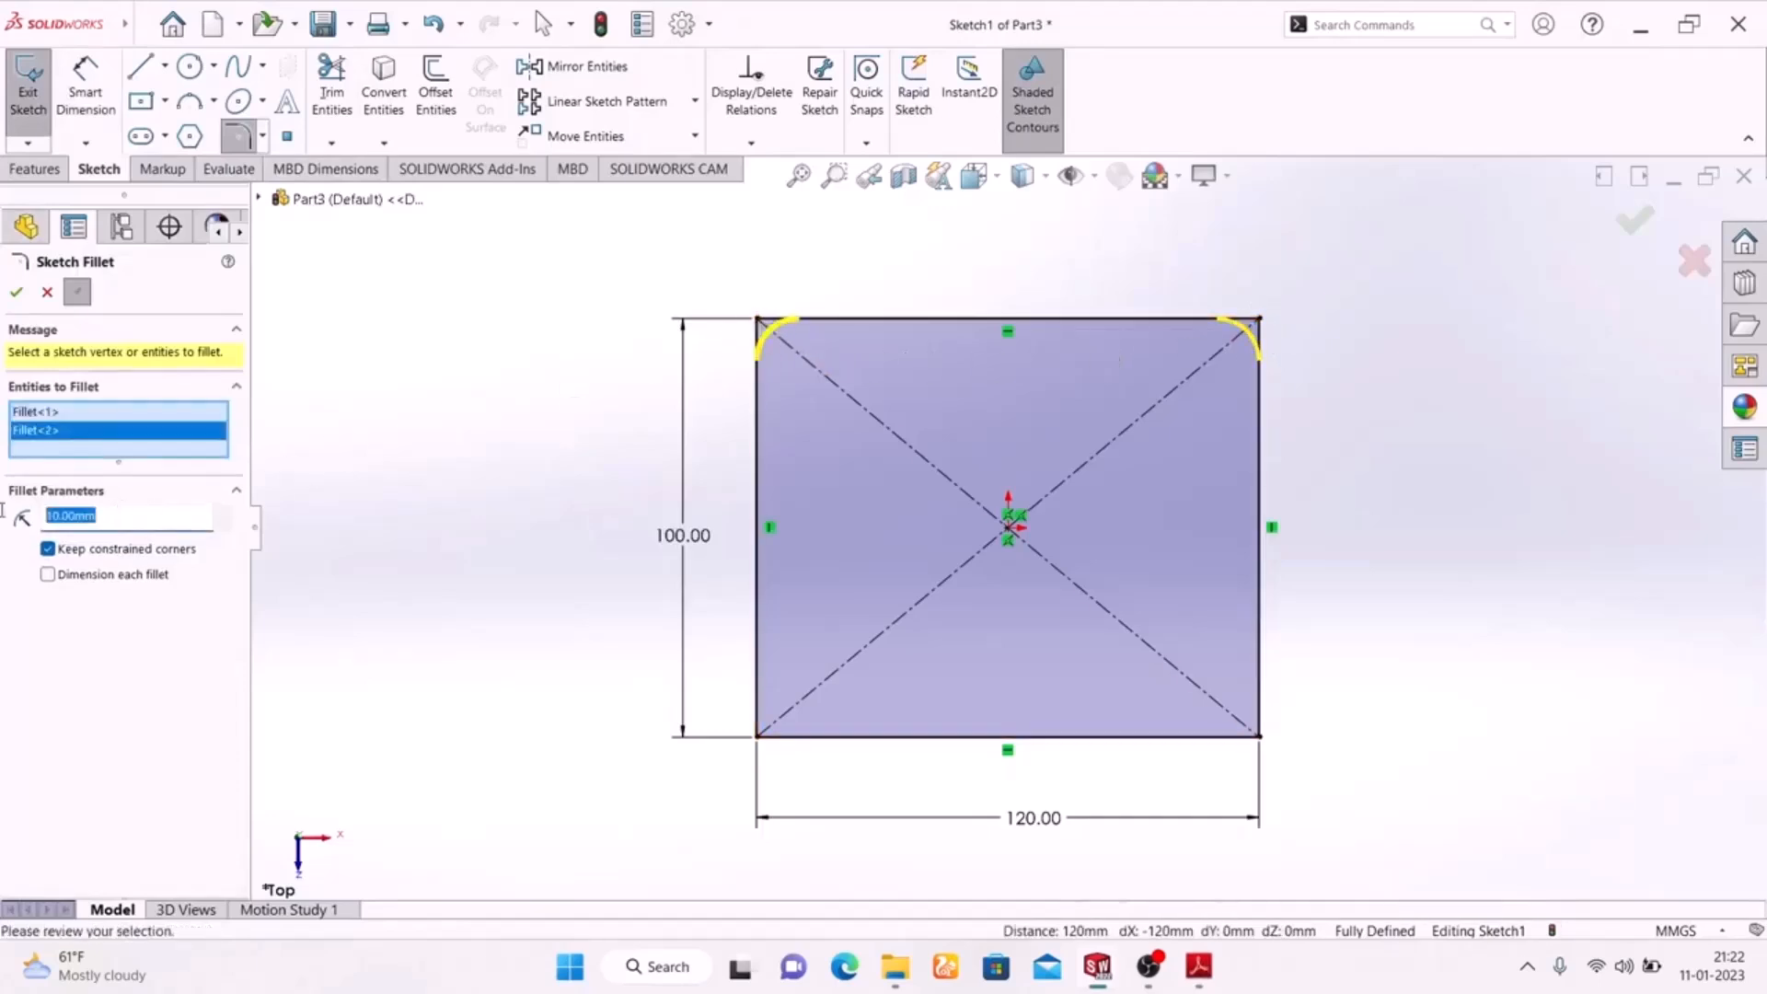
pyautogui.write('30')
pyautogui.press('Return')
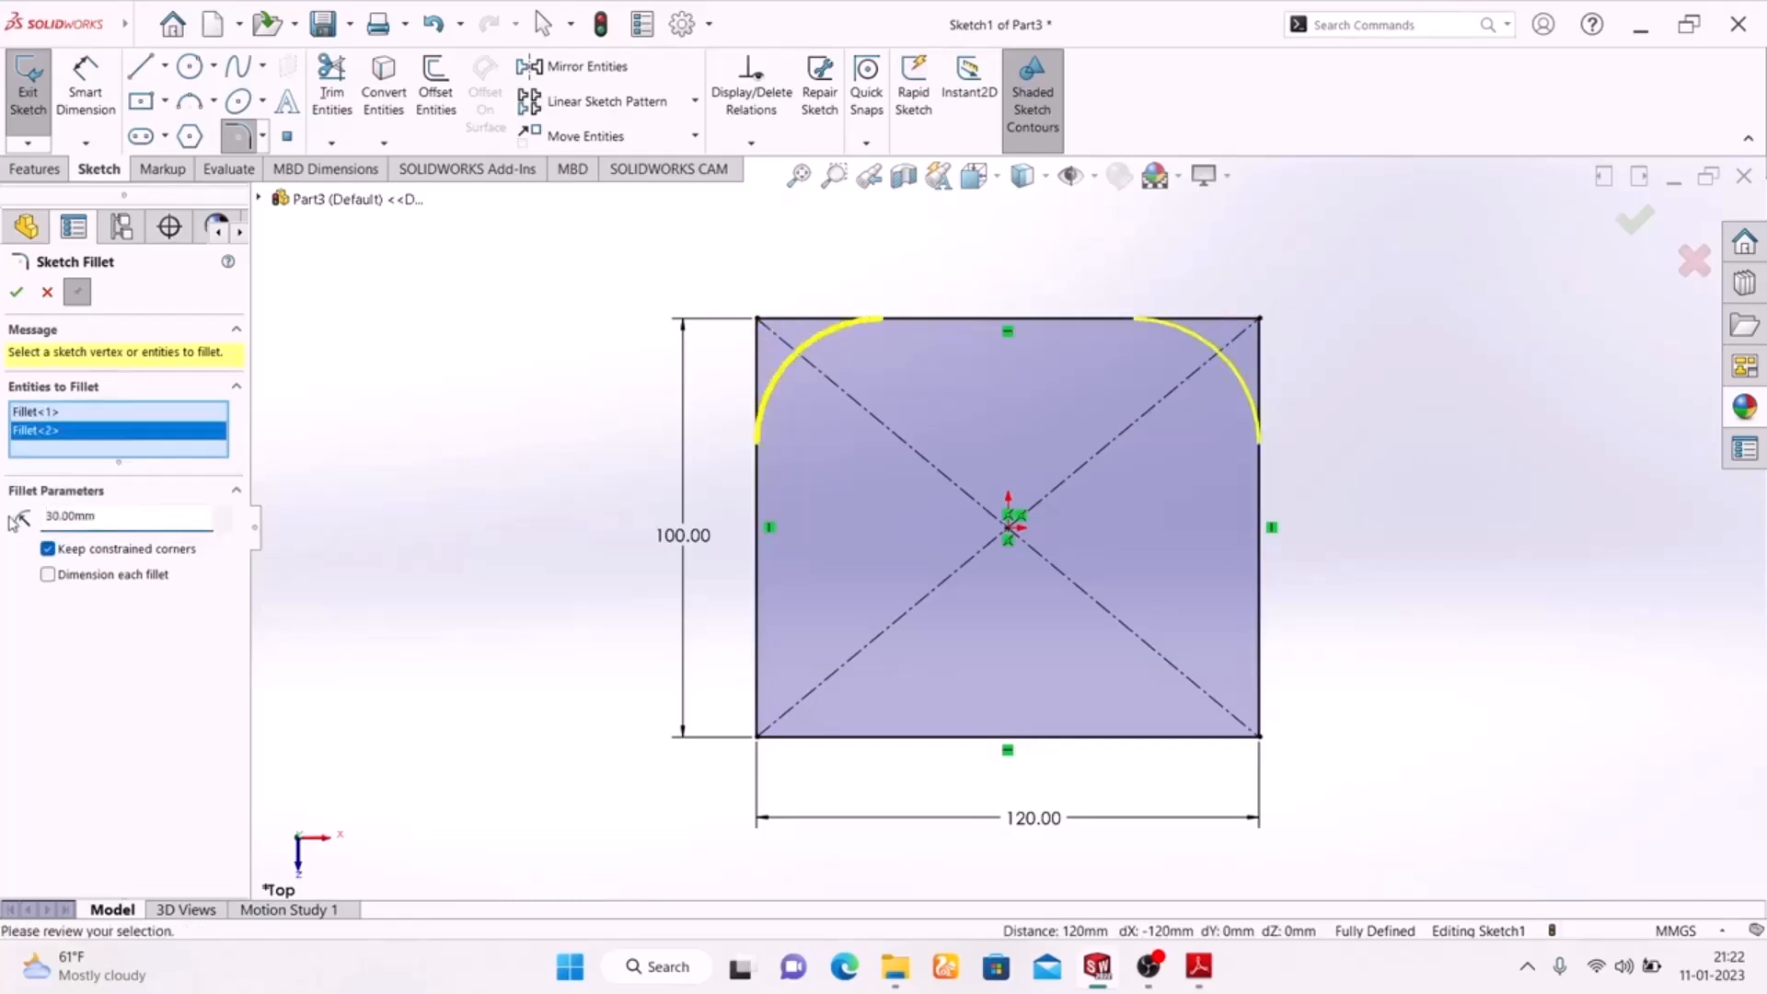
pyautogui.click(16, 295)
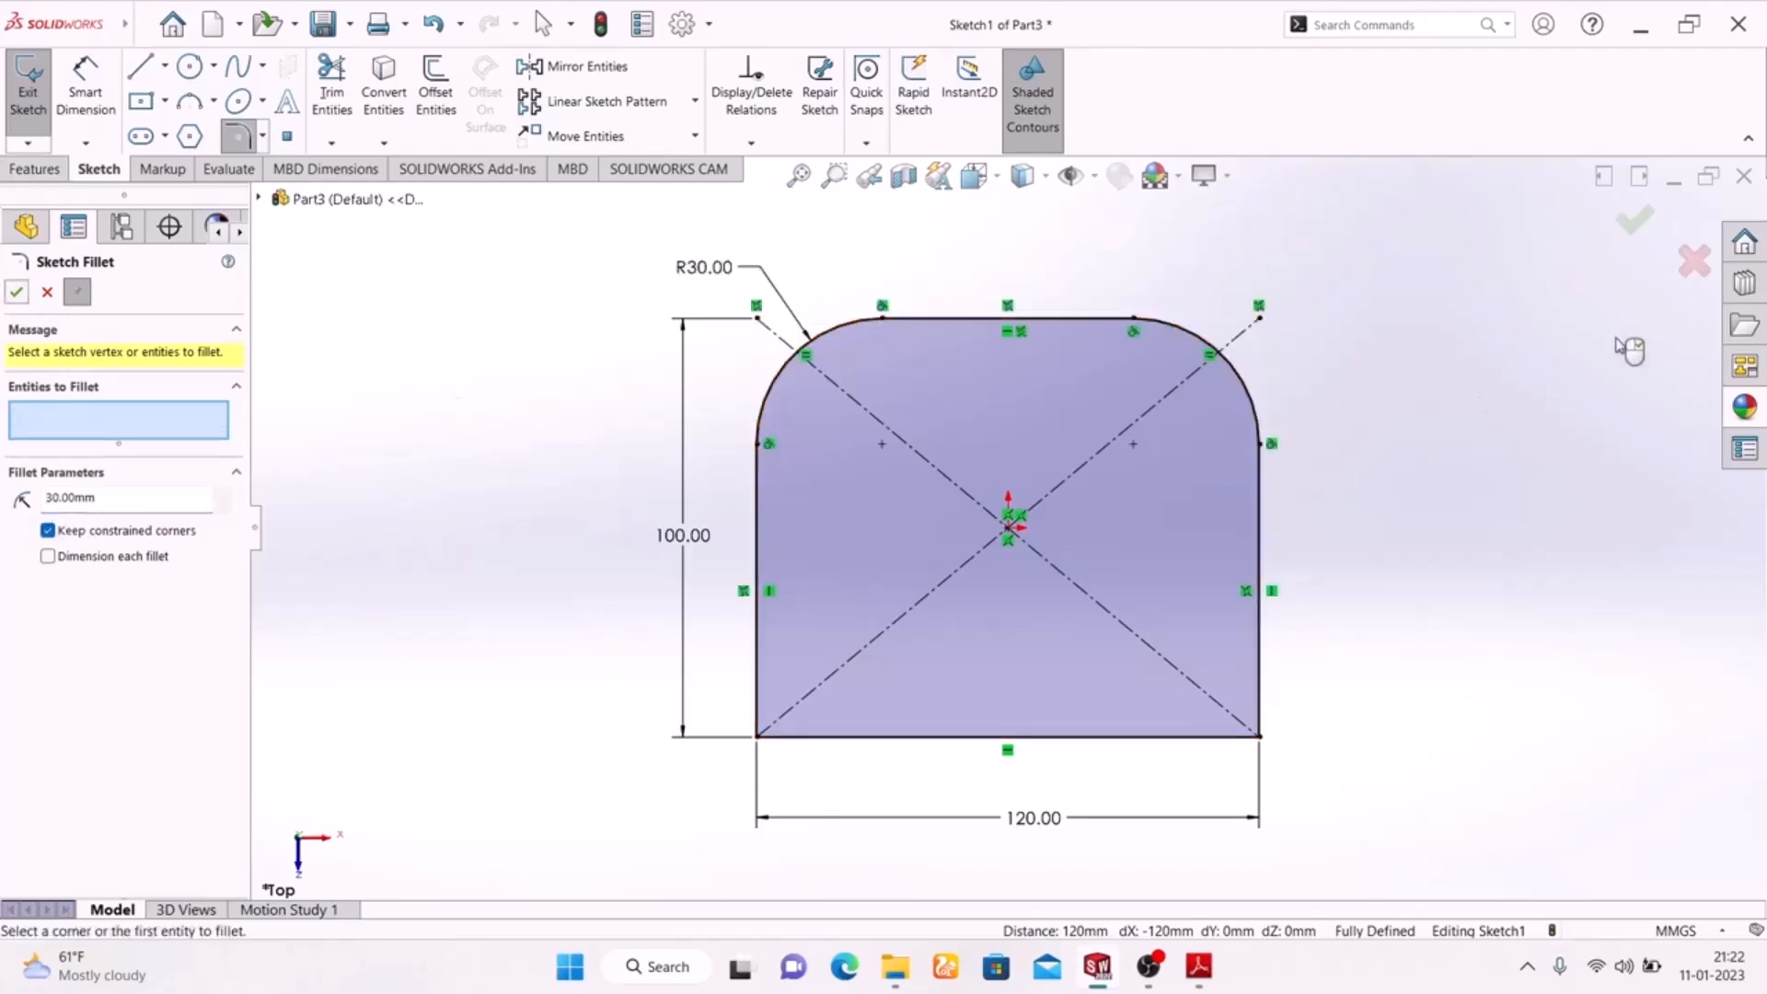
pyautogui.click(1635, 230)
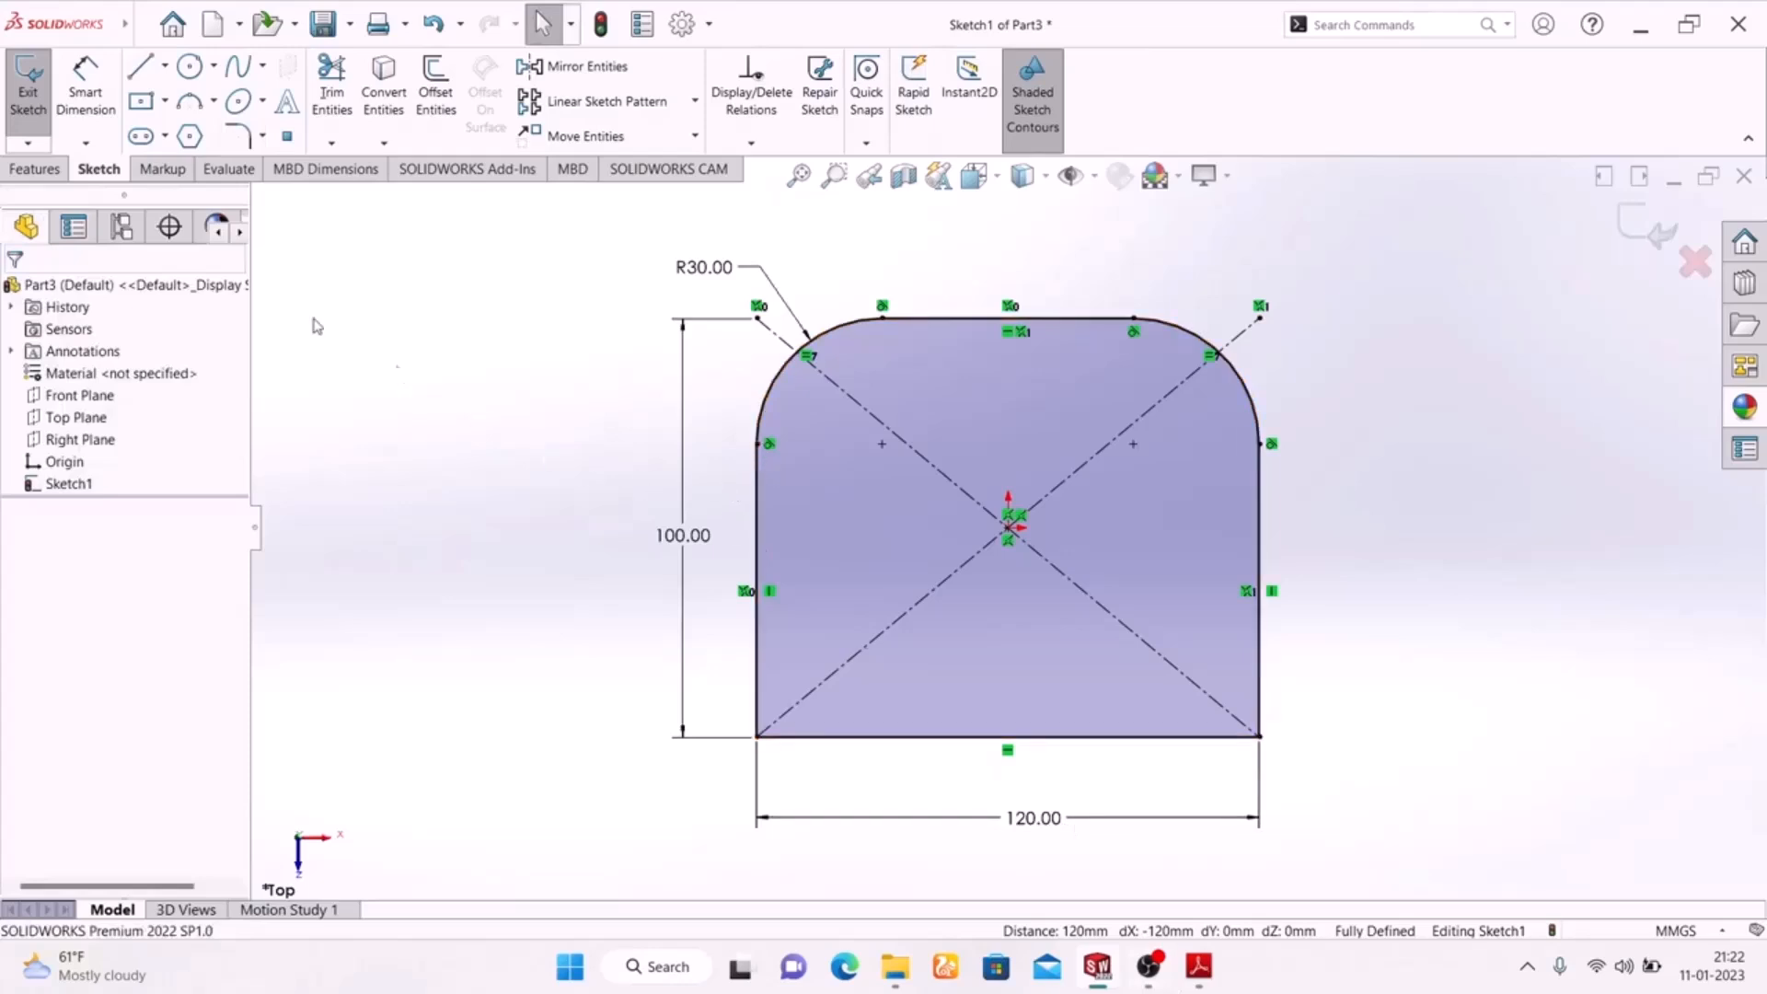
# Sketch a horizontal straight slot inside the profile's upper half, about 74 mm between centres and narrowed to about 31 mm wide.
pyautogui.click(145, 143)
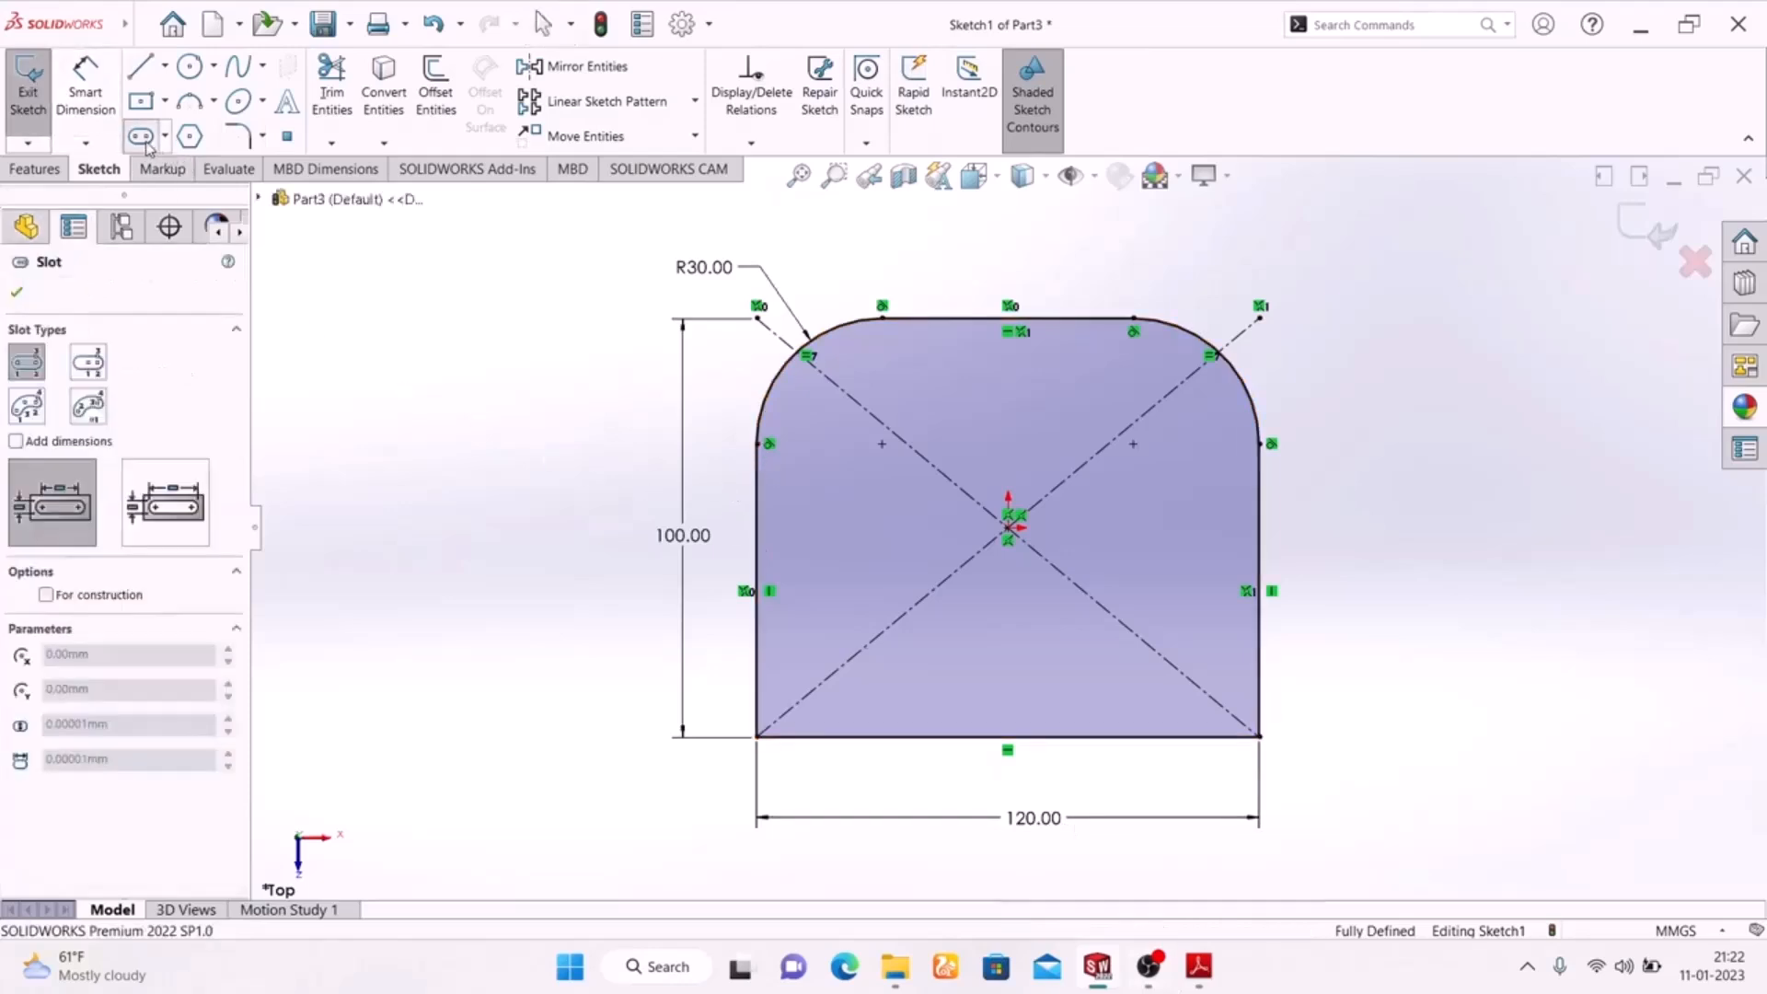
pyautogui.click(860, 443)
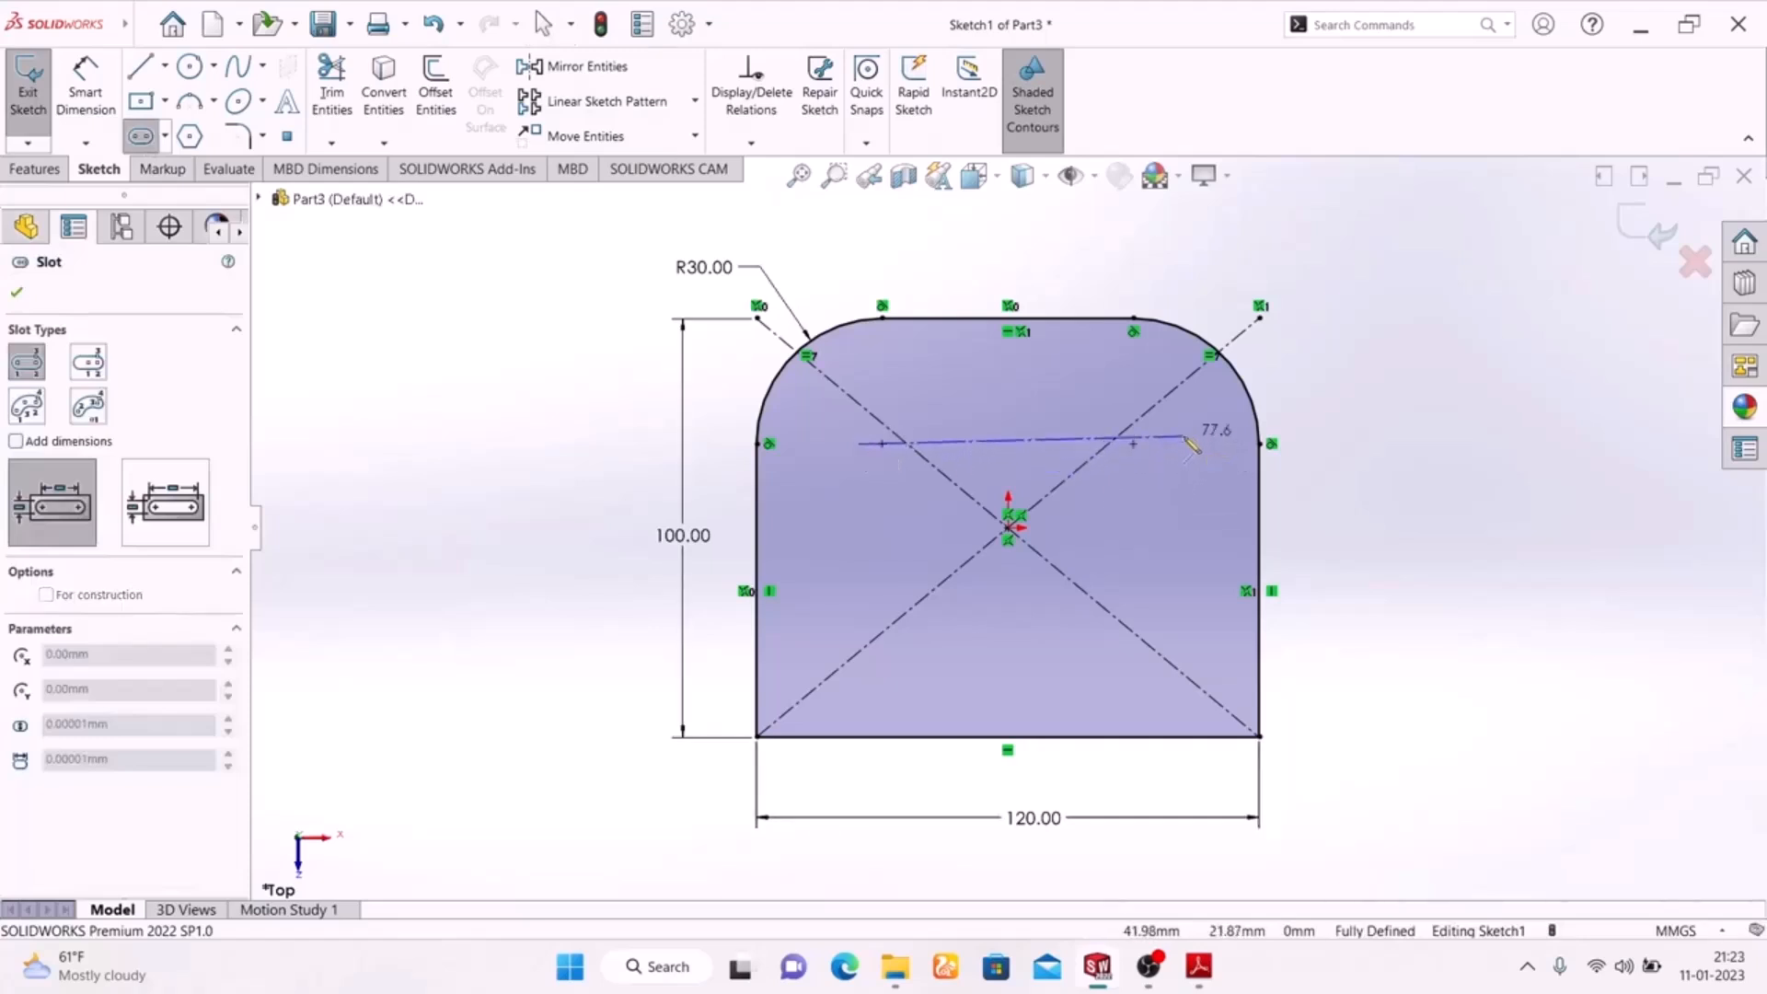
pyautogui.click(1184, 445)
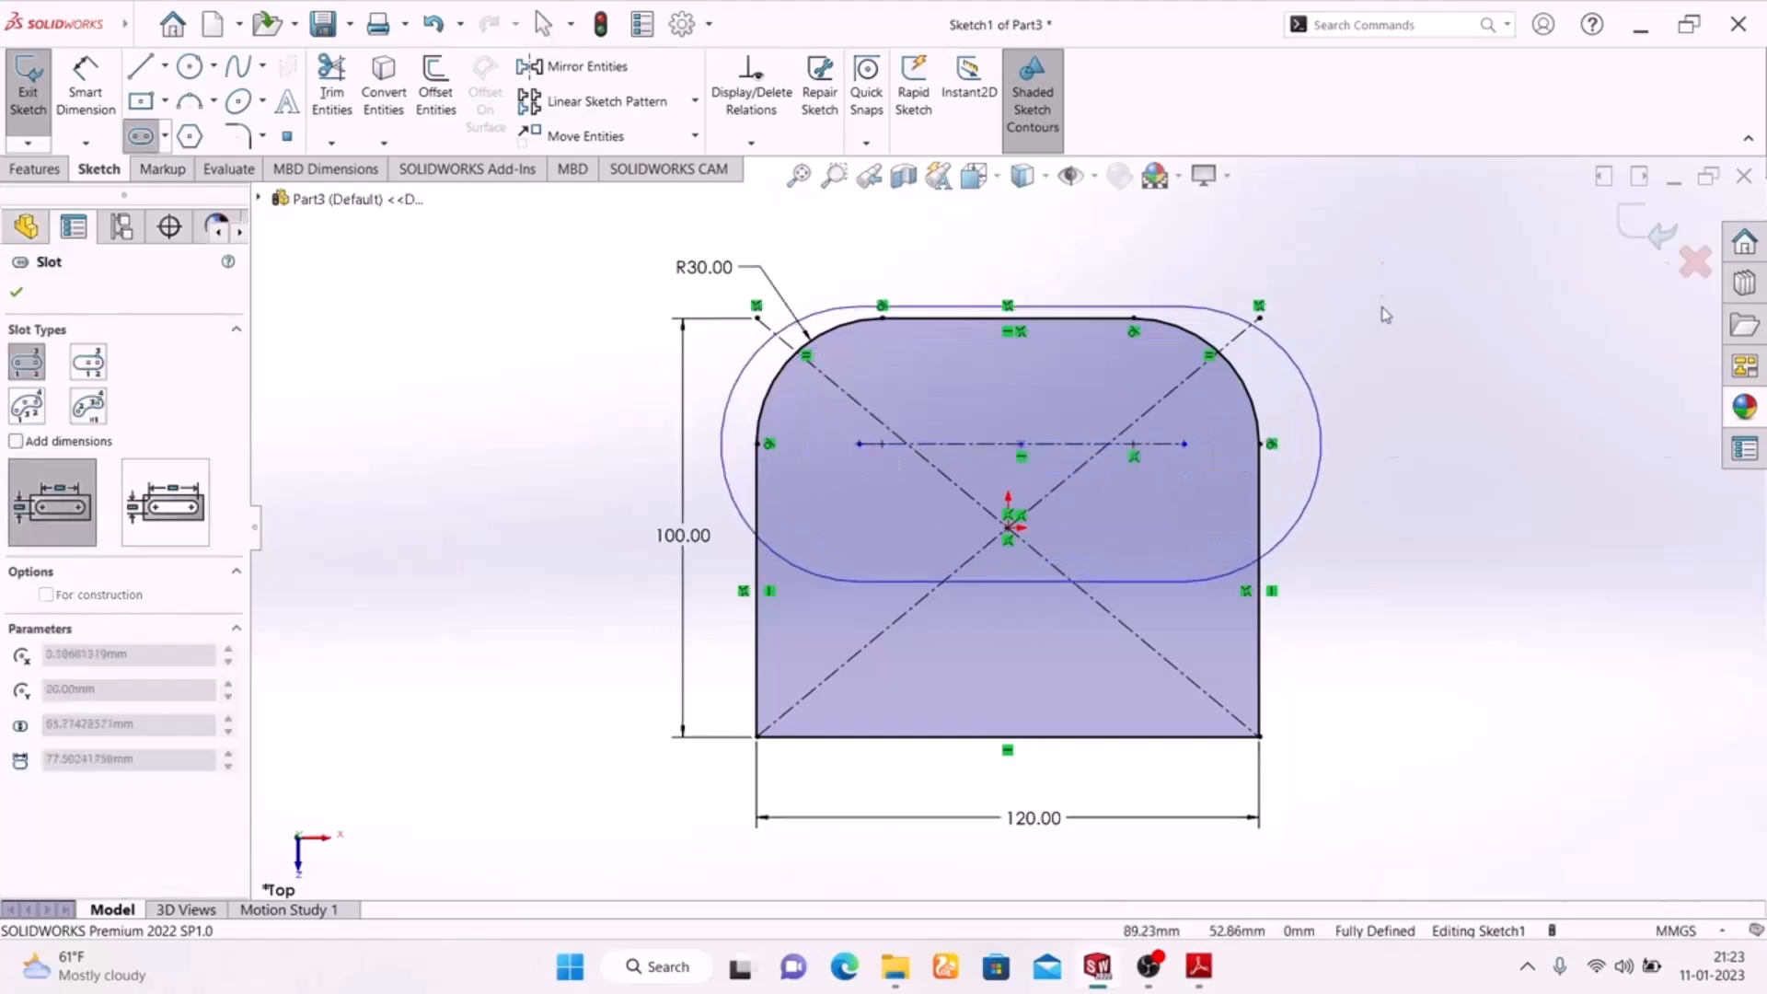
pyautogui.rightClick(1381, 306)
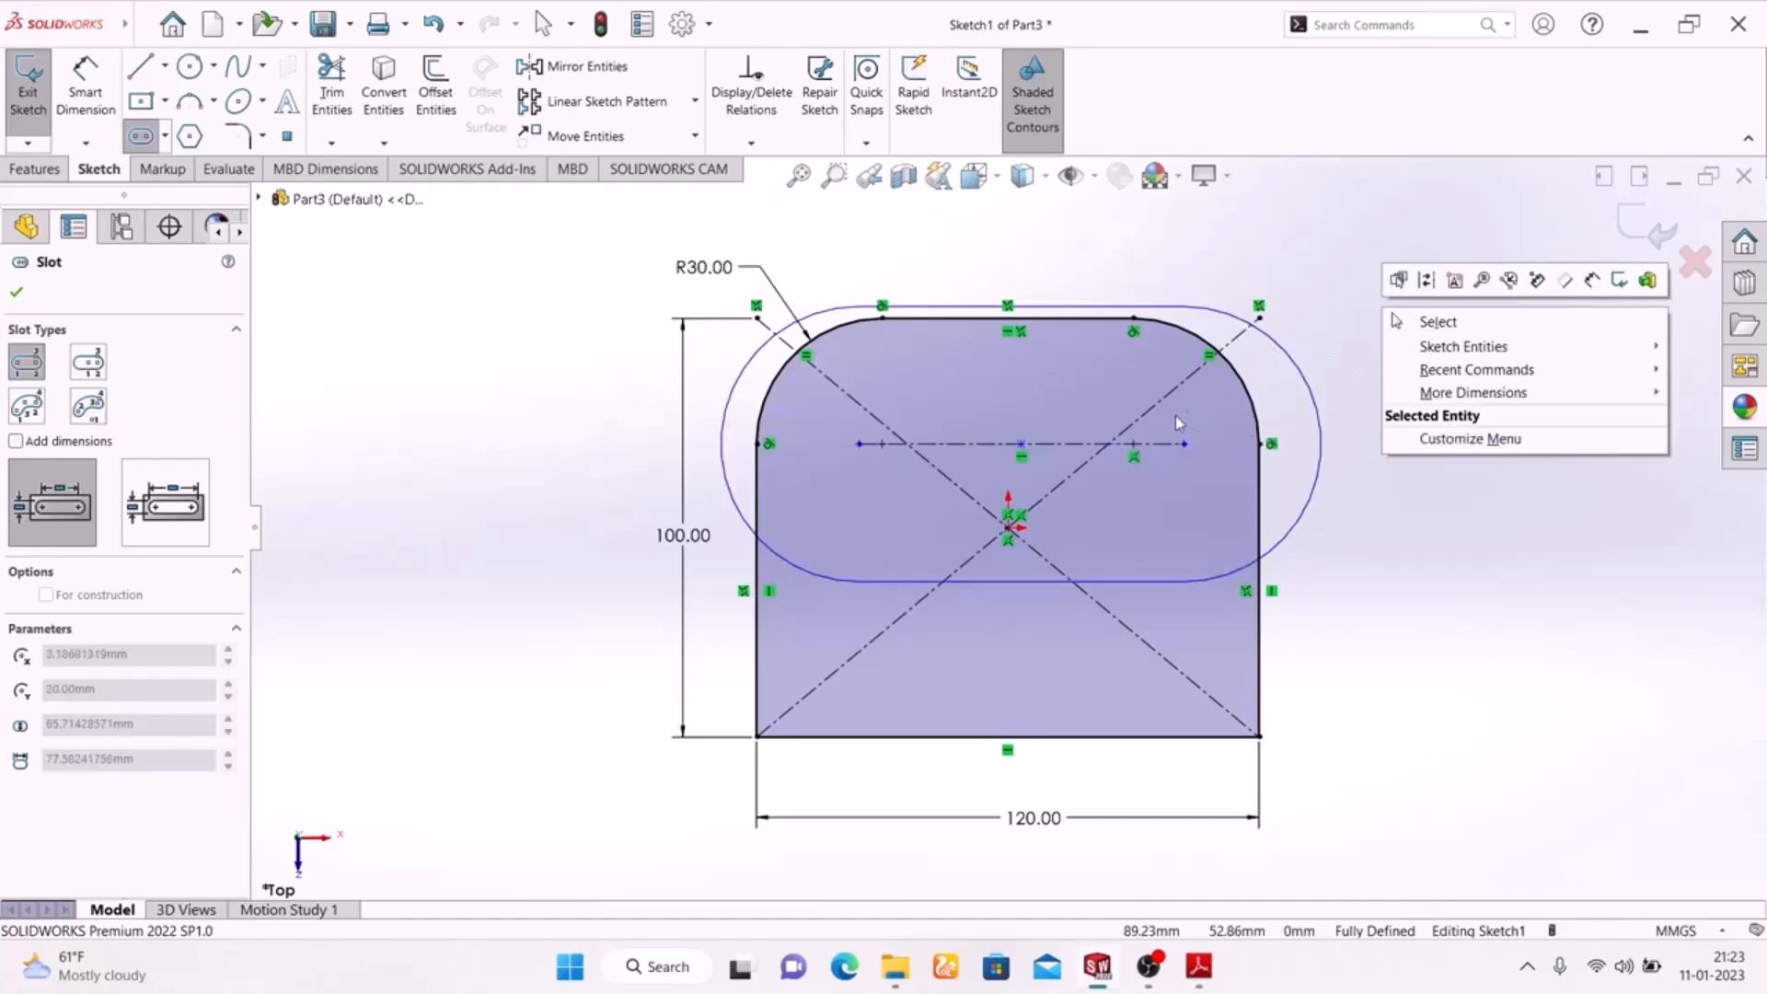
pyautogui.click(1125, 393)
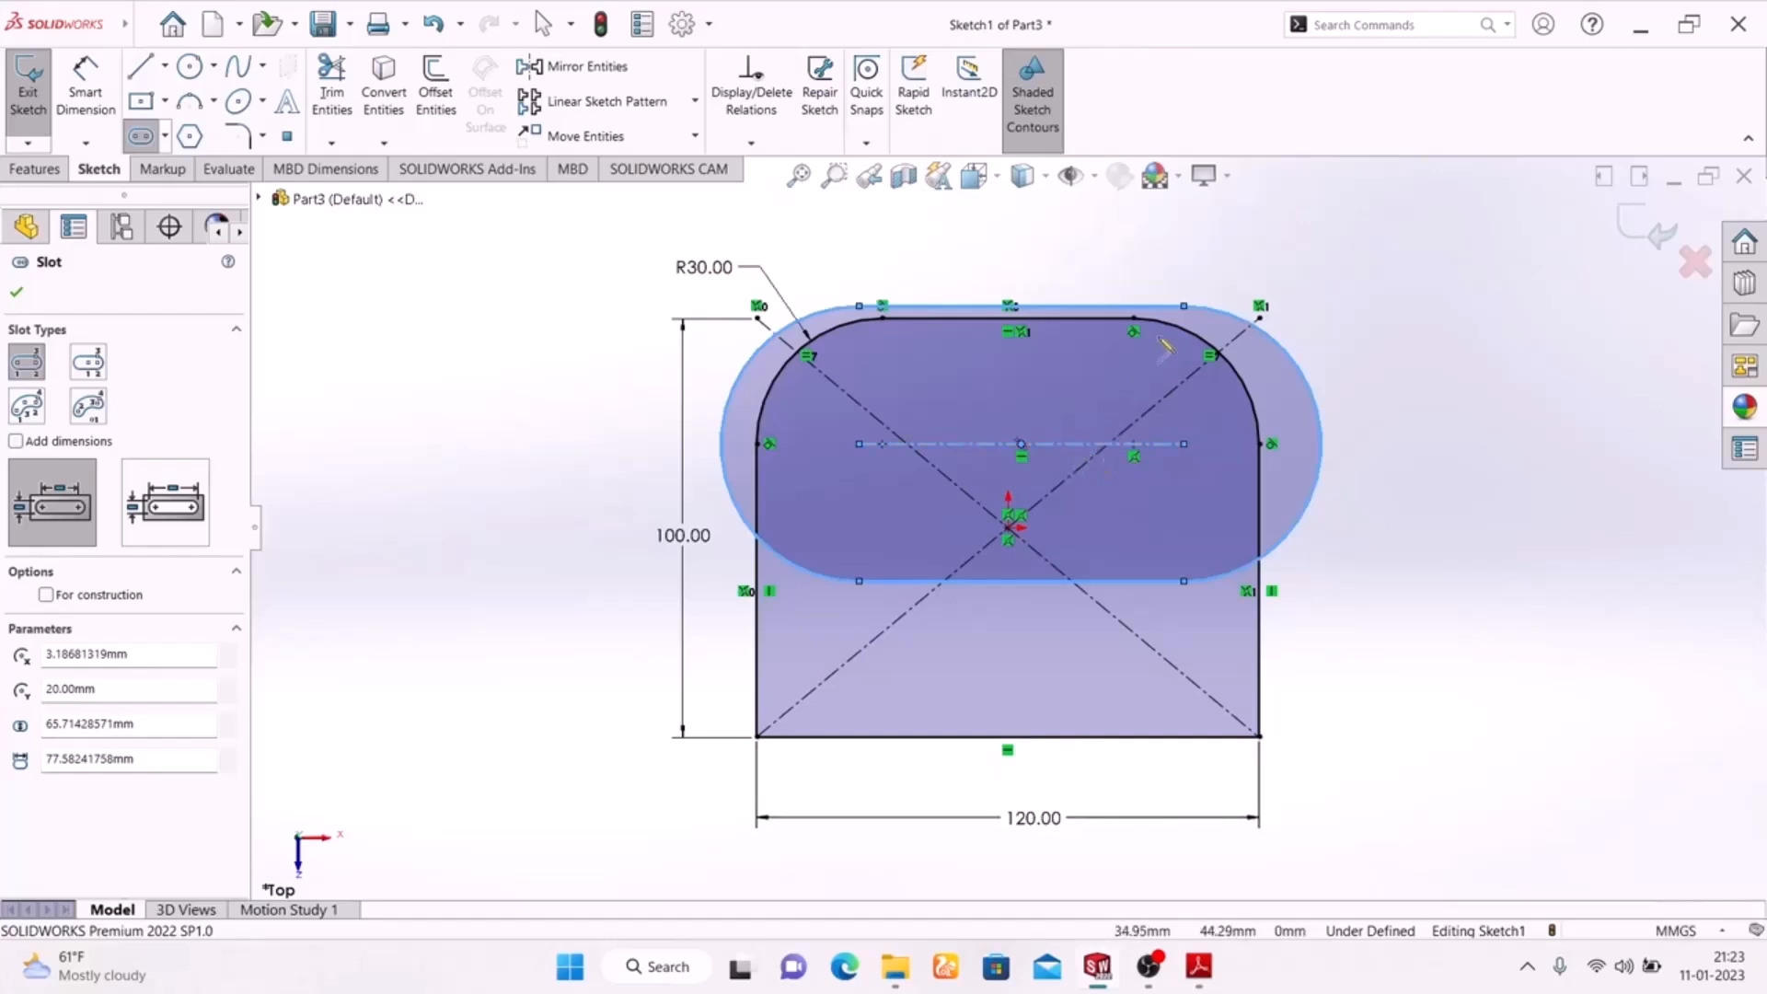
pyautogui.click(1183, 306)
pyautogui.click(1198, 336)
pyautogui.press('Escape')
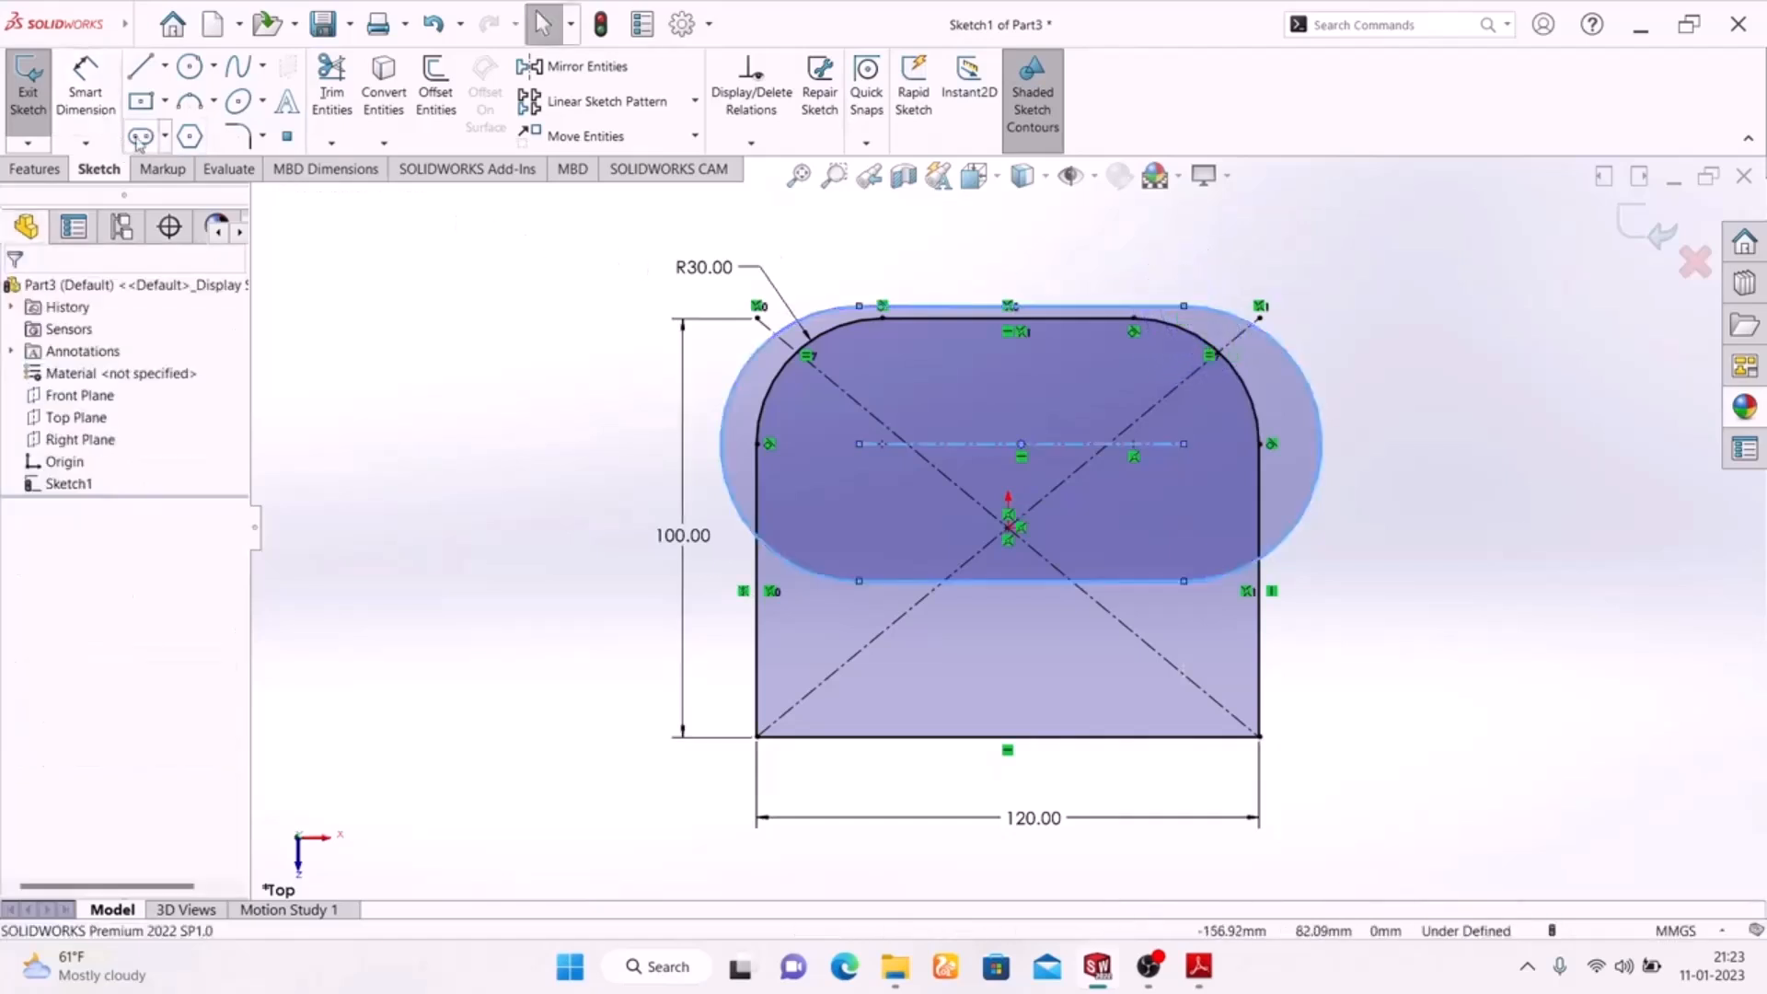
pyautogui.moveTo(1186, 307); pyautogui.dragTo(1170, 381)
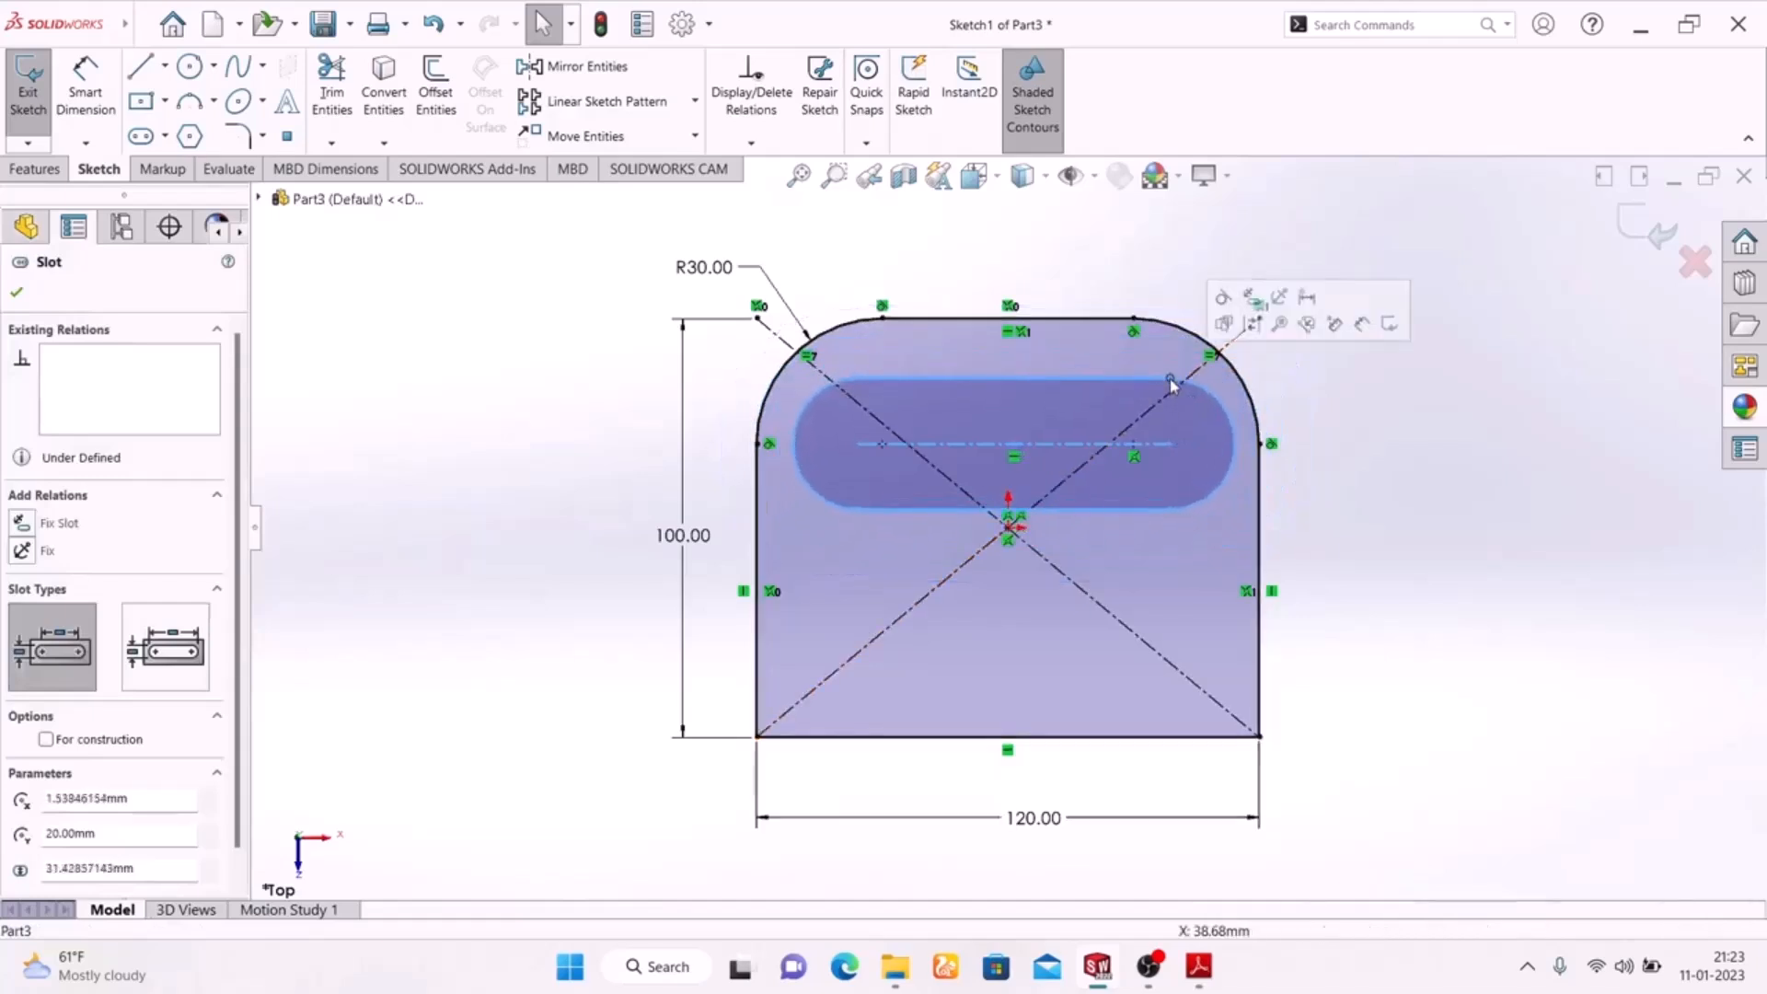
pyautogui.click(1463, 420)
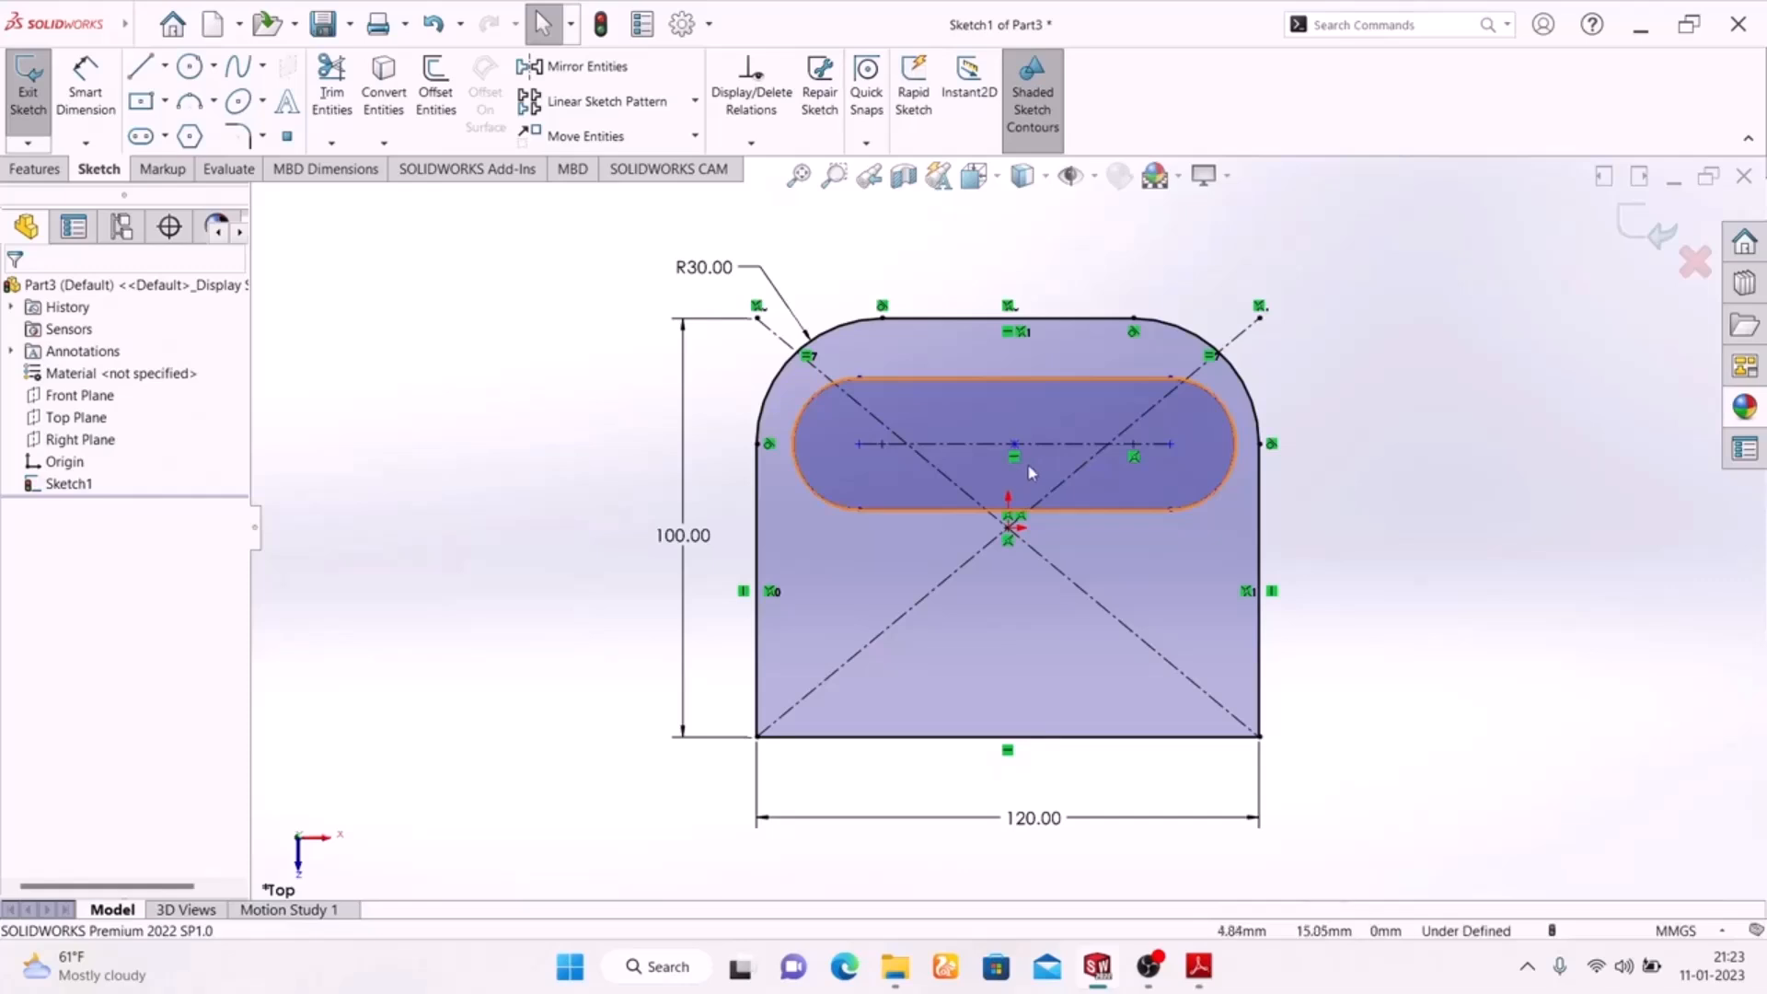
# Check the slot in the exercise drawing in Adobe Reader and dimension its right end arc to a 15 mm radius.
pyautogui.click(1198, 966)
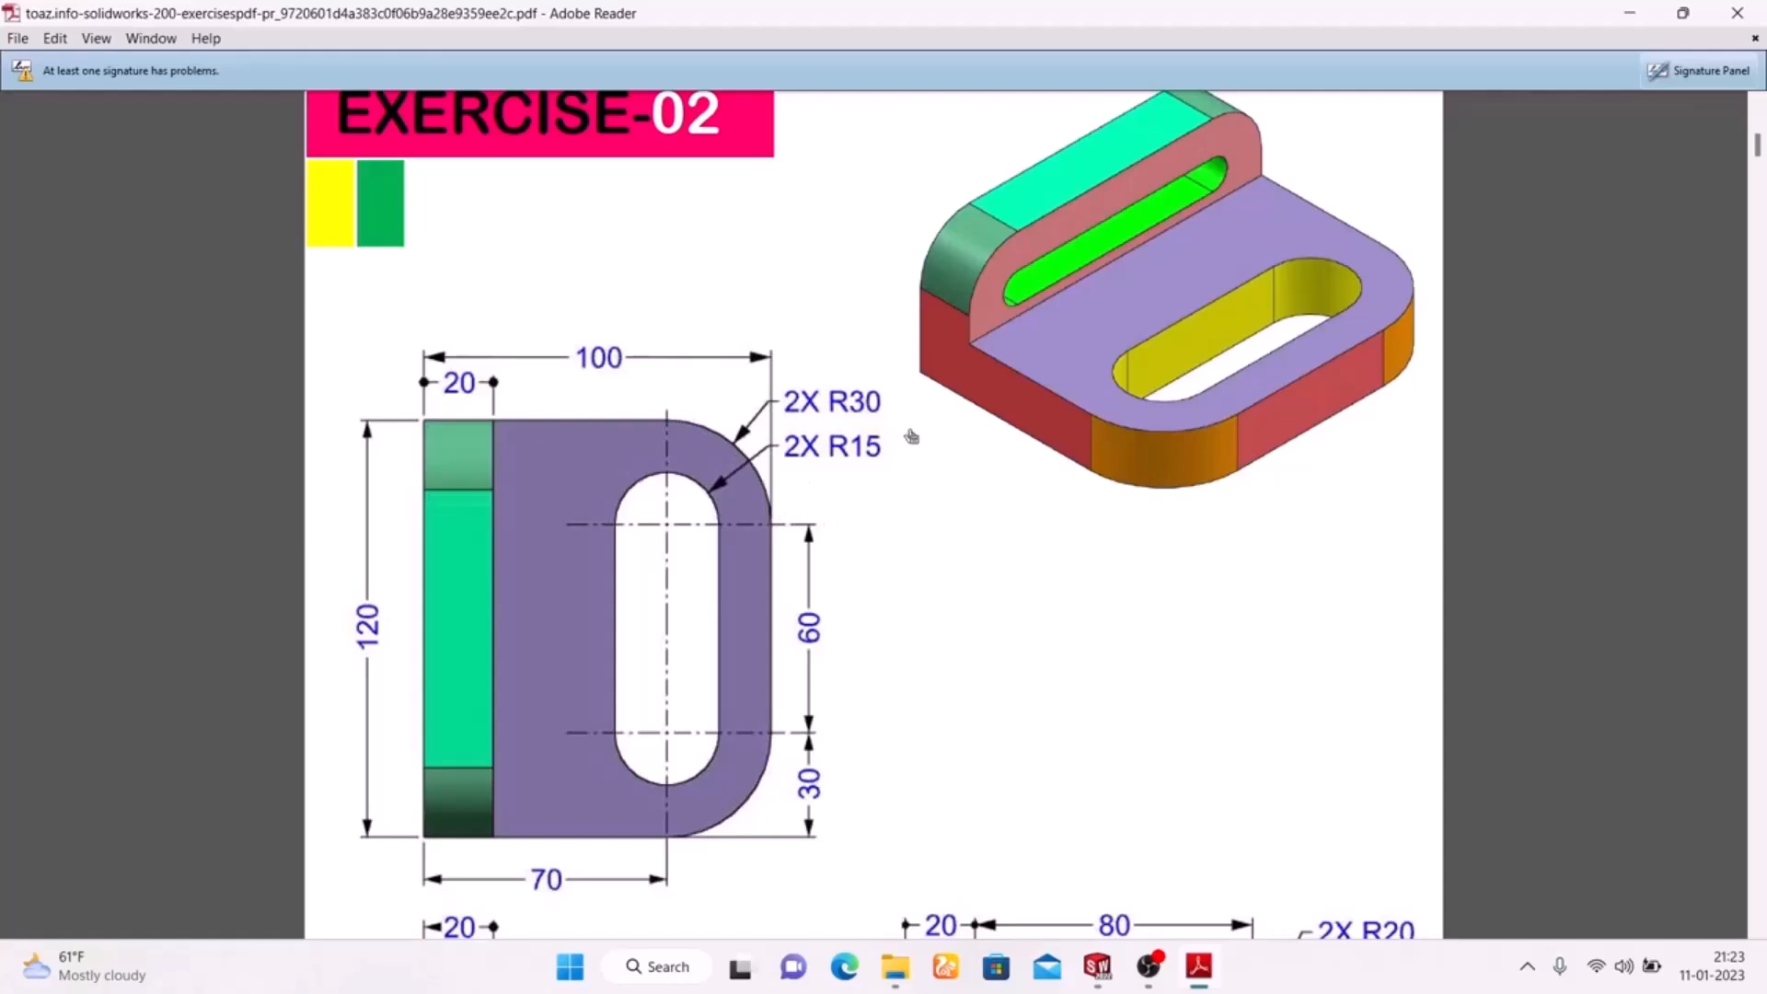
pyautogui.click(1198, 966)
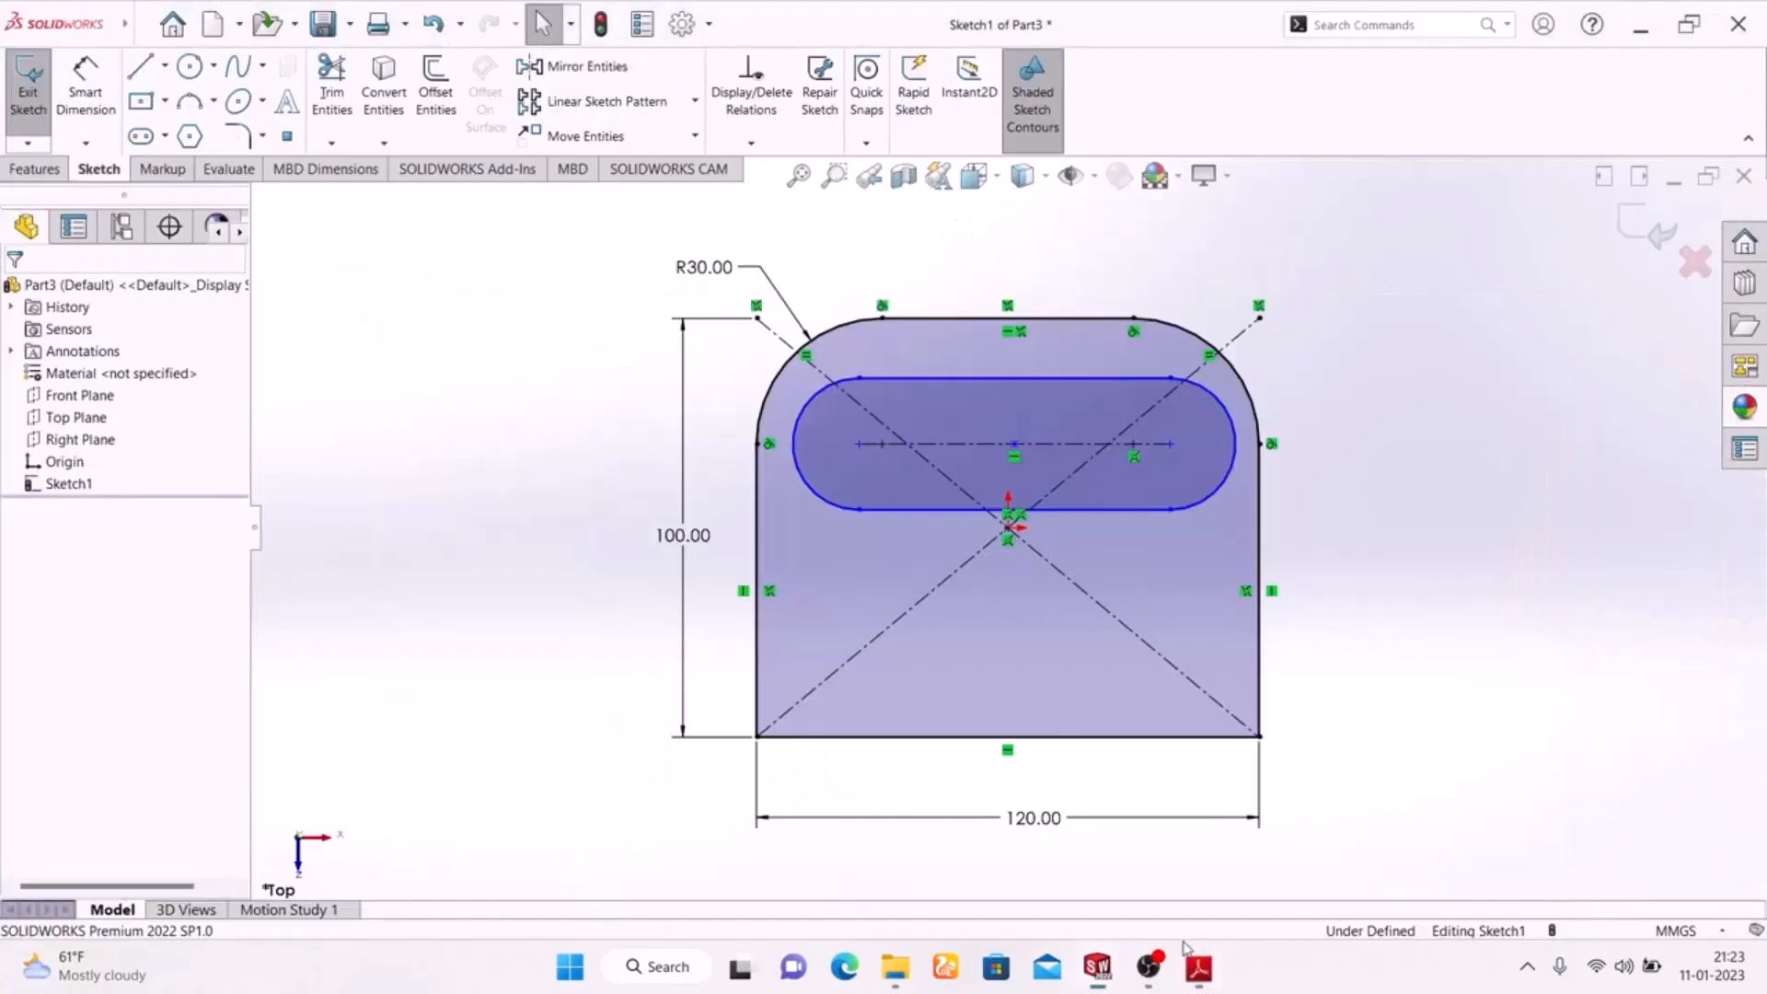
pyautogui.click(86, 92)
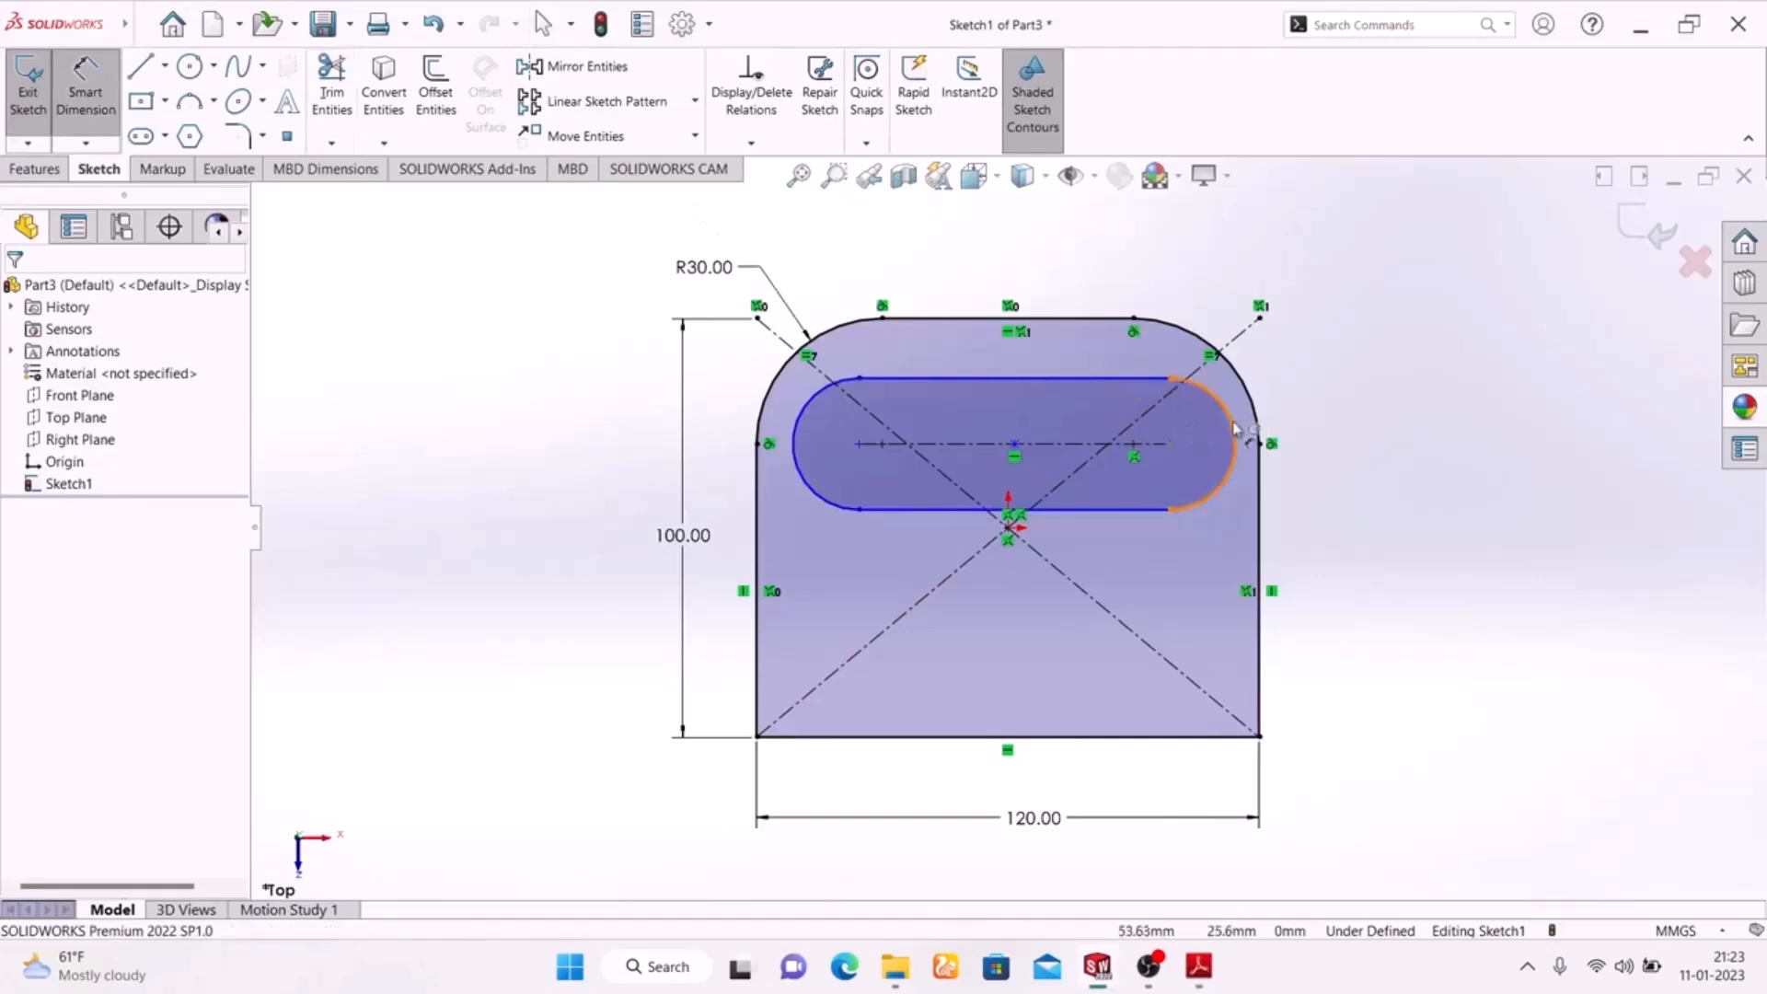
pyautogui.click(1232, 426)
pyautogui.click(1394, 363)
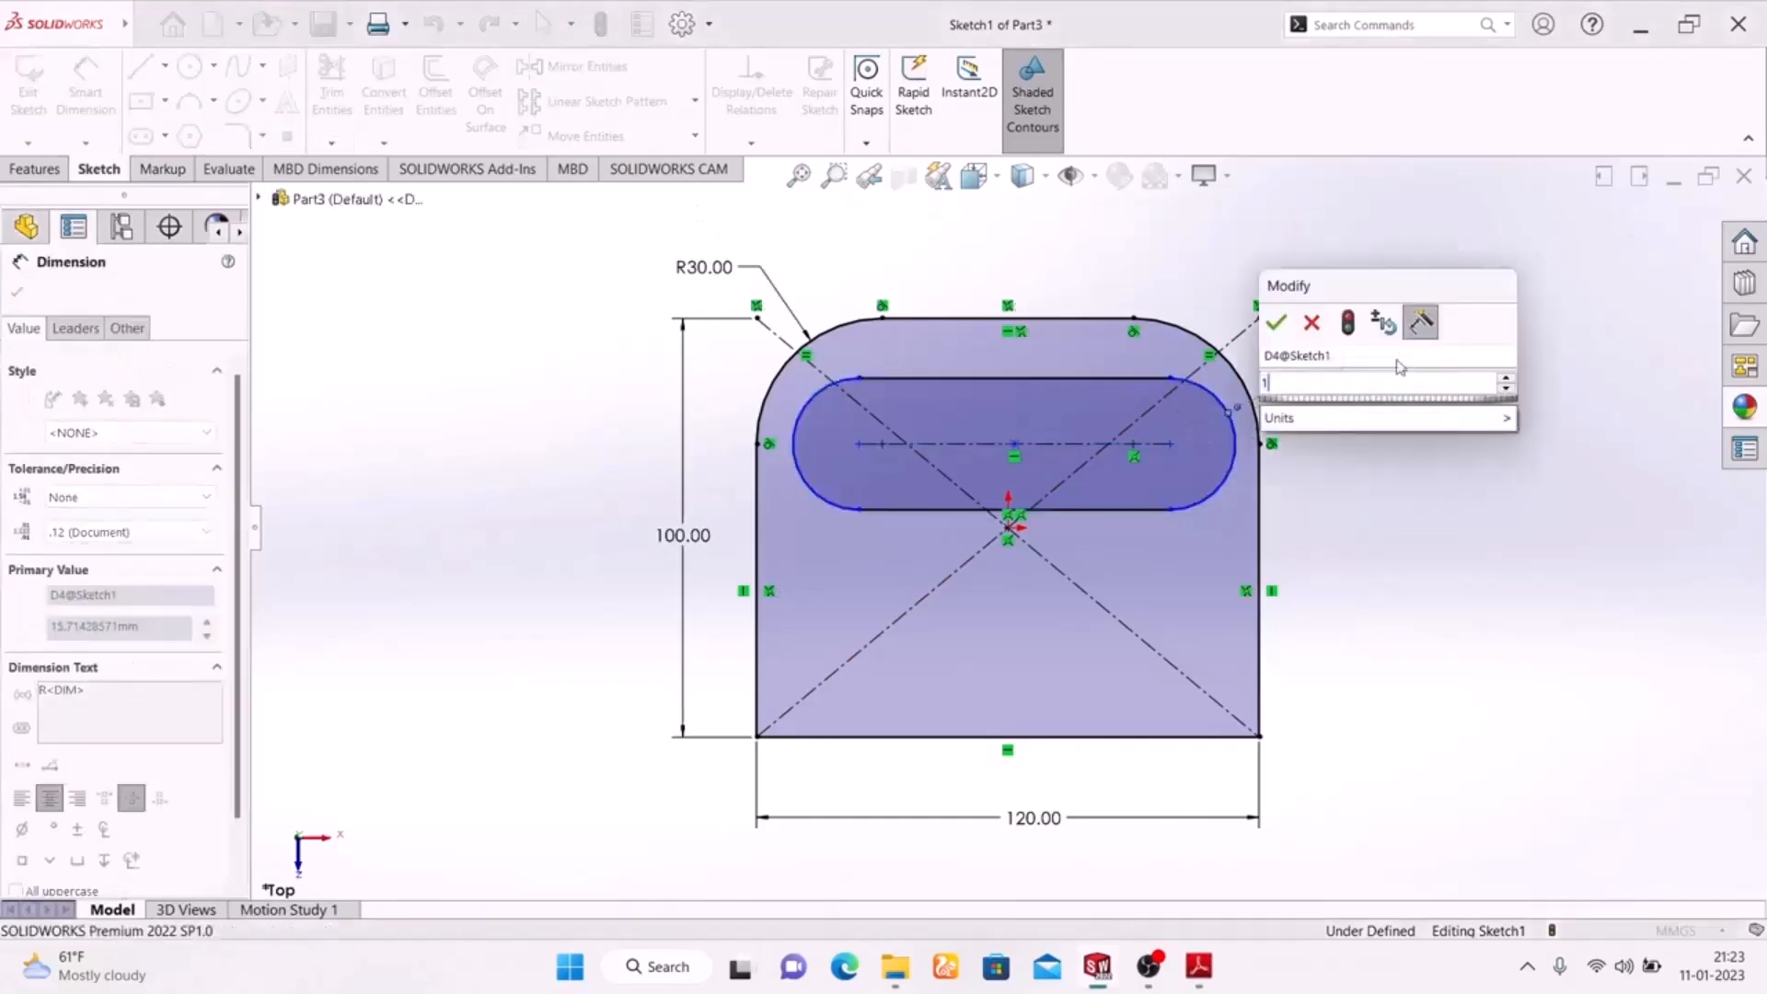
pyautogui.write('15')
pyautogui.press('Return')
pyautogui.click(1408, 425)
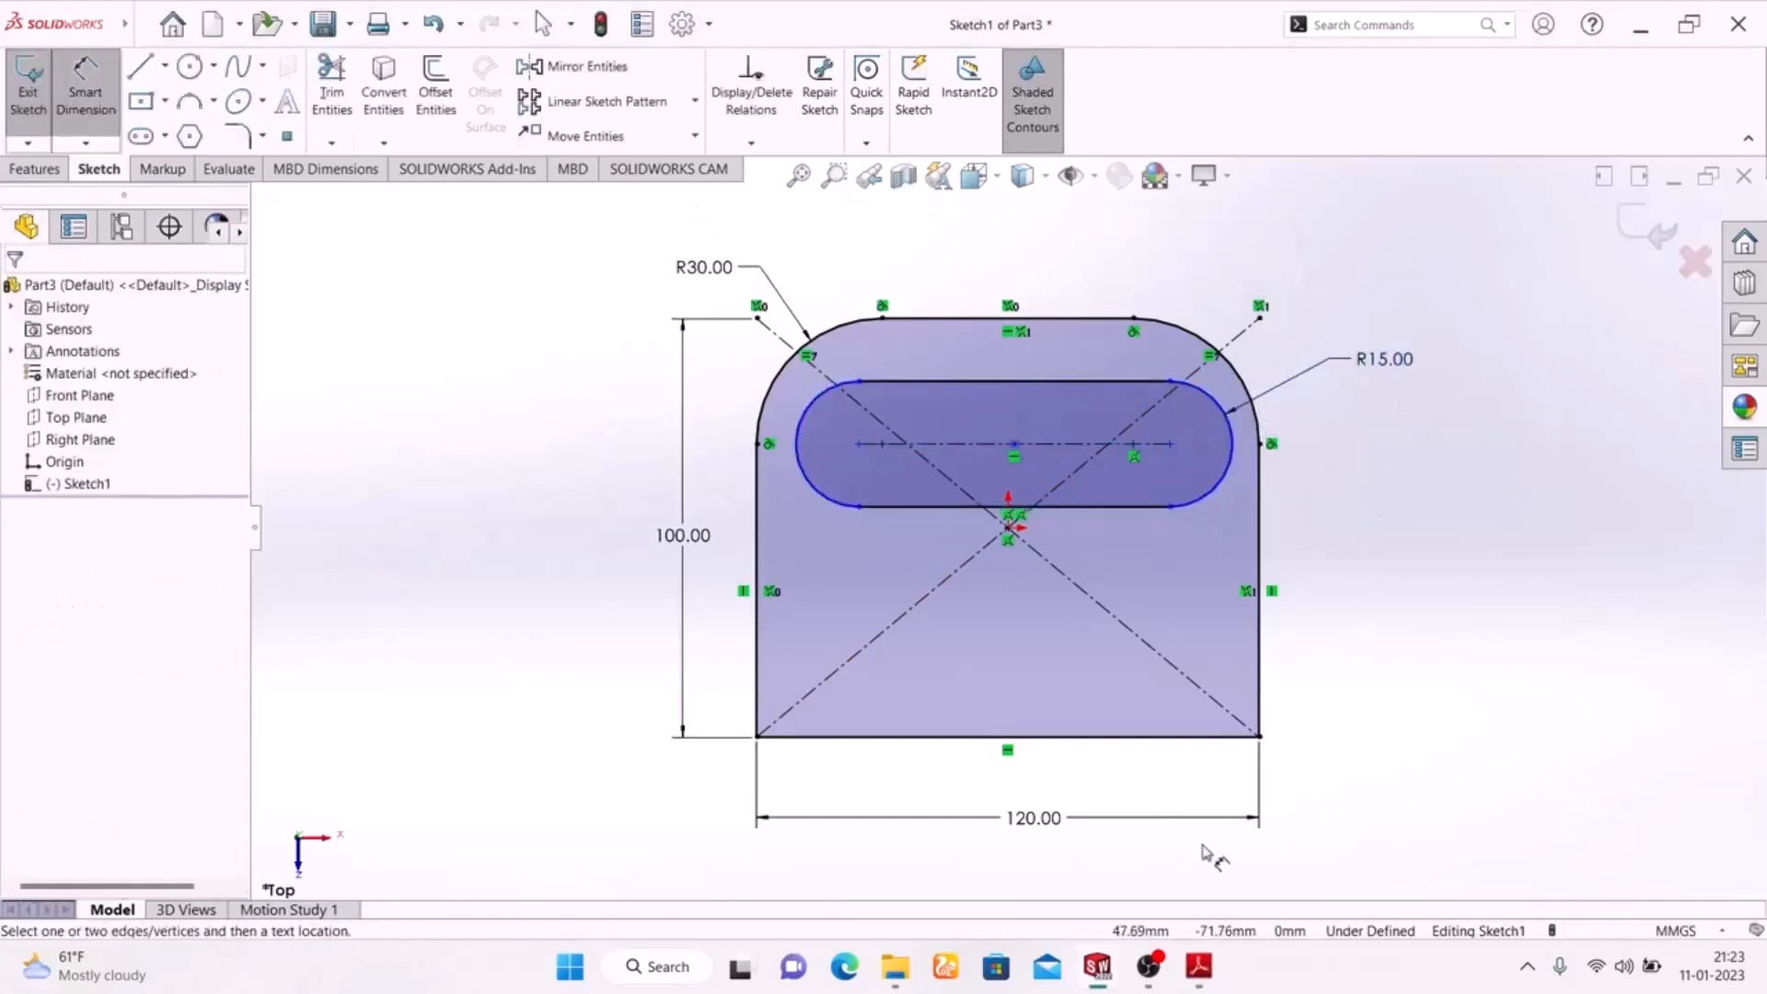
# Consult the exercise drawing in Adobe Reader and set the slot's centre-to-centre length to 60 mm.
pyautogui.click(1196, 968)
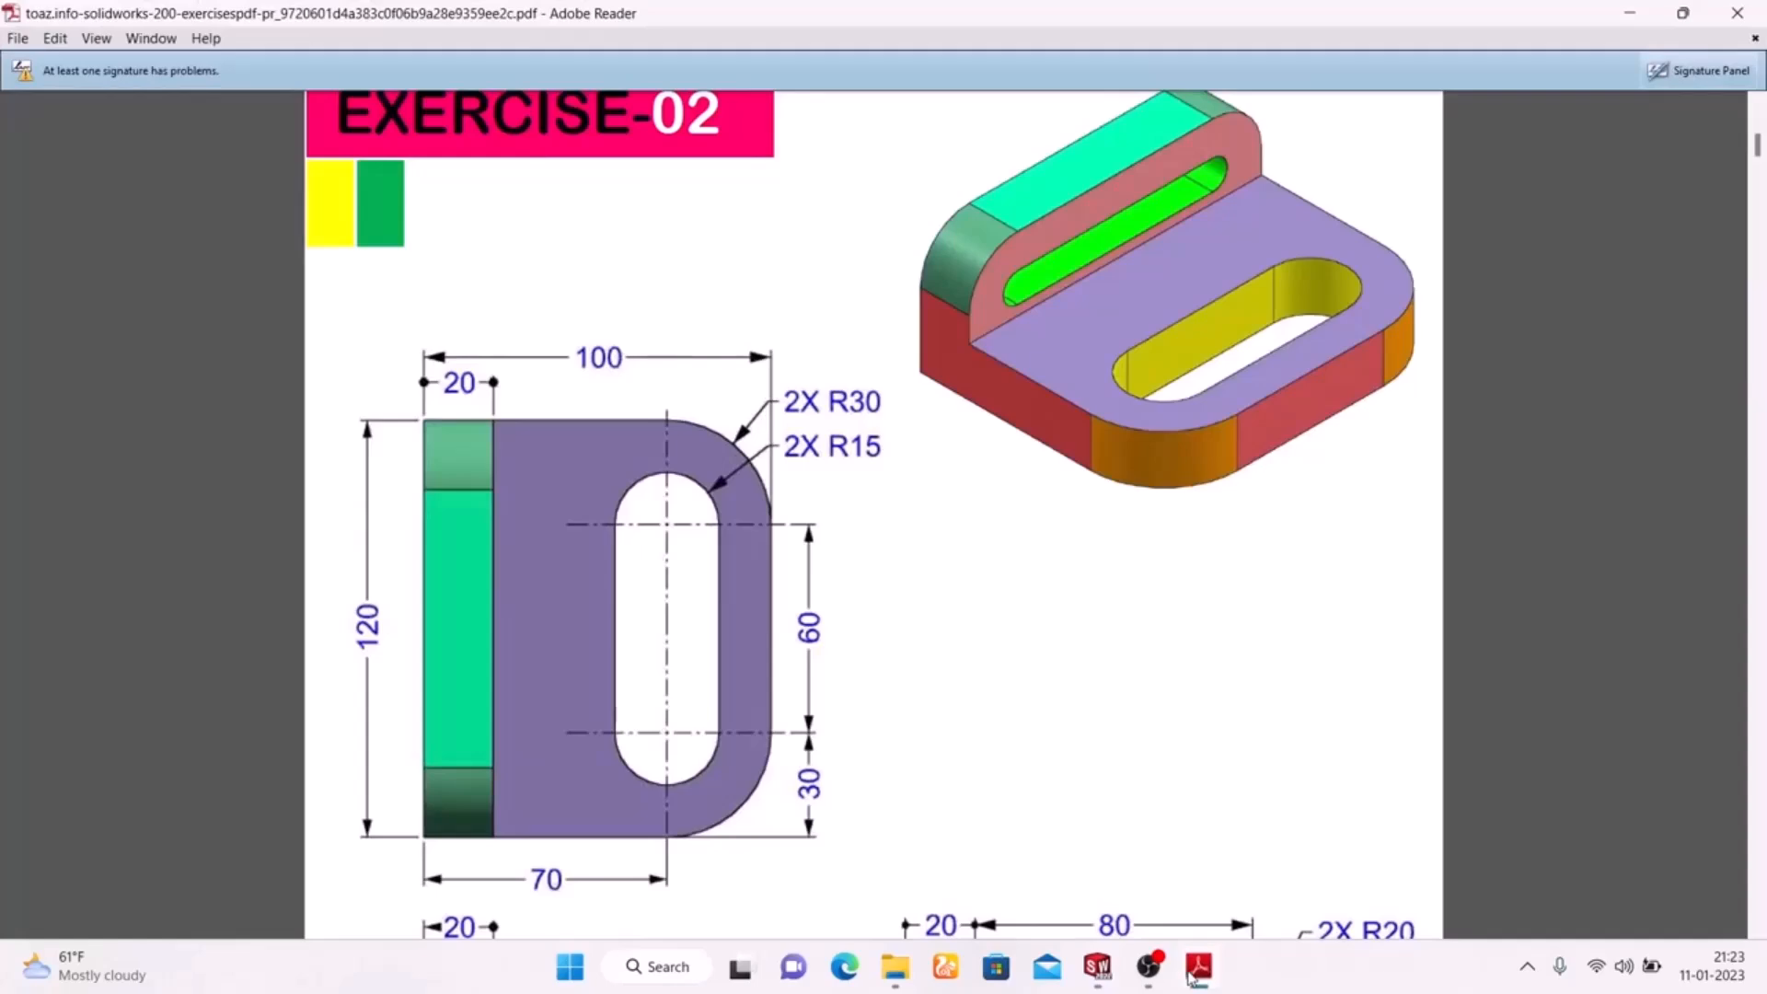
pyautogui.click(1196, 968)
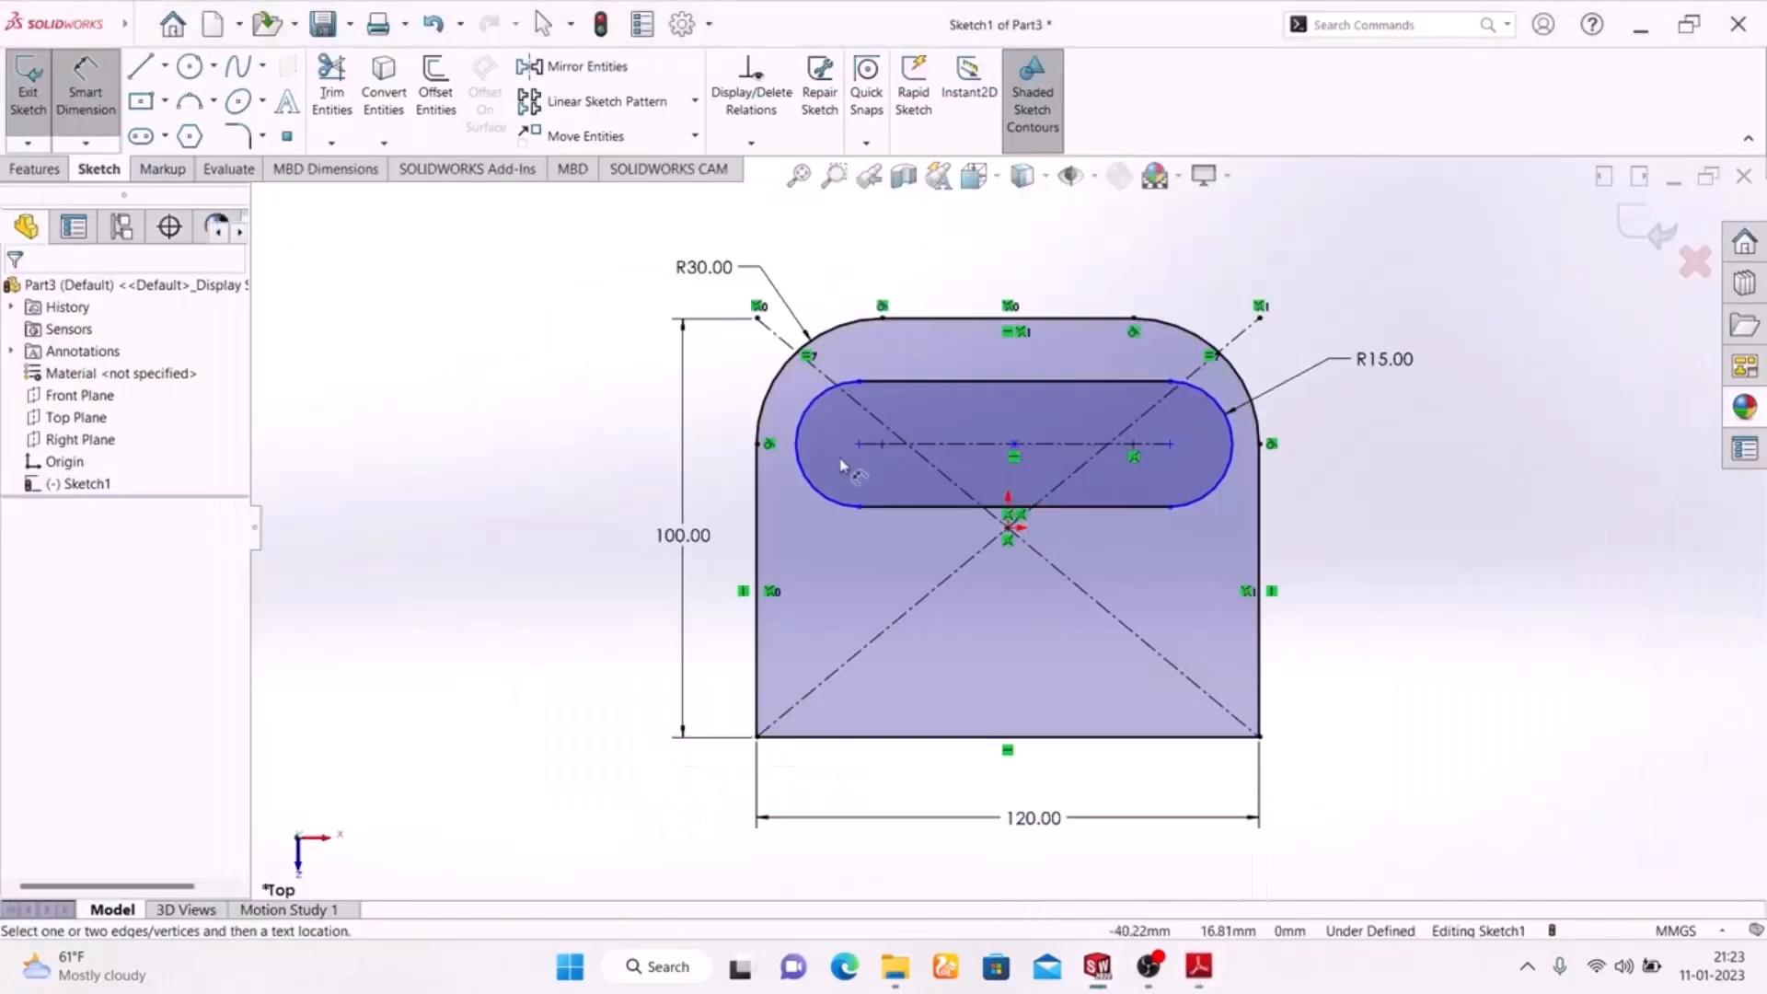
pyautogui.click(1007, 454)
pyautogui.click(1020, 250)
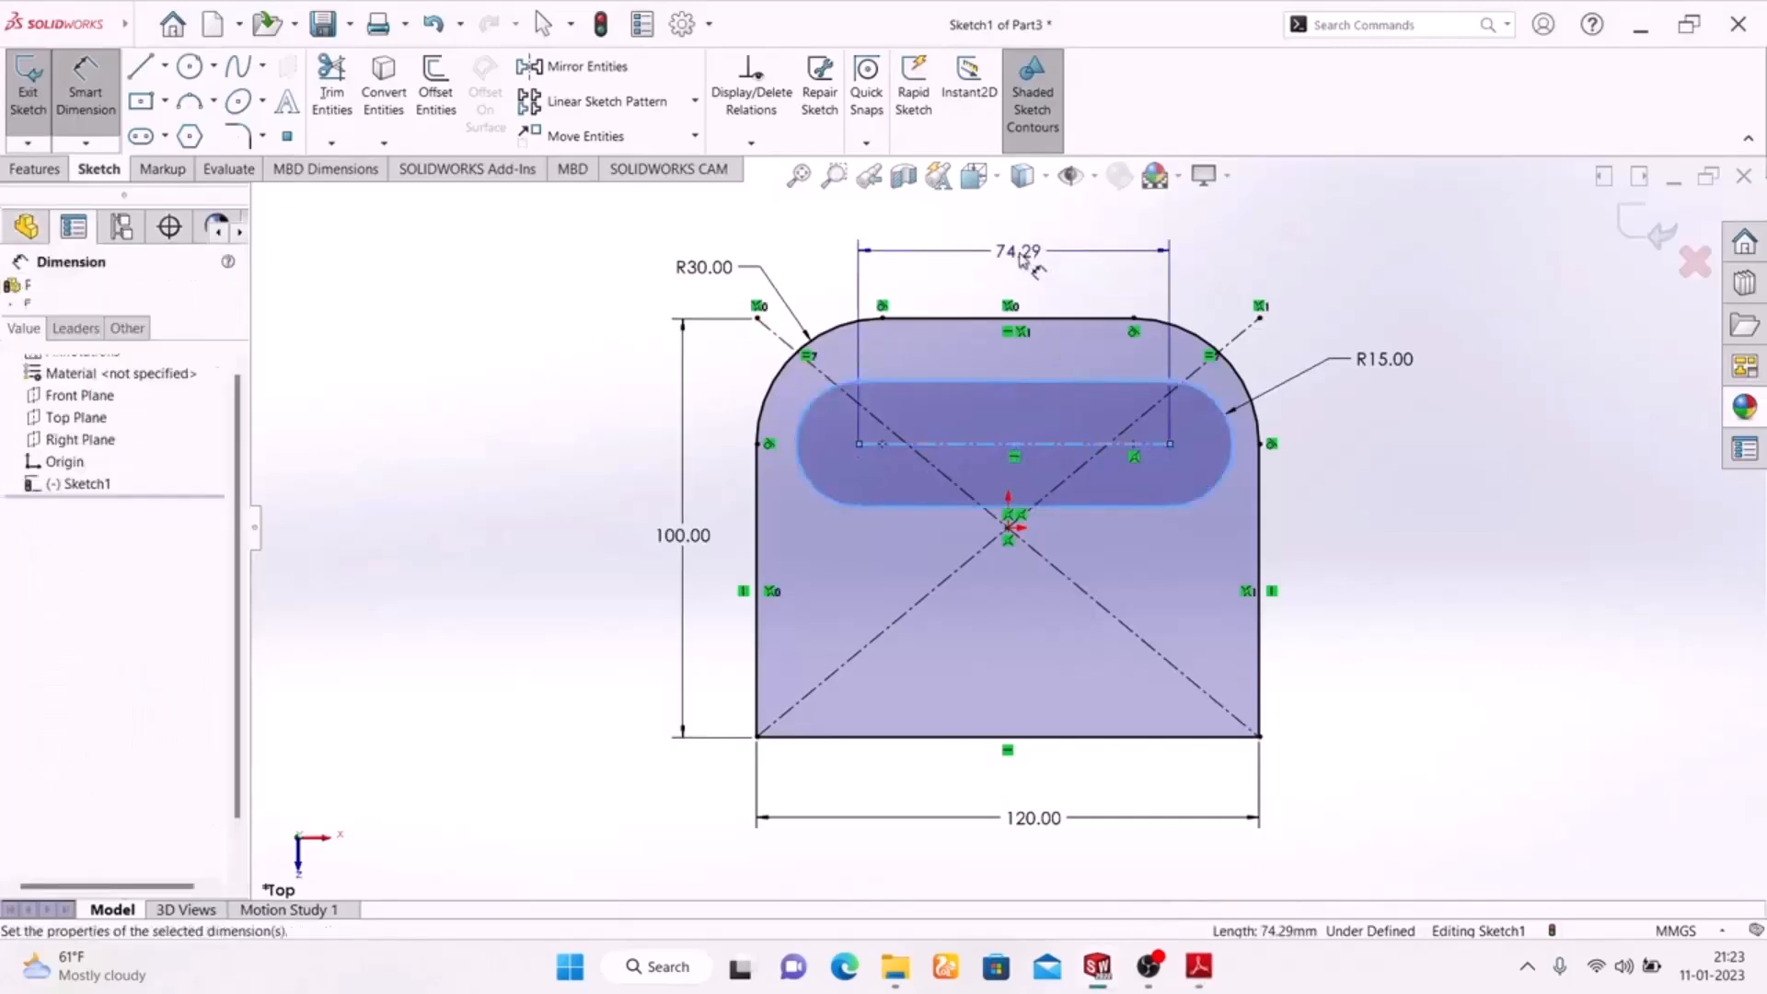
pyautogui.write('60')
pyautogui.press('Return')
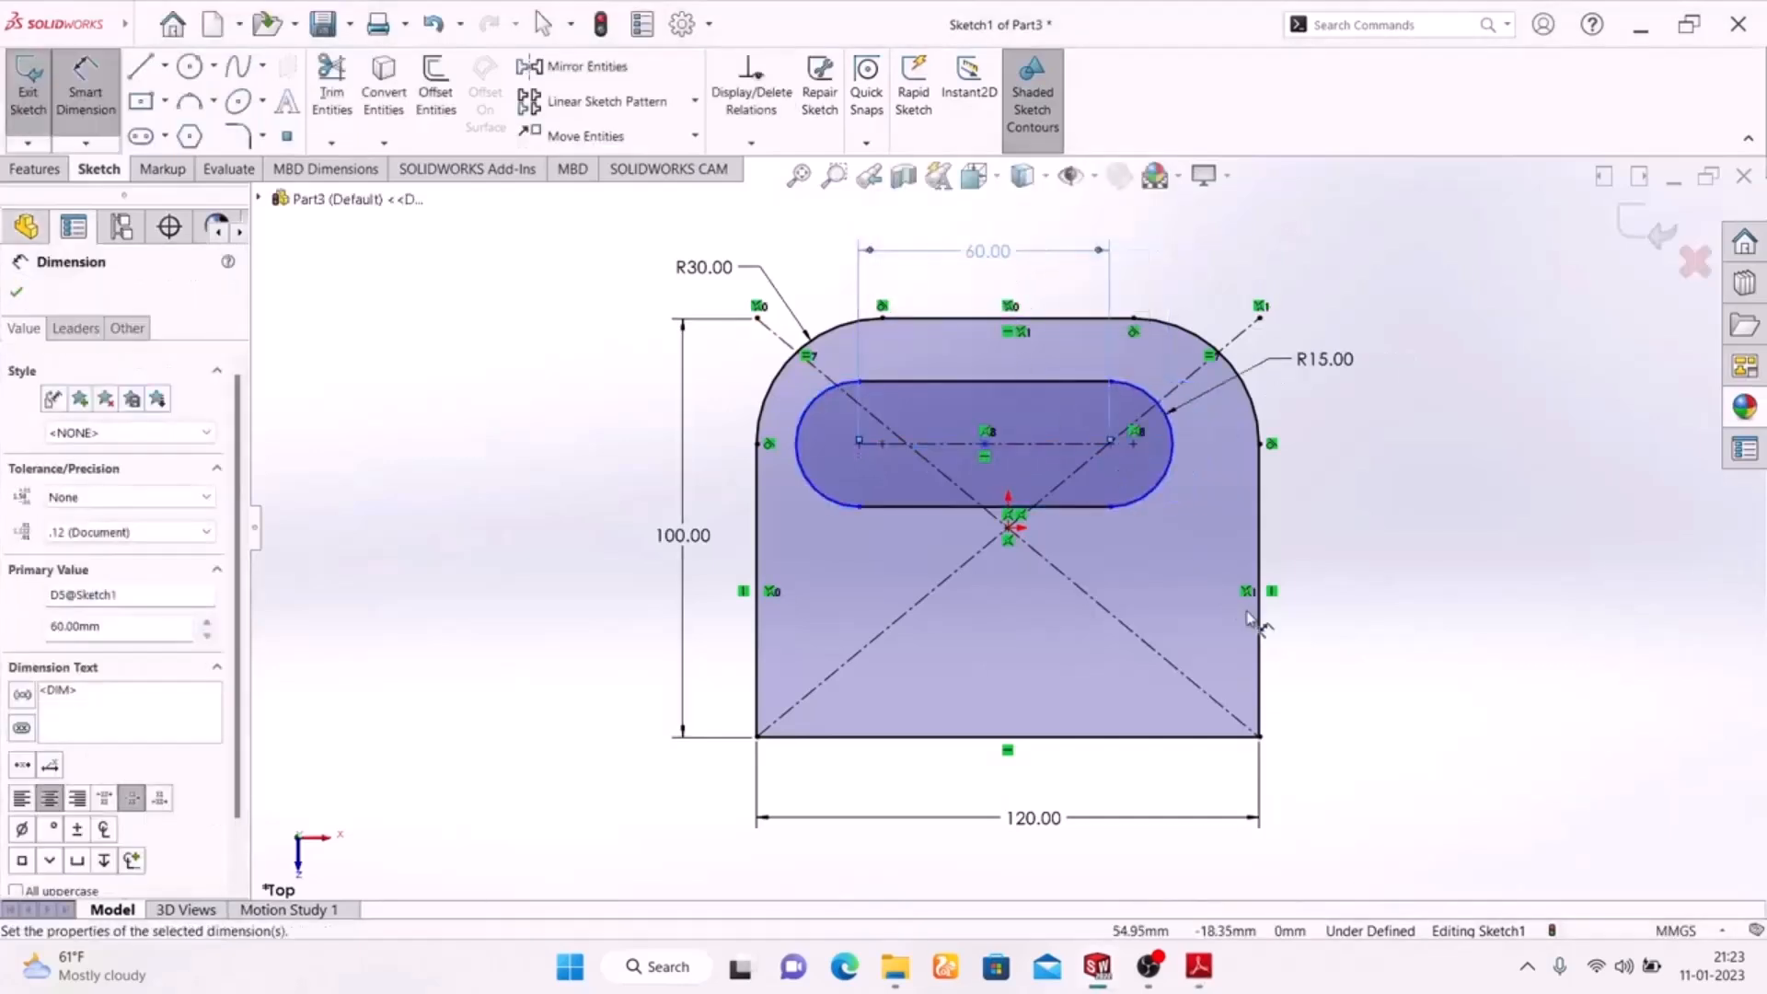
pyautogui.click(1445, 604)
pyautogui.rightClick(1464, 385)
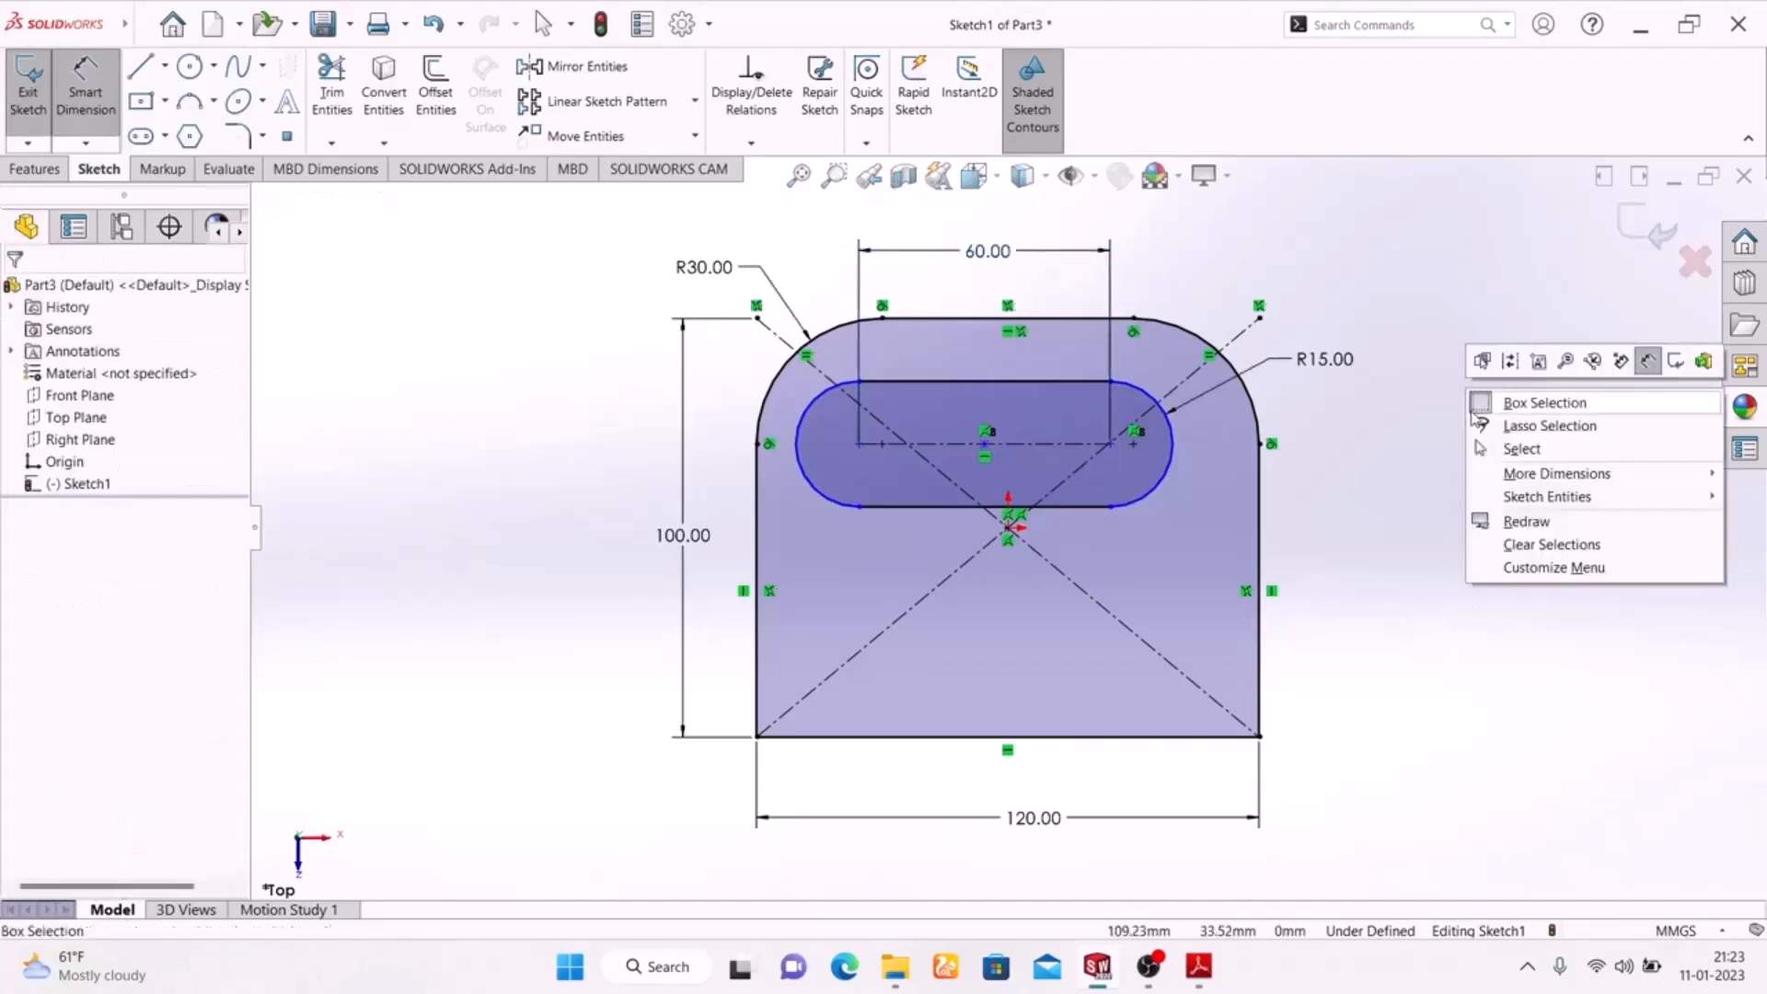
pyautogui.click(1385, 467)
pyautogui.press('Escape')
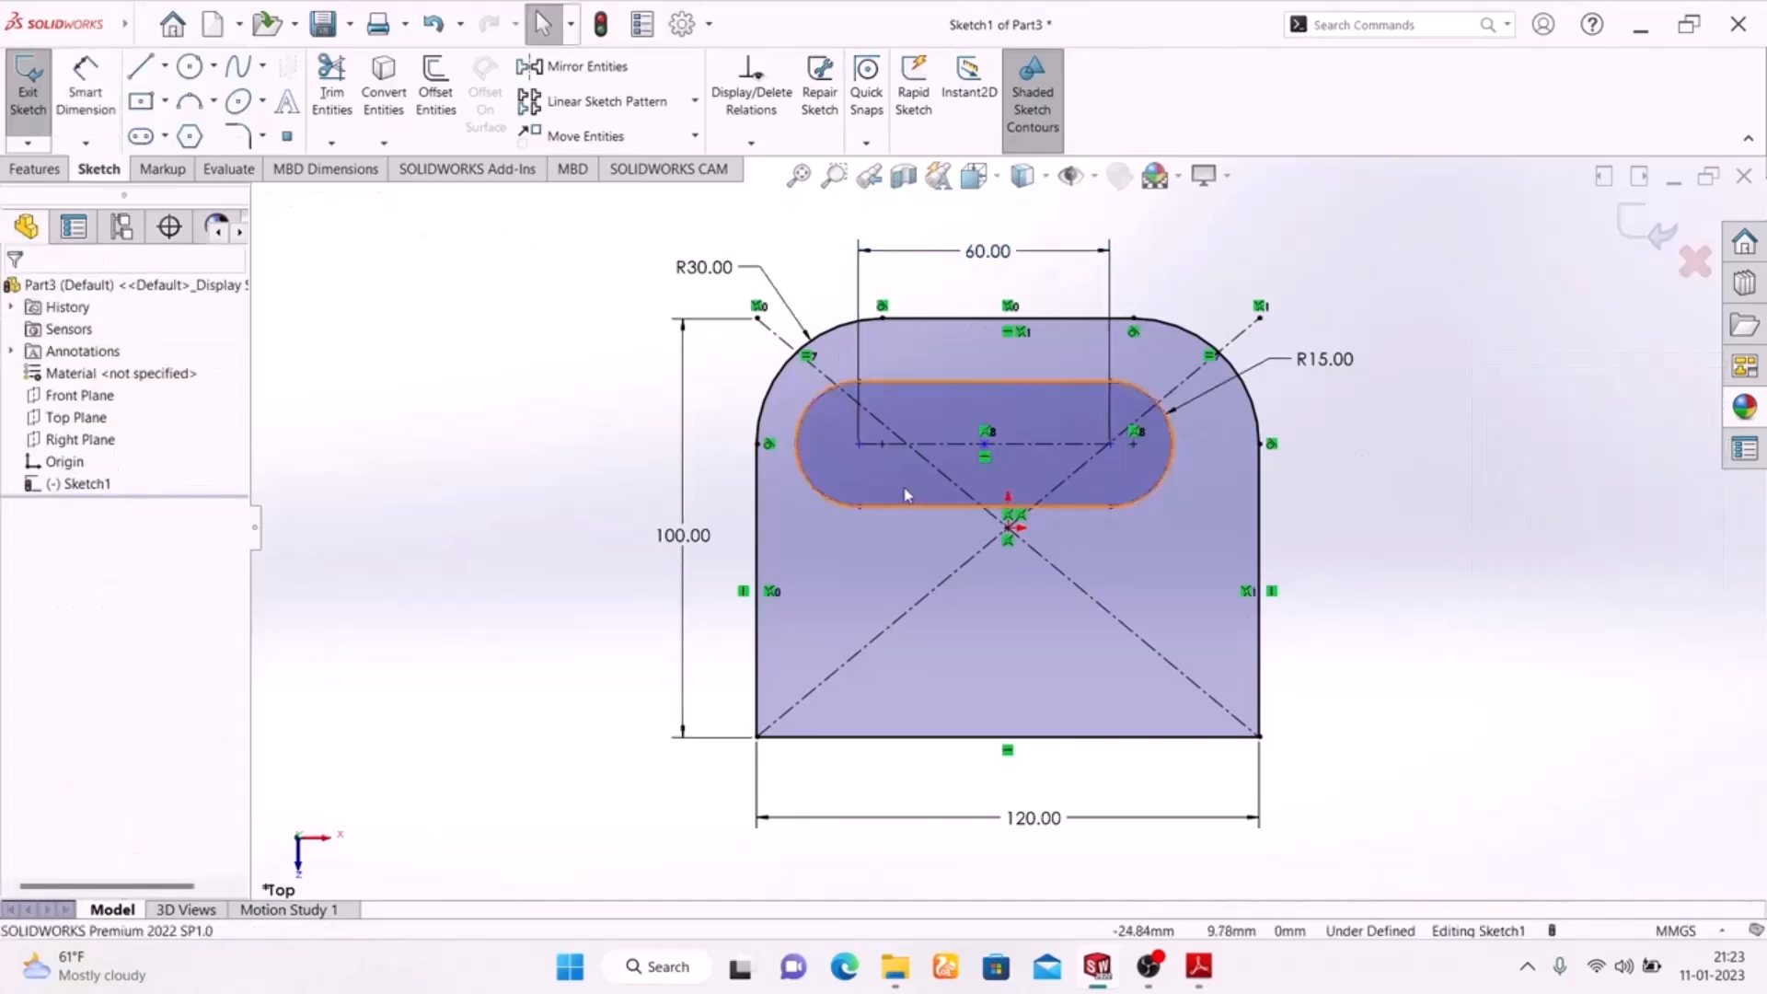
# Dimension the slot's left arc centre 30 mm from the profile's left edge, checking against the exercise drawing in Adobe Reader.
pyautogui.click(1198, 974)
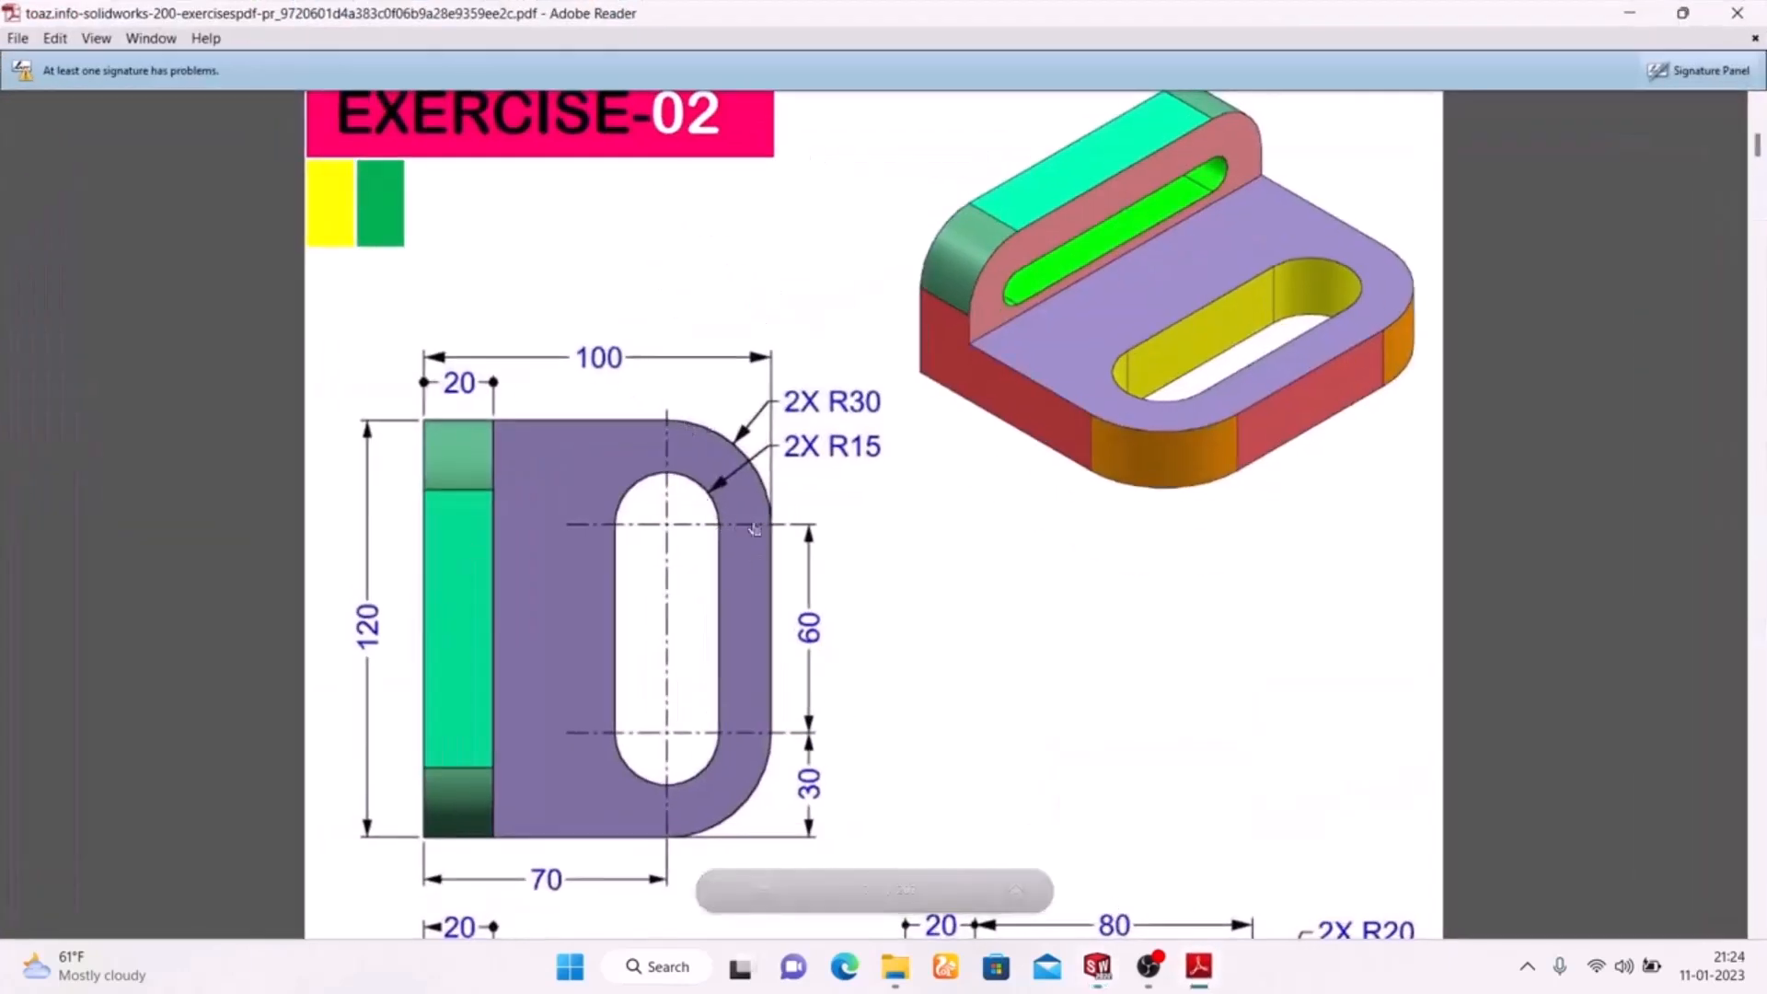
pyautogui.click(1206, 979)
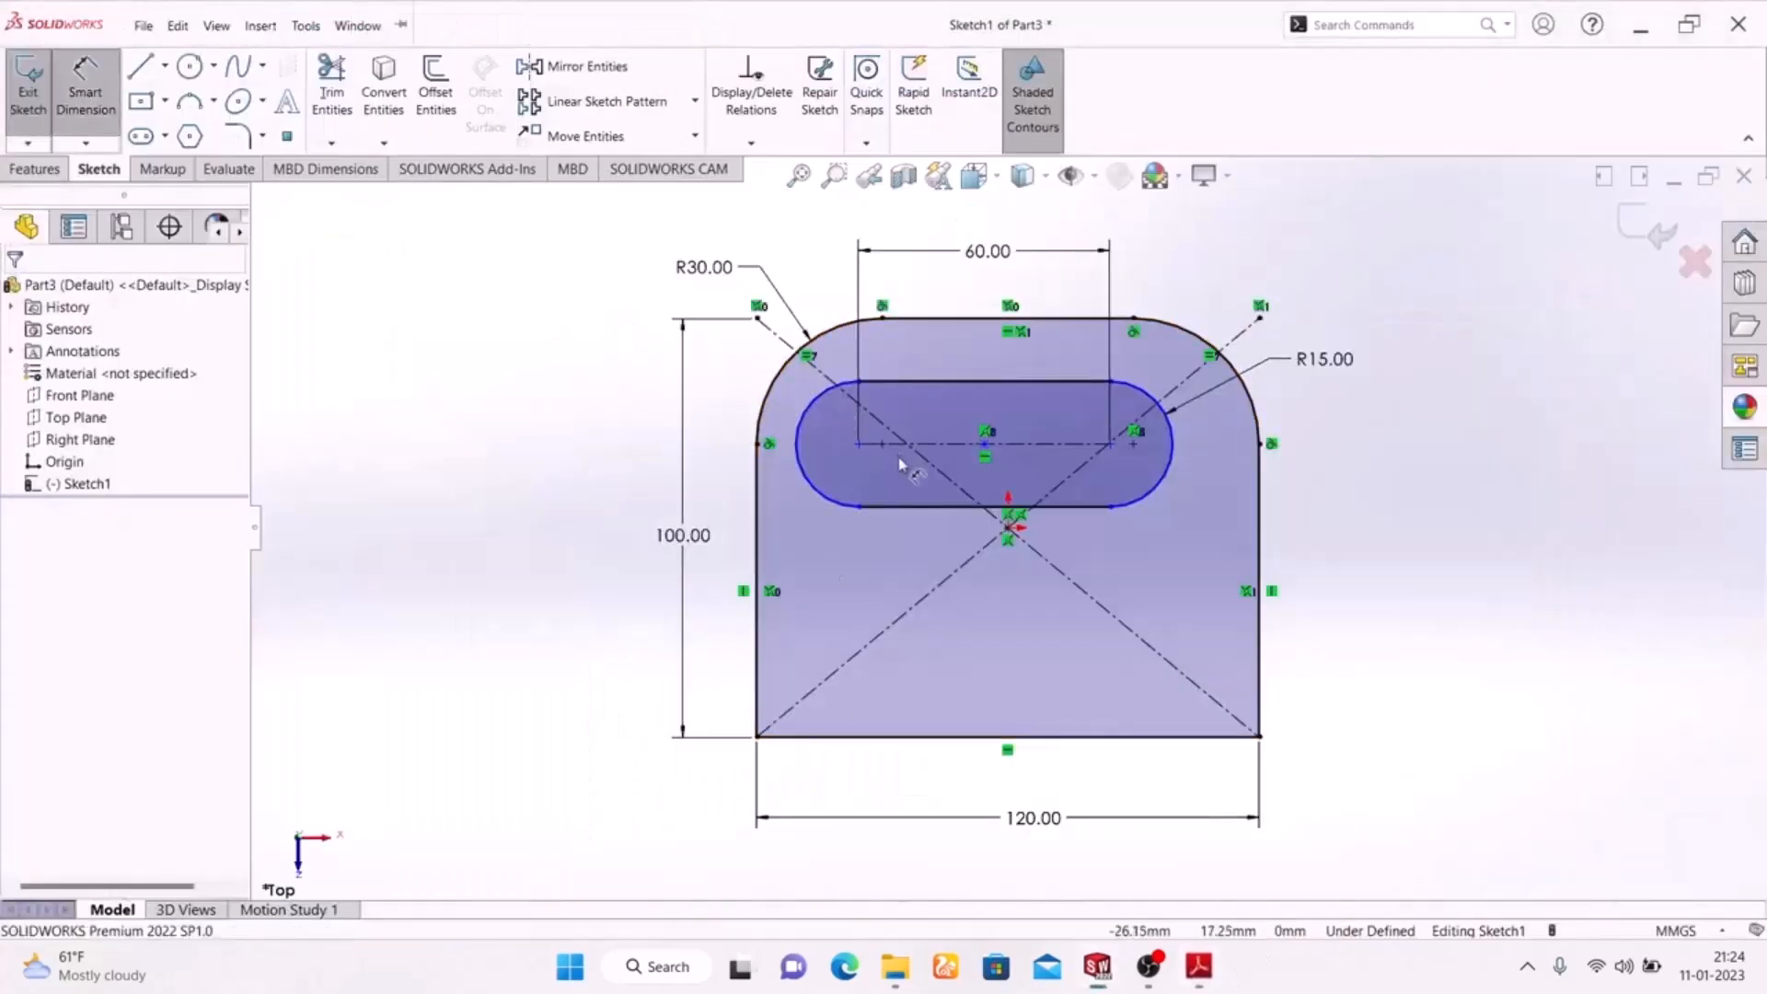
pyautogui.click(793, 471)
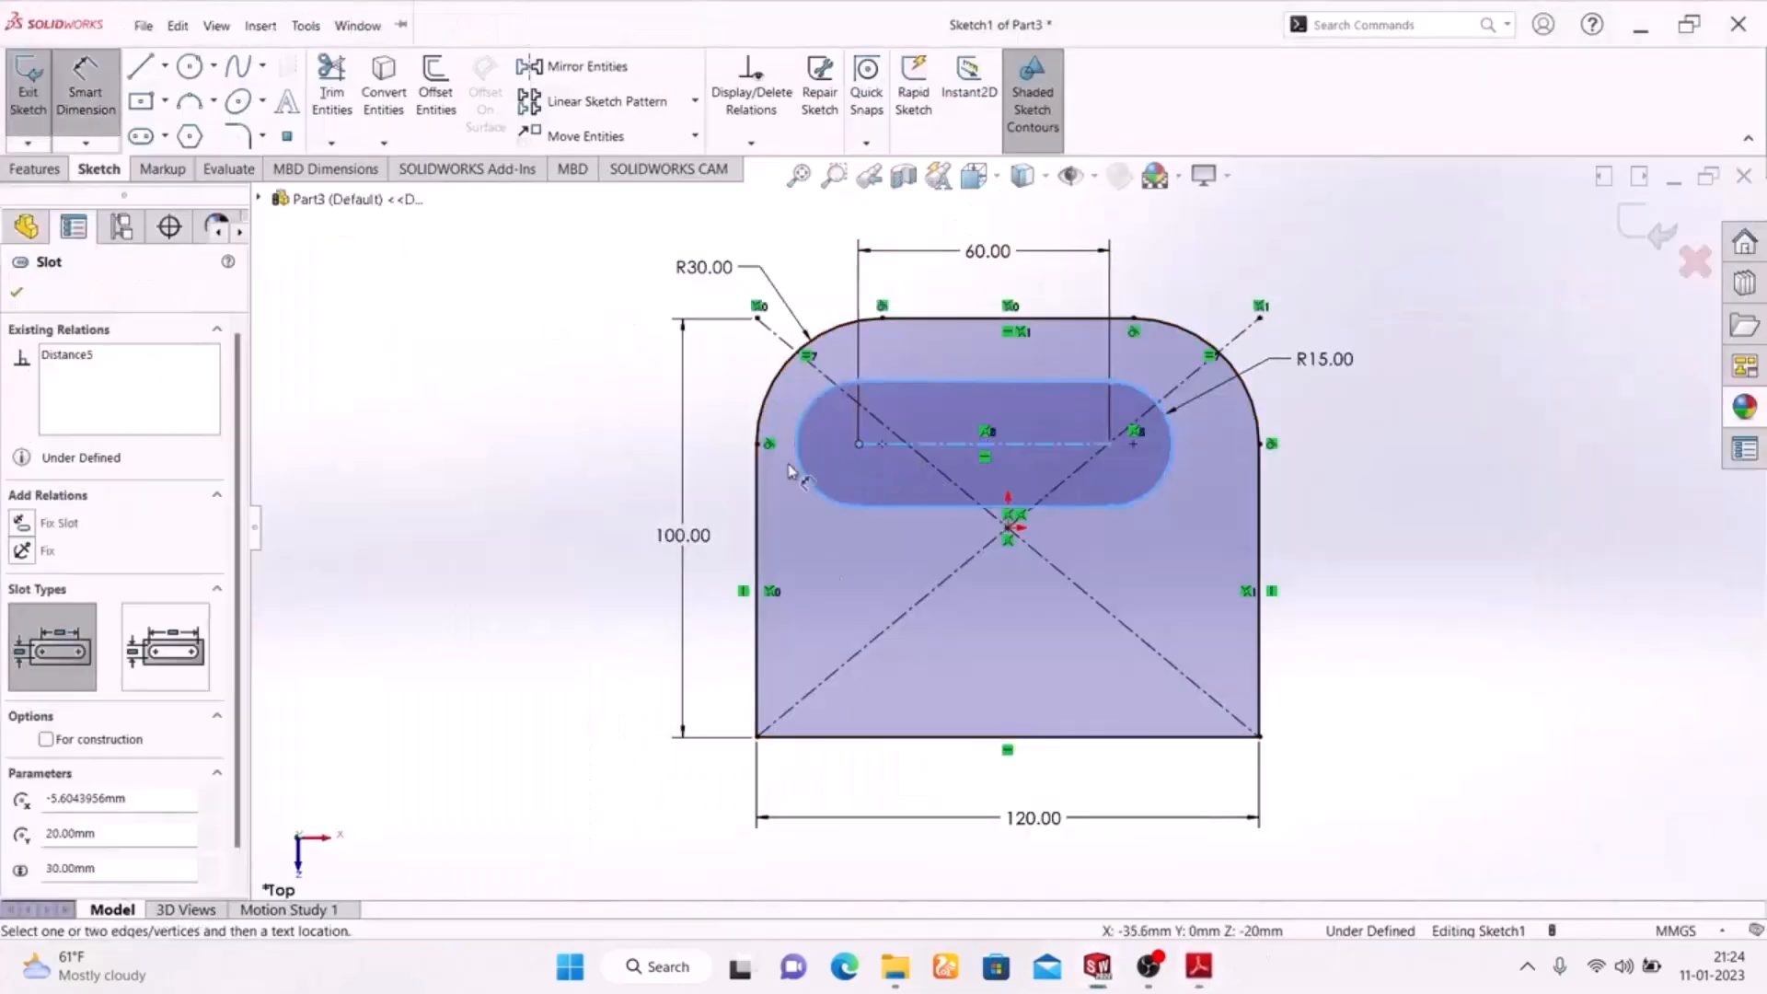
pyautogui.click(757, 504)
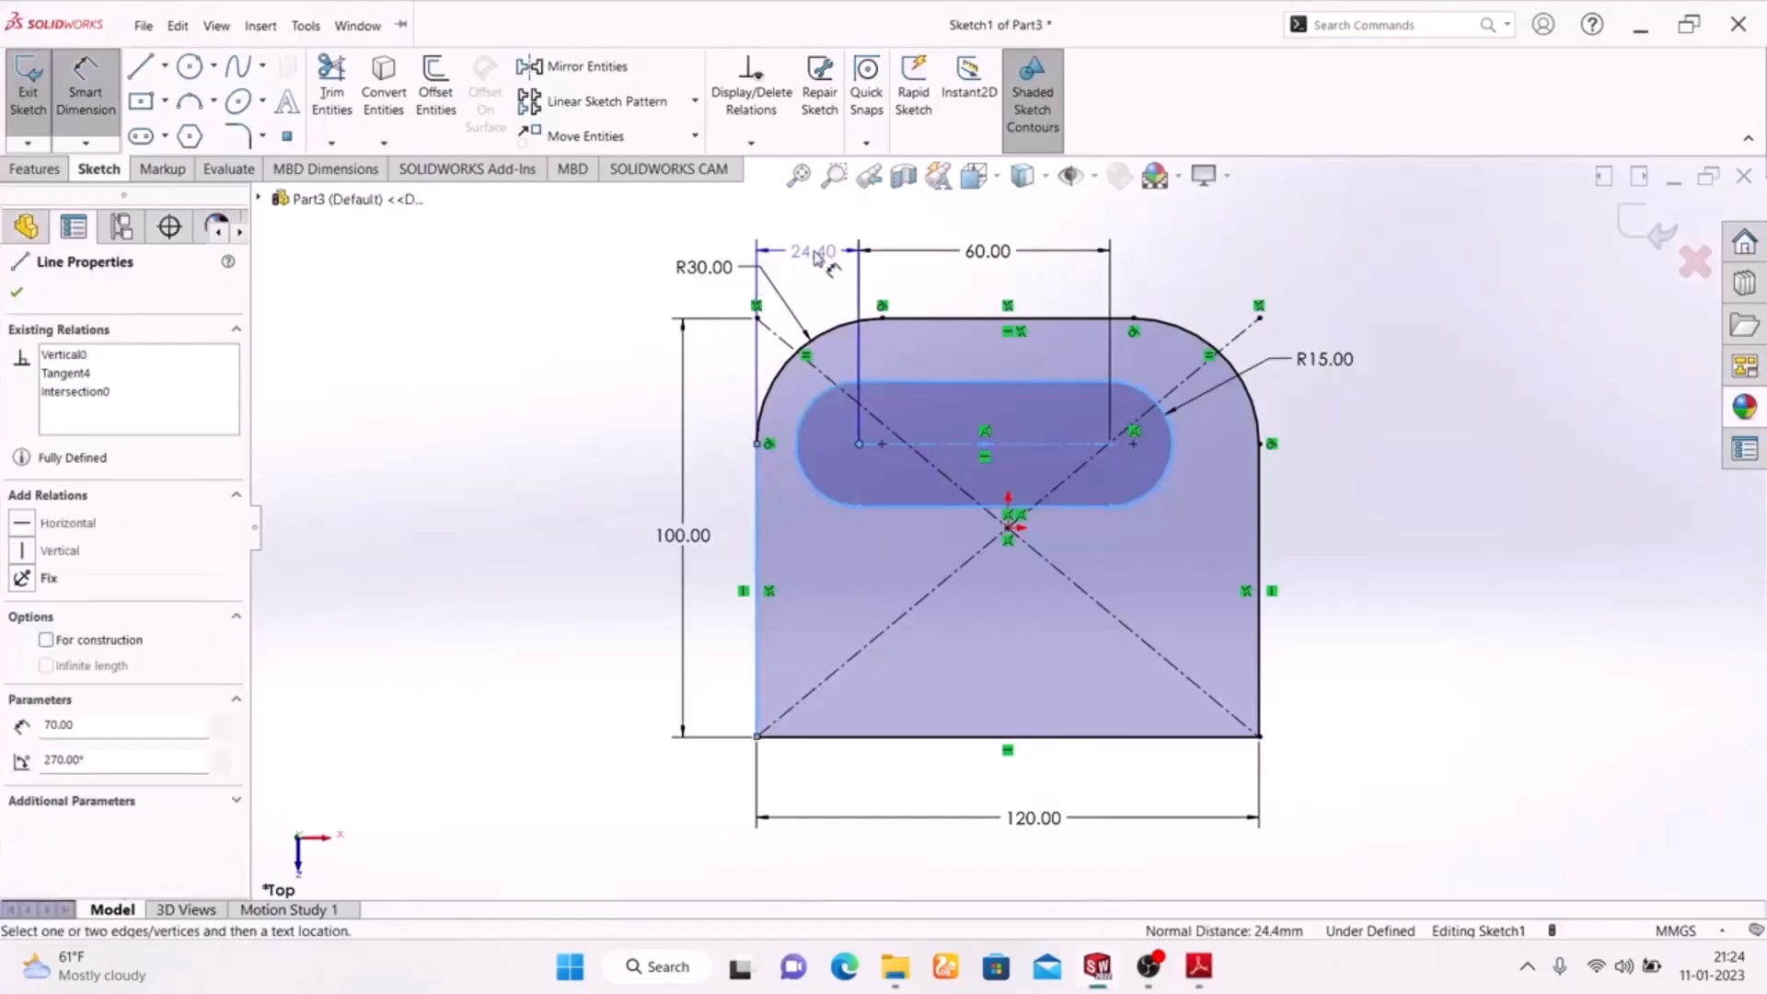
pyautogui.click(814, 257)
pyautogui.write('30')
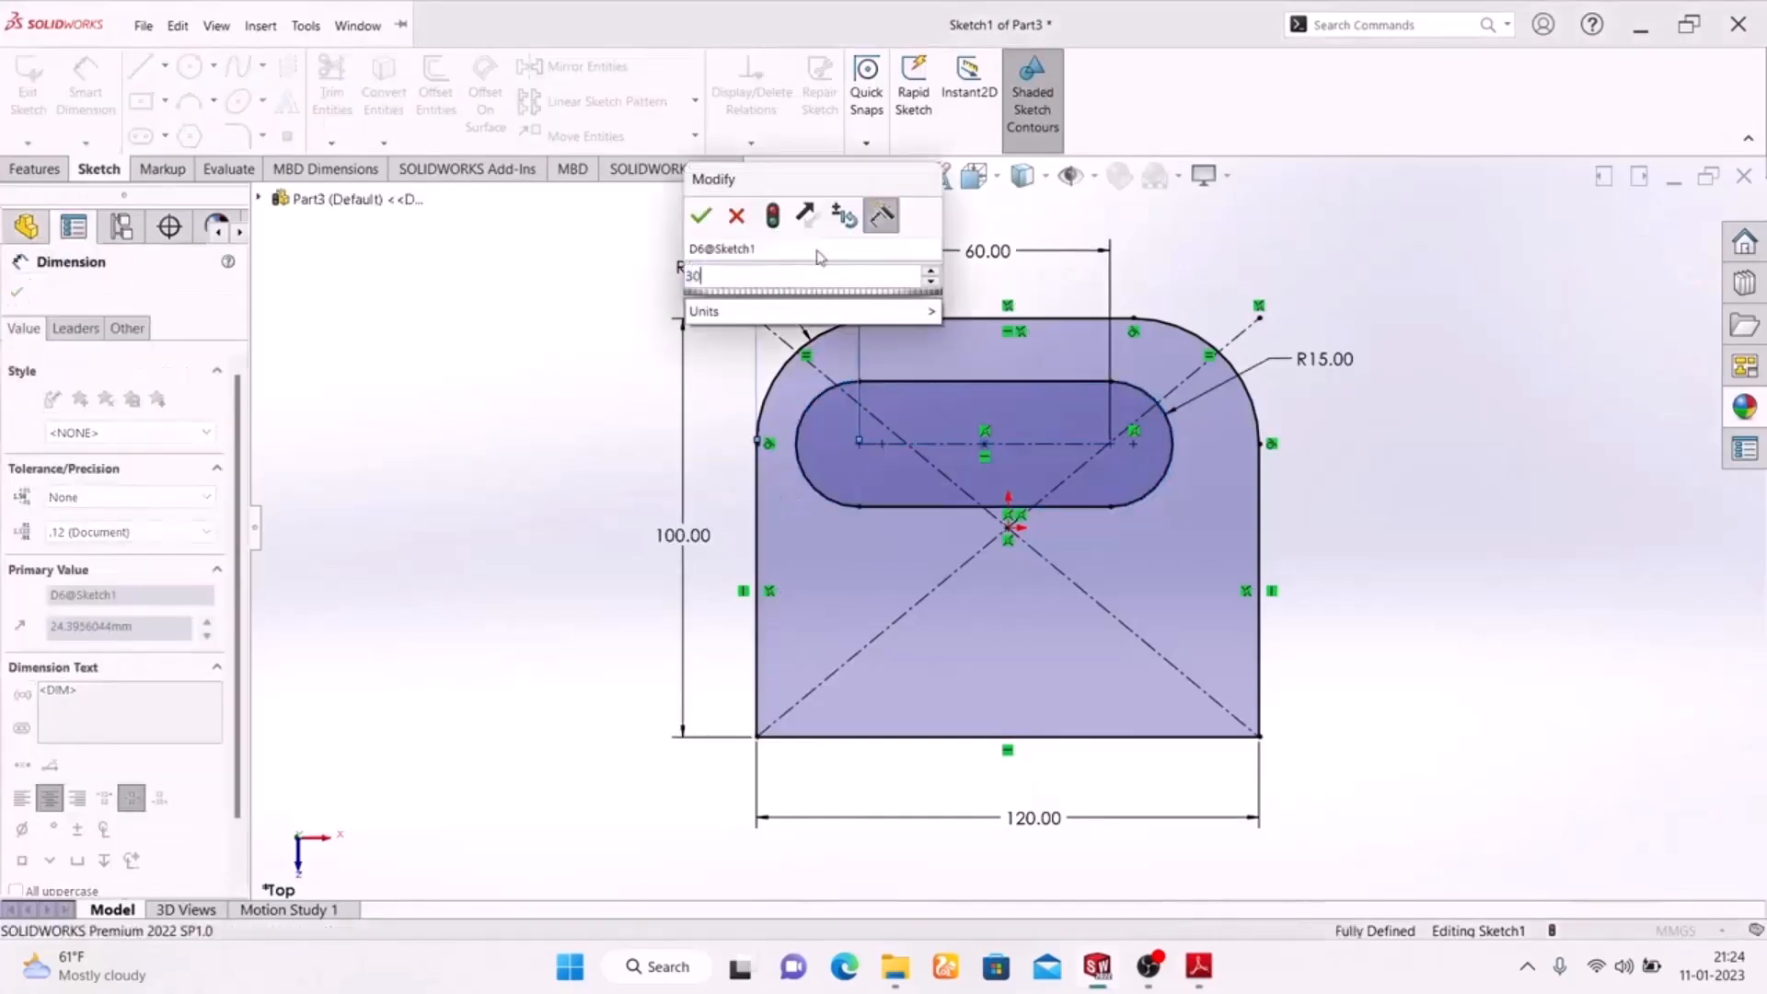
pyautogui.press('Return')
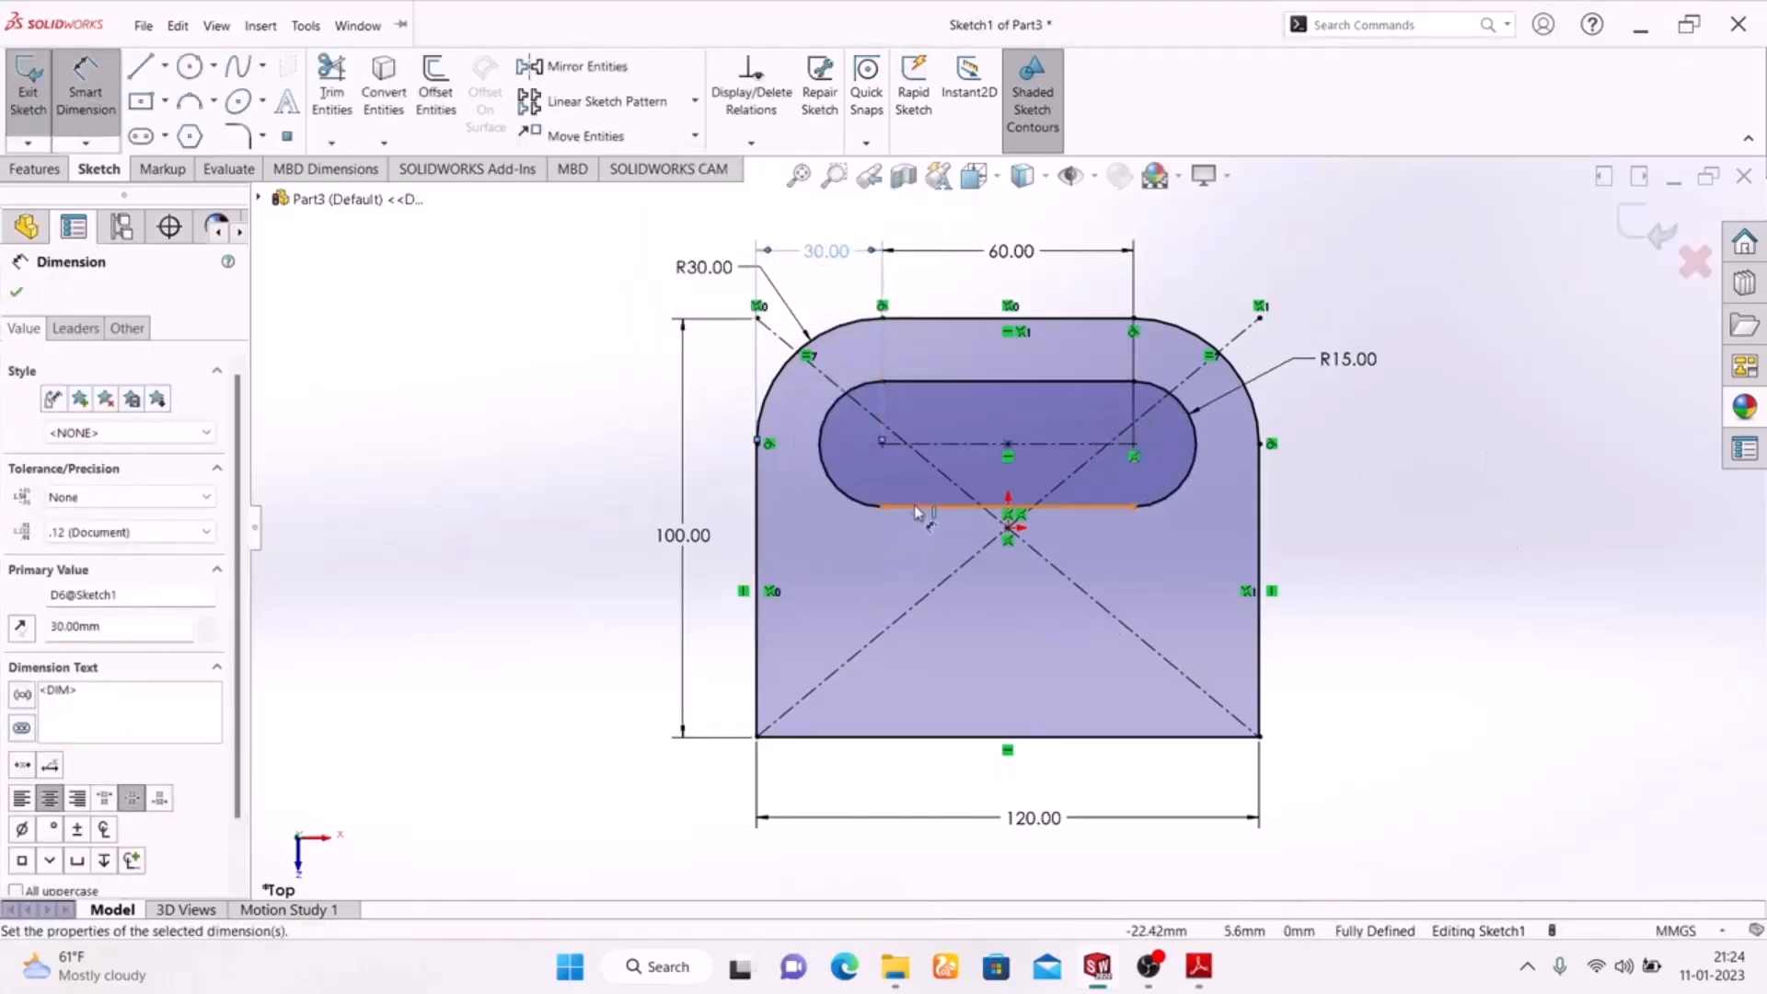
pyautogui.click(1196, 977)
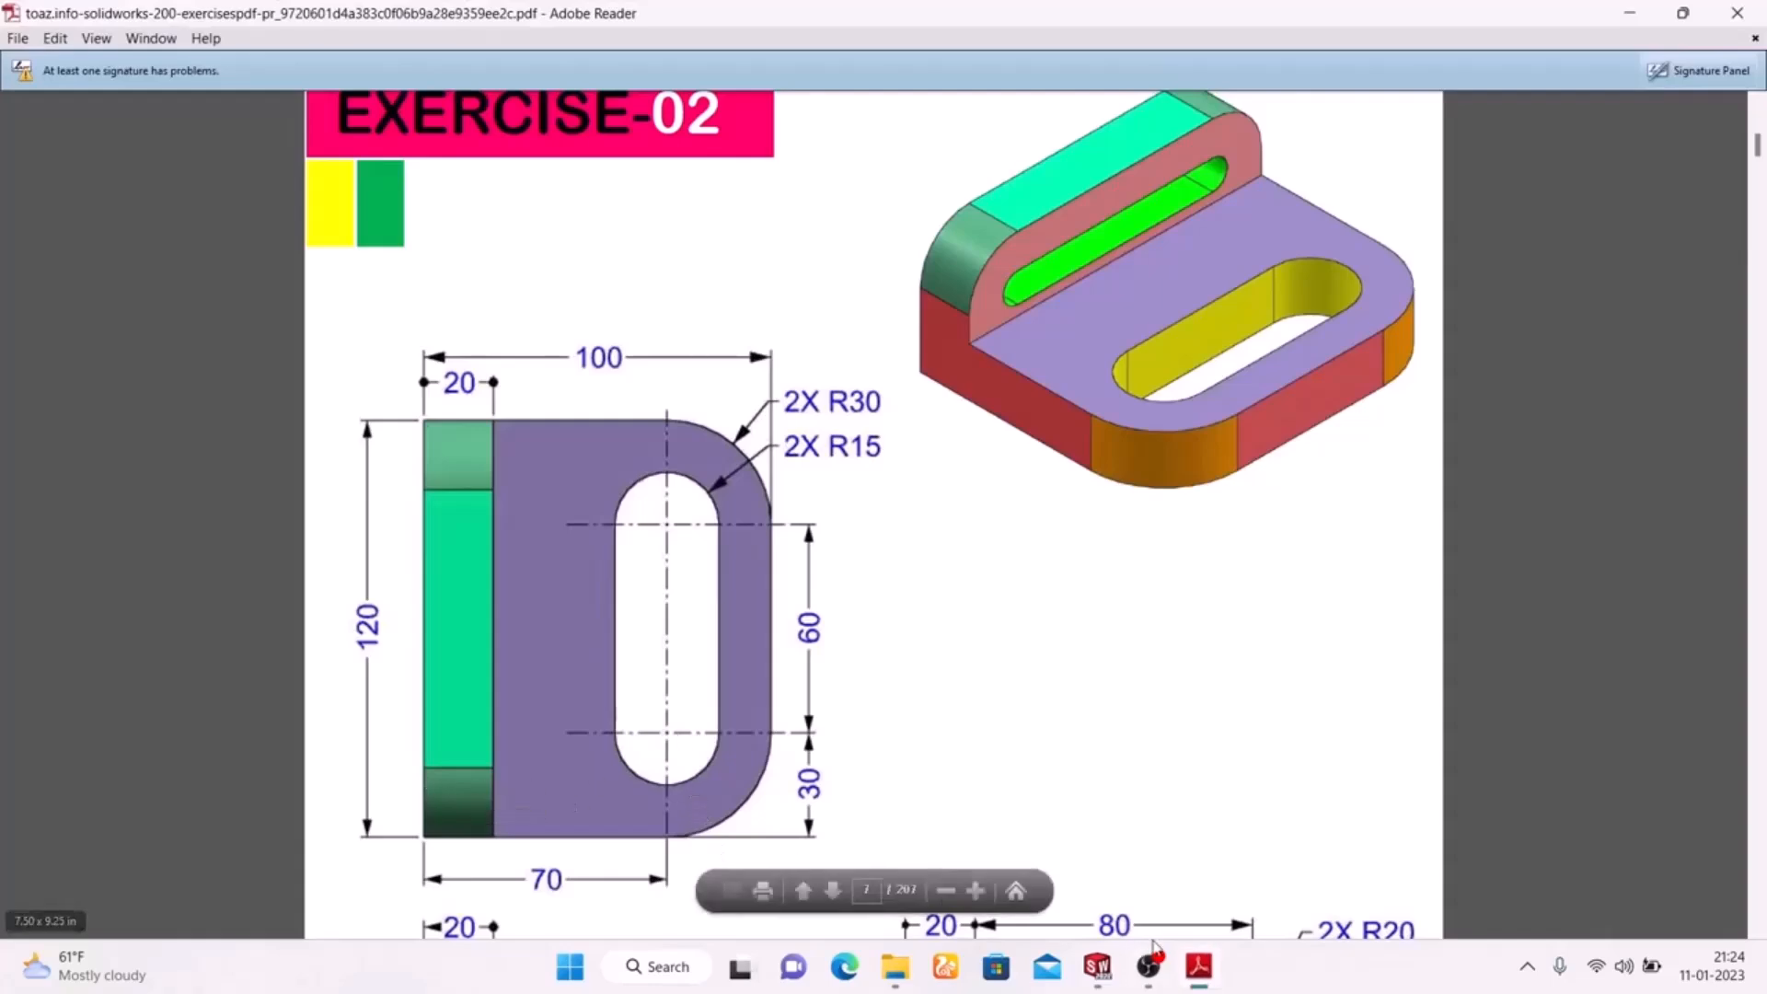
pyautogui.click(1204, 974)
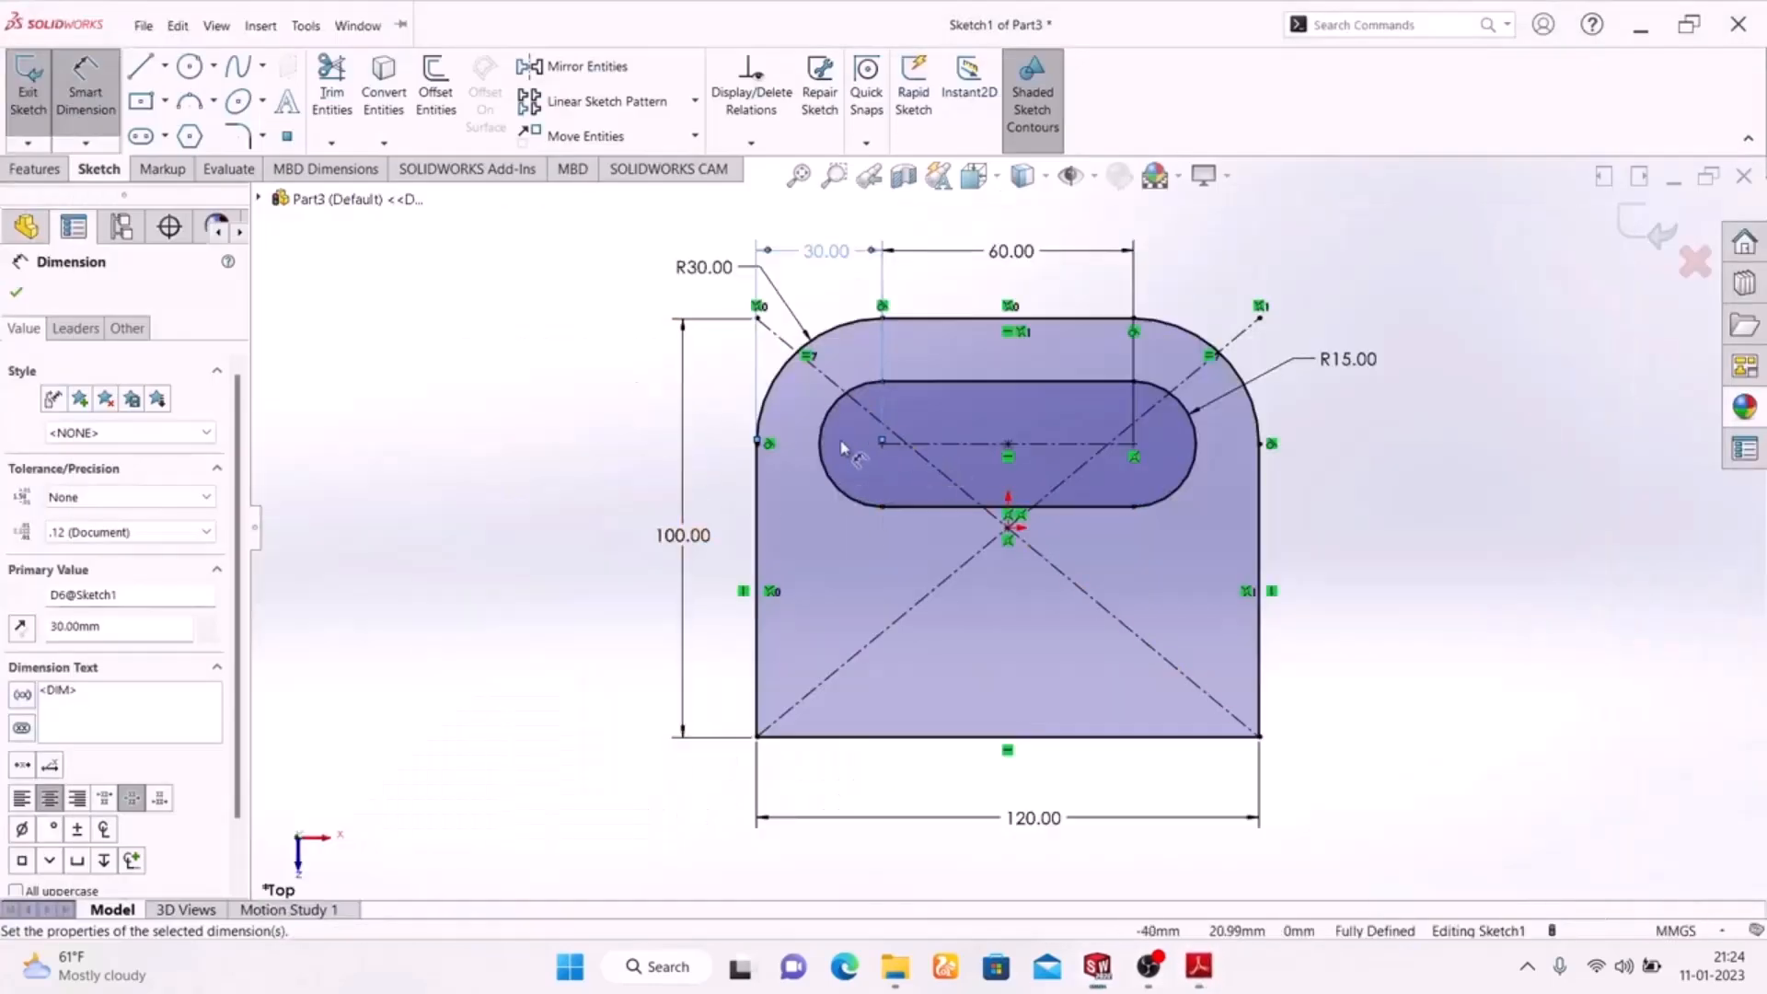
pyautogui.click(883, 445)
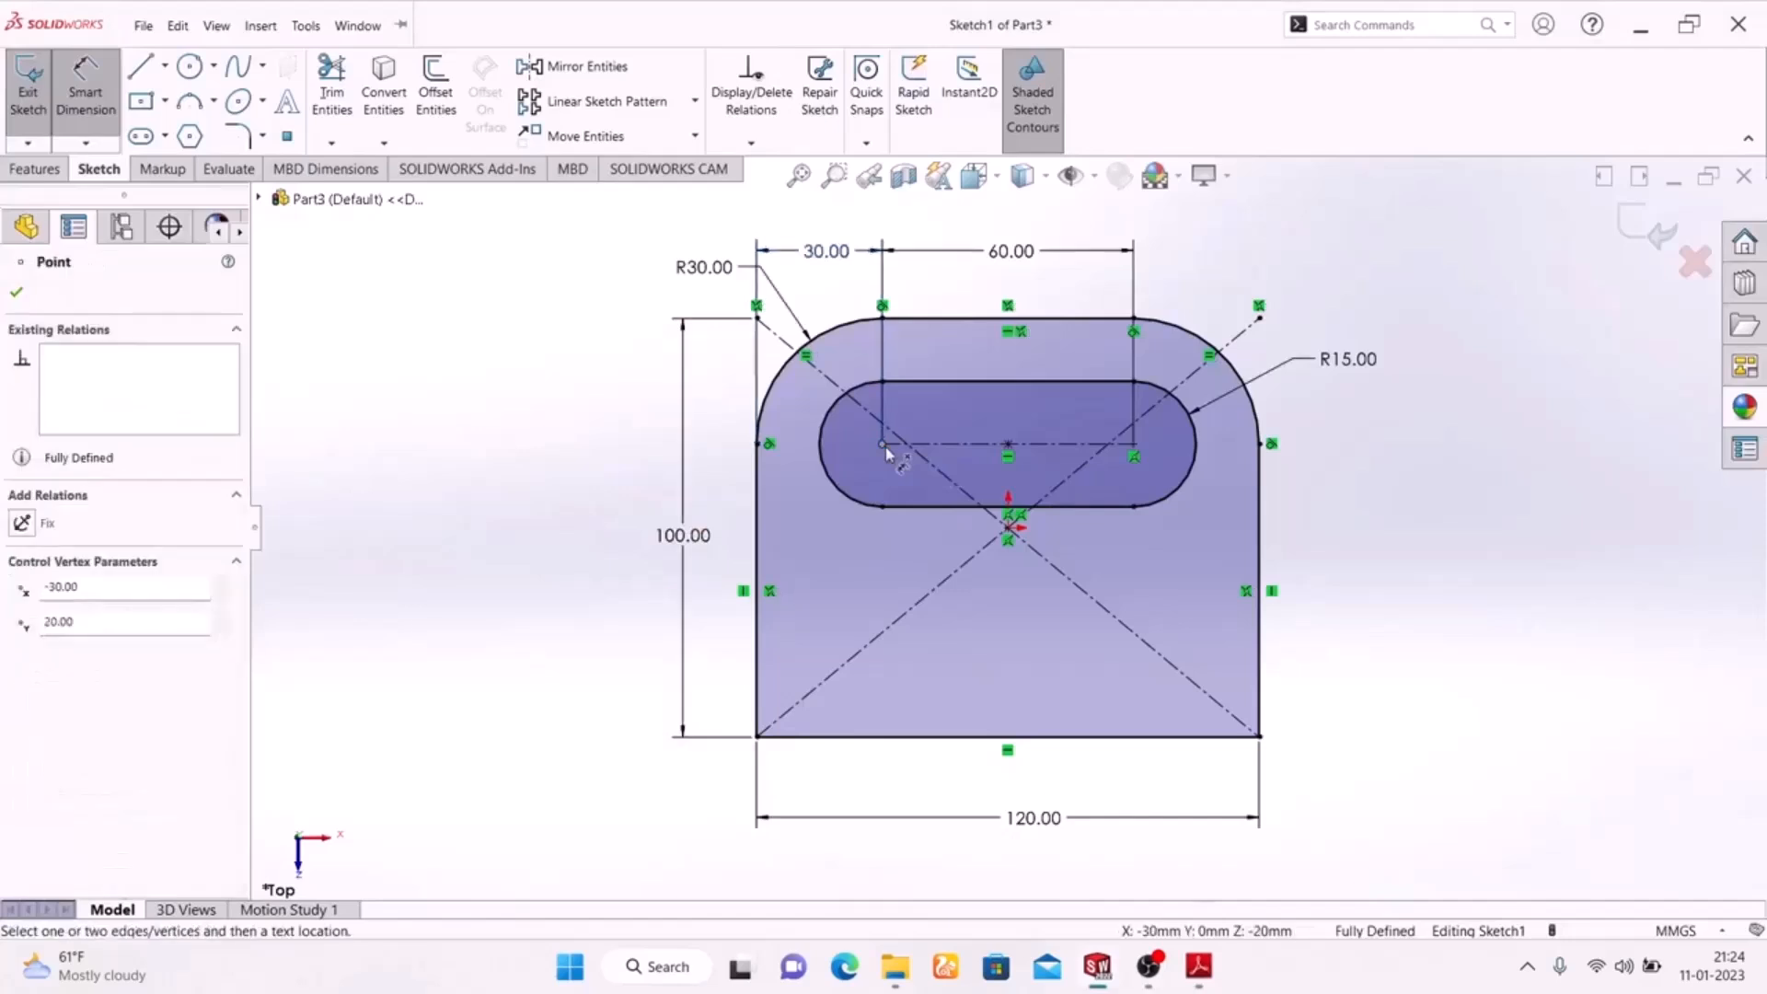
pyautogui.click(947, 736)
pyautogui.click(590, 615)
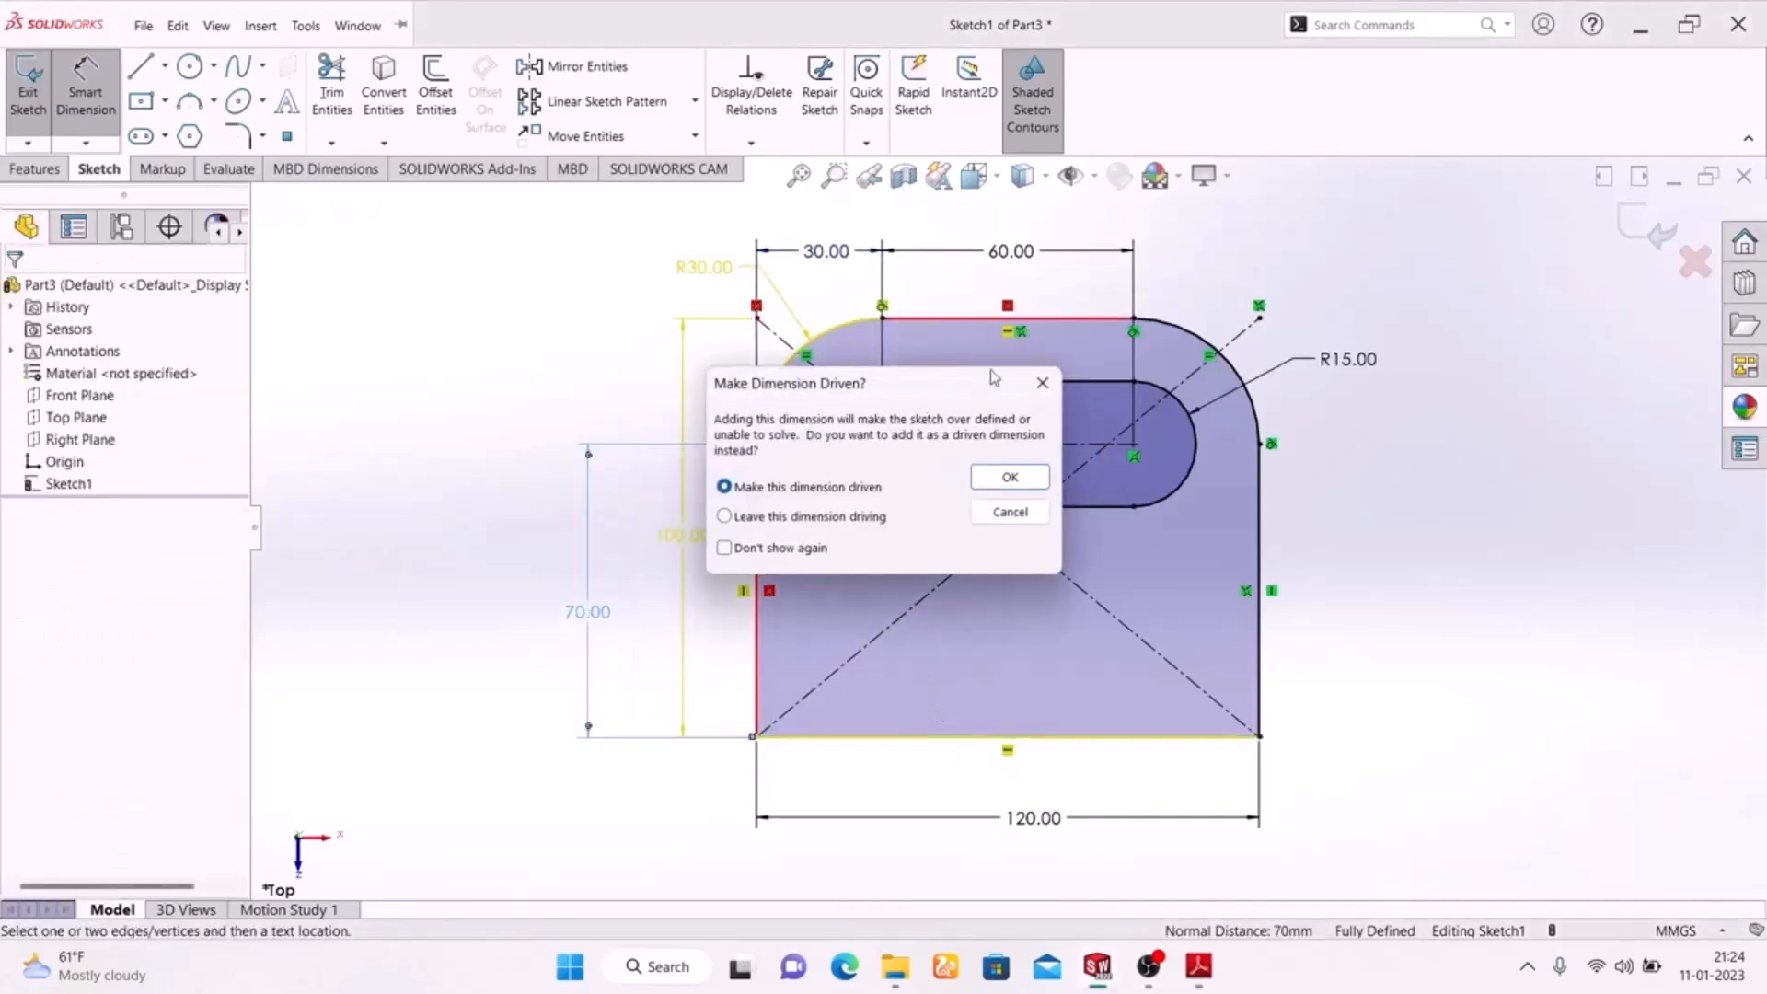
pyautogui.click(1042, 382)
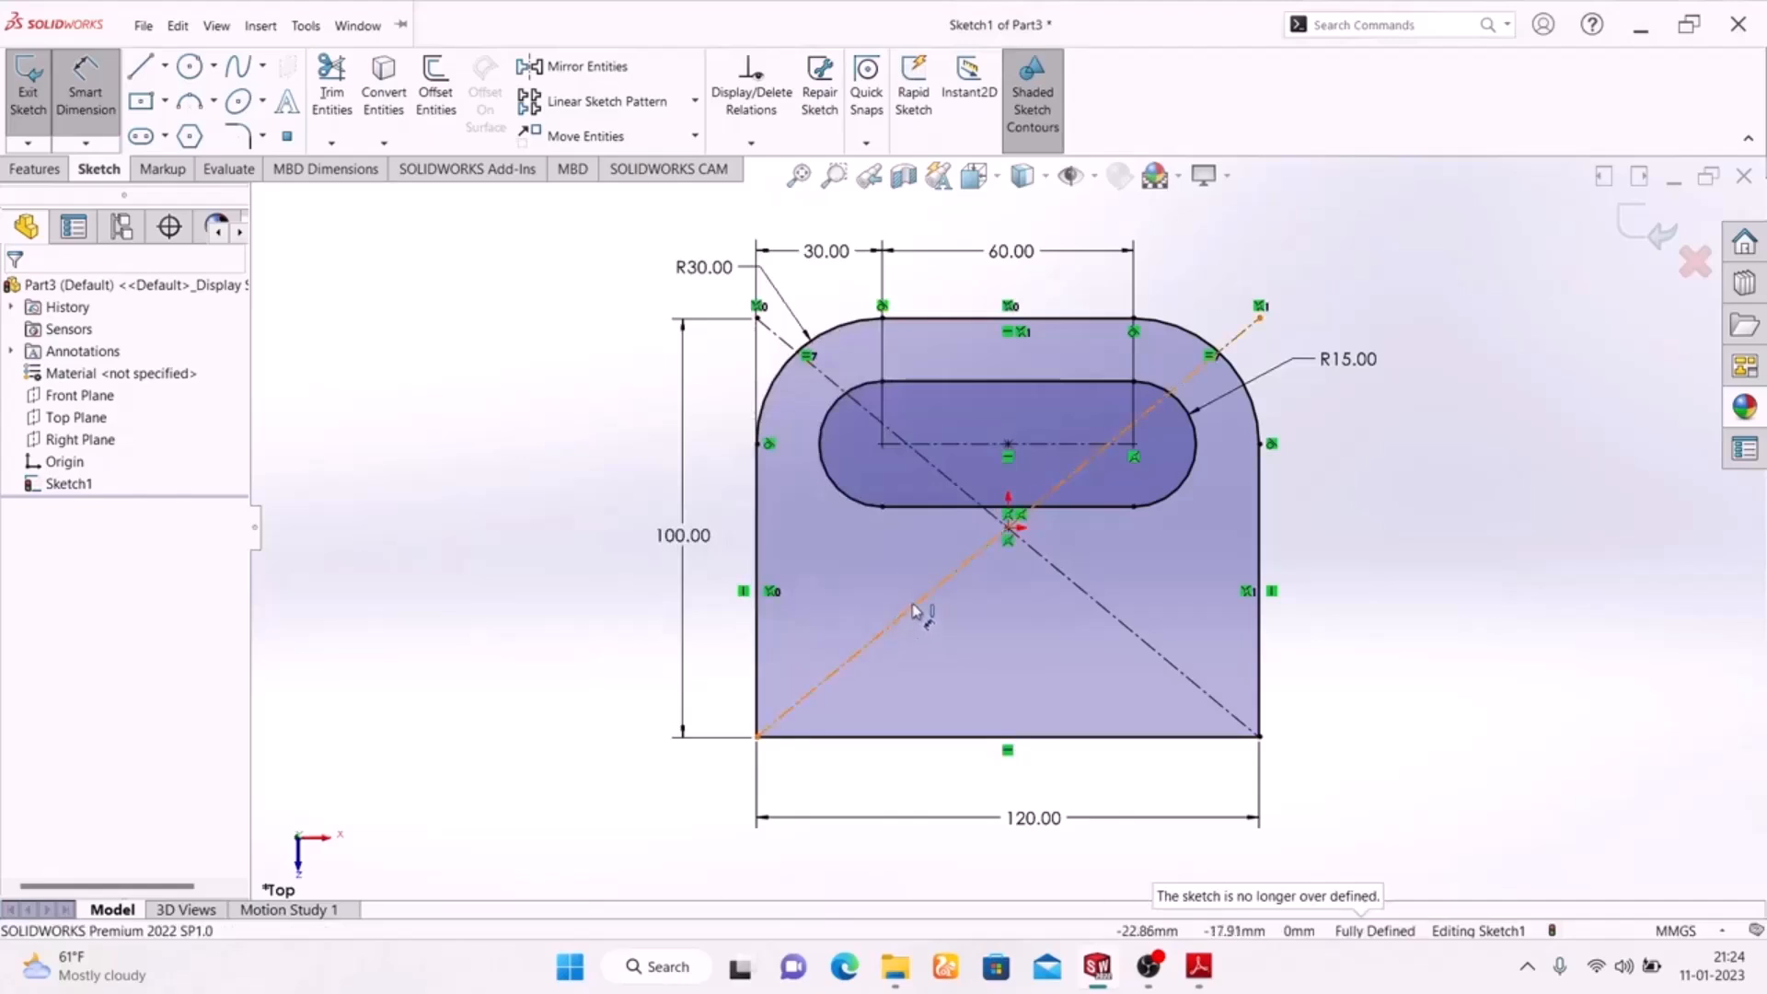
# Delete the existing sketch relation at the slot's right arc centre so the slot can move vertically.
pyautogui.scroll(5, 1145, 456)
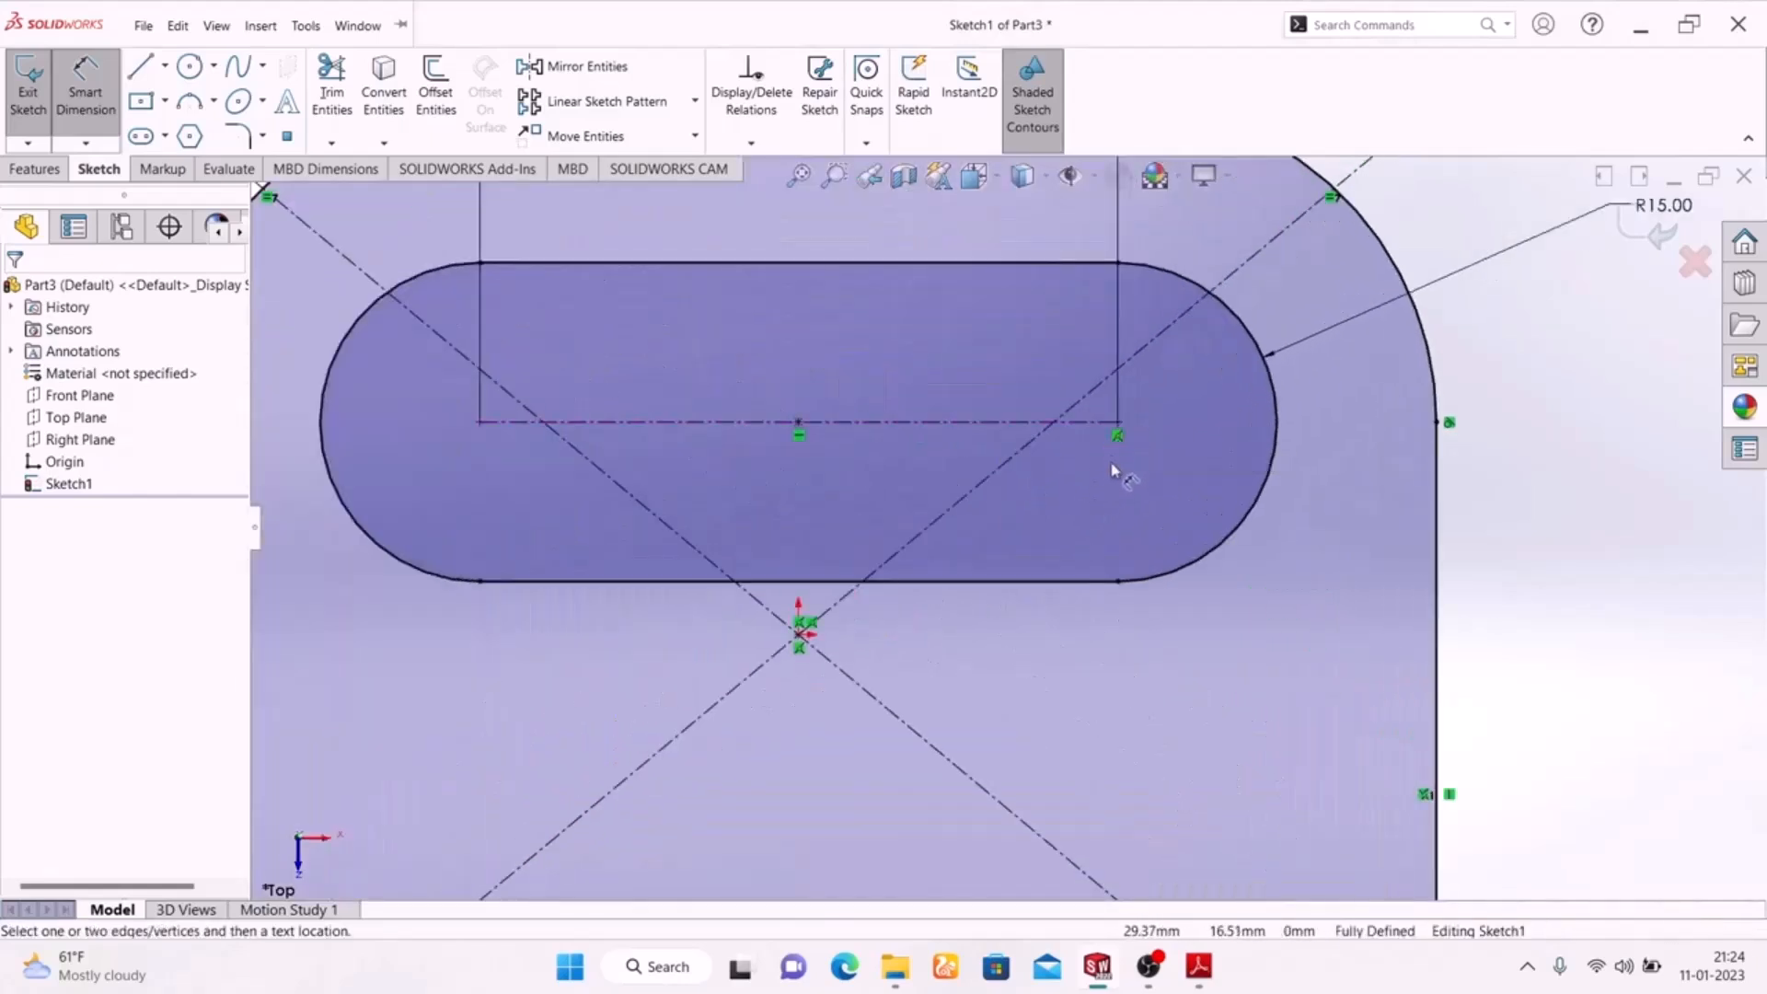
pyautogui.press('Escape')
pyautogui.click(1118, 437)
pyautogui.press('Delete')
pyautogui.scroll(6, 1137, 490)
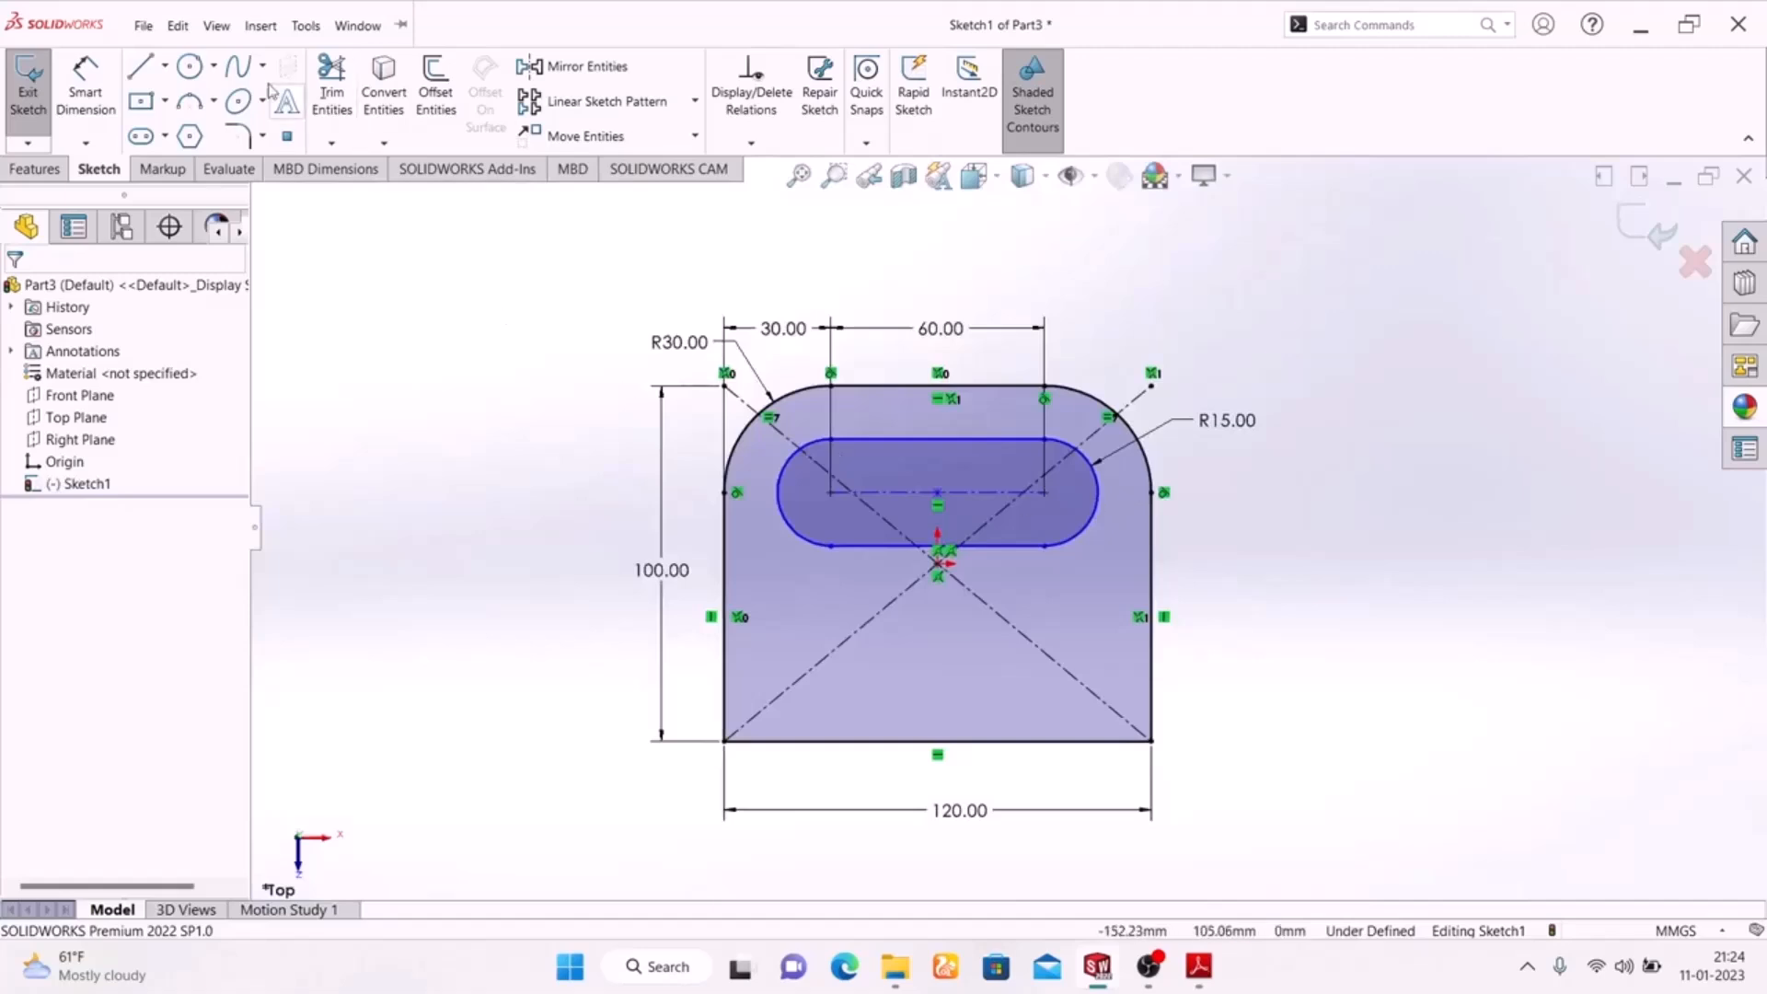
# Dimension the slot's centreline 70 mm above the profile's bottom edge and check it against the exercise drawing in Adobe Reader.
pyautogui.click(86, 92)
pyautogui.click(996, 497)
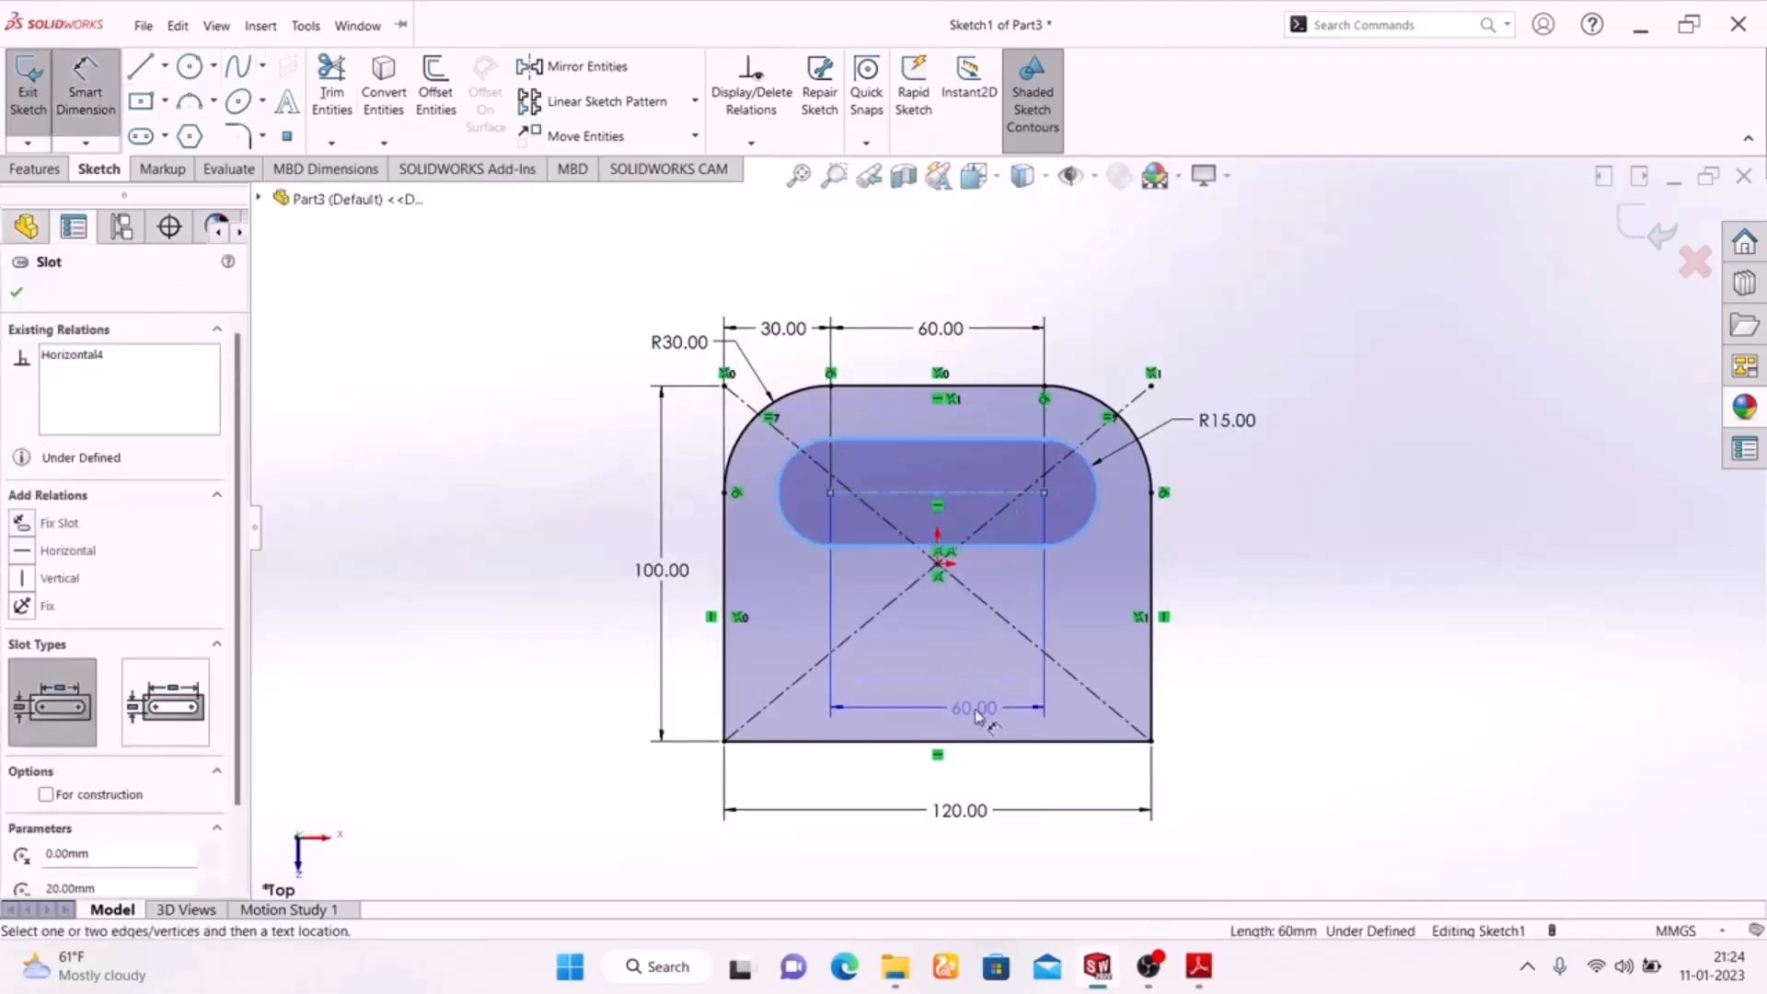
pyautogui.click(984, 741)
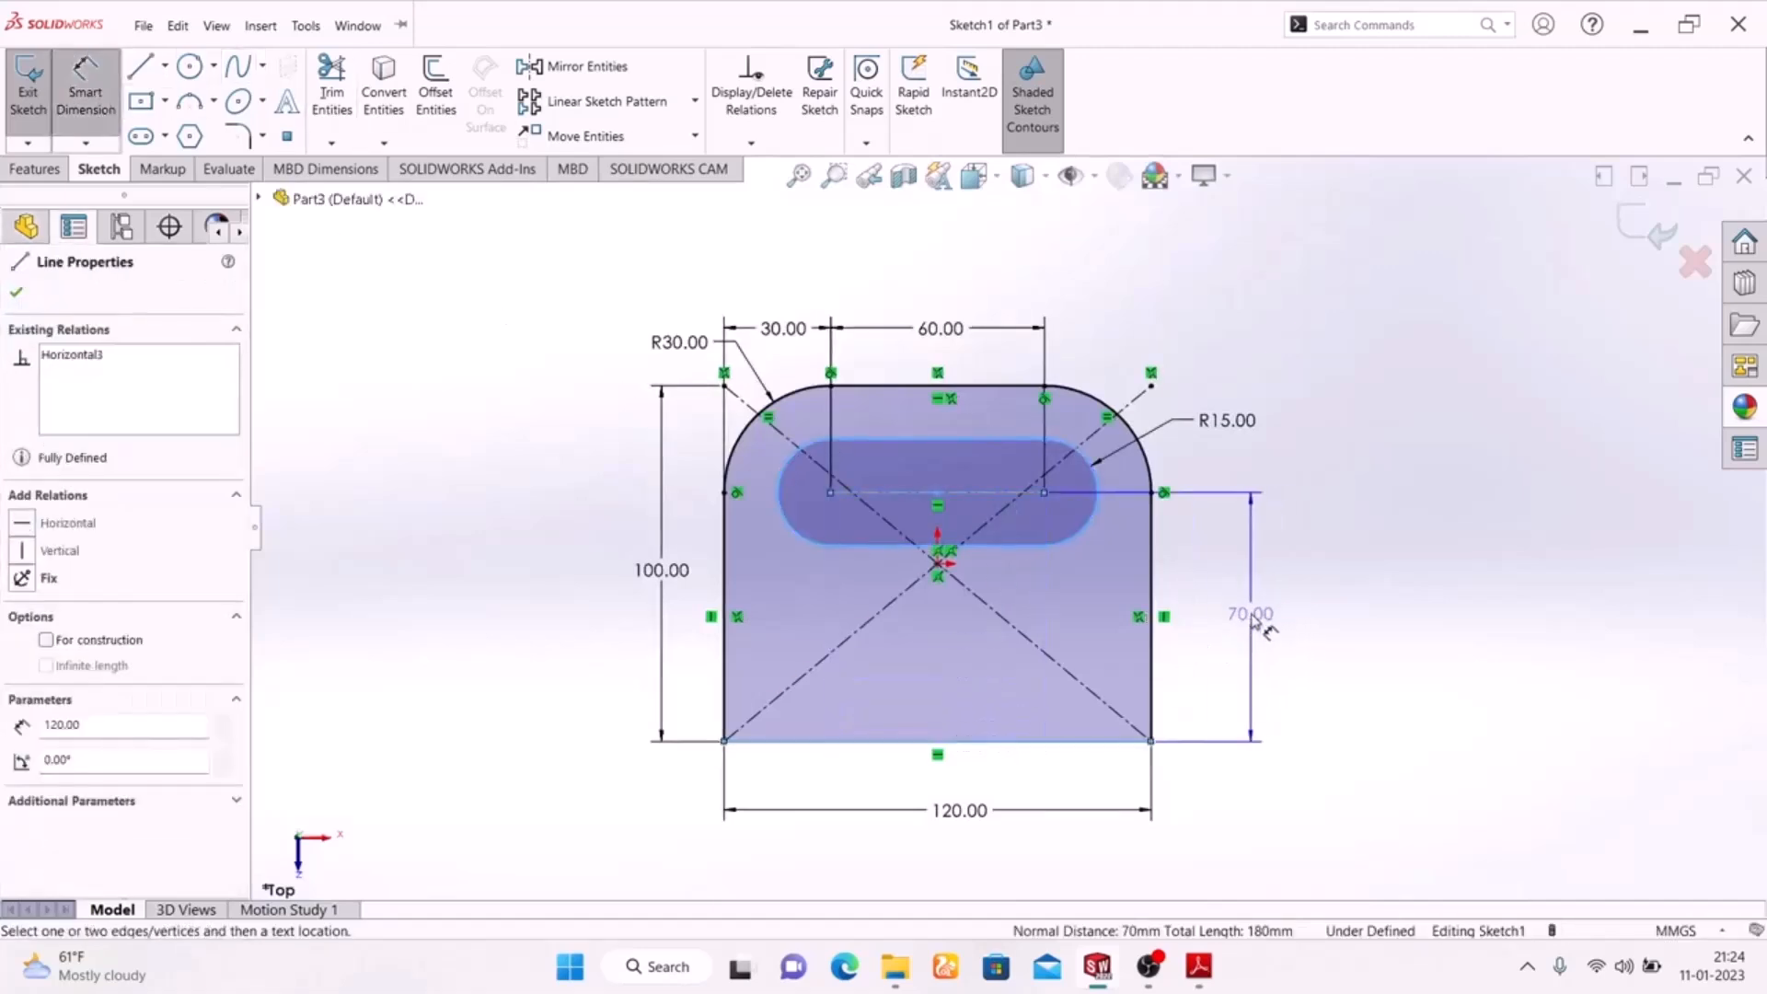
pyautogui.click(1244, 624)
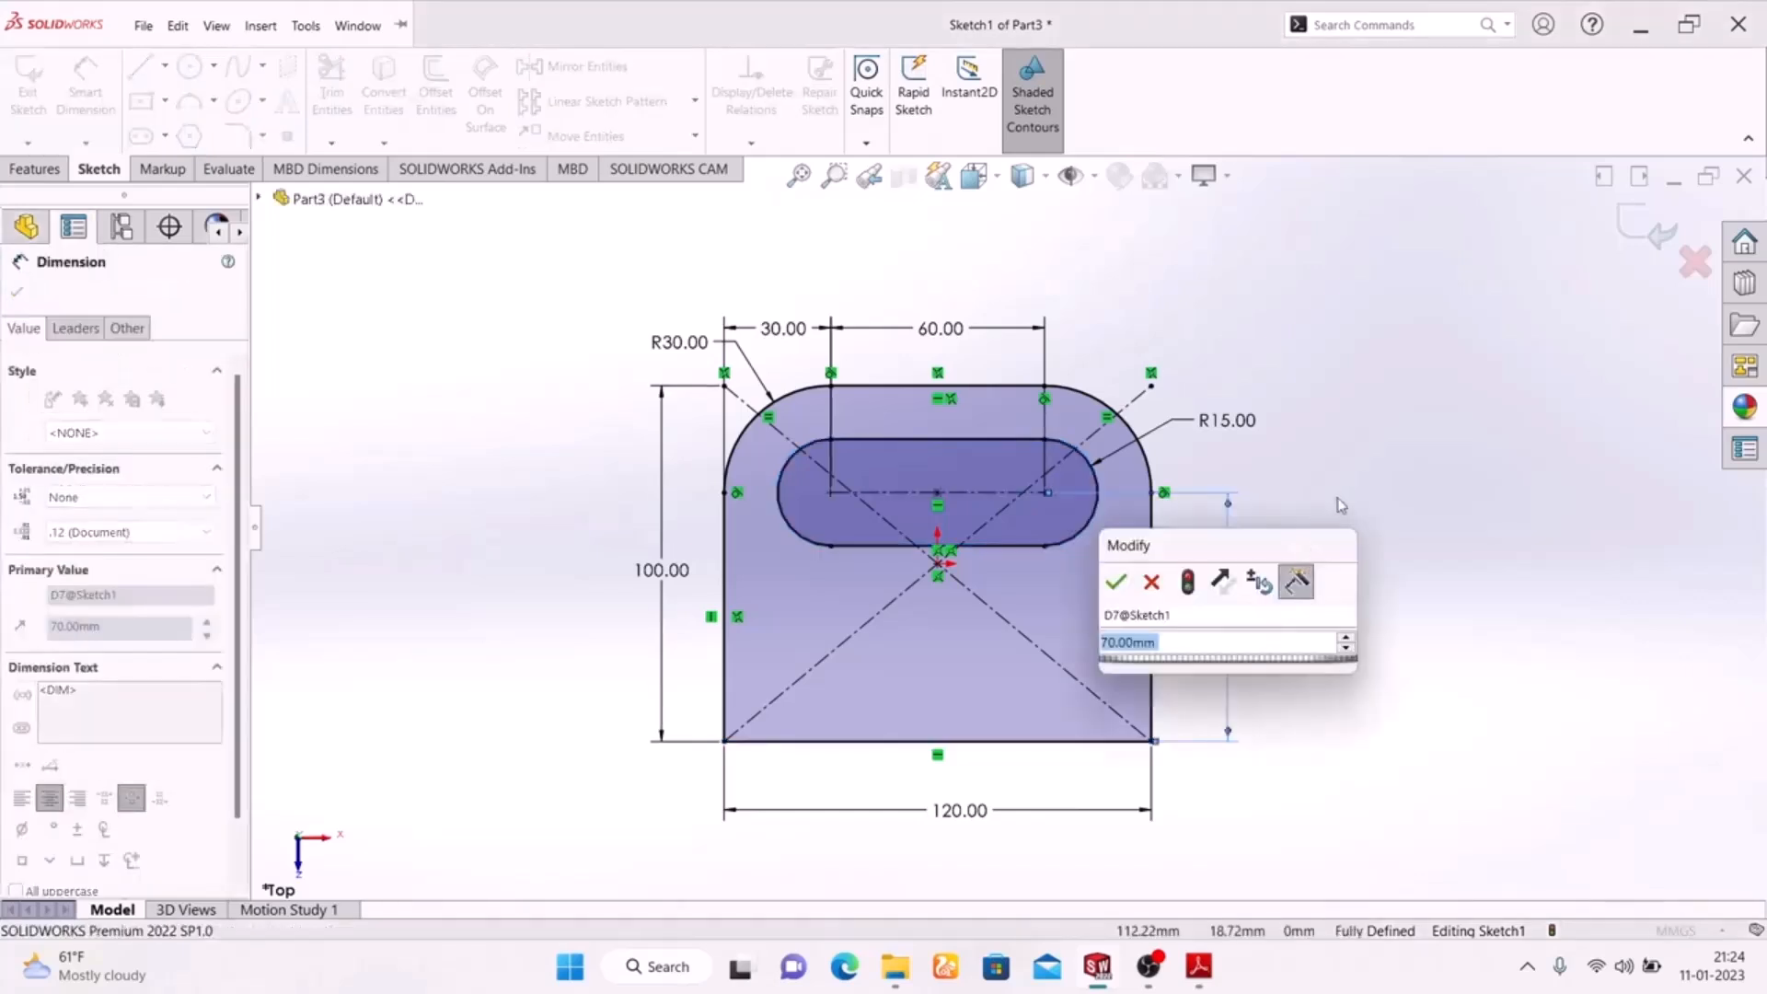
pyautogui.click(1115, 583)
pyautogui.click(1198, 966)
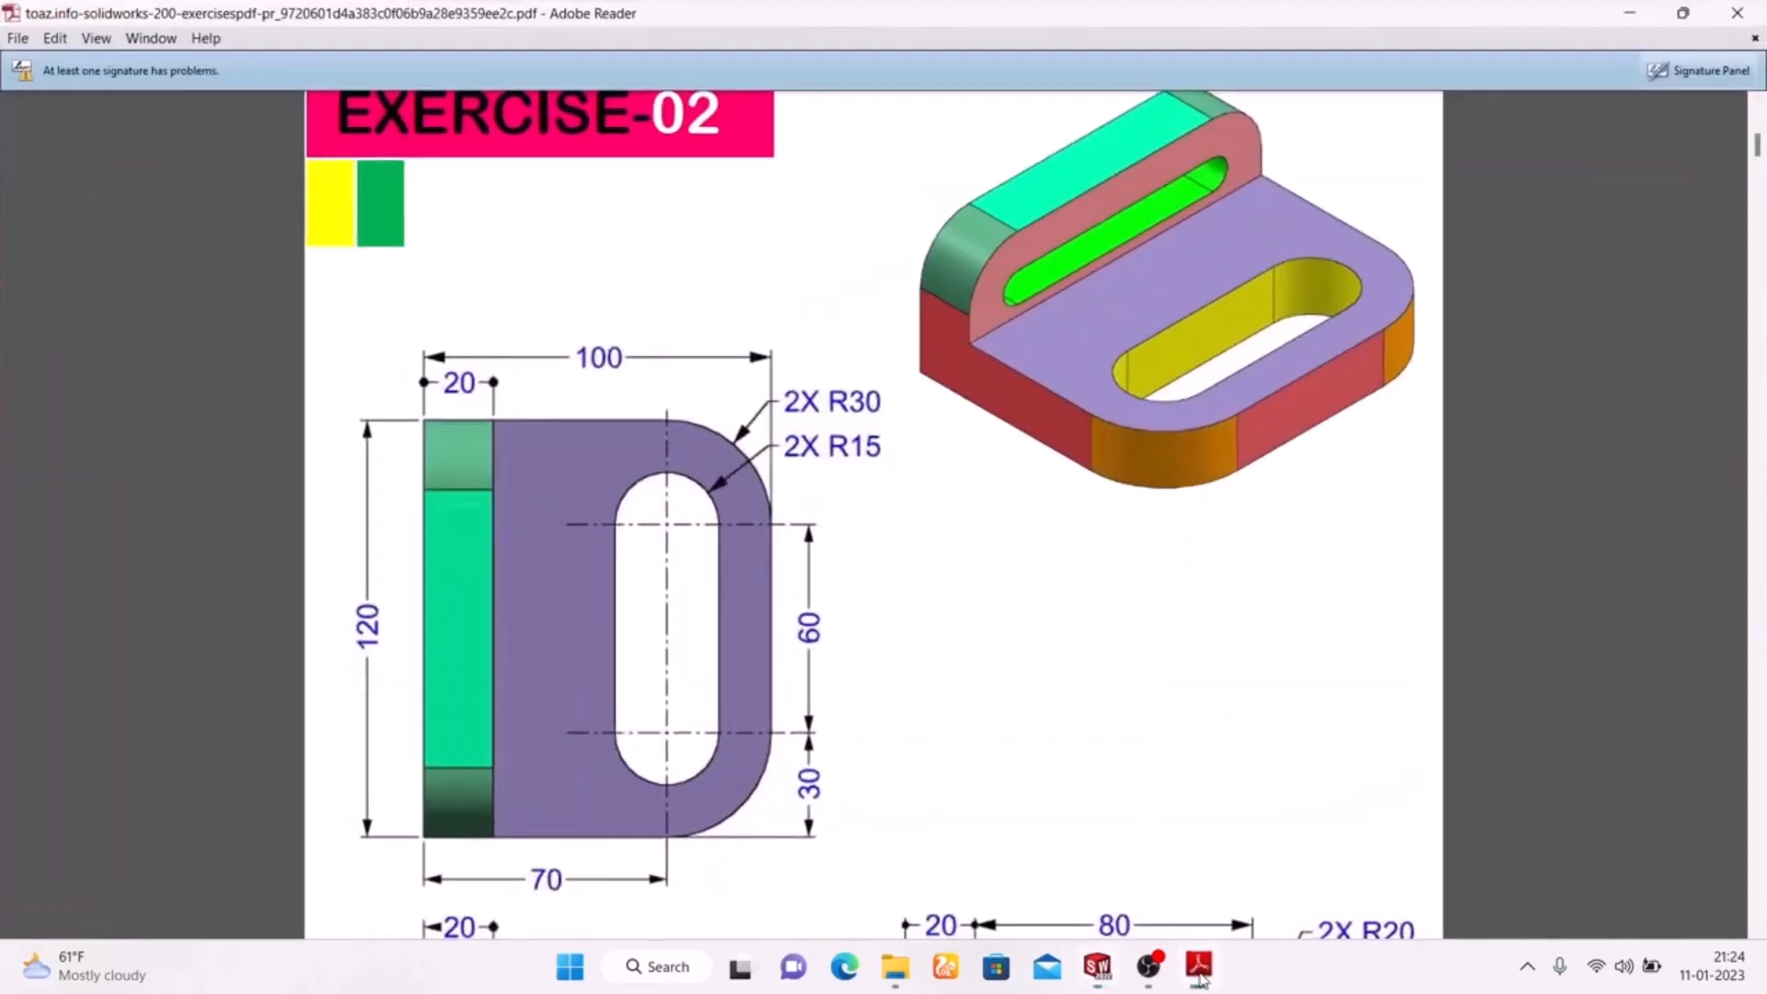
pyautogui.click(1198, 968)
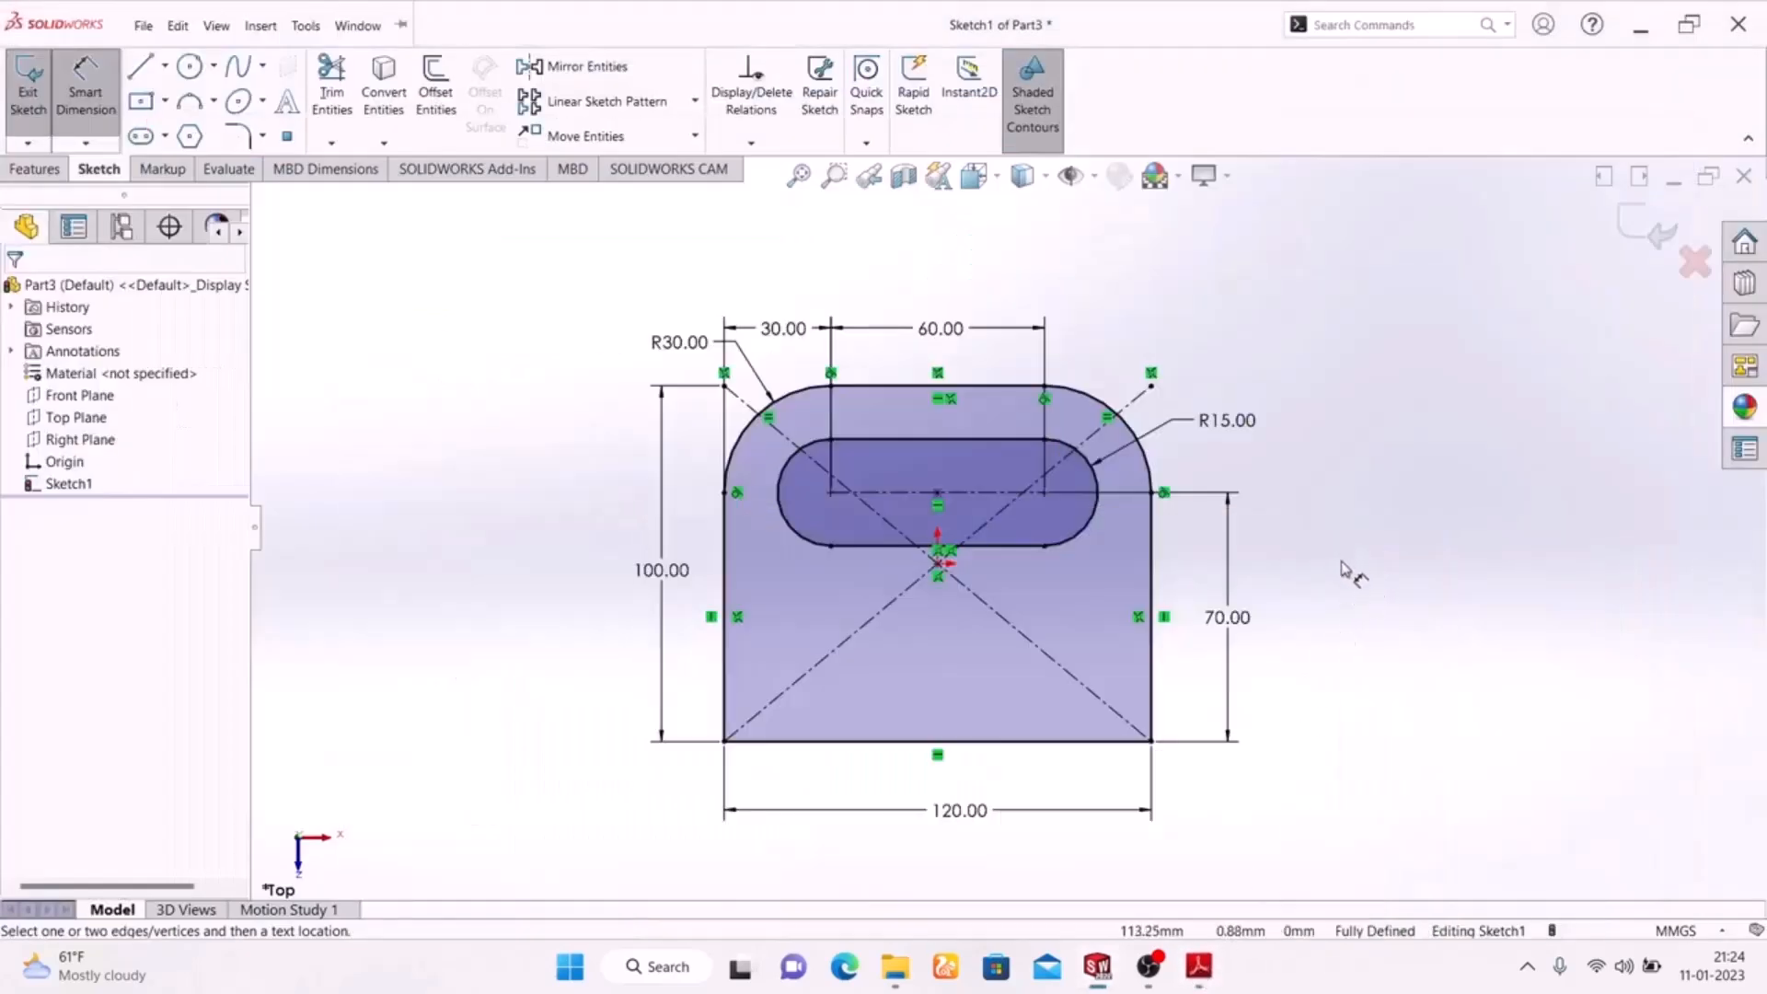
pyautogui.moveTo(1212, 971)
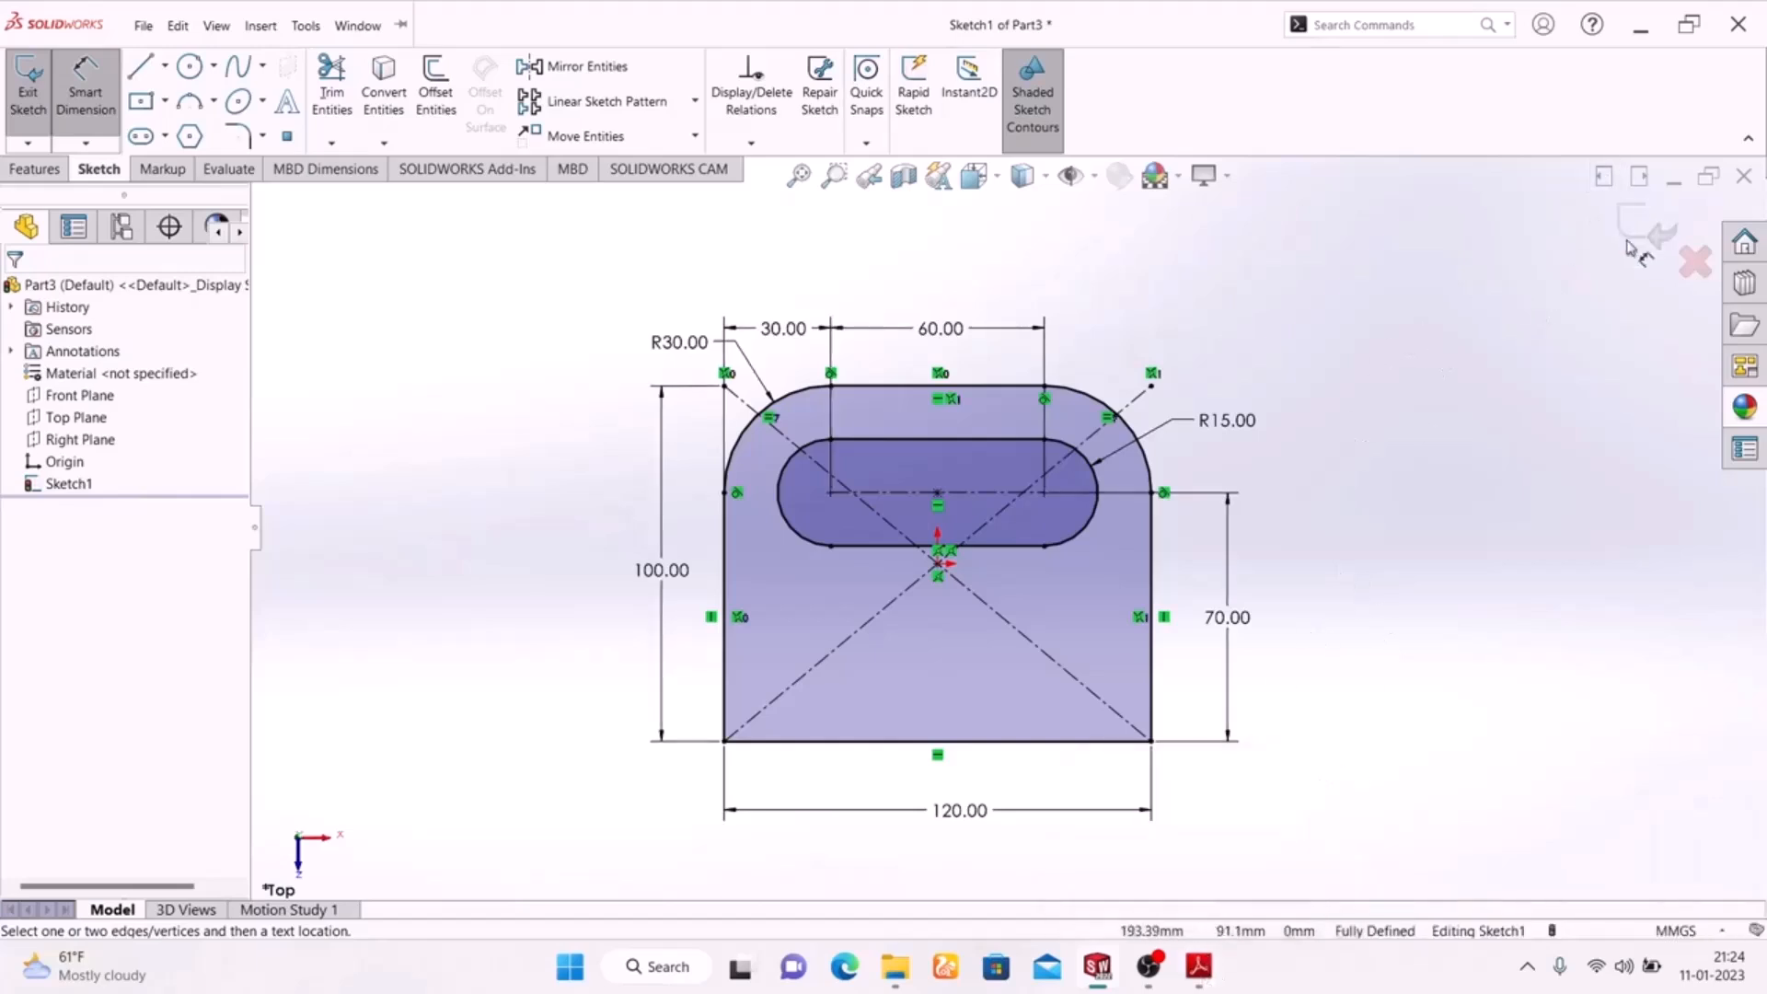
# Exit the base sketch and extrude it to a blind depth of 20 mm, consulting the exercise drawing in Adobe Reader.
pyautogui.click(1646, 230)
pyautogui.moveTo(1397, 408)
pyautogui.mouseDown(button='middle')
pyautogui.moveTo(1056, 714)
pyautogui.moveTo(1377, 722)
pyautogui.moveTo(1349, 714)
pyautogui.mouseUp(button='middle')
pyautogui.press('space')
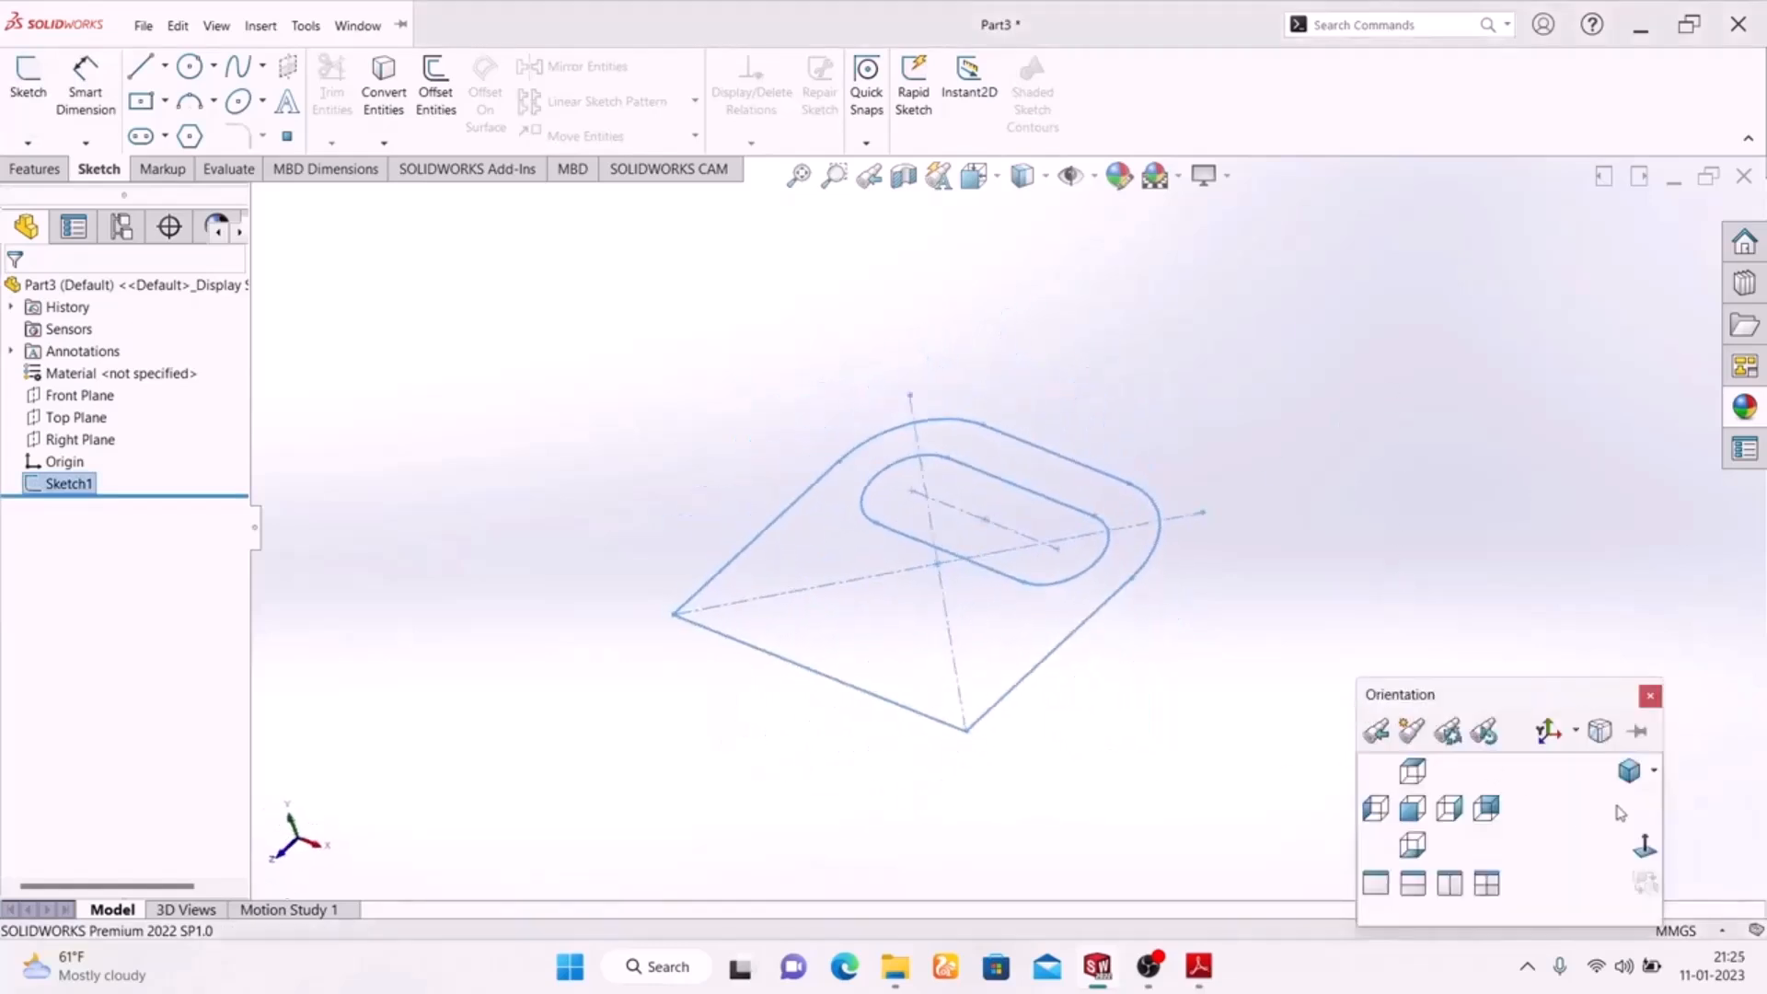
pyautogui.click(1628, 770)
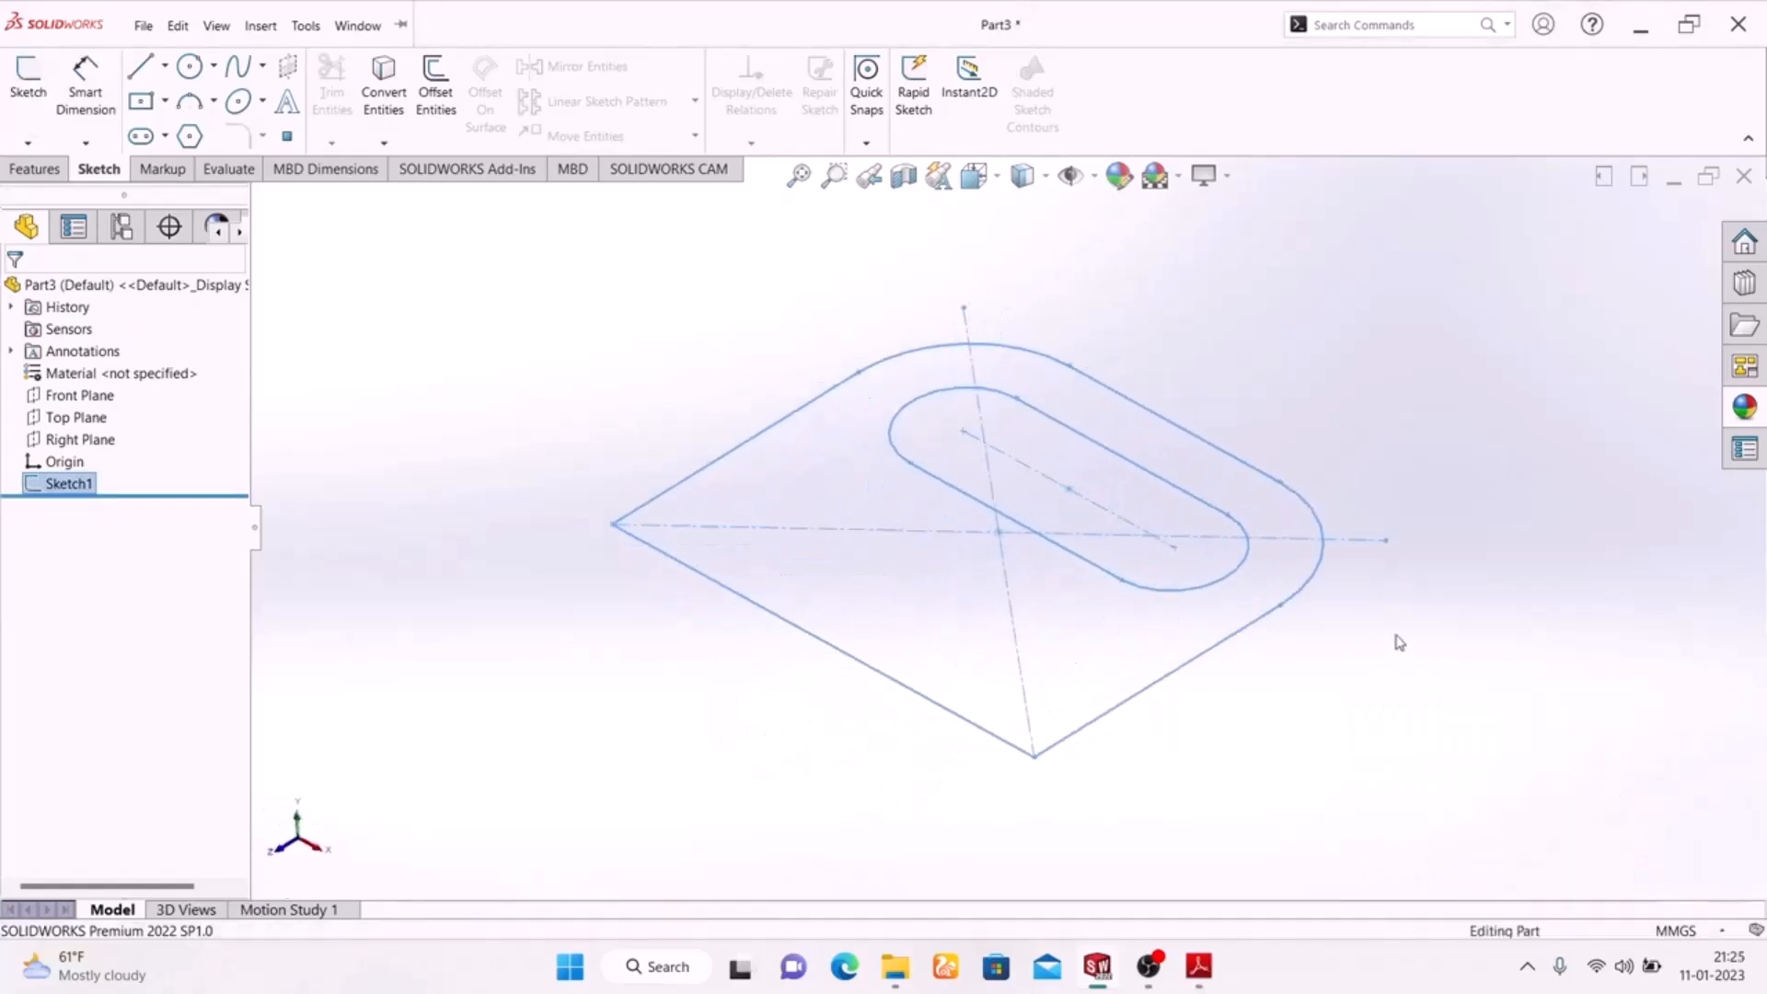
pyautogui.click(52, 171)
pyautogui.click(38, 87)
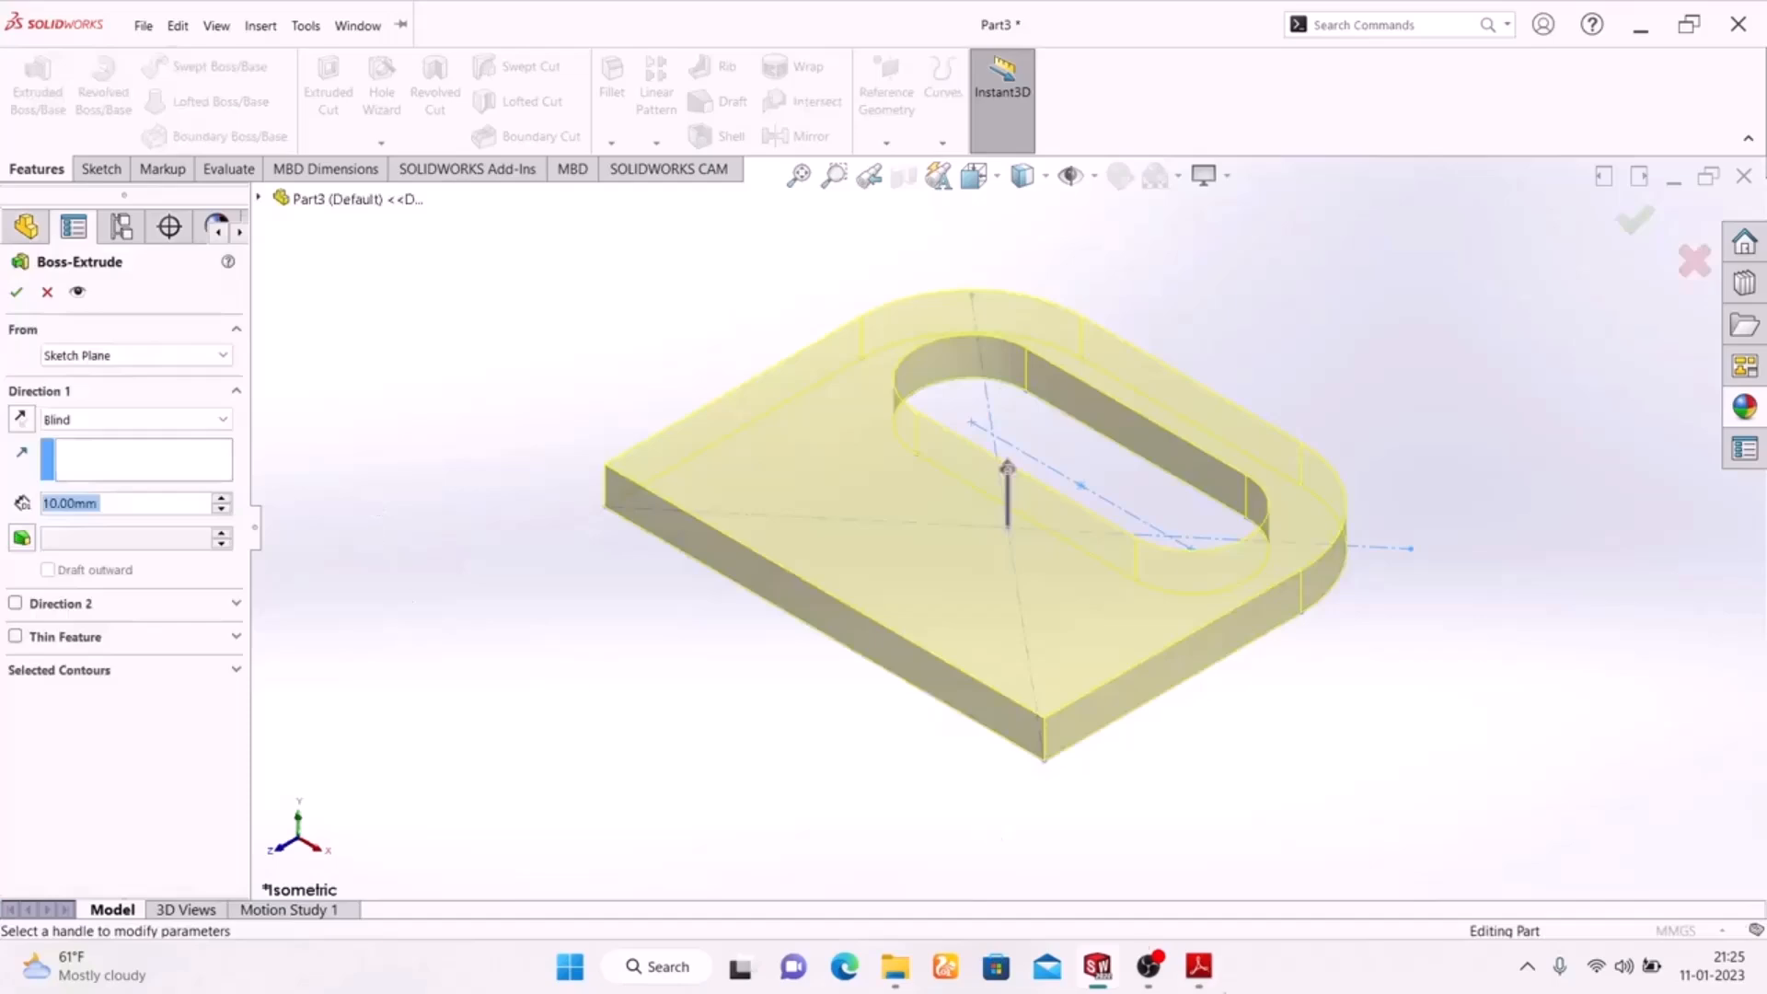
pyautogui.click(1196, 967)
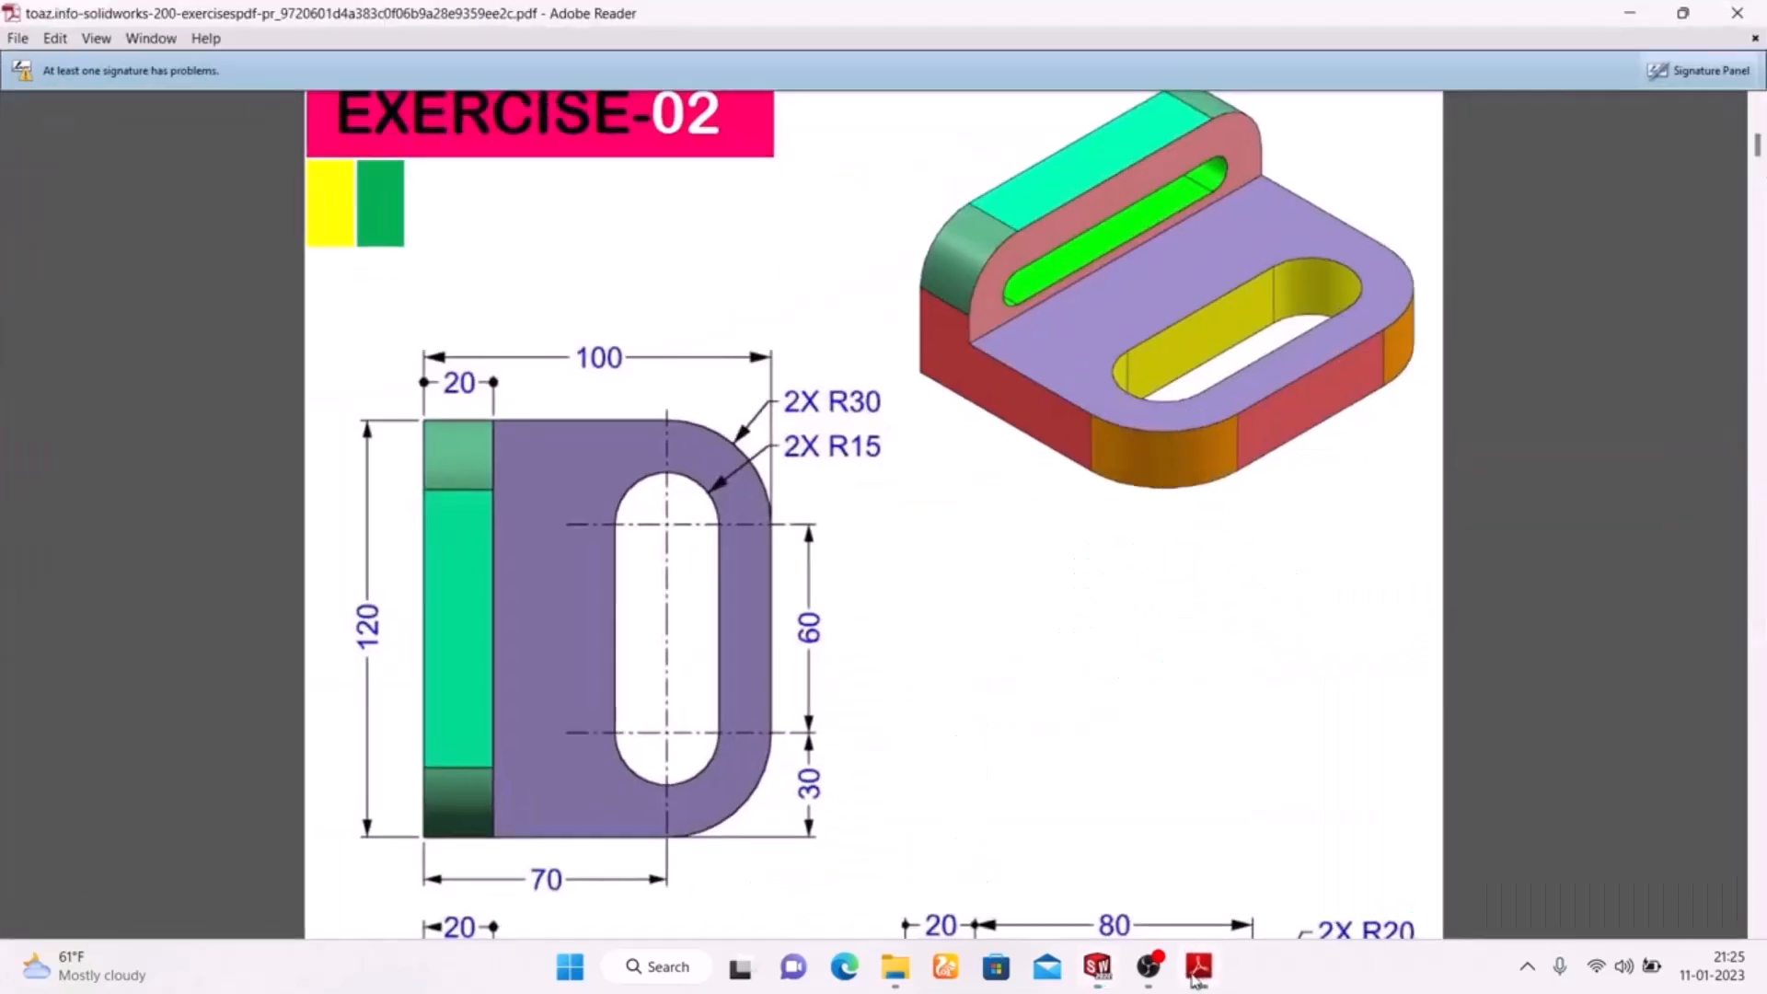
pyautogui.click(1196, 968)
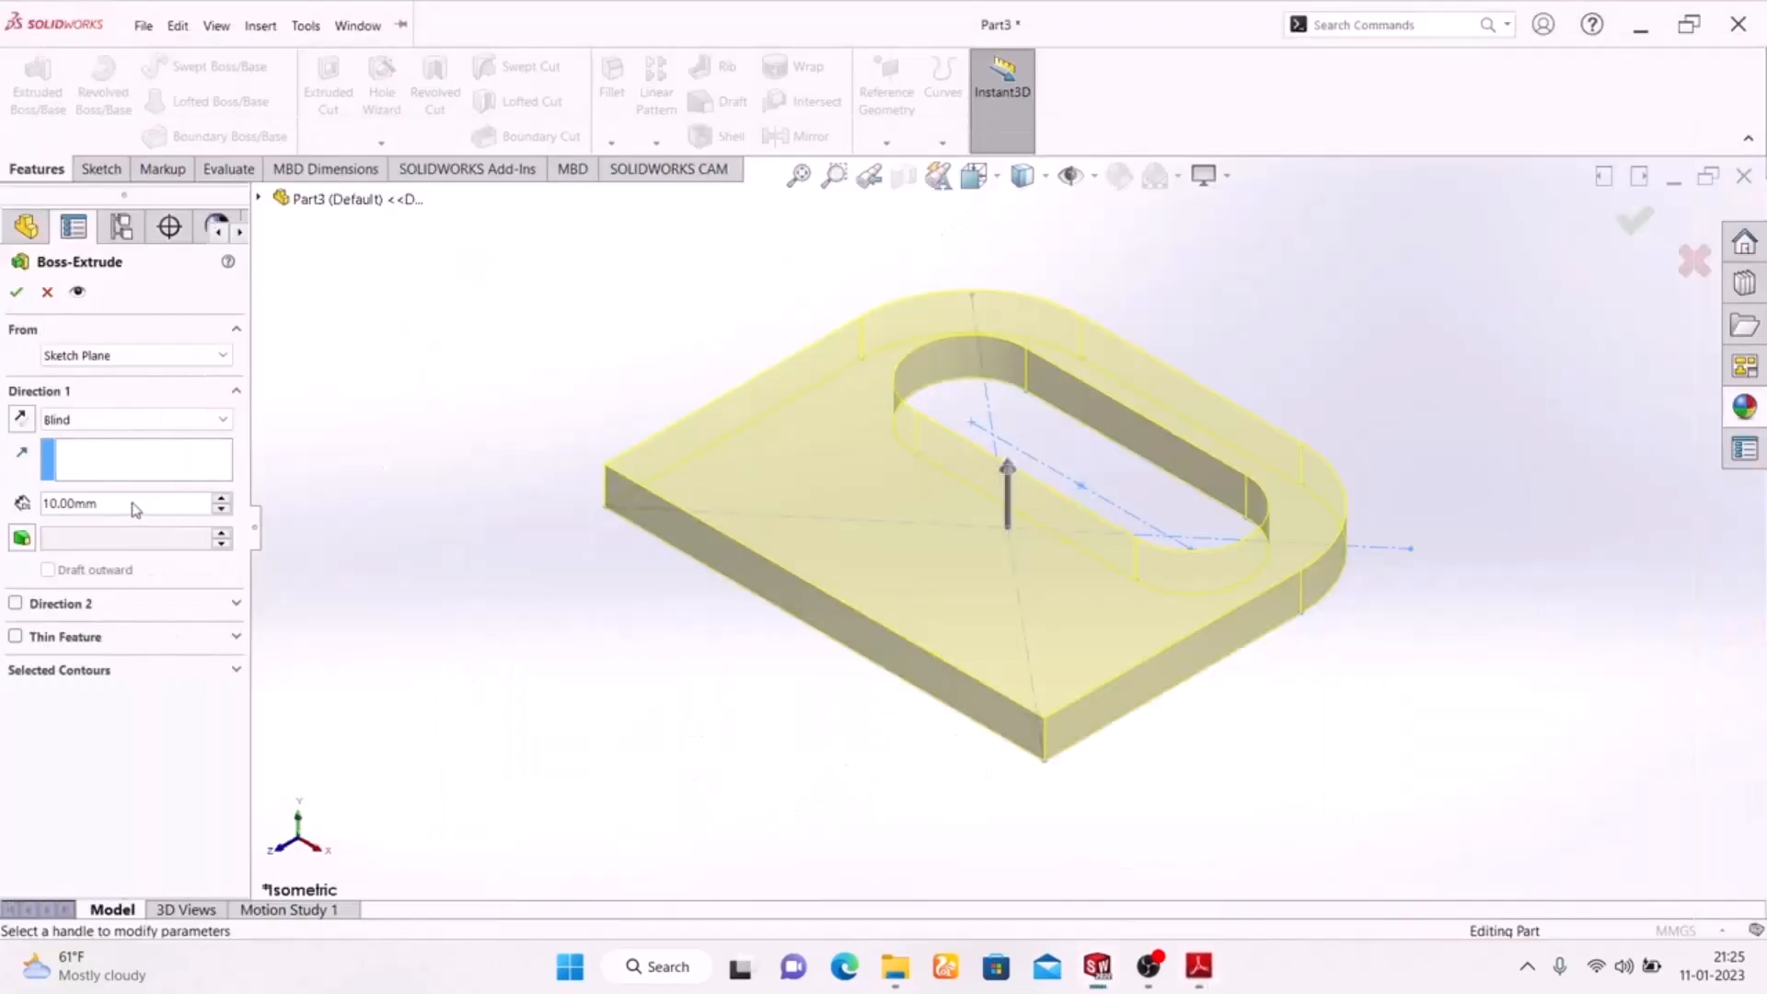
pyautogui.write('20')
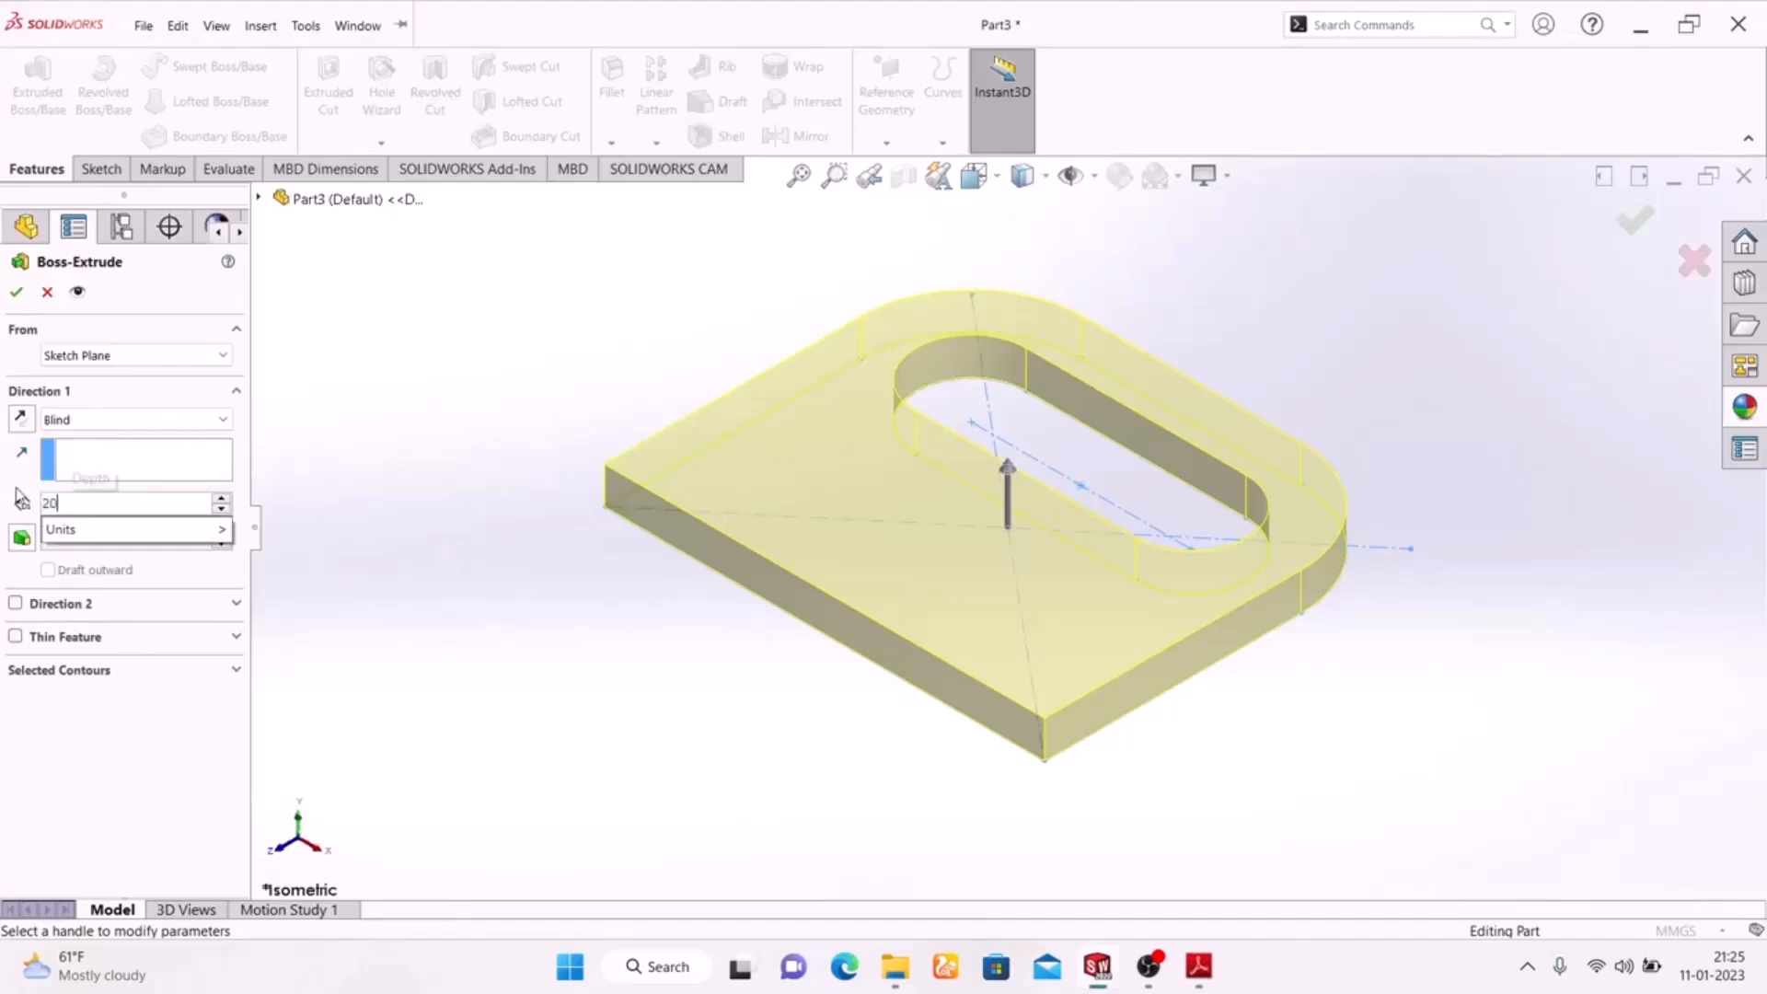
pyautogui.press('Return')
pyautogui.click(19, 293)
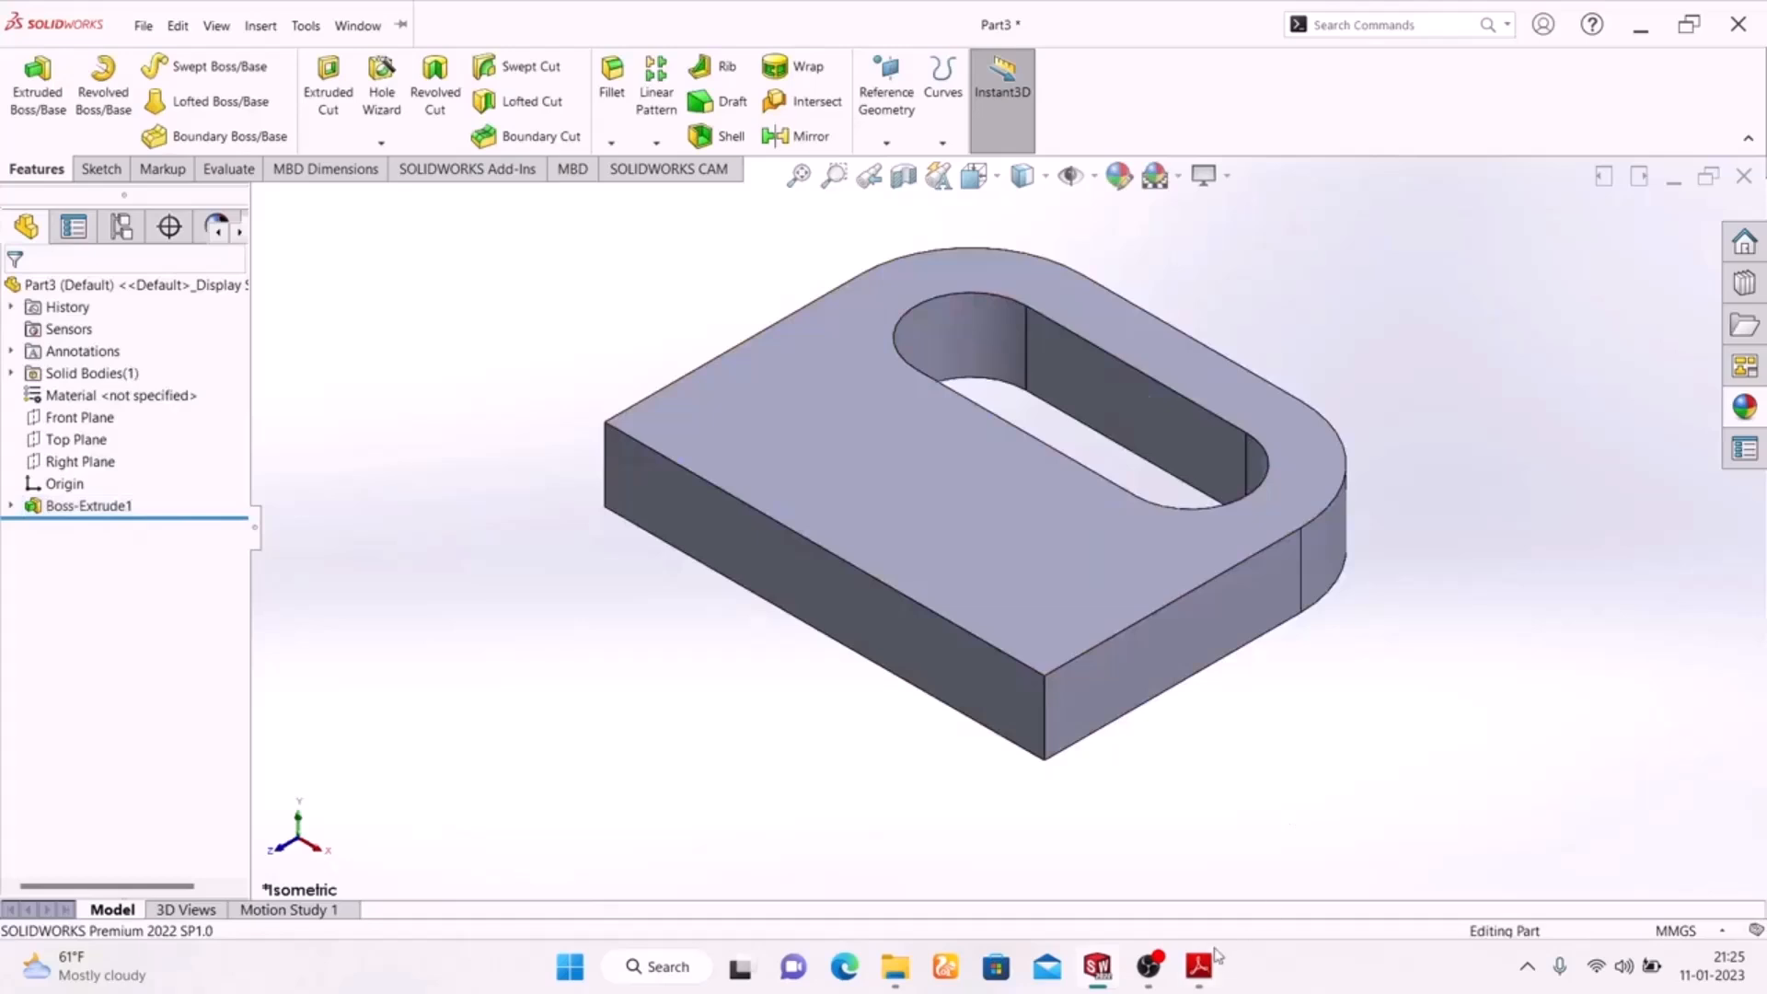
# Sketch a corner rectangle about 22 mm high on the plate's straight front face, spanning the full width above its top edge.
pyautogui.click(860, 610)
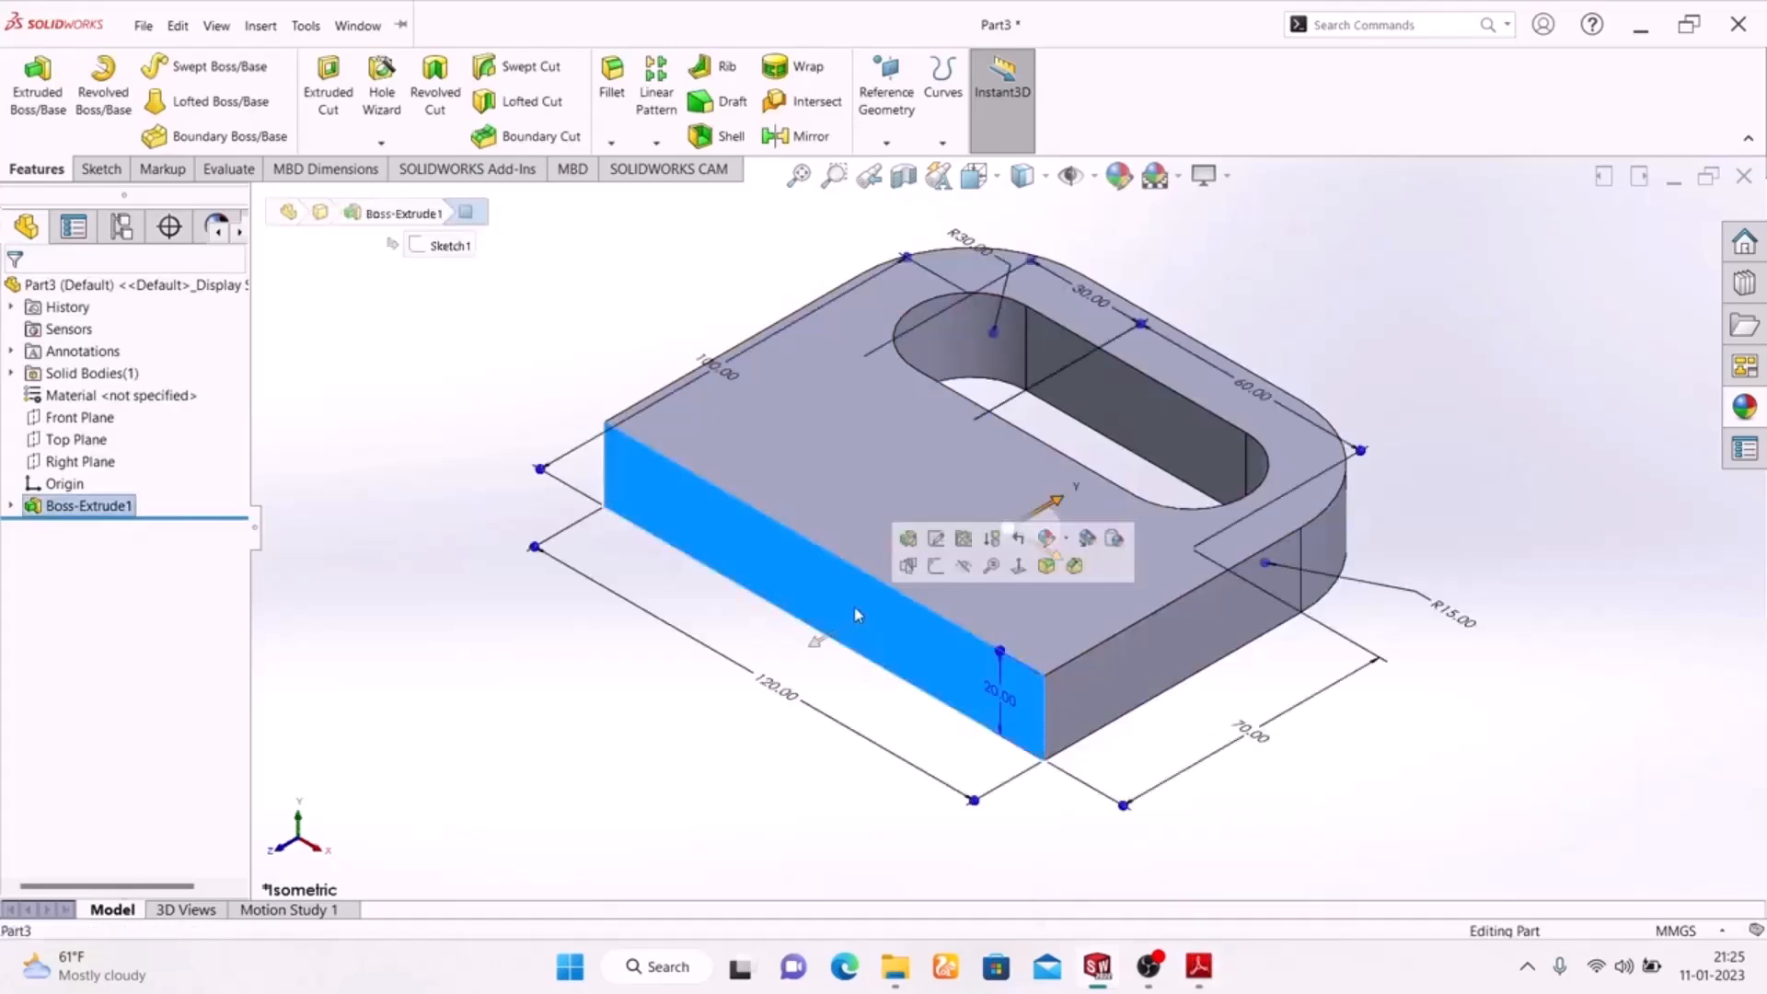
pyautogui.click(942, 570)
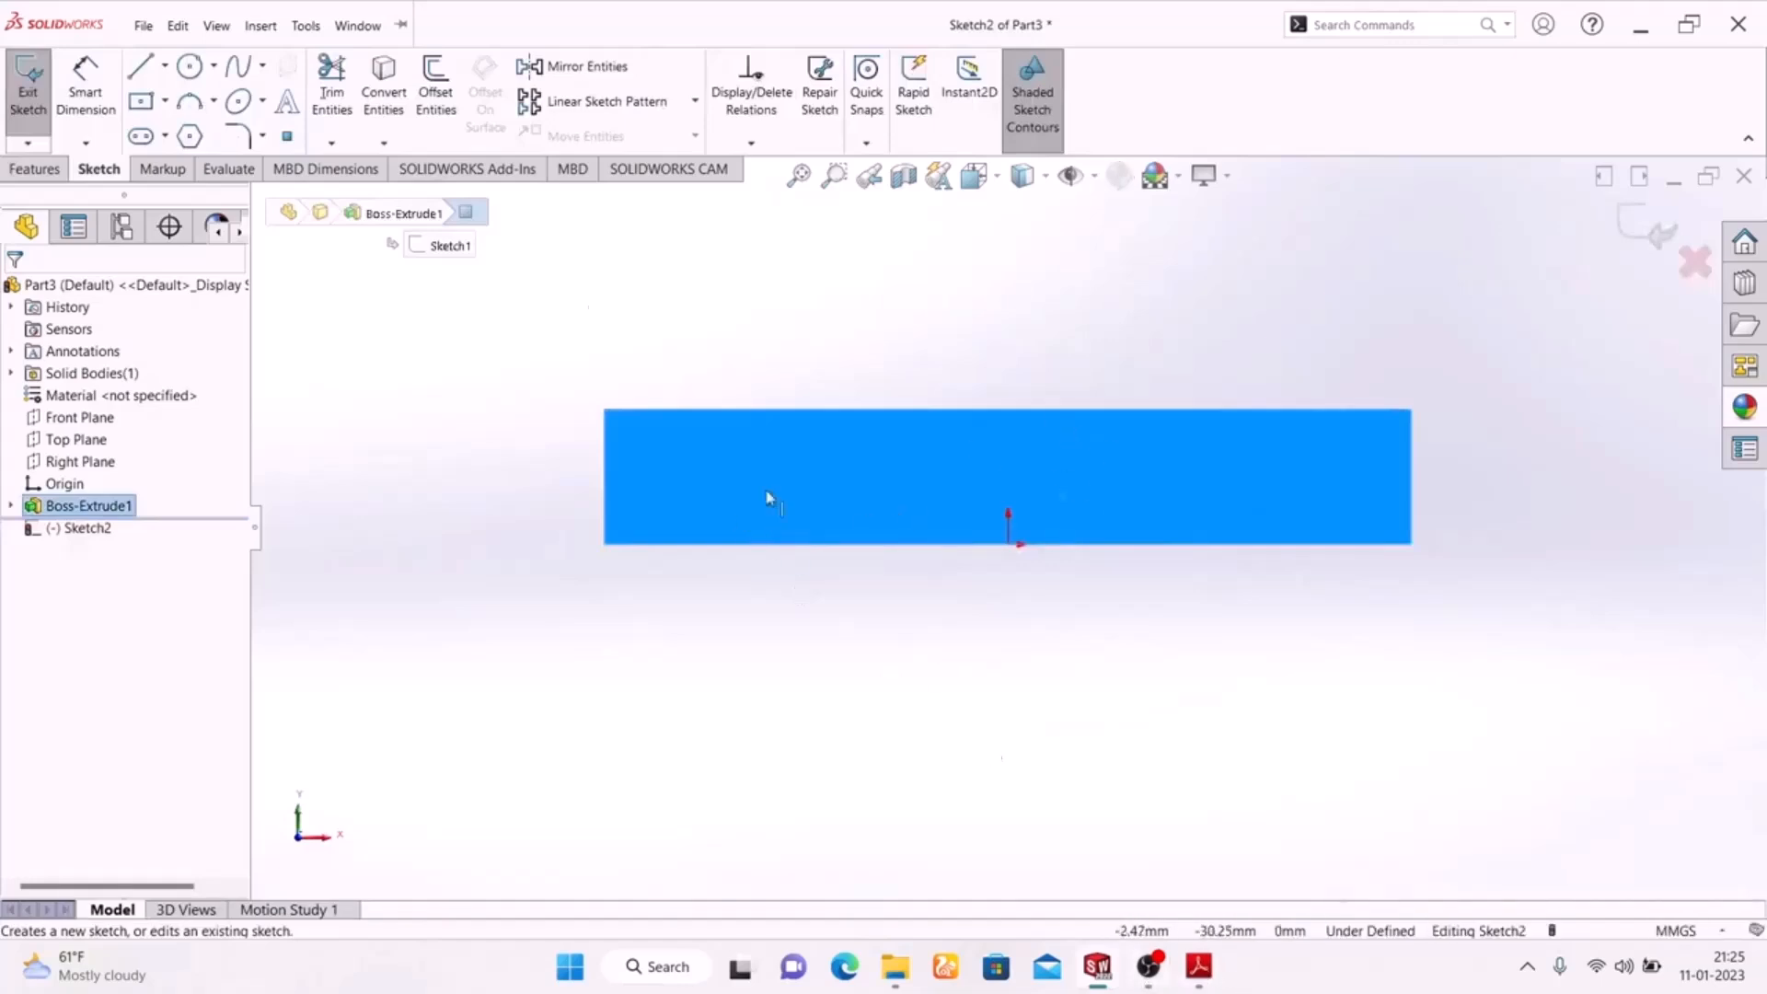
pyautogui.click(166, 101)
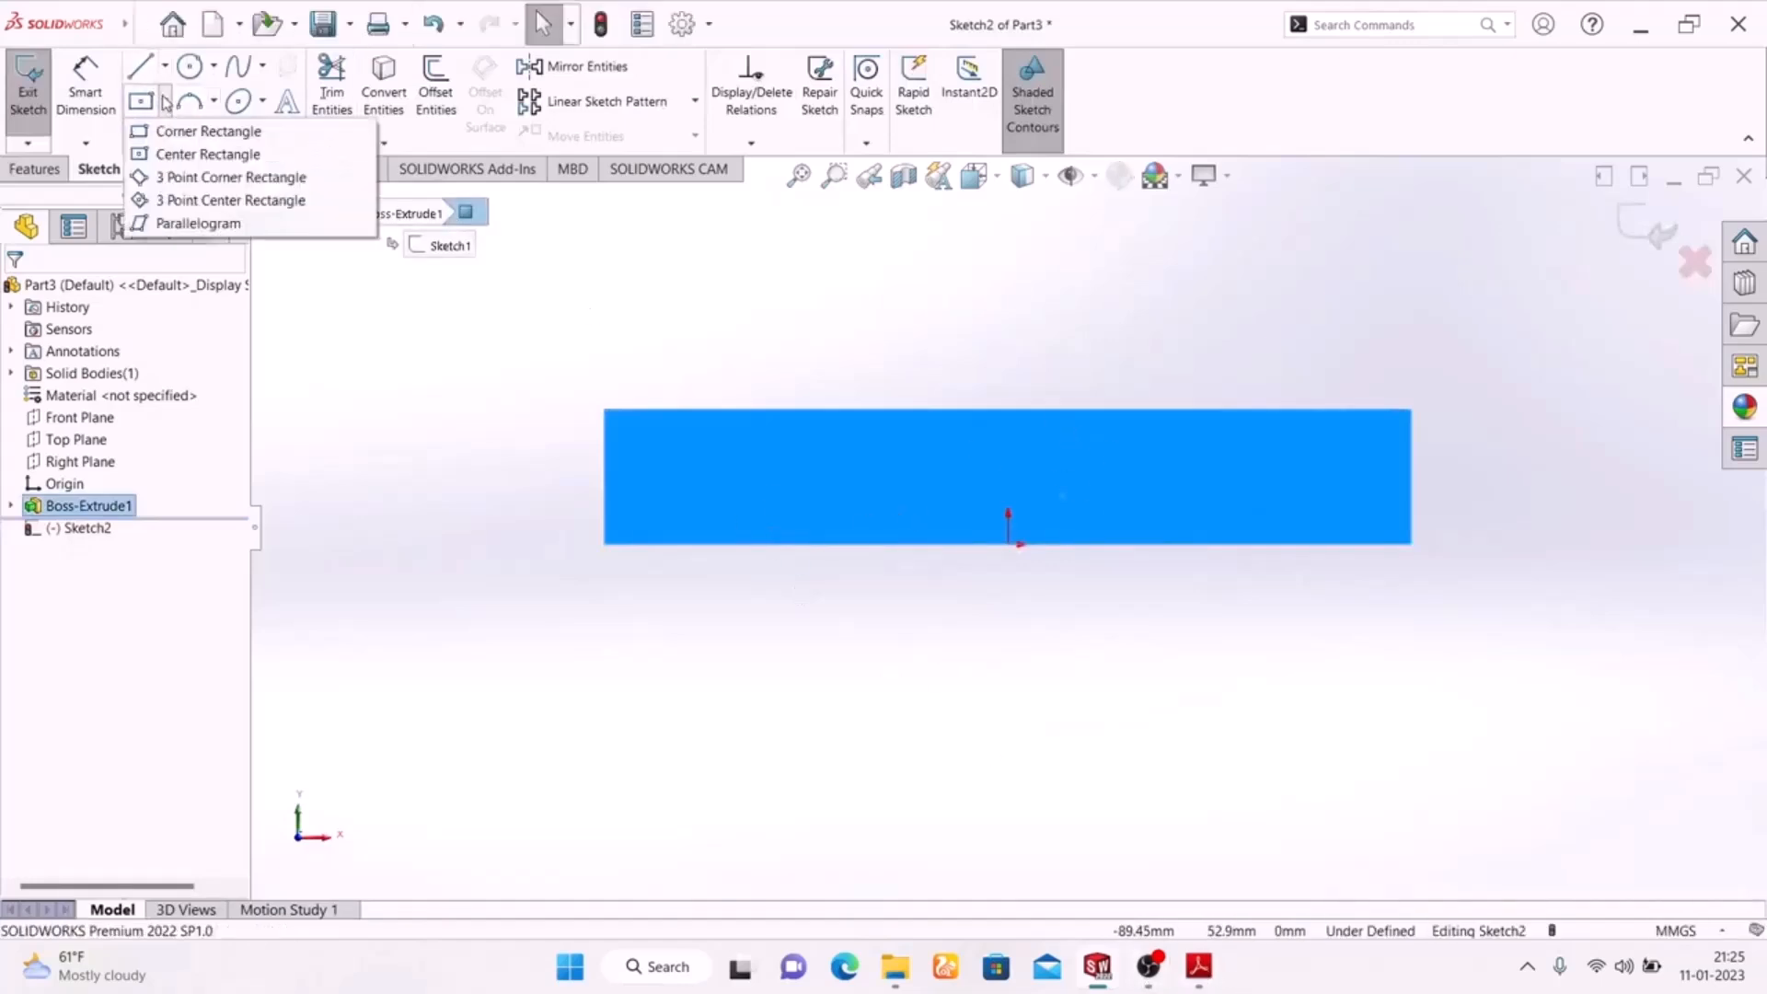
pyautogui.click(179, 131)
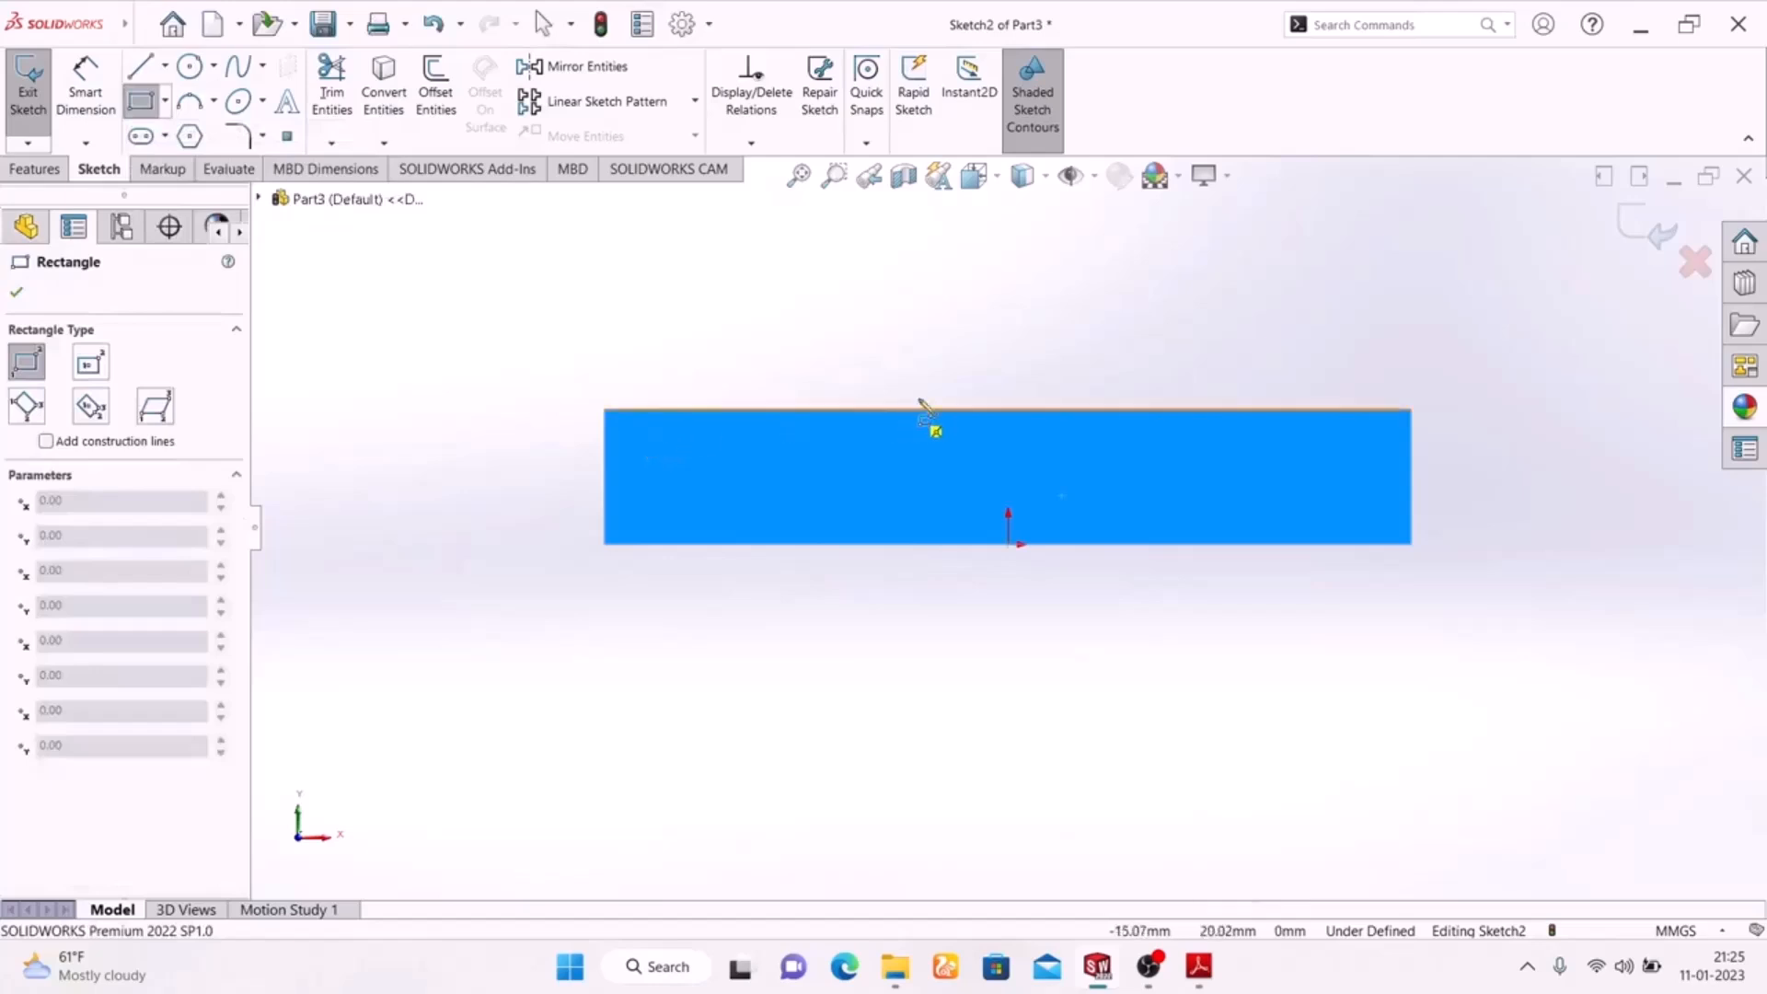
pyautogui.click(605, 410)
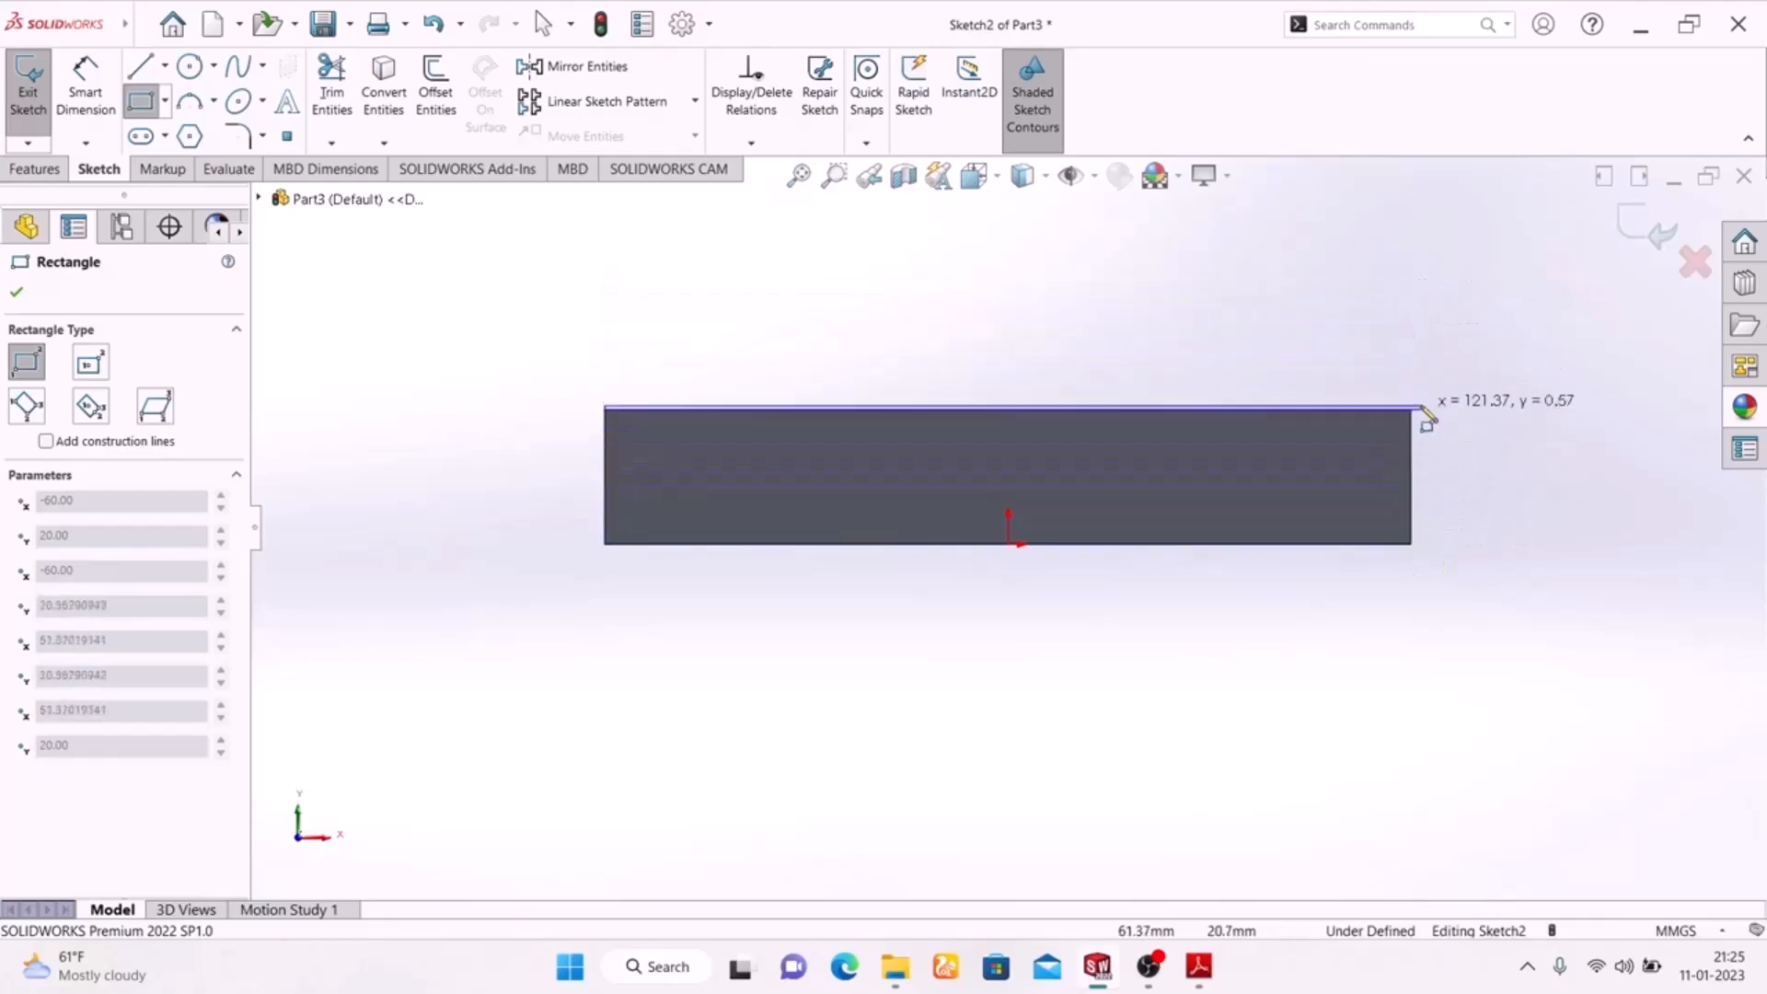
pyautogui.click(1415, 267)
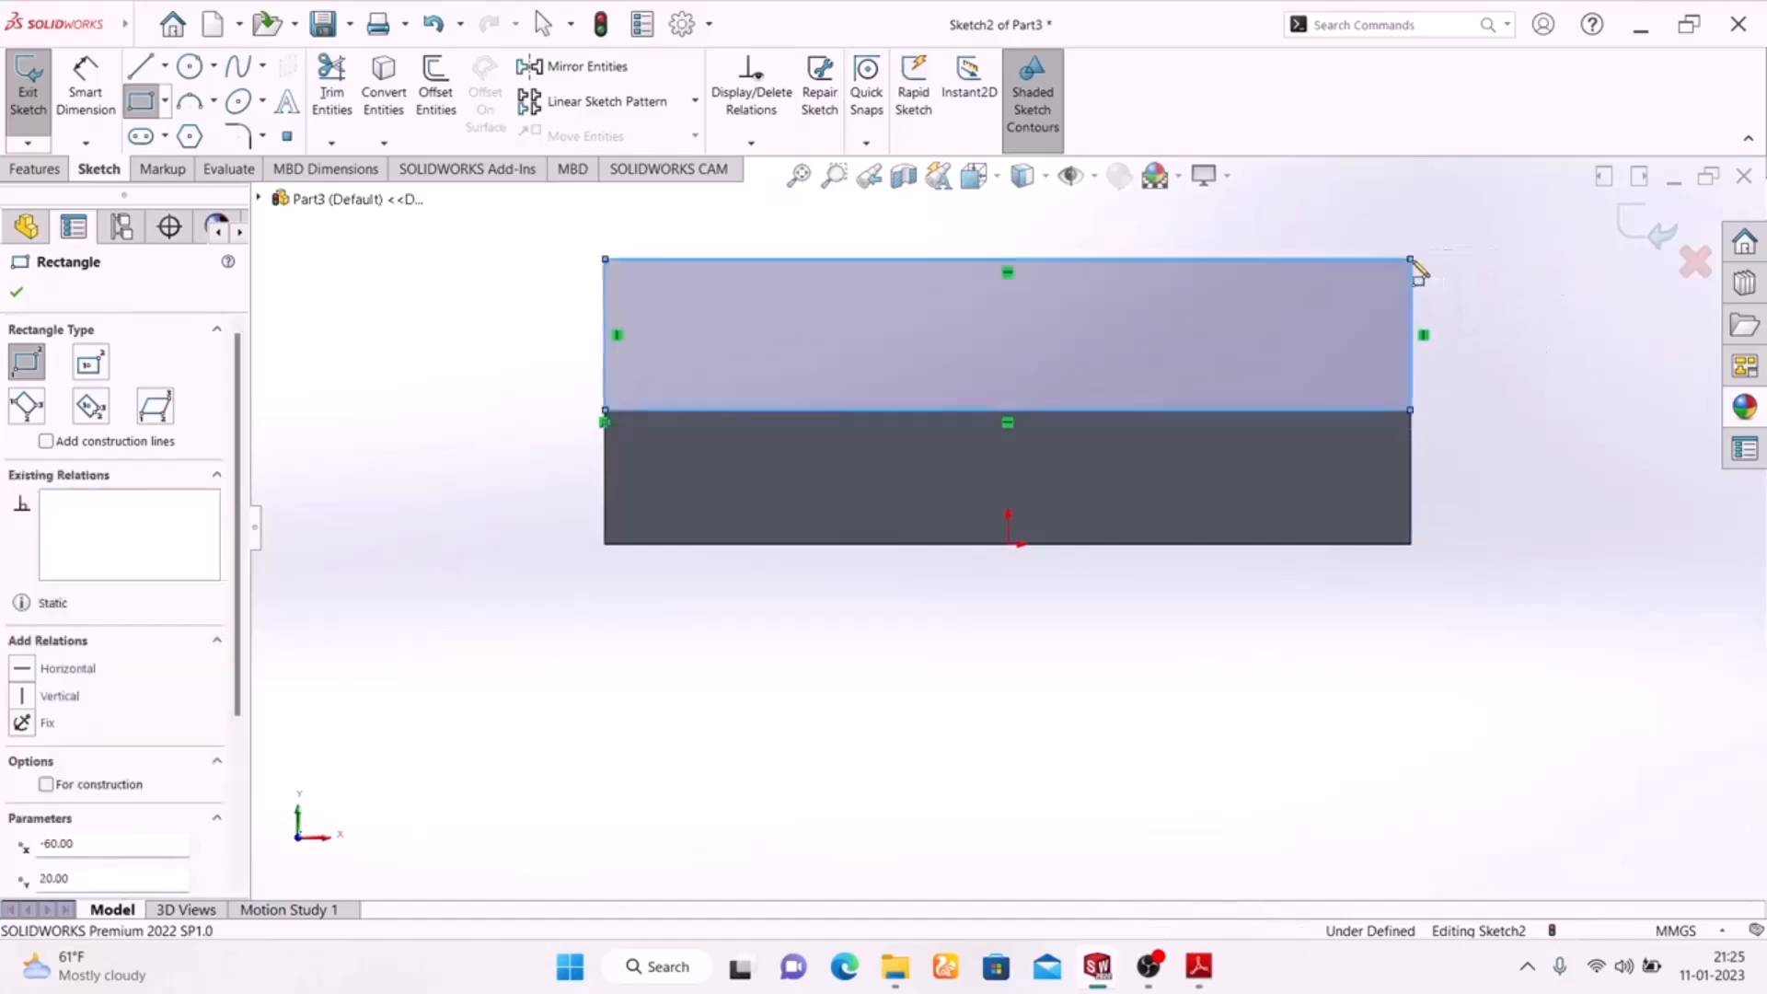
pyautogui.rightClick(1516, 342)
pyautogui.click(1542, 359)
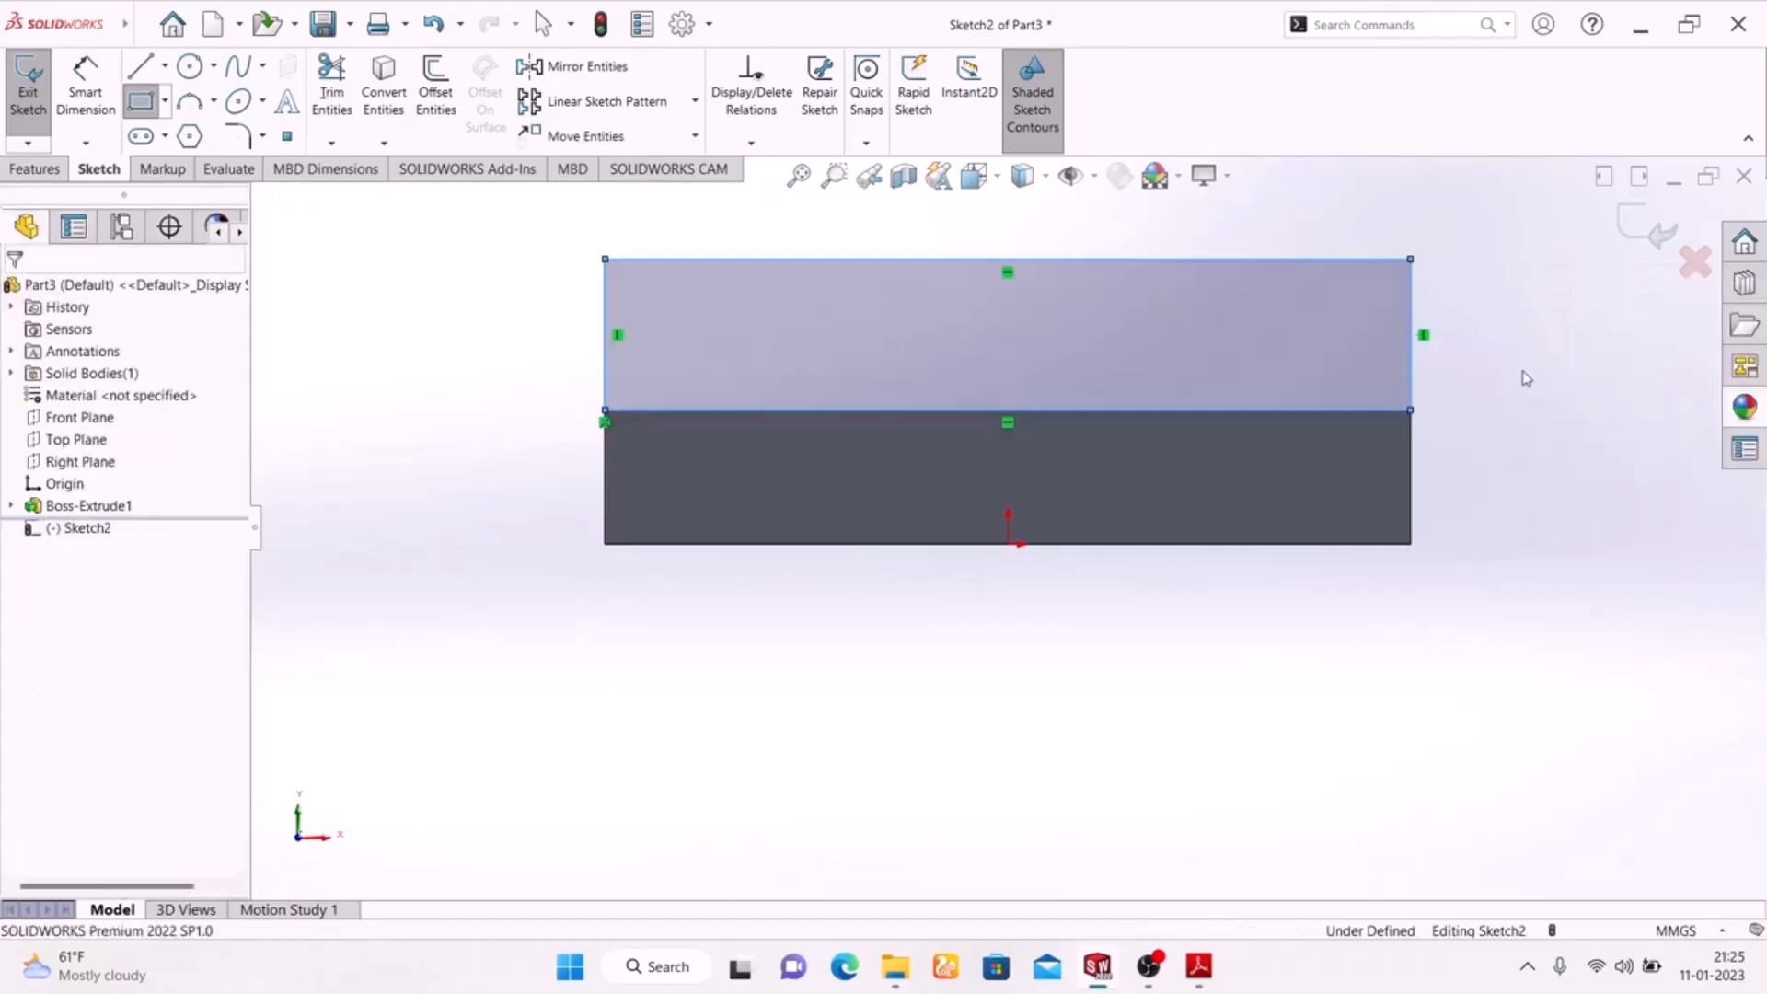
# Examine the side views of the exercise drawing in Adobe Reader and dimension the rectangle's height to 30 mm.
pyautogui.click(86, 92)
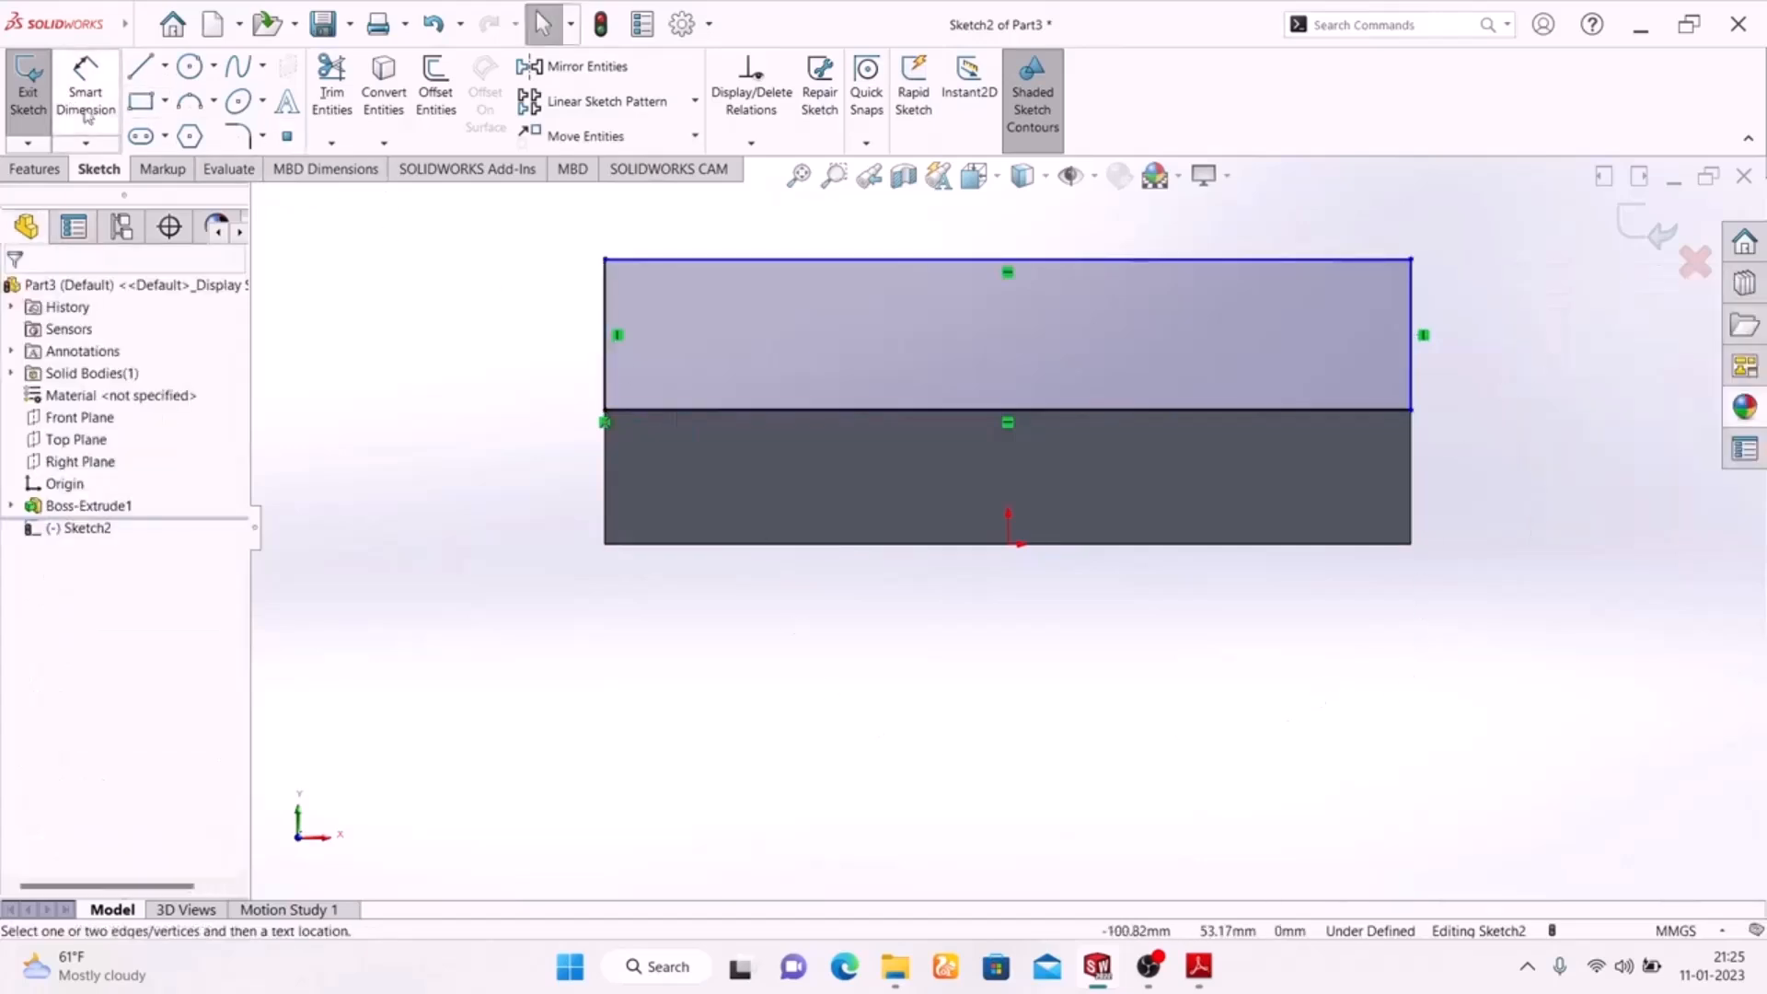
pyautogui.click(1197, 966)
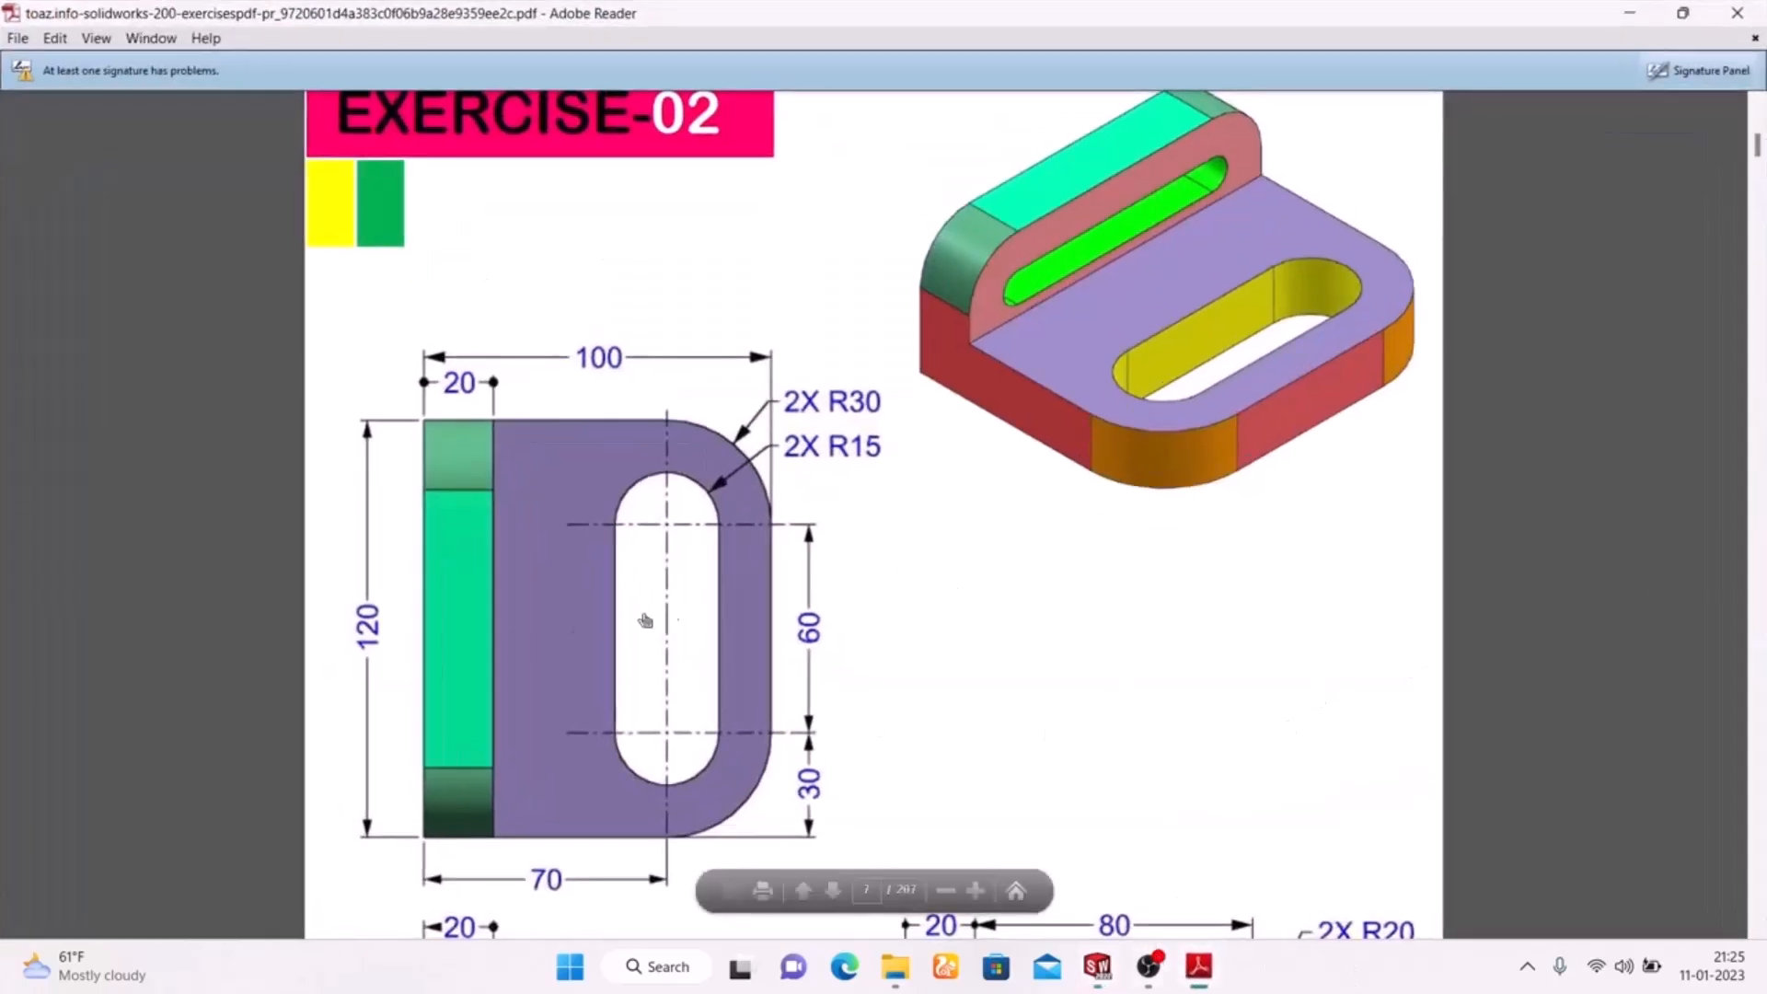
pyautogui.scroll(-5, 848, 642)
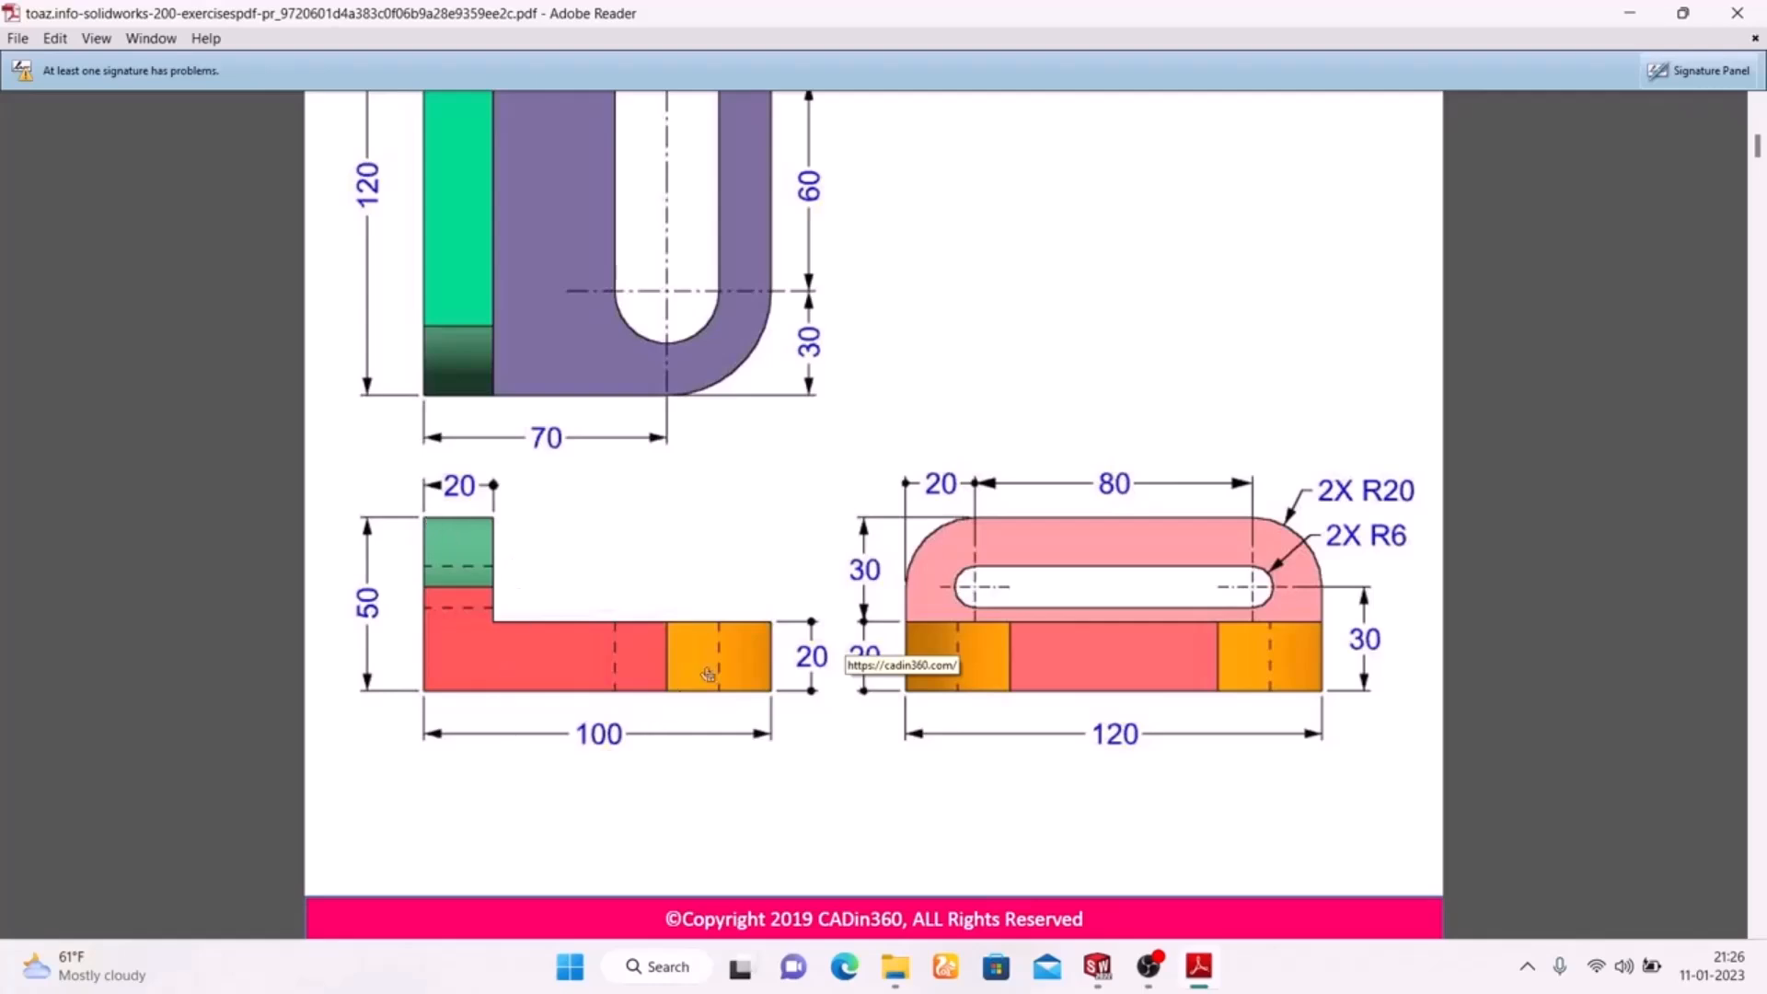
pyautogui.scroll(5, 386, 608)
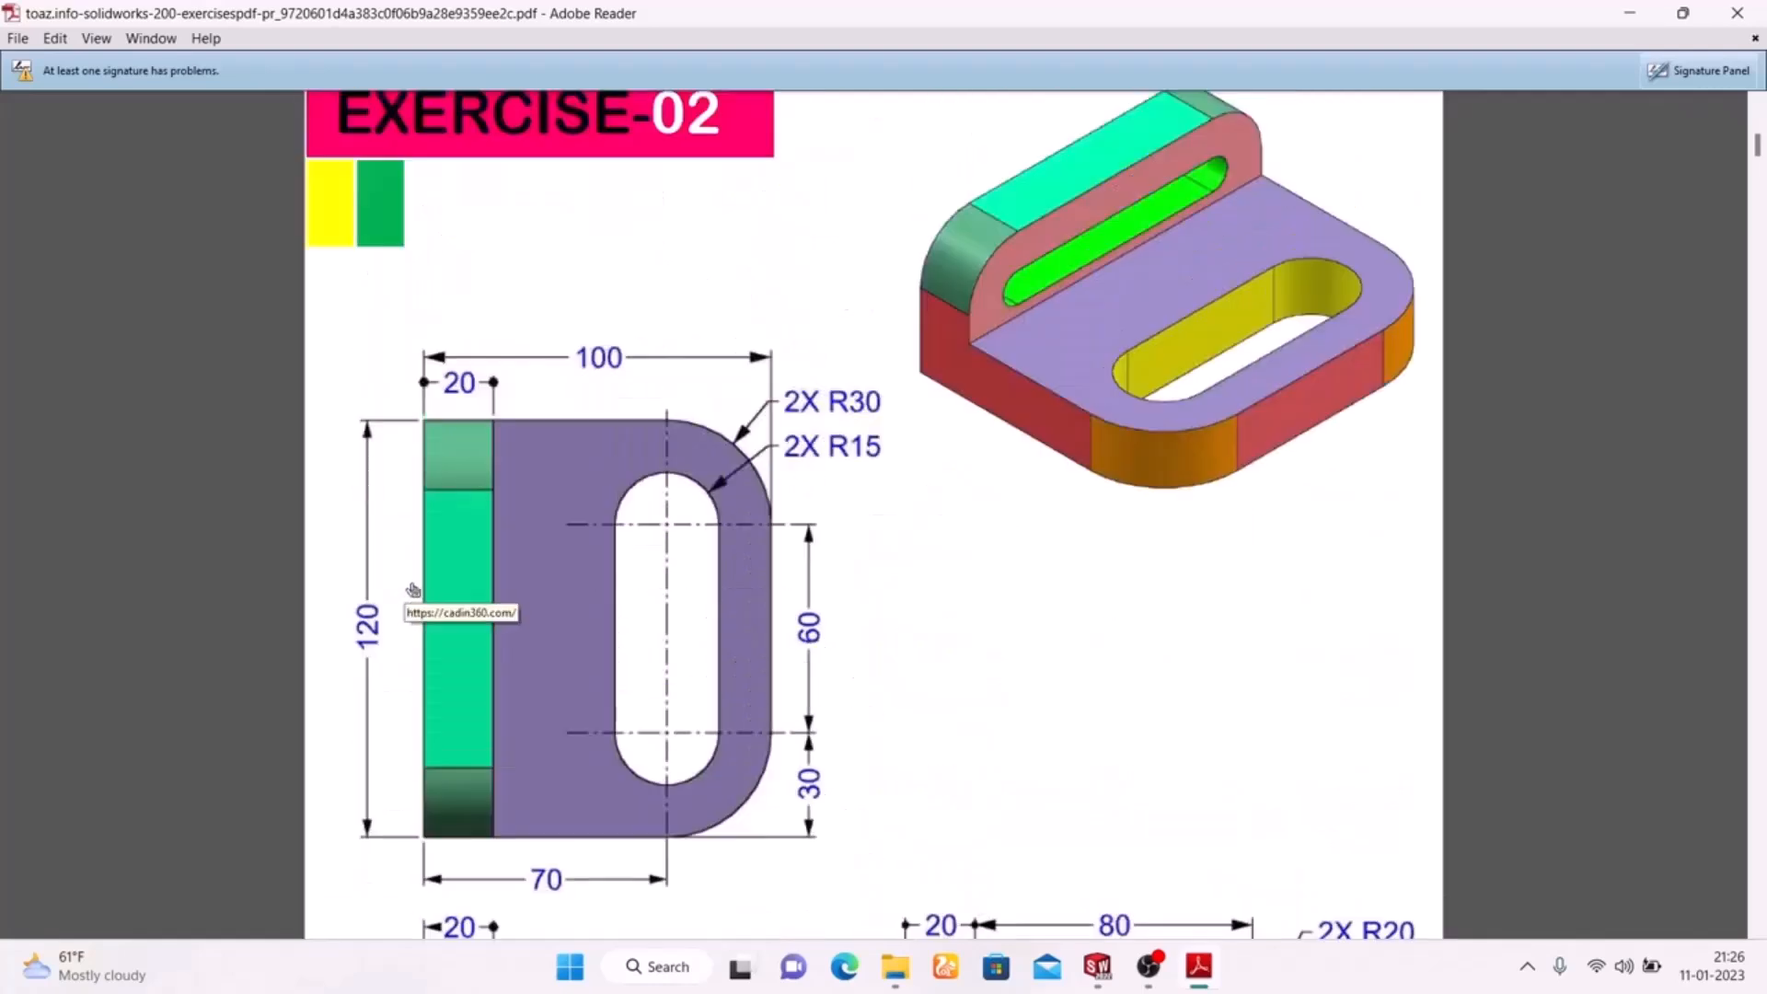
pyautogui.scroll(-3, 413, 588)
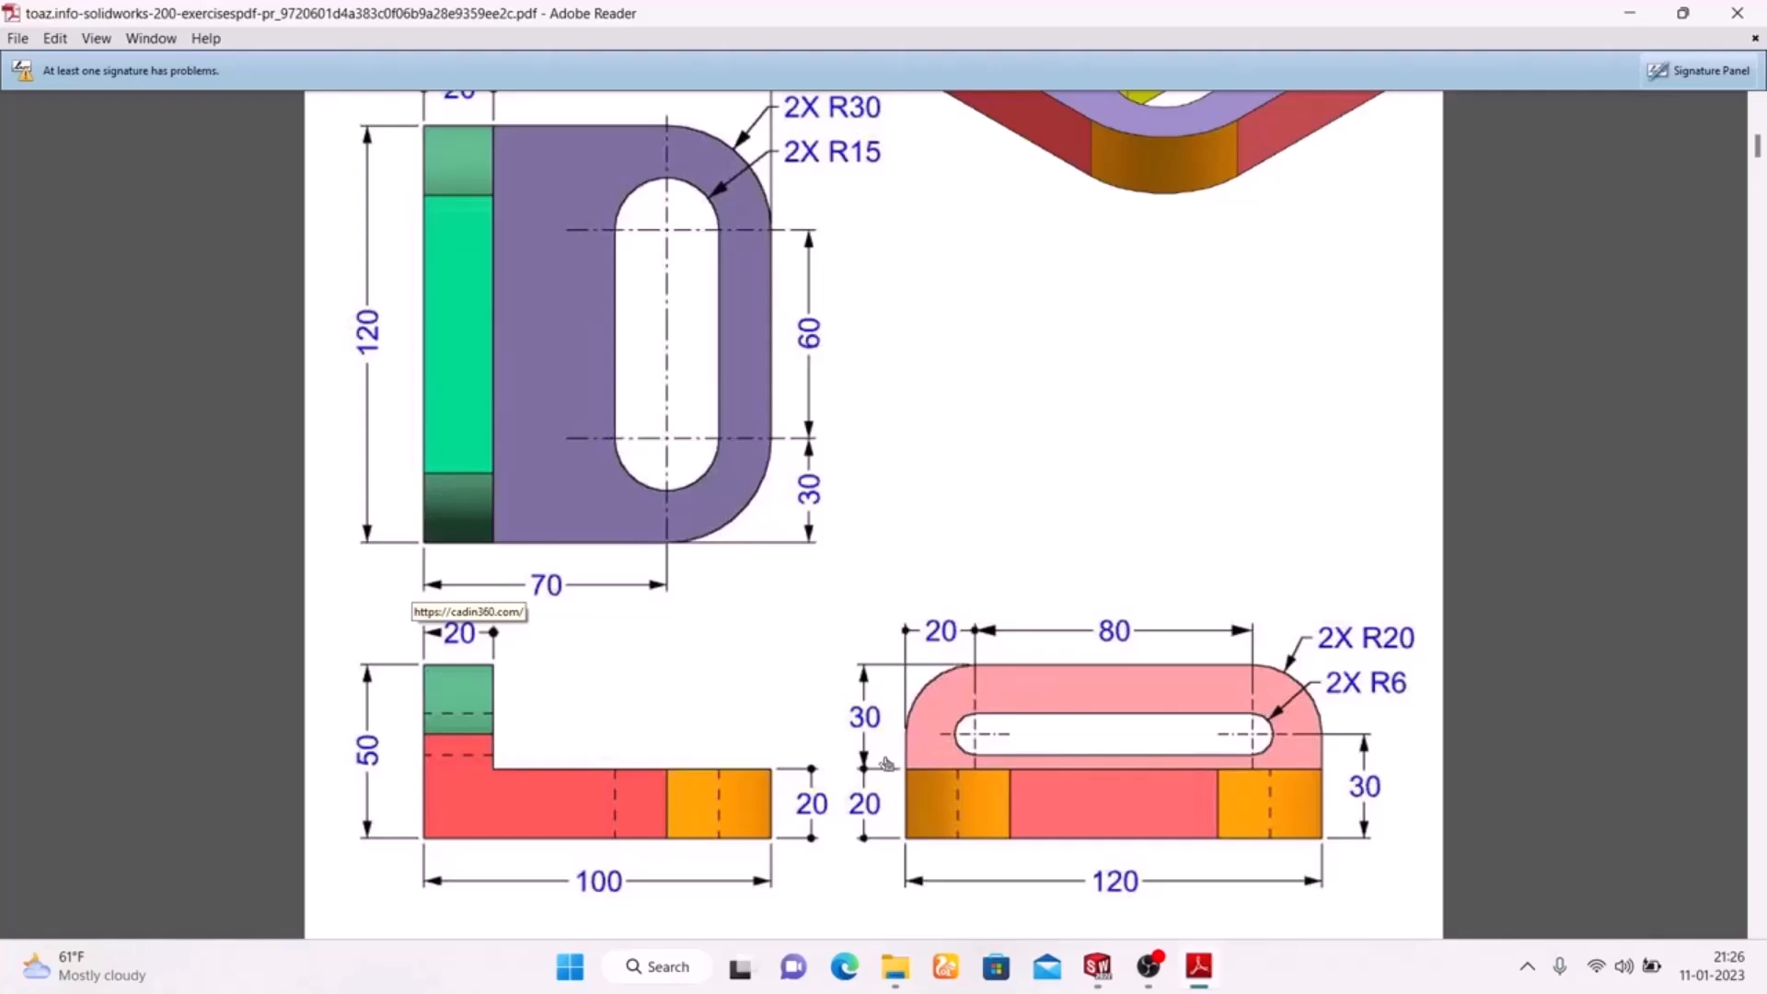
pyautogui.click(1098, 966)
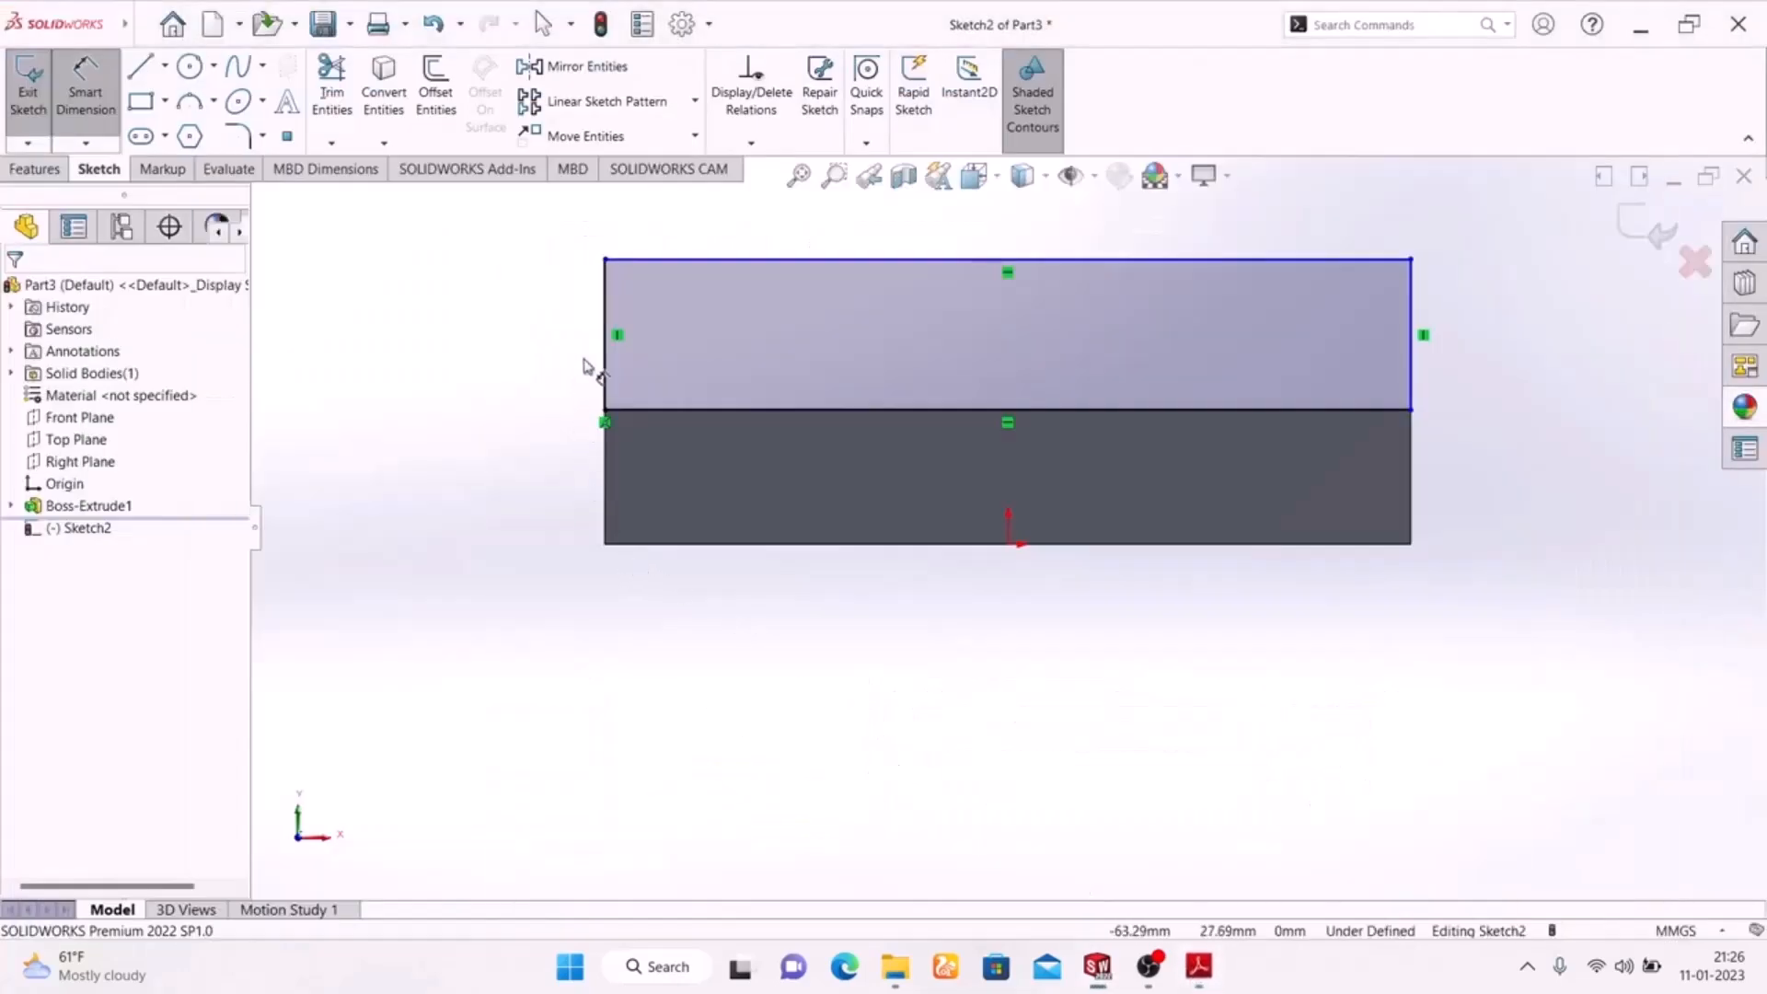
pyautogui.click(600, 371)
pyautogui.click(502, 338)
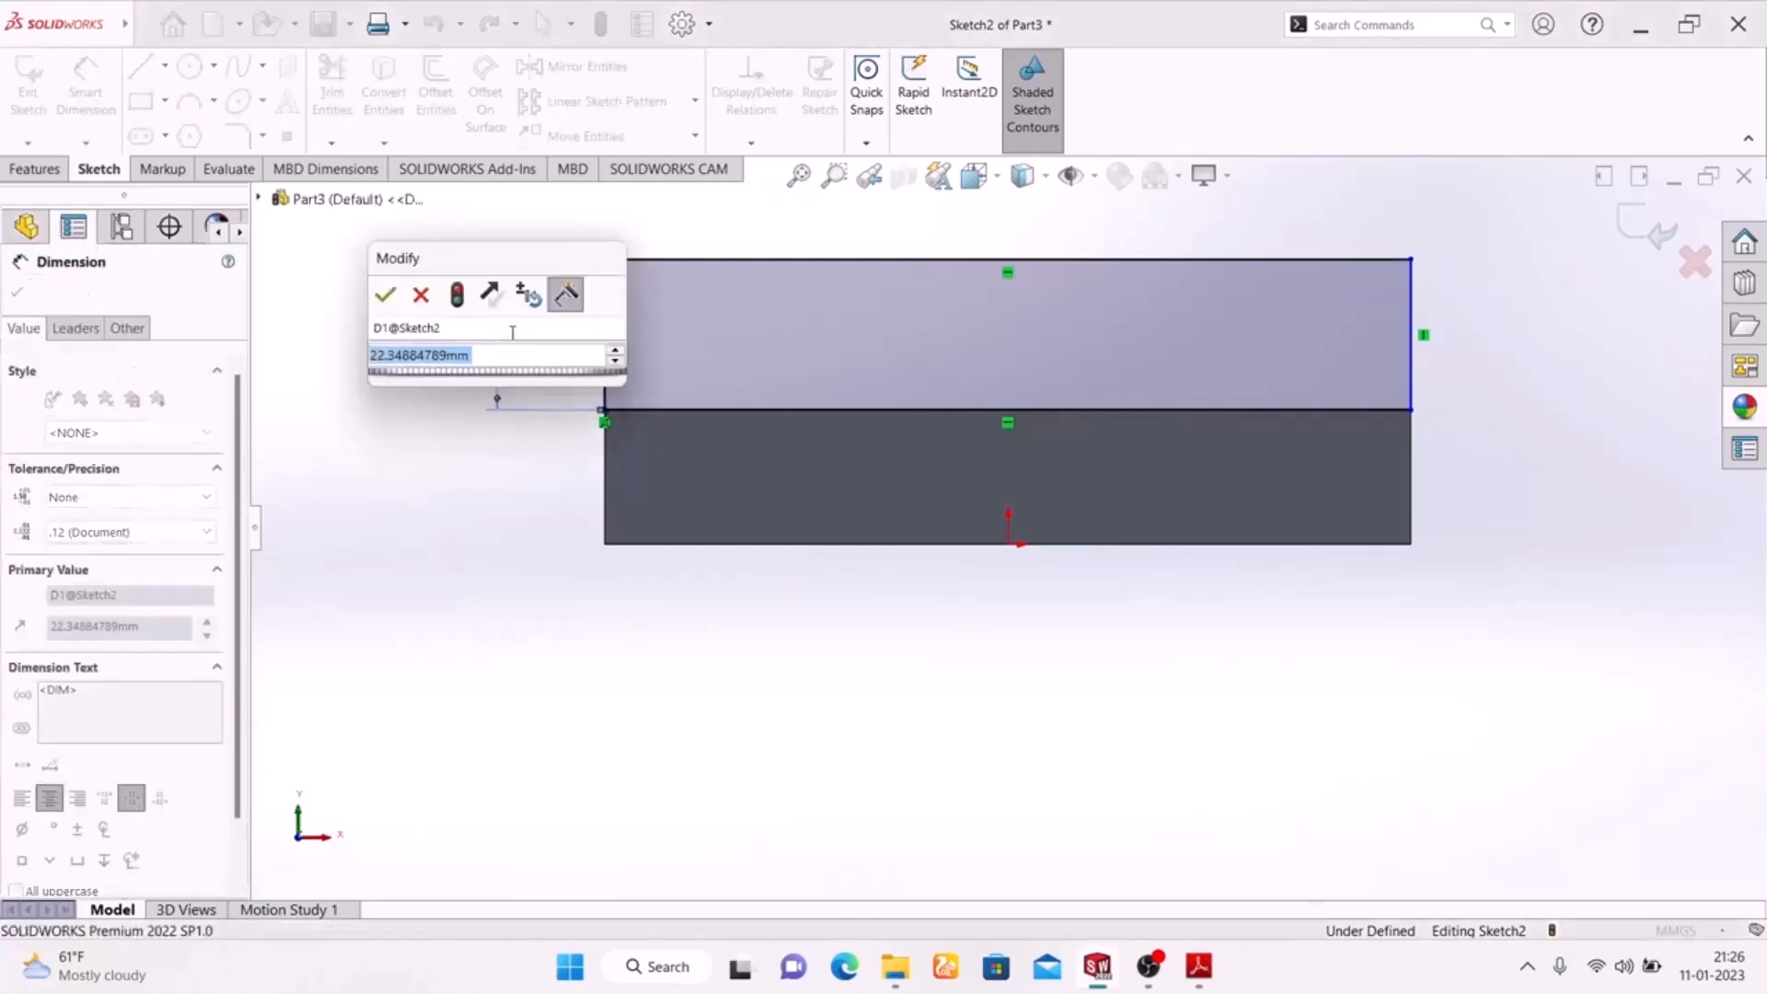
pyautogui.write('30')
pyautogui.press('Return')
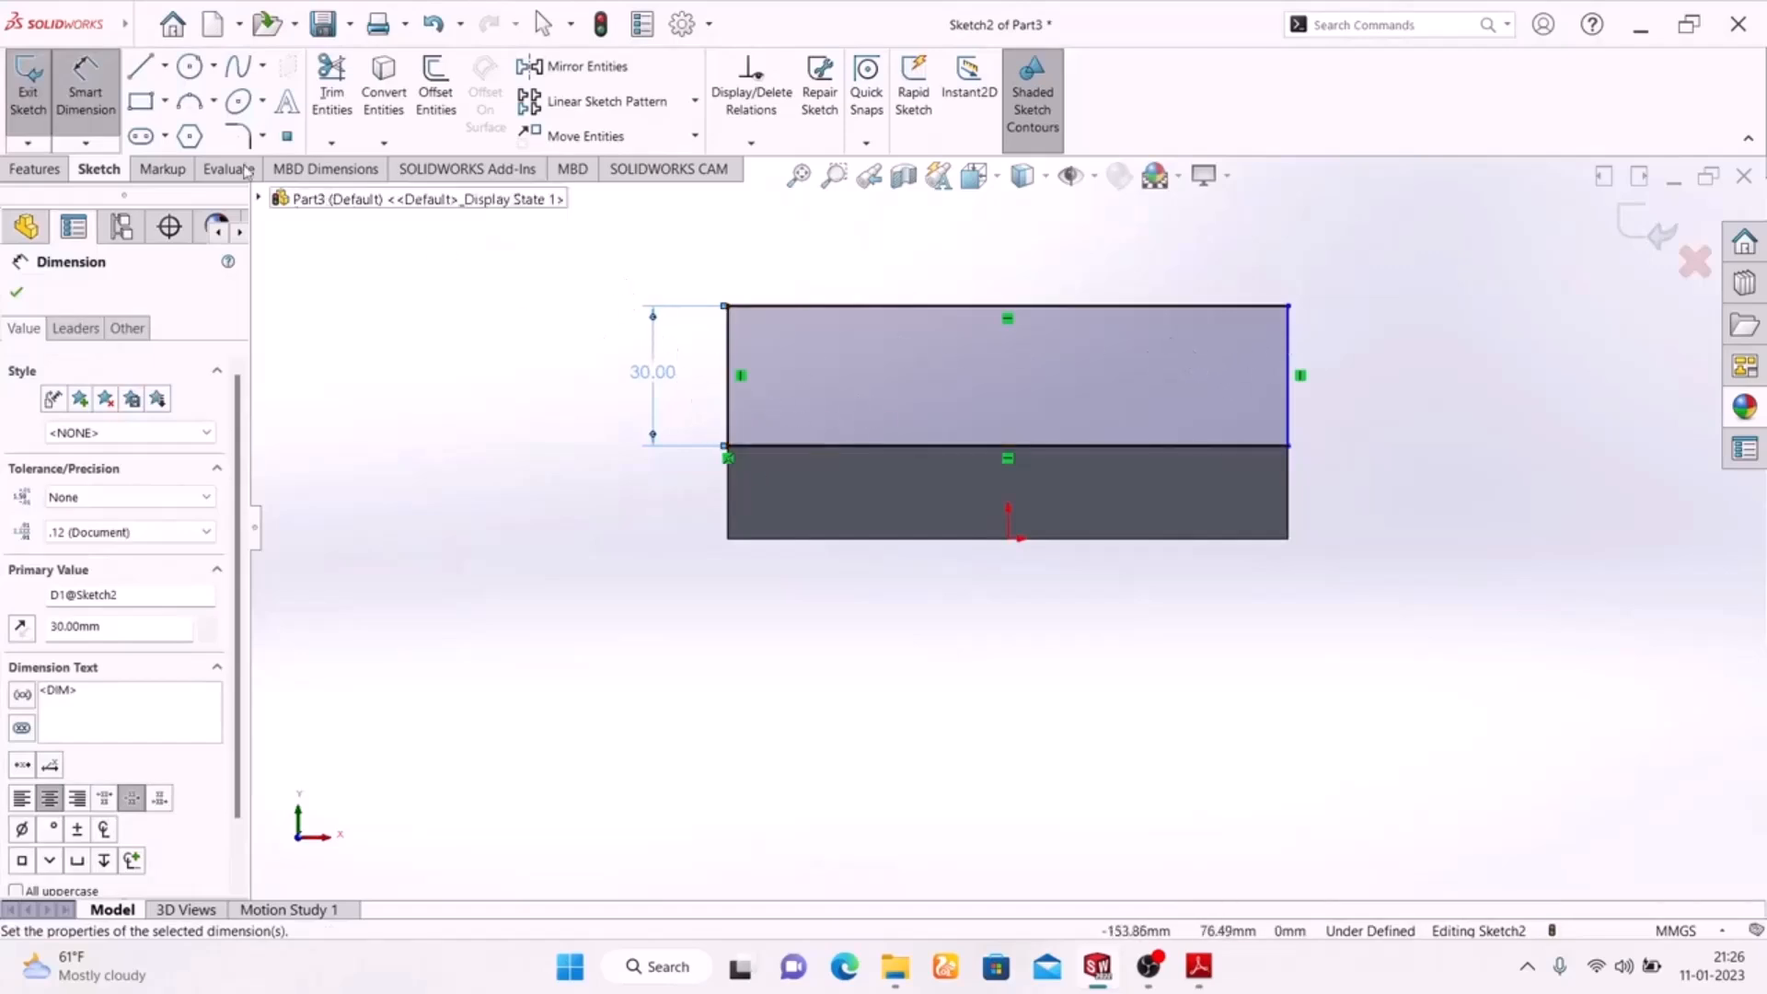
# Fillet the rectangle's two upper corners with a 20 mm radius, consulting the exercise drawing in Adobe Reader.
pyautogui.click(237, 136)
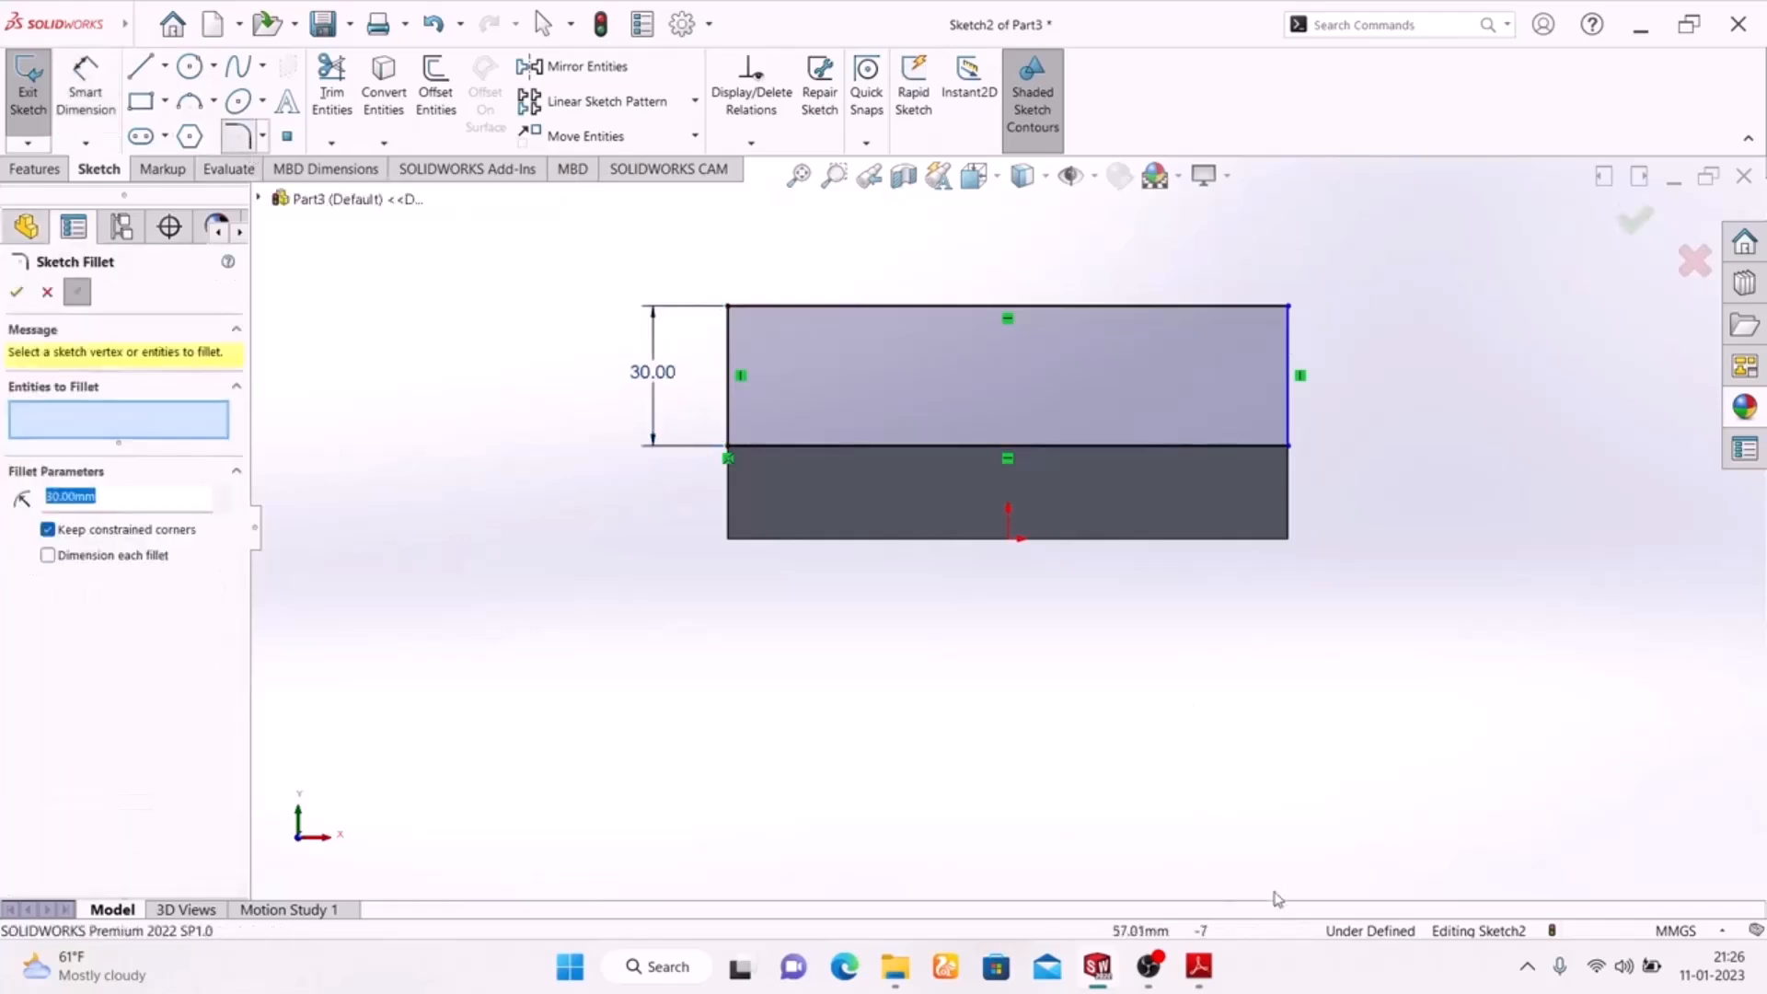
pyautogui.click(1198, 965)
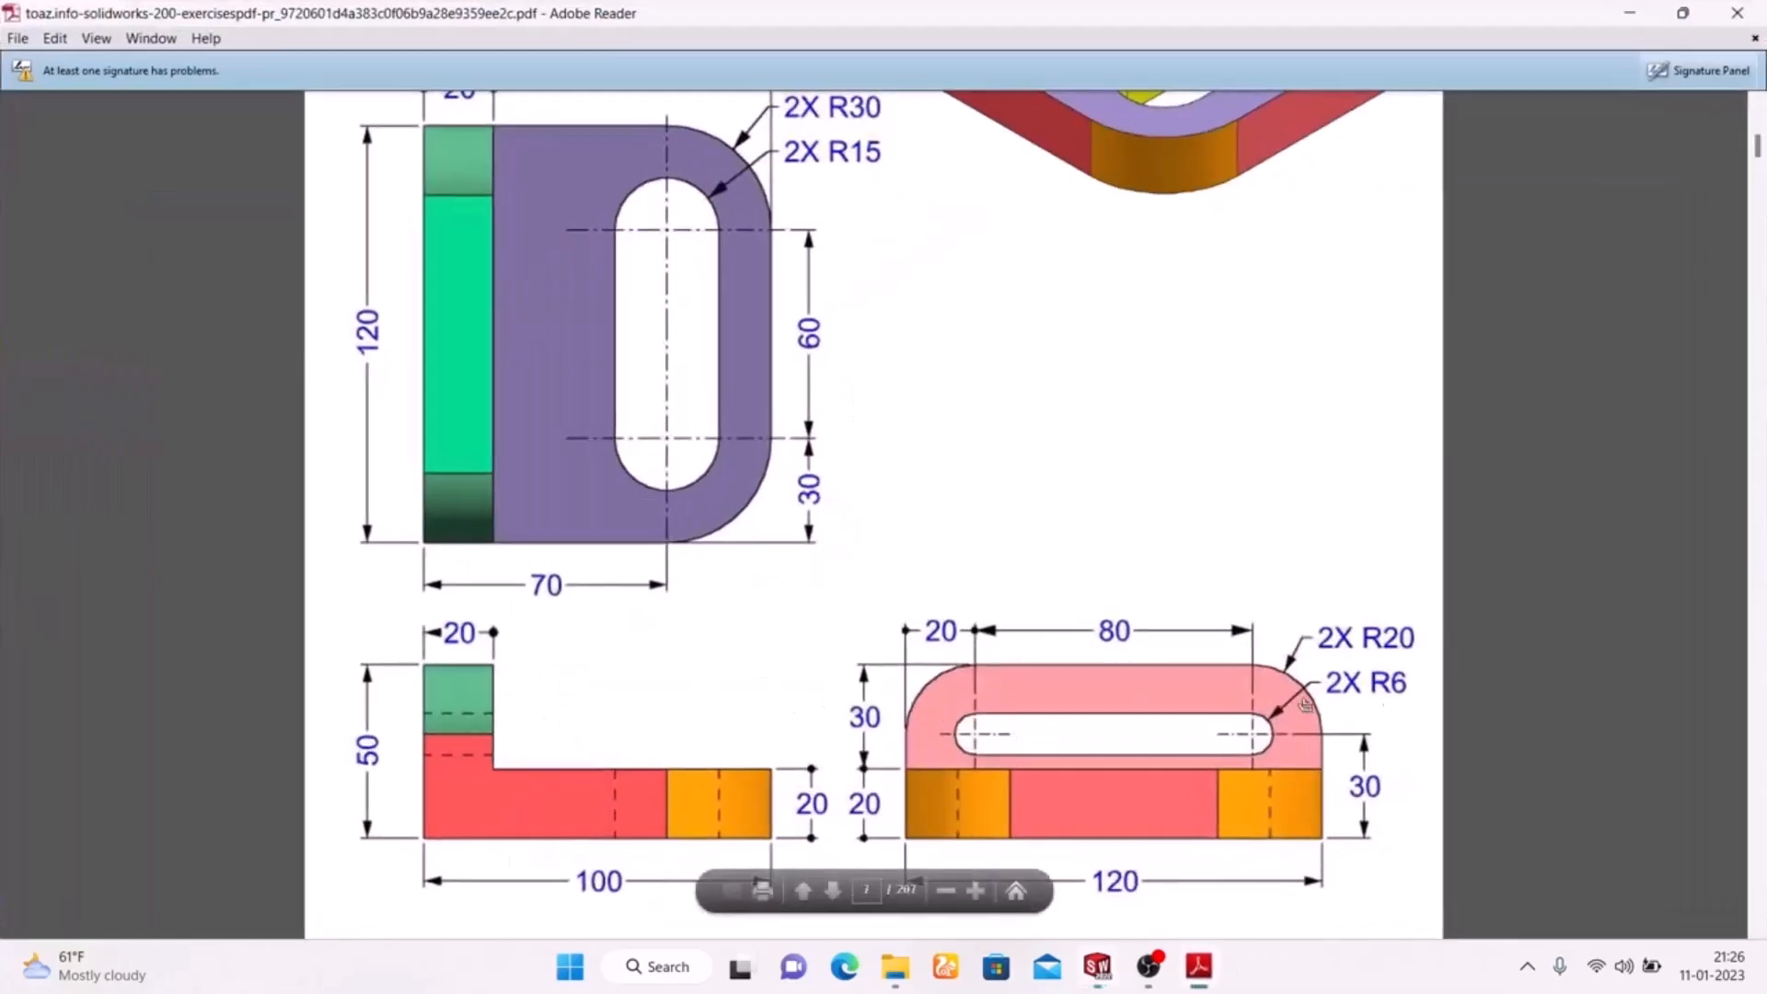
pyautogui.click(1198, 965)
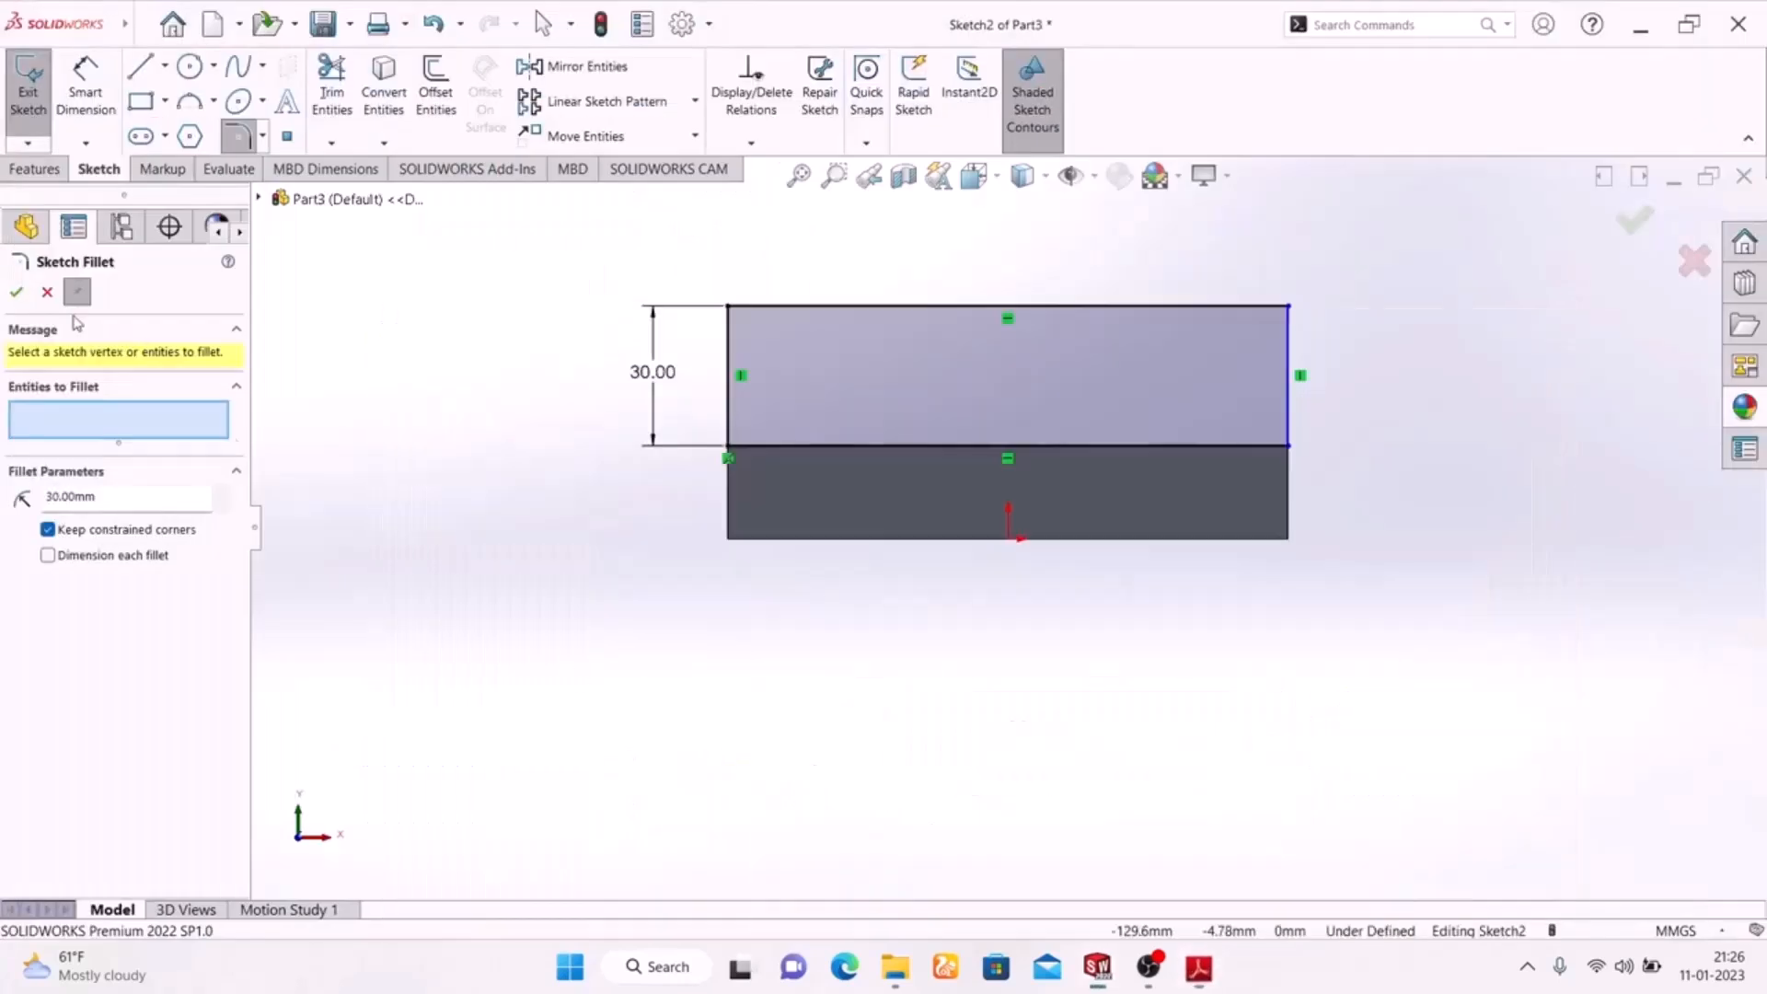
pyautogui.doubleClick(129, 497)
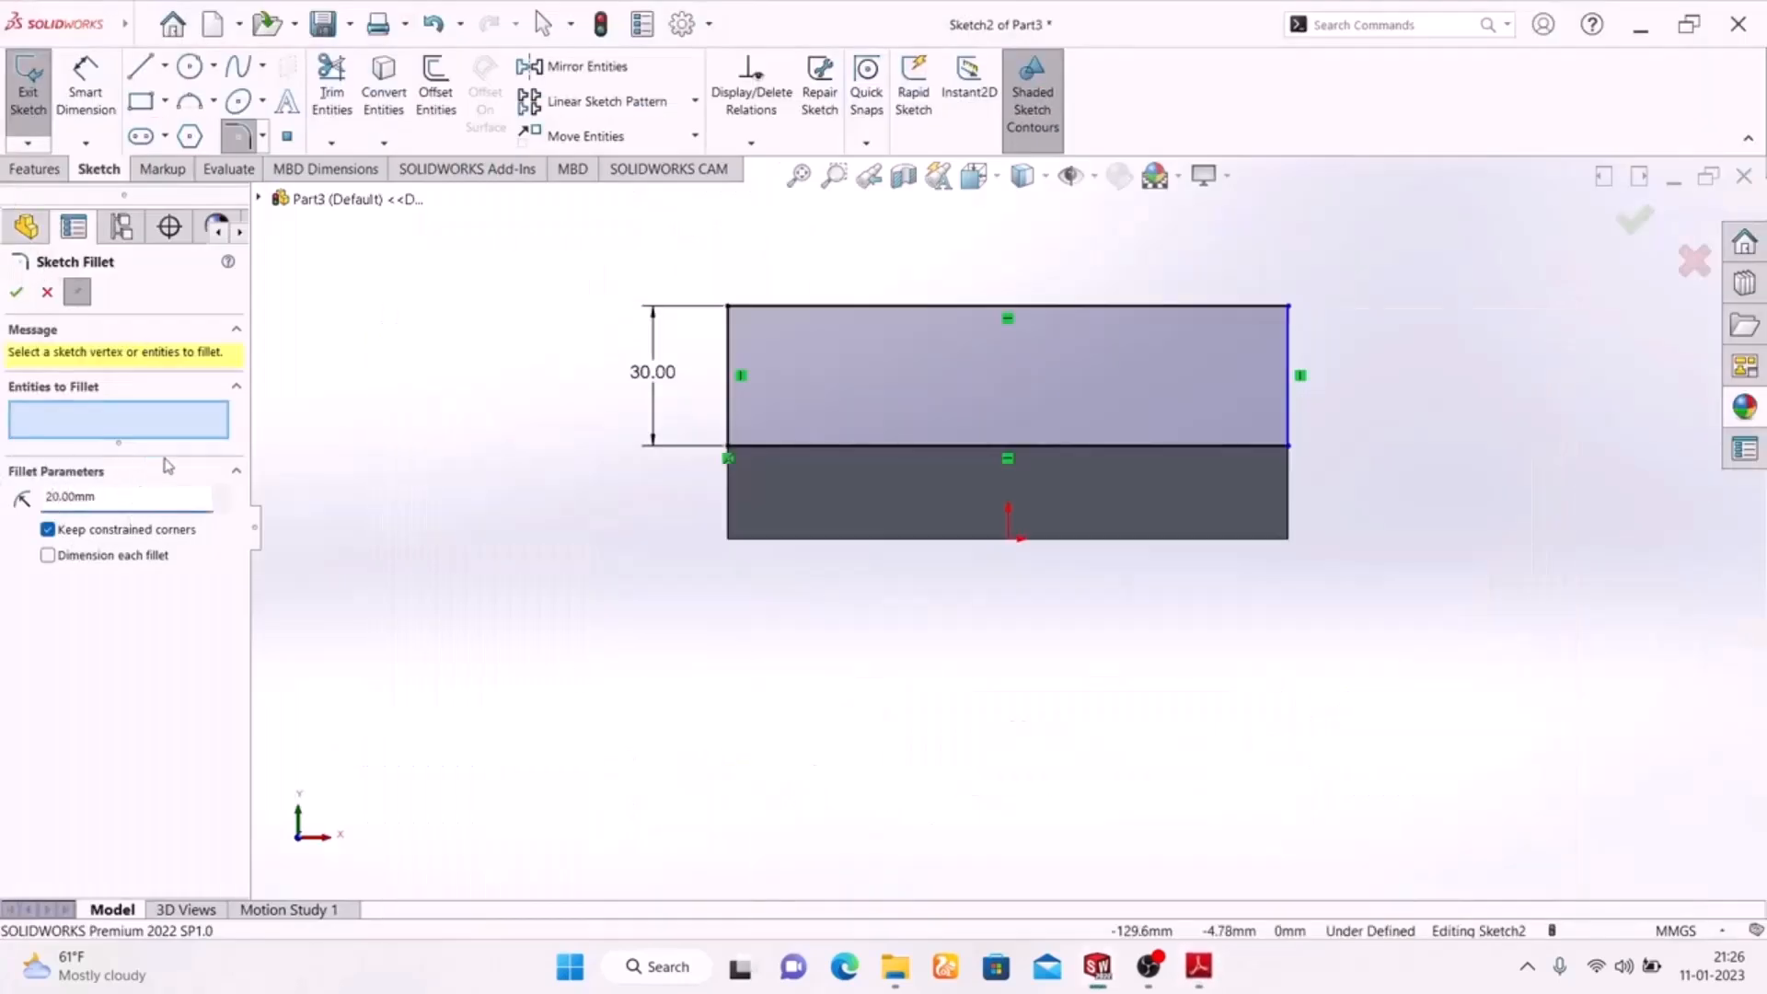
pyautogui.click(727, 308)
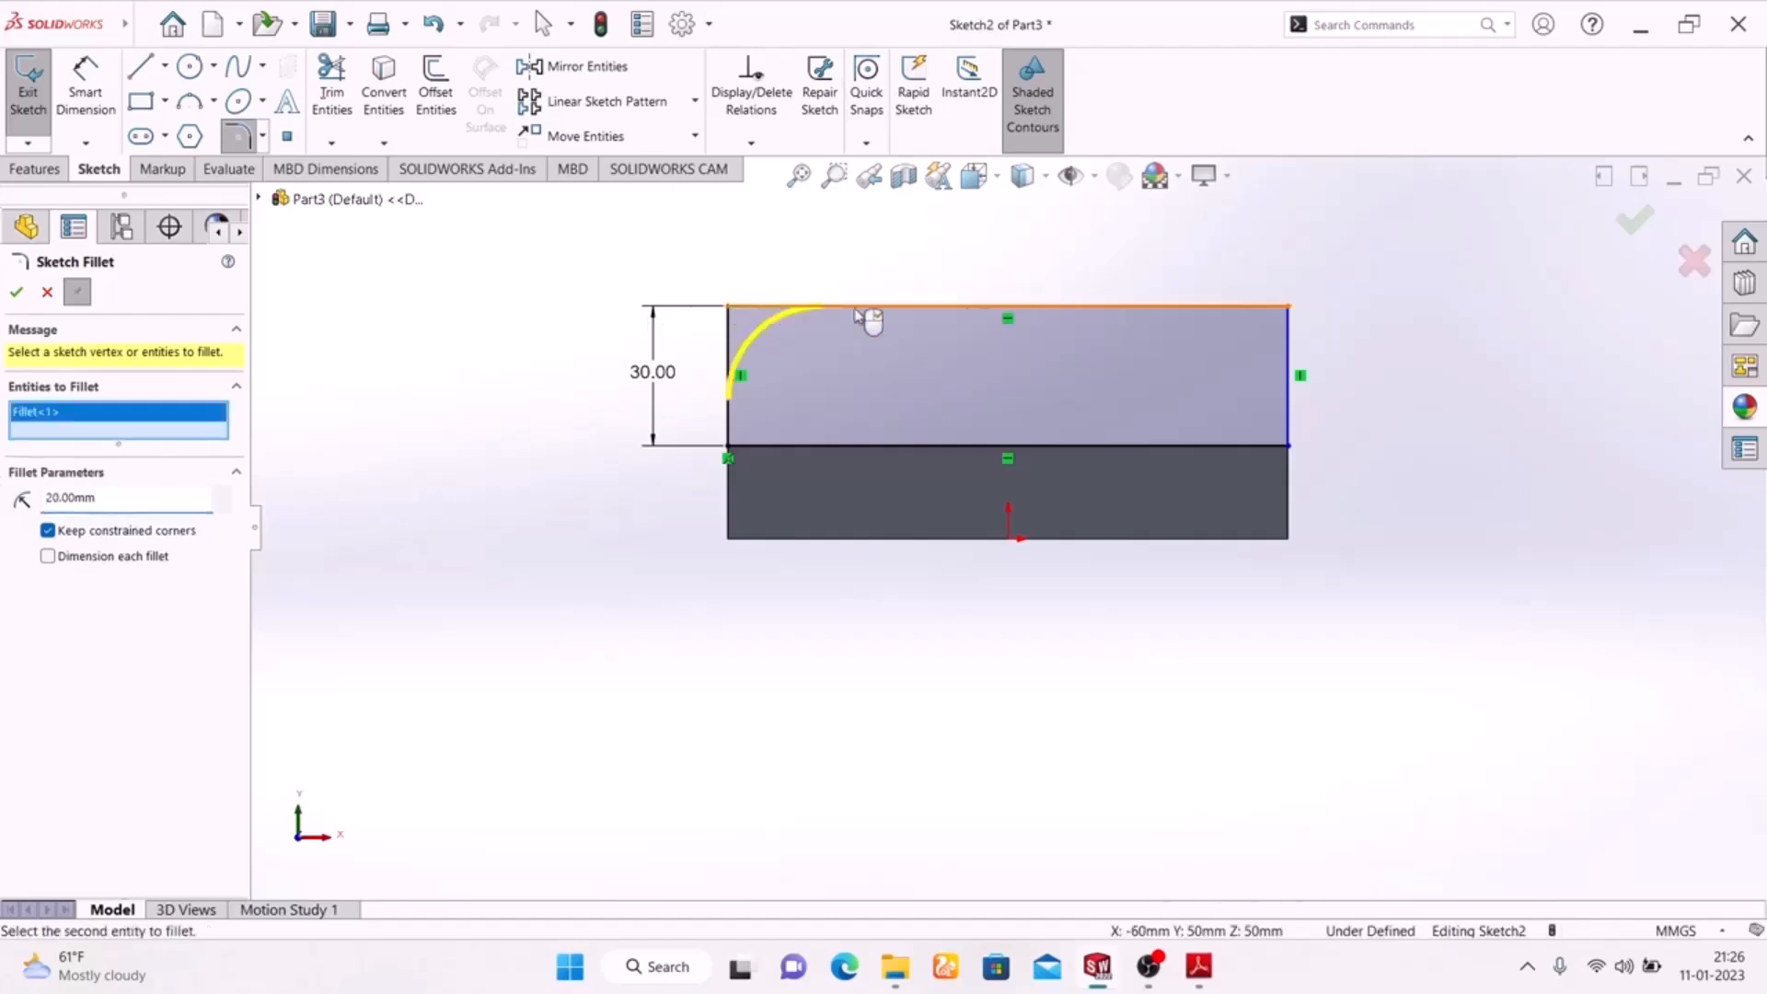
pyautogui.click(1287, 309)
pyautogui.click(17, 293)
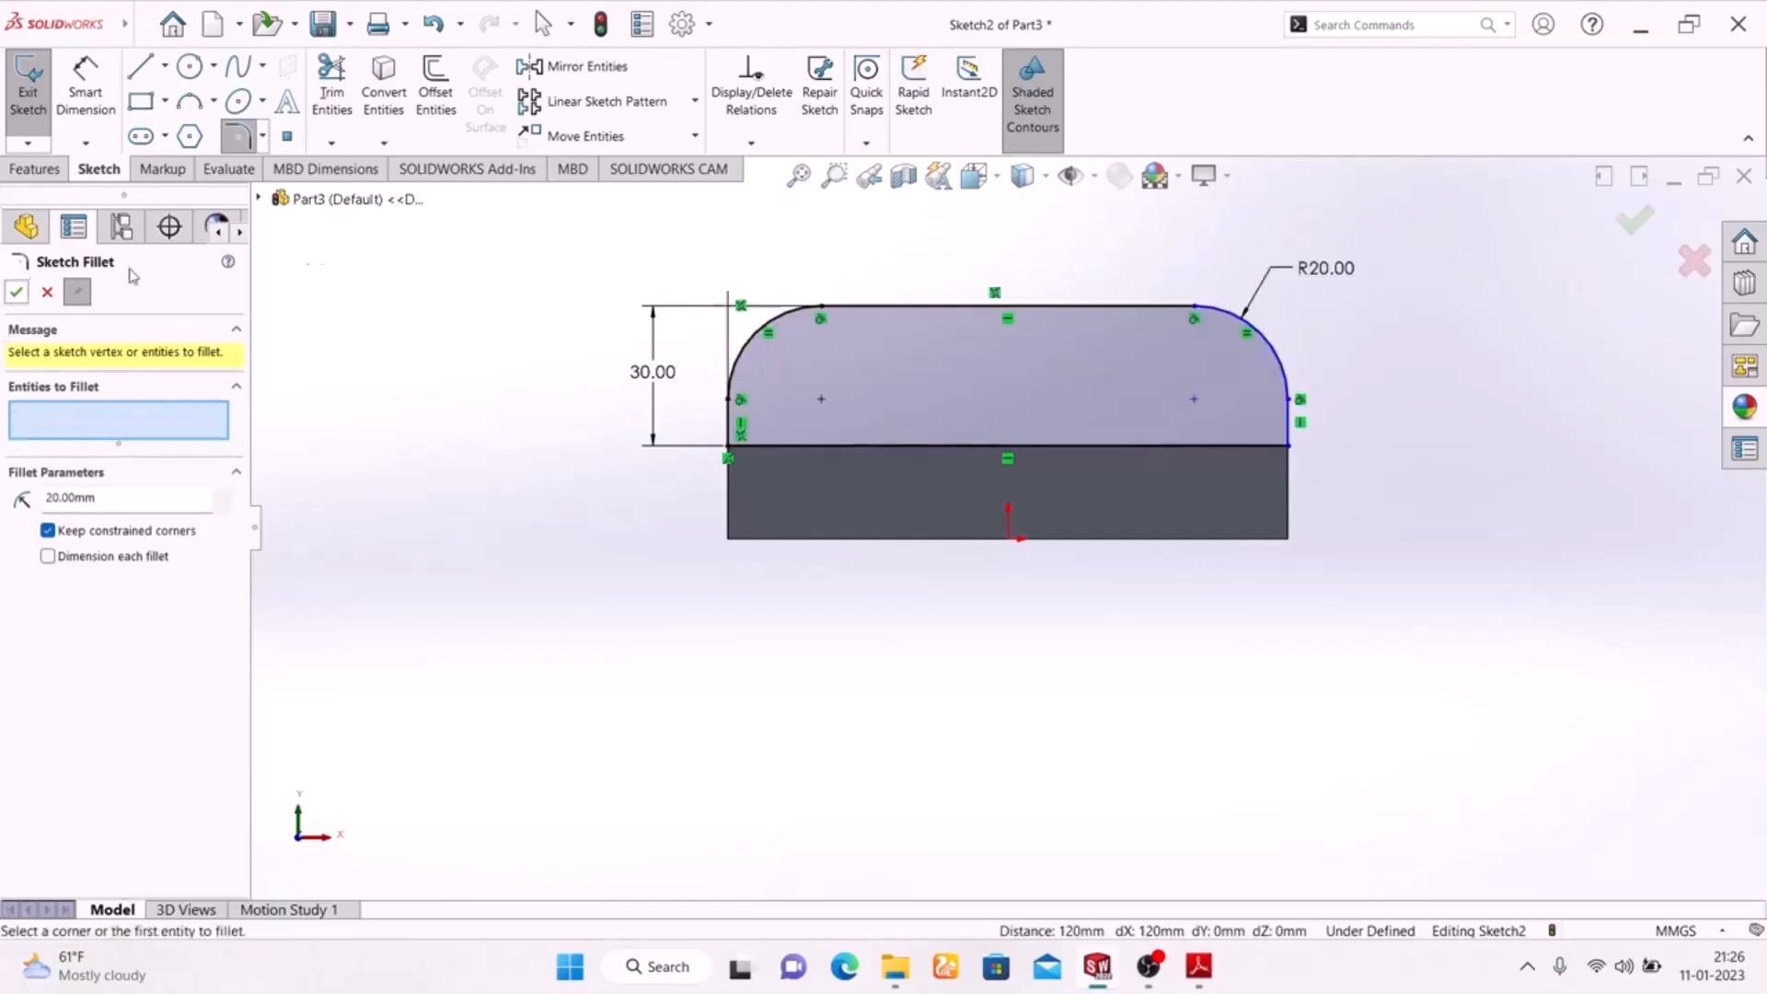
# Check the drawing in Adobe Reader and sketch a horizontal straight slot inside the flange profile, about 86 mm between centres and 11 mm wide.
pyautogui.click(140, 137)
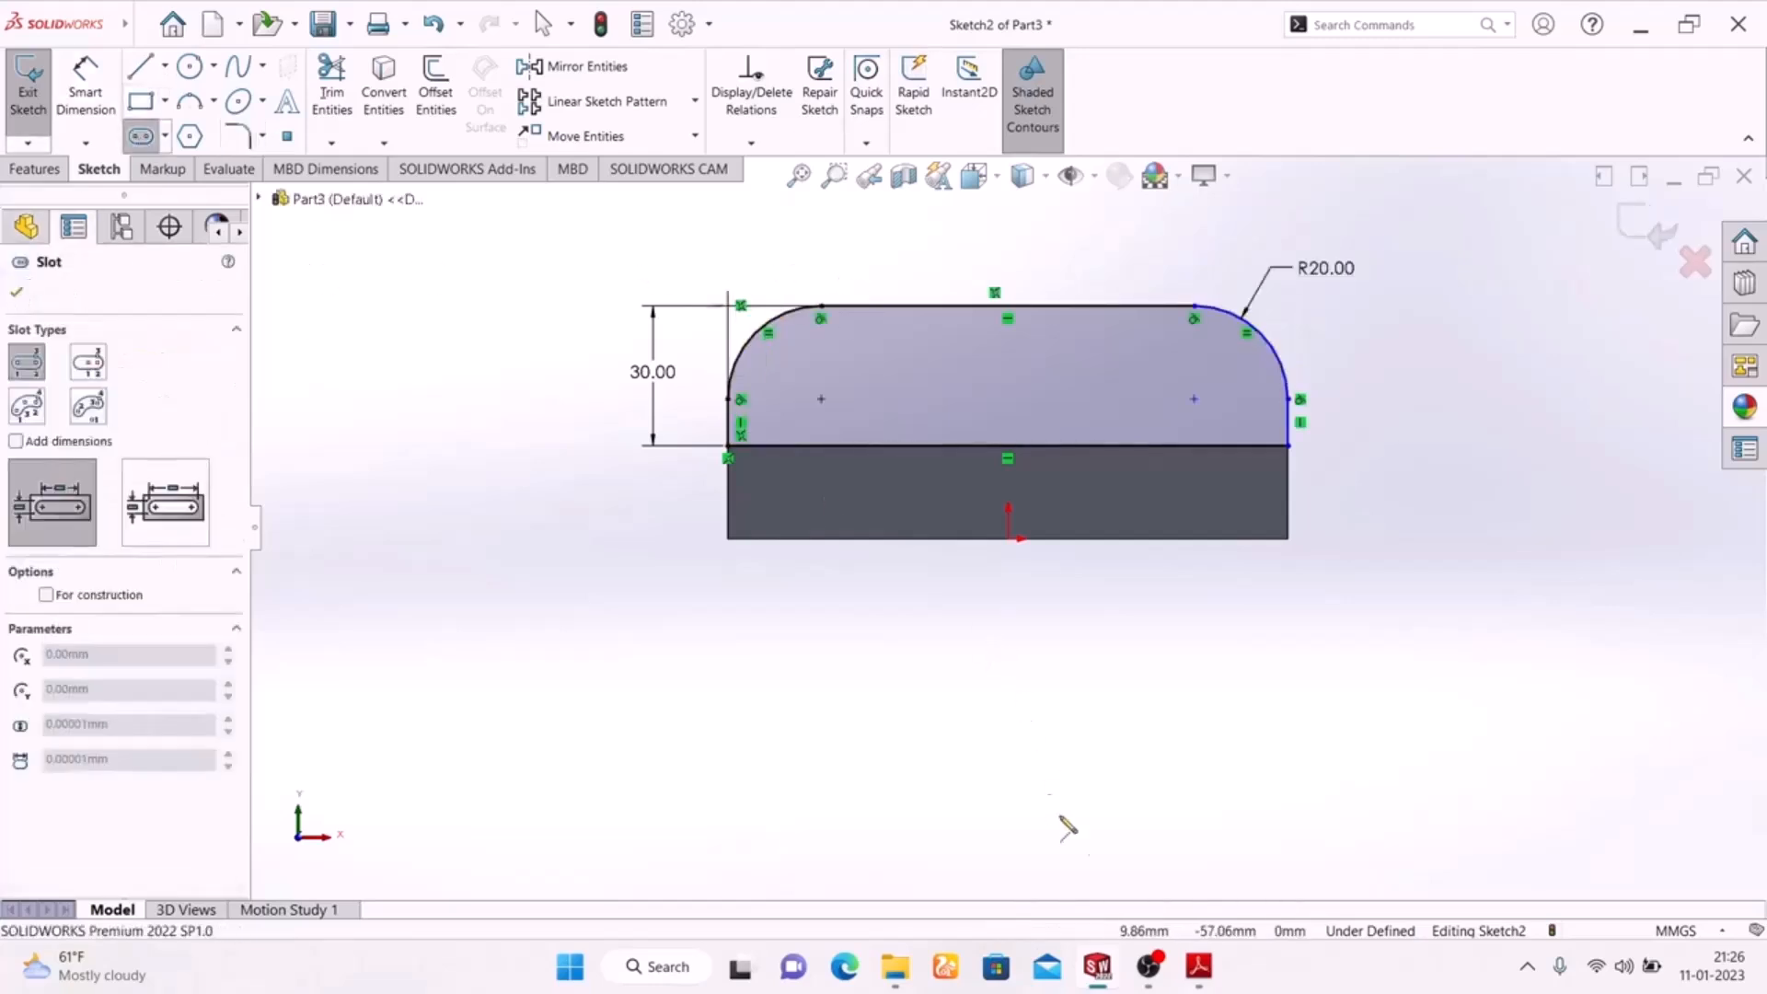
pyautogui.click(1206, 971)
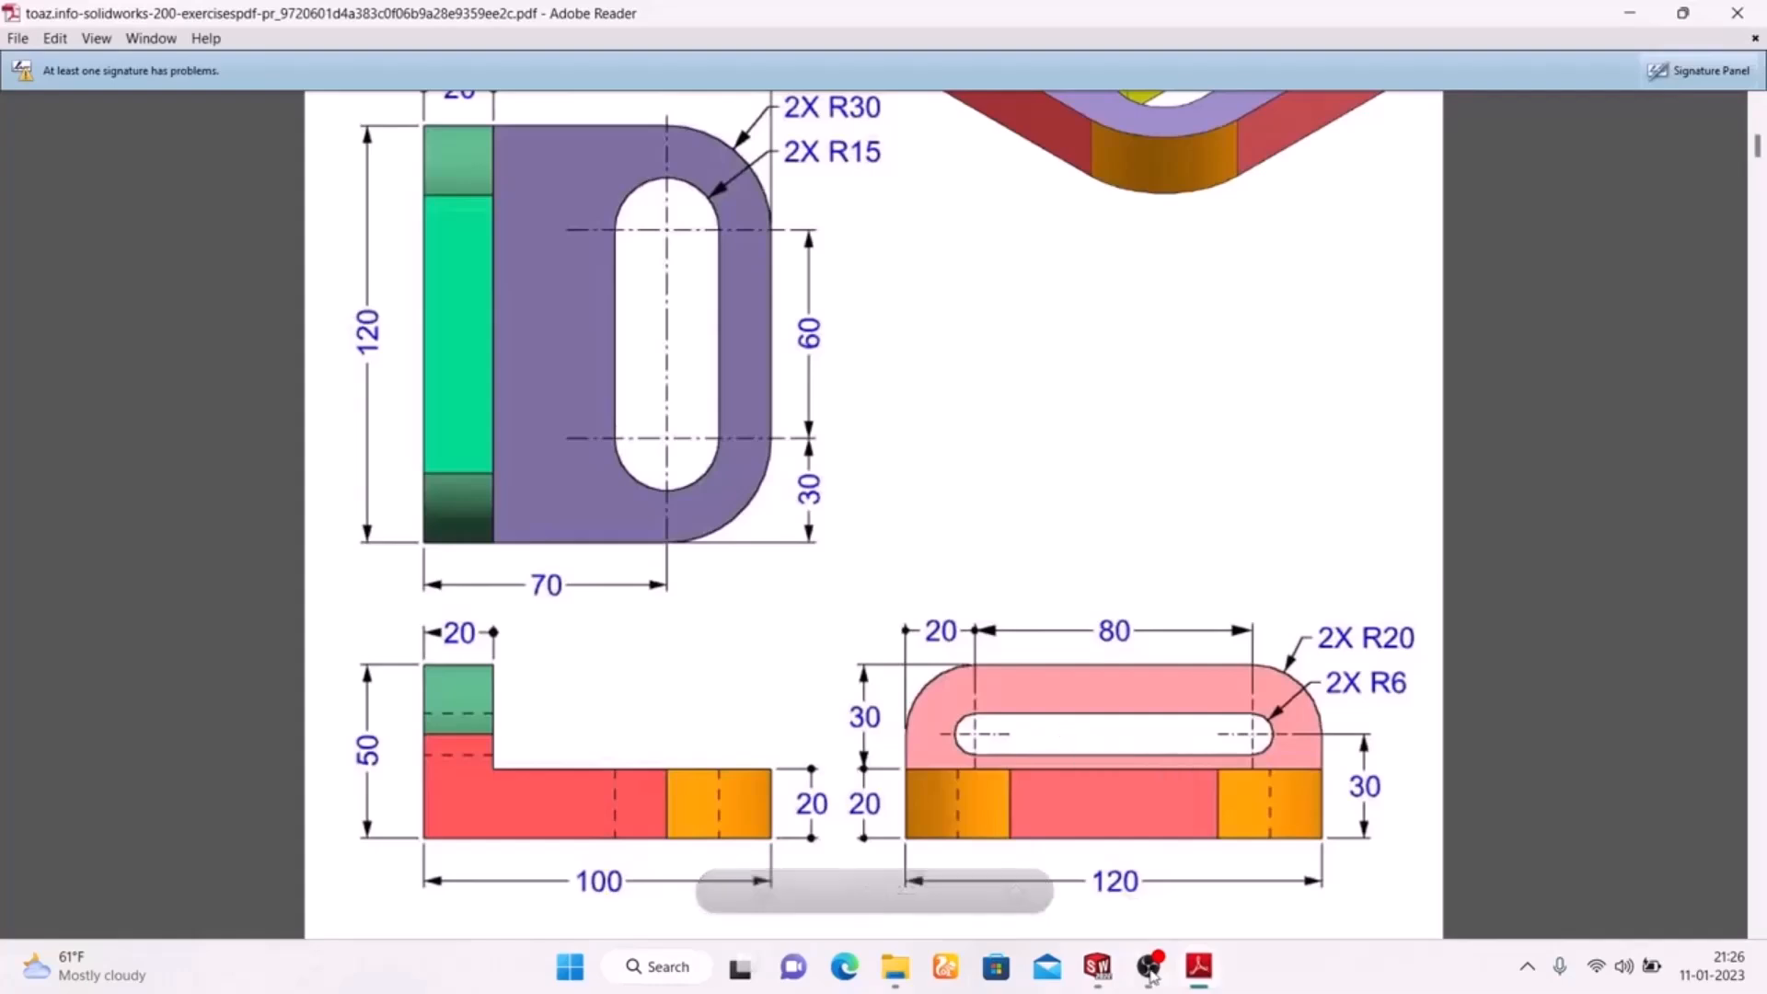
pyautogui.click(1208, 979)
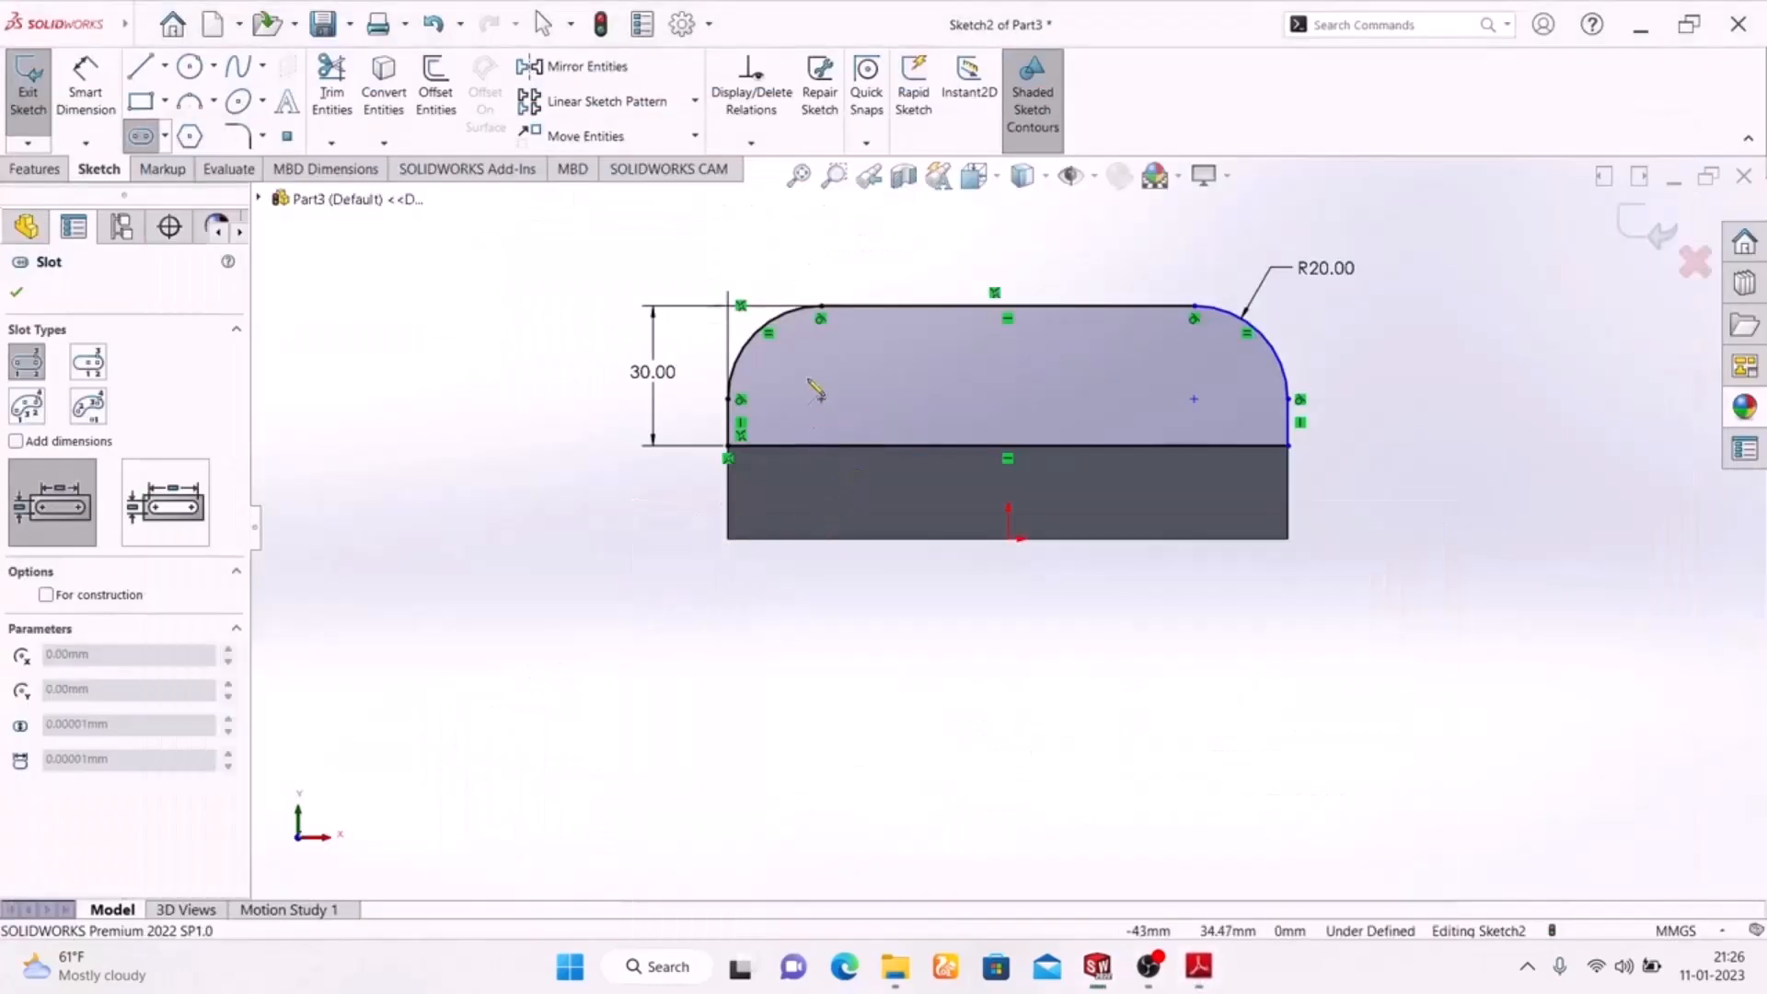
pyautogui.click(819, 395)
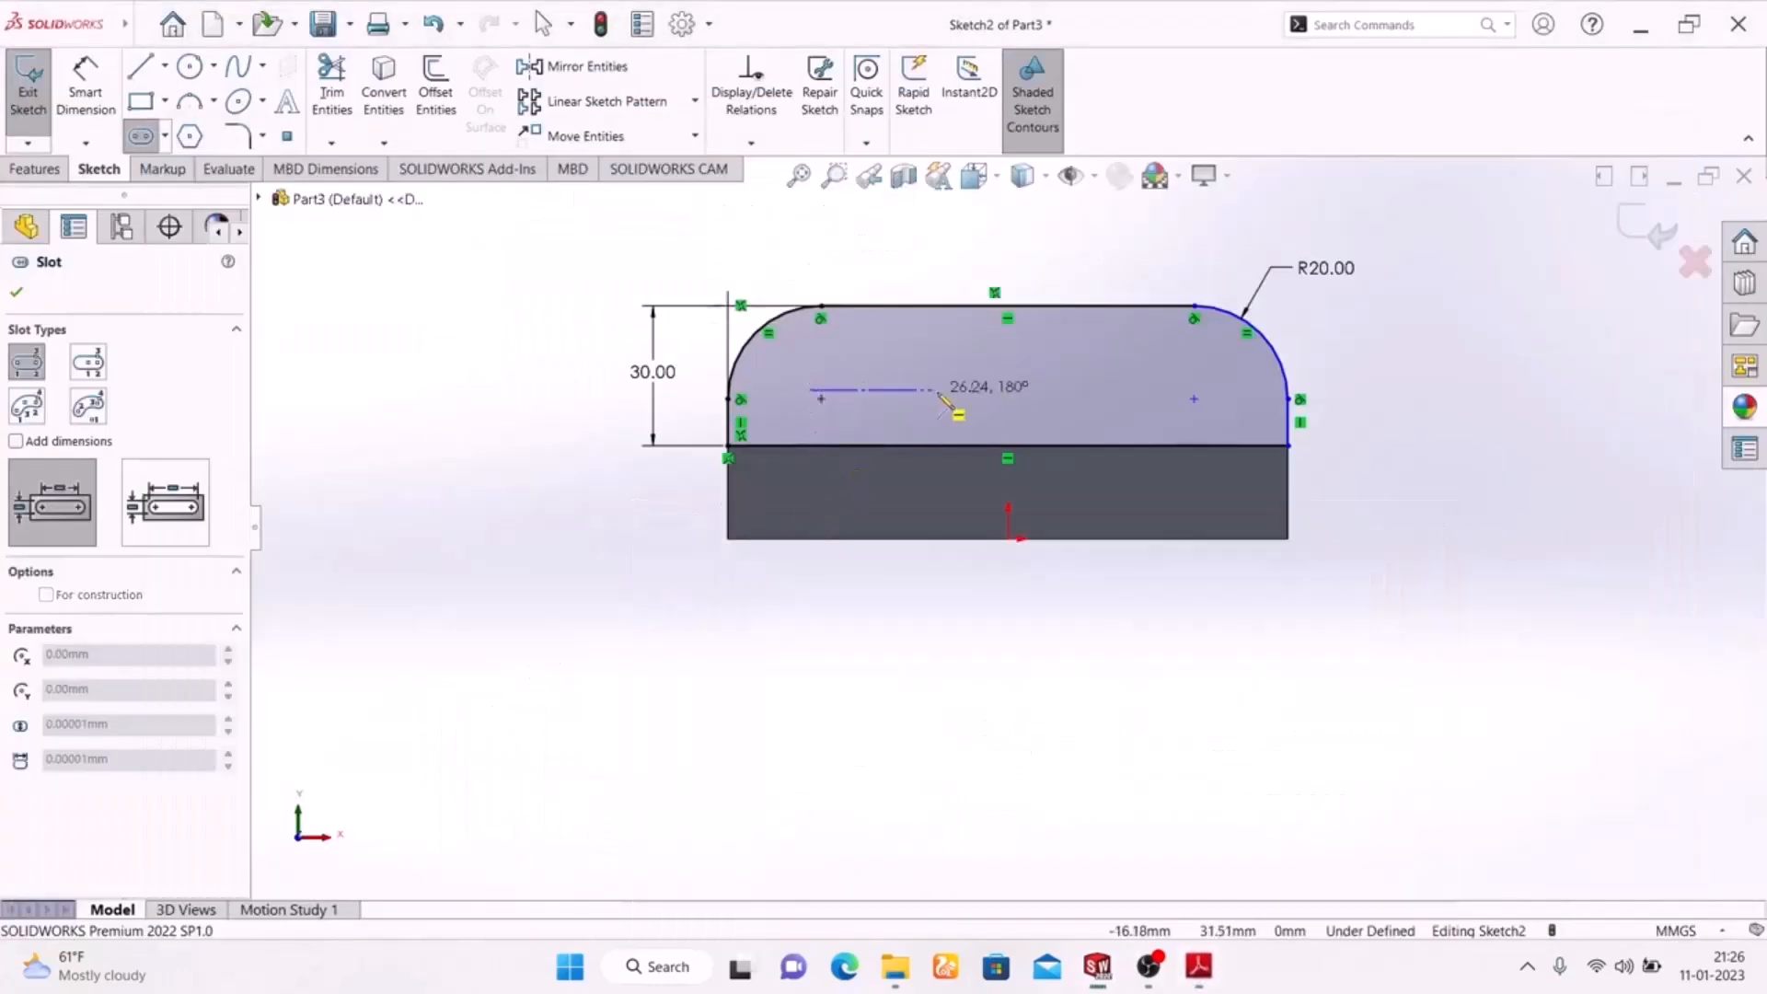
pyautogui.click(1212, 390)
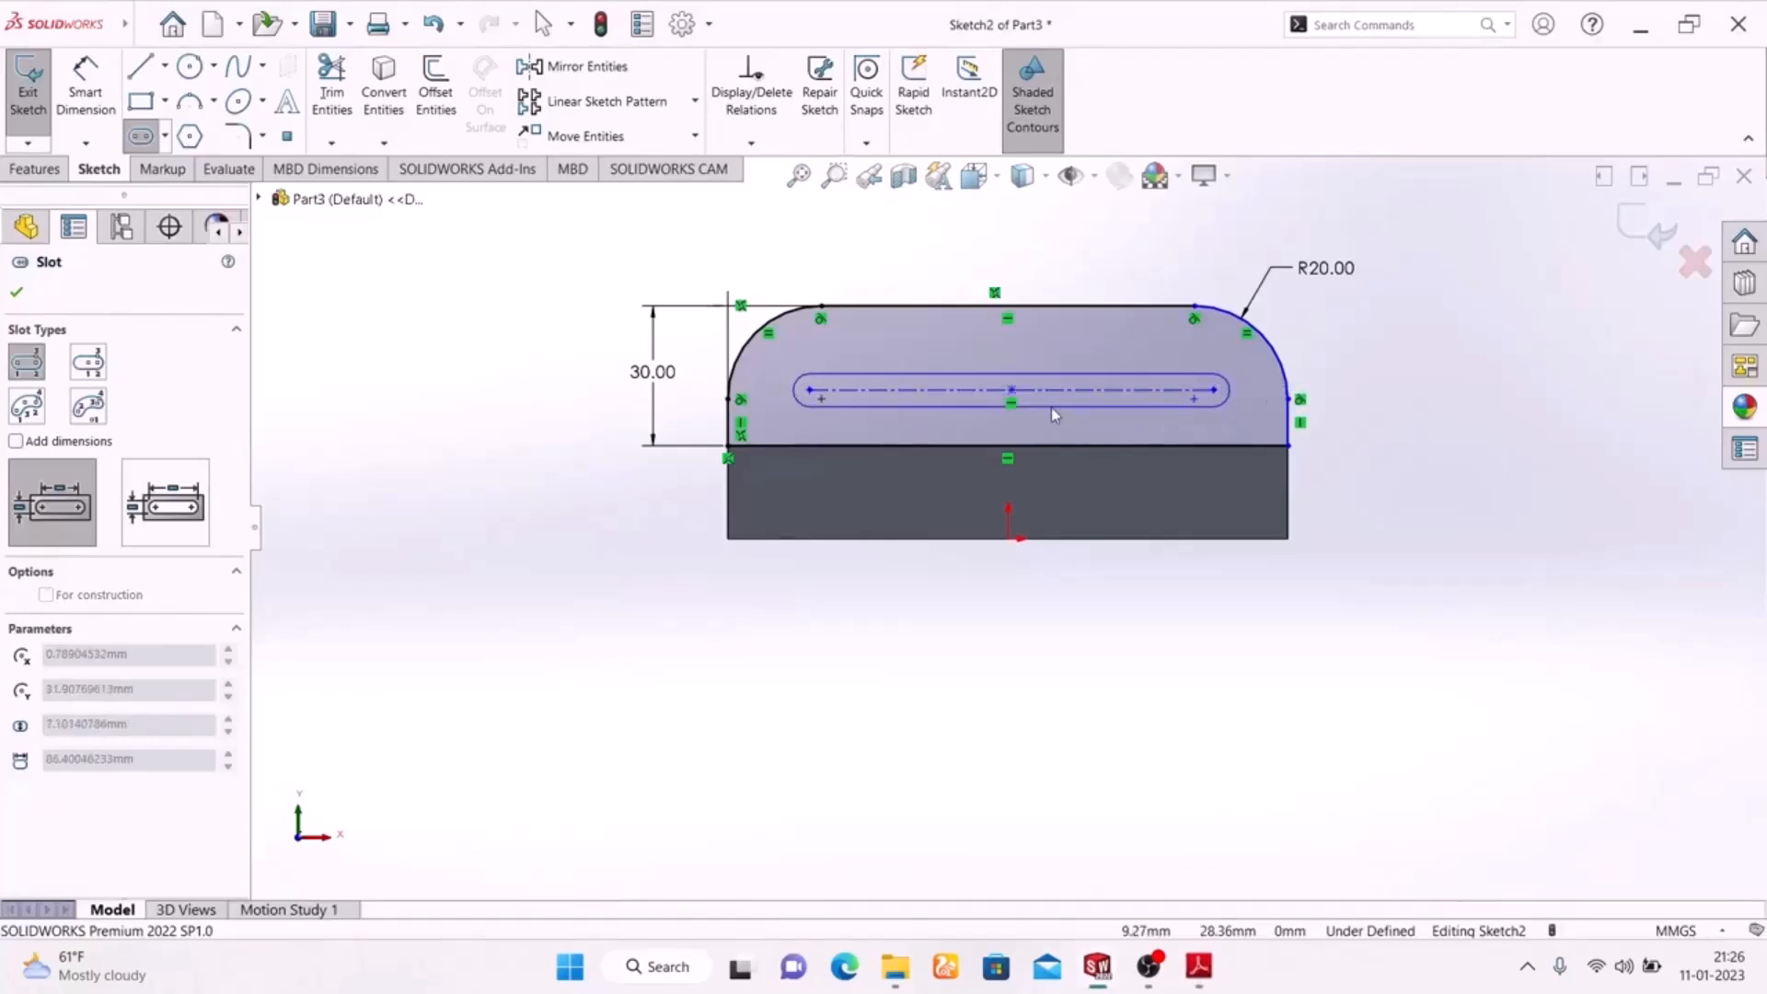
pyautogui.click(1059, 417)
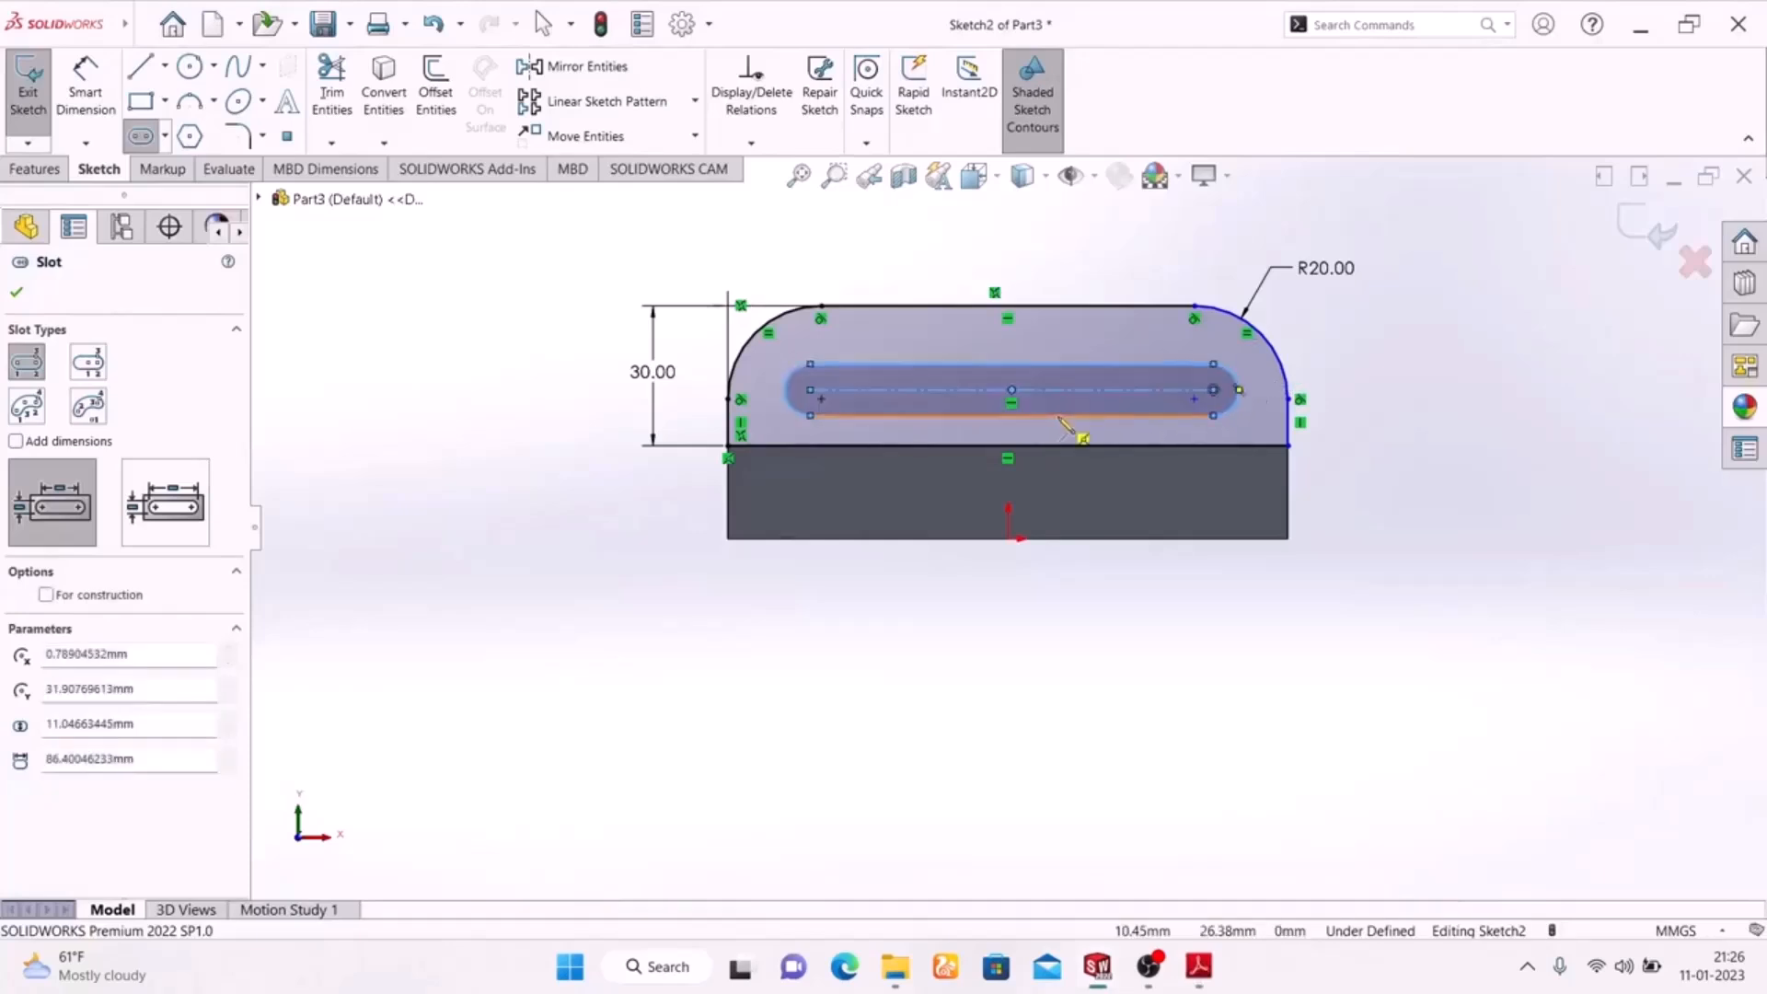
pyautogui.rightClick(1415, 345)
pyautogui.click(1449, 348)
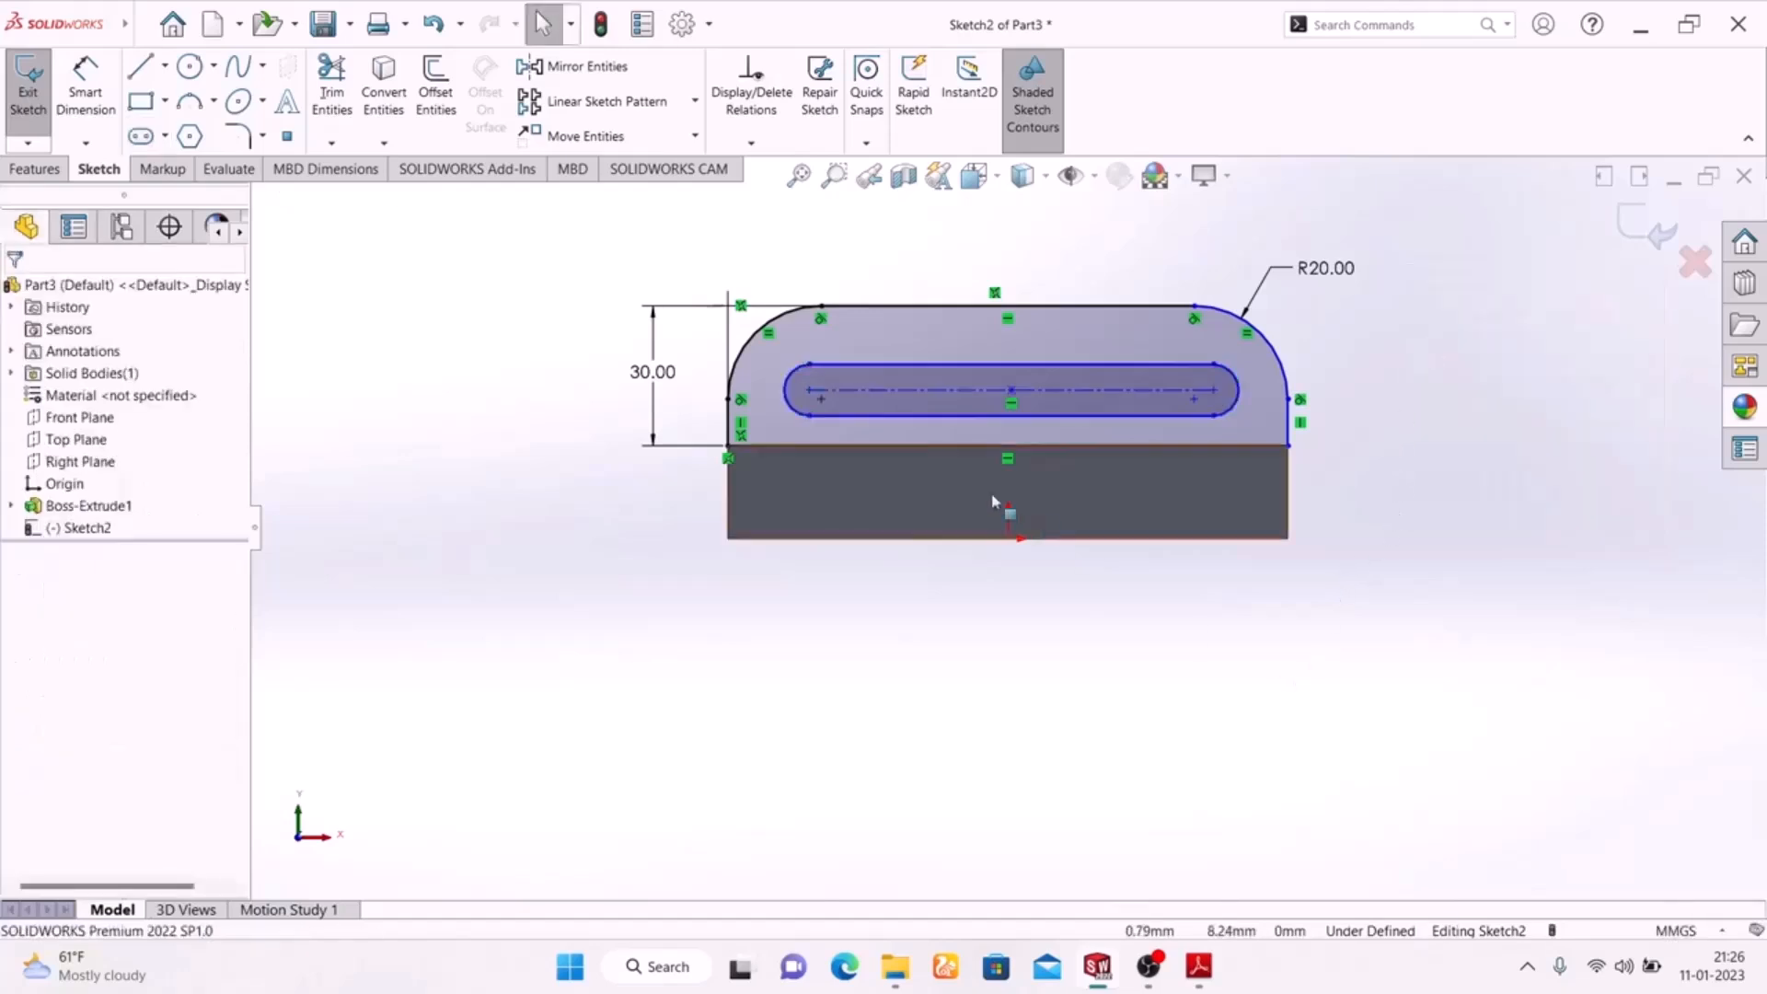
# Check the slot's length in the Adobe Reader drawing and dimension its centre-to-centre distance to 80 mm.
pyautogui.click(1211, 963)
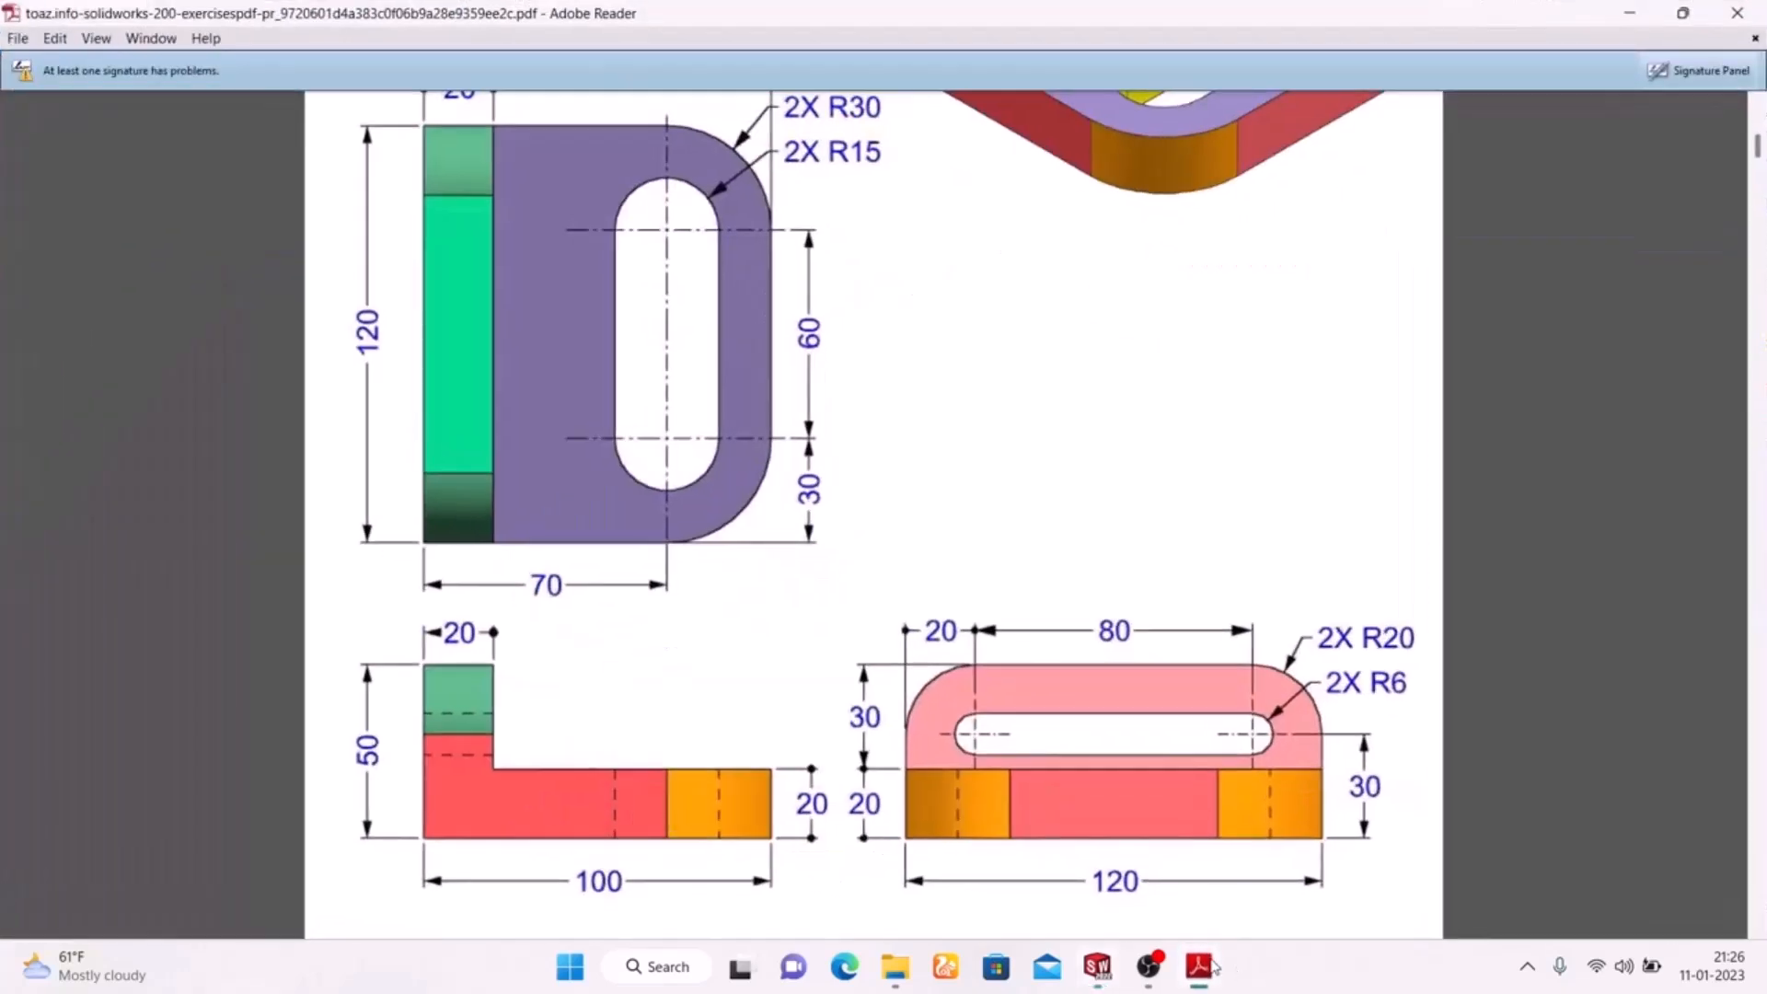
pyautogui.click(1199, 965)
pyautogui.press('d')
pyautogui.click(901, 394)
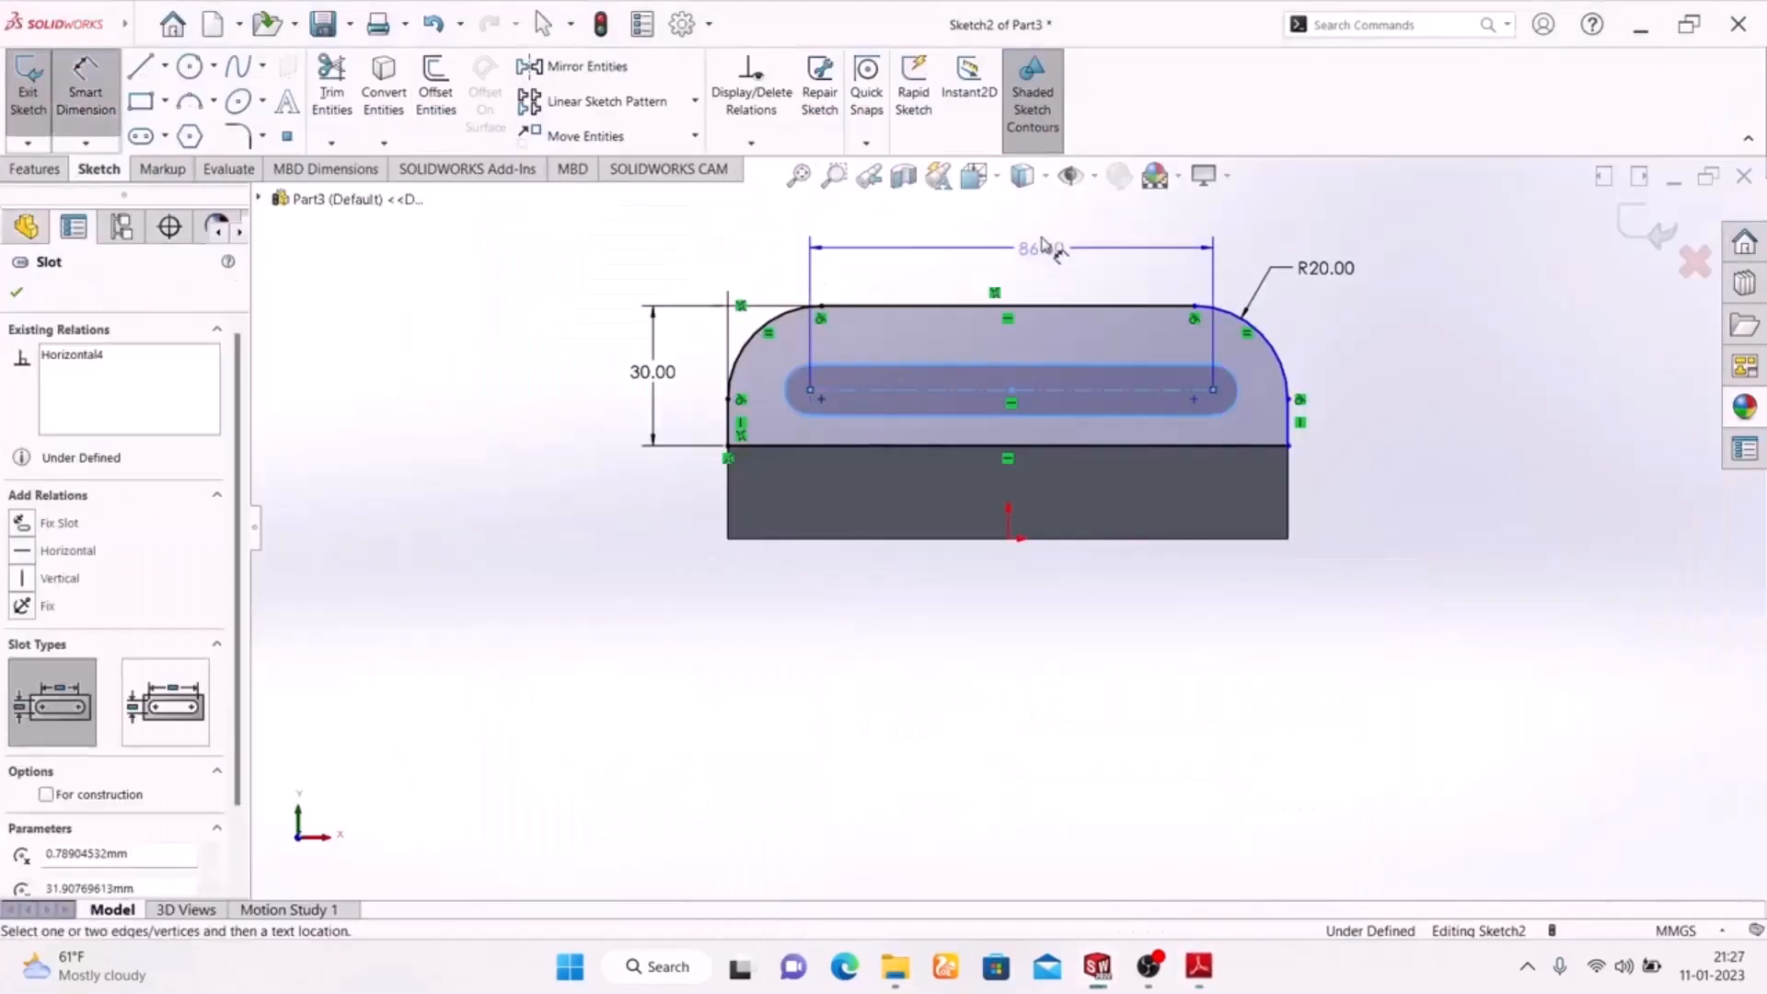
pyautogui.click(1022, 236)
pyautogui.write('8')
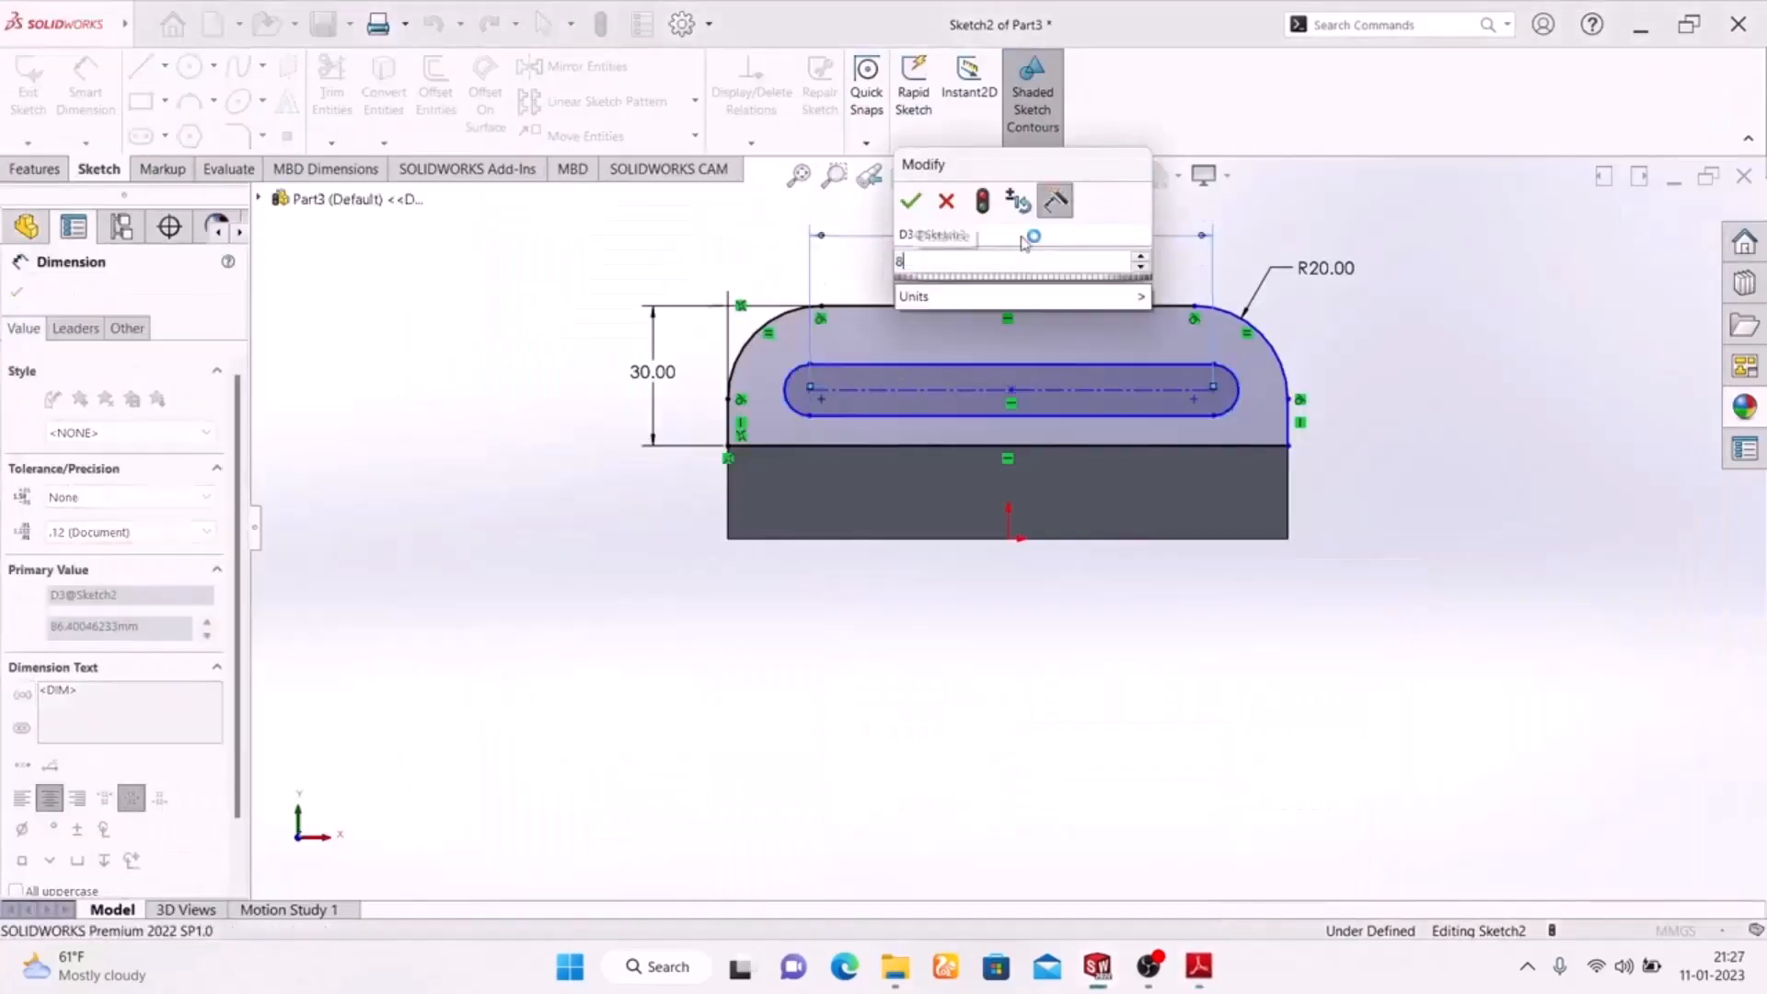
pyautogui.write('0')
pyautogui.press('Return')
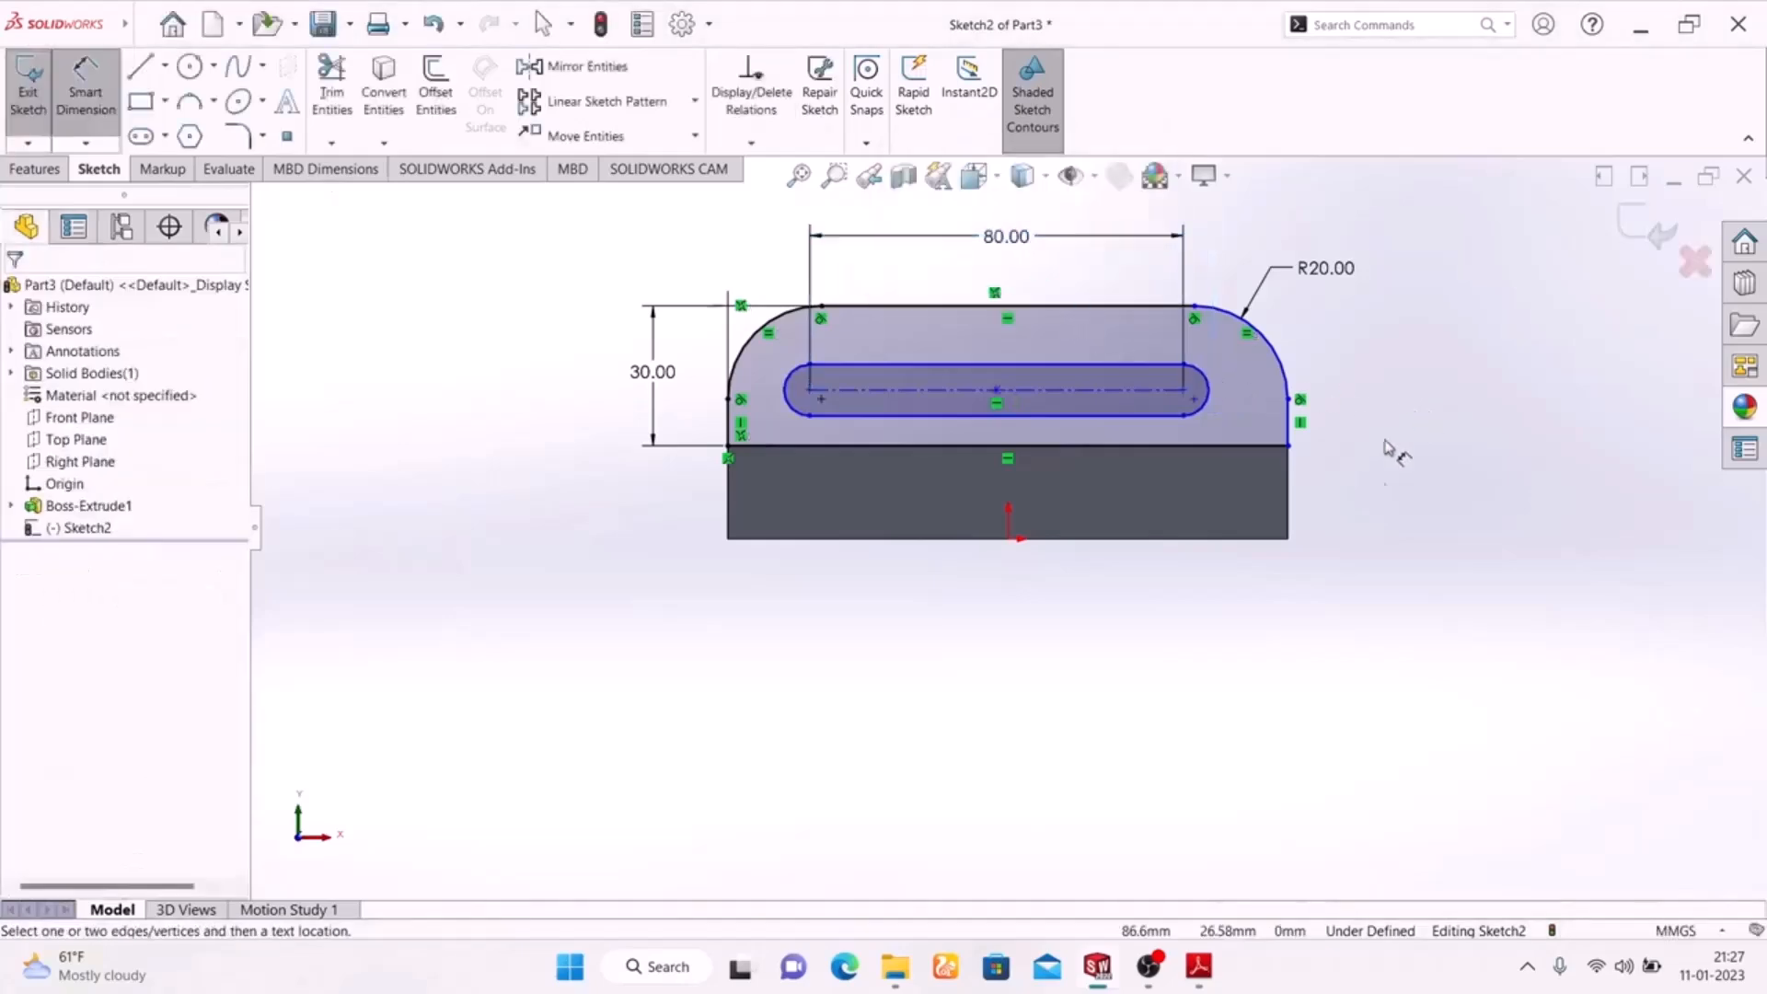
# Consult the exercise drawing in Adobe Reader and dimension the flange slot's end arc to a 6 mm radius.
pyautogui.click(1200, 968)
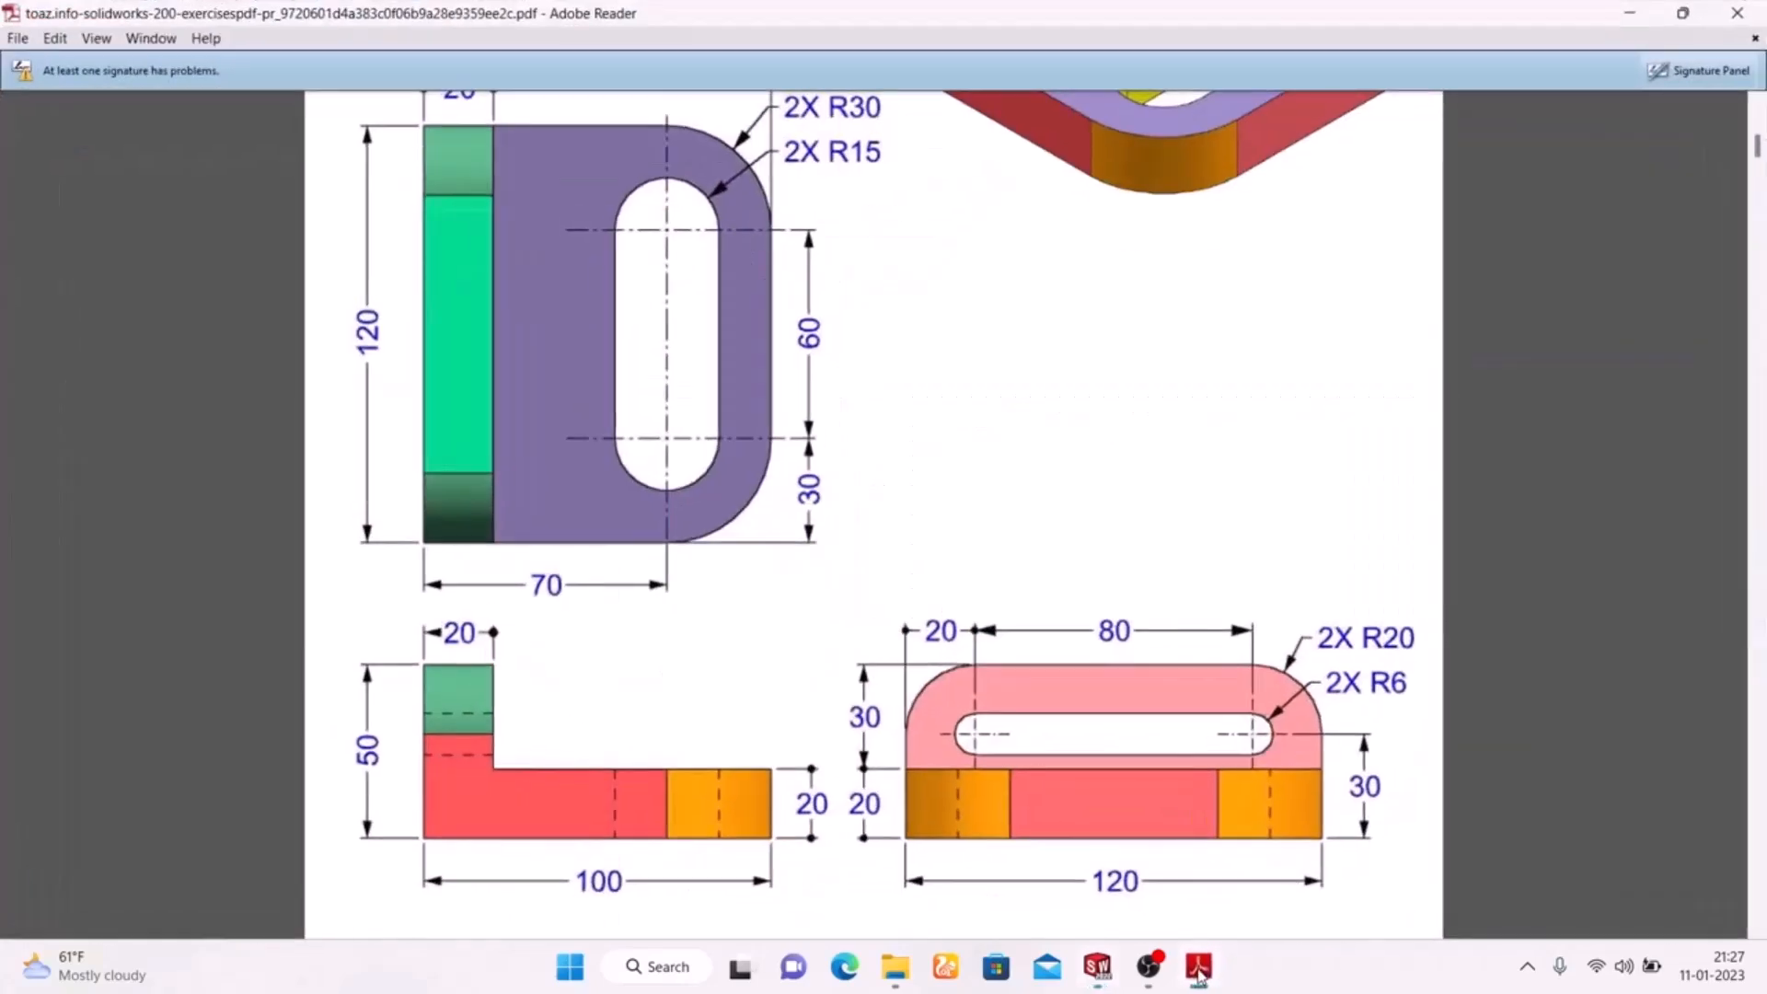
pyautogui.click(1198, 968)
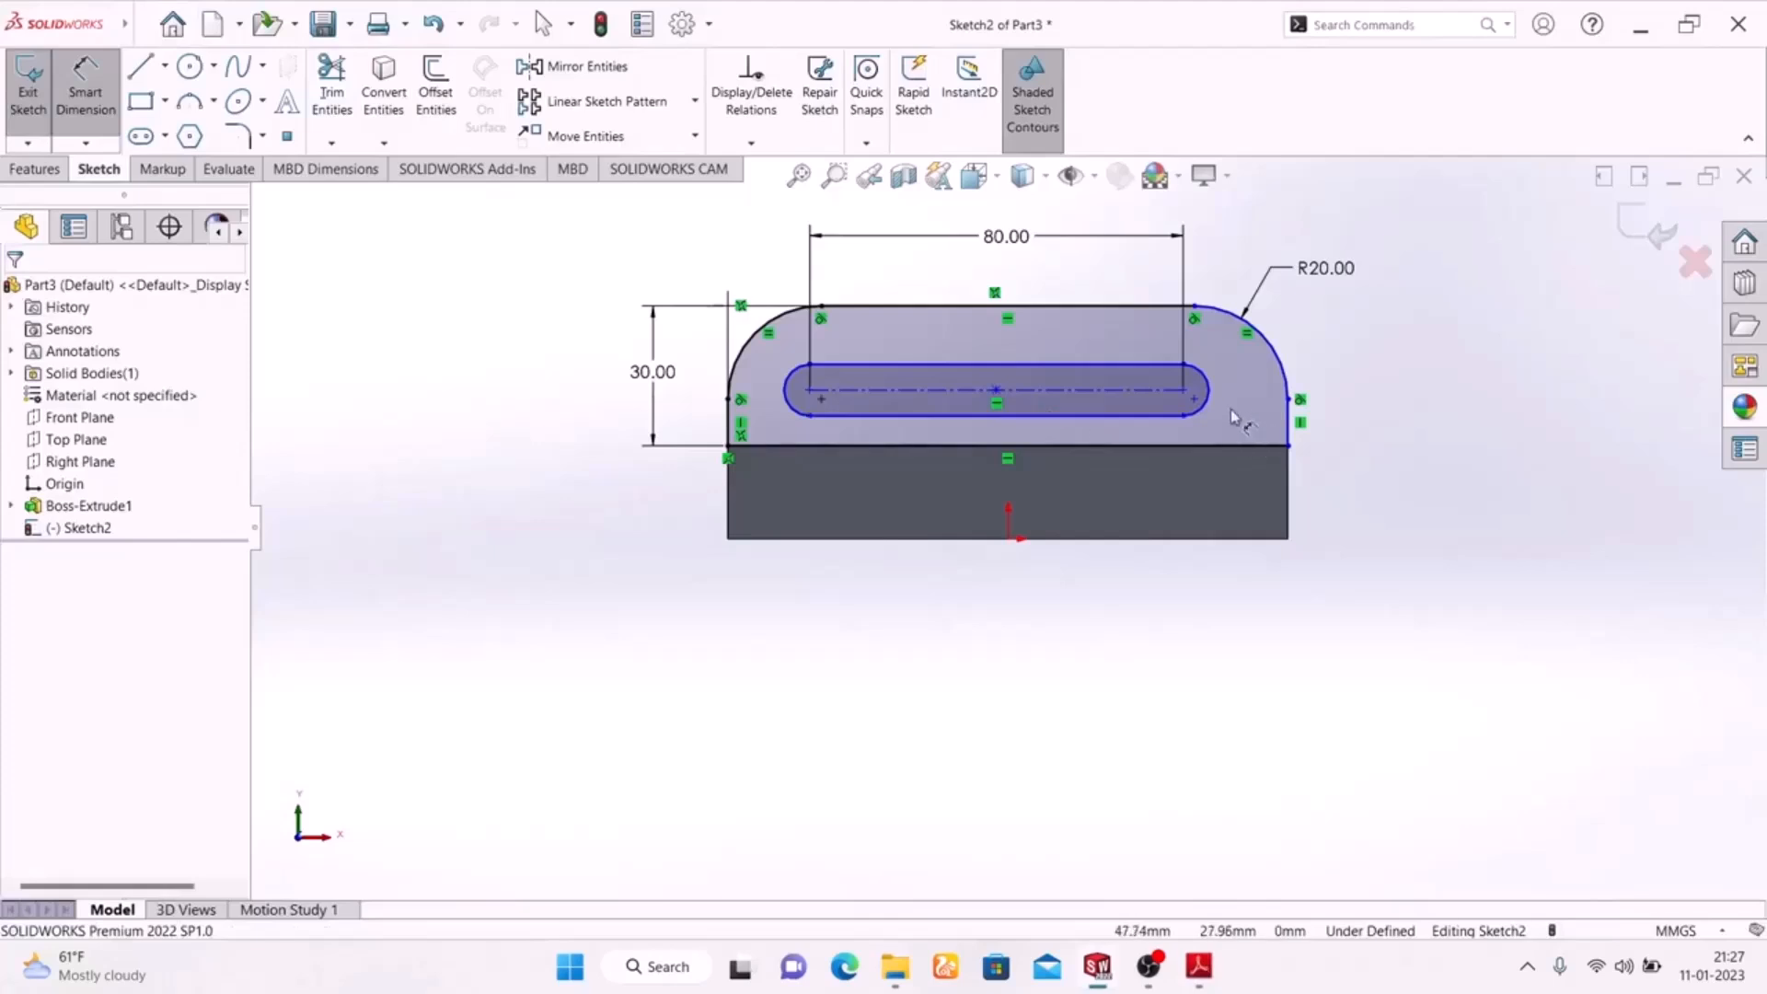
pyautogui.click(1209, 387)
pyautogui.click(1443, 284)
pyautogui.write('6')
pyautogui.press('Return')
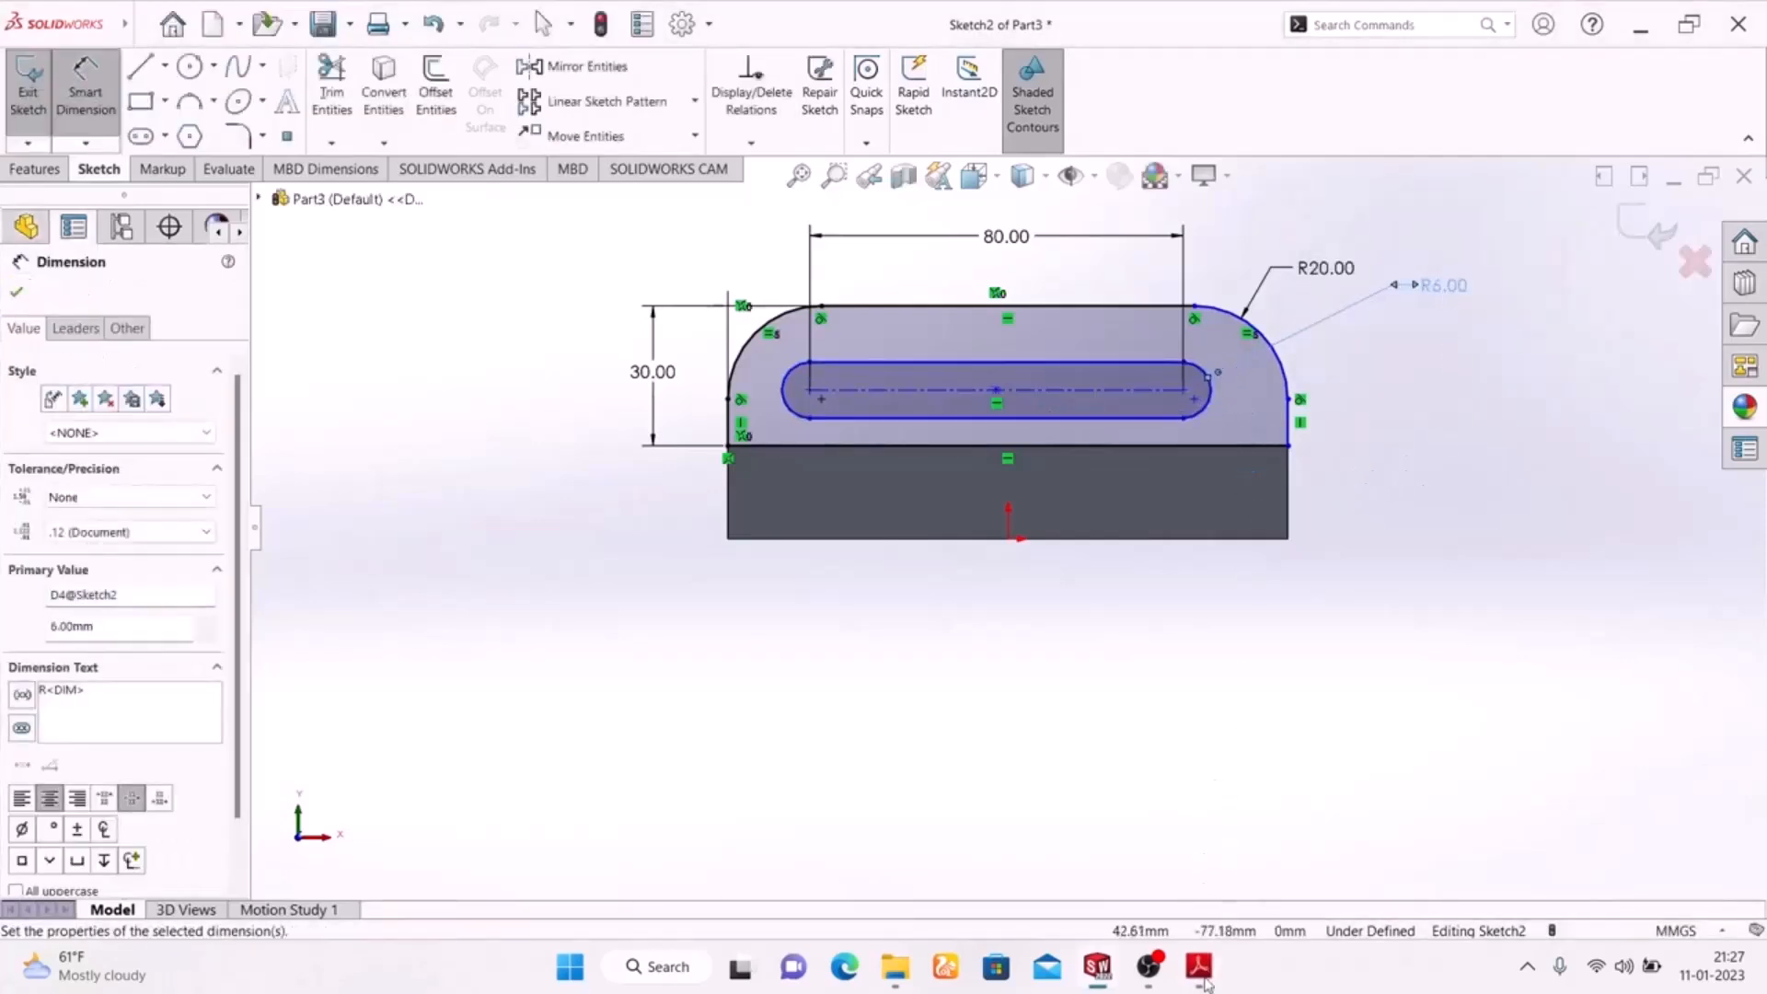
# Consult the Adobe Reader drawing and dimension the slot's left arc centre 20 mm from the profile's left edge, aligning the dimension beside the 80 mm one.
pyautogui.click(1199, 968)
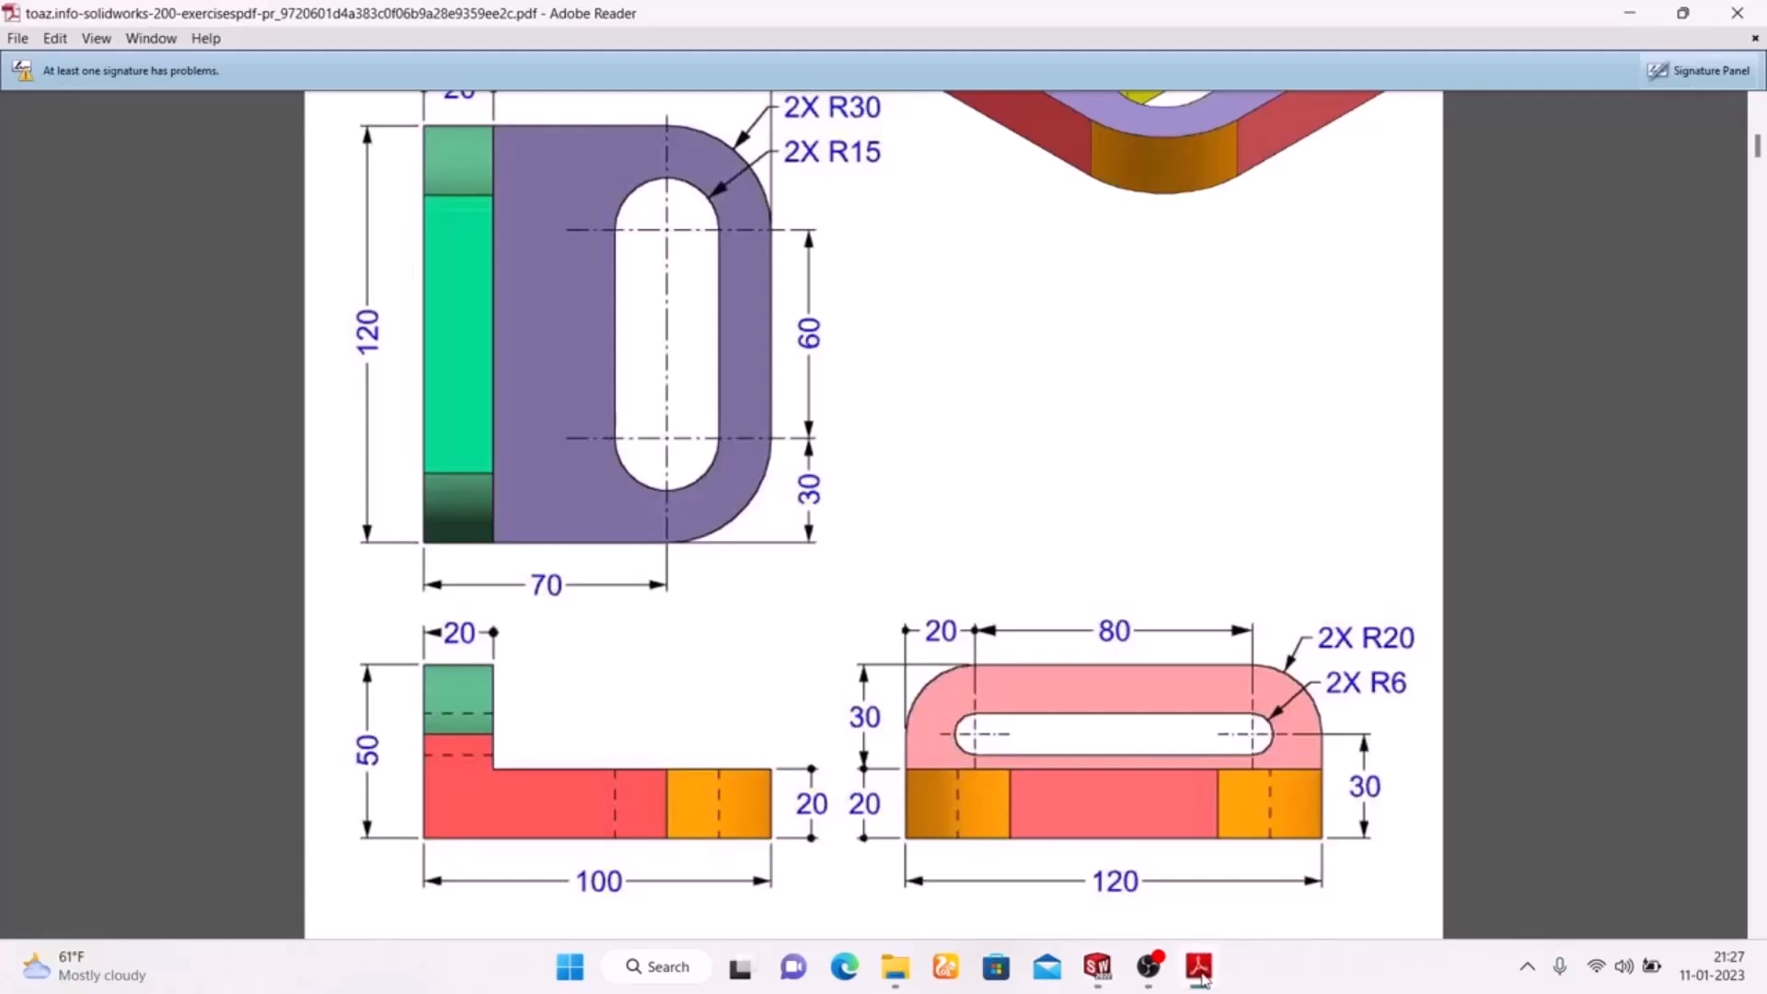
pyautogui.click(1199, 968)
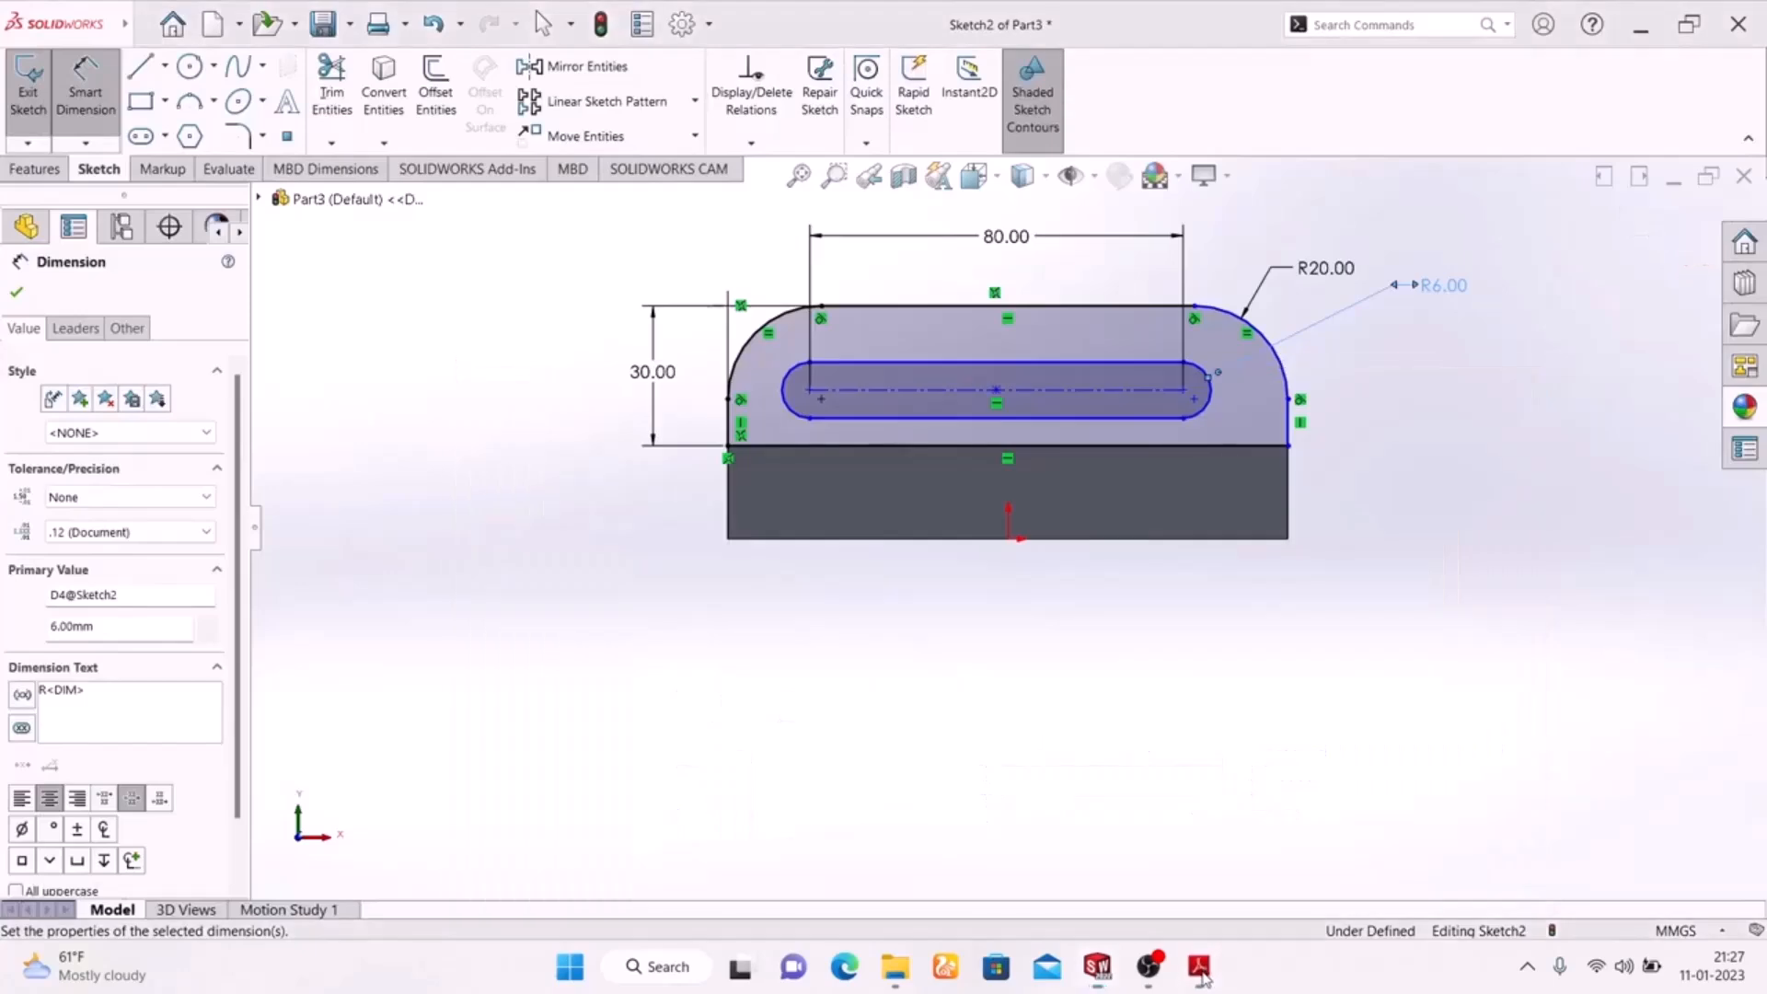
pyautogui.click(1199, 968)
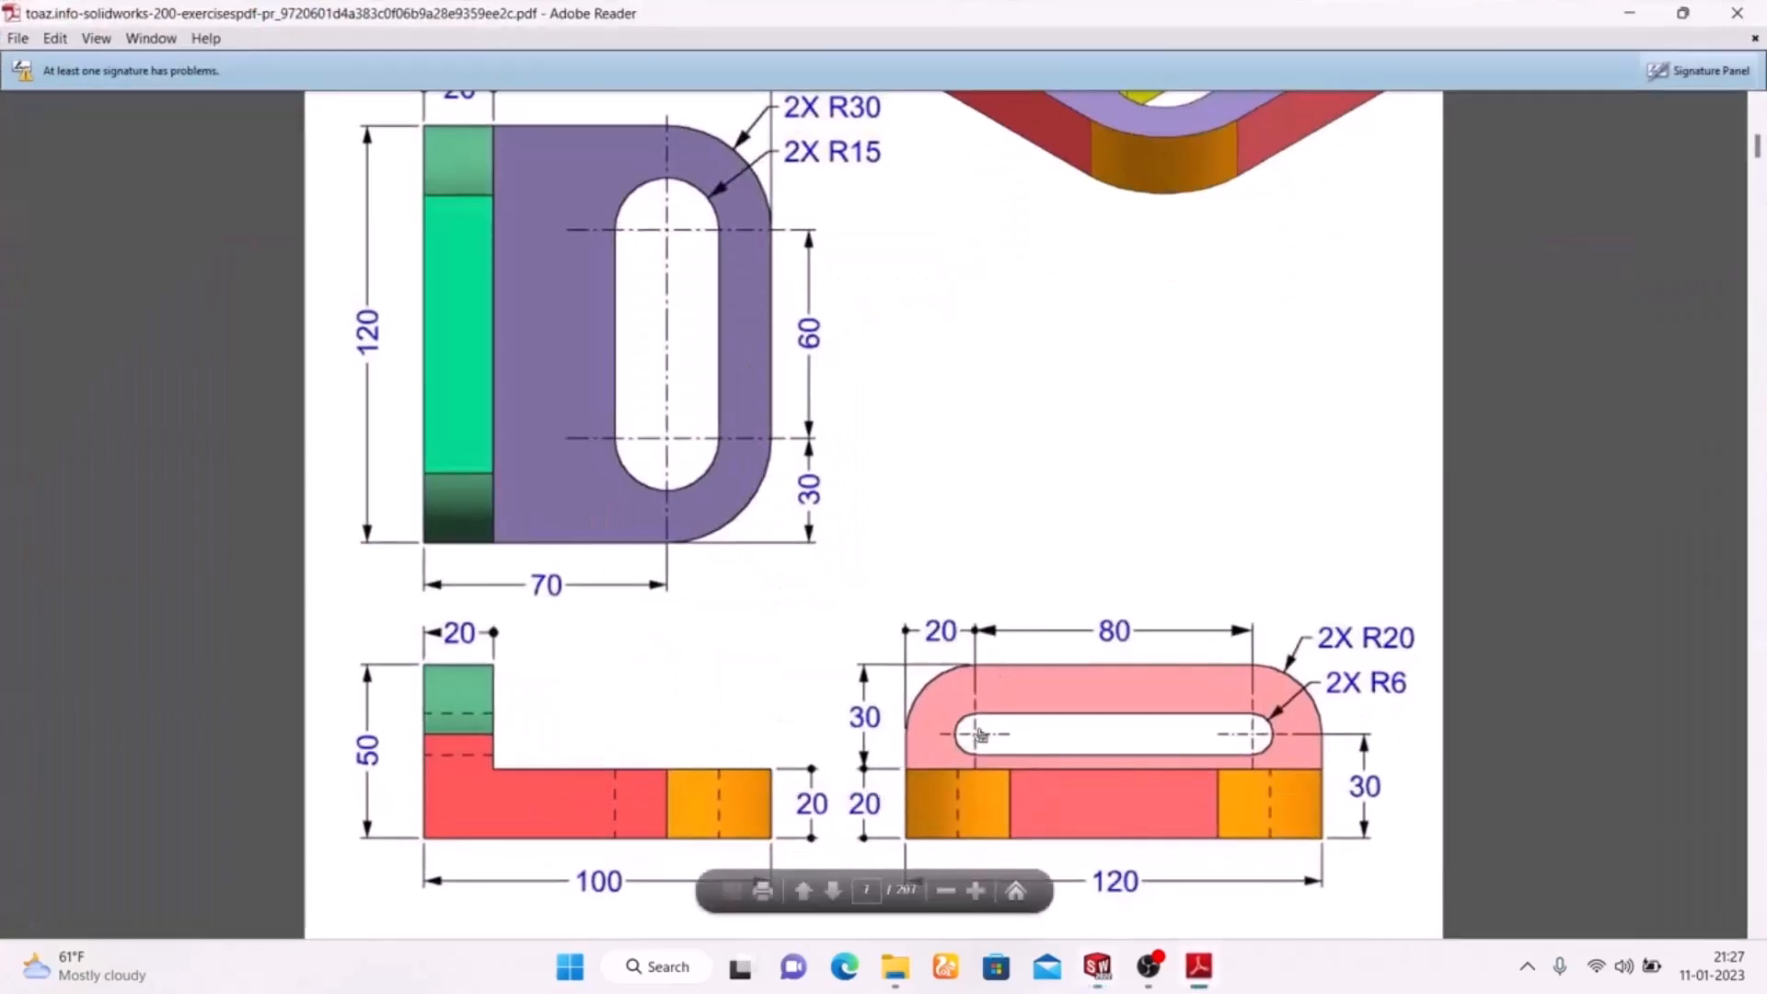
pyautogui.click(1196, 966)
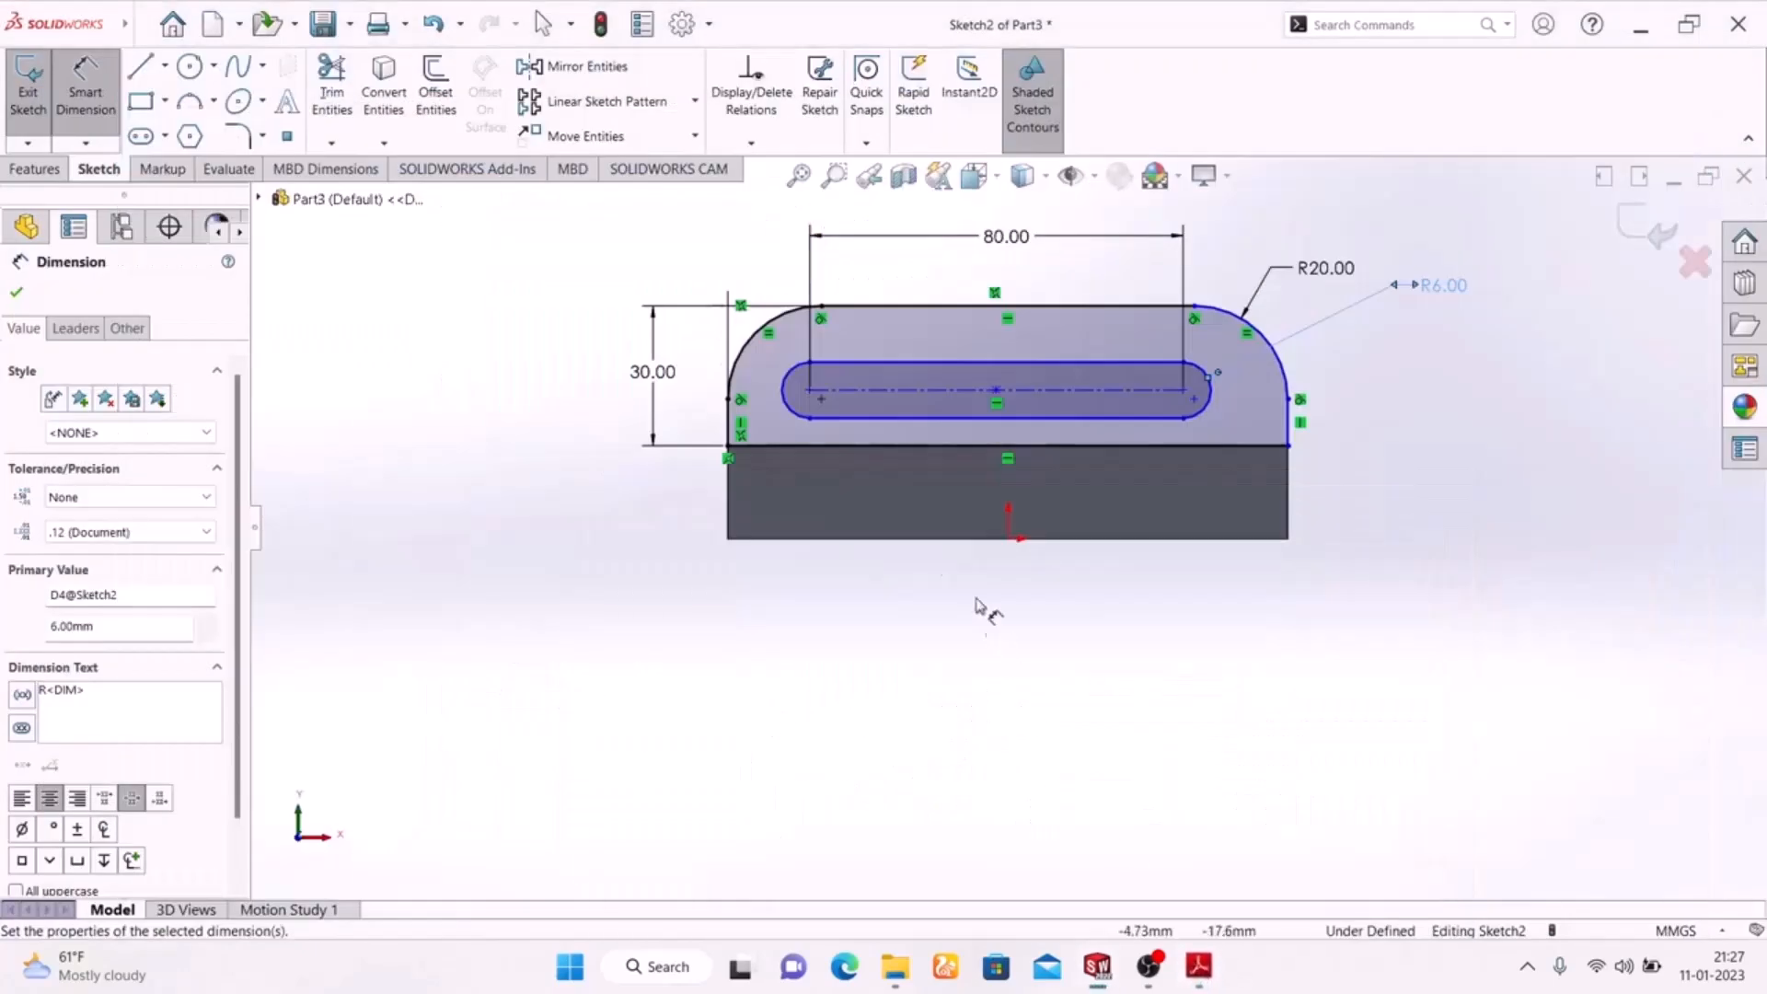
pyautogui.click(733, 425)
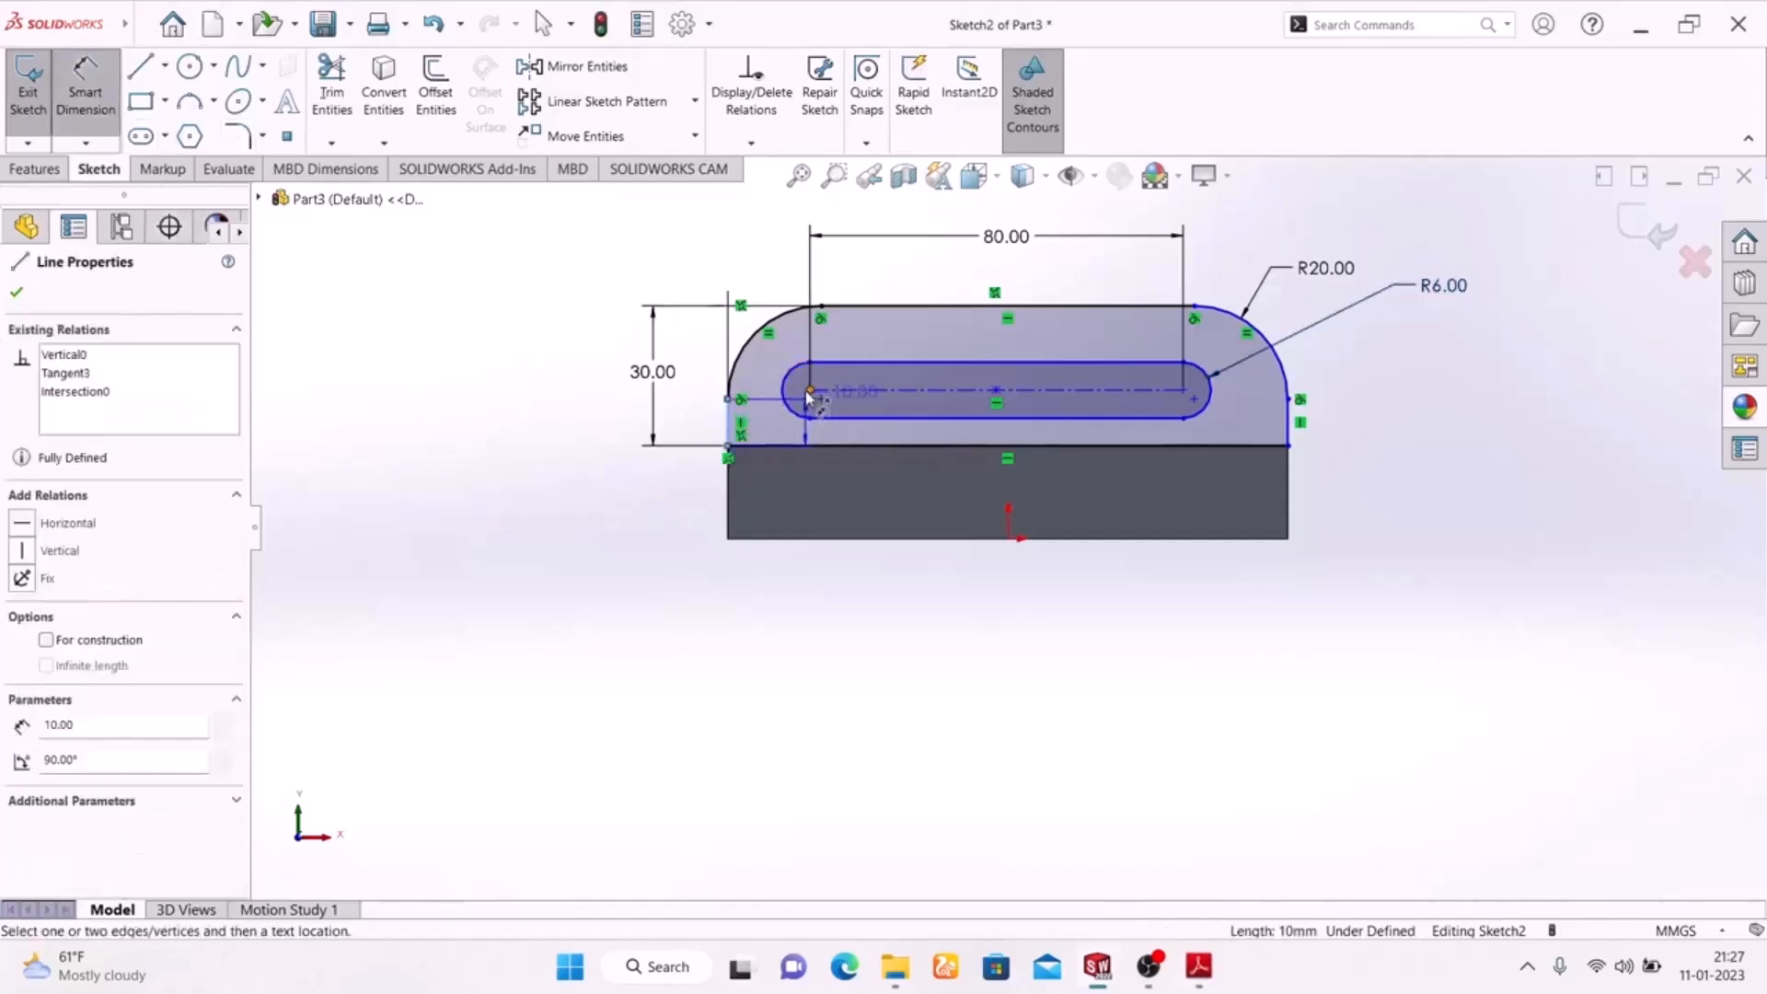
pyautogui.click(807, 391)
pyautogui.click(759, 250)
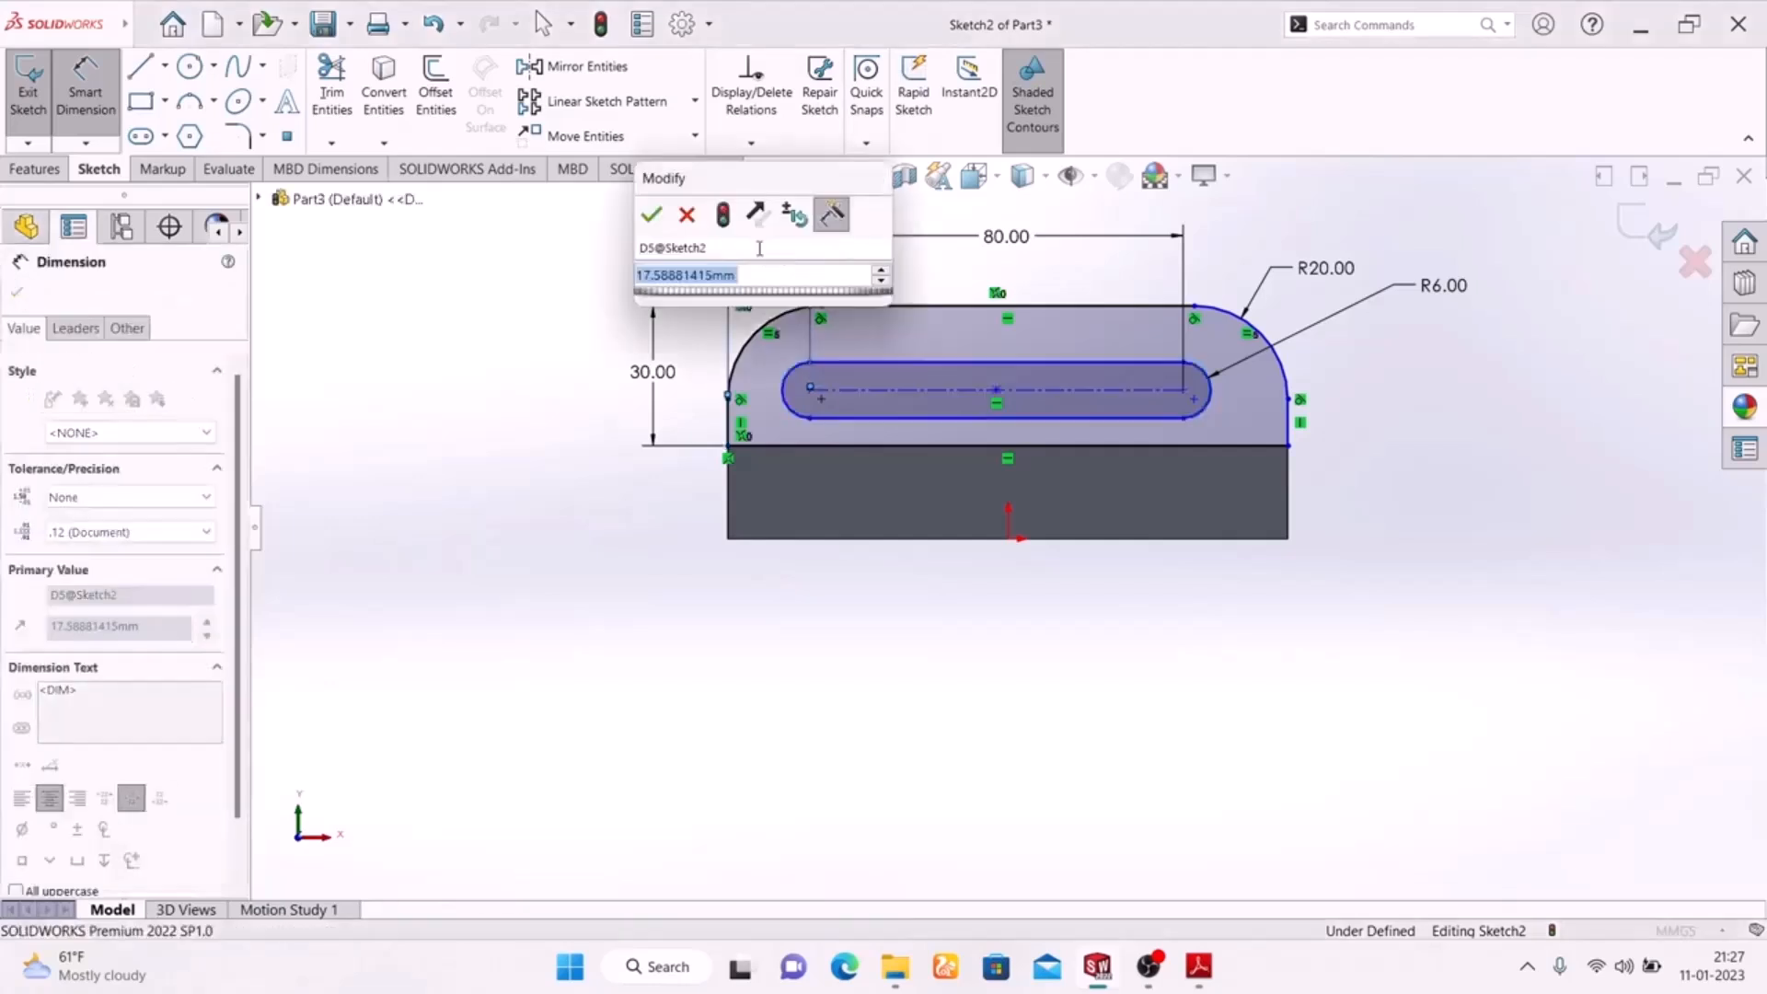
pyautogui.write('20')
pyautogui.press('Return')
pyautogui.moveTo(773, 261); pyautogui.dragTo(775, 237)
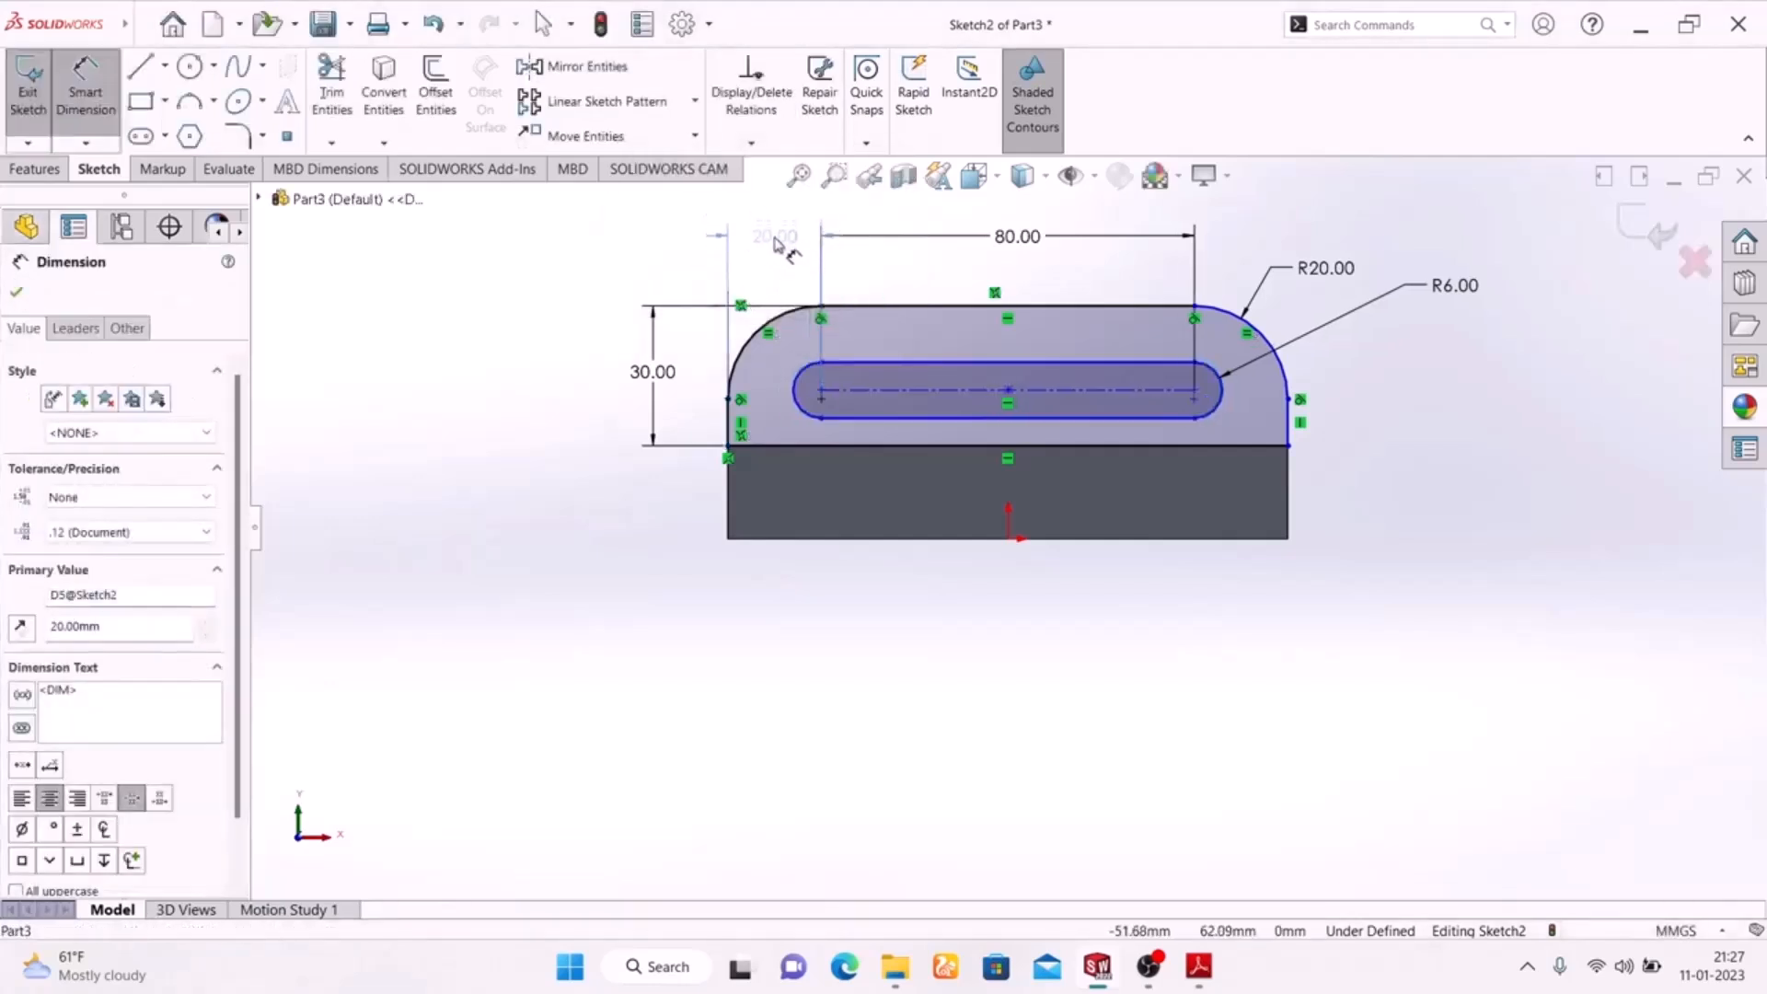
pyautogui.click(497, 442)
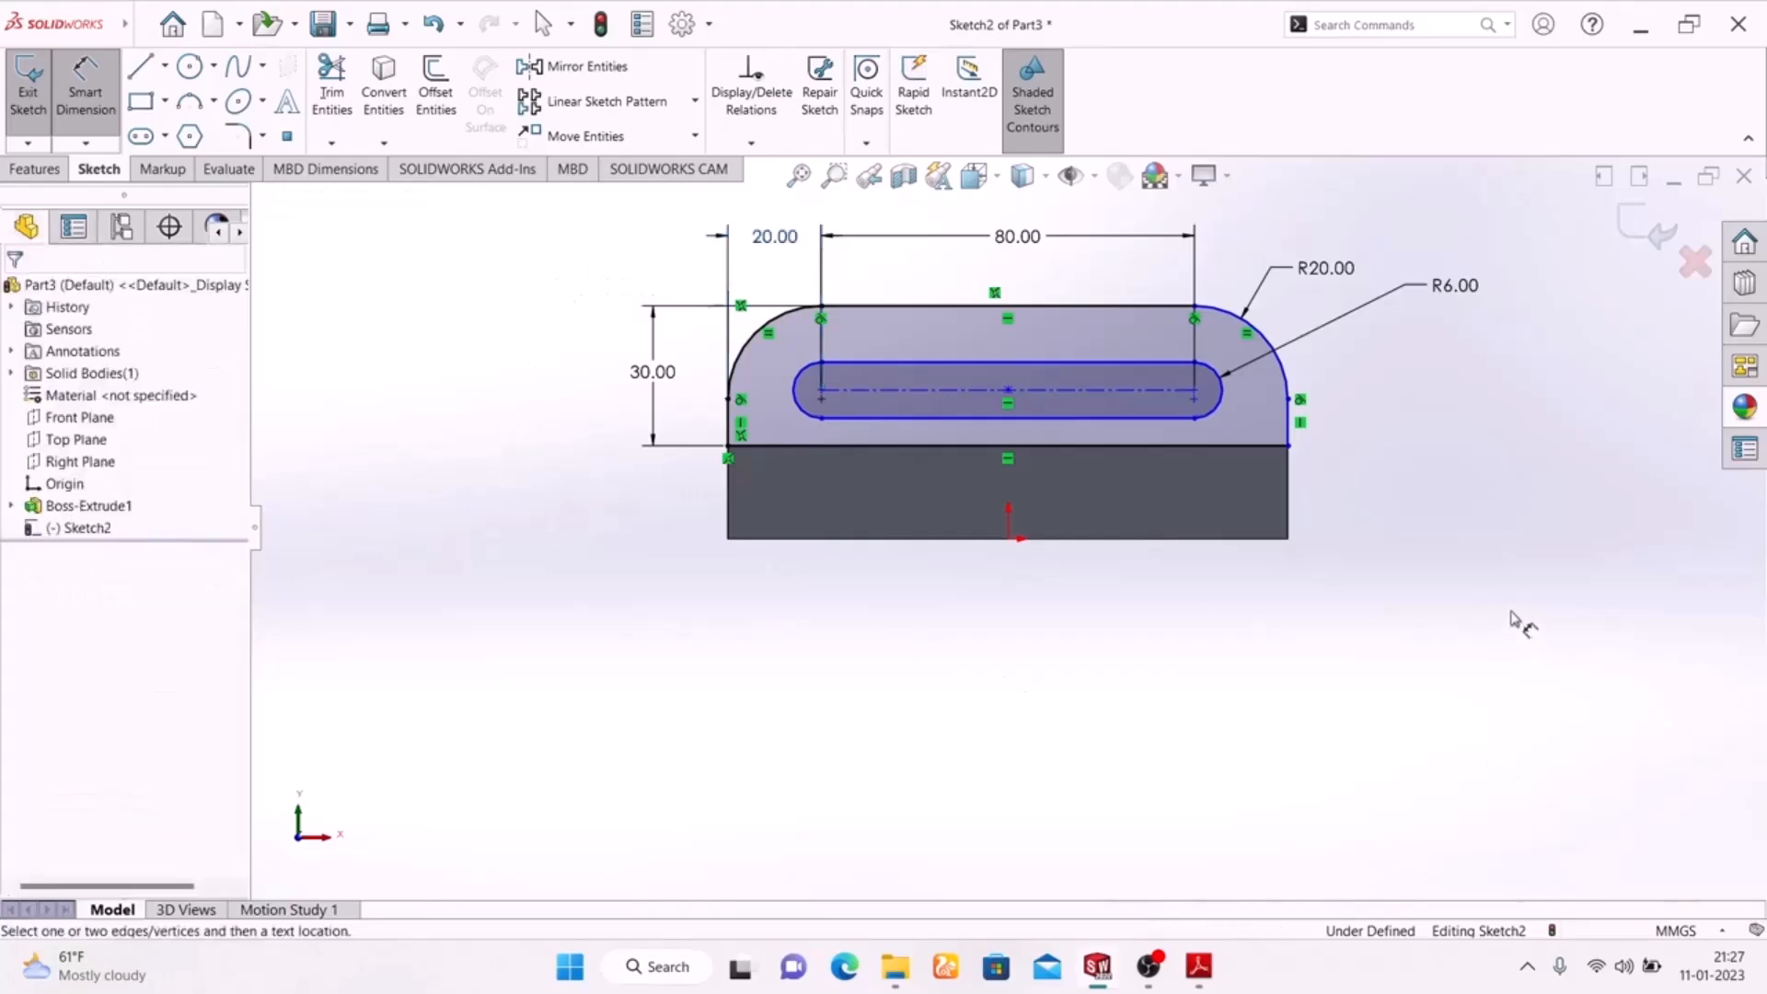
# Exit the flange sketch, show the part in isometric view, and check the flange's thickness in the Adobe Reader drawing.
pyautogui.click(1197, 966)
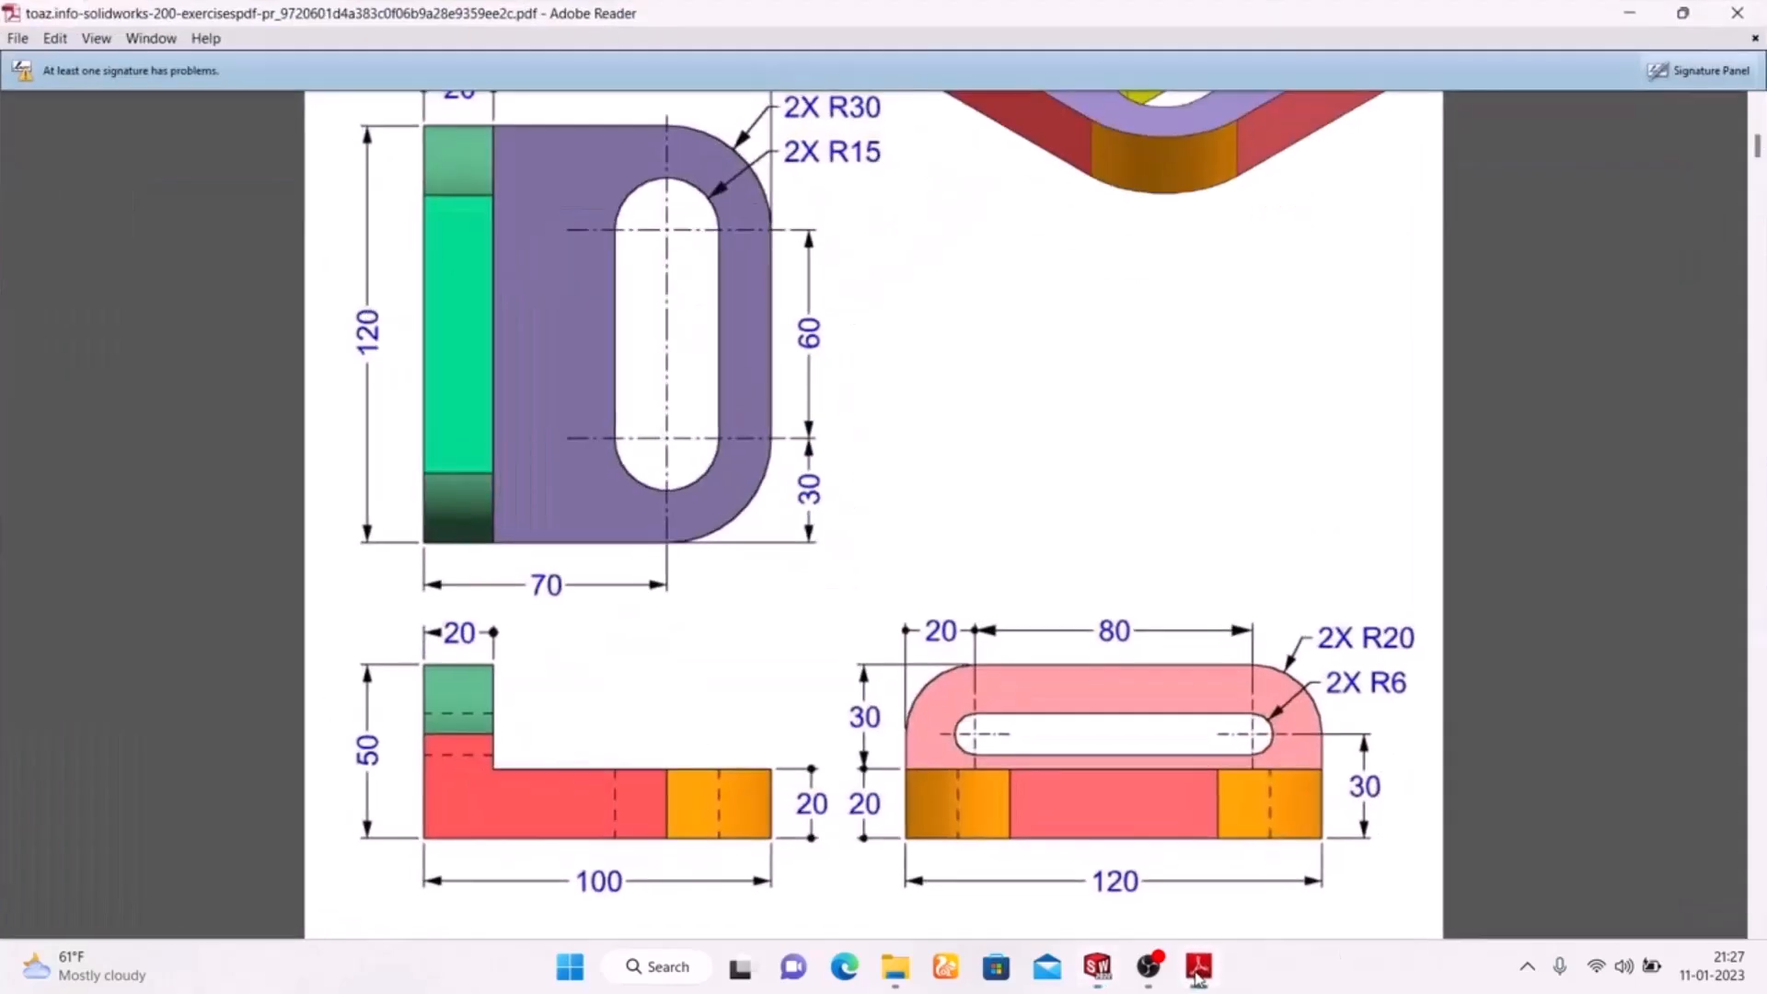
pyautogui.click(1196, 970)
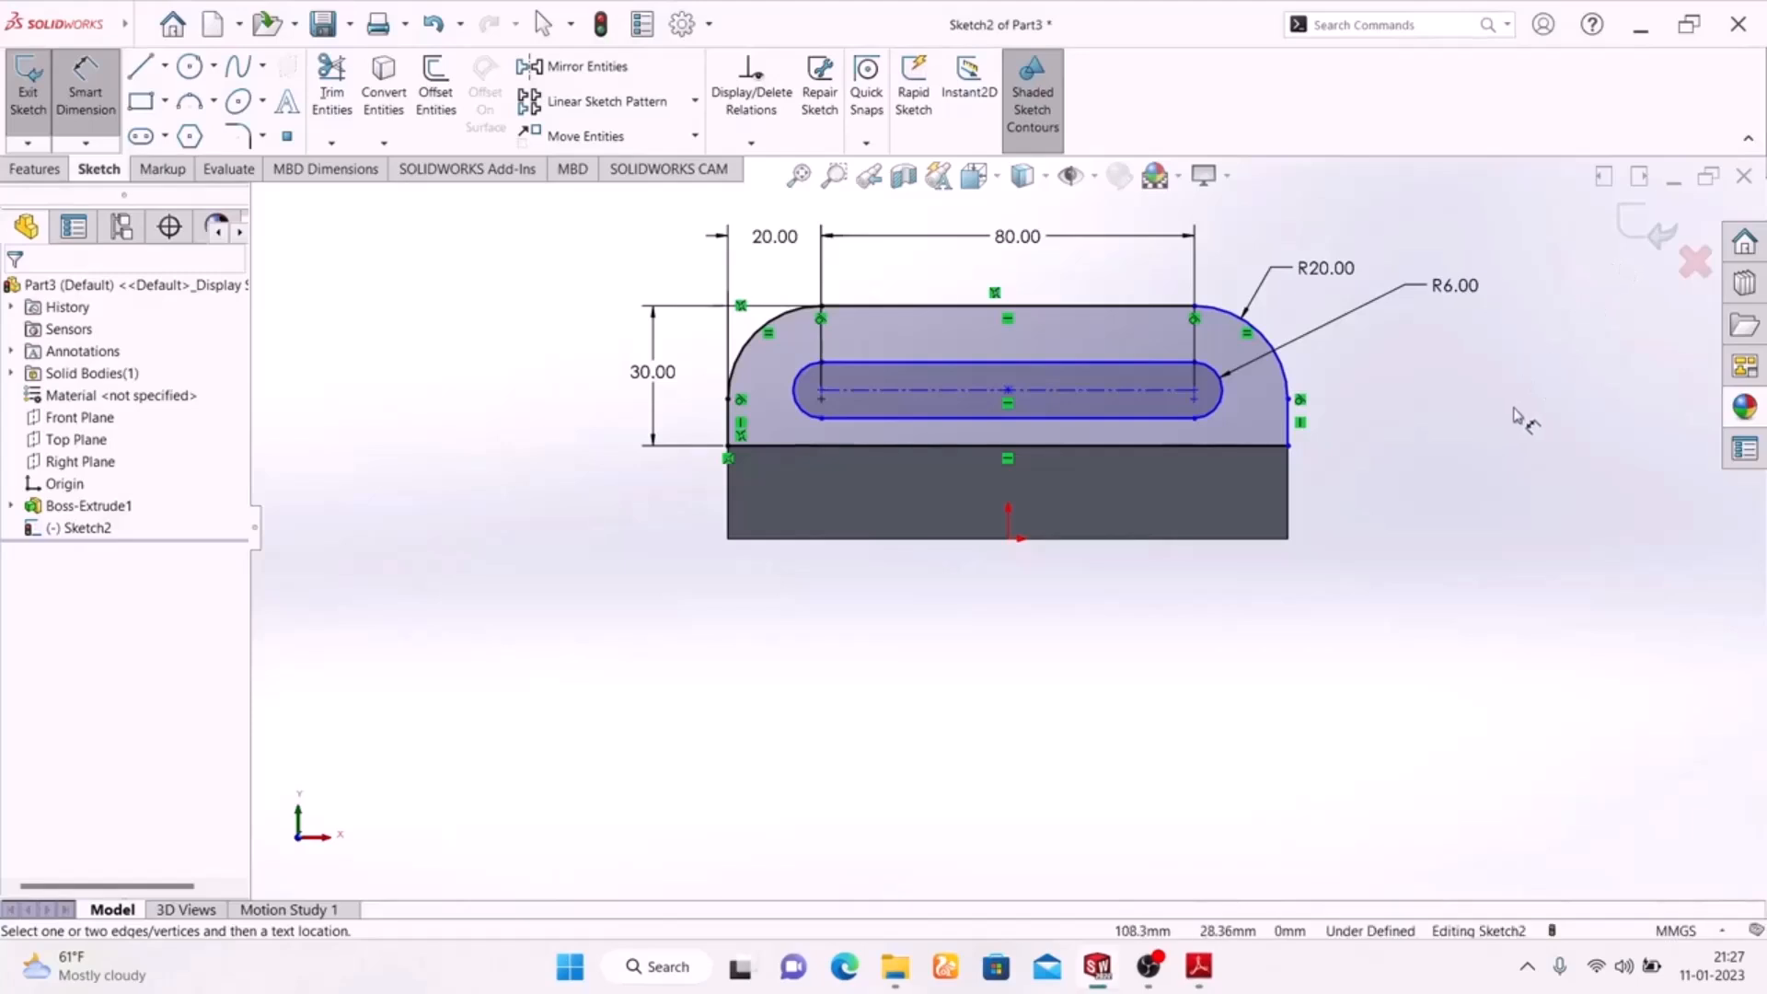
pyautogui.click(1645, 227)
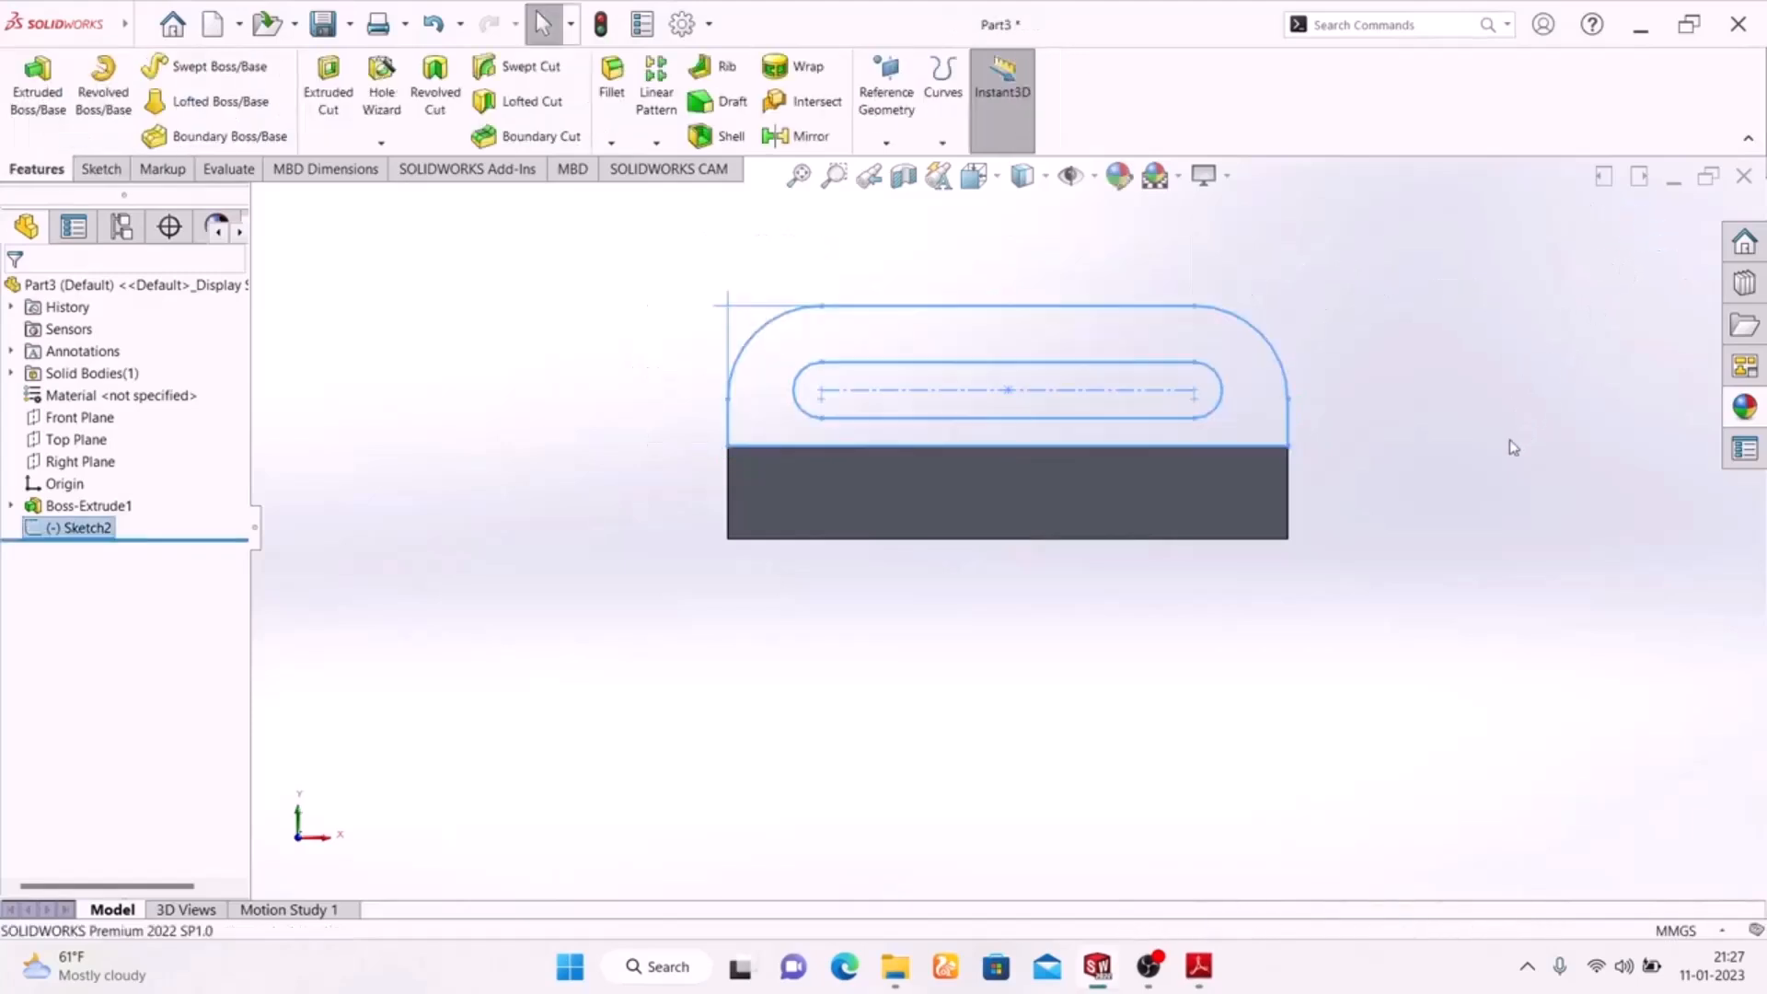
pyautogui.press('space')
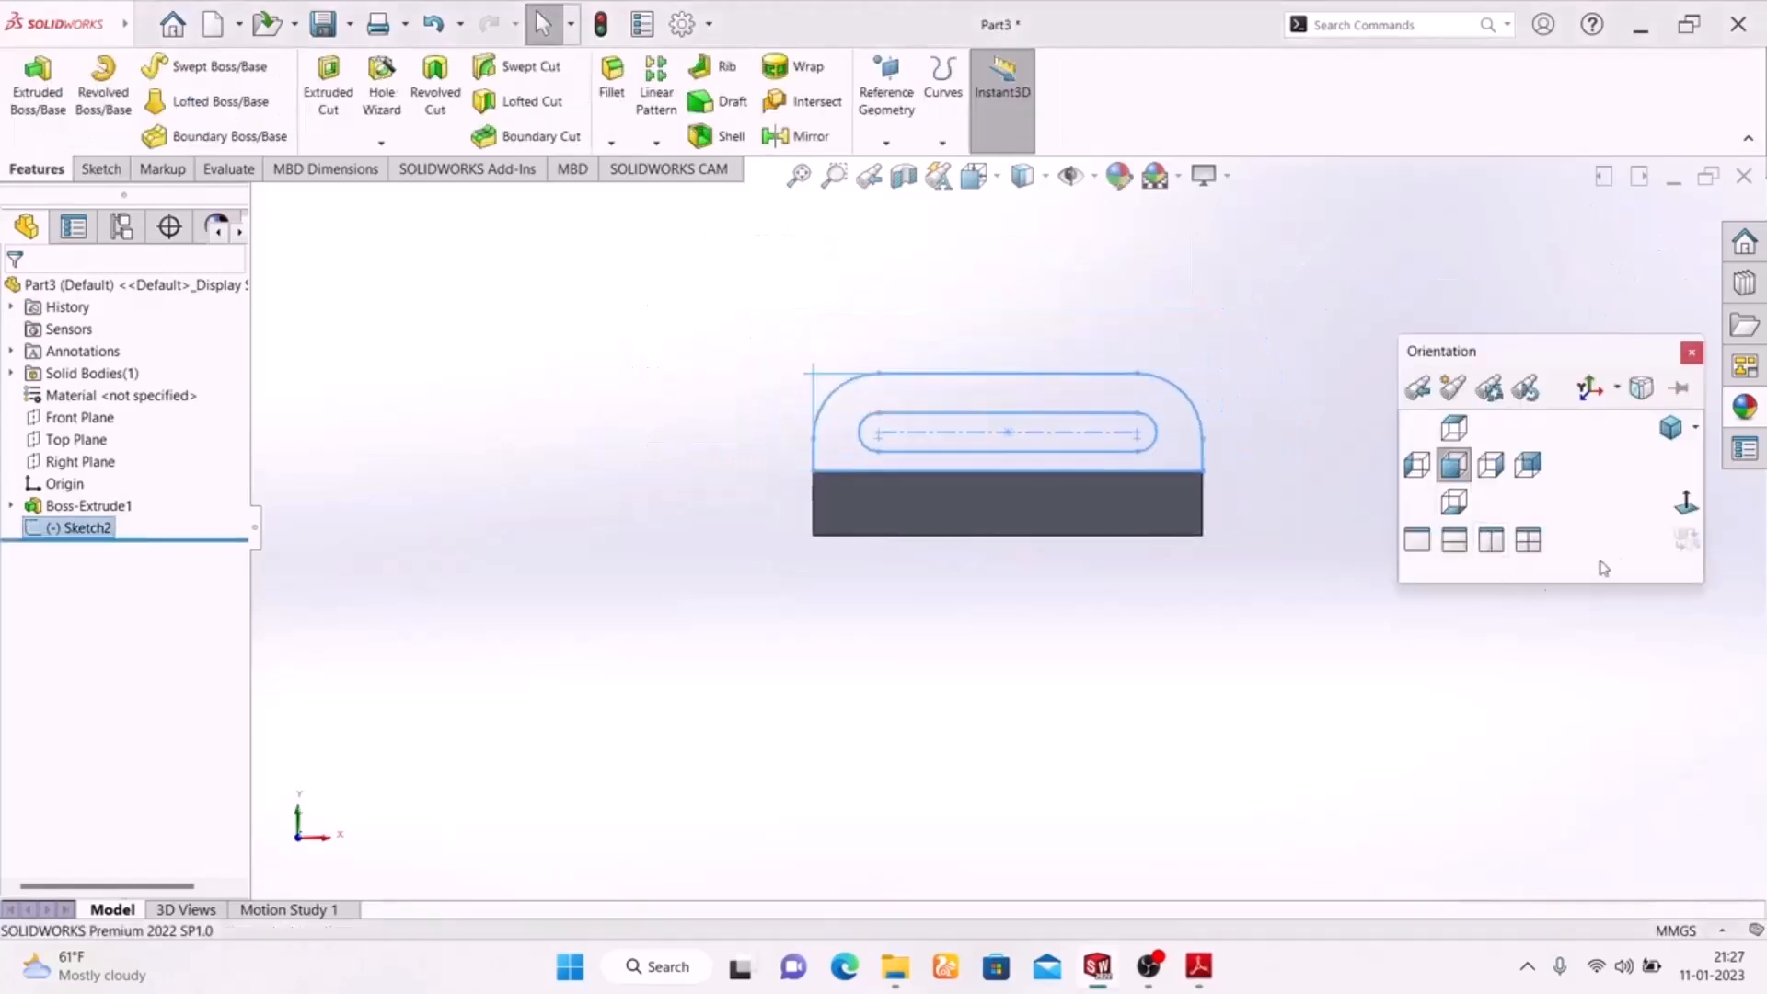
pyautogui.click(1676, 440)
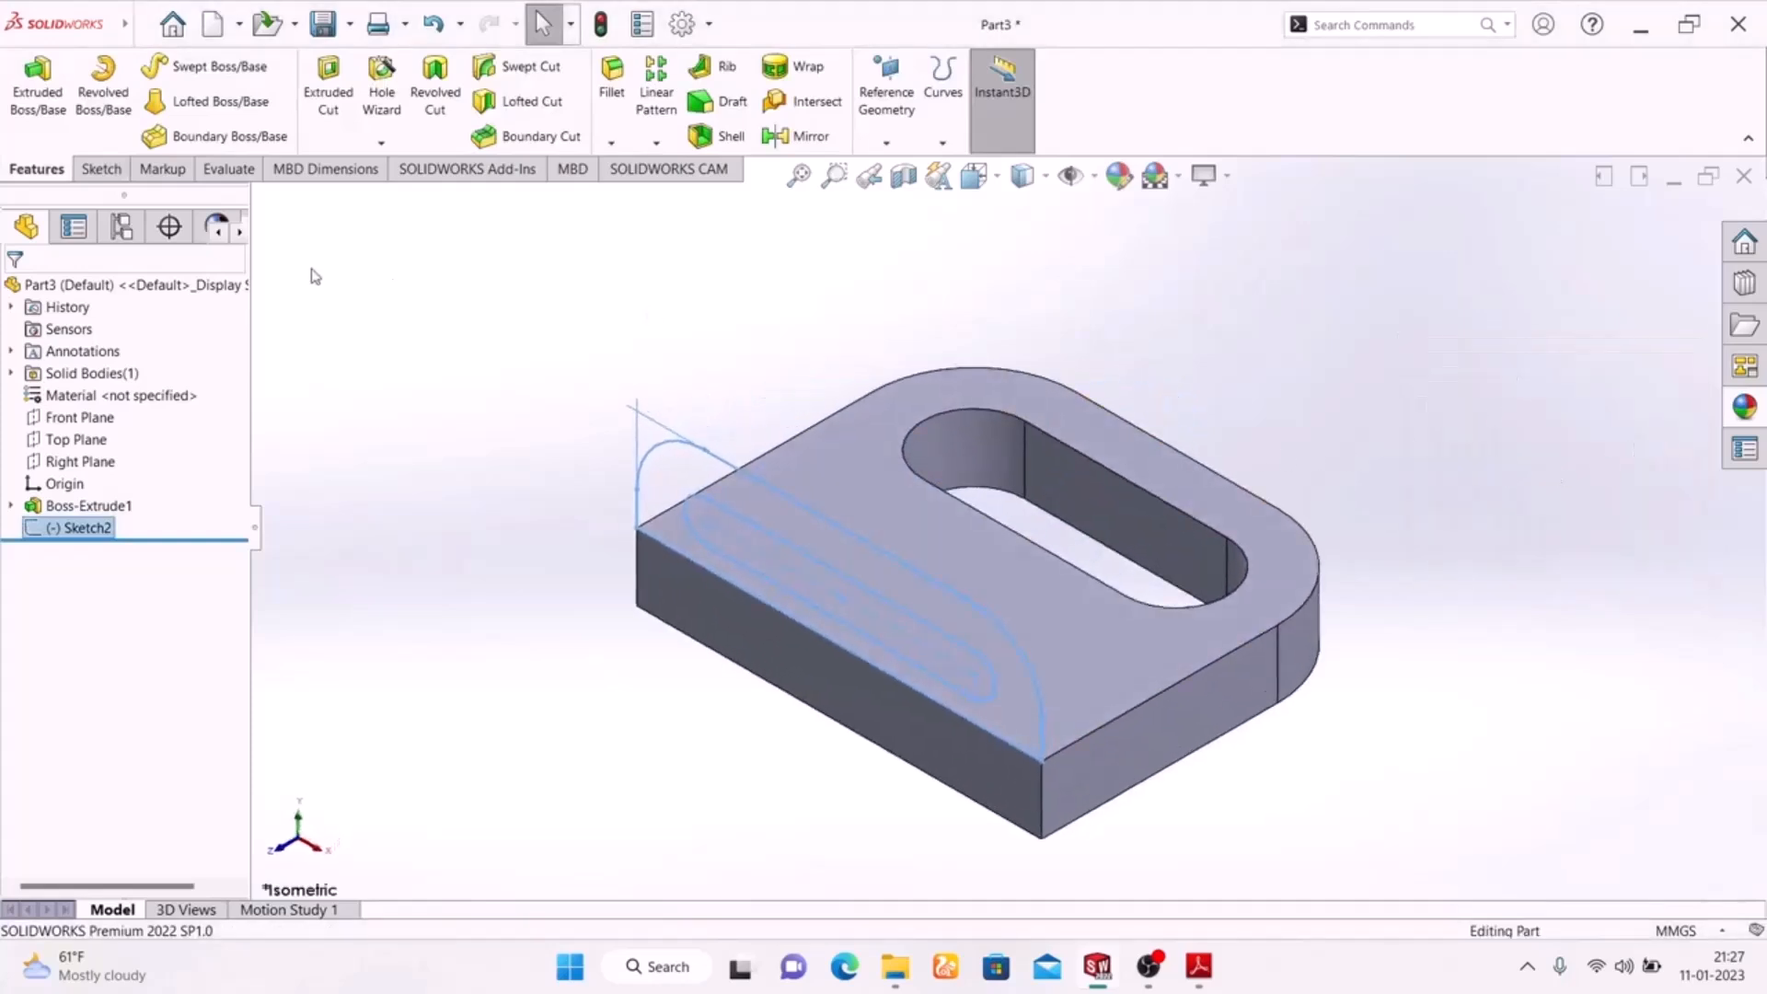
pyautogui.click(1189, 971)
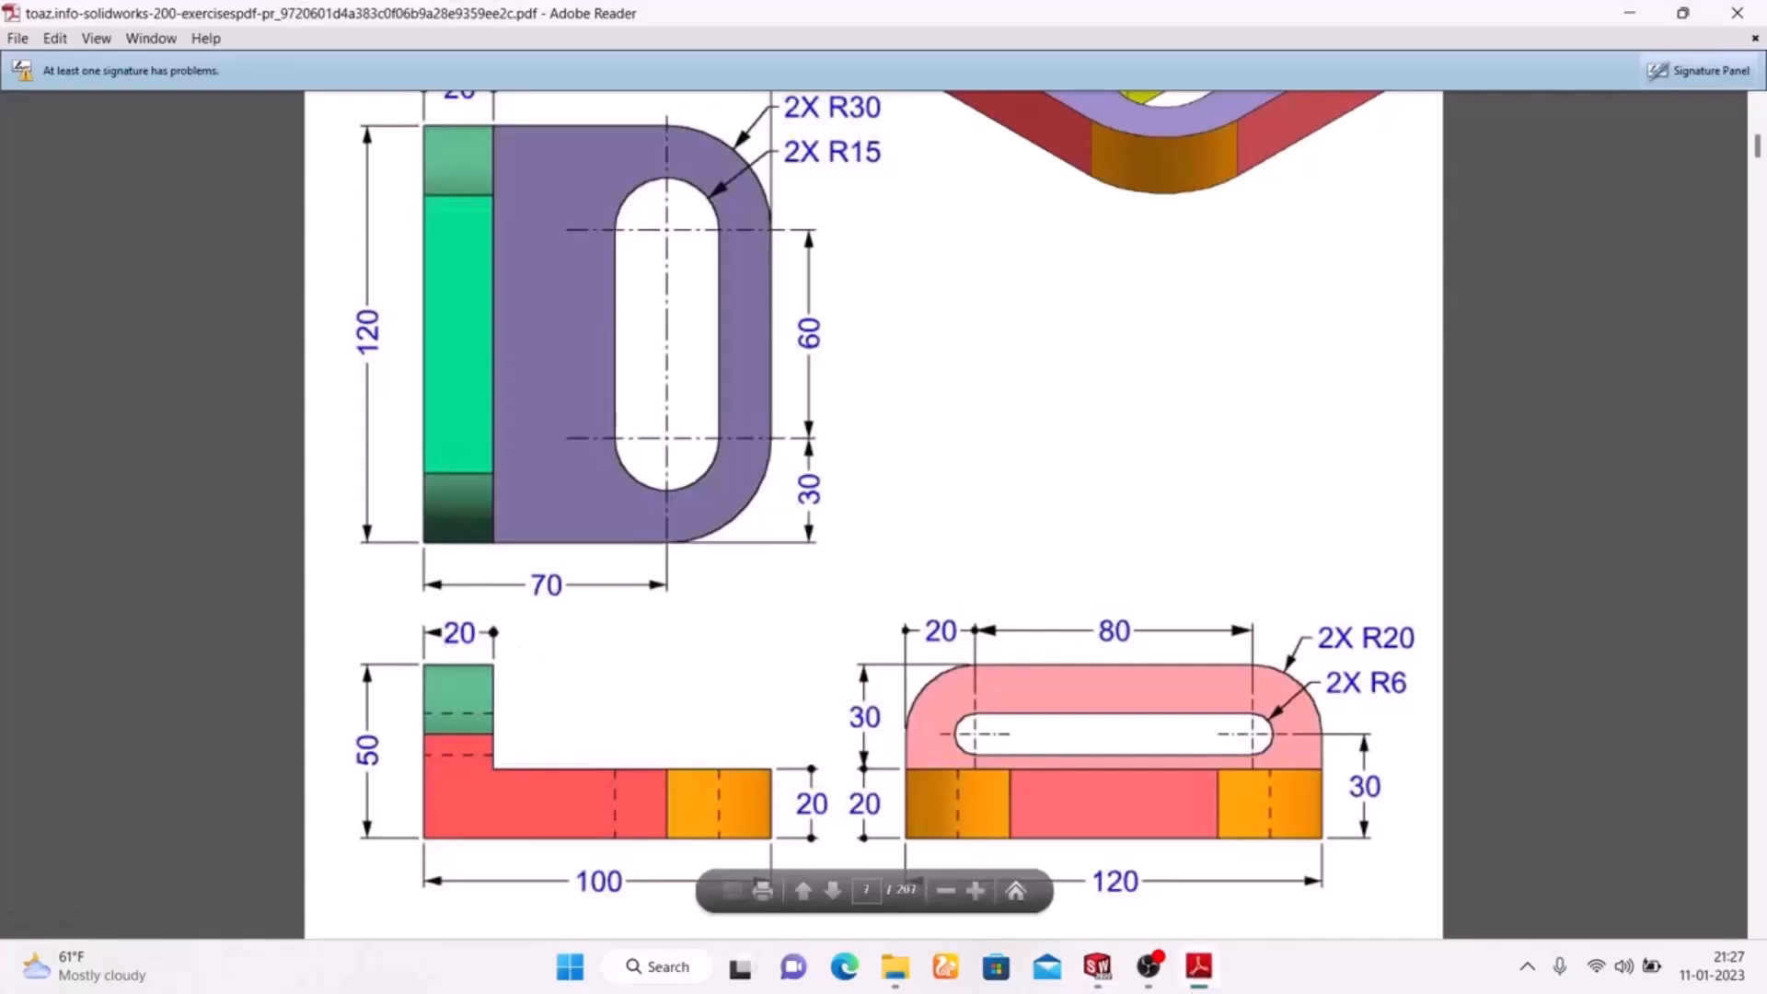
pyautogui.click(1194, 973)
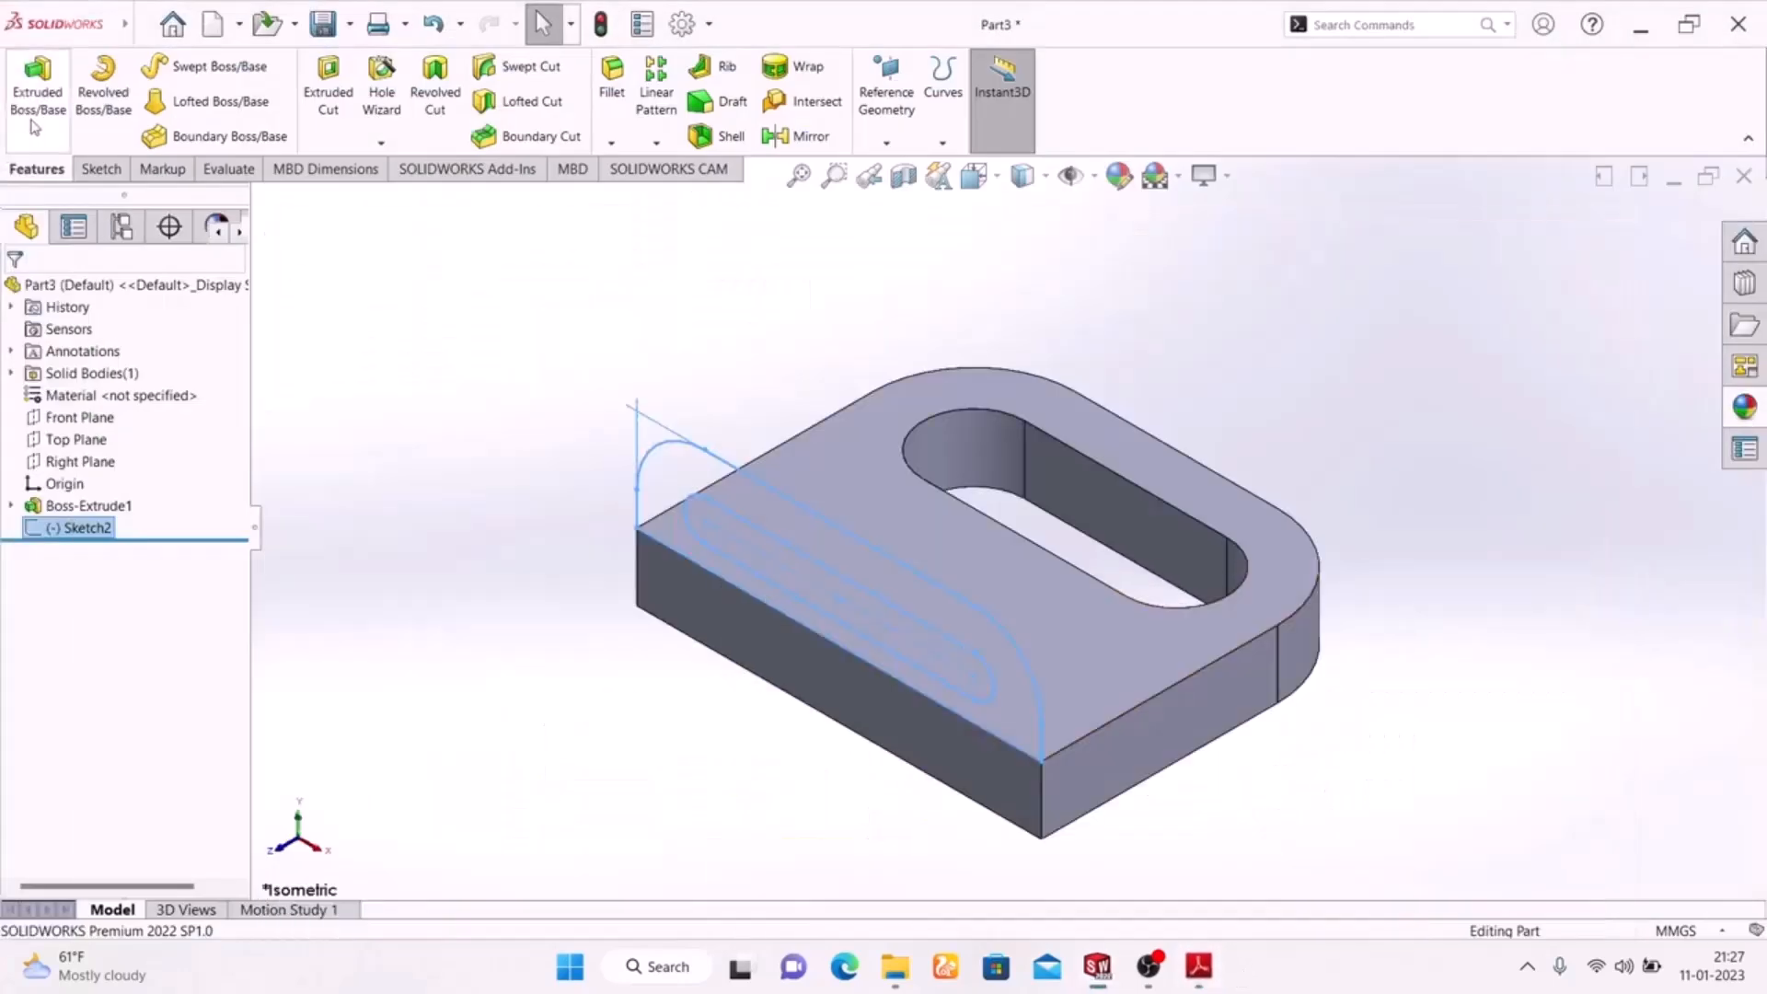
# Extrude the flange sketch 20 mm with its direction reversed over the base plate, and compare the part with the coloured view in Adobe Reader.
pyautogui.click(17, 121)
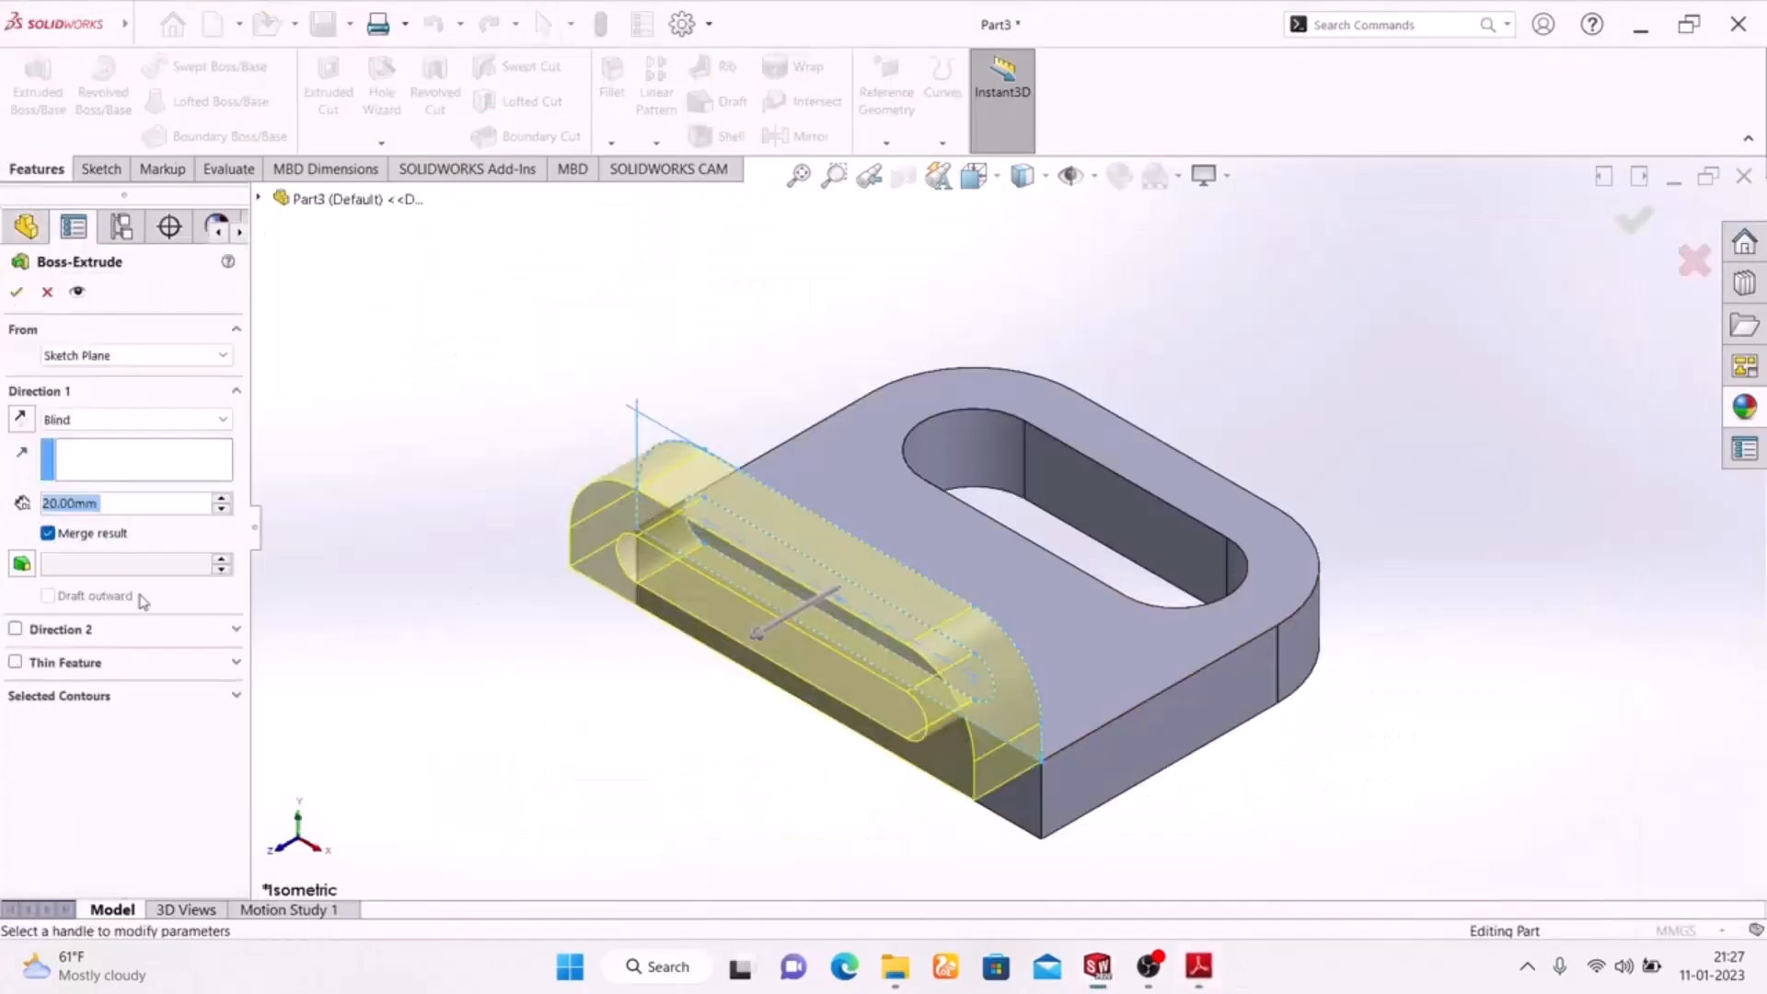
pyautogui.click(23, 419)
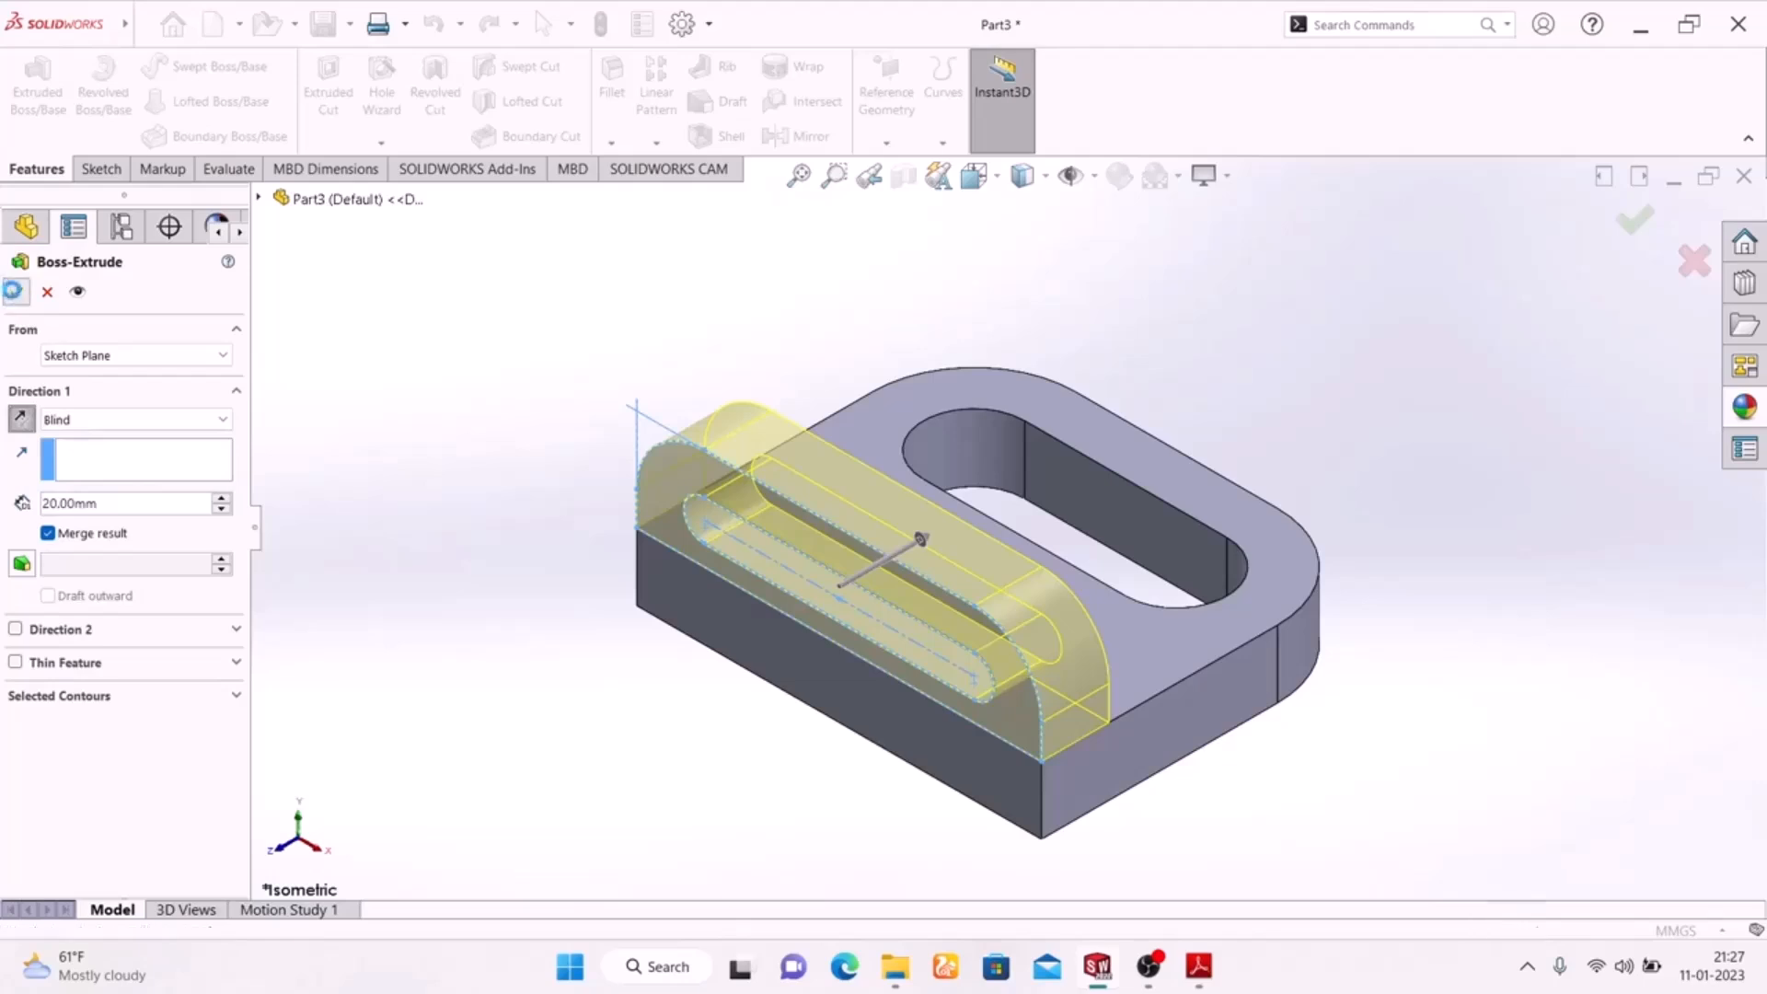
pyautogui.click(13, 291)
pyautogui.moveTo(470, 642); pyautogui.dragTo(686, 816, button='middle')
pyautogui.click(1198, 966)
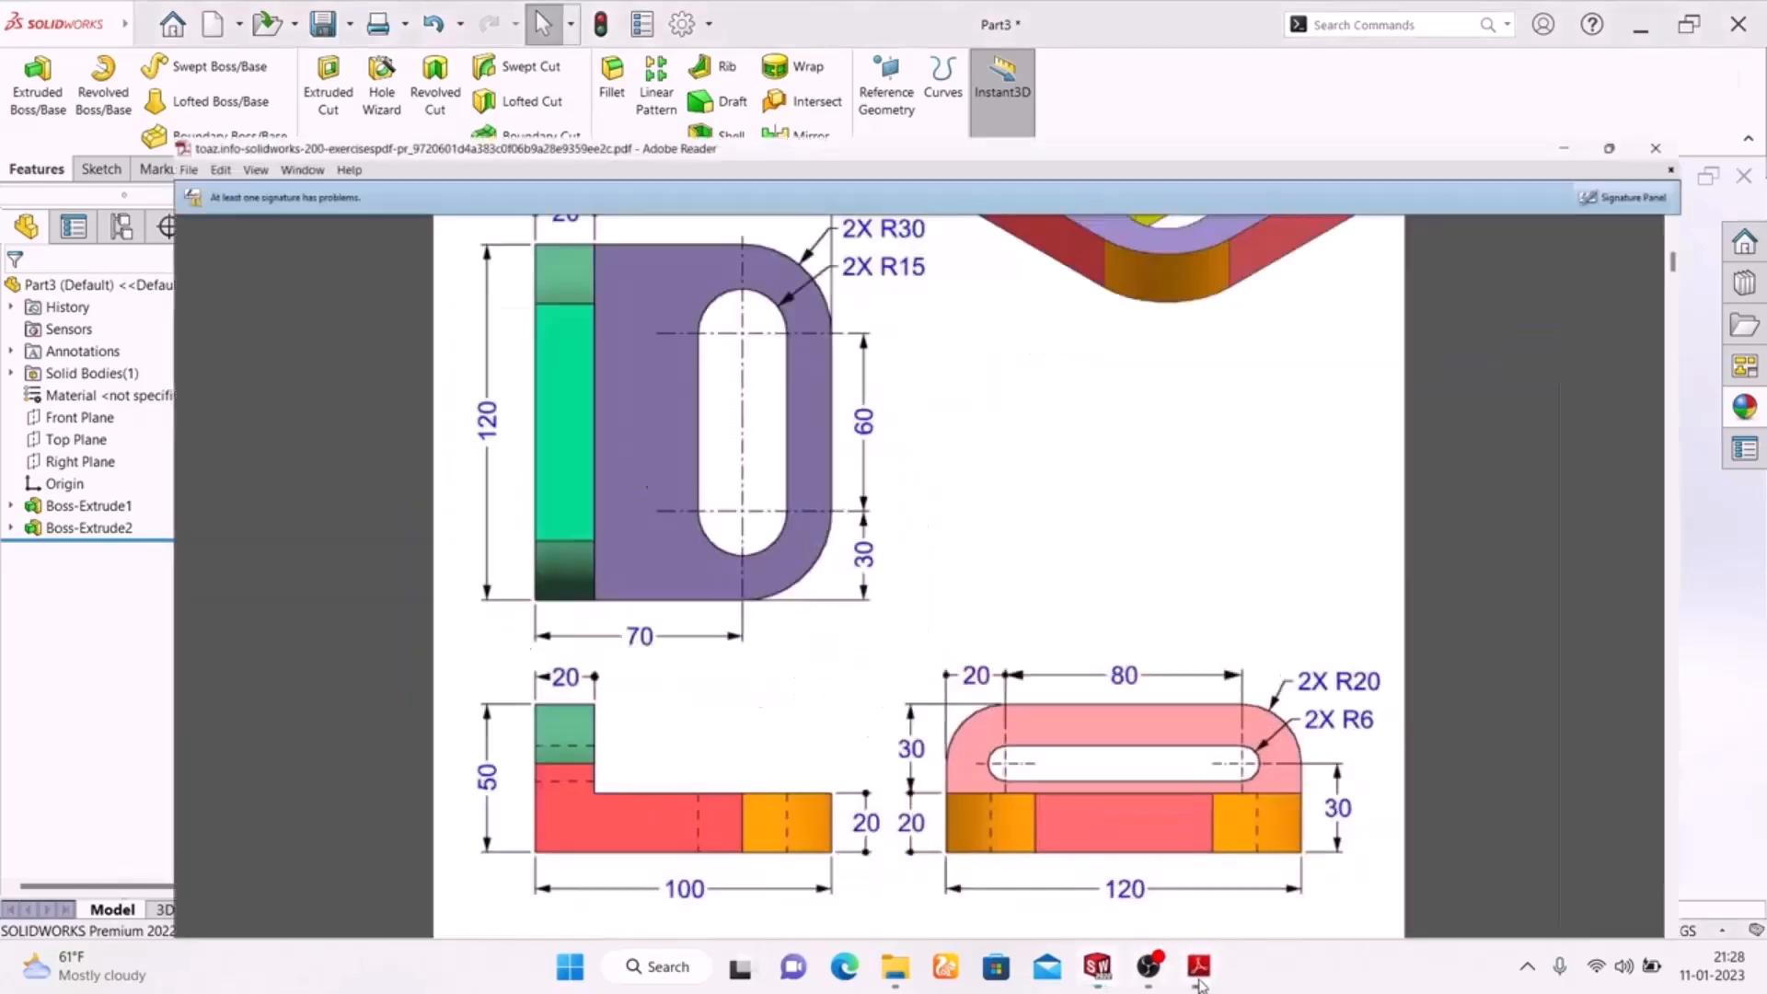
pyautogui.scroll(3, 1038, 492)
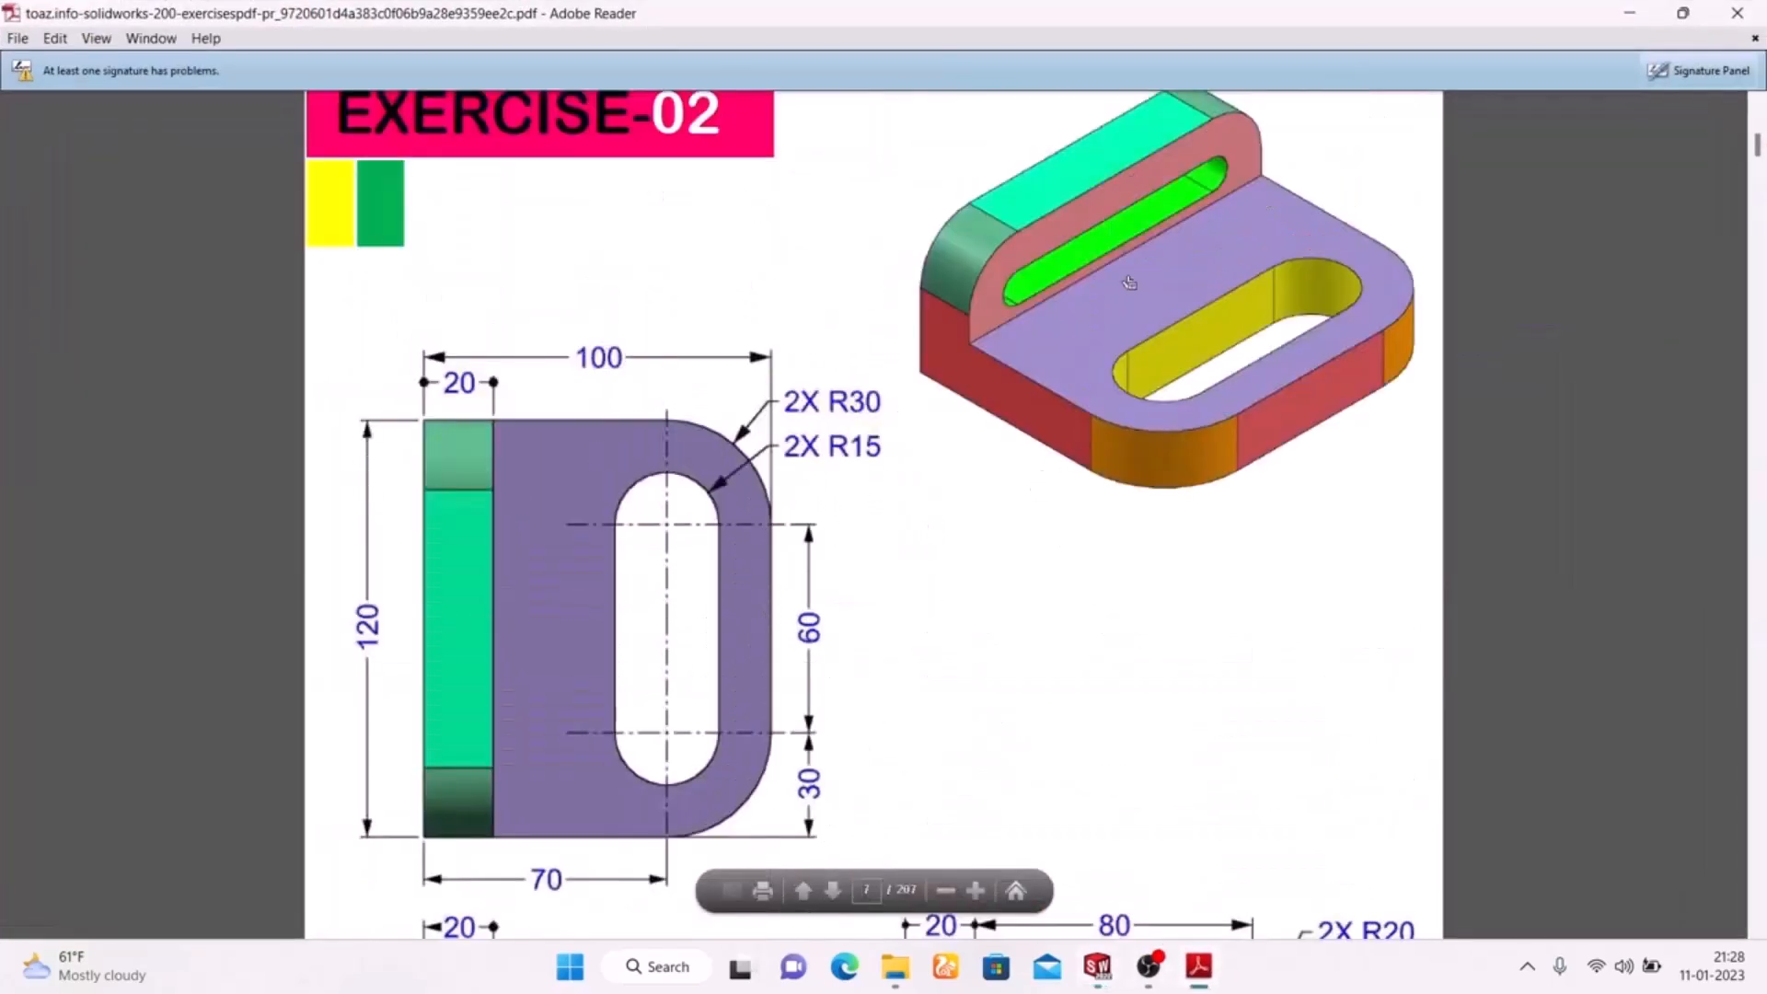
pyautogui.click(1198, 966)
pyautogui.click(1119, 175)
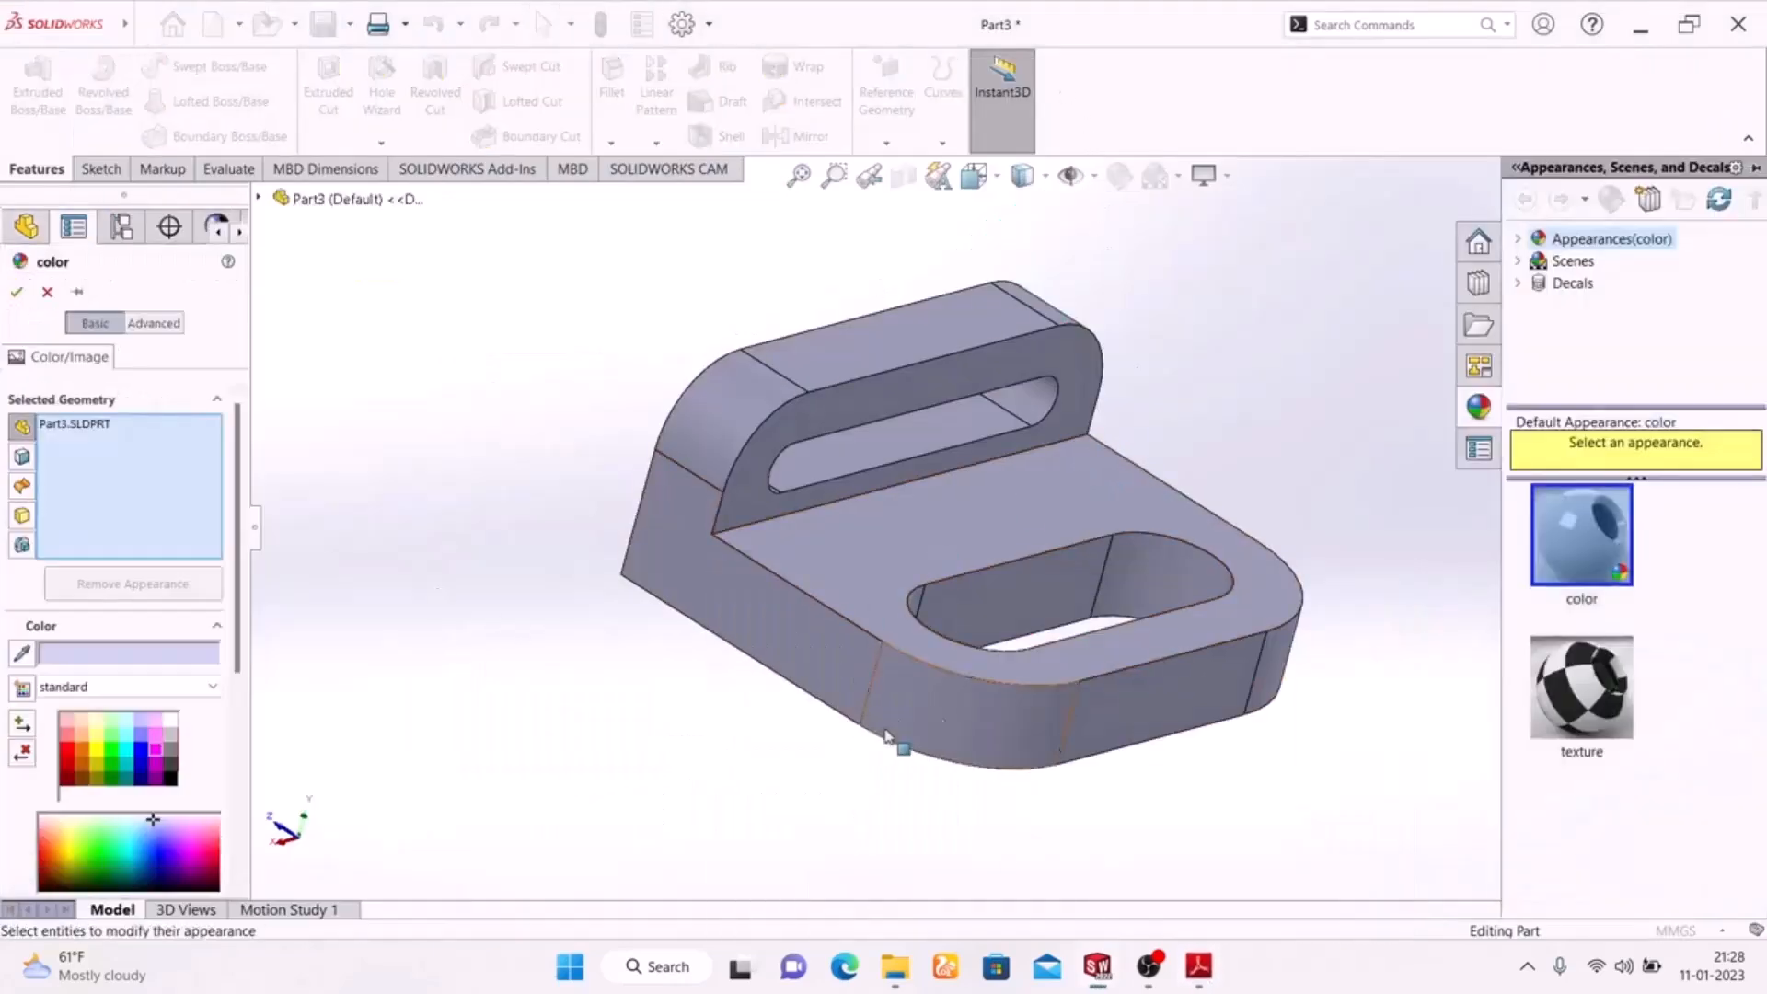
pyautogui.click(1026, 594)
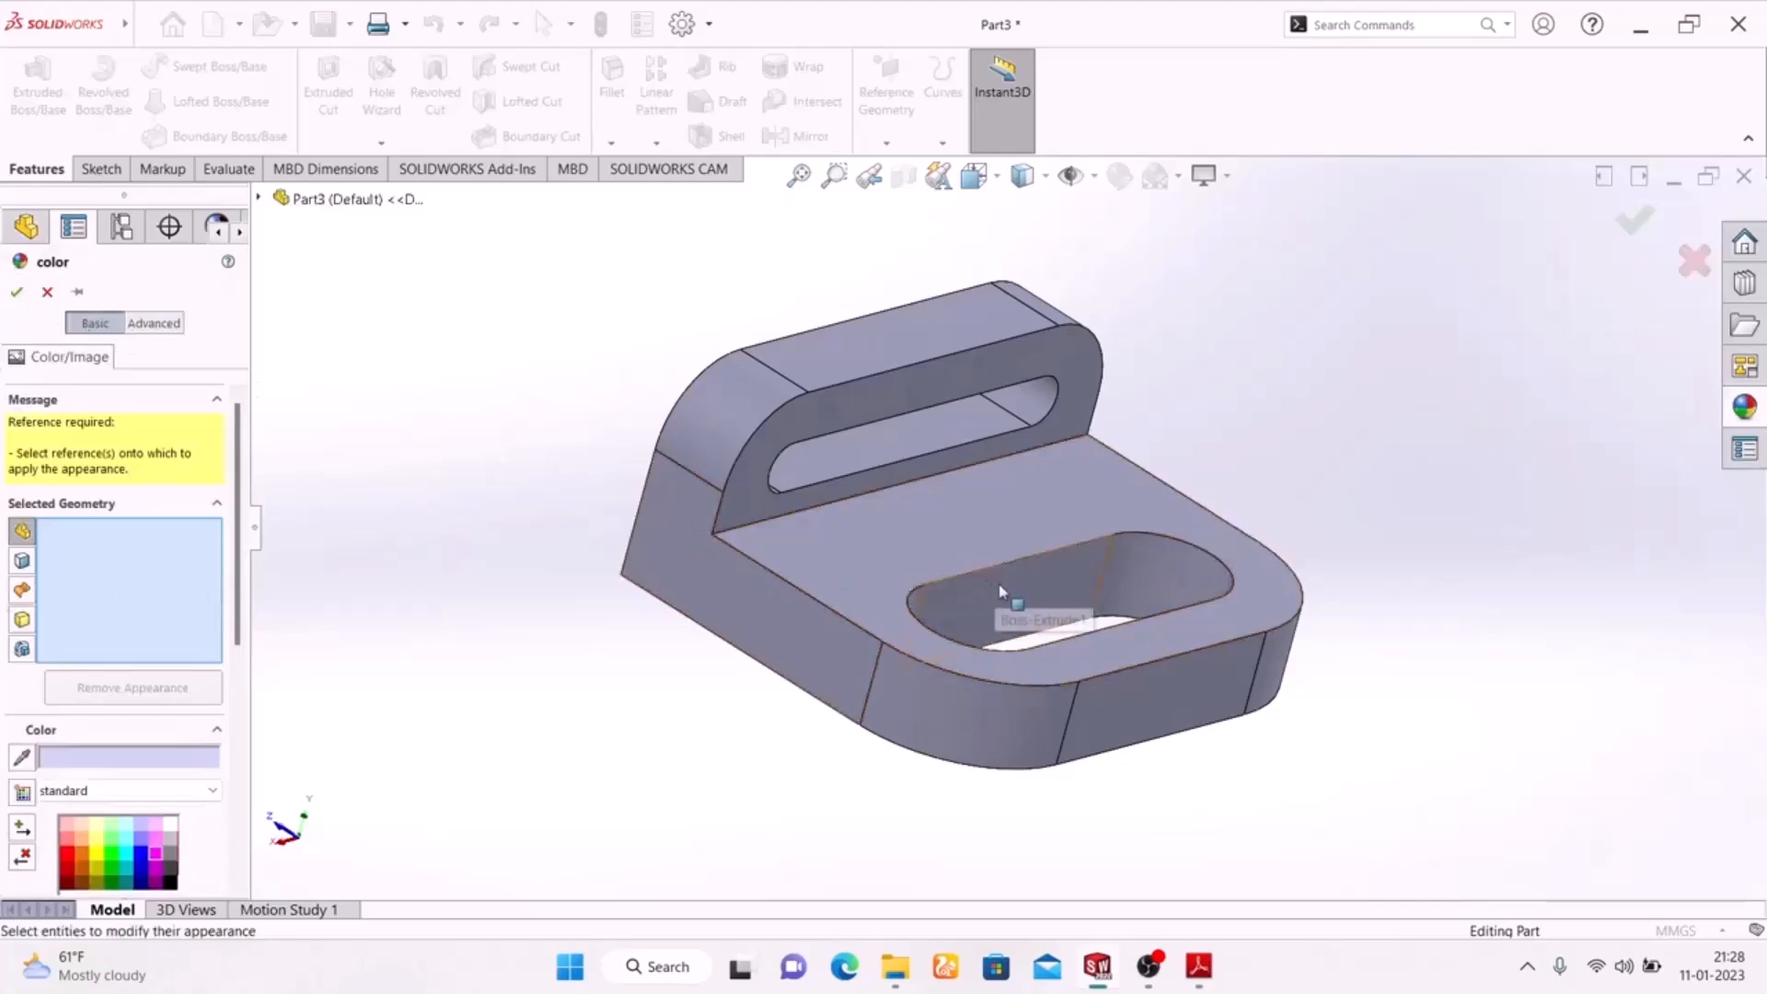
pyautogui.click(1013, 608)
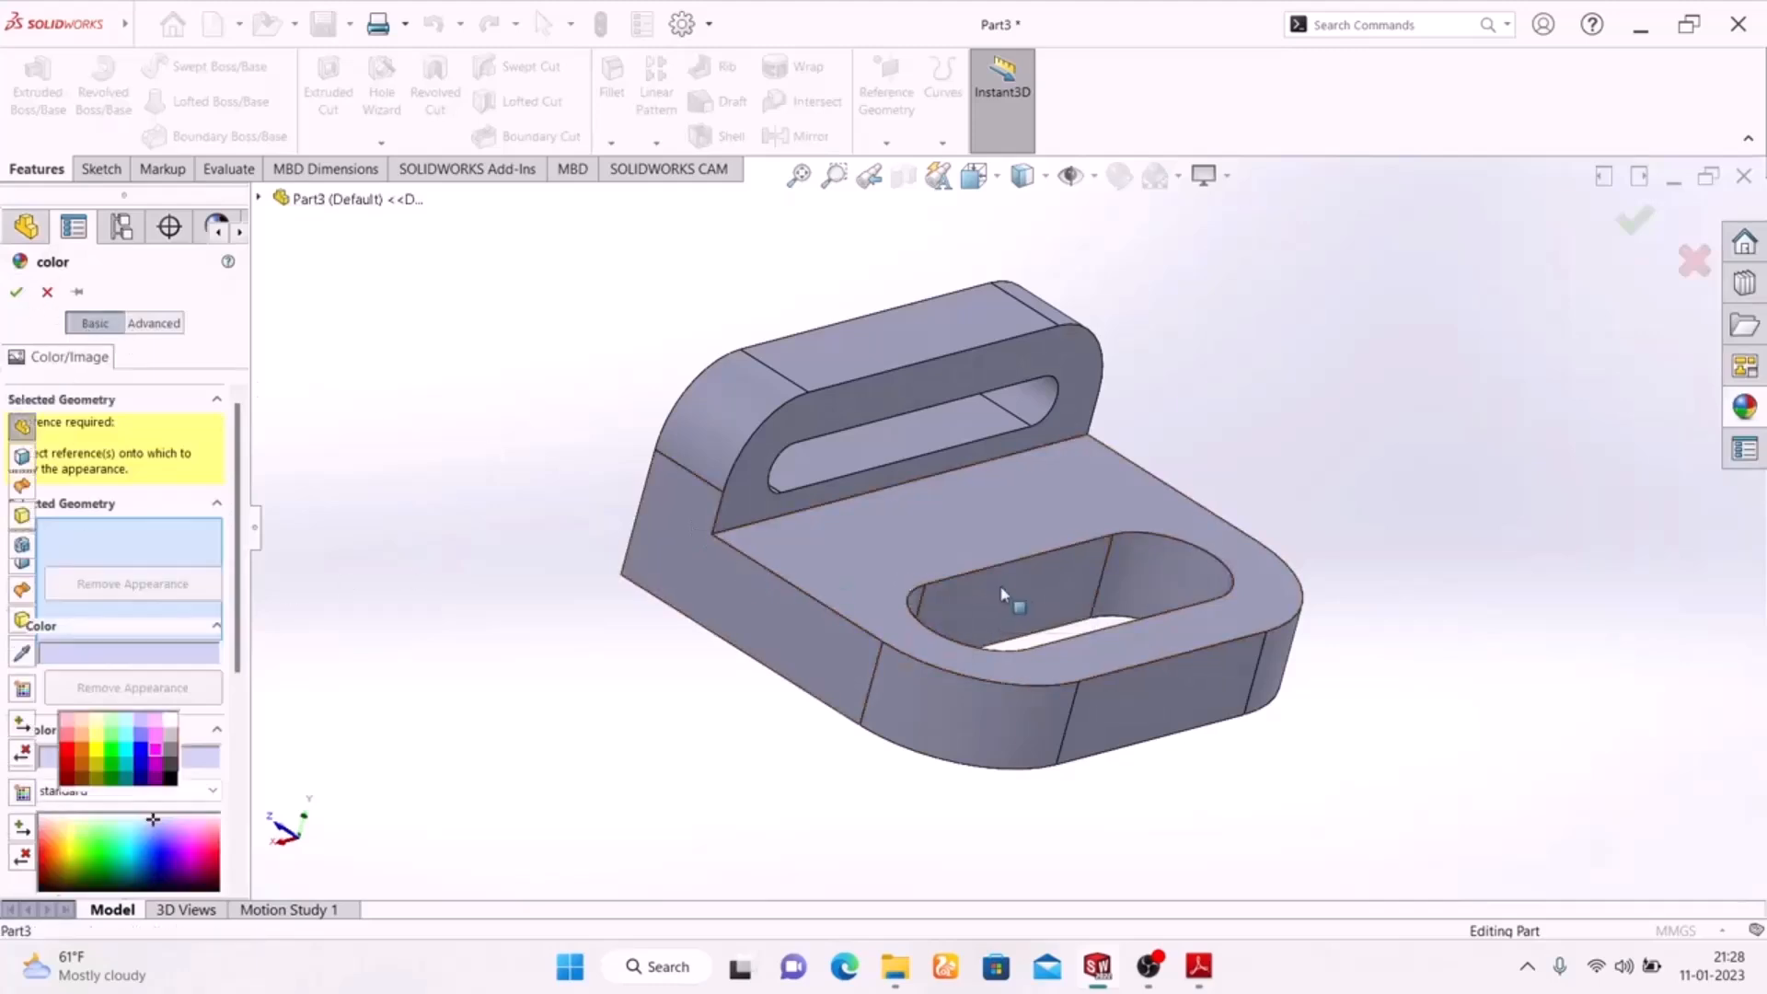
pyautogui.click(1175, 577)
pyautogui.moveTo(543, 620); pyautogui.dragTo(1024, 575, button='middle')
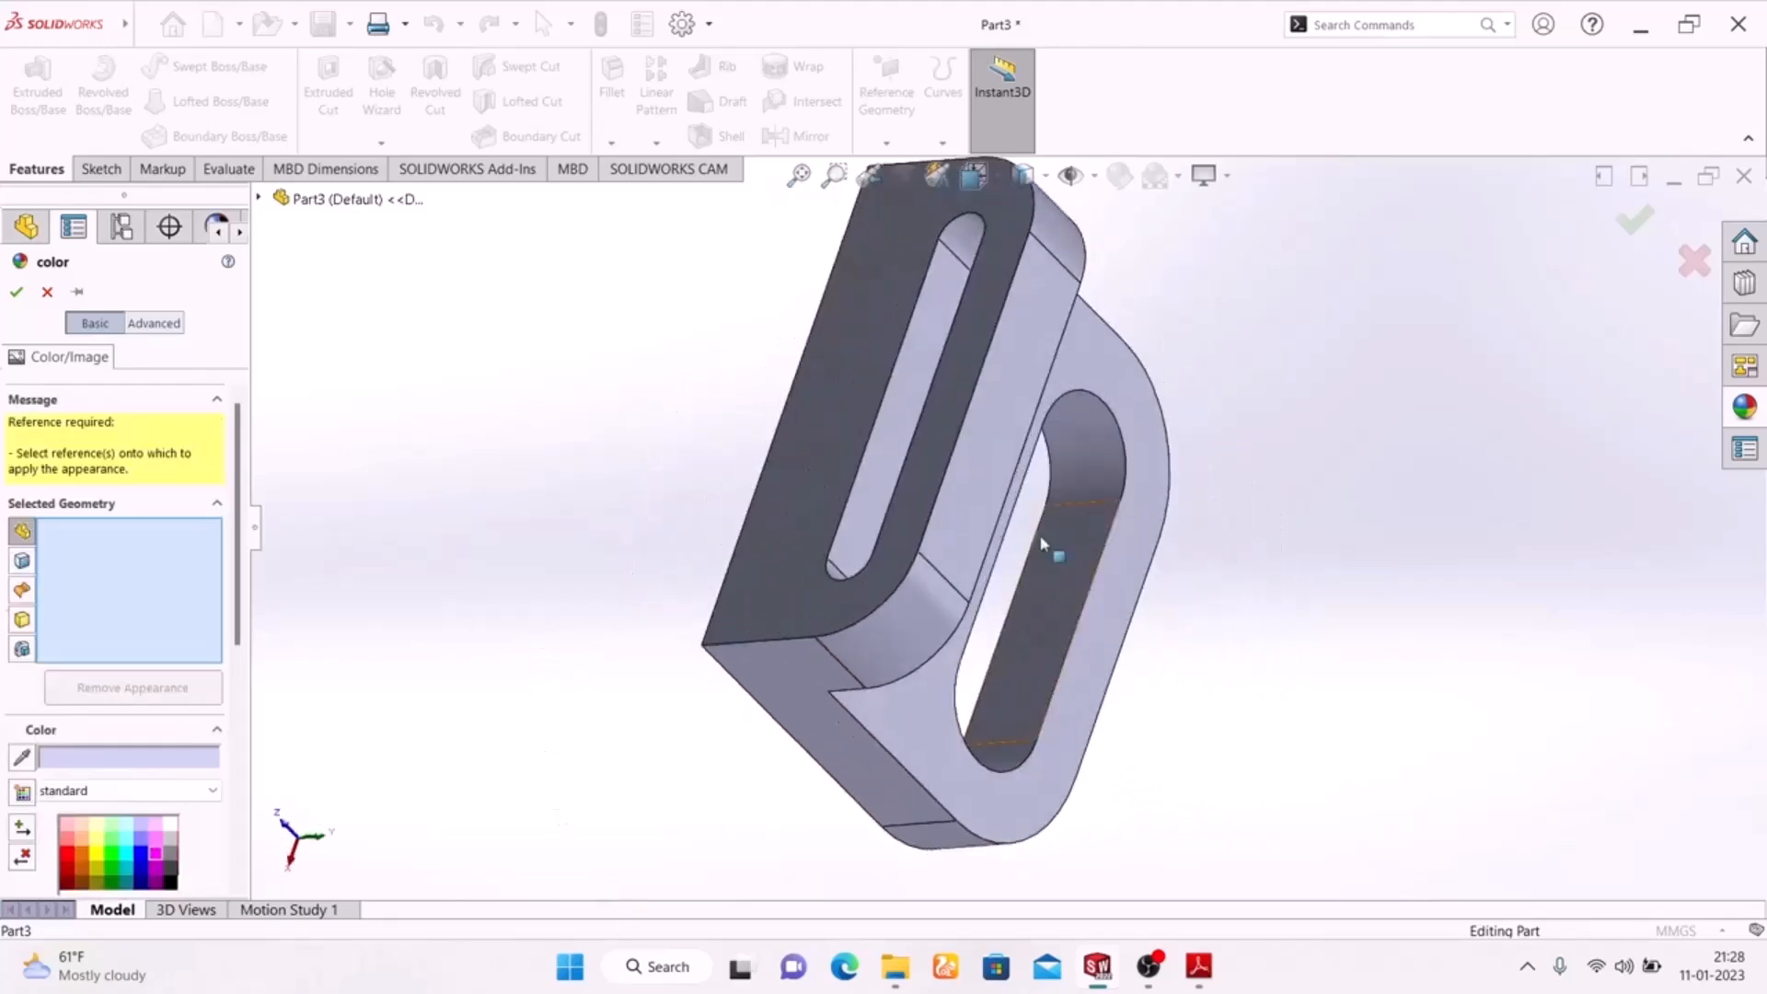
pyautogui.scroll(-2, 1044, 579)
pyautogui.click(1068, 626)
pyautogui.scroll(-2, 948, 874)
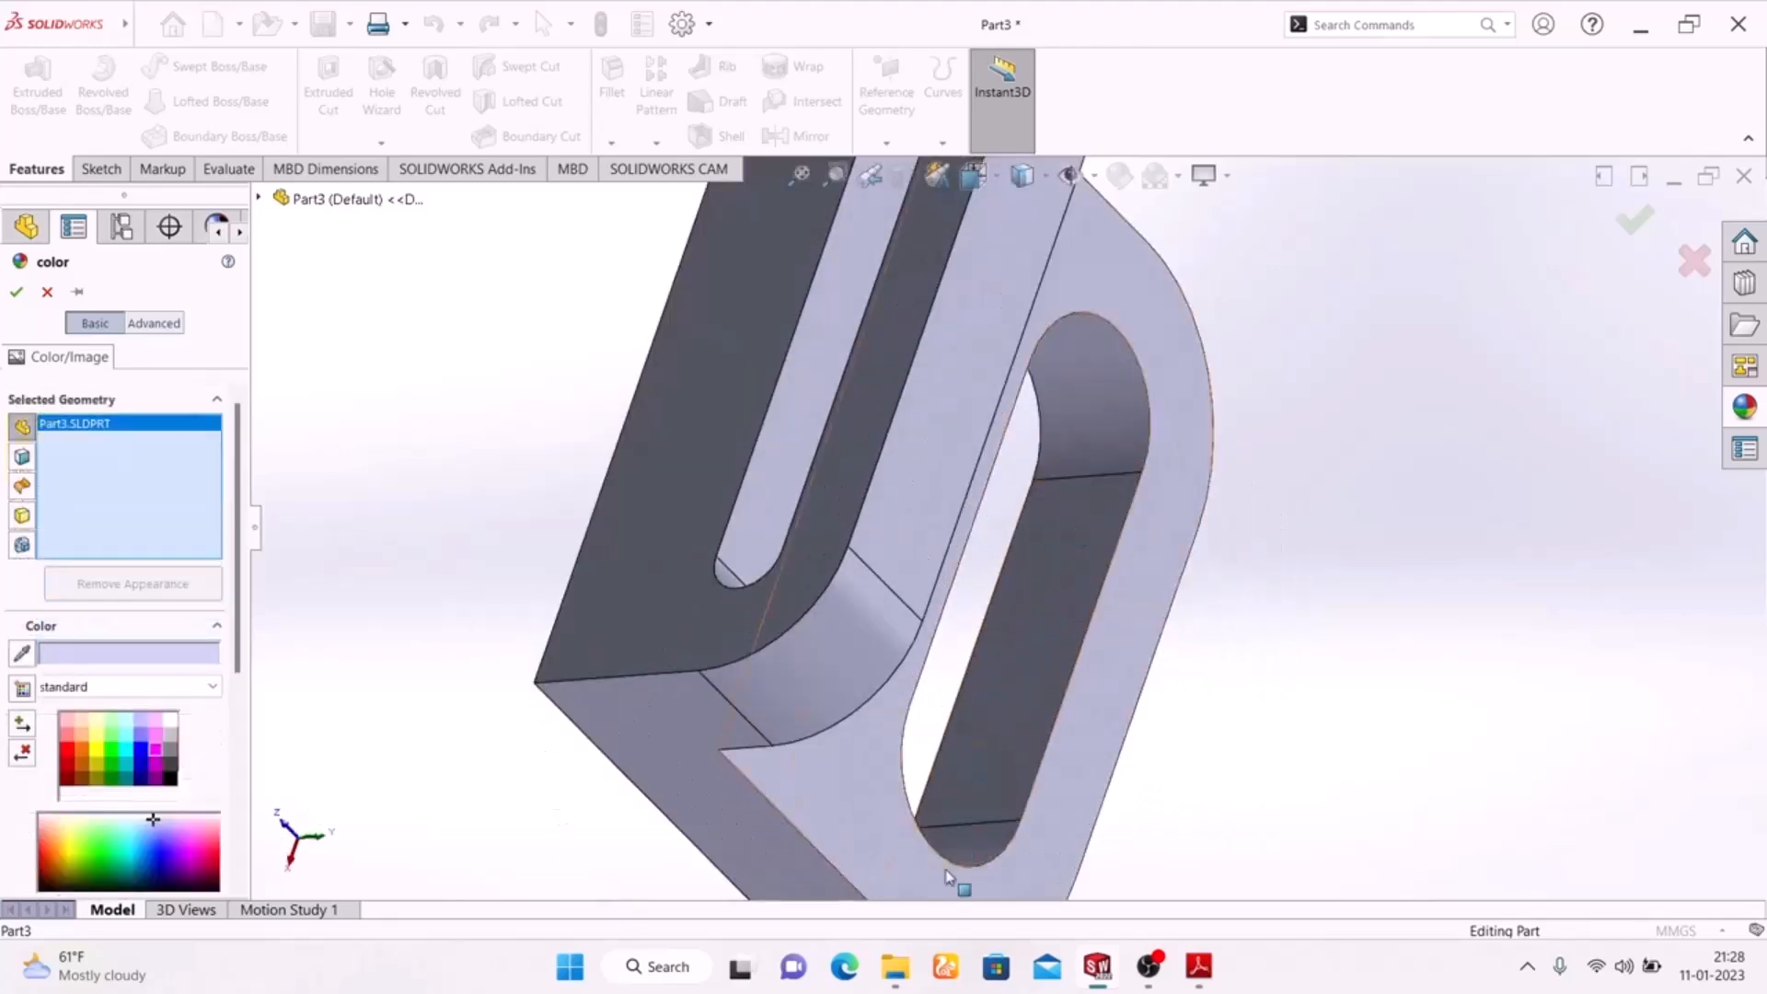
pyautogui.click(964, 849)
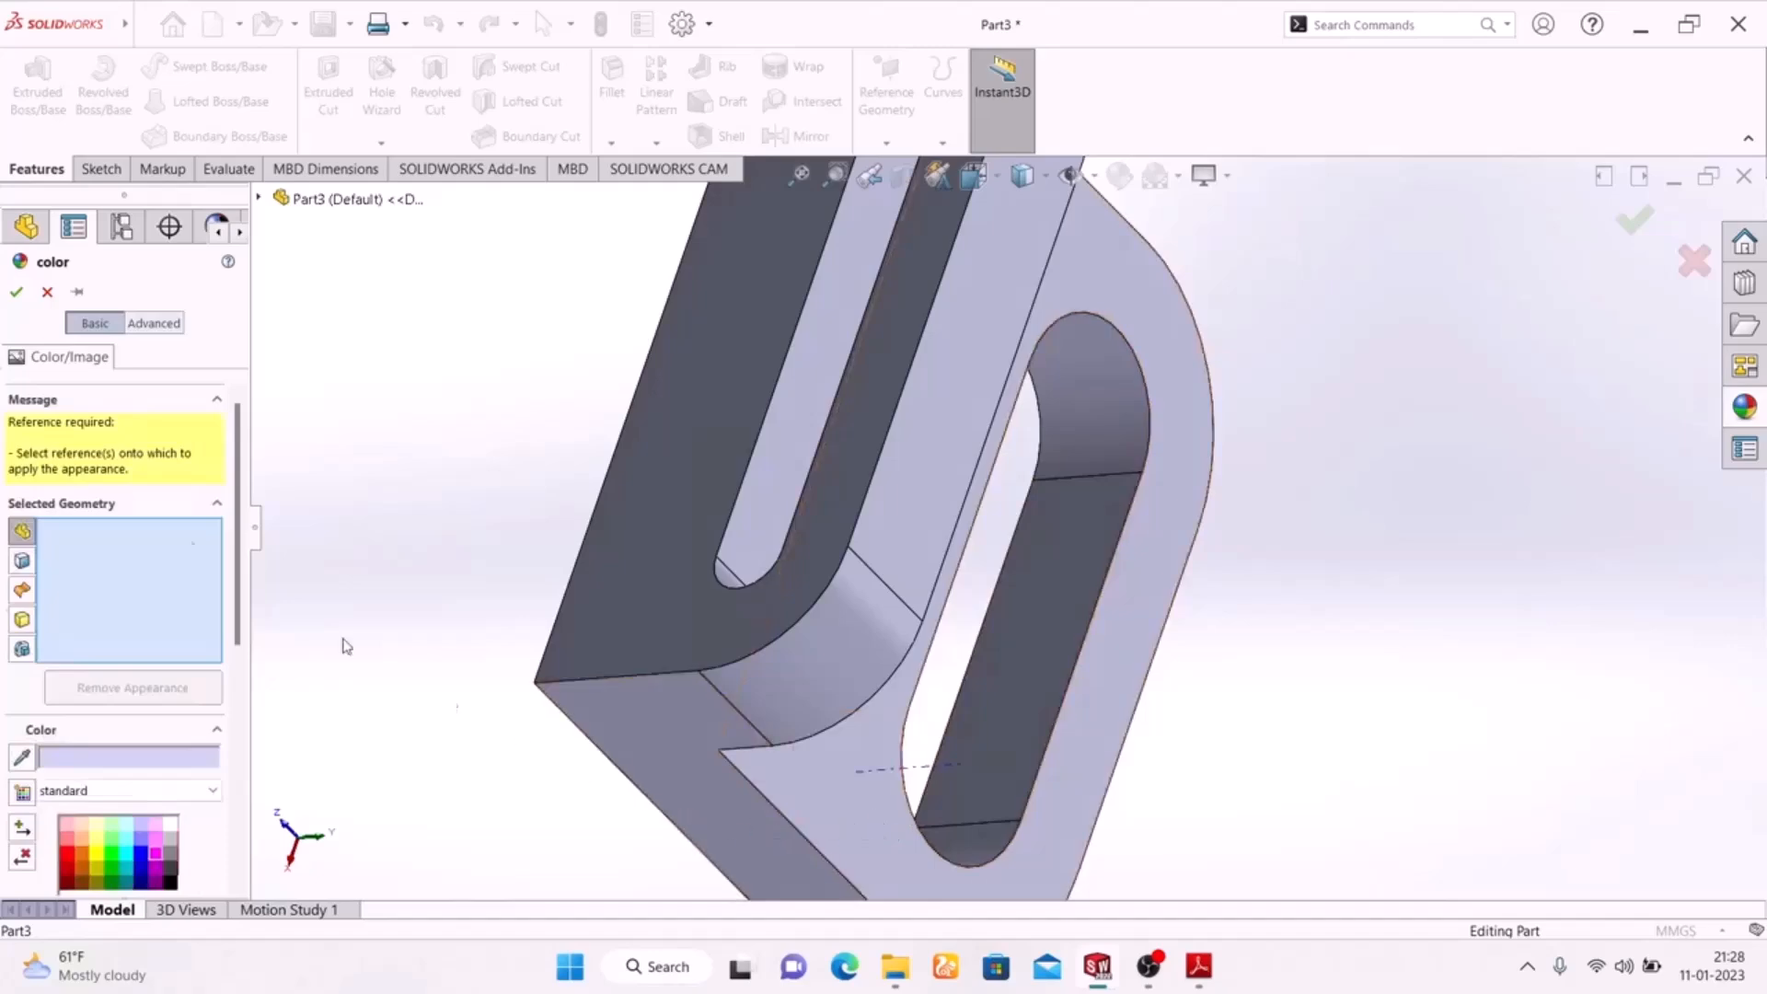
pyautogui.click(46, 293)
# Select the inner wall faces of the base plate's slot, both straight sides and rounded ends.
pyautogui.moveTo(1289, 517); pyautogui.dragTo(1184, 371, button='middle')
pyautogui.click(1006, 523)
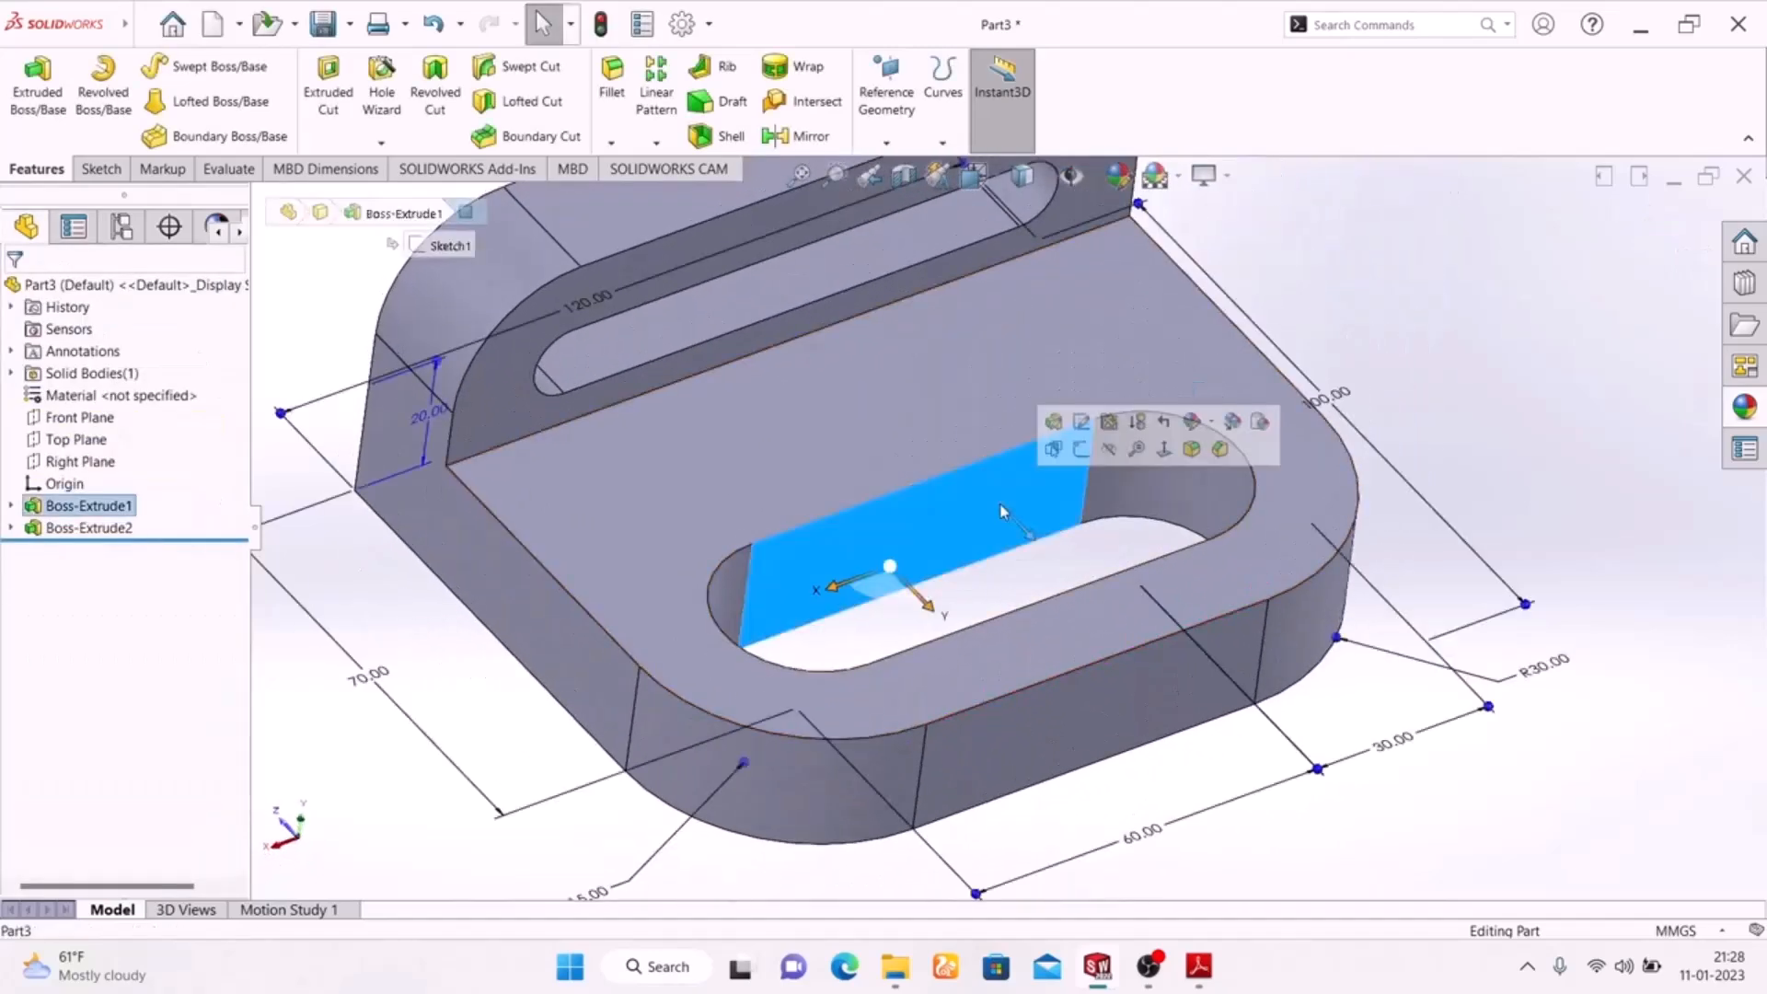
pyautogui.keyDown('ctrl'); pyautogui.click(1138, 485); pyautogui.keyUp('ctrl')
pyautogui.keyDown('ctrl'); pyautogui.click(732, 580); pyautogui.keyUp('ctrl')
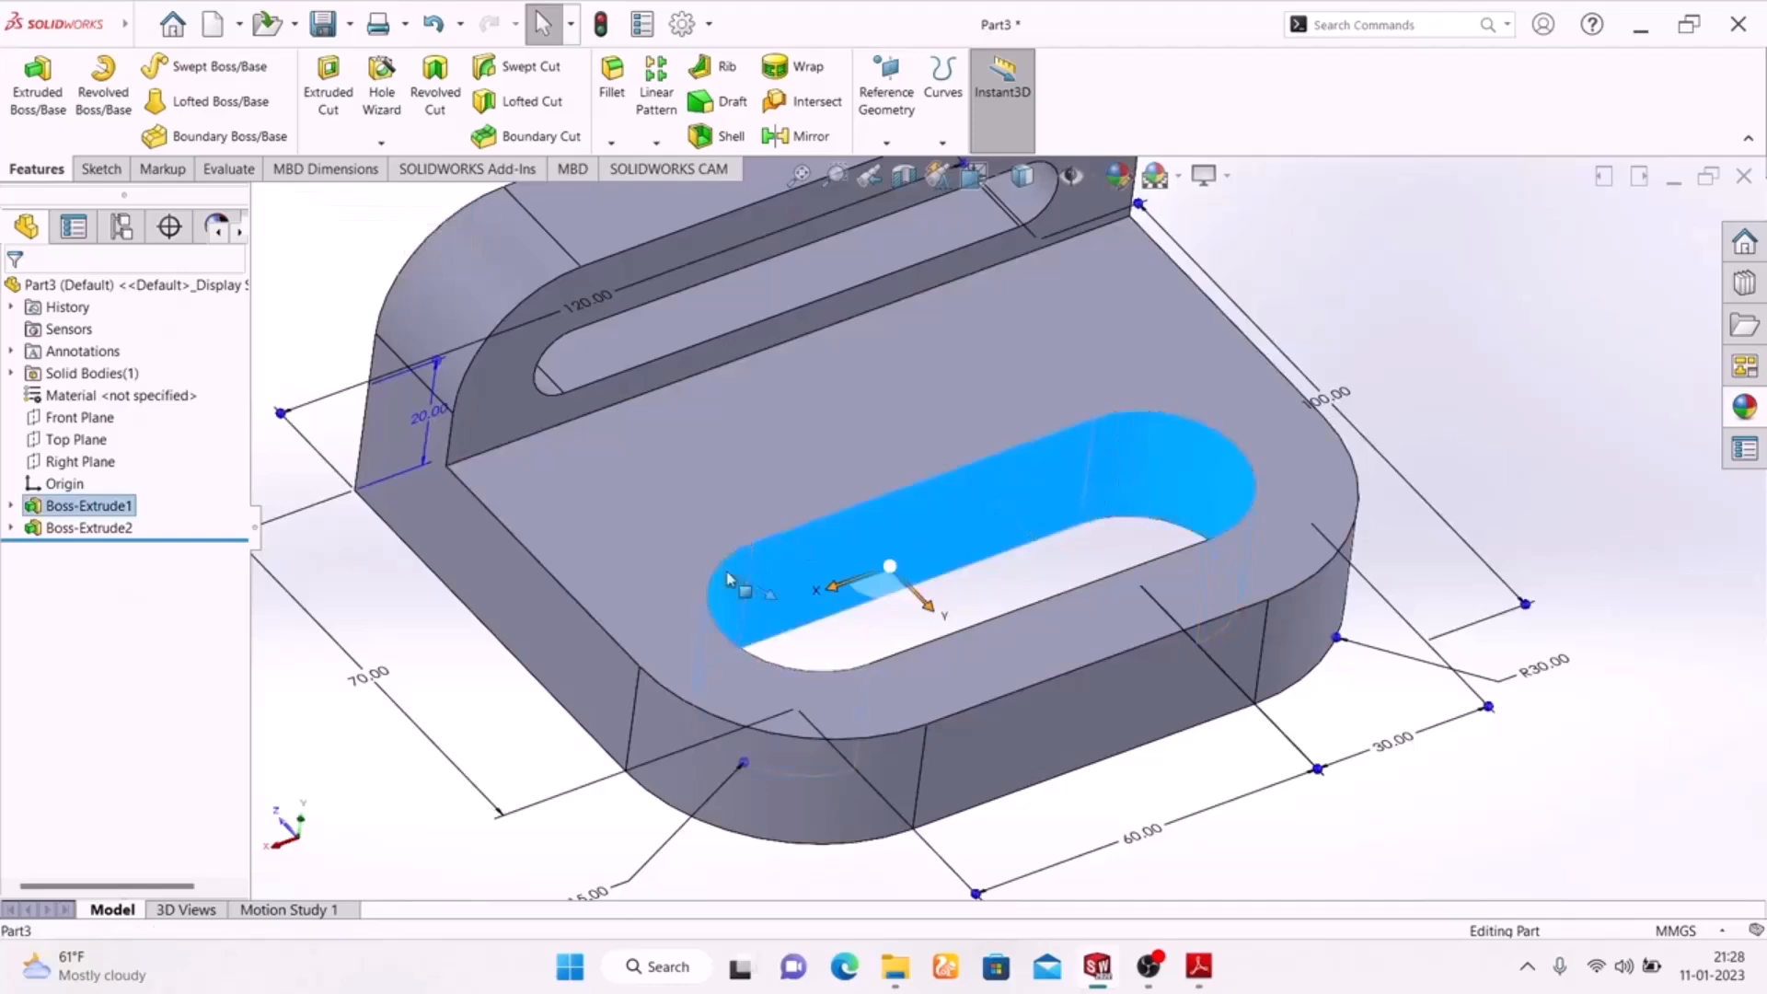
pyautogui.moveTo(899, 544); pyautogui.dragTo(1016, 624, button='middle')
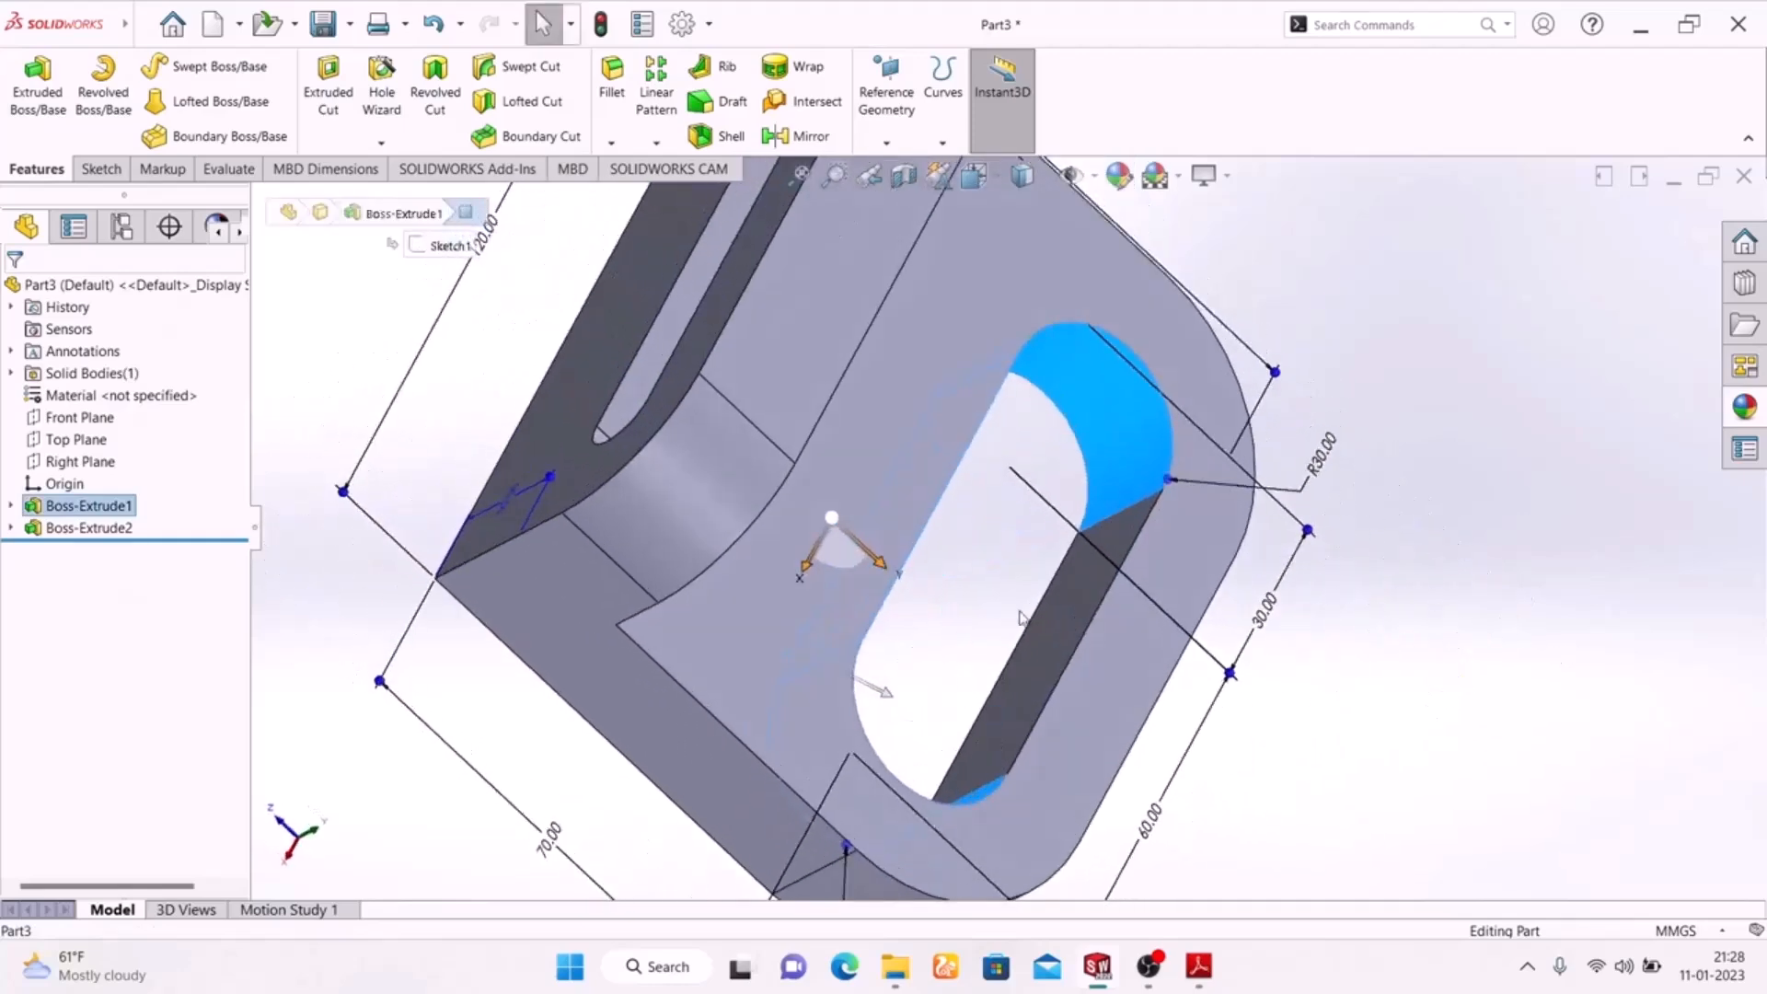
pyautogui.keyDown('ctrl'); pyautogui.click(1050, 626); pyautogui.keyUp('ctrl')
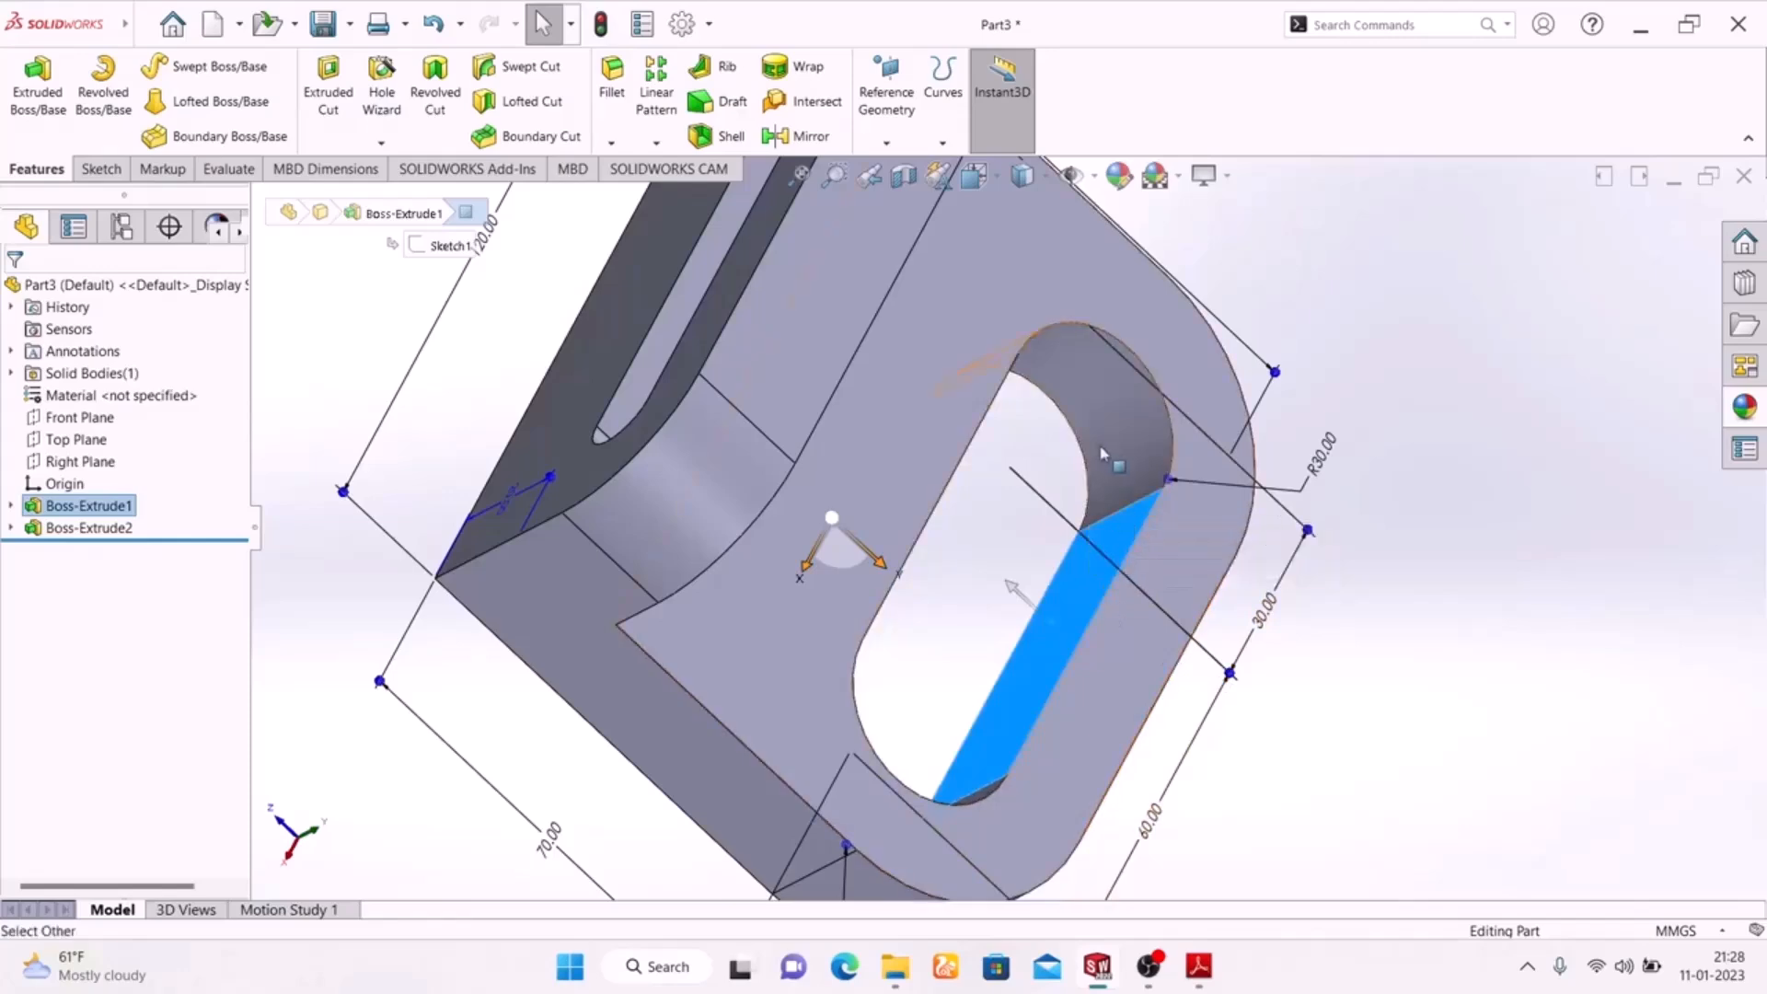
pyautogui.keyDown('ctrl'); pyautogui.click(1079, 426); pyautogui.keyUp('ctrl')
pyautogui.moveTo(1383, 700); pyautogui.dragTo(1037, 564, button='middle')
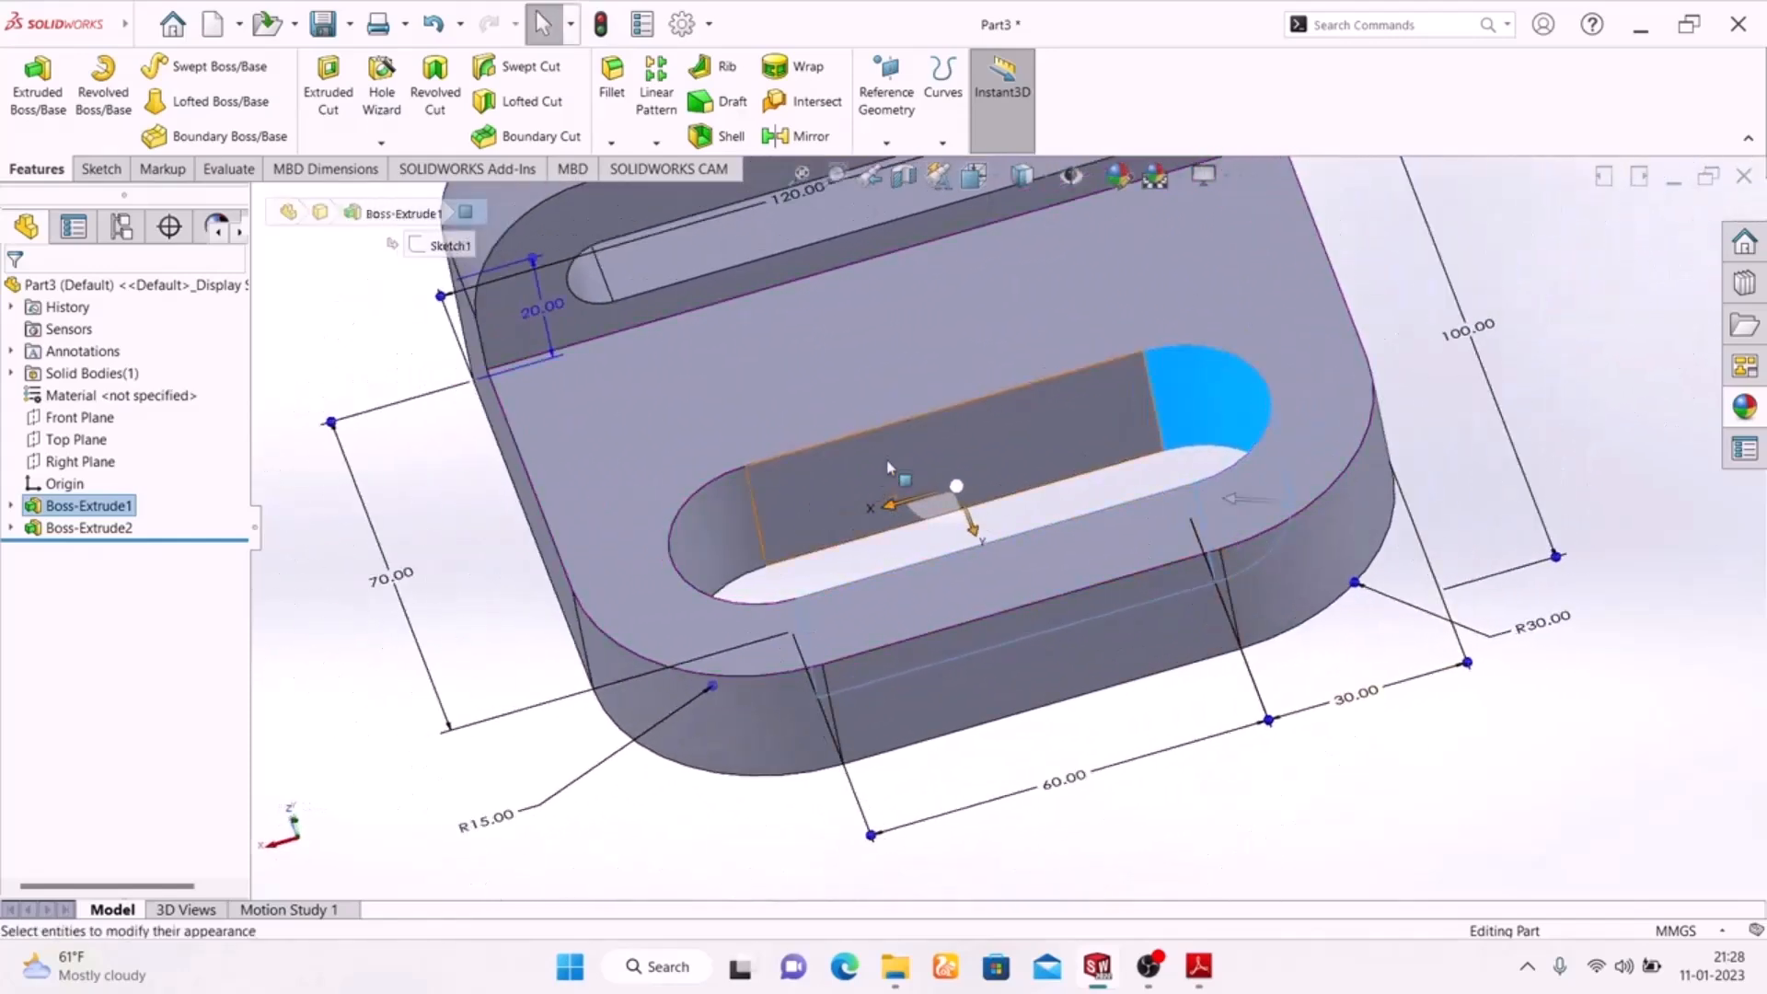
pyautogui.keyDown('ctrl'); pyautogui.click(846, 504); pyautogui.keyUp('ctrl')
pyautogui.keyDown('ctrl'); pyautogui.click(722, 535); pyautogui.keyUp('ctrl')
pyautogui.scroll(3, 946, 563)
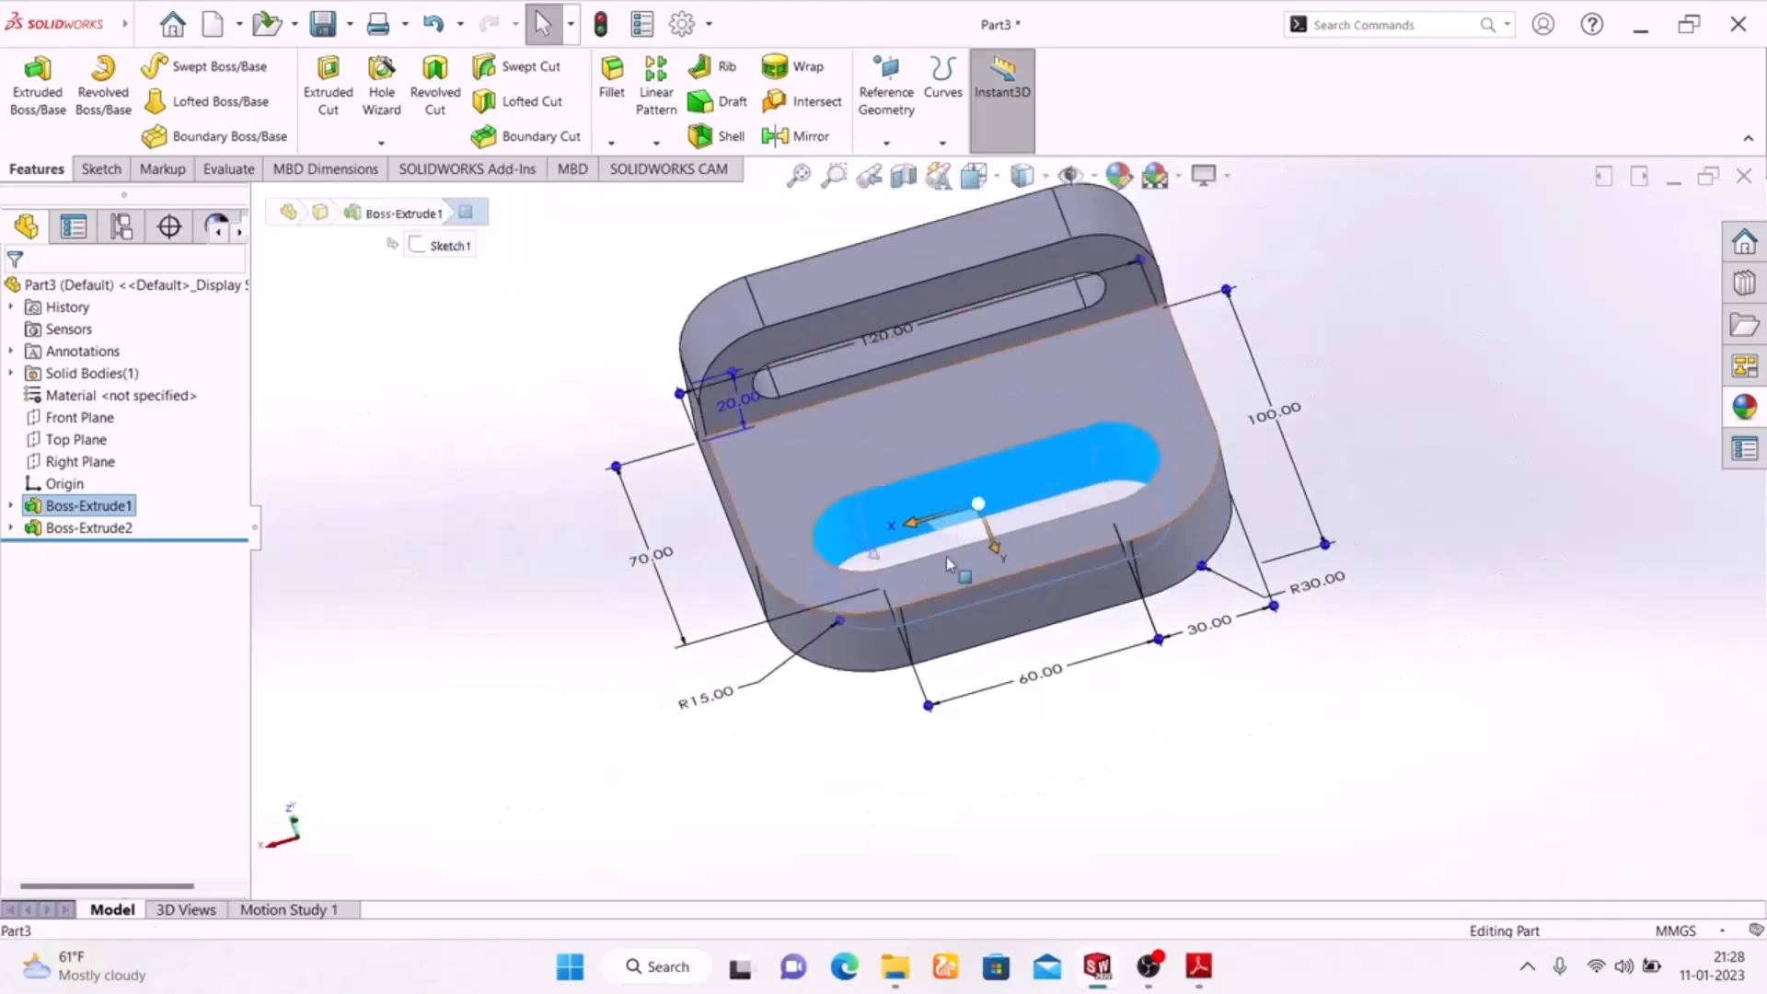
# Add the flange slot's inner faces to the selection and apply a bright green appearance to all the selected slot faces.
pyautogui.scroll(-5, 961, 515)
pyautogui.scroll(2, 859, 284)
pyautogui.keyDown('ctrl'); pyautogui.click(848, 259); pyautogui.keyUp('ctrl')
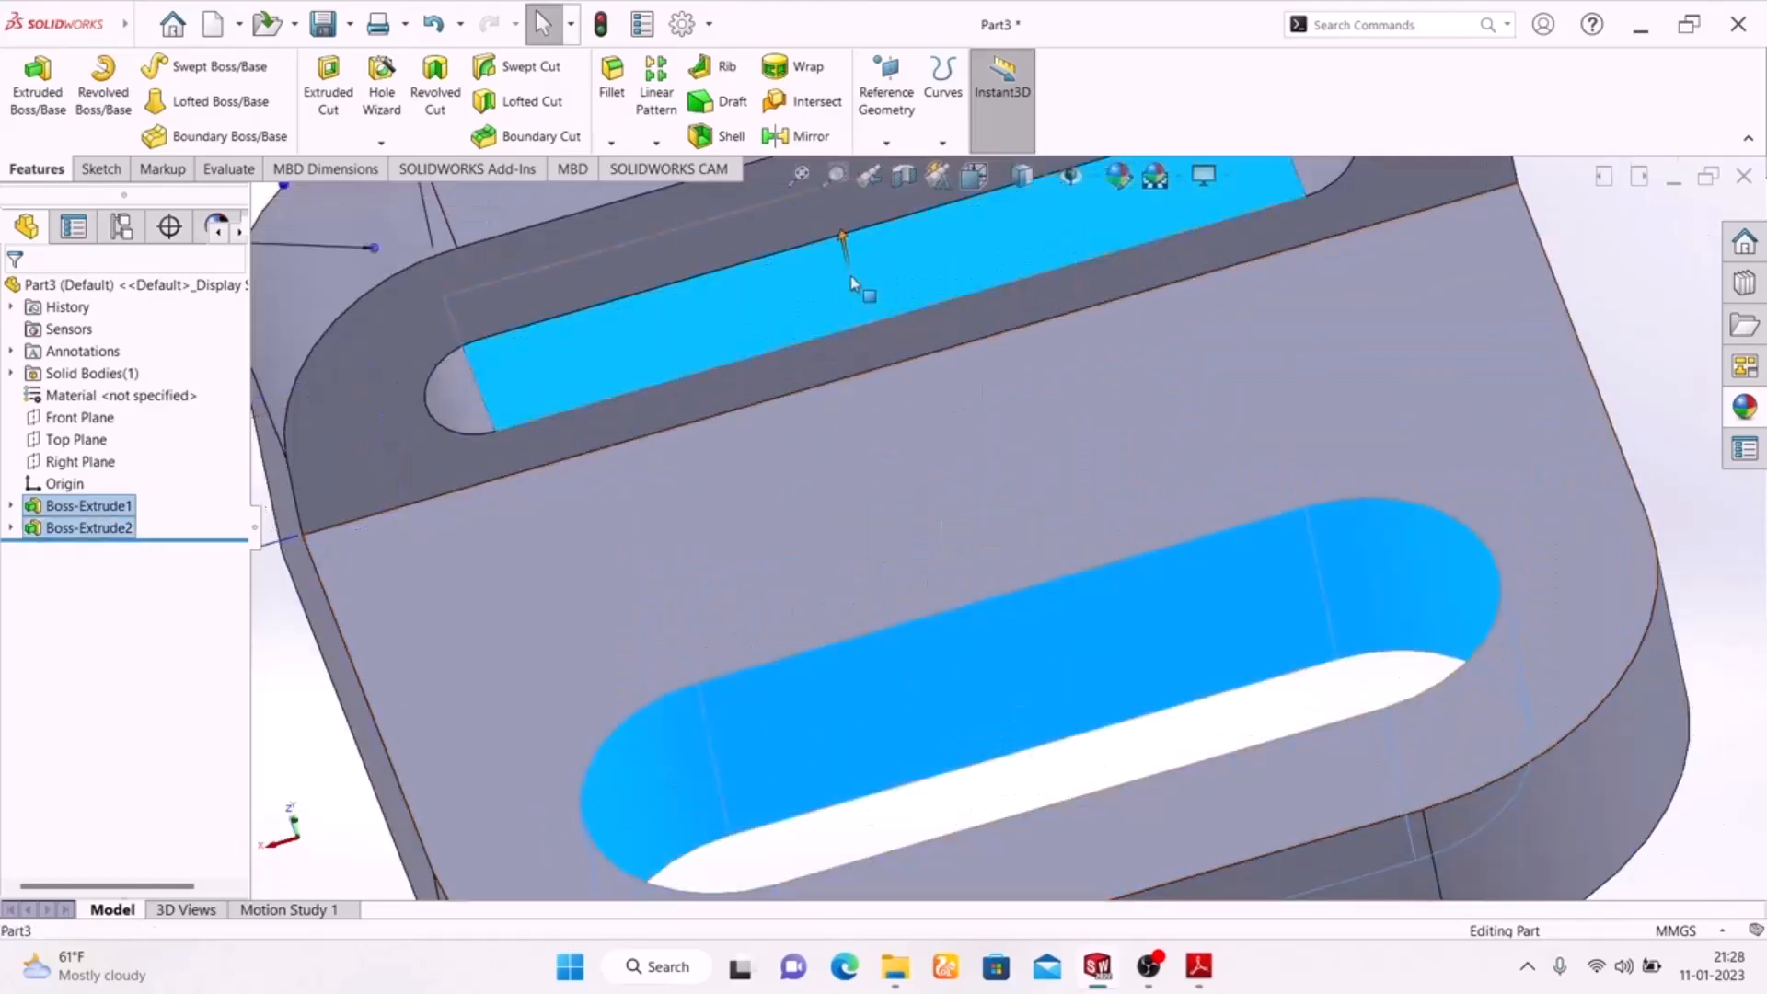
pyautogui.scroll(3, 883, 419)
pyautogui.keyDown('ctrl'); pyautogui.click(1173, 312); pyautogui.keyUp('ctrl')
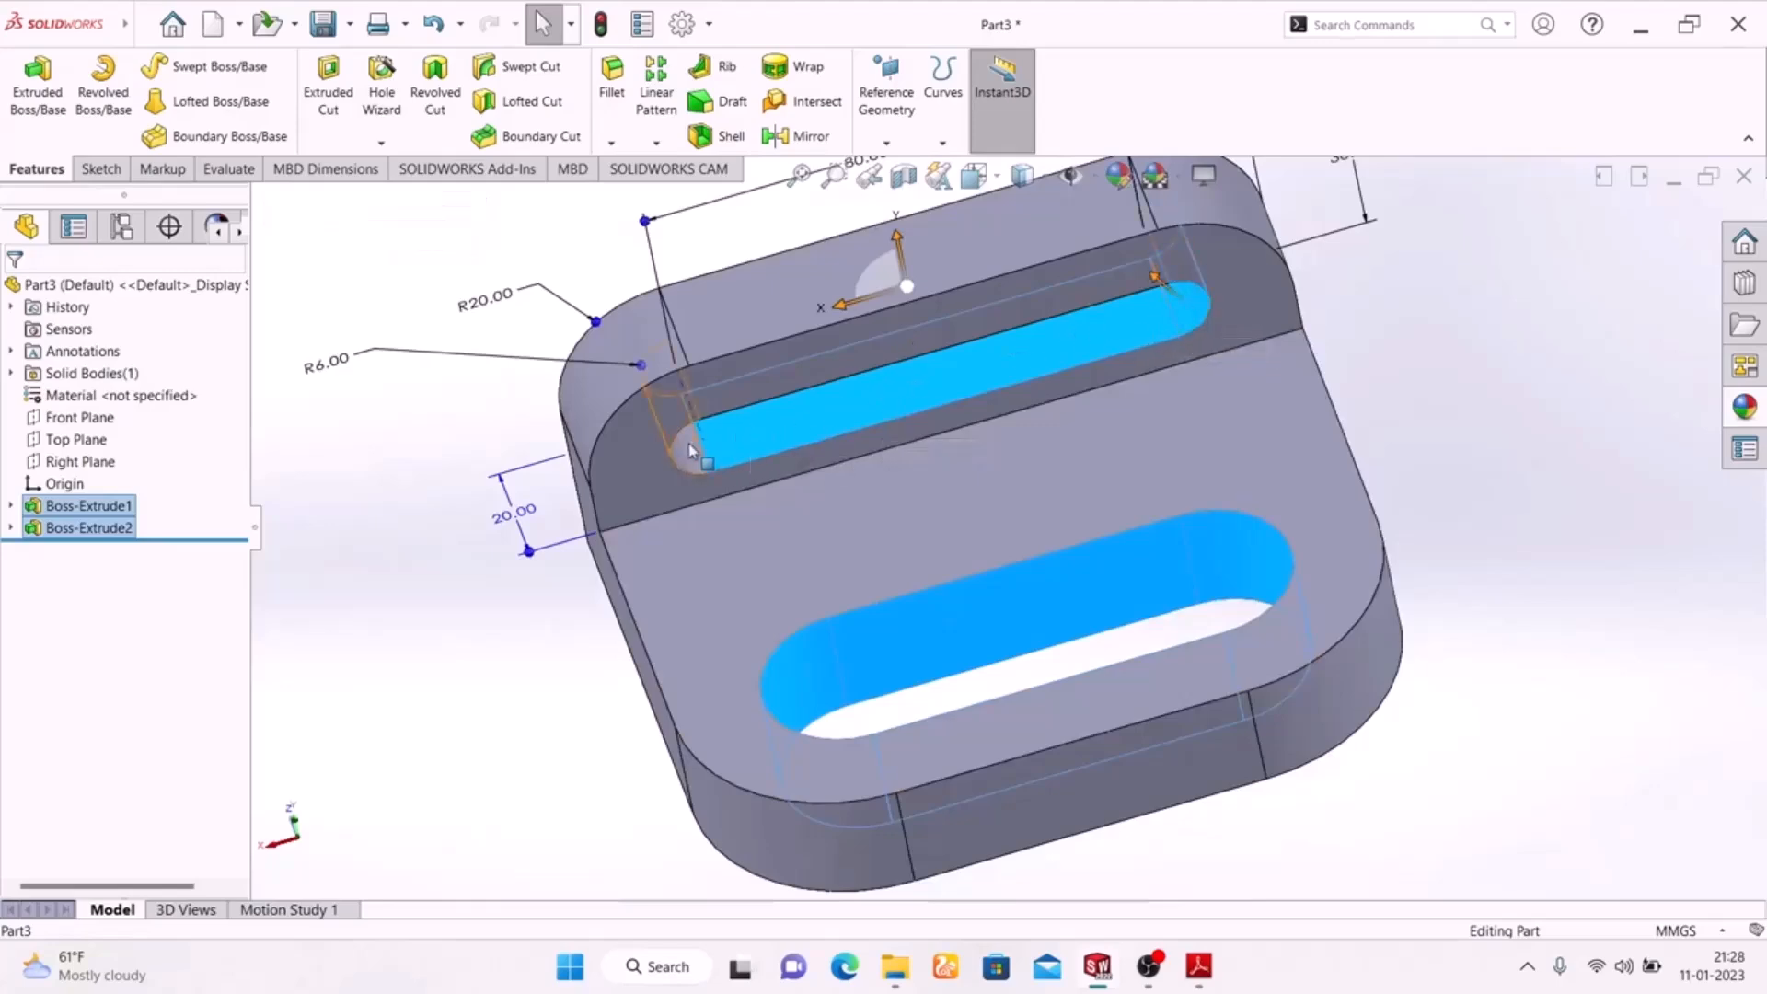
pyautogui.moveTo(1510, 505); pyautogui.dragTo(1184, 301, button='middle')
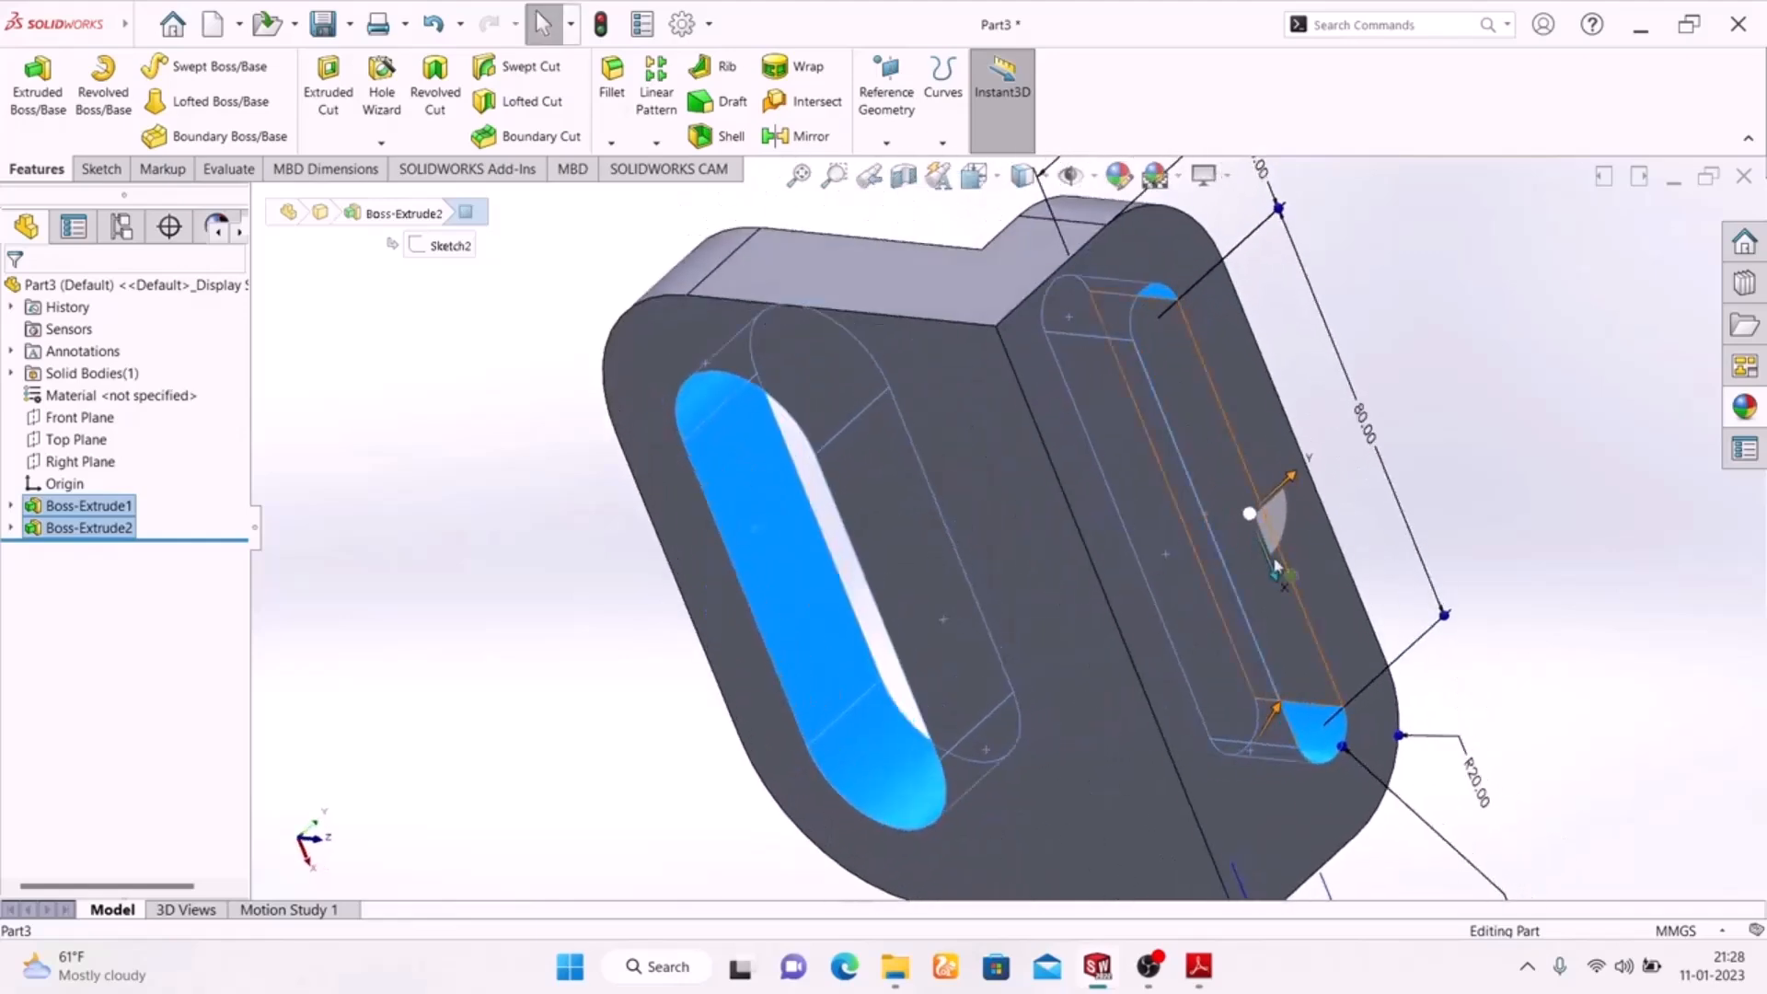
pyautogui.click(1270, 594)
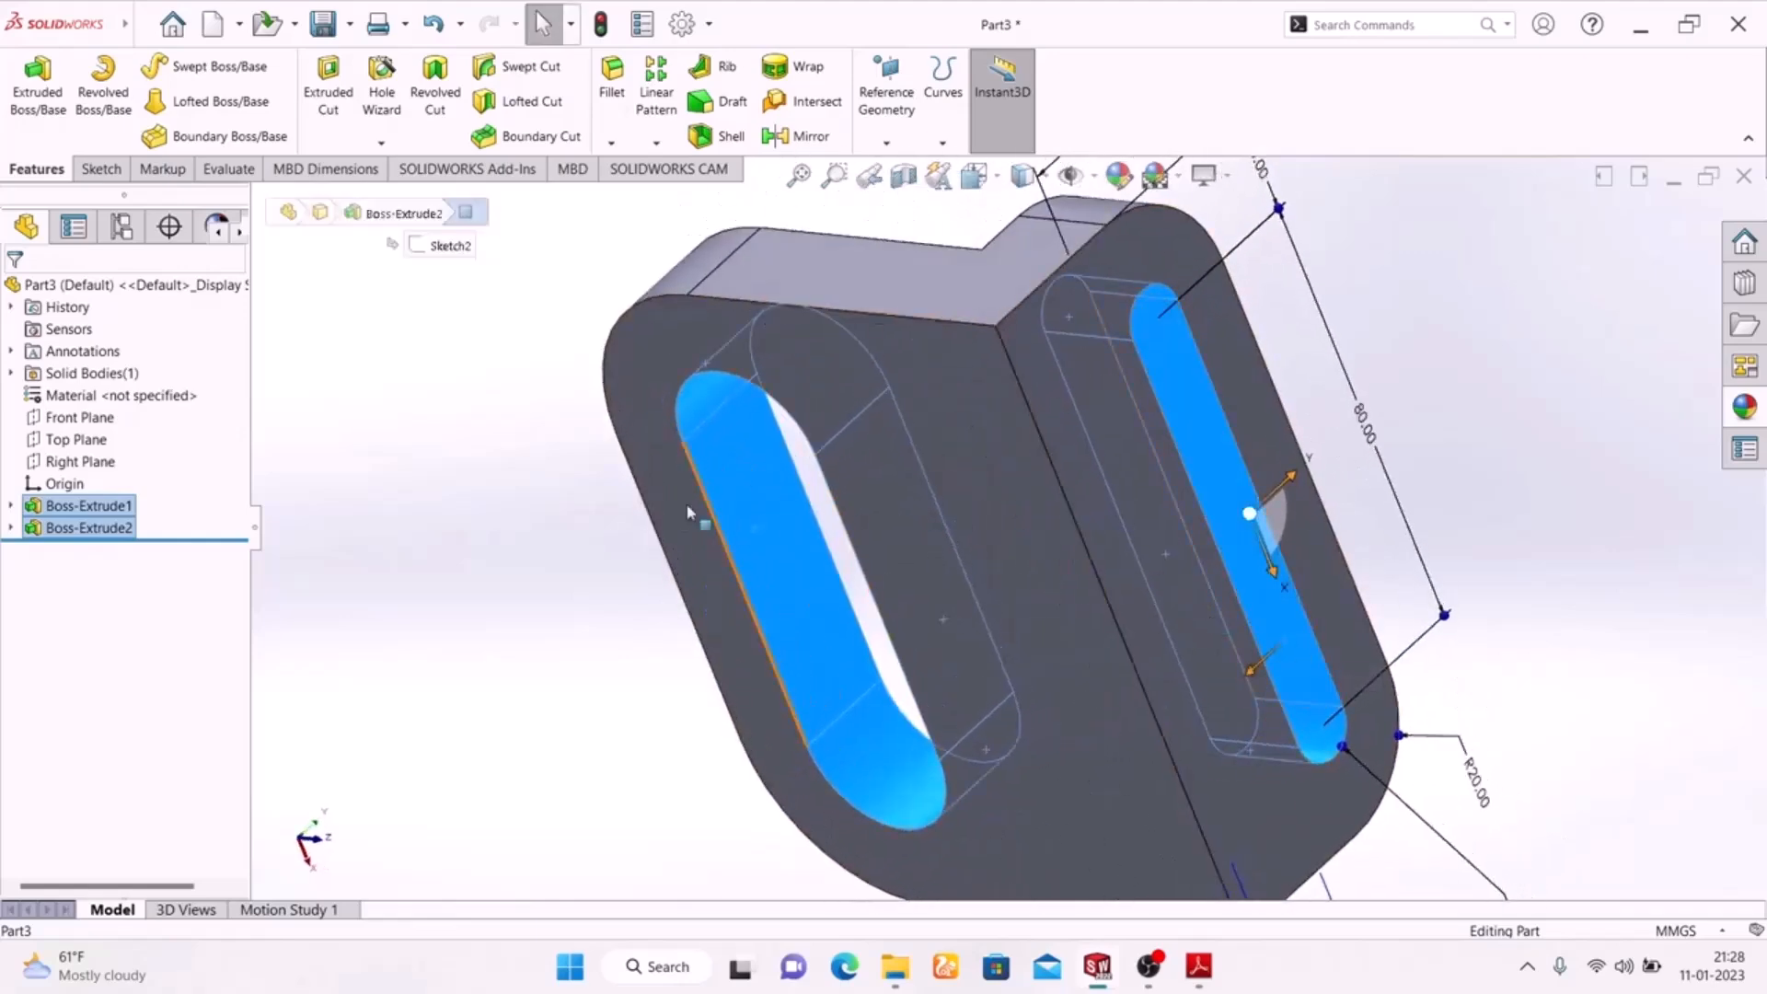
pyautogui.moveTo(535, 436); pyautogui.dragTo(916, 771, button='middle')
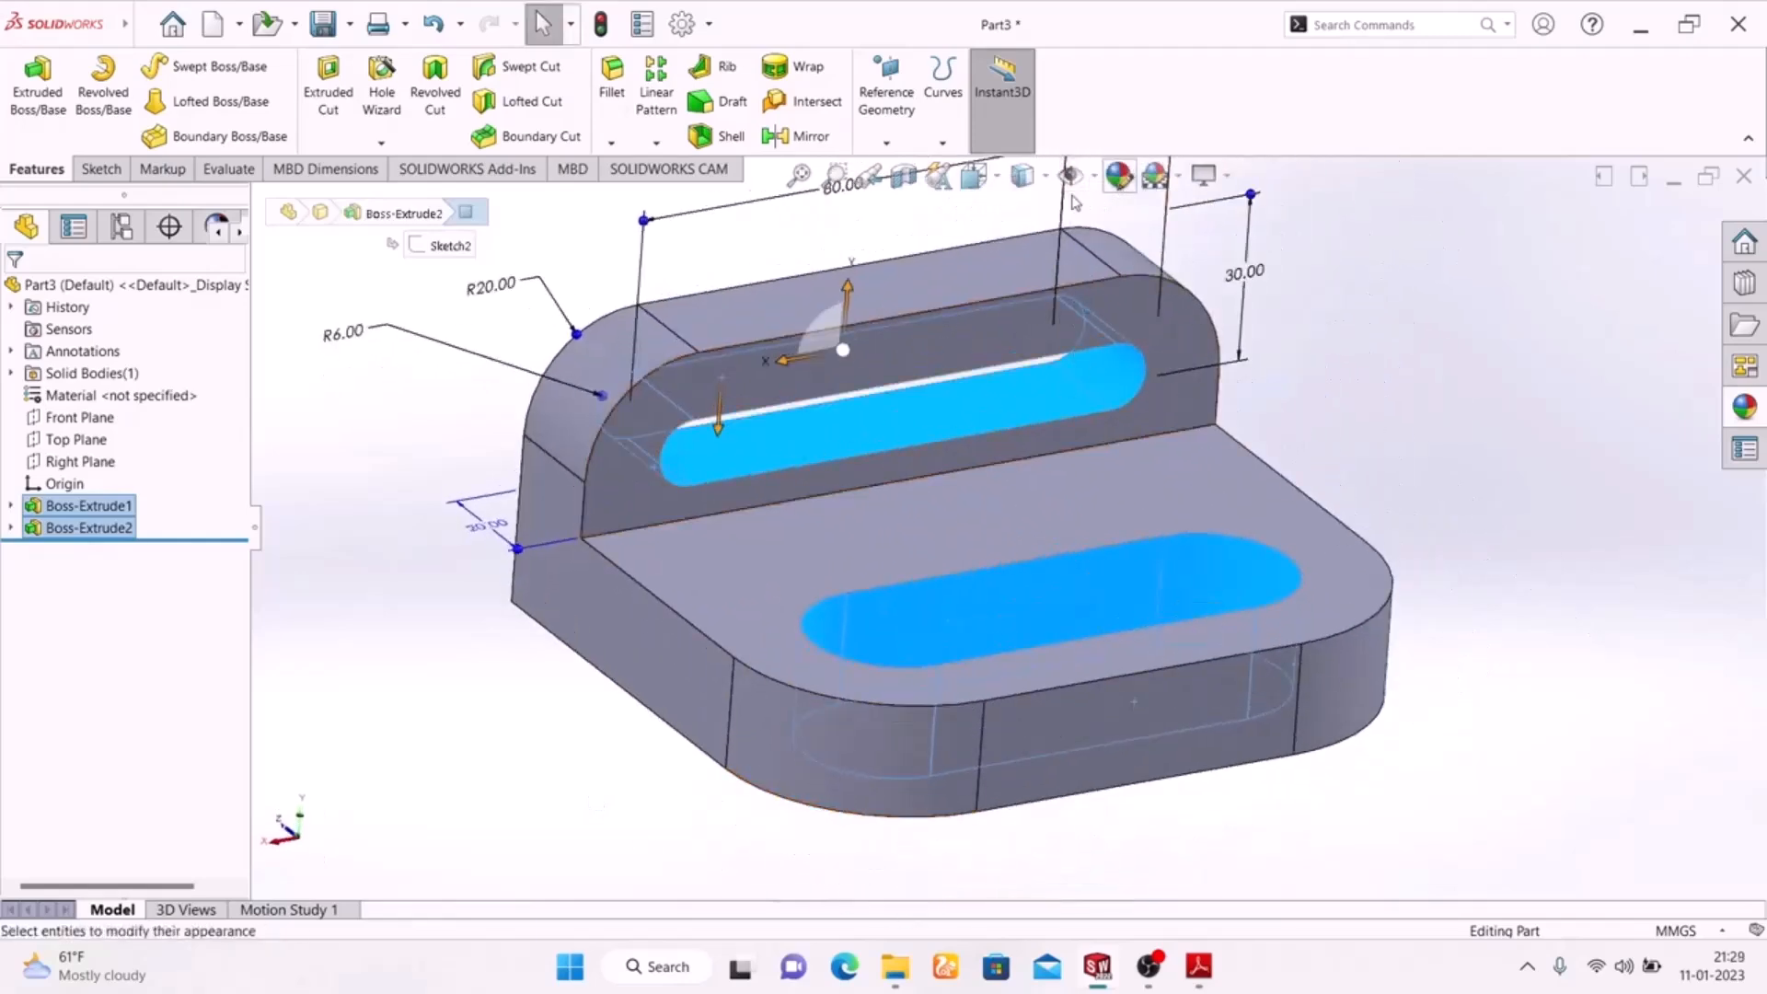
pyautogui.click(1119, 175)
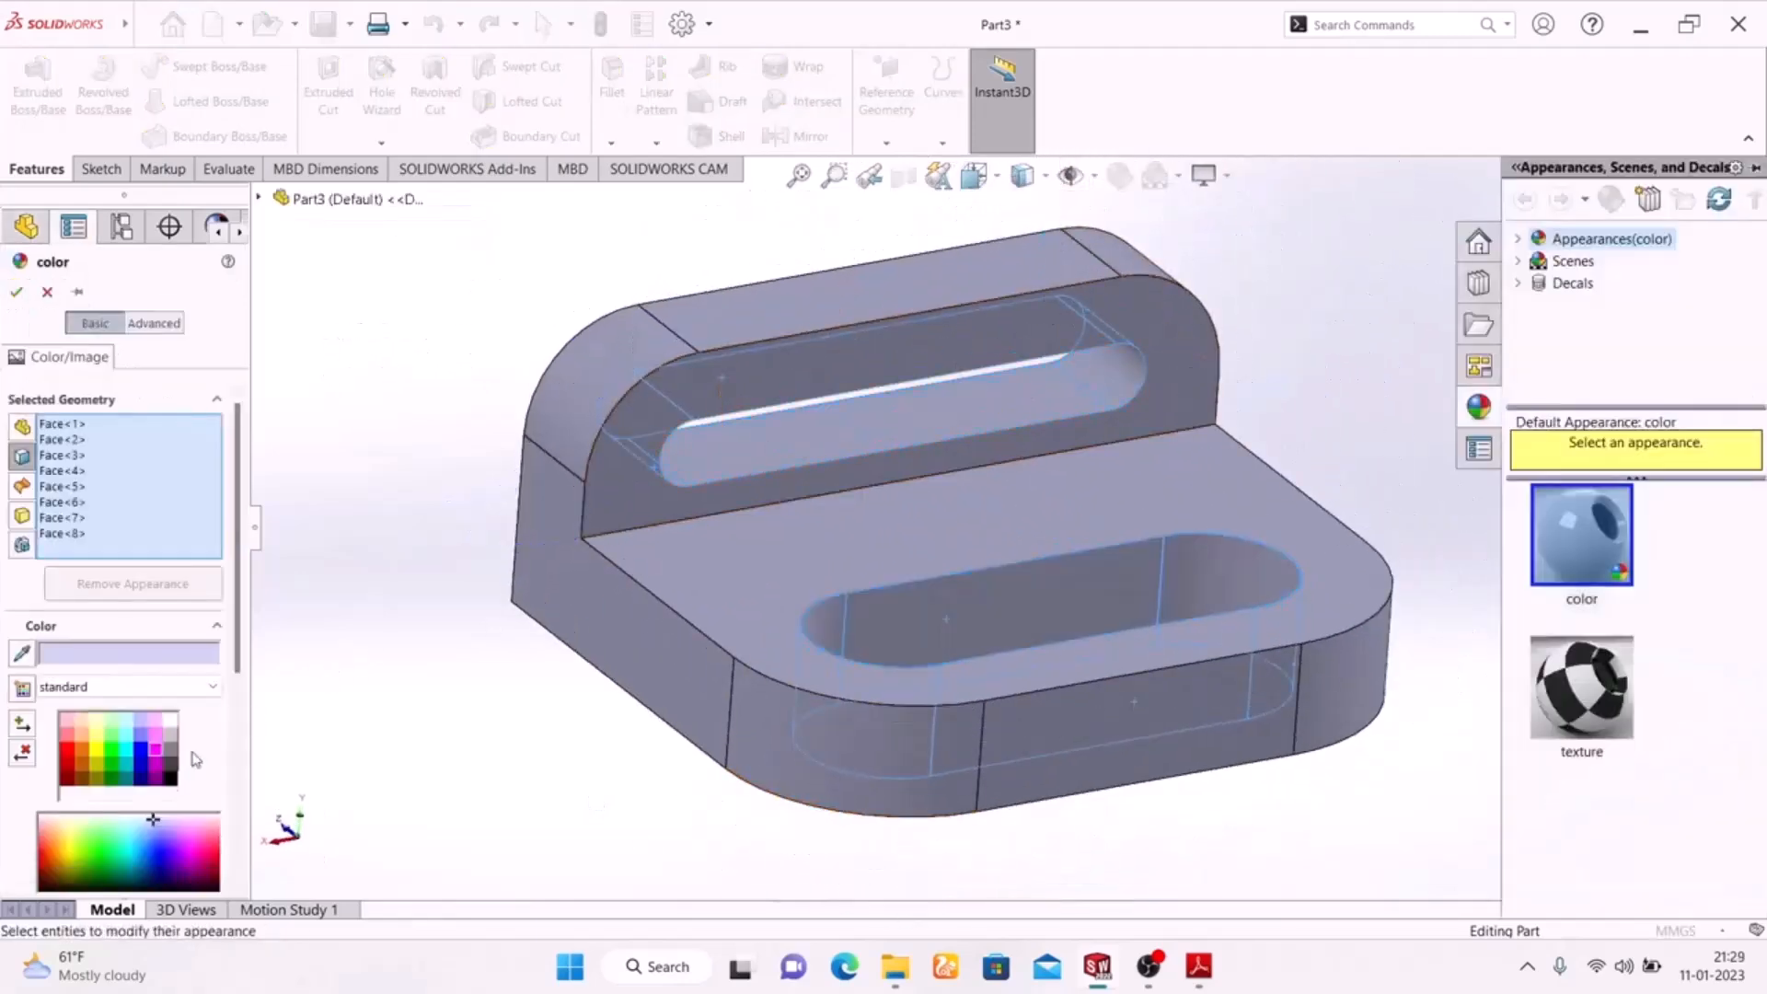
pyautogui.click(112, 753)
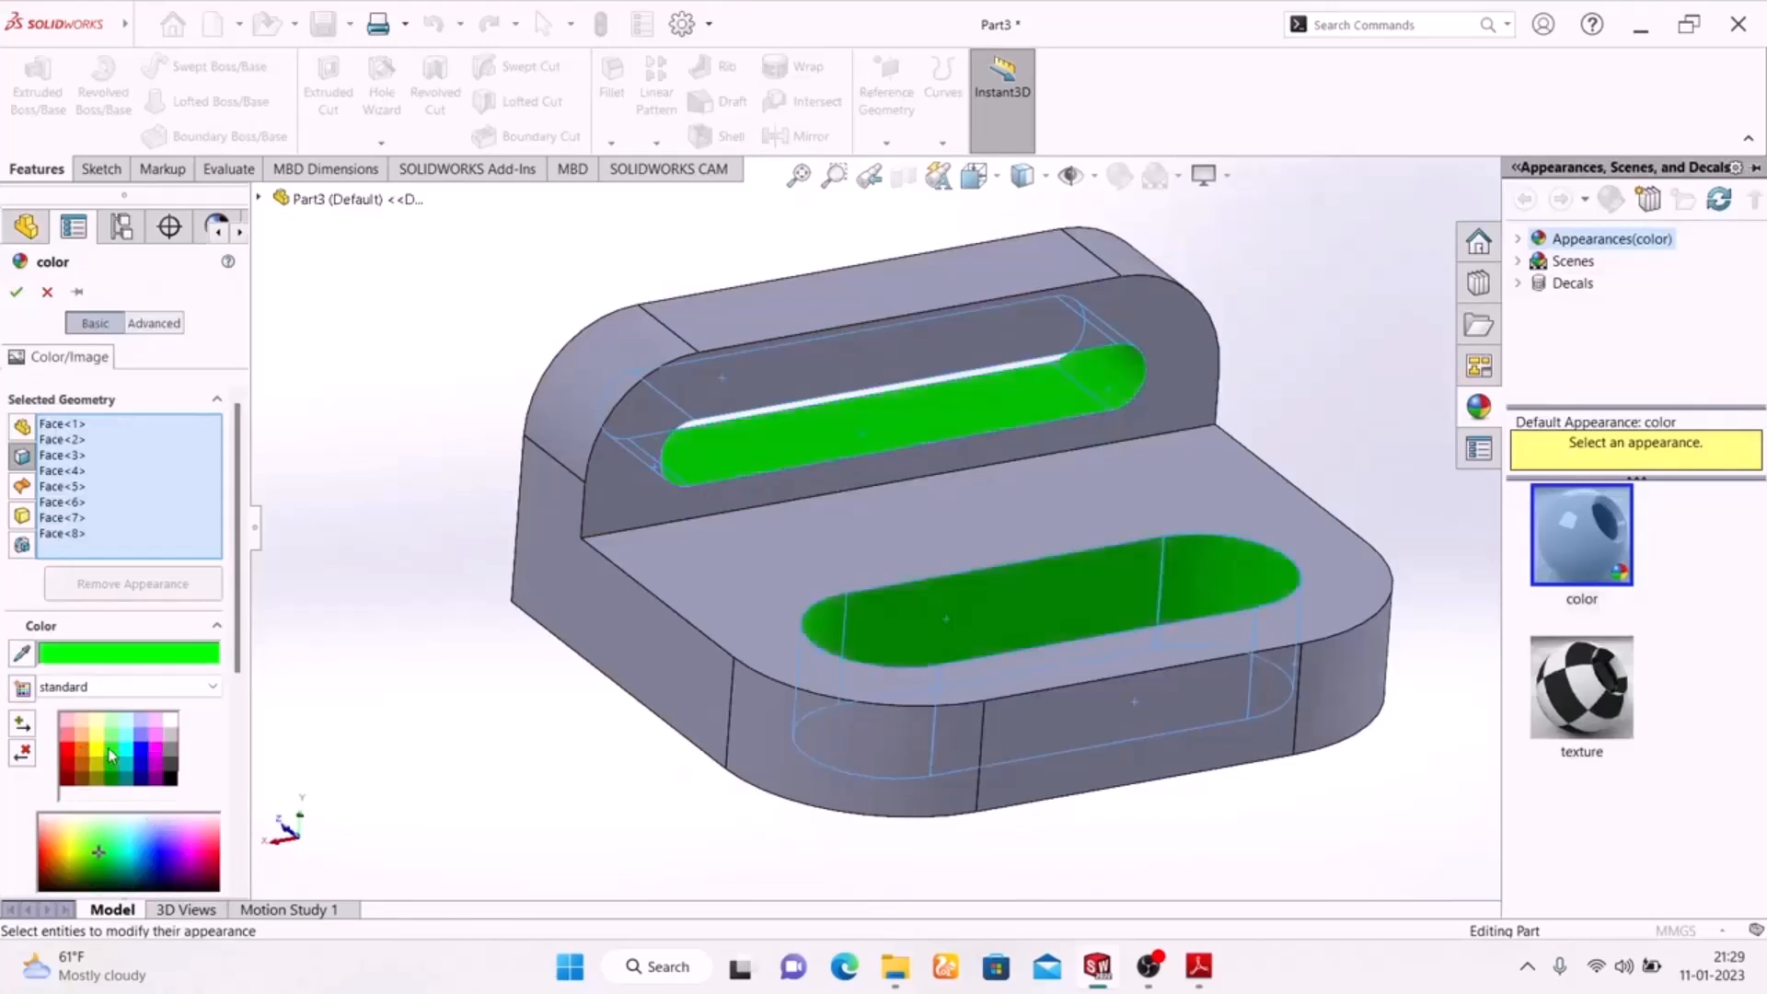
pyautogui.click(16, 292)
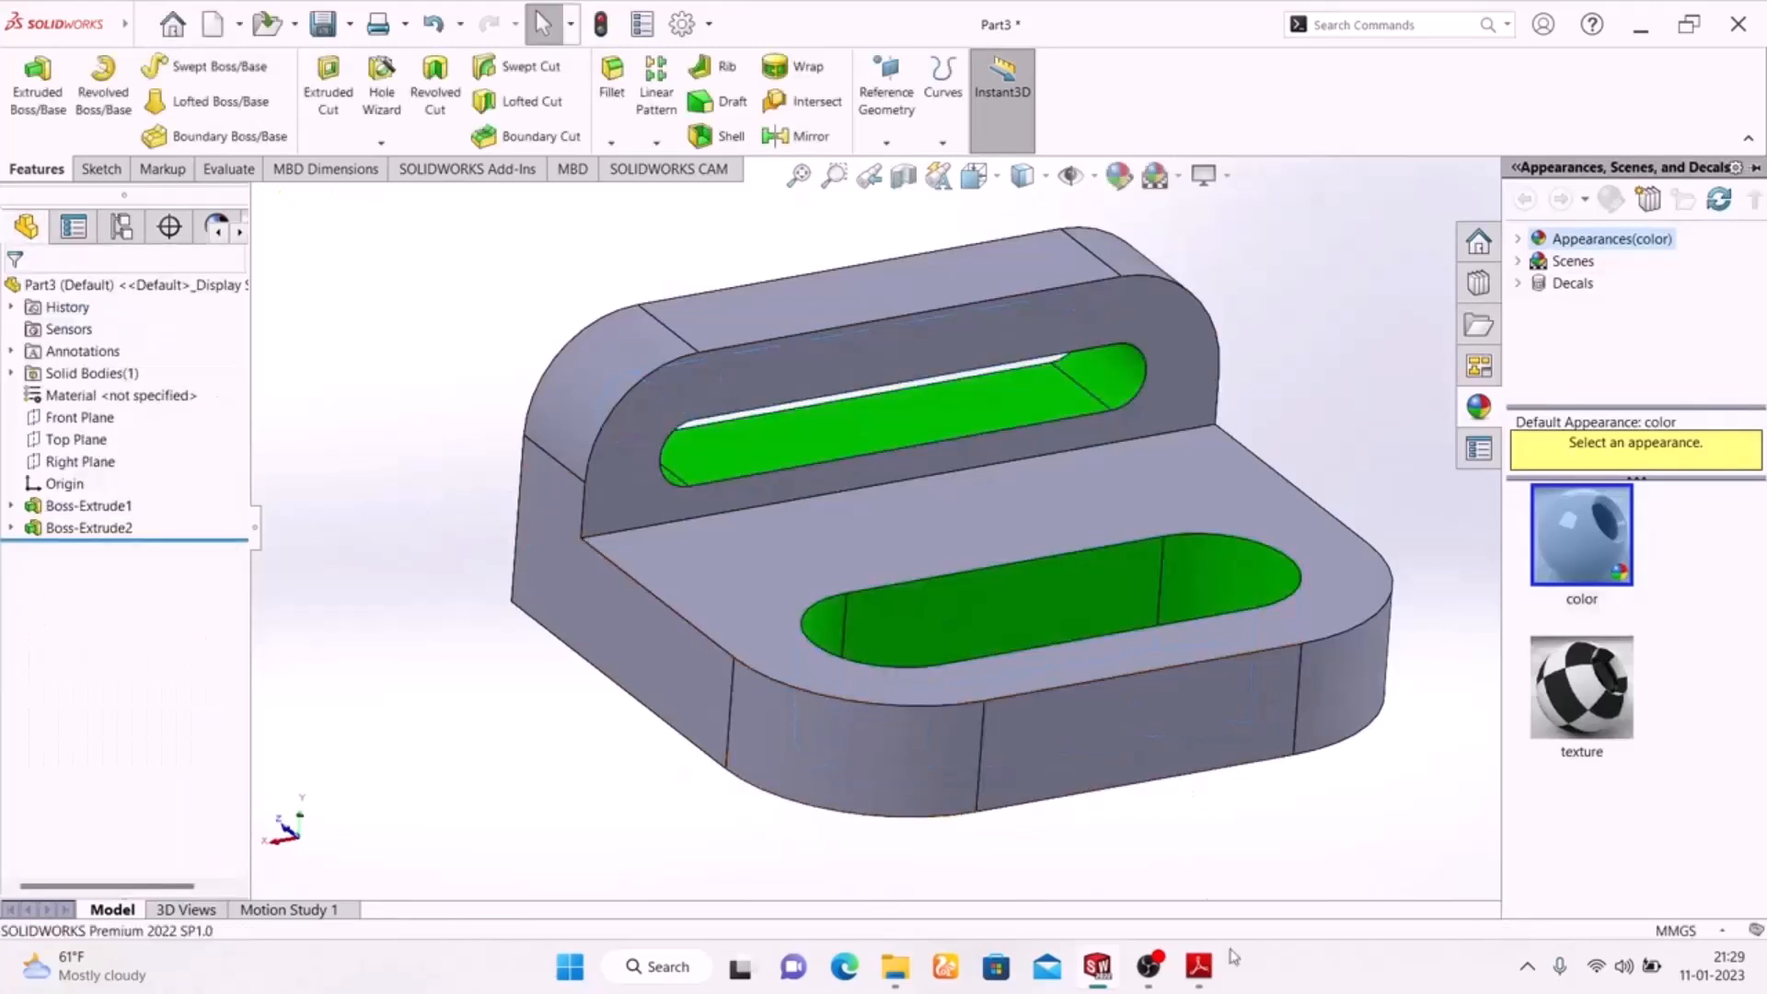
# Check the coloured view in Adobe Reader and apply a red appearance to the base's flat front face and the bracket's two flat side faces.
pyautogui.moveTo(1192, 967)
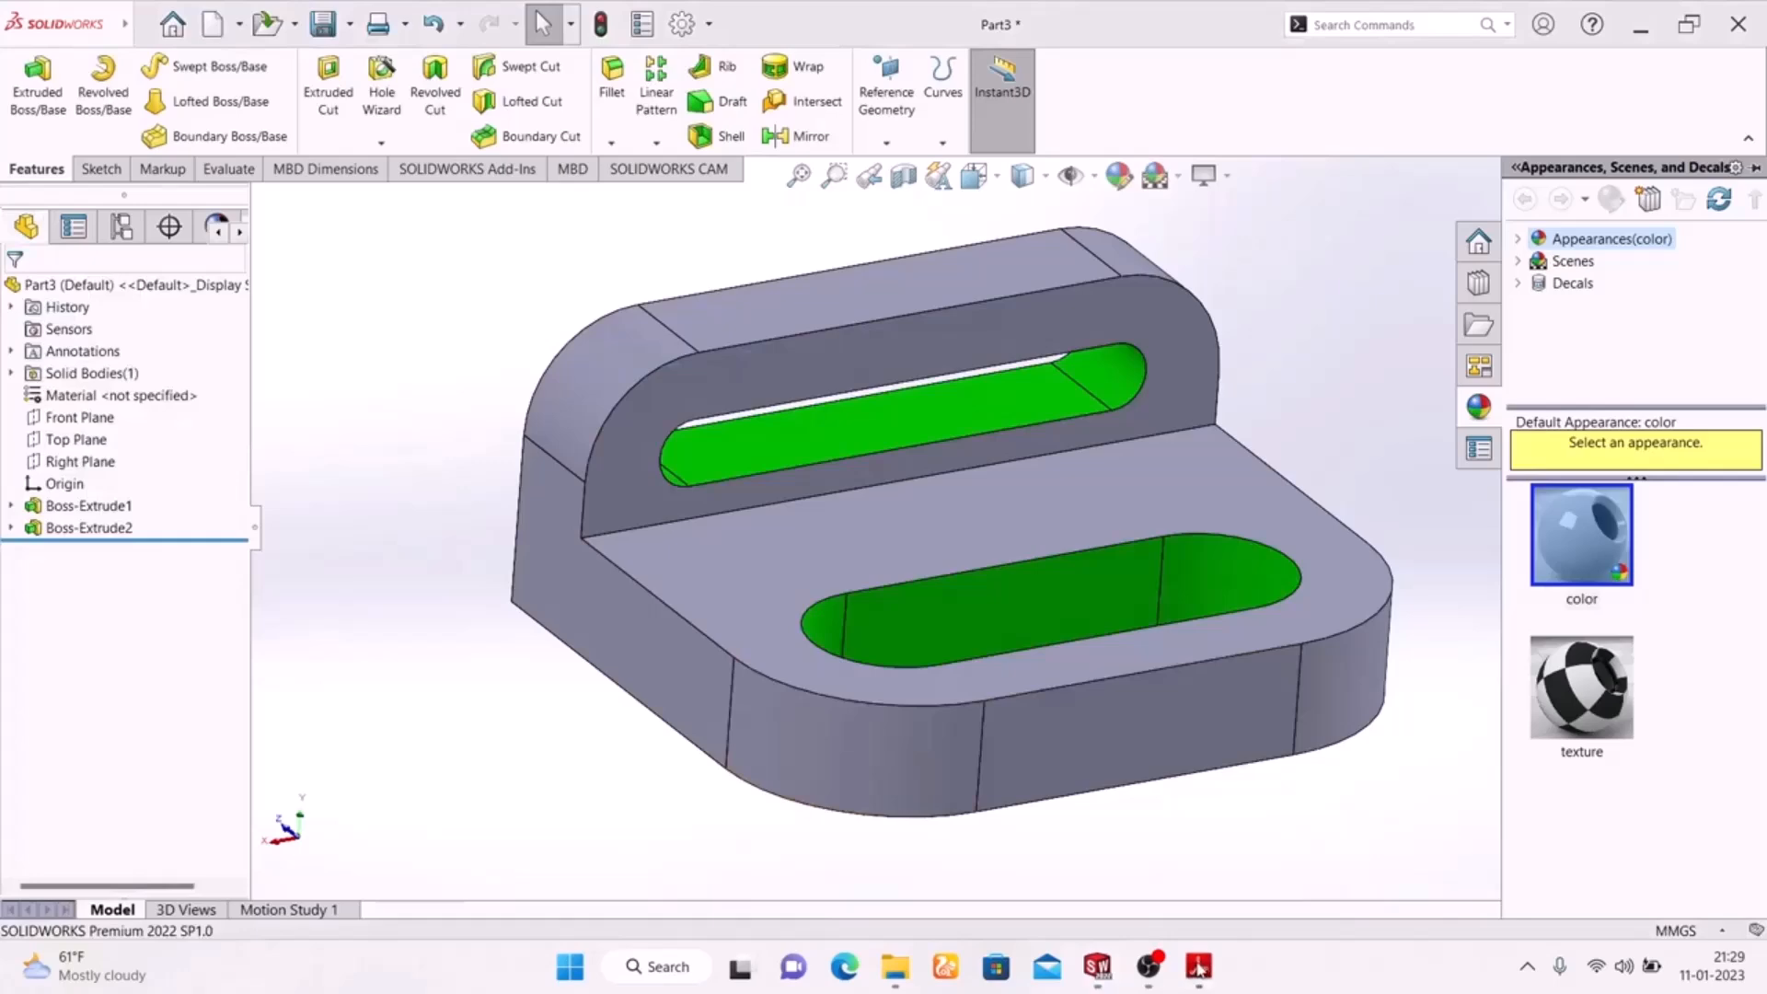
pyautogui.click(1198, 966)
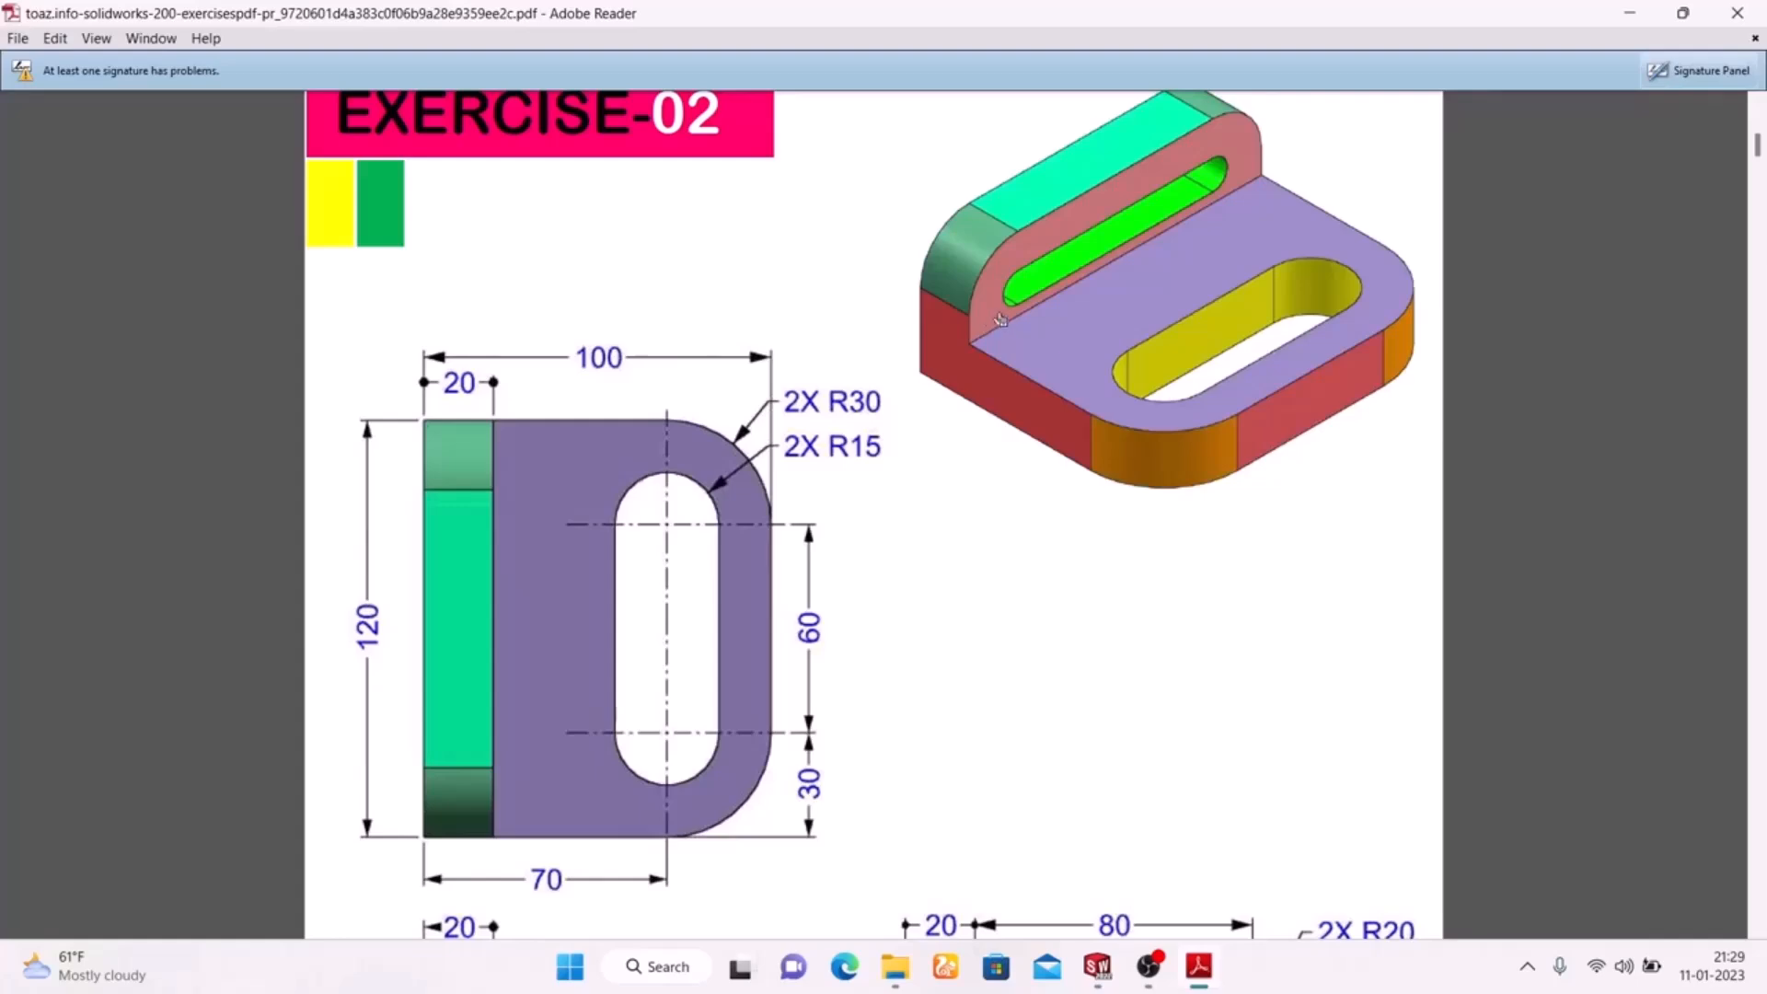
pyautogui.click(1198, 967)
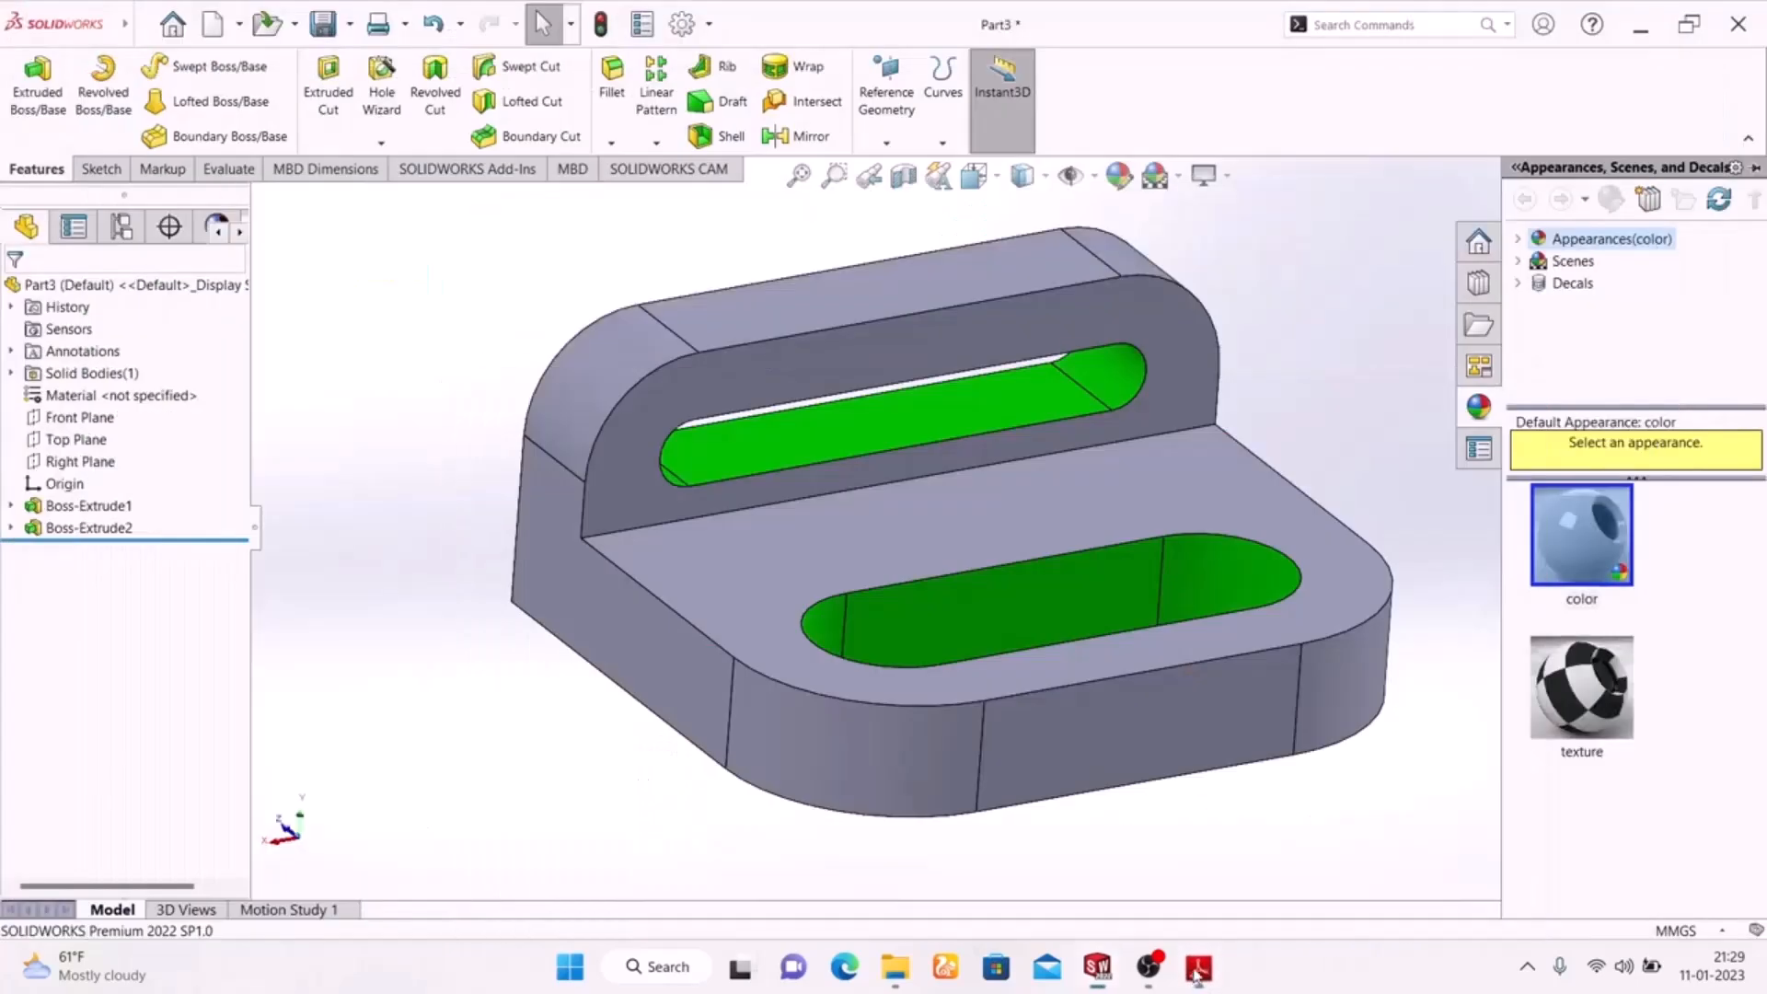
pyautogui.click(554, 571)
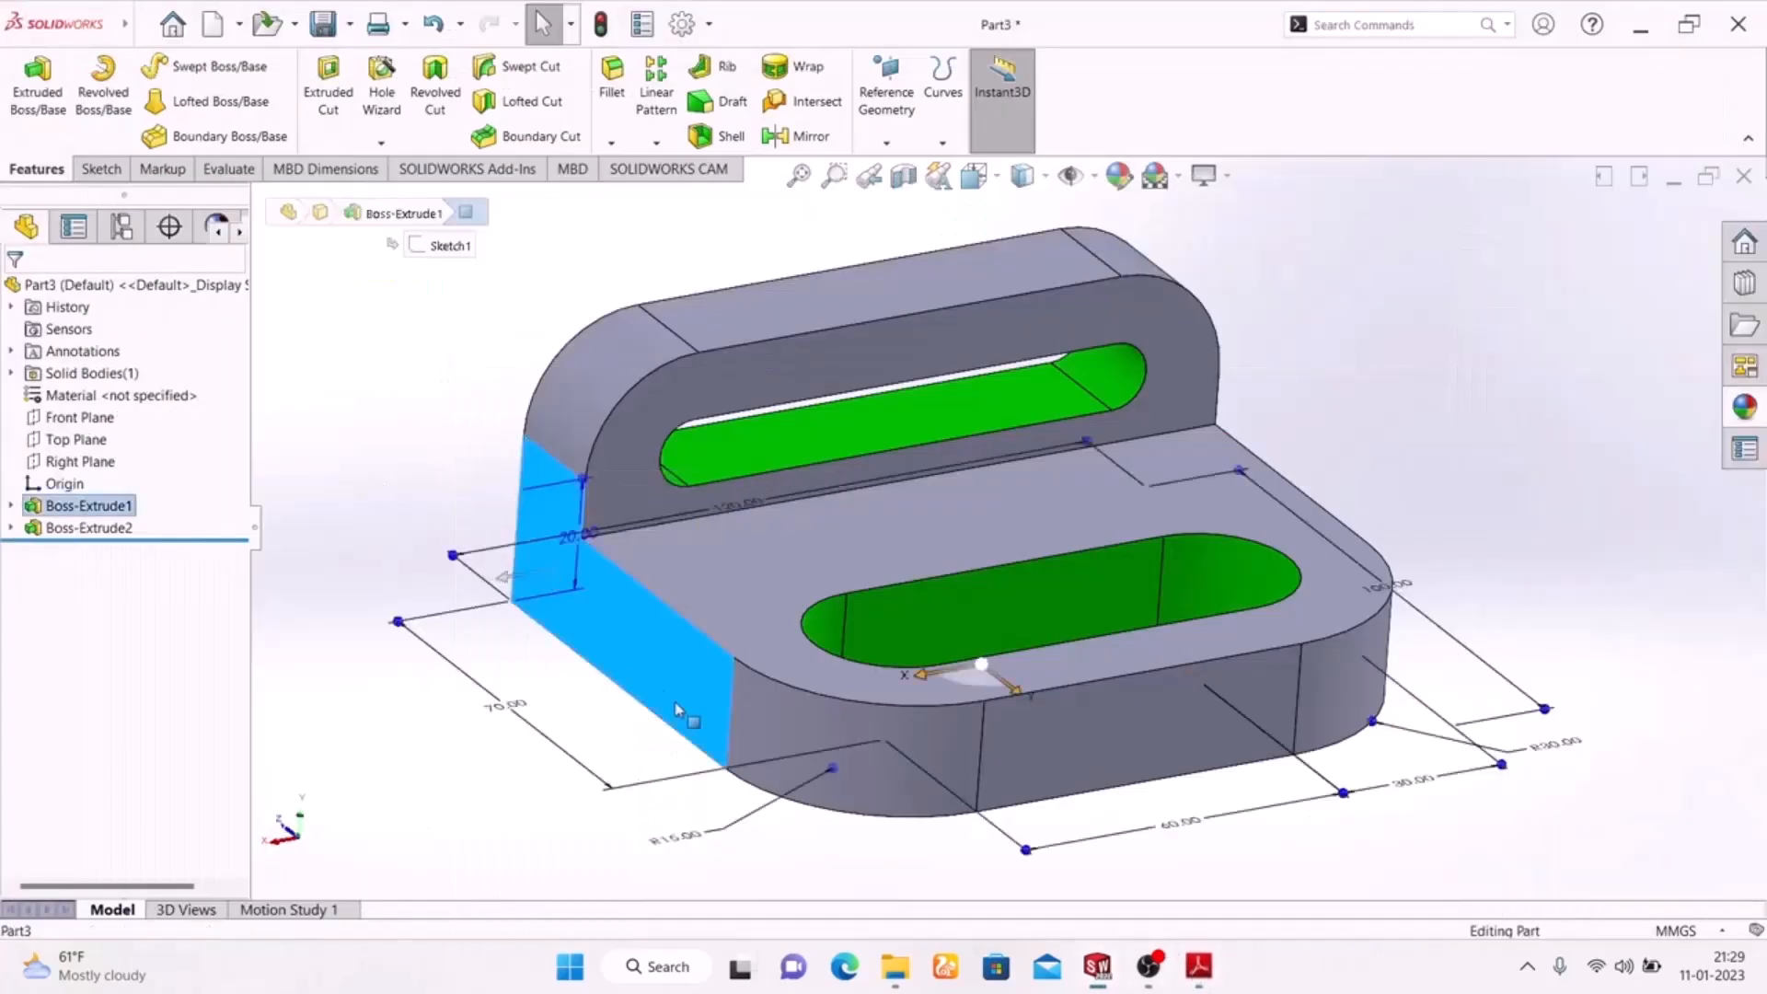
pyautogui.keyDown('ctrl'); pyautogui.click(1051, 745); pyautogui.keyUp('ctrl')
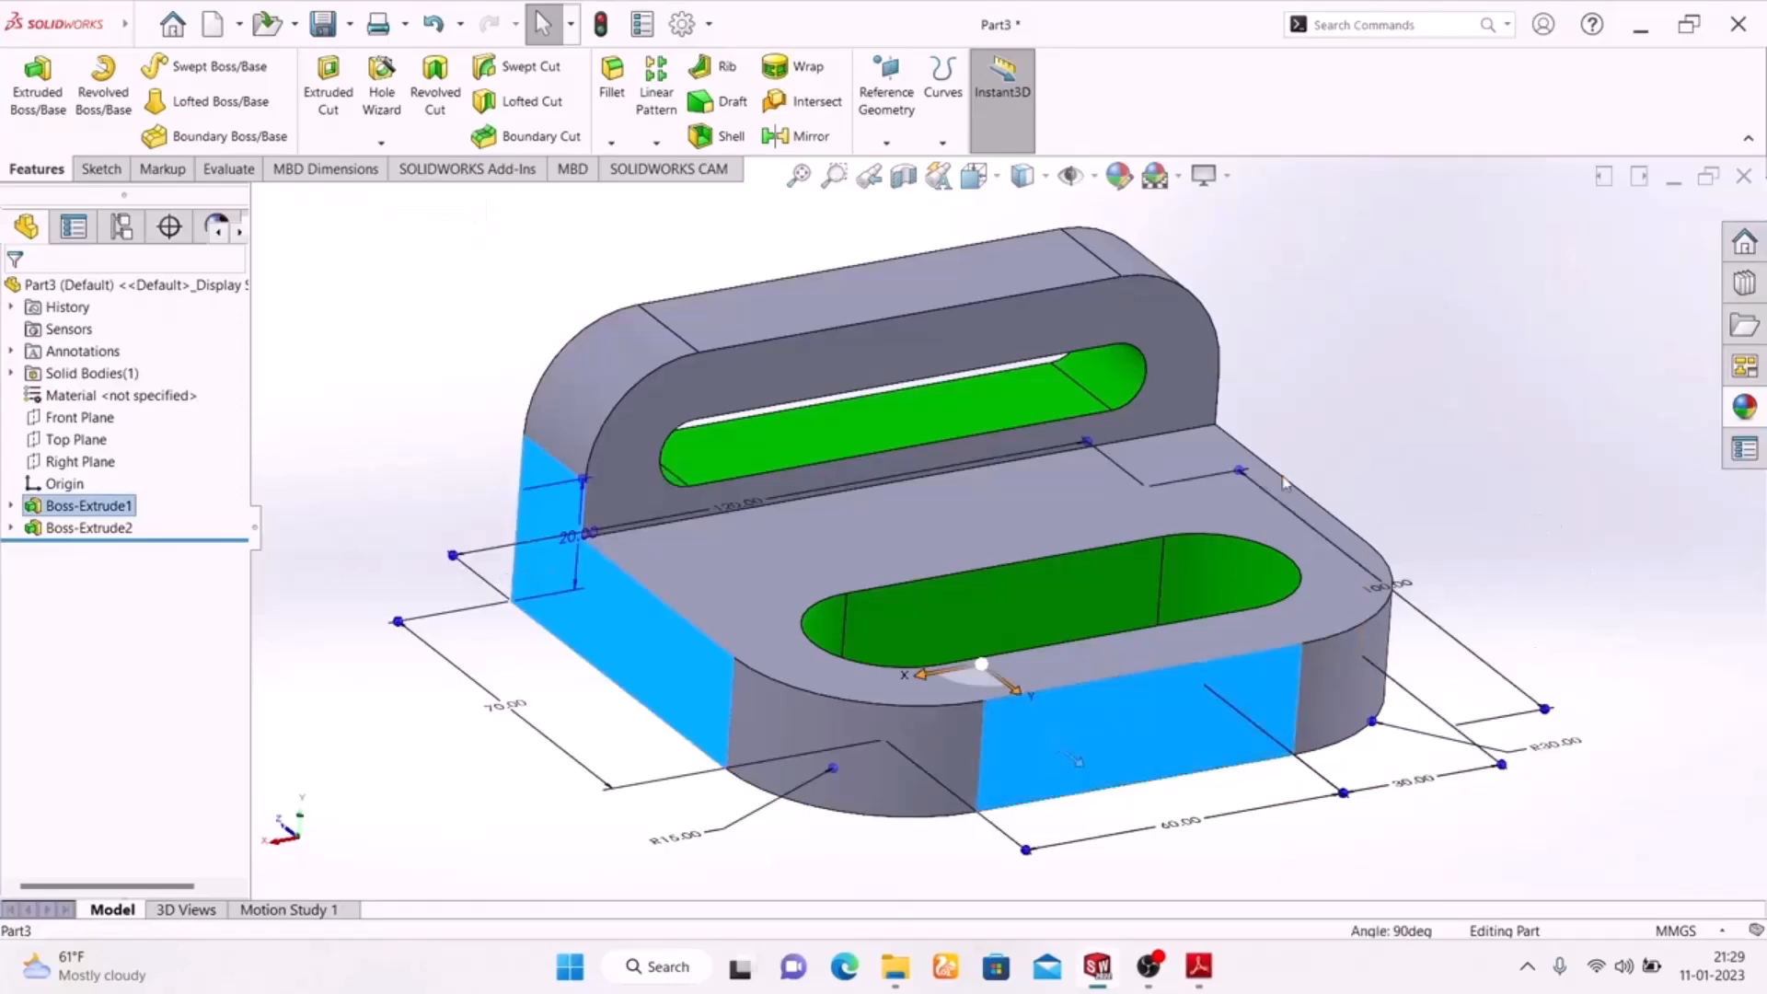
pyautogui.moveTo(1426, 503)
pyautogui.mouseDown(button='middle')
pyautogui.moveTo(1413, 476)
pyautogui.moveTo(1299, 497)
pyautogui.mouseUp(button='middle')
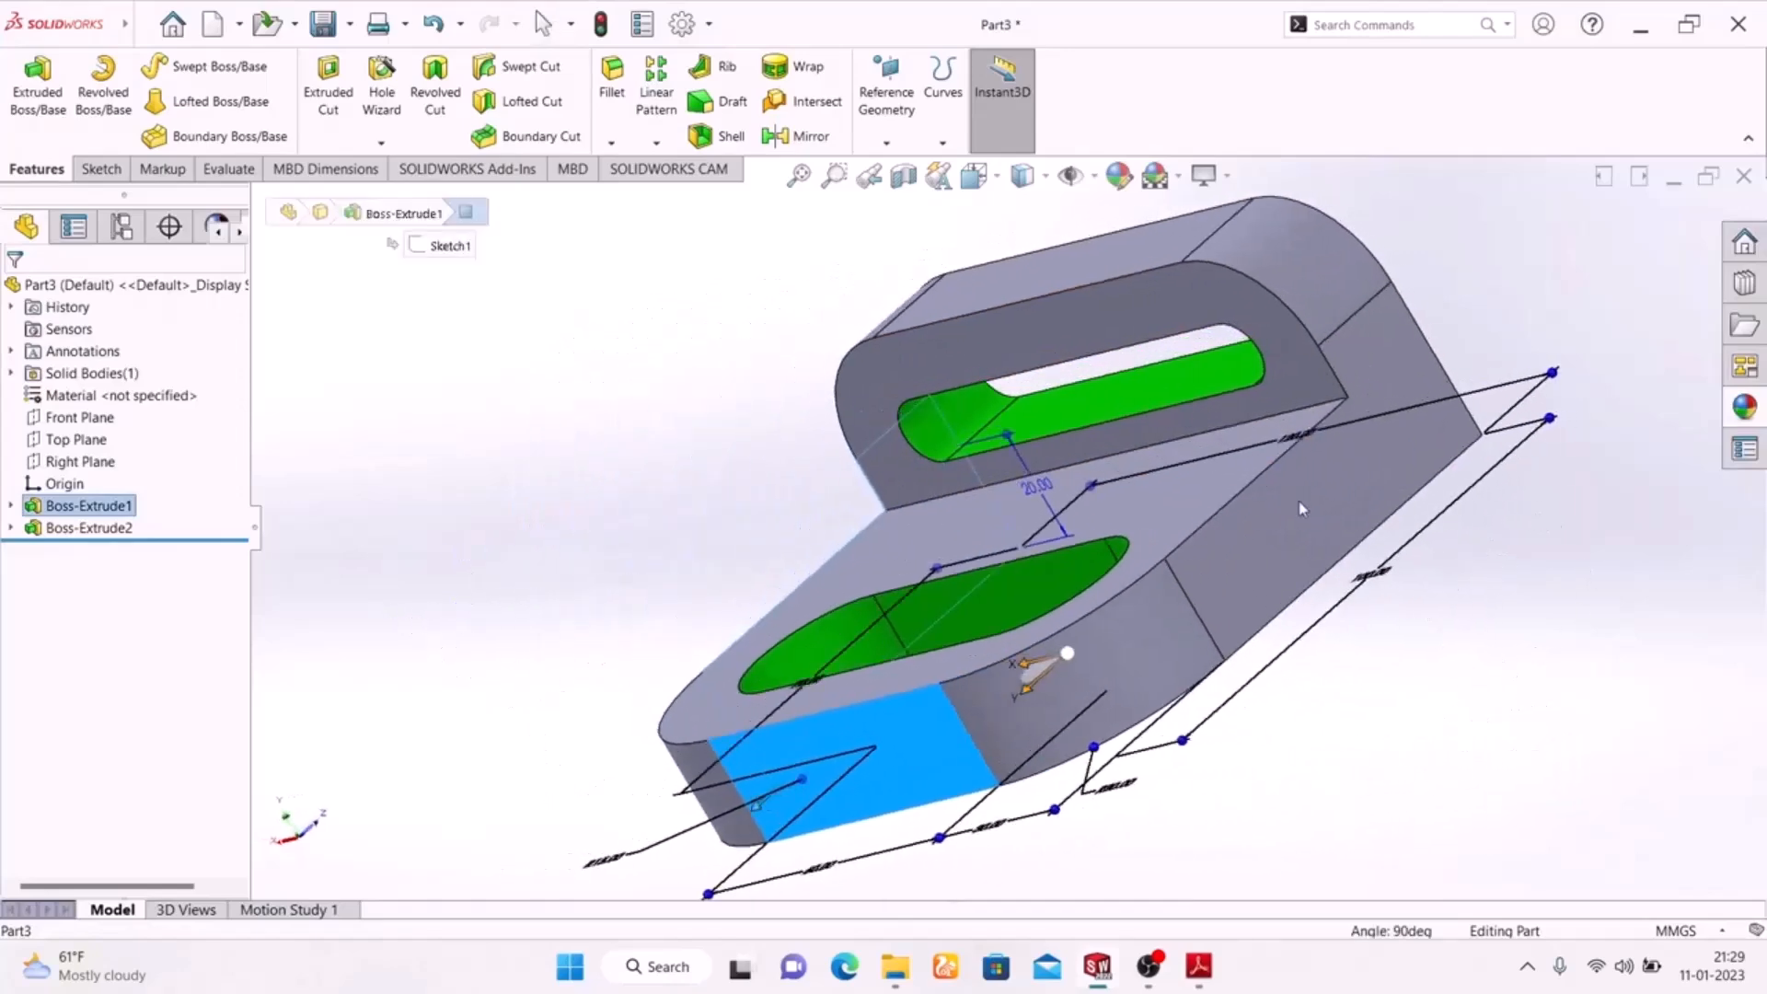
pyautogui.keyDown('ctrl'); pyautogui.click(1357, 505); pyautogui.keyUp('ctrl')
pyautogui.moveTo(518, 538); pyautogui.dragTo(685, 490, button='middle')
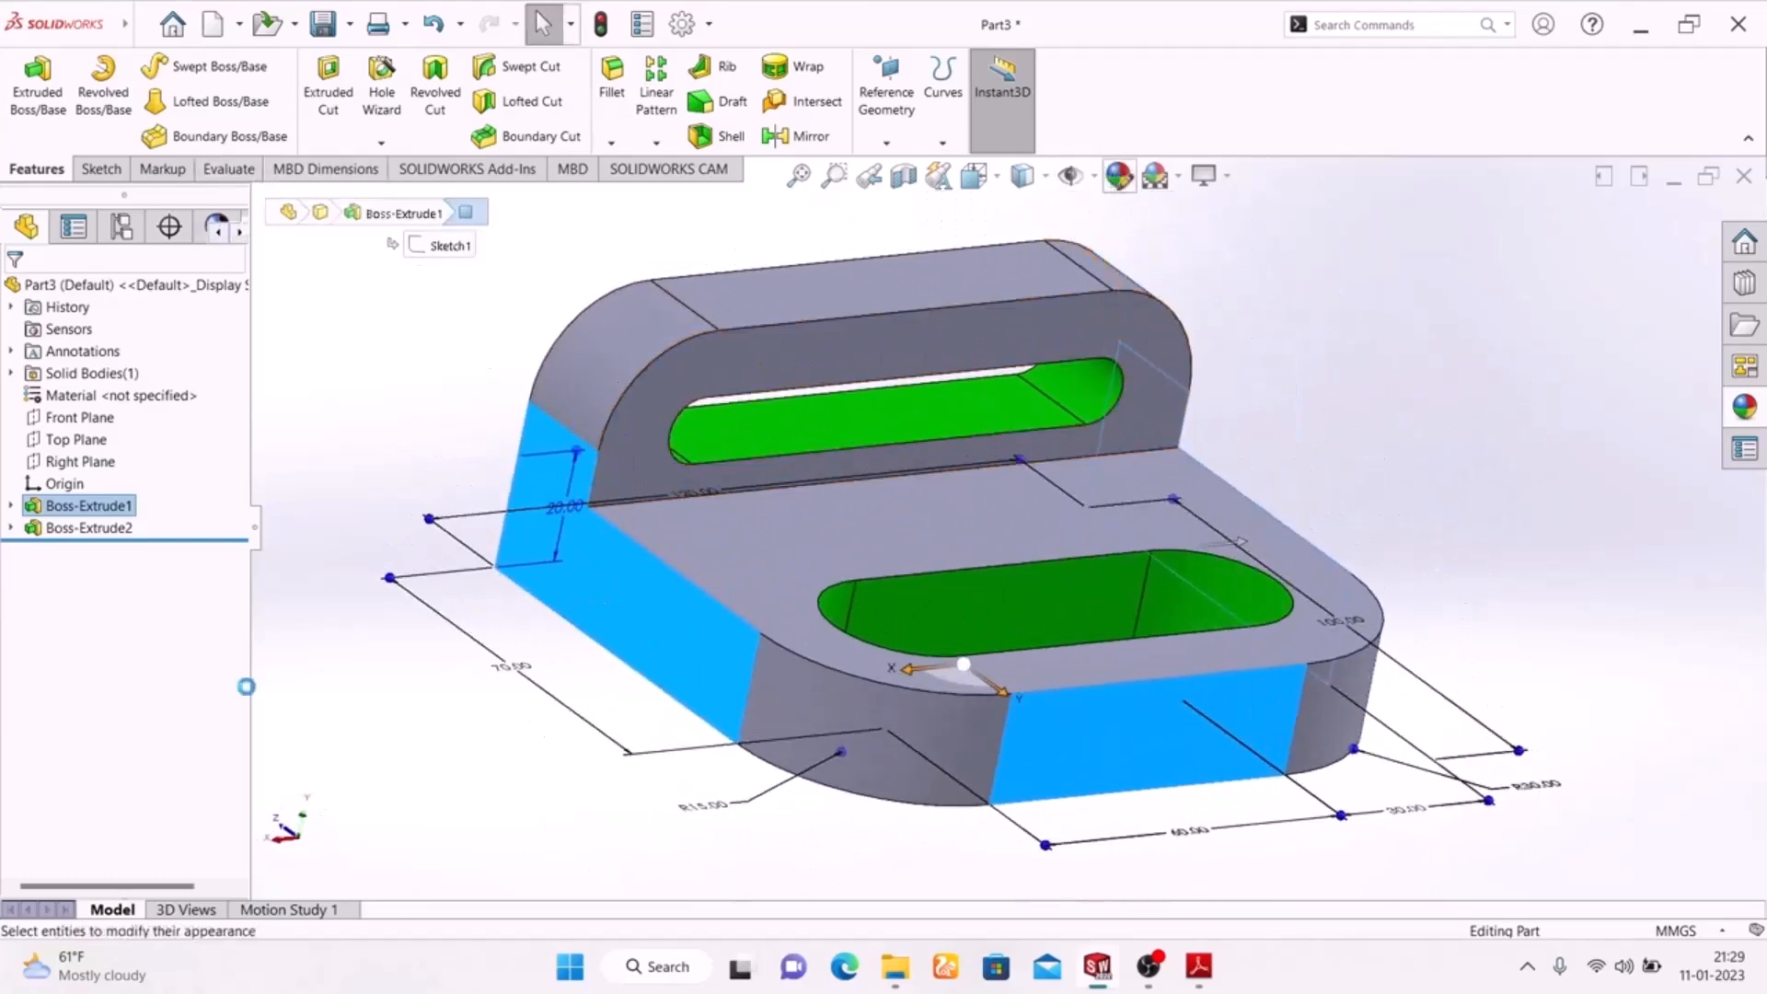
pyautogui.click(1116, 177)
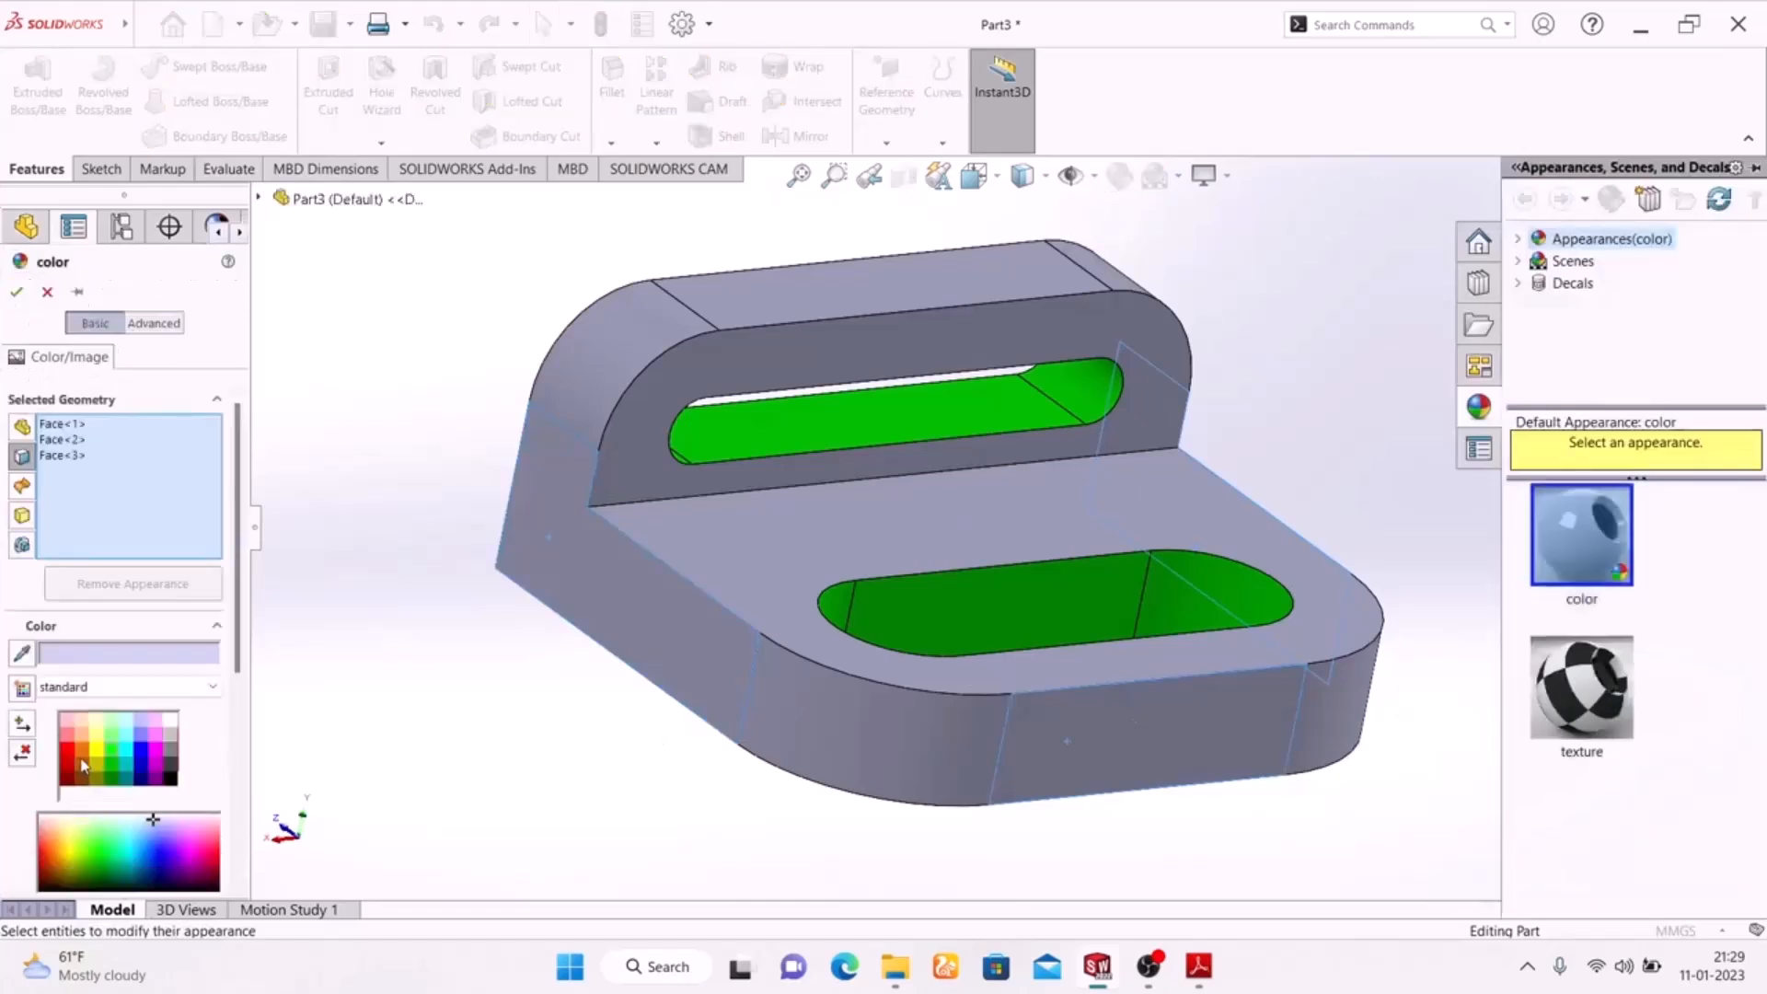
pyautogui.click(69, 754)
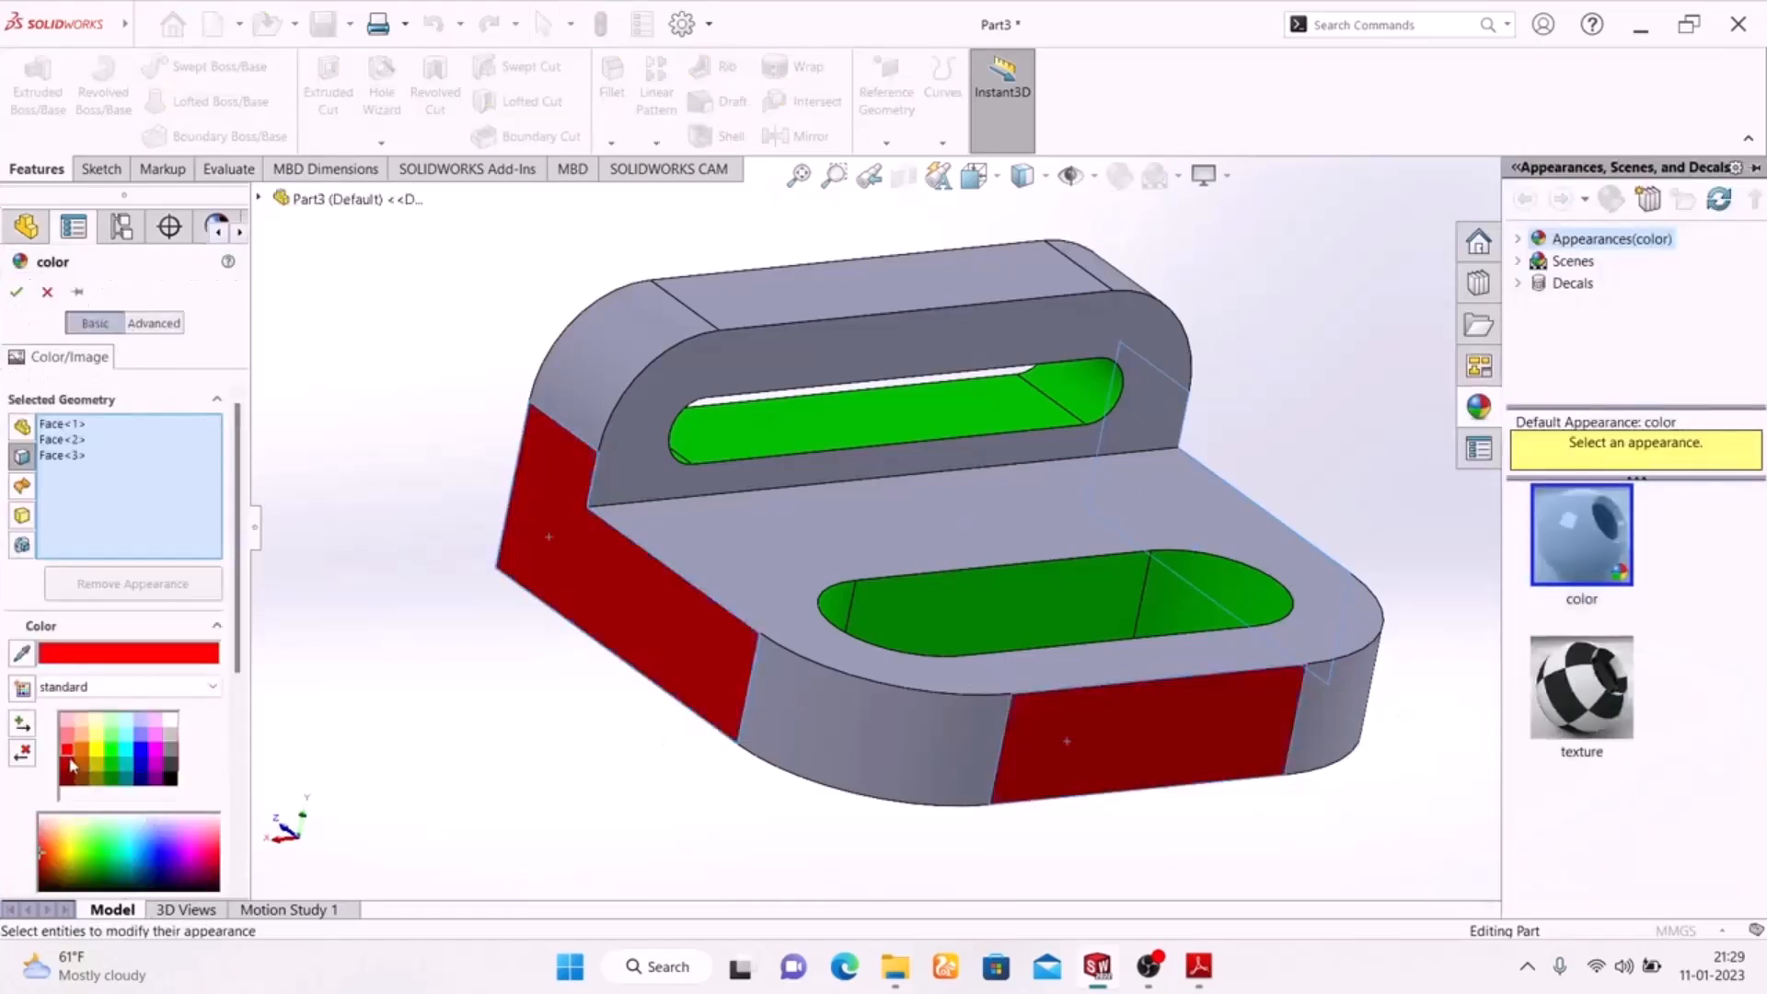
pyautogui.click(66, 736)
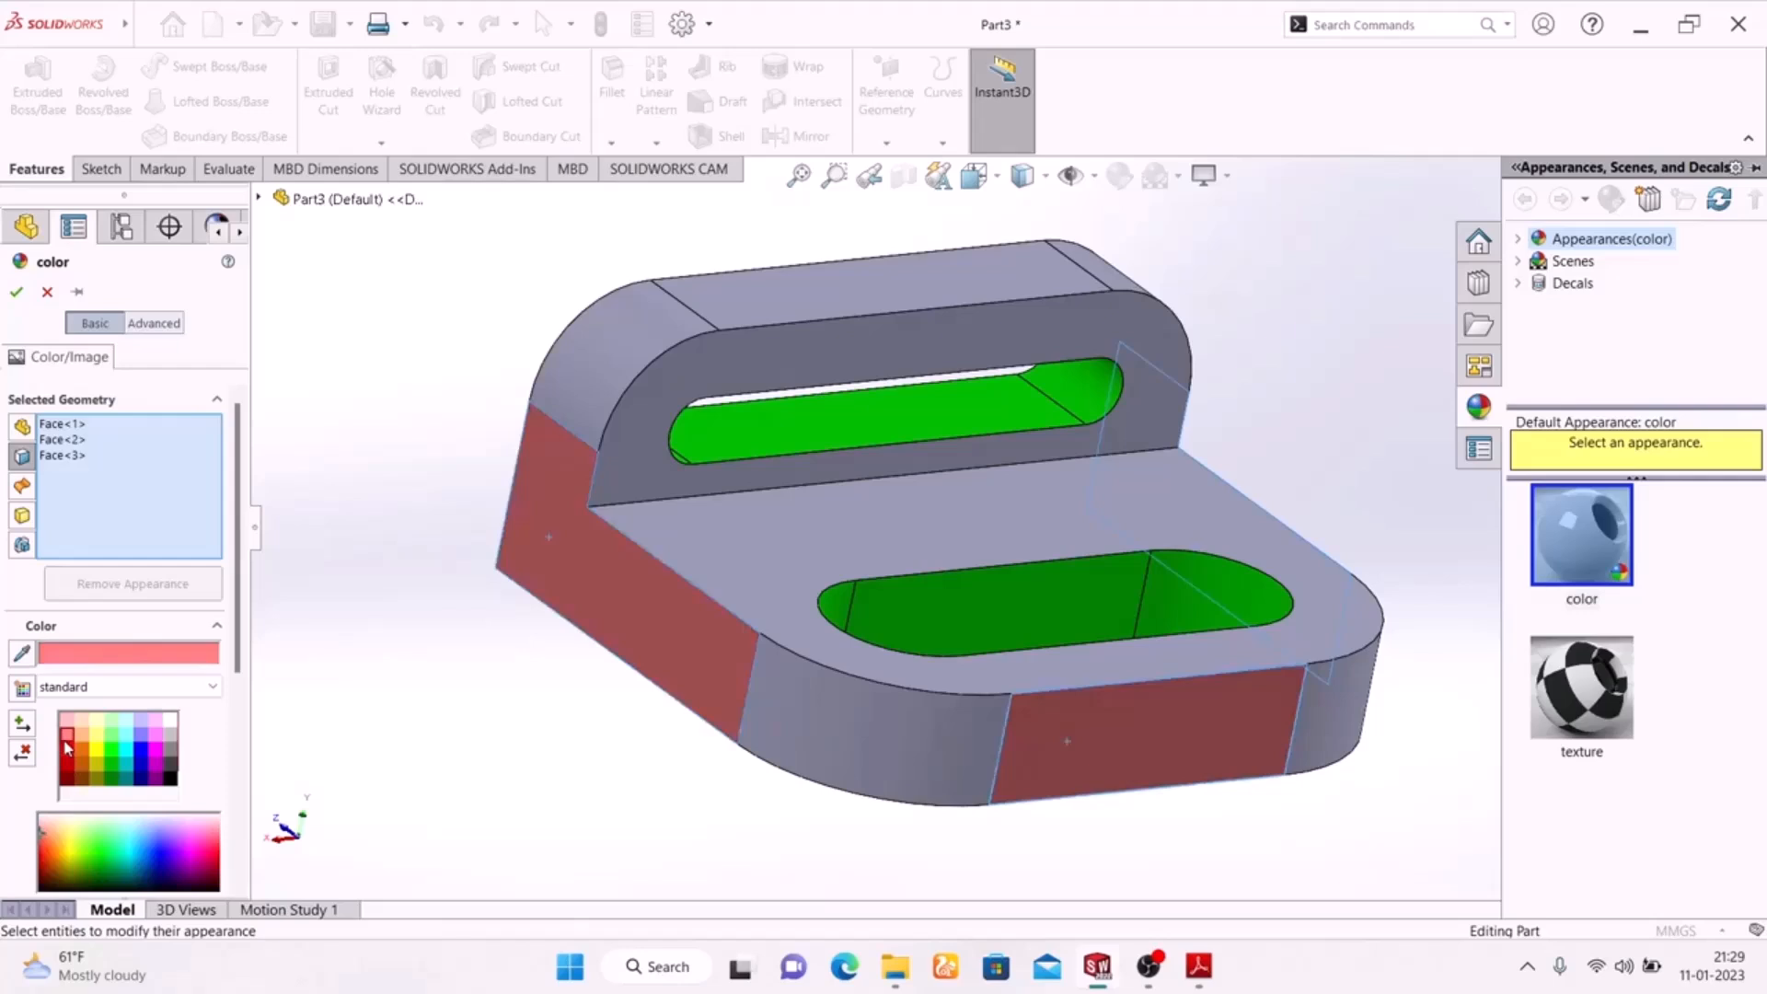
pyautogui.click(70, 758)
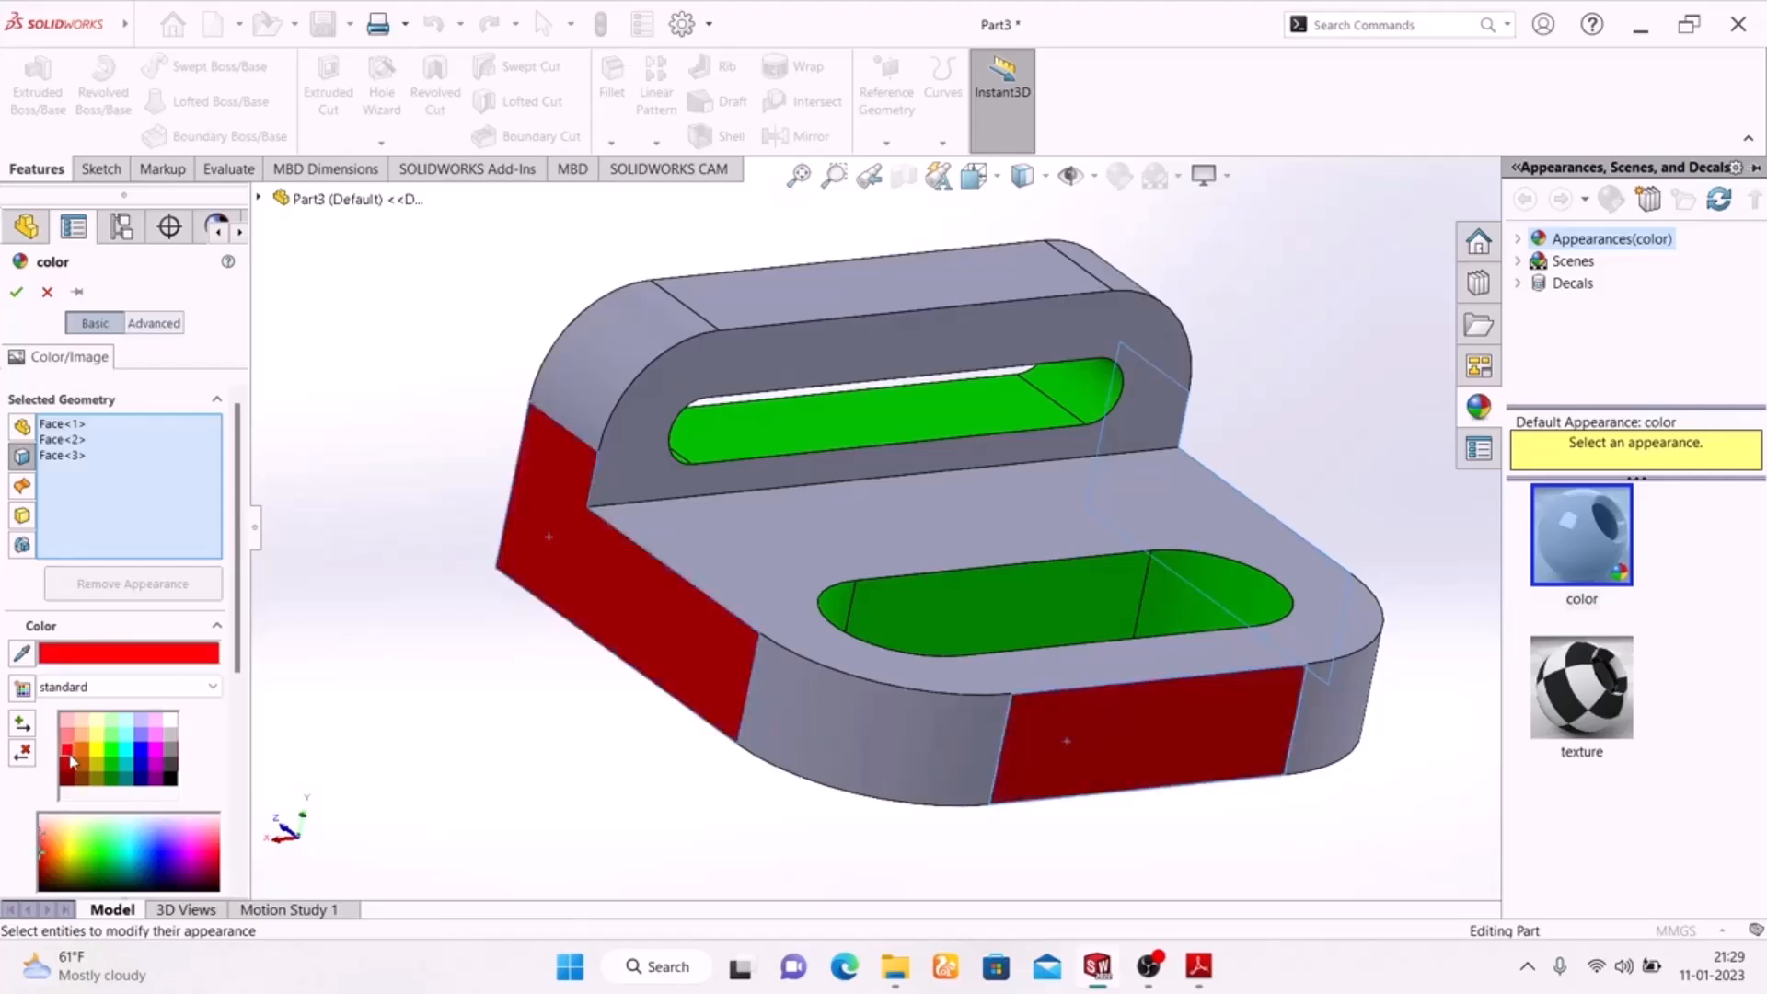
pyautogui.click(16, 292)
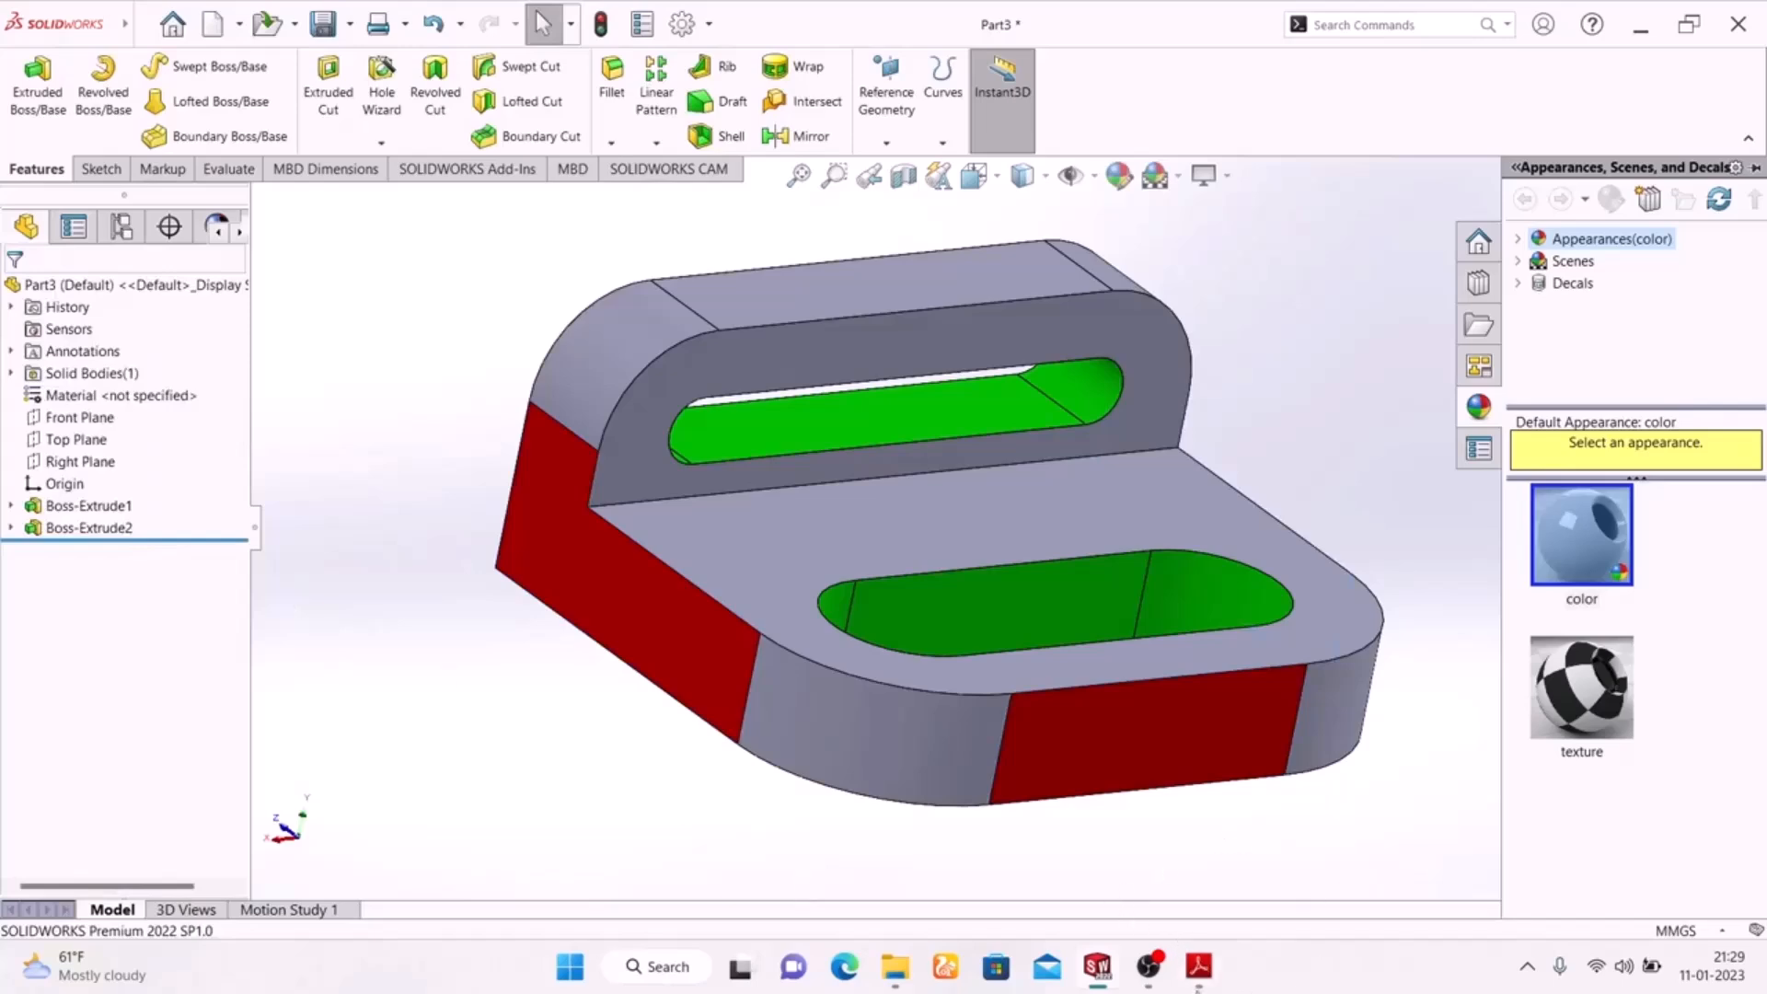
# Check the drawing's coloured views in Adobe Reader and apply a yellow appearance to the rounded corner faces of the base plate and flange.
pyautogui.click(1198, 966)
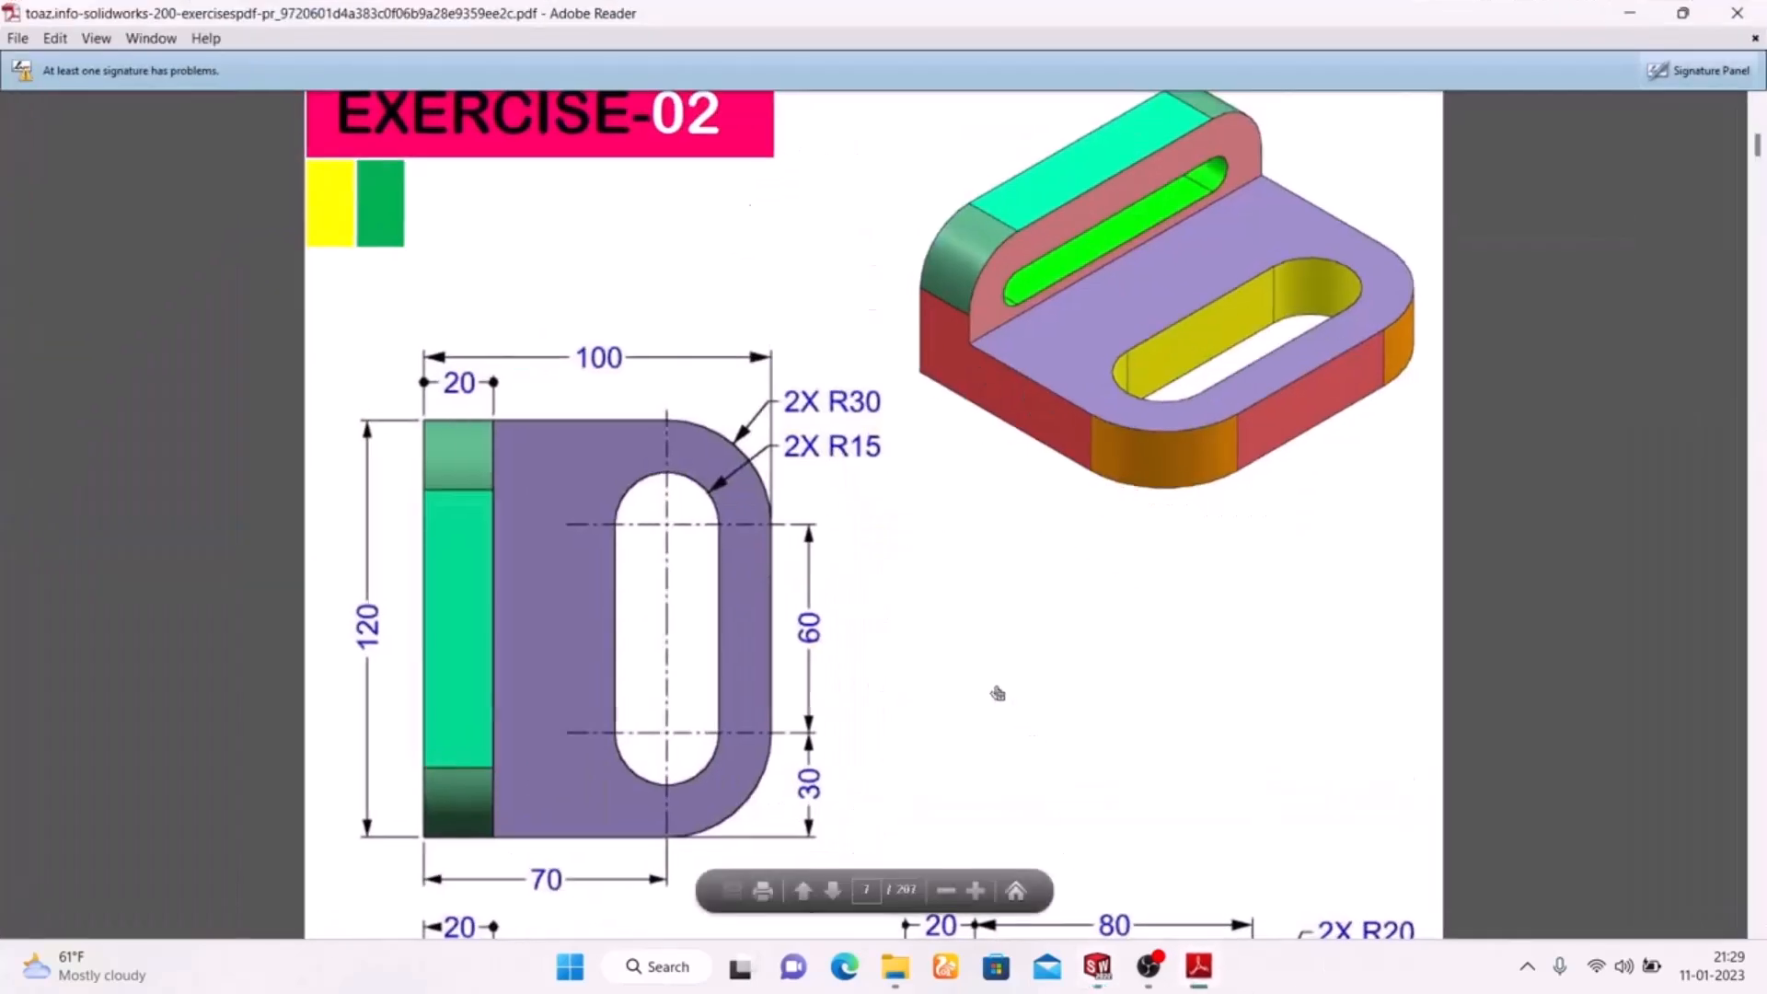
pyautogui.scroll(-8, 1000, 691)
pyautogui.scroll(2, 1000, 692)
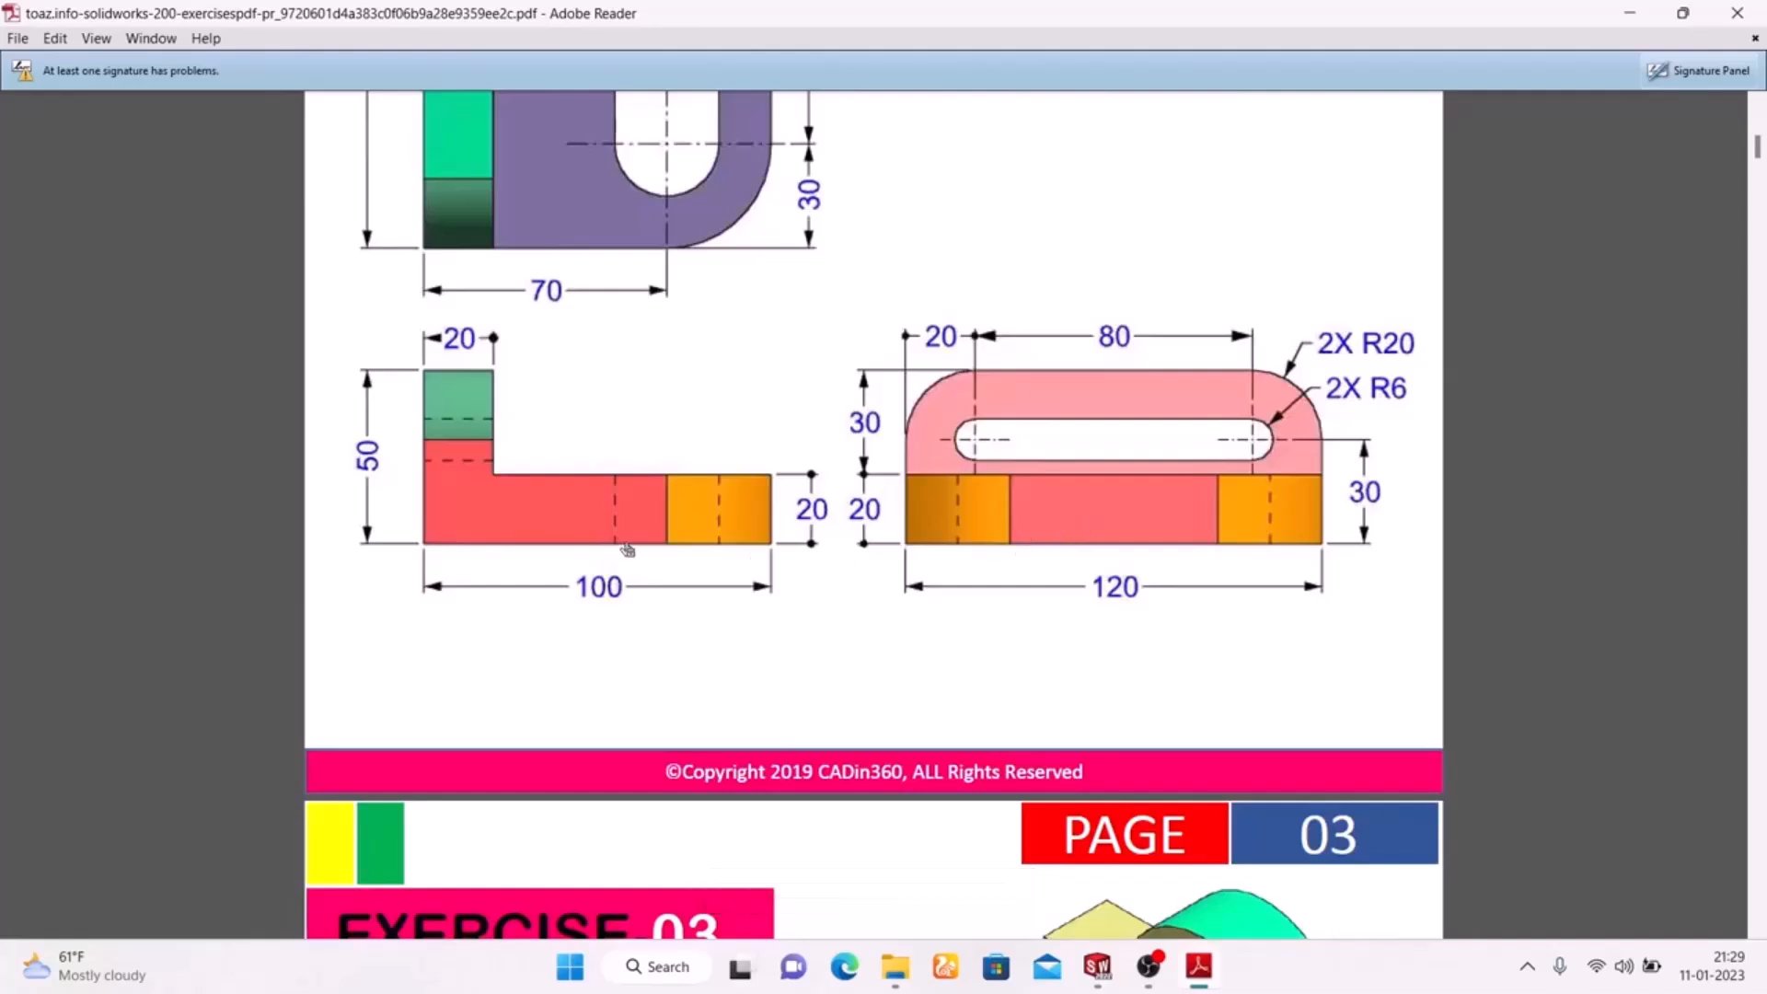
pyautogui.scroll(3, 626, 550)
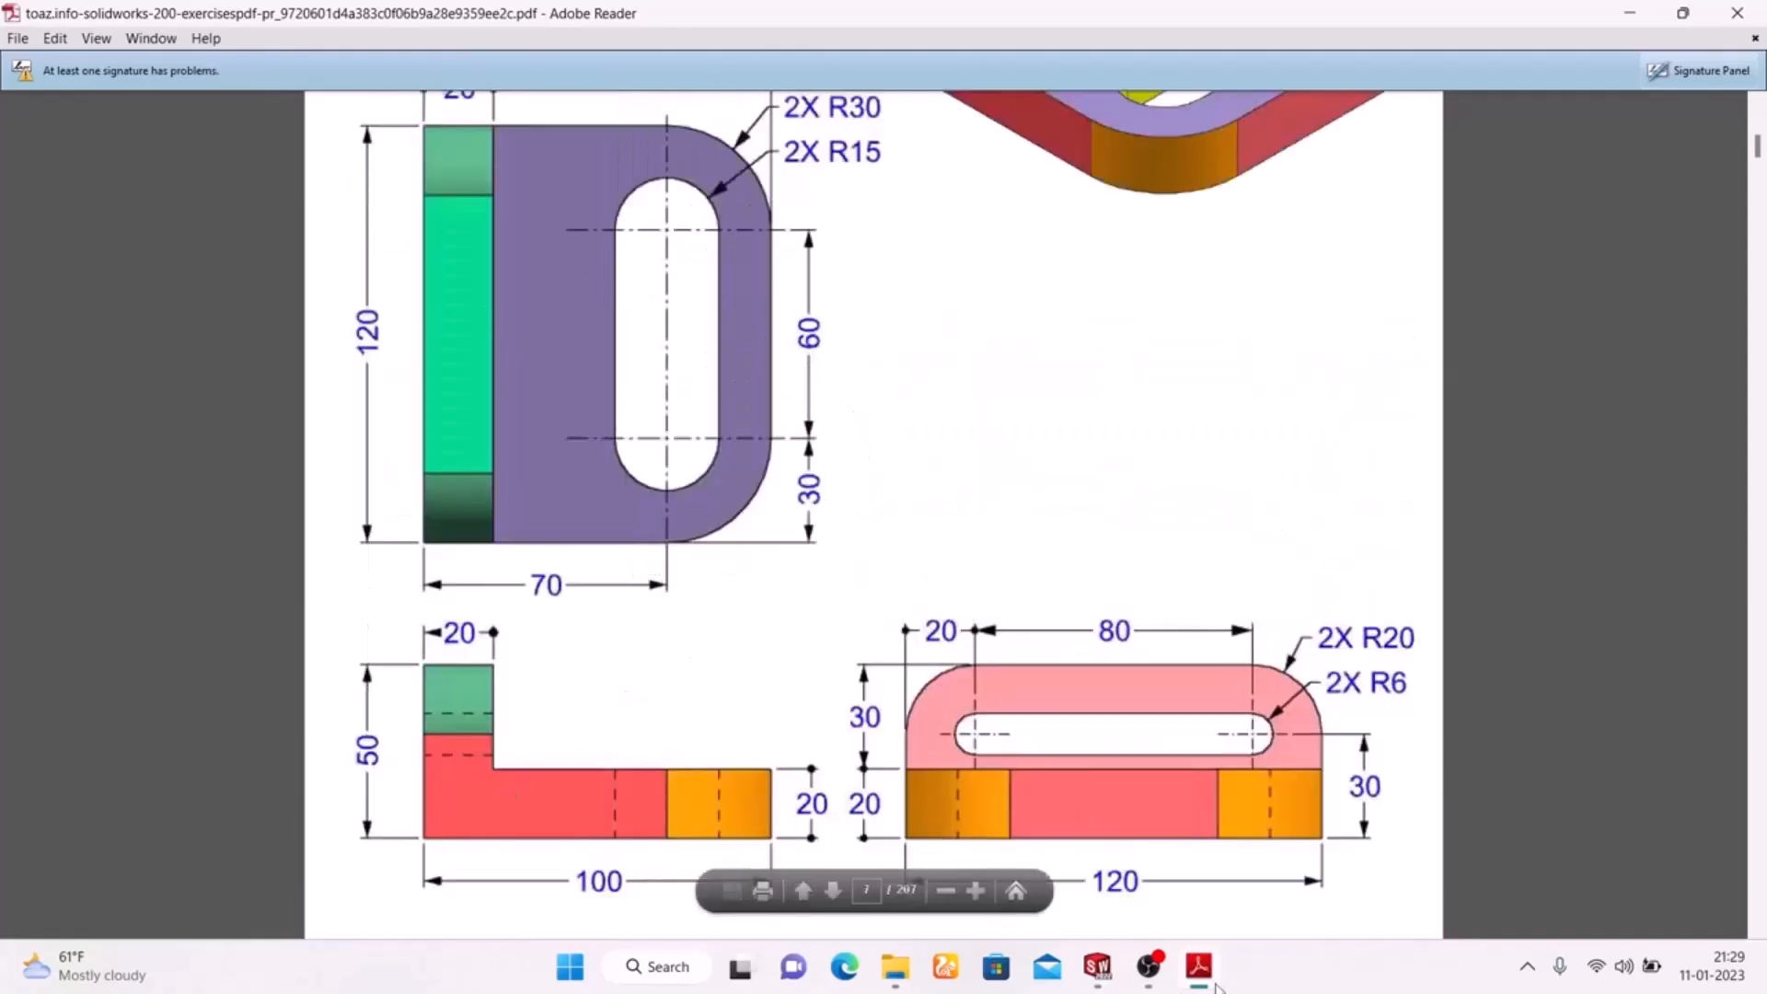
pyautogui.click(1191, 979)
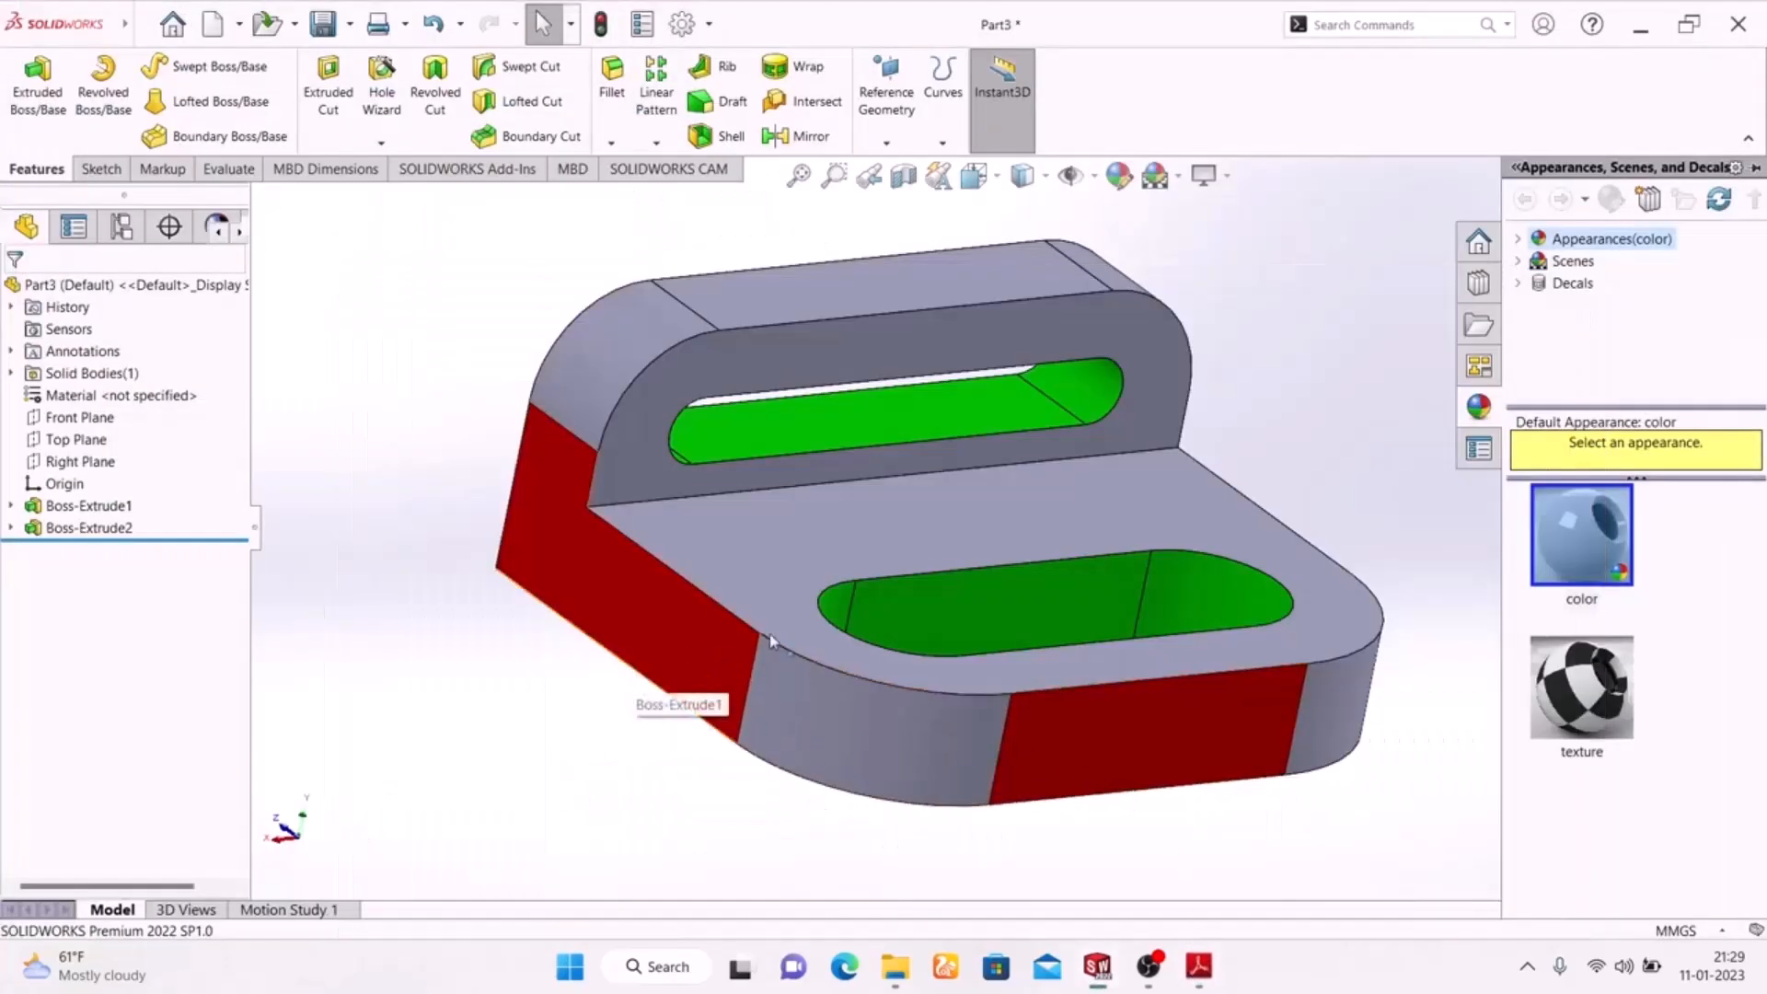
pyautogui.click(831, 724)
pyautogui.keyDown('ctrl'); pyautogui.click(1338, 718); pyautogui.keyUp('ctrl')
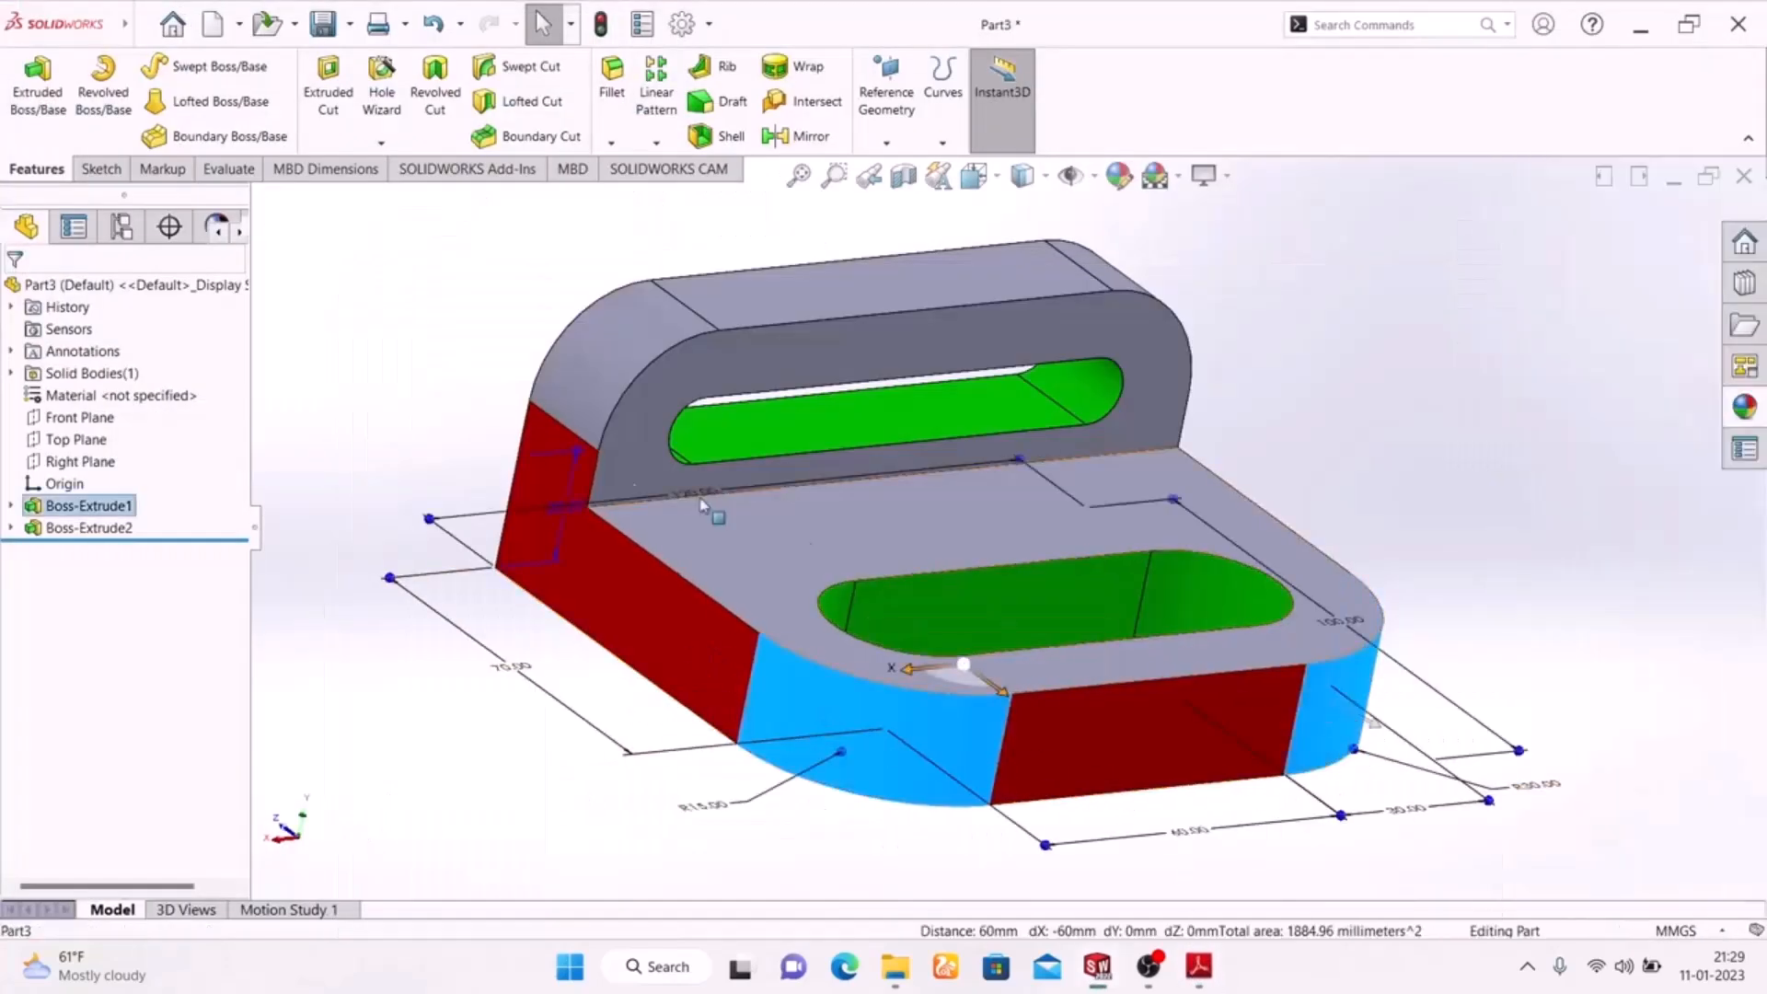
pyautogui.keyDown('ctrl'); pyautogui.click(602, 362); pyautogui.keyUp('ctrl')
pyautogui.moveTo(1367, 448); pyautogui.dragTo(1275, 453, button='middle')
pyautogui.keyDown('ctrl'); pyautogui.click(1352, 295); pyautogui.keyUp('ctrl')
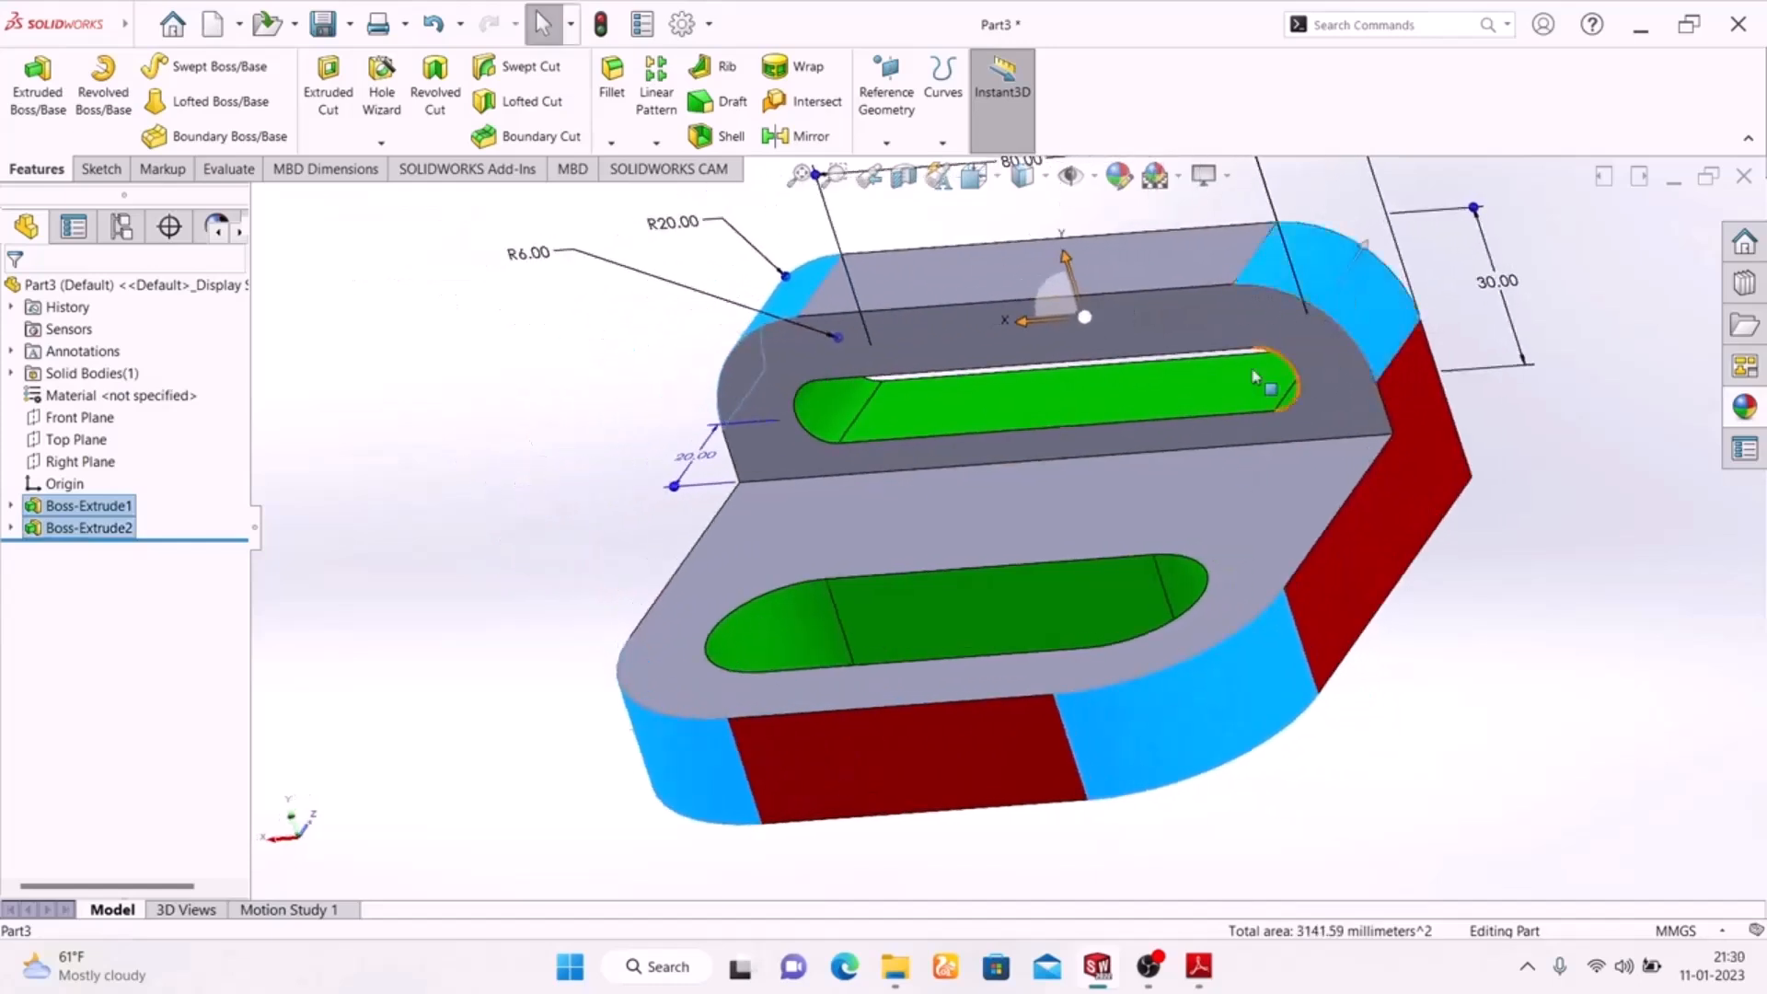
pyautogui.click(1119, 175)
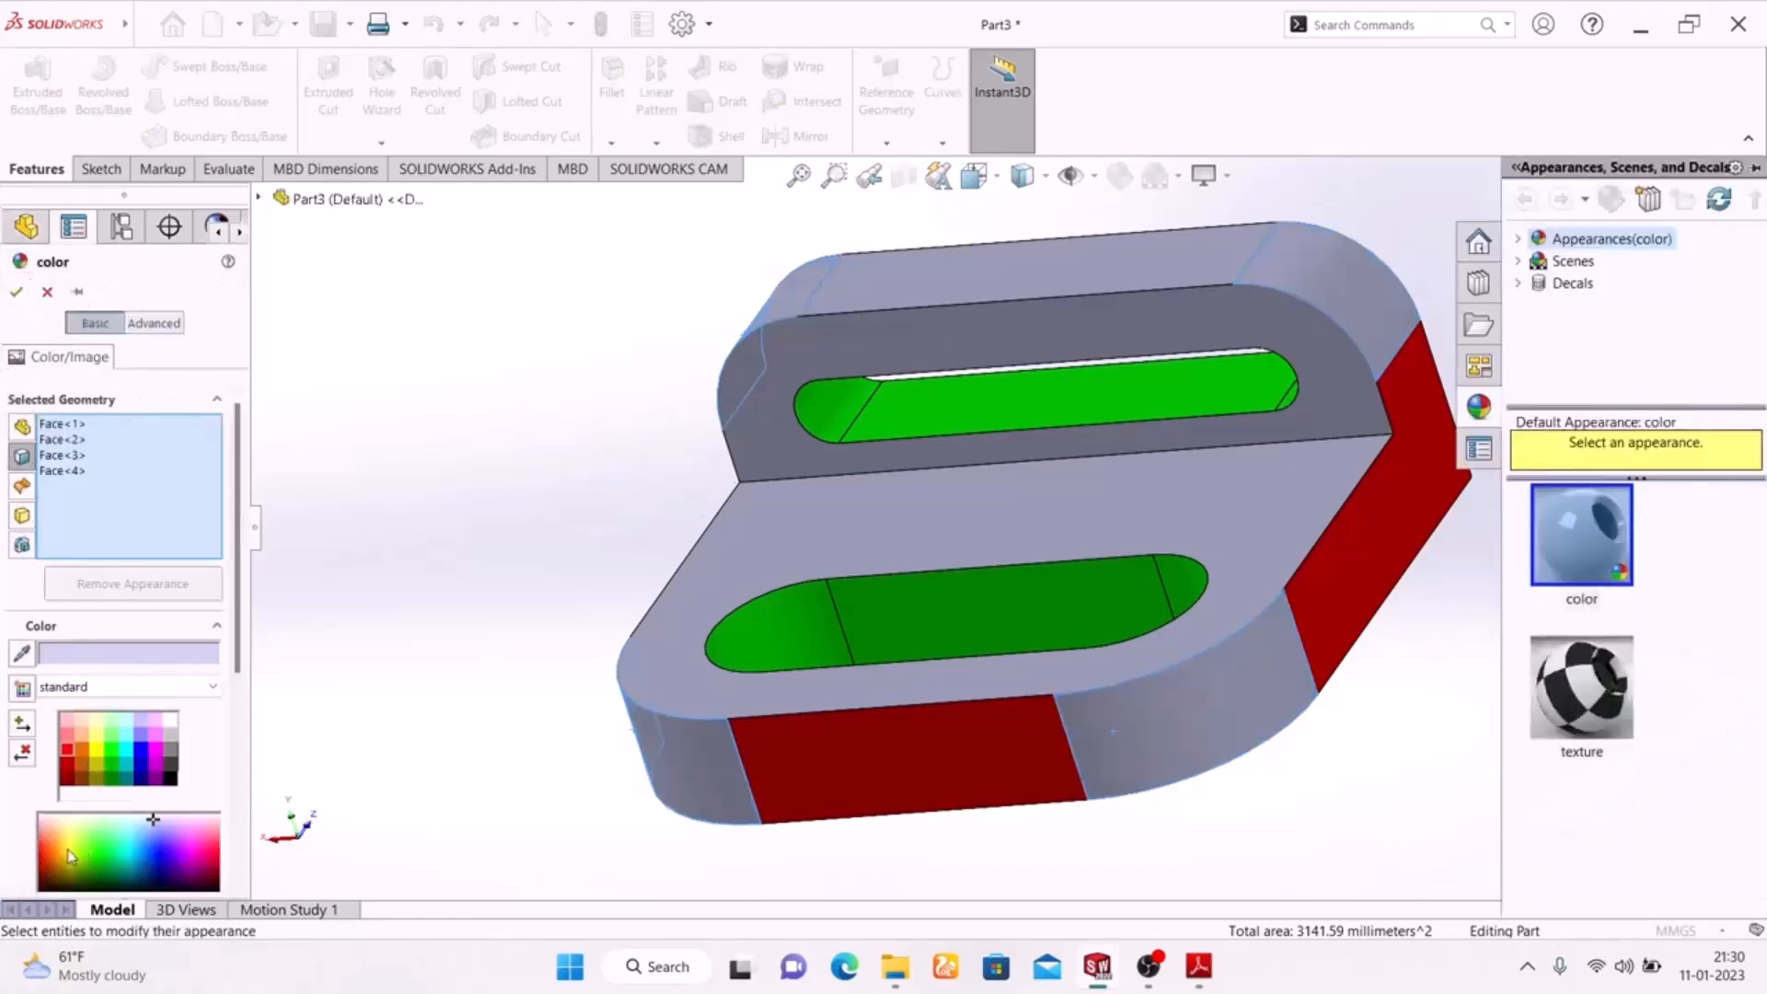
pyautogui.click(99, 750)
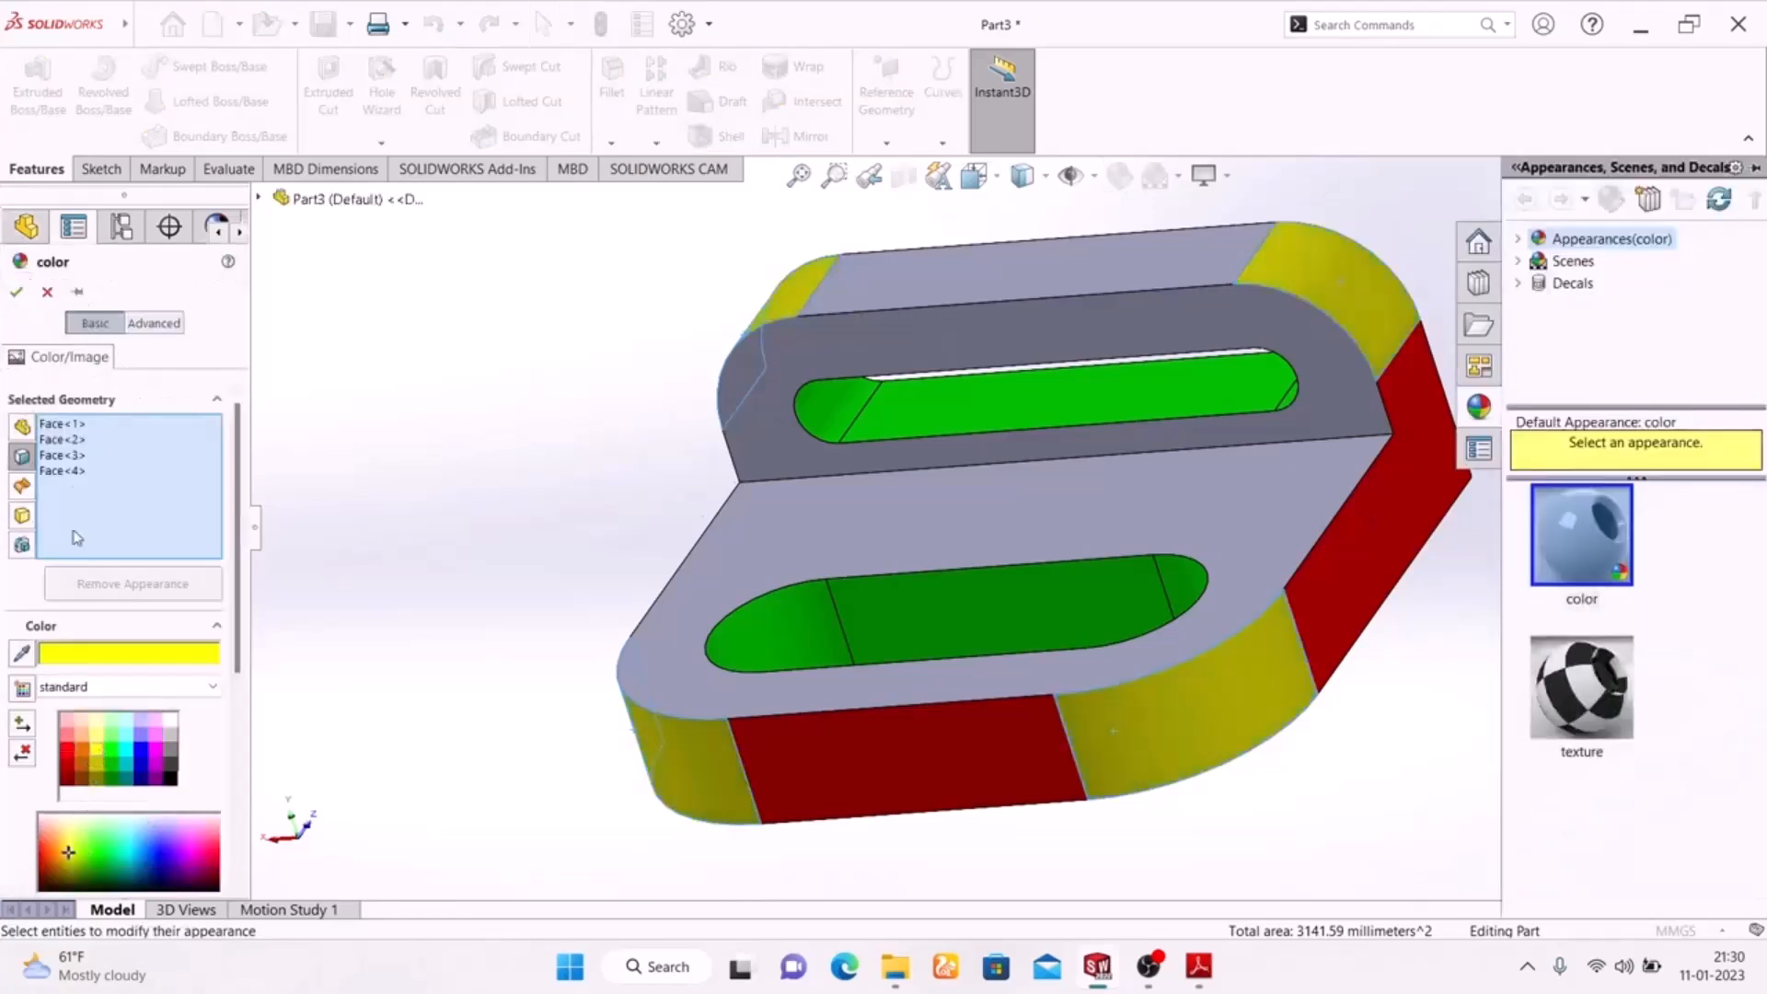
pyautogui.click(16, 292)
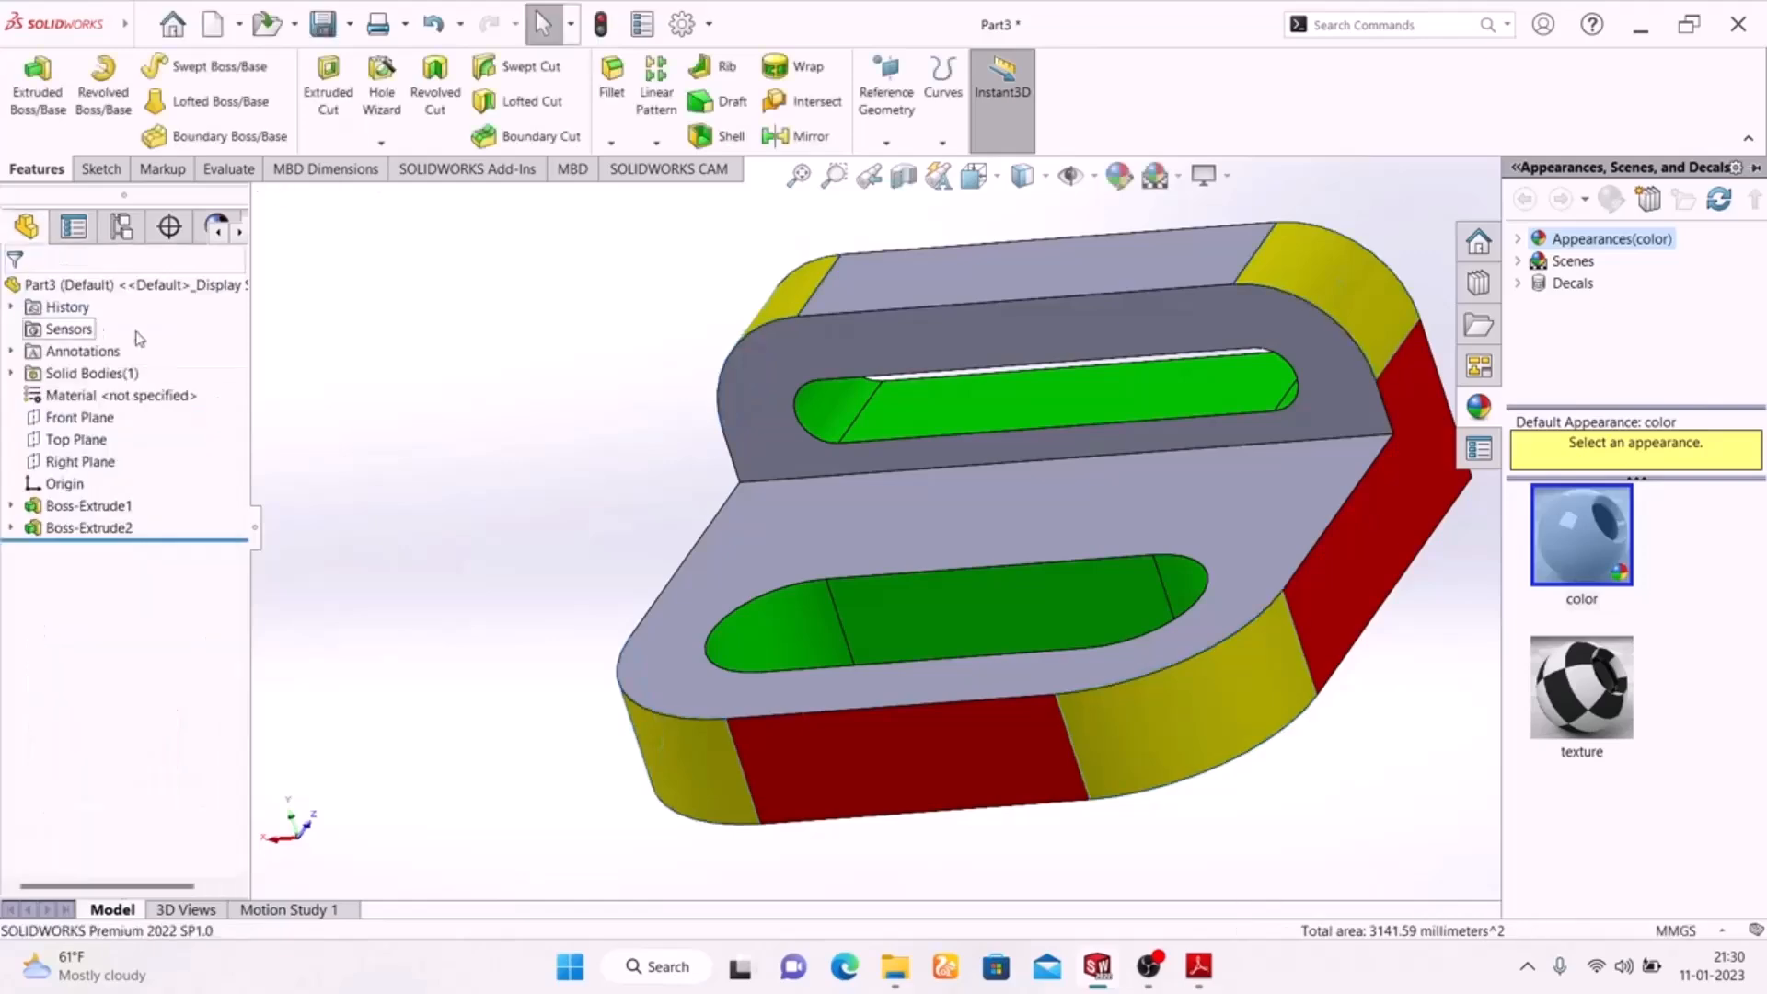
# Apply a cyan appearance to the base plate's underside and the bracket's flat back face.
pyautogui.moveTo(406, 556); pyautogui.dragTo(593, 246, button='middle')
pyautogui.press('Escape')
pyautogui.click(856, 776)
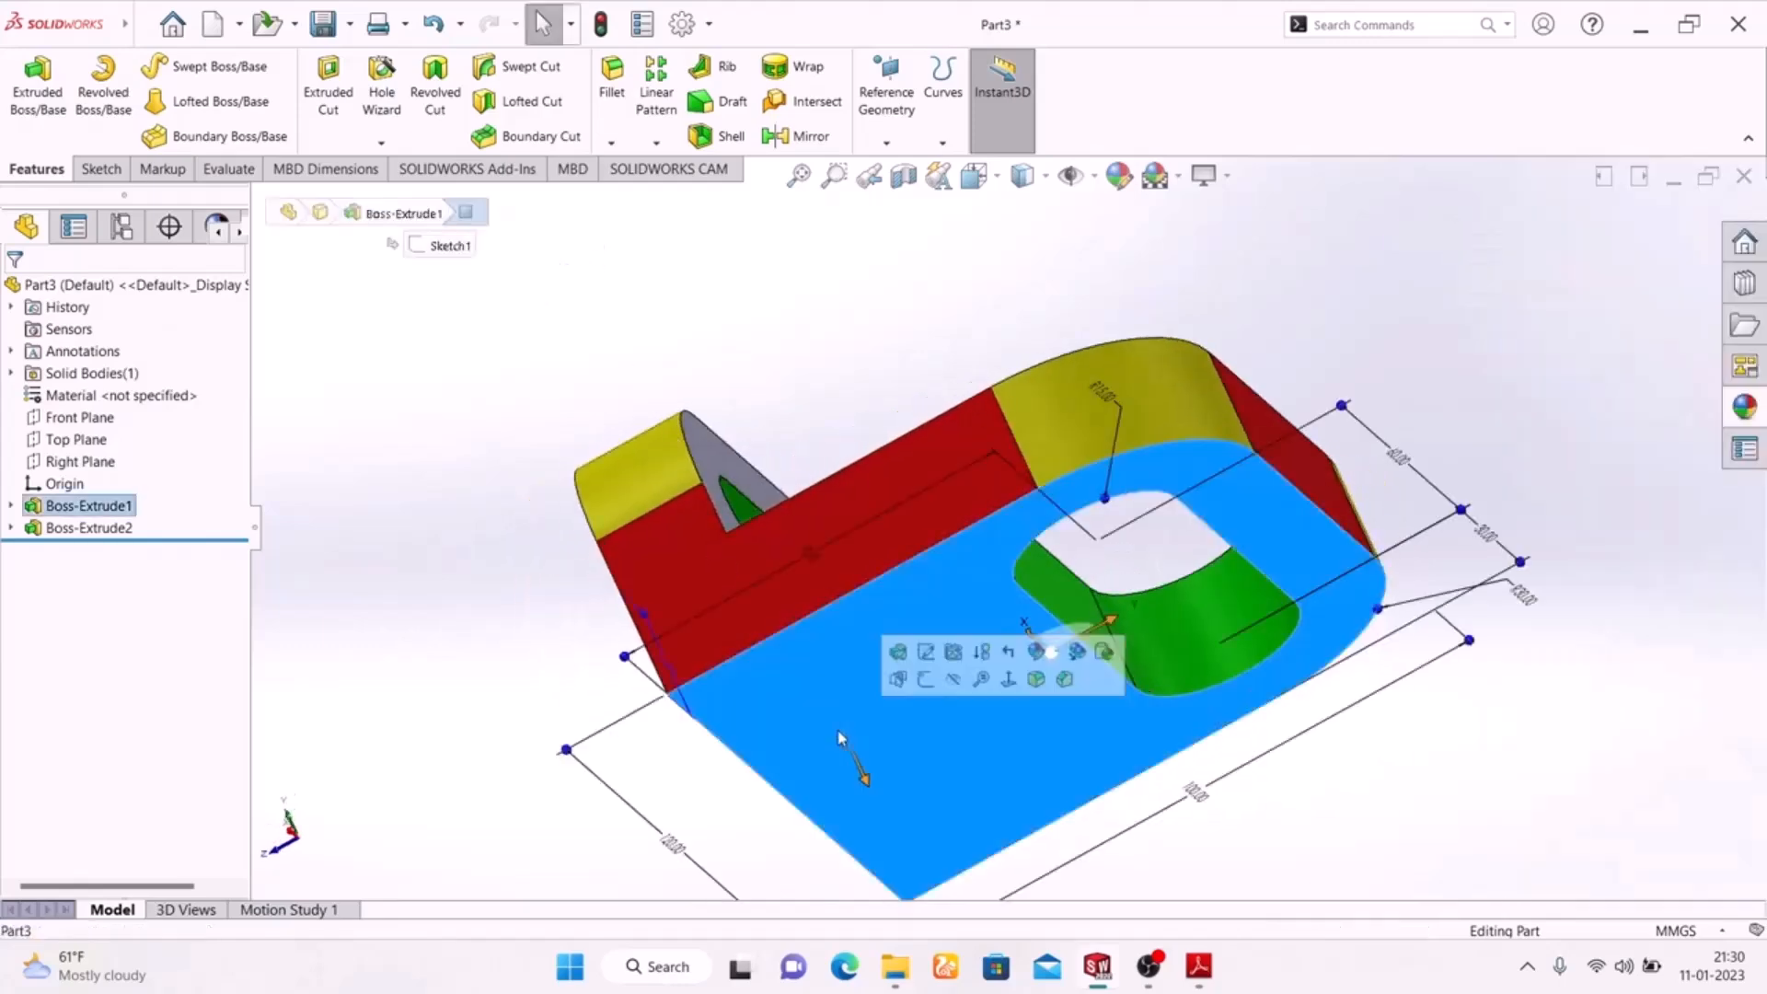
pyautogui.moveTo(426, 602); pyautogui.dragTo(591, 545, button='middle')
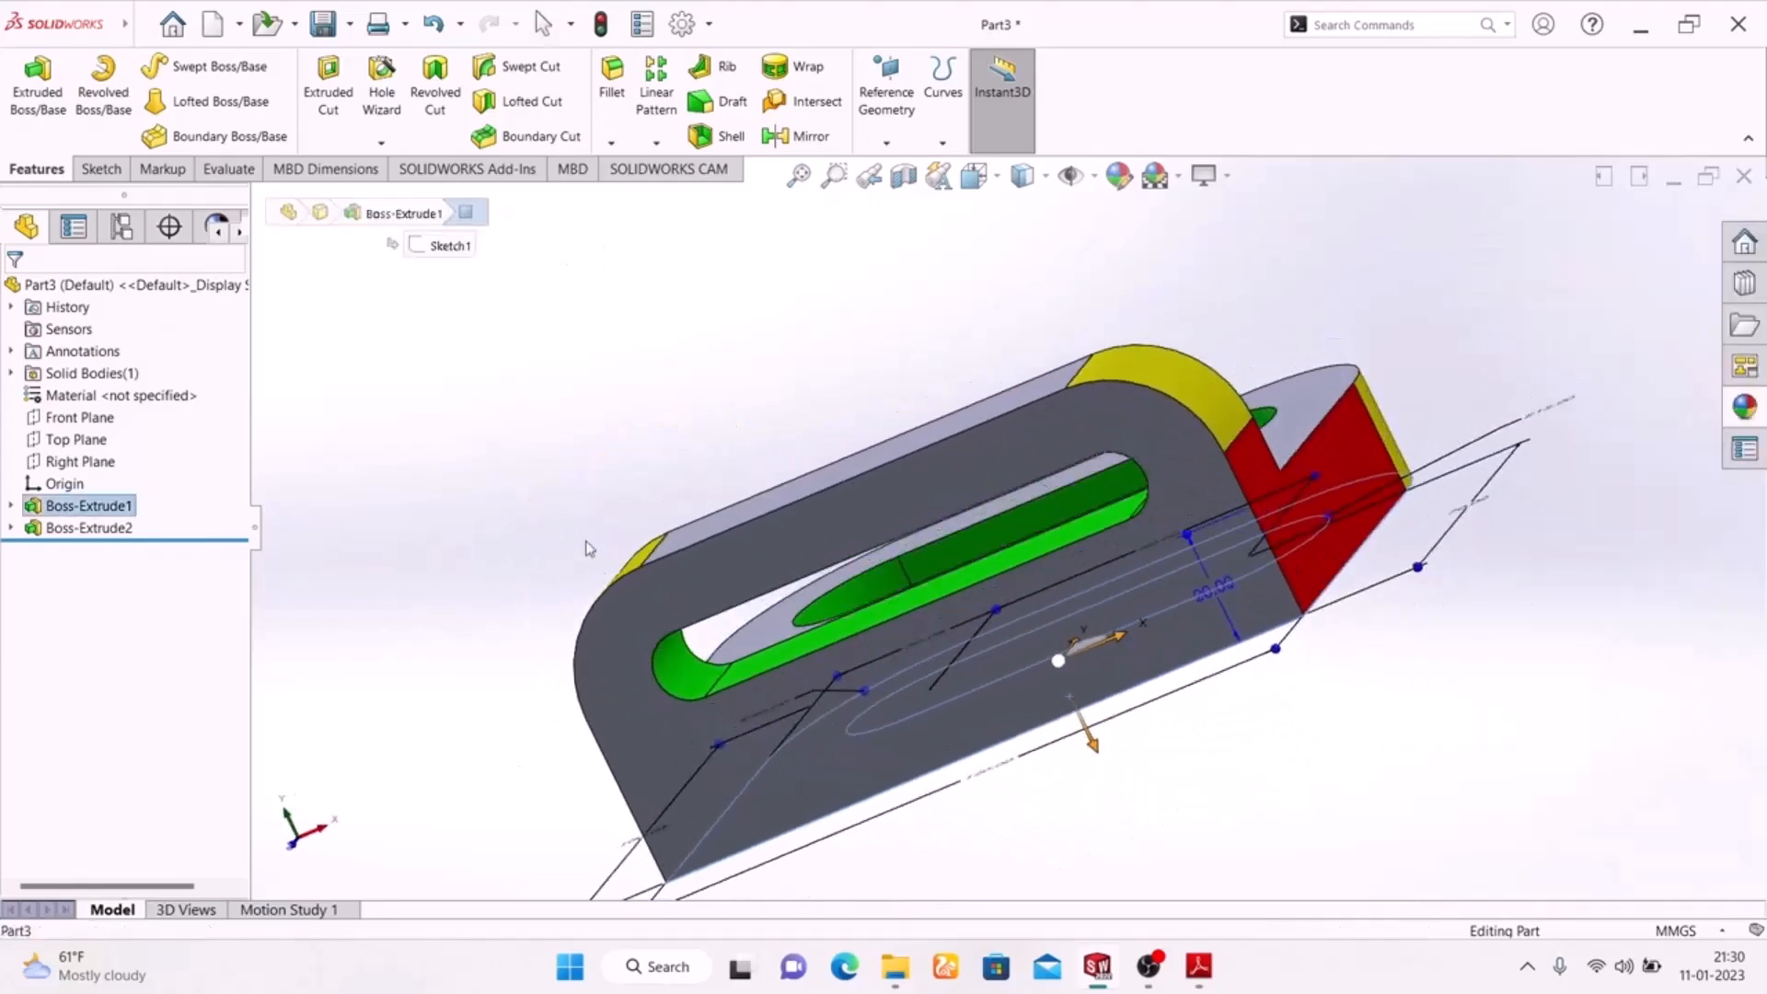
pyautogui.keyDown('ctrl'); pyautogui.click(686, 726); pyautogui.keyUp('ctrl')
pyautogui.moveTo(1401, 747); pyautogui.dragTo(1125, 840, button='middle')
pyautogui.click(1118, 175)
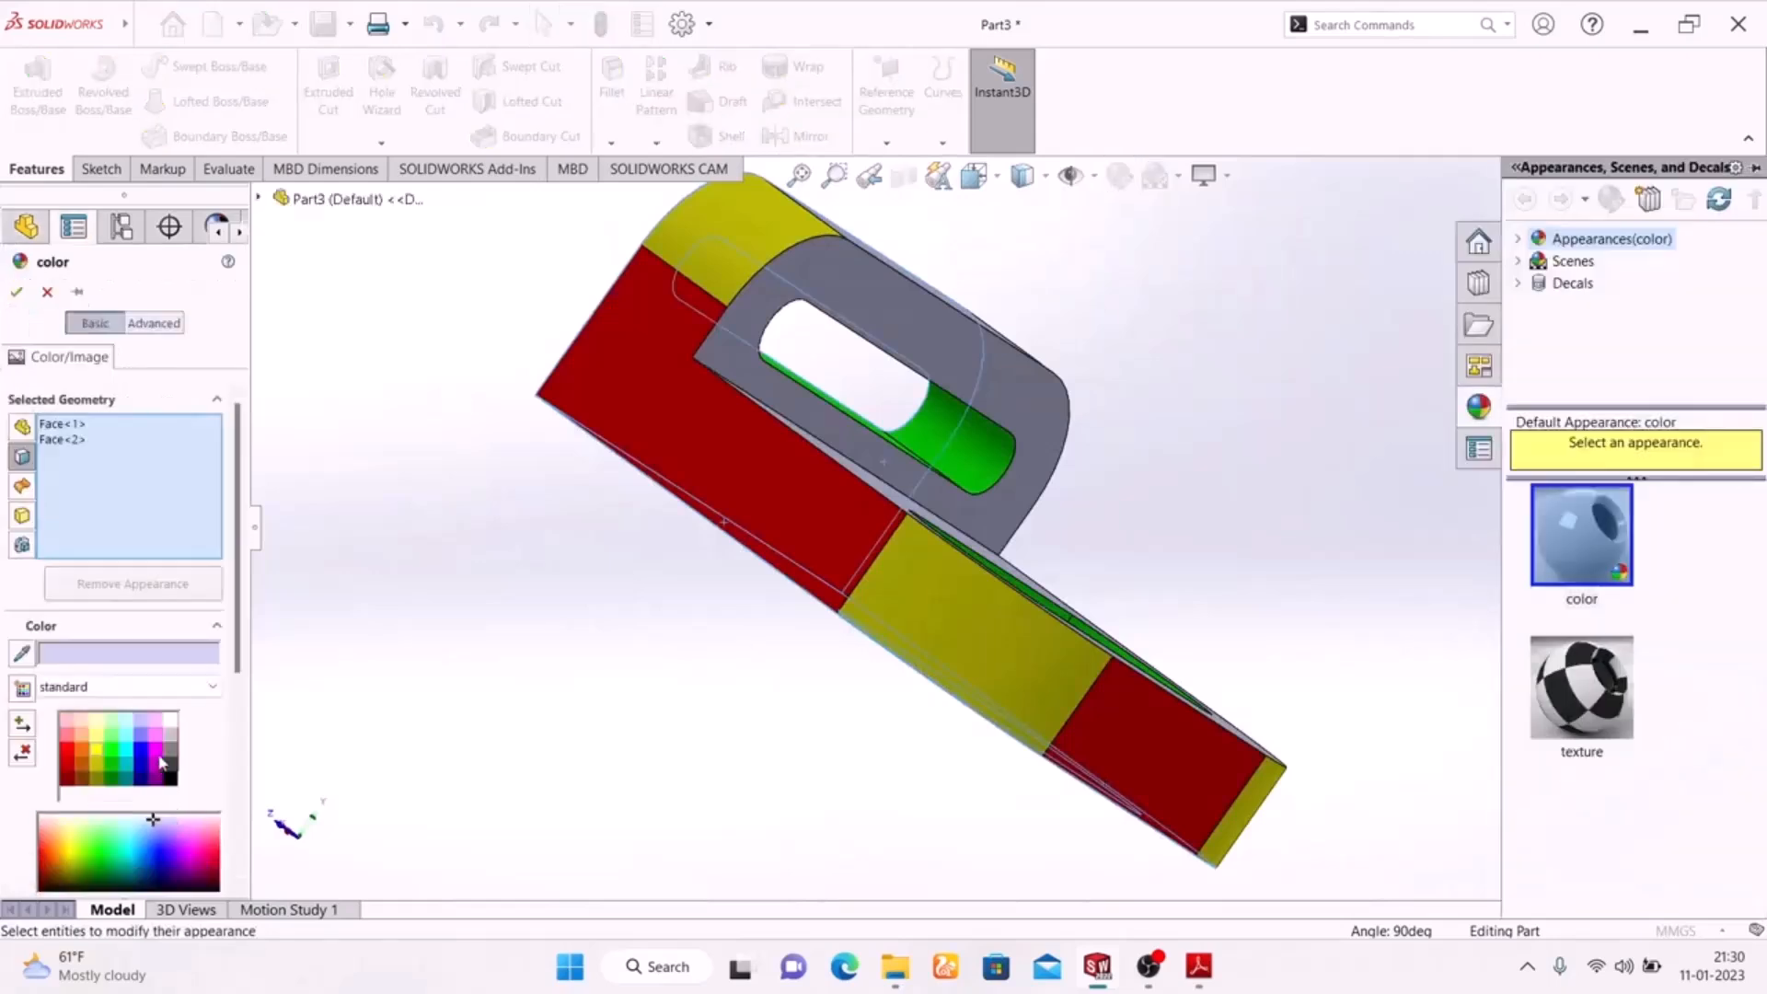
pyautogui.click(128, 760)
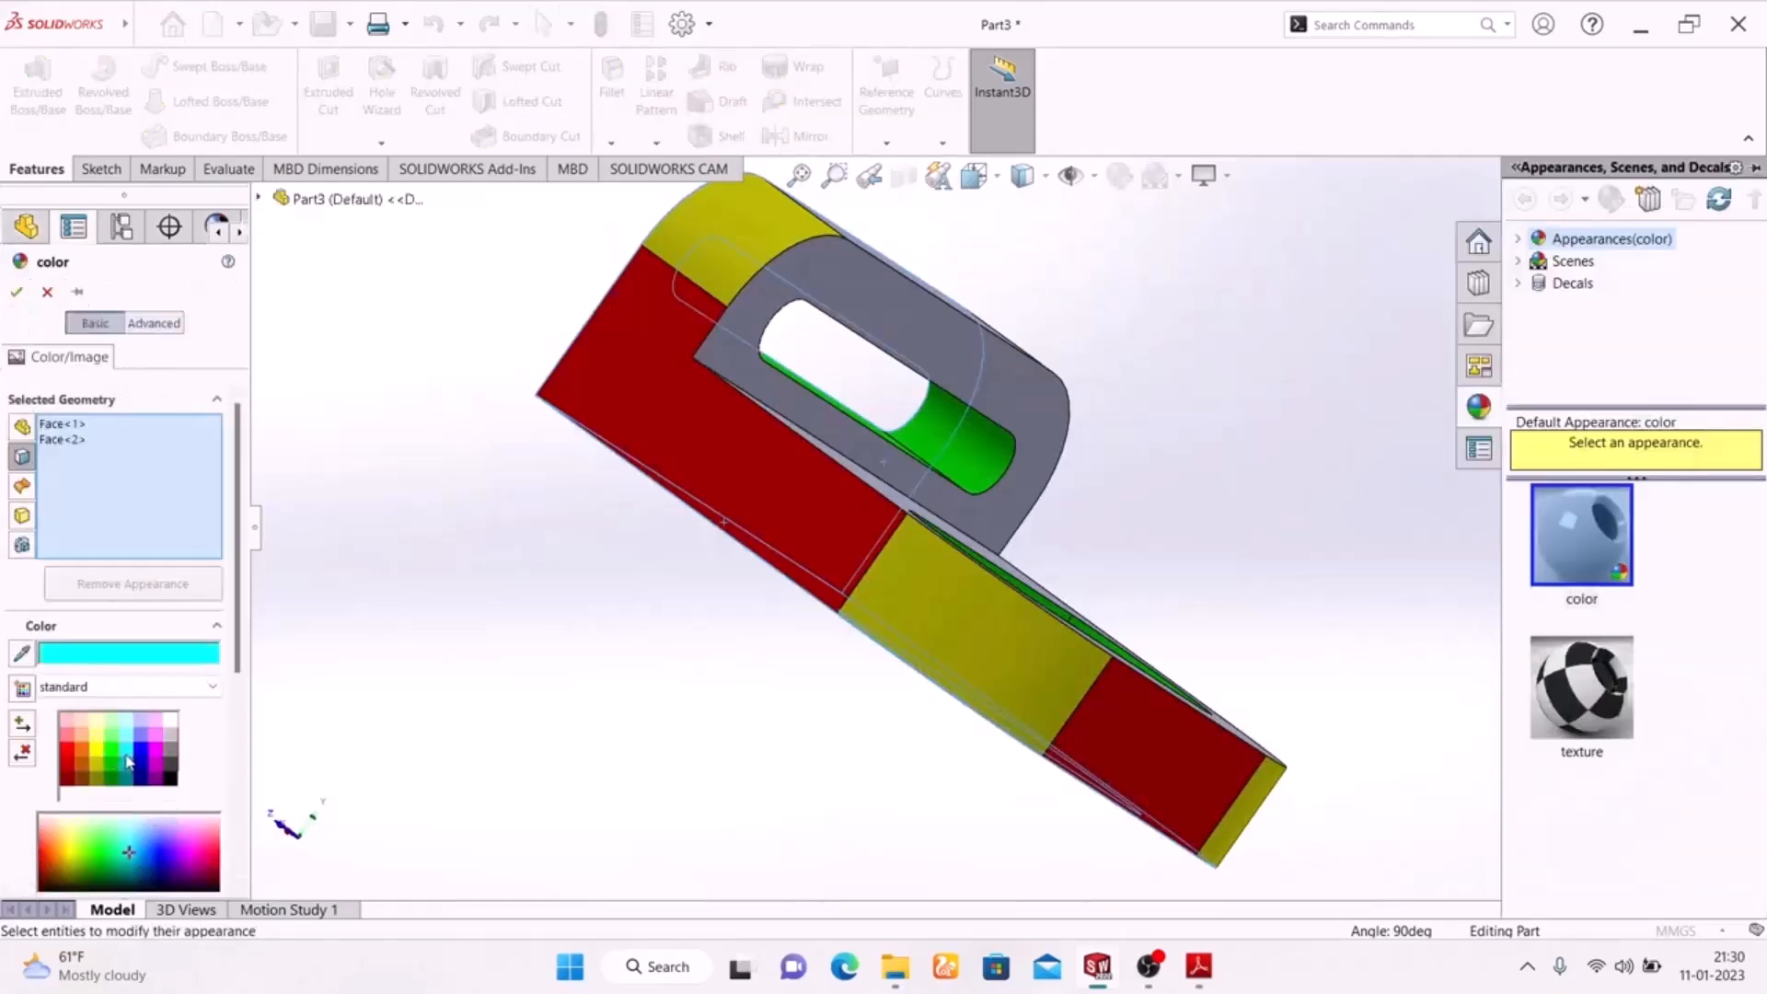
pyautogui.click(16, 292)
# Apply a magenta appearance to the base plate's top face and the flange's front face around its slot.
pyautogui.moveTo(476, 665); pyautogui.dragTo(461, 835, button='middle')
pyautogui.scroll(-3, 791, 644)
pyautogui.click(776, 583)
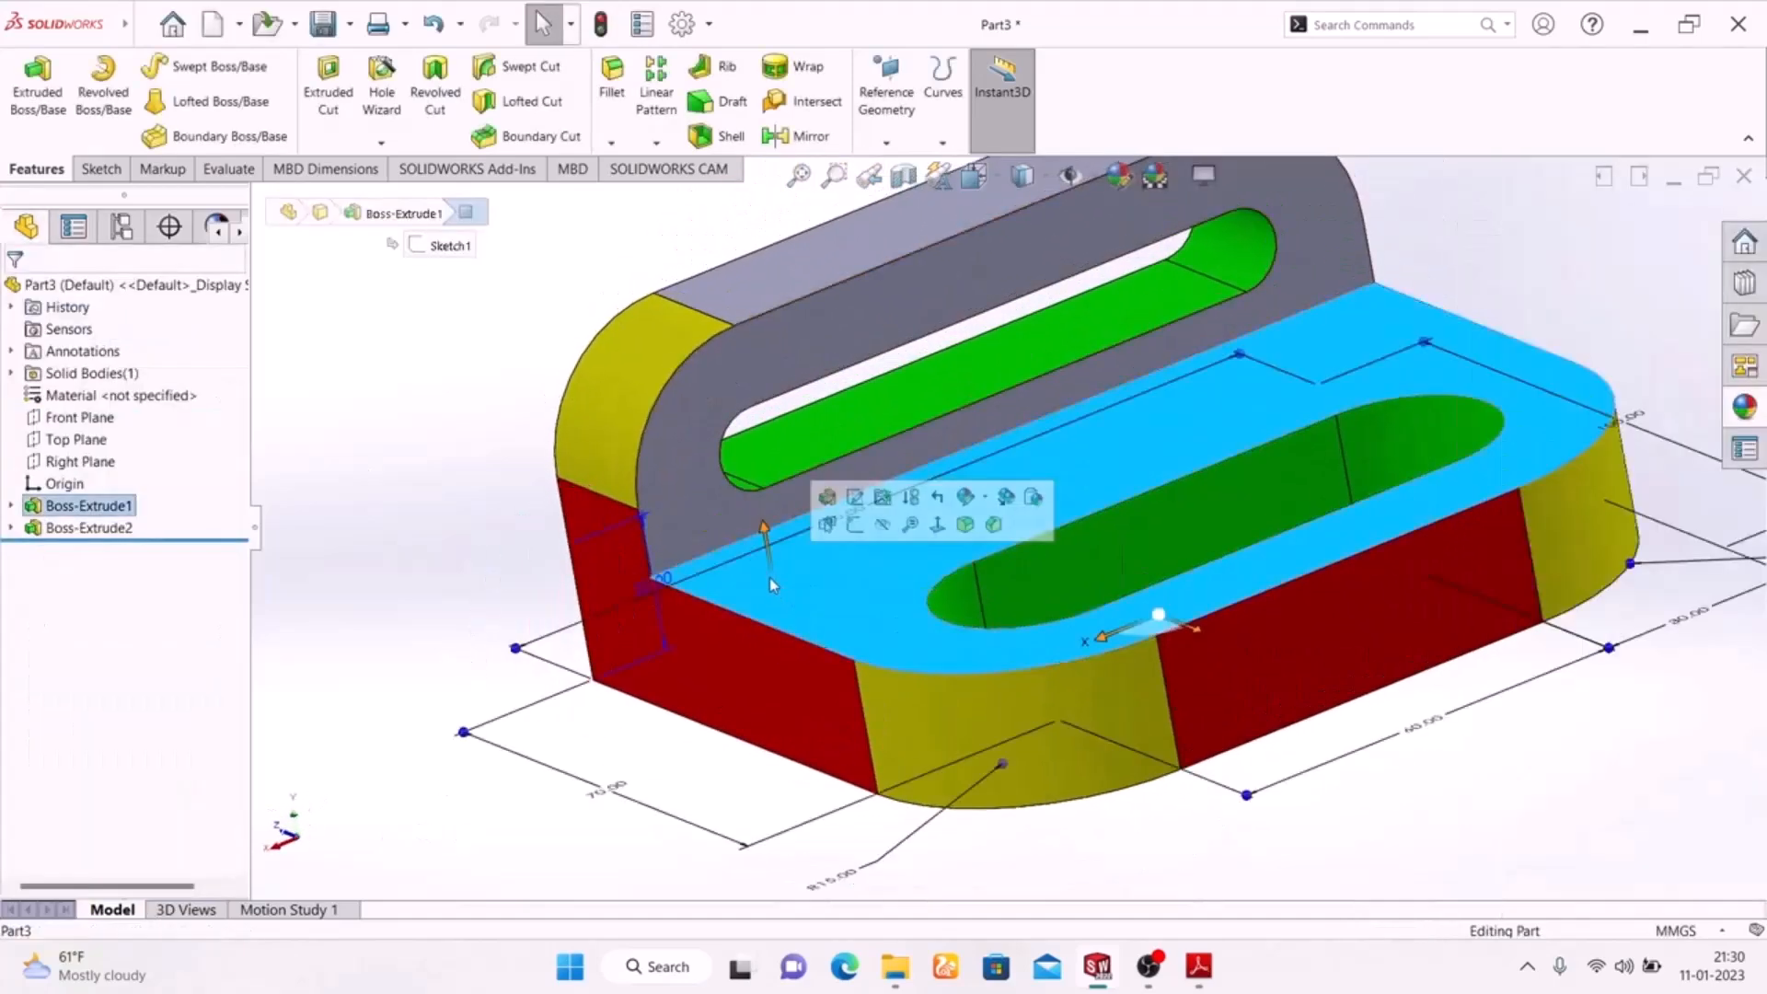
pyautogui.keyDown('ctrl'); pyautogui.click(697, 460); pyautogui.keyUp('ctrl')
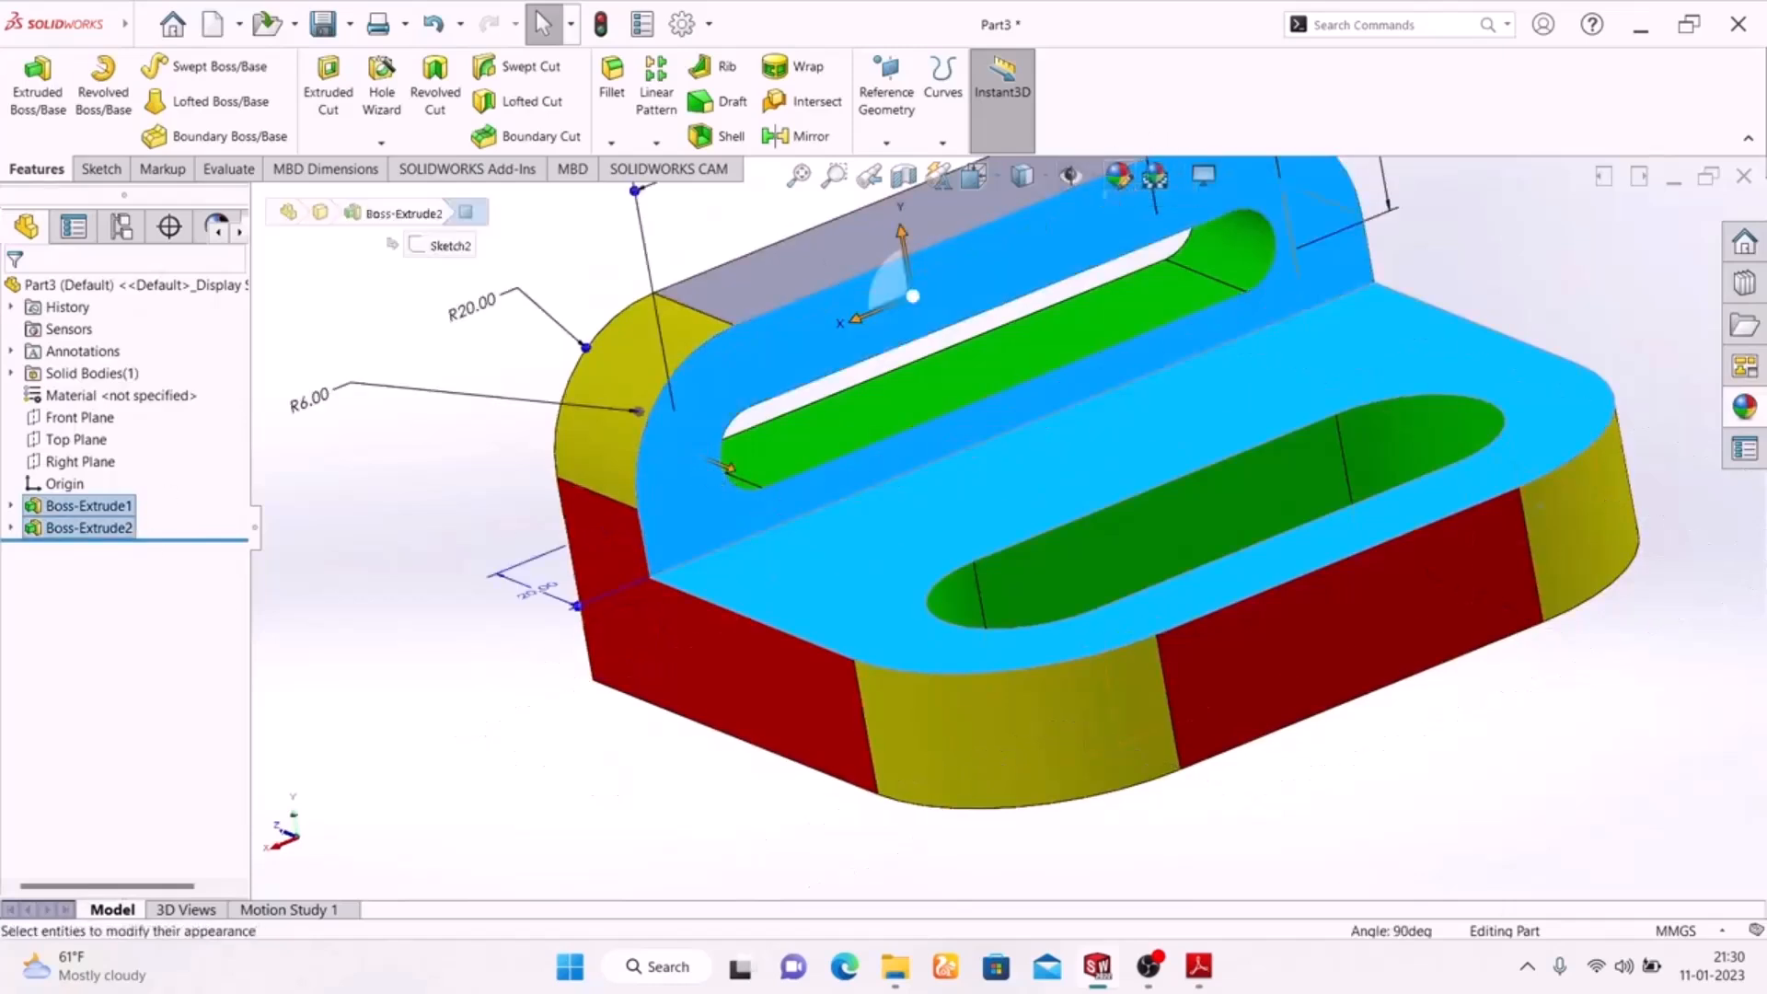
pyautogui.click(1118, 174)
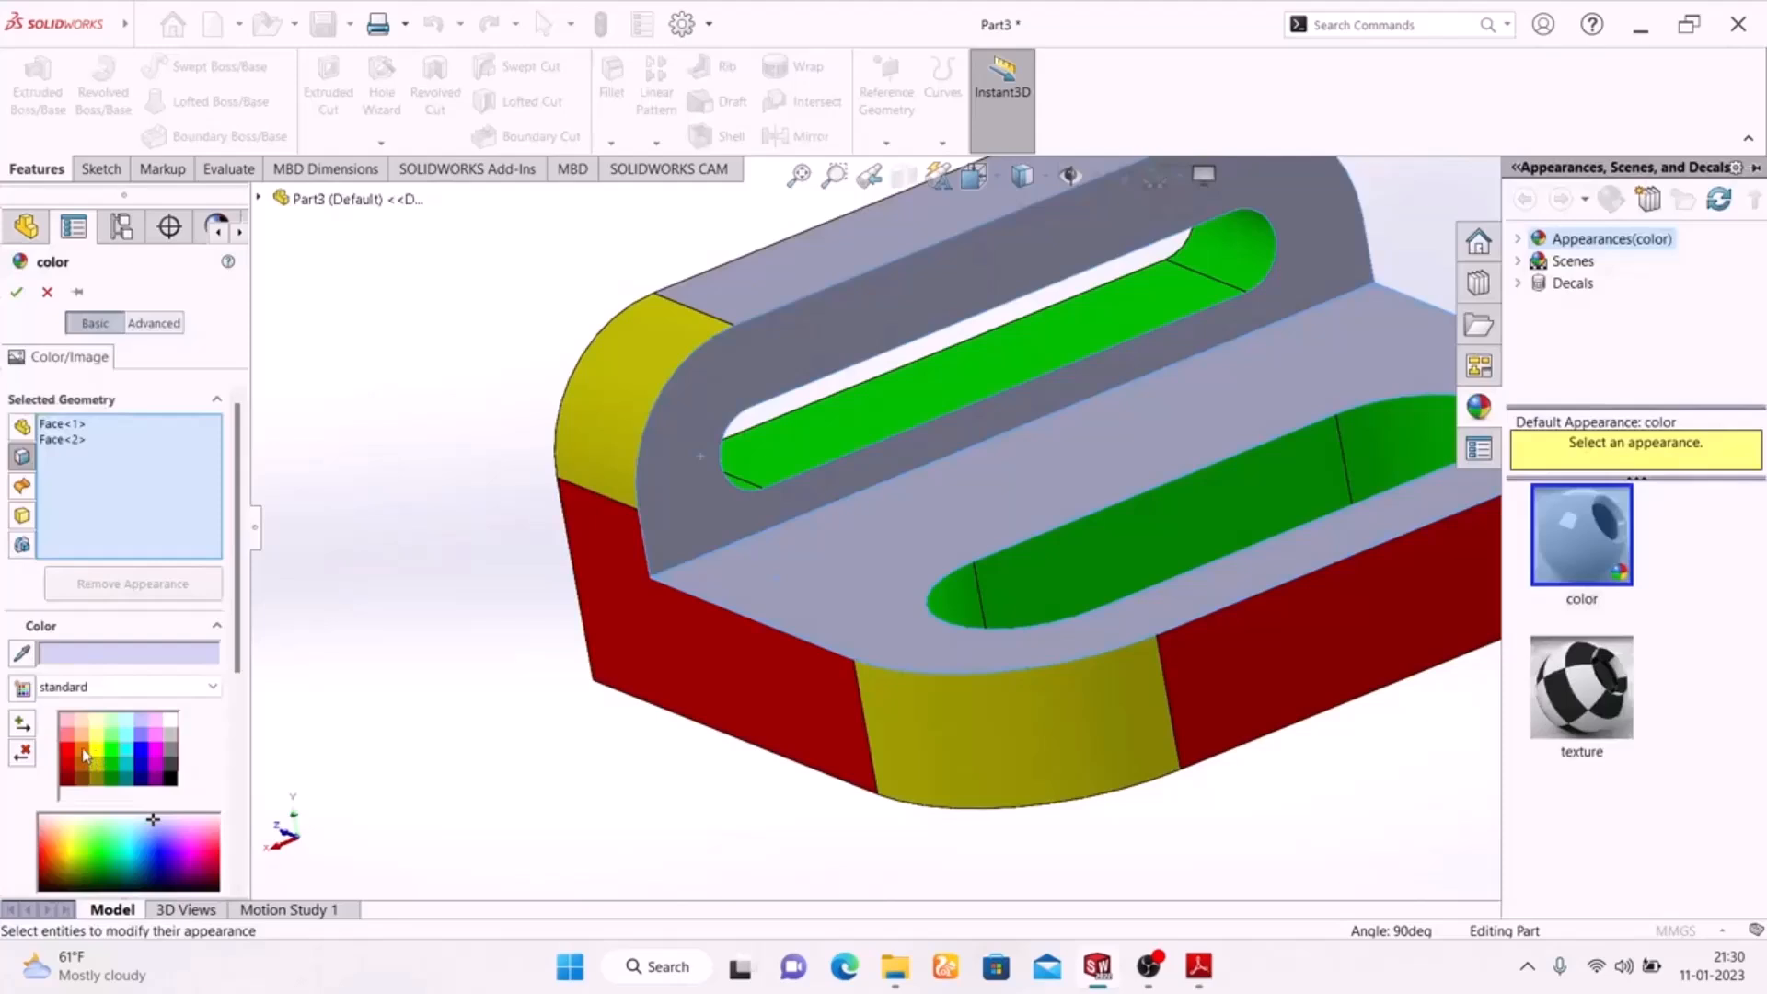
pyautogui.click(83, 750)
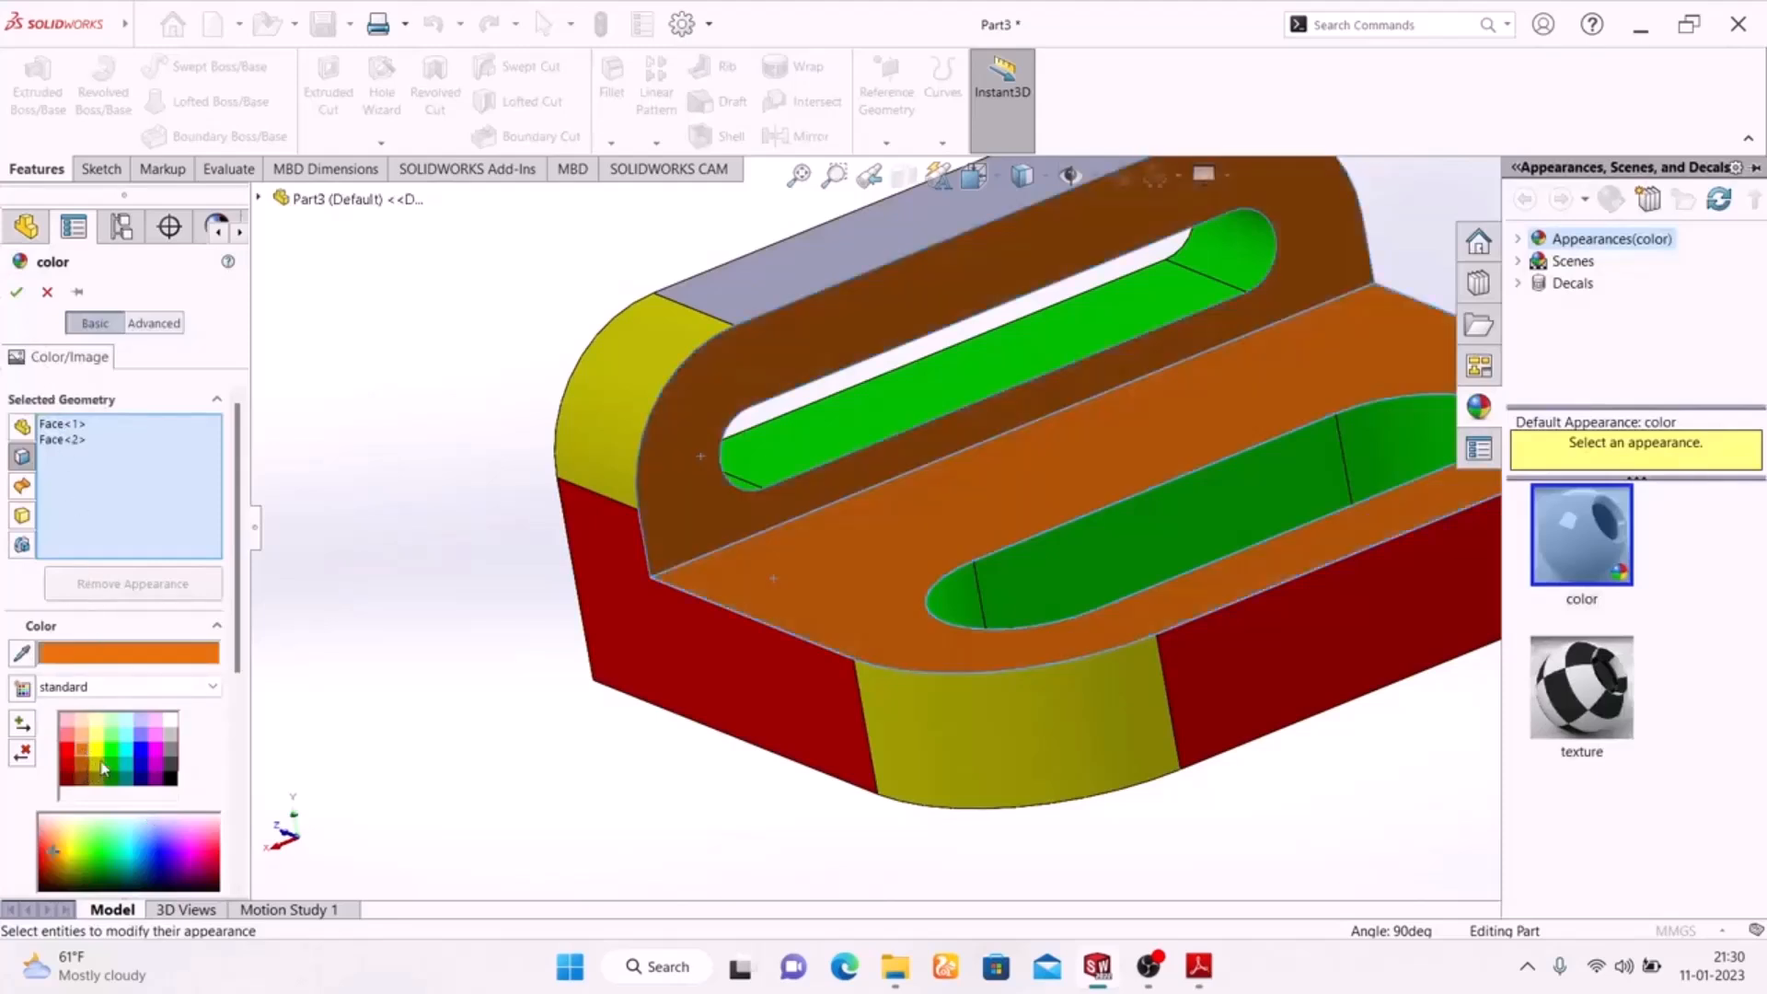
pyautogui.click(158, 756)
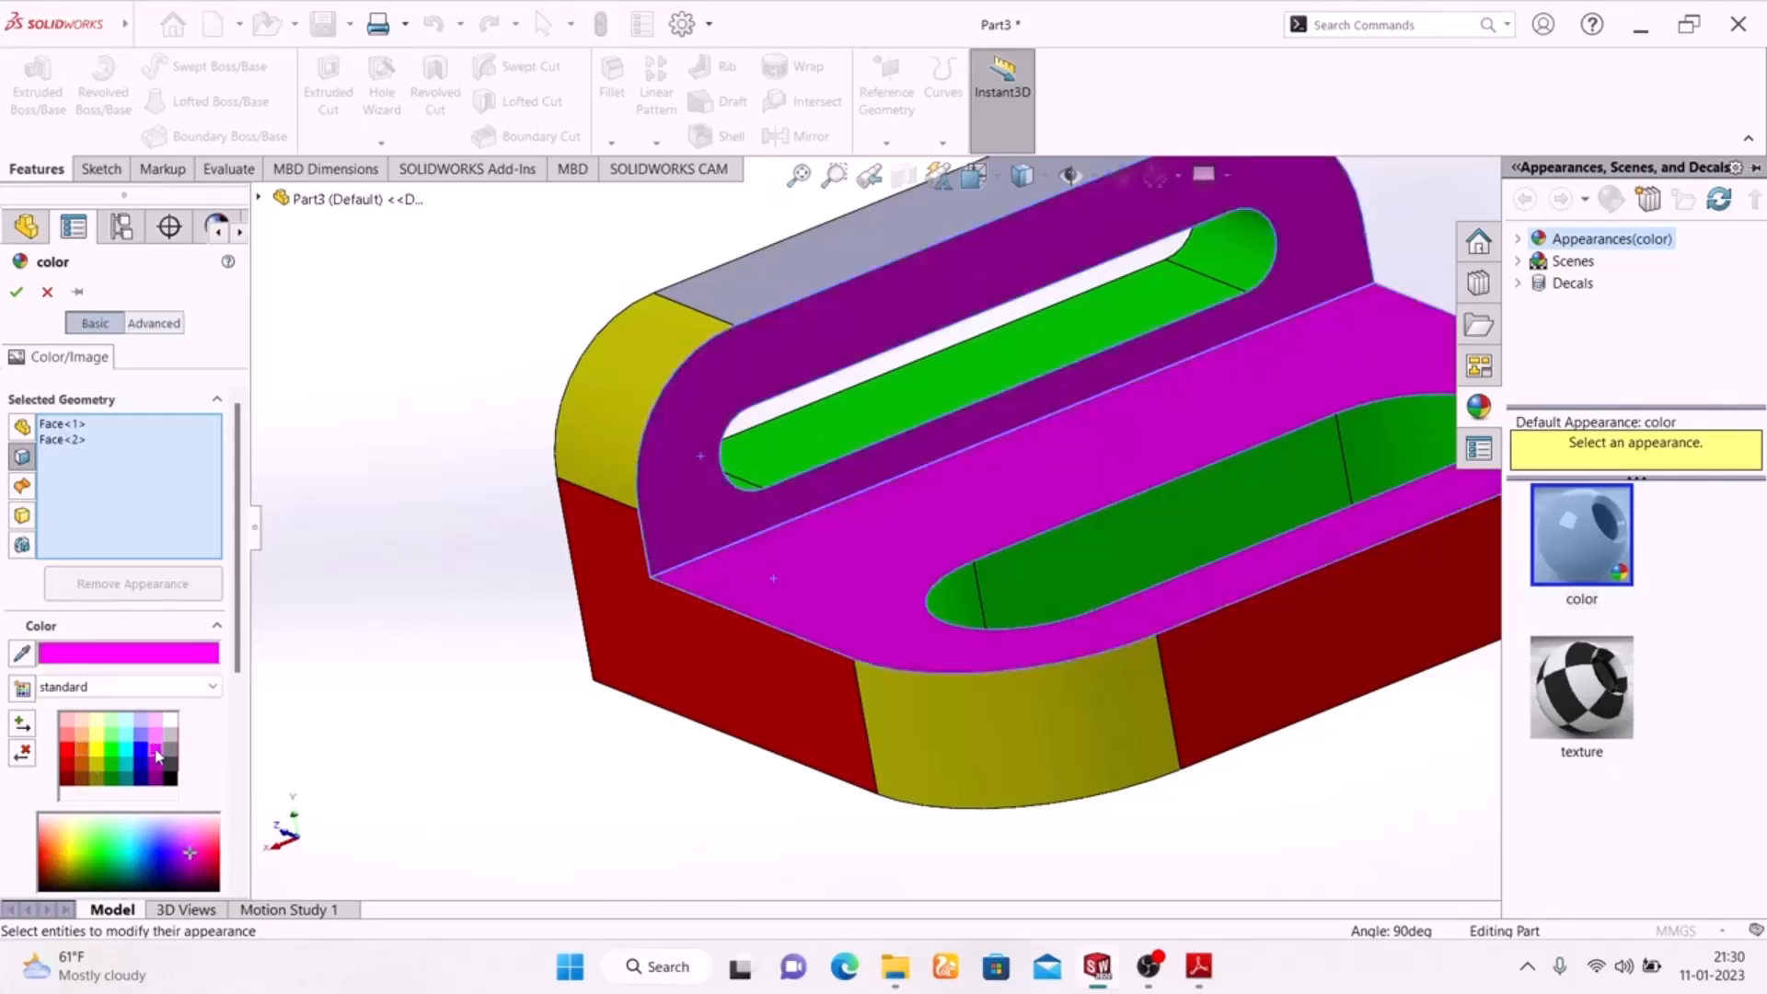
pyautogui.click(15, 292)
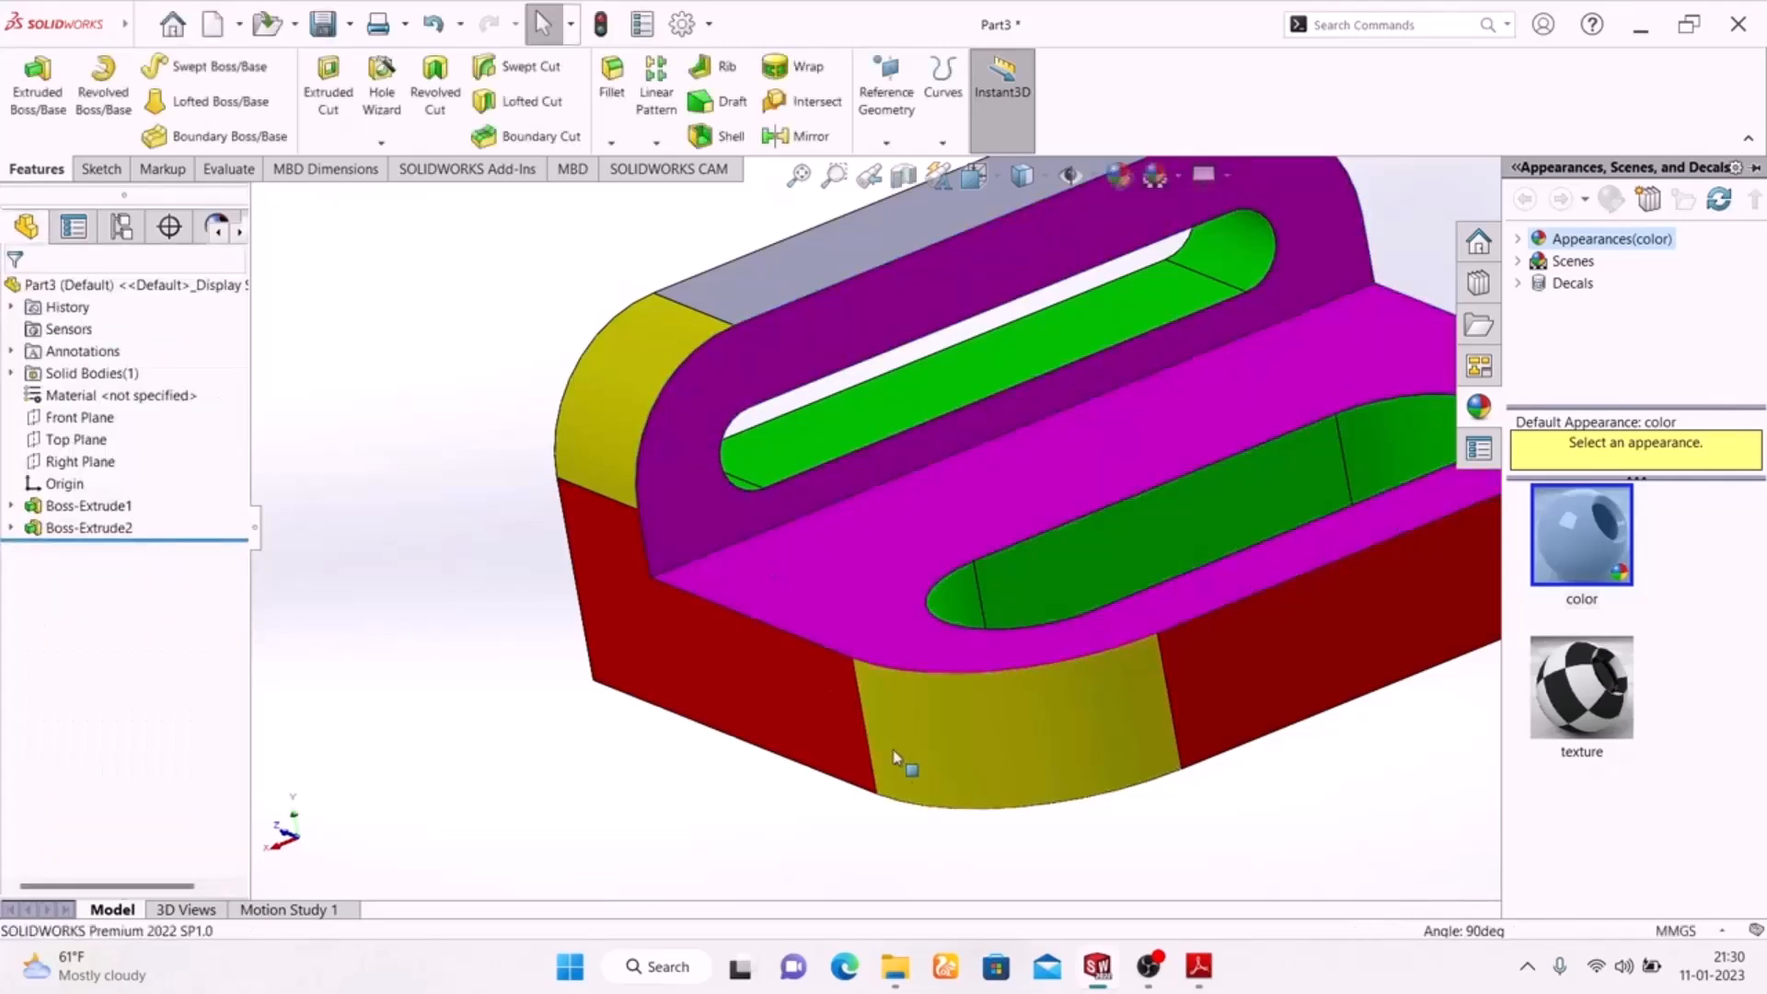
# Apply a red appearance to the flat top face of the slotted flange.
pyautogui.moveTo(650, 809); pyautogui.dragTo(1220, 881, button='middle')
pyautogui.scroll(-1, 1219, 882)
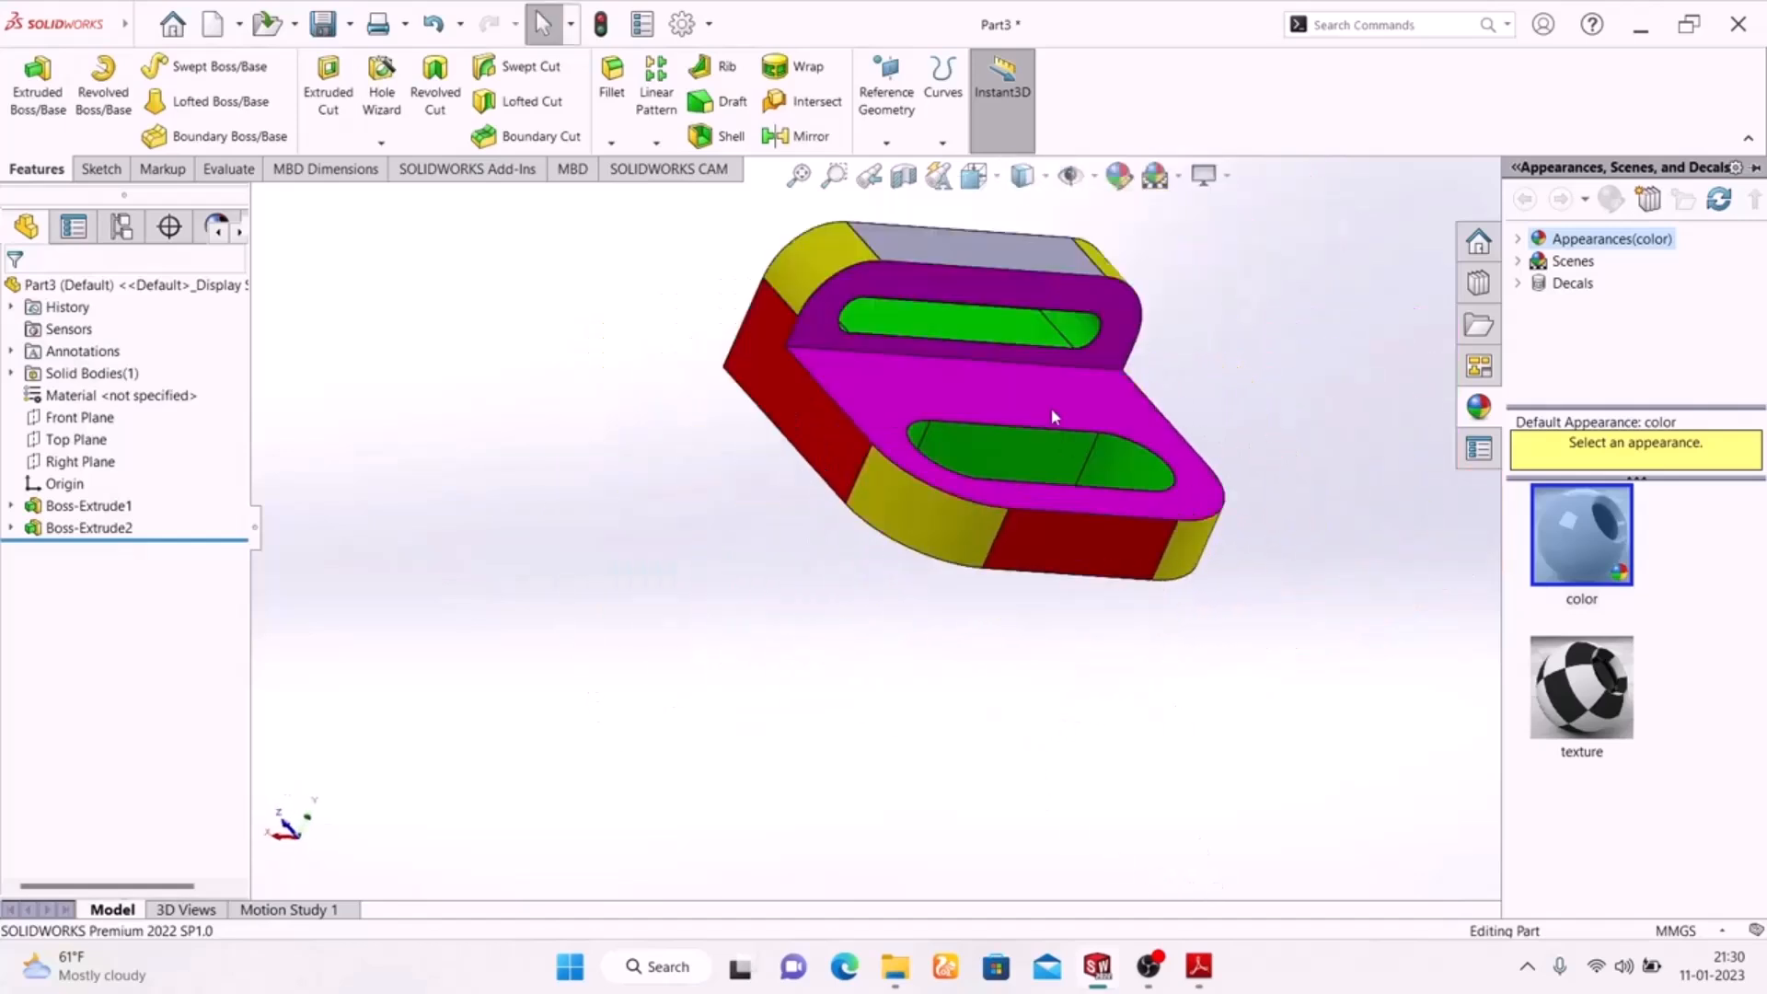
pyautogui.scroll(-3, 1030, 302)
pyautogui.click(983, 226)
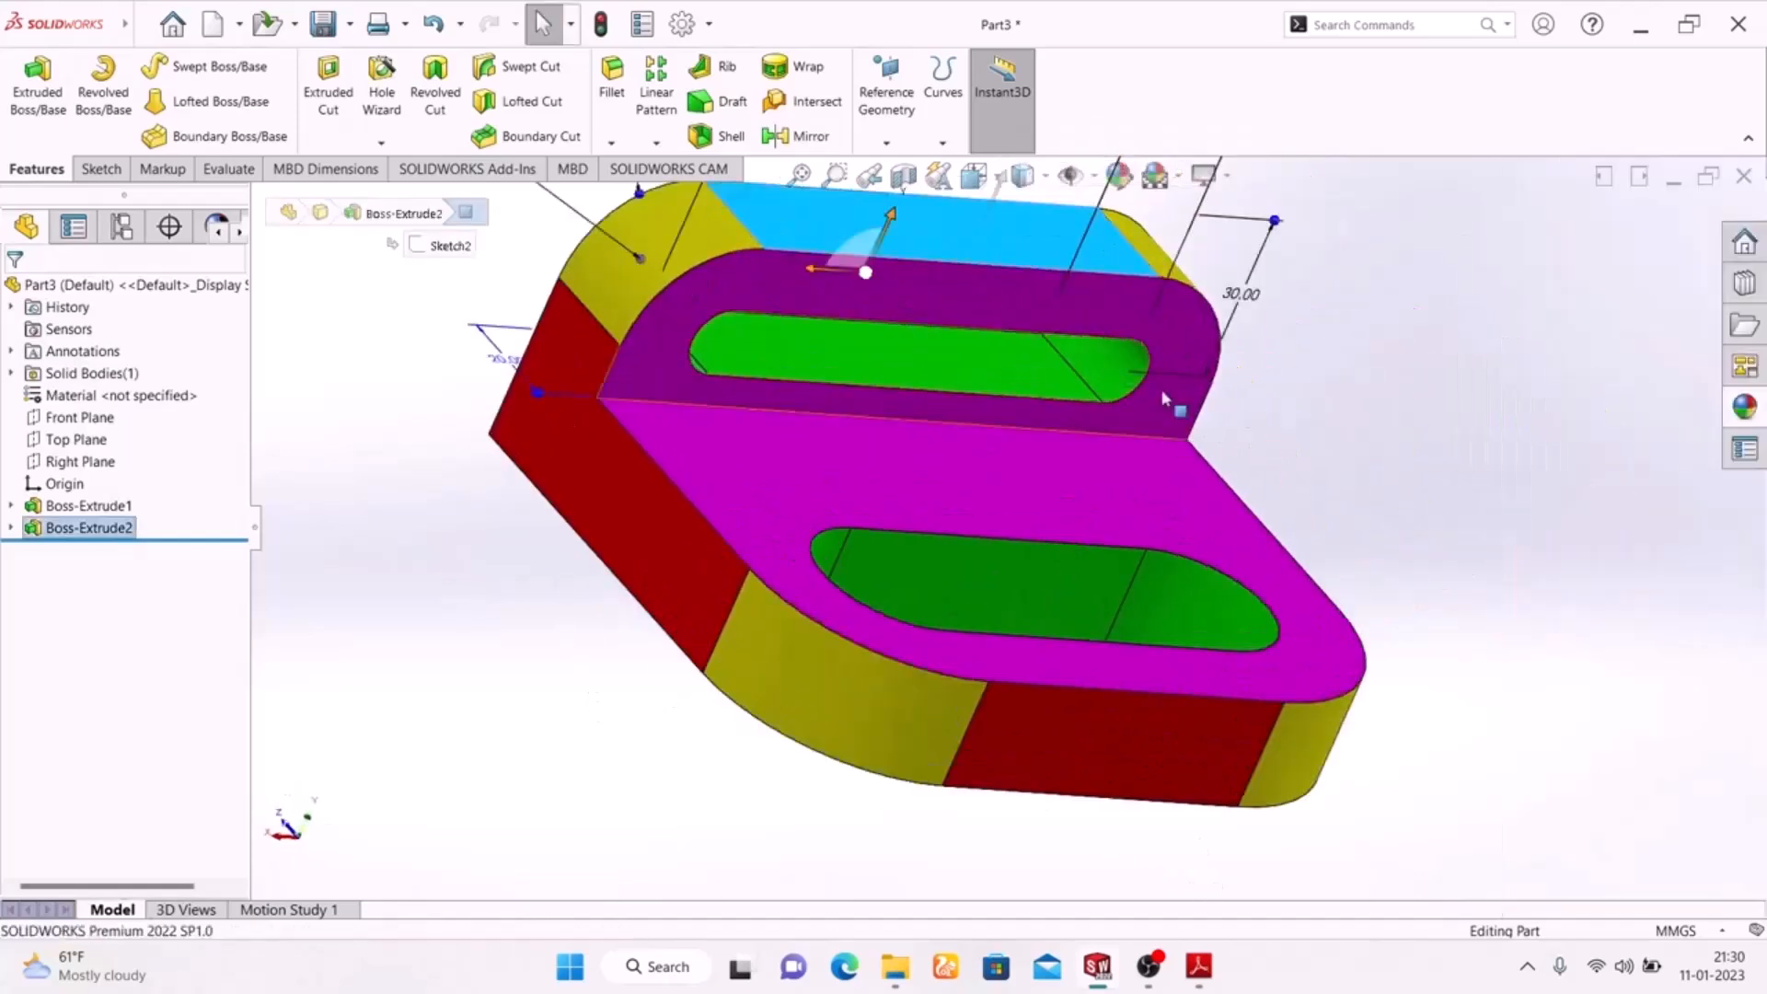
pyautogui.click(1143, 187)
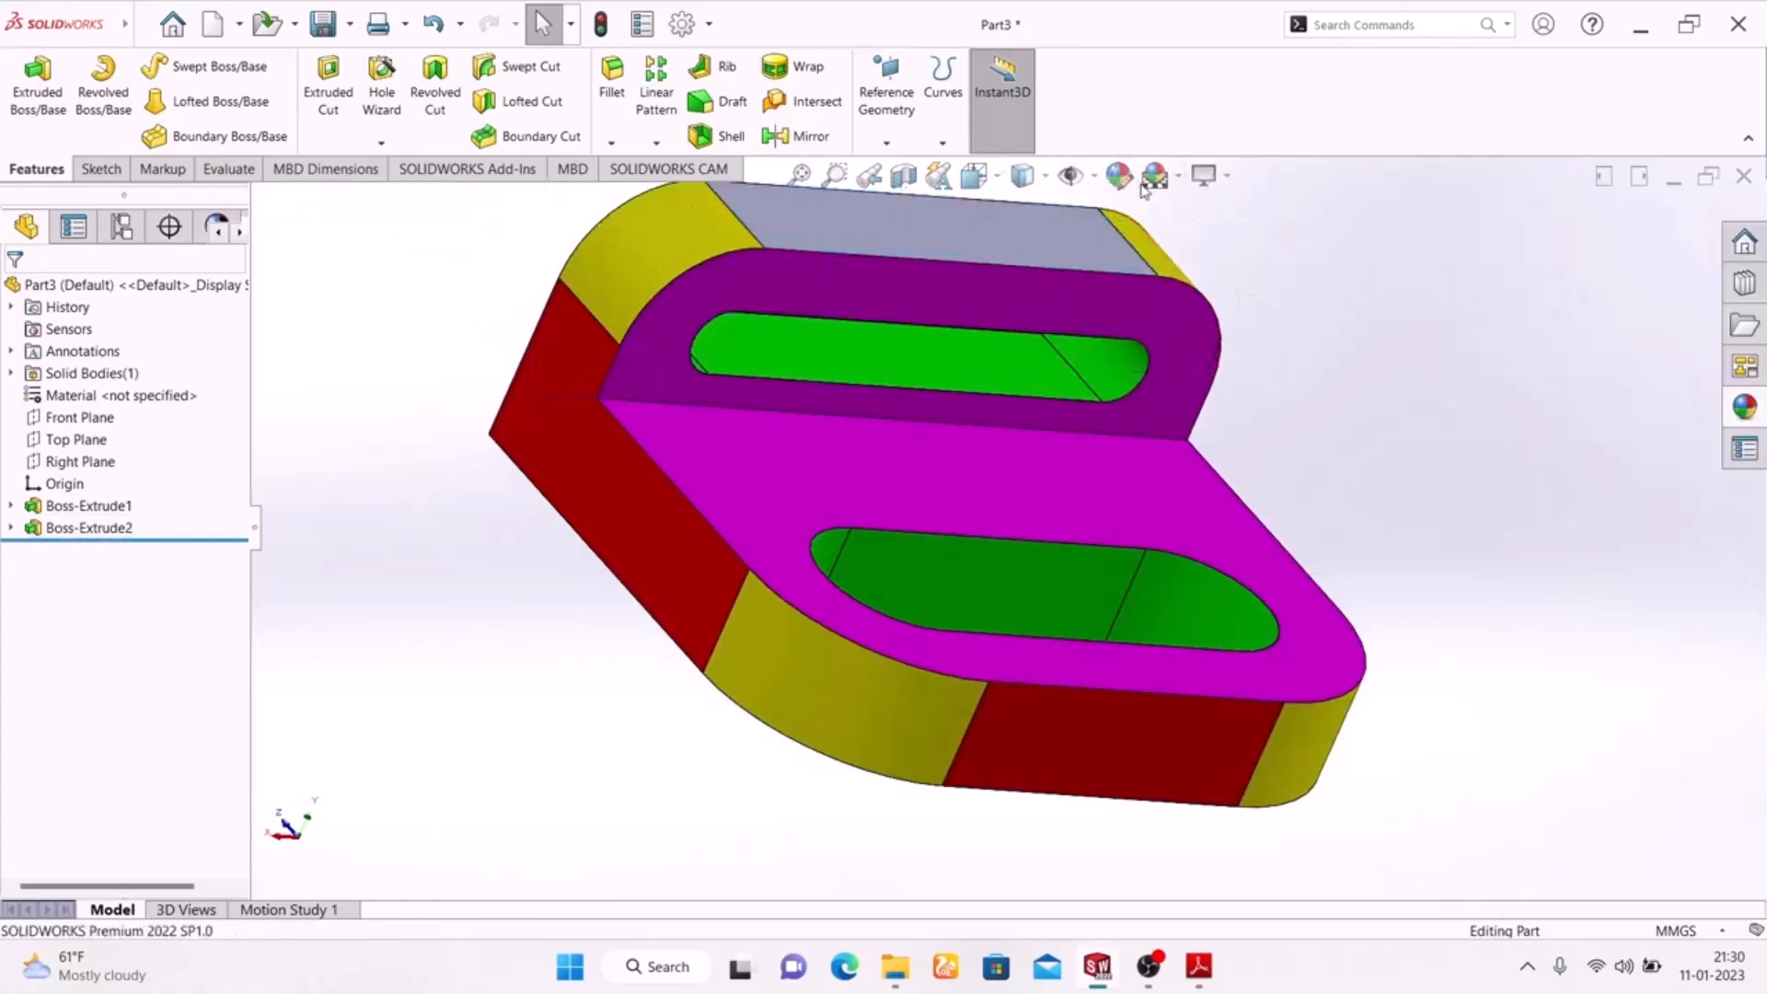
pyautogui.click(1011, 254)
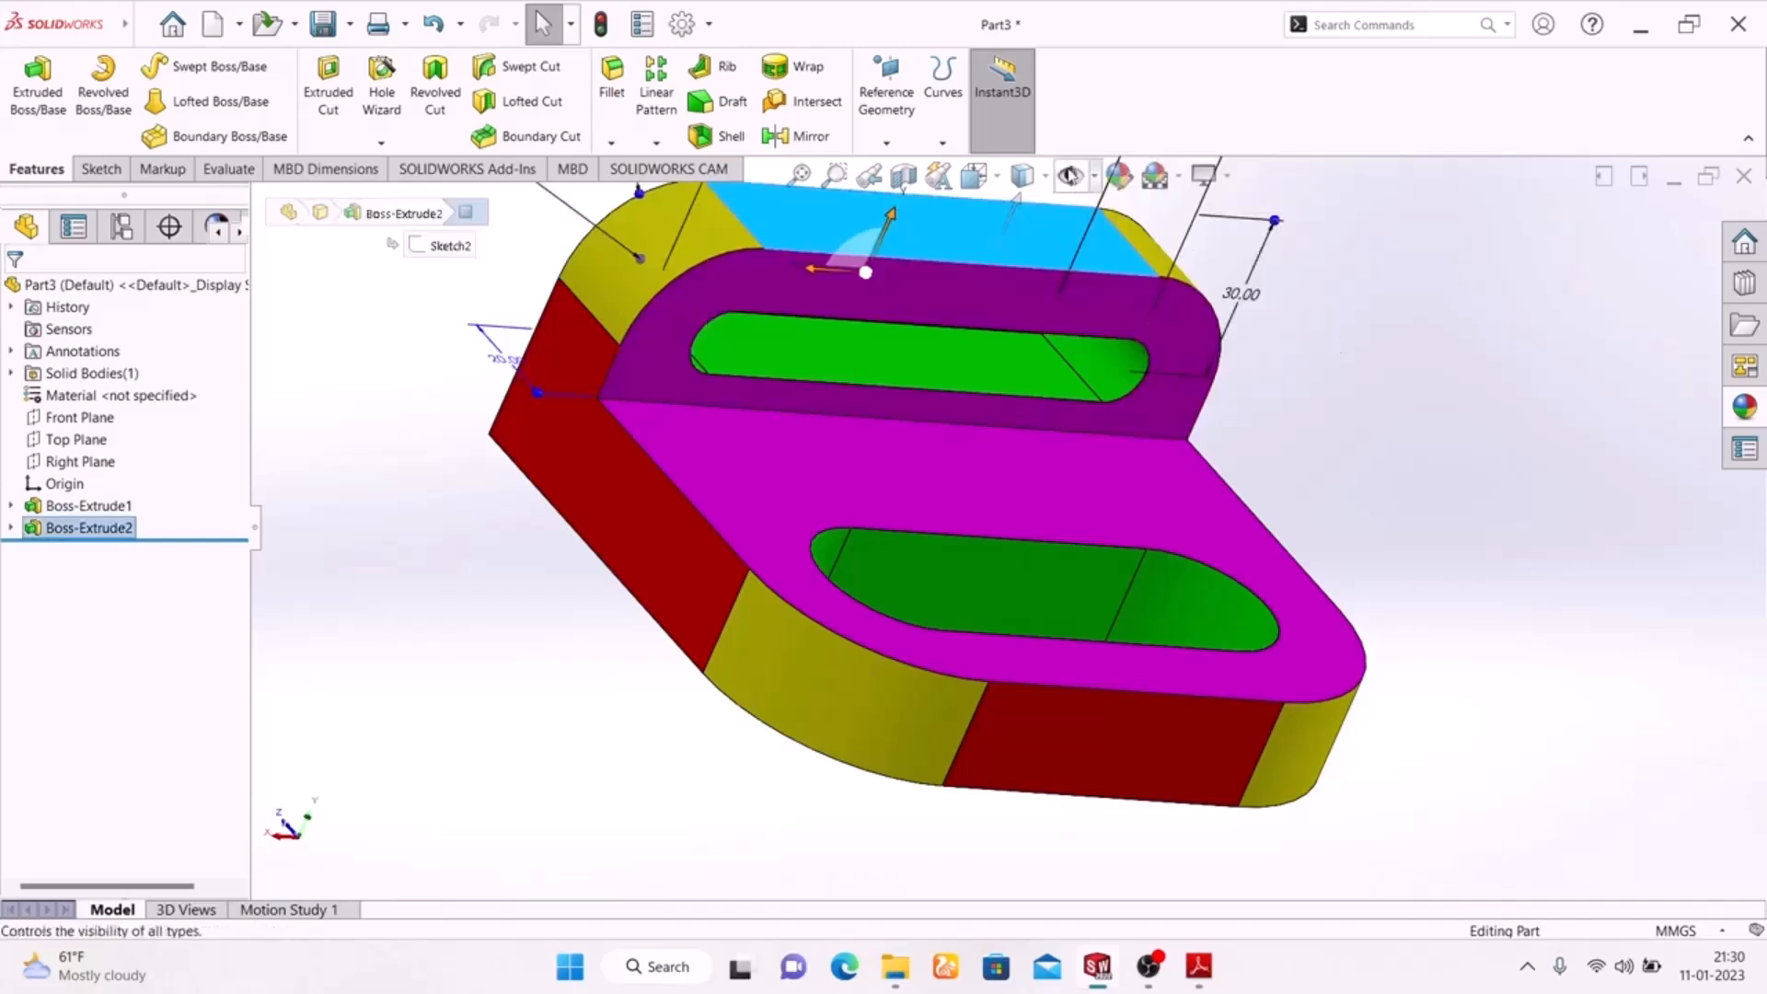
pyautogui.click(1119, 175)
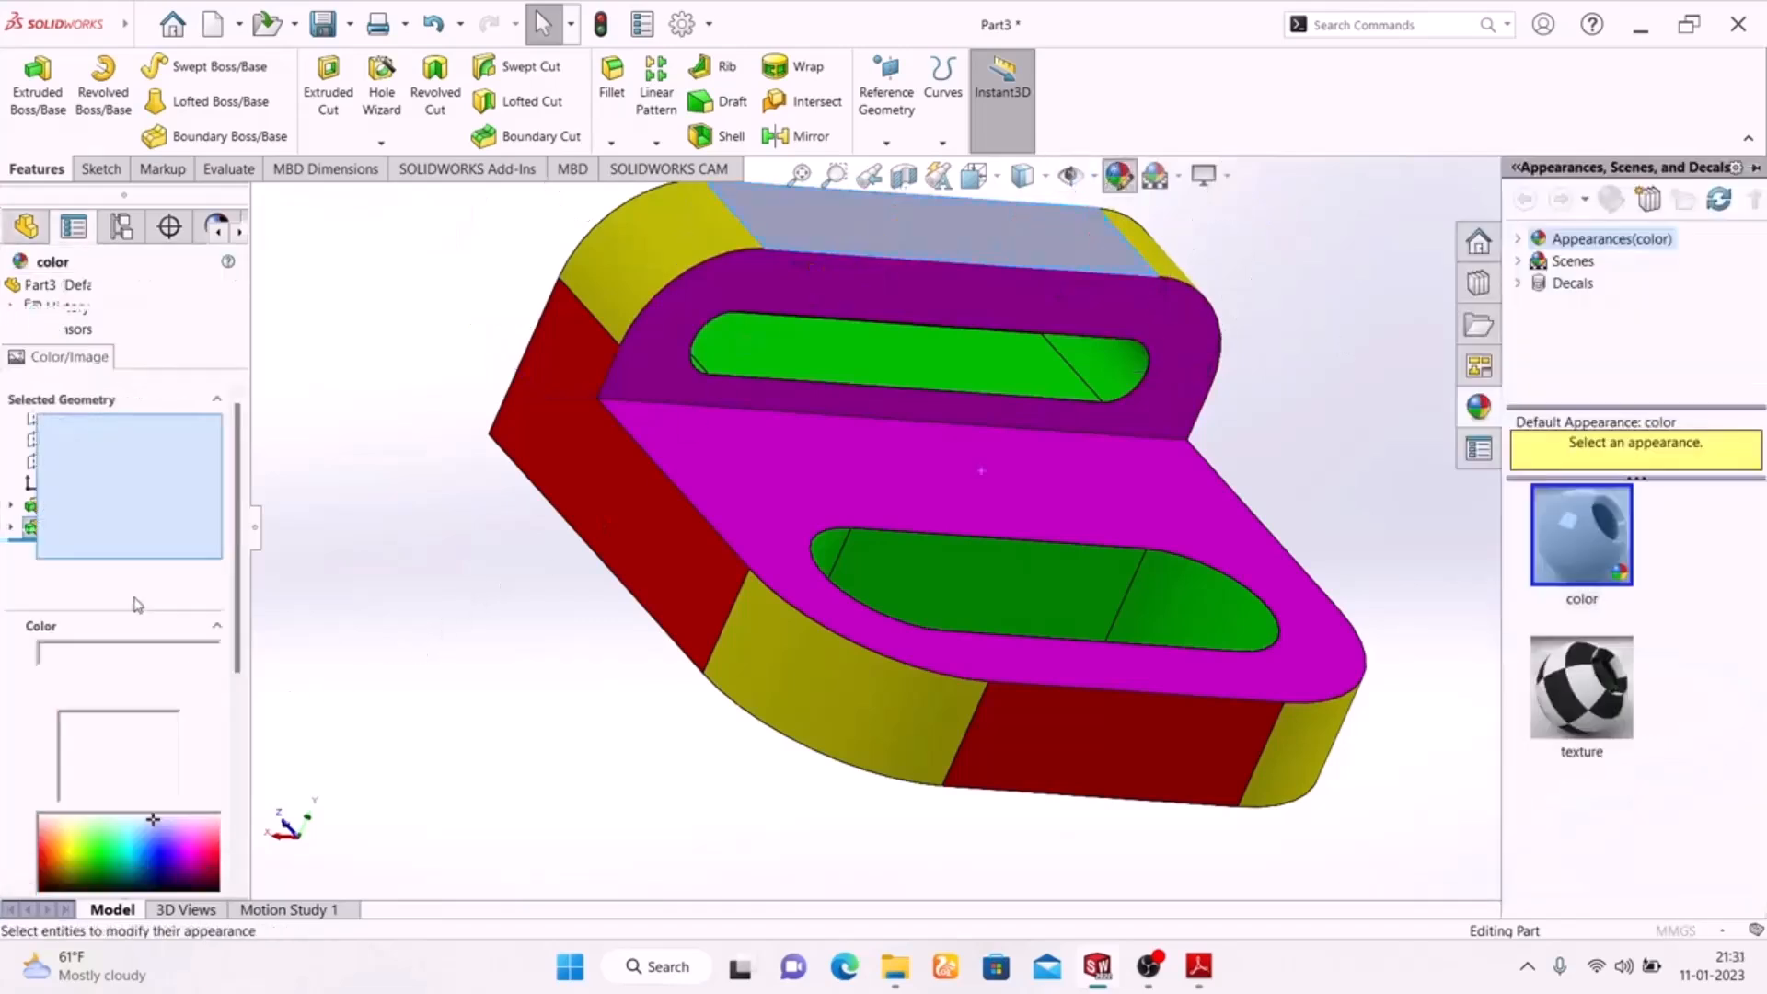
pyautogui.click(69, 756)
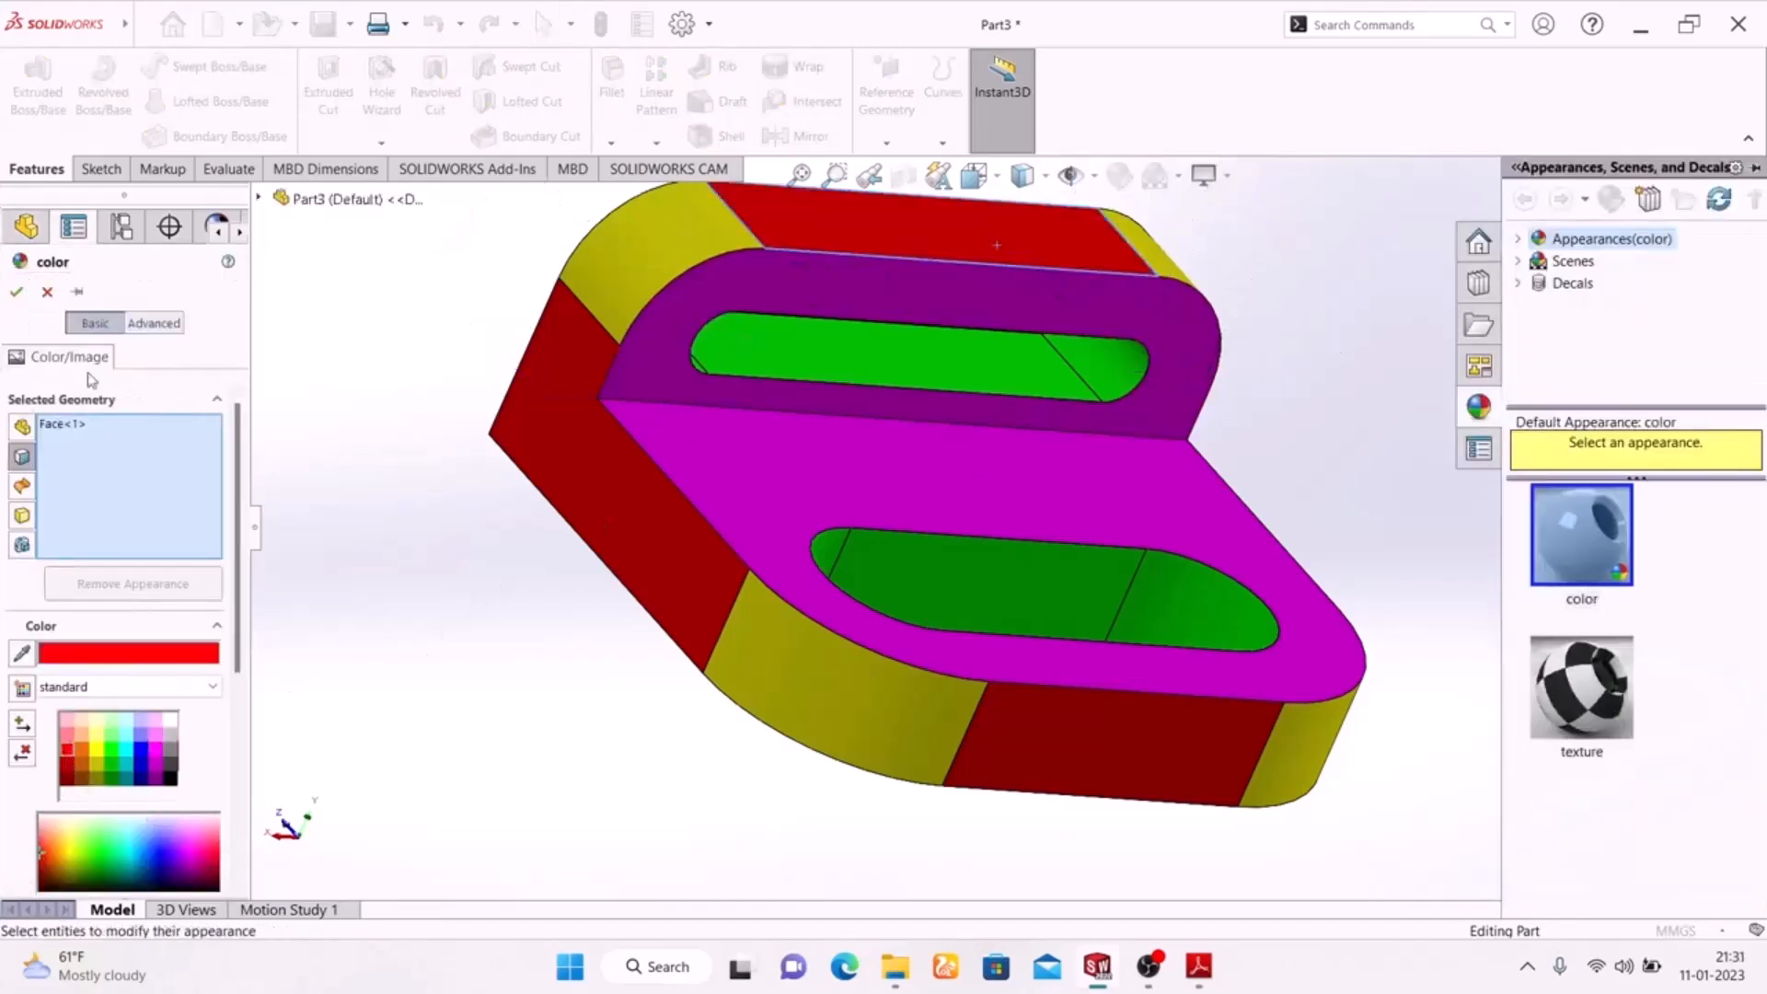
pyautogui.click(16, 292)
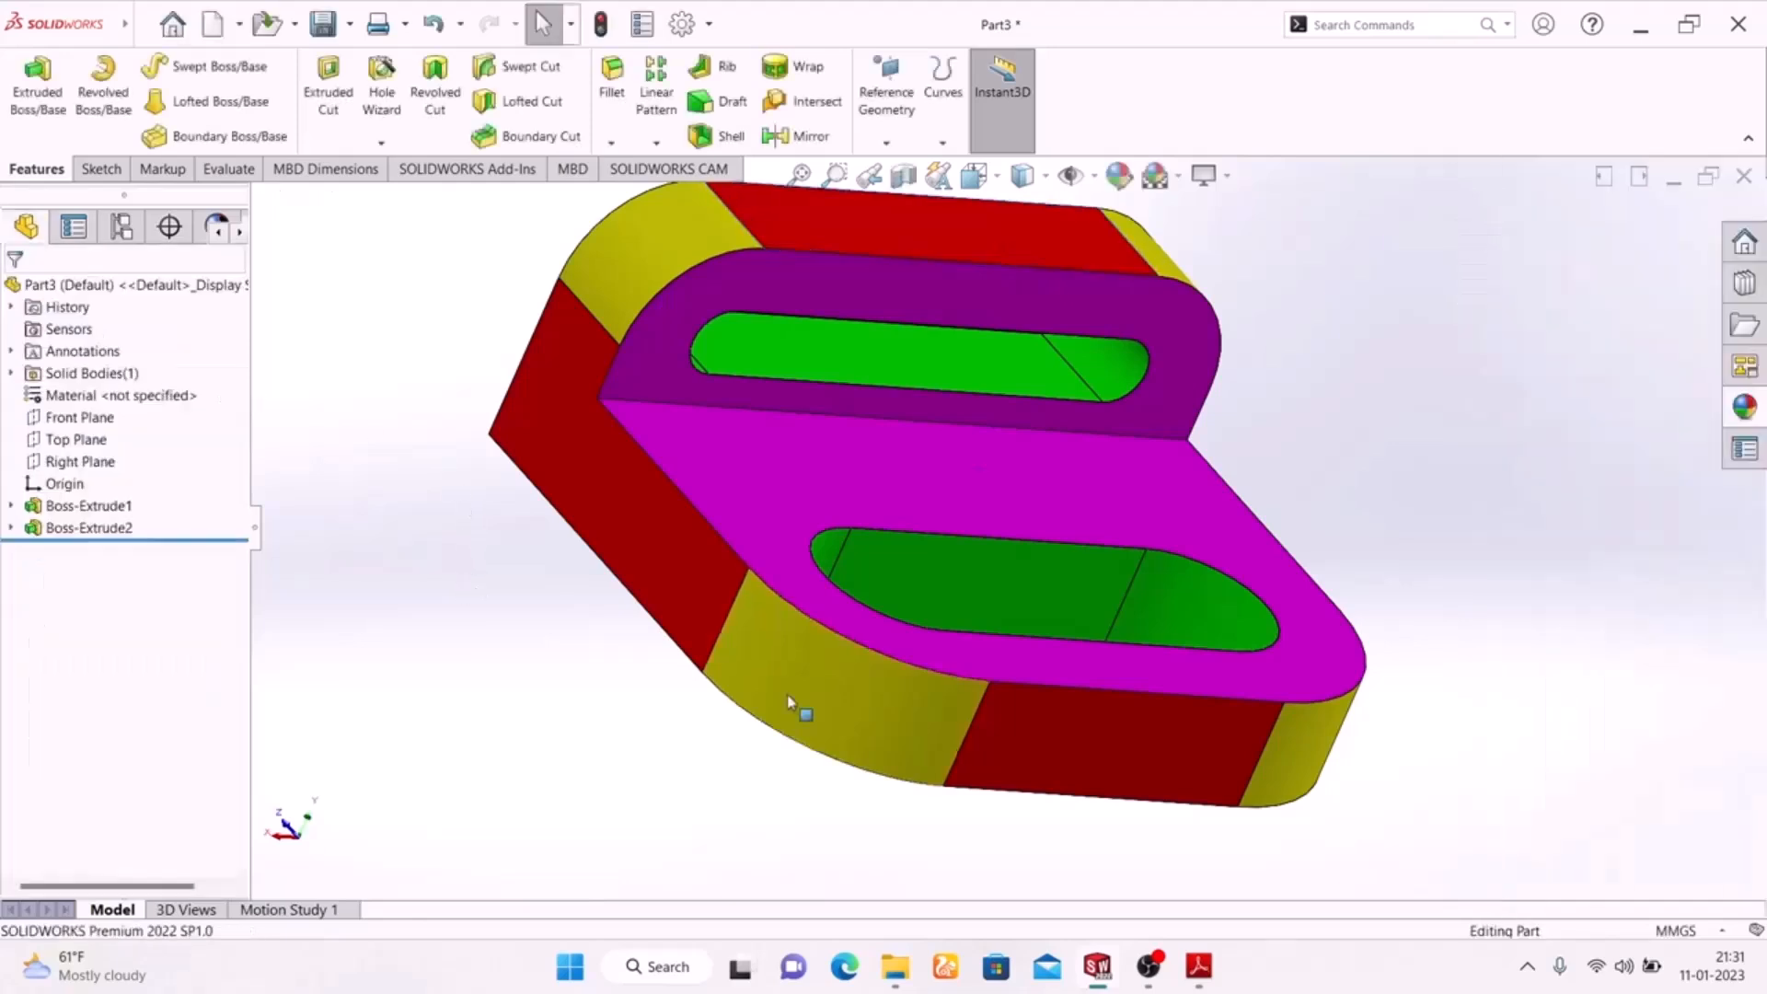
pyautogui.scroll(3, 531, 543)
pyautogui.moveTo(541, 537); pyautogui.dragTo(540, 685, button='middle')
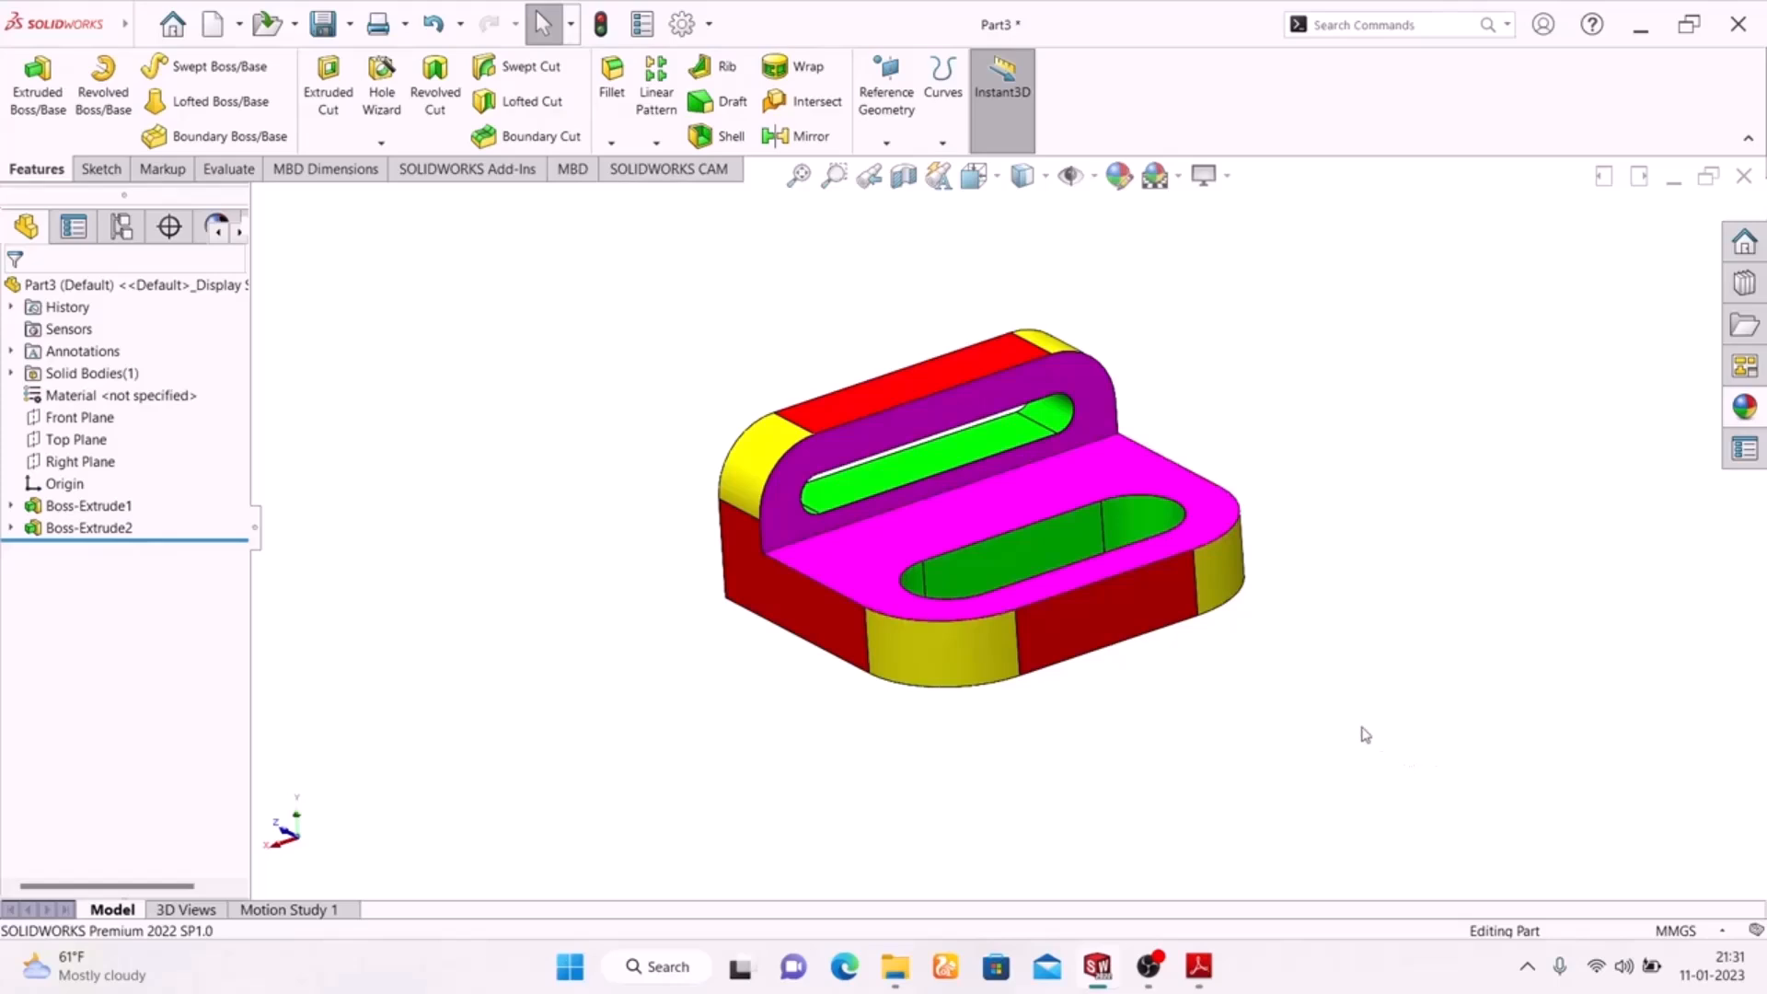
pyautogui.moveTo(1355, 705); pyautogui.dragTo(1356, 747, button='middle')
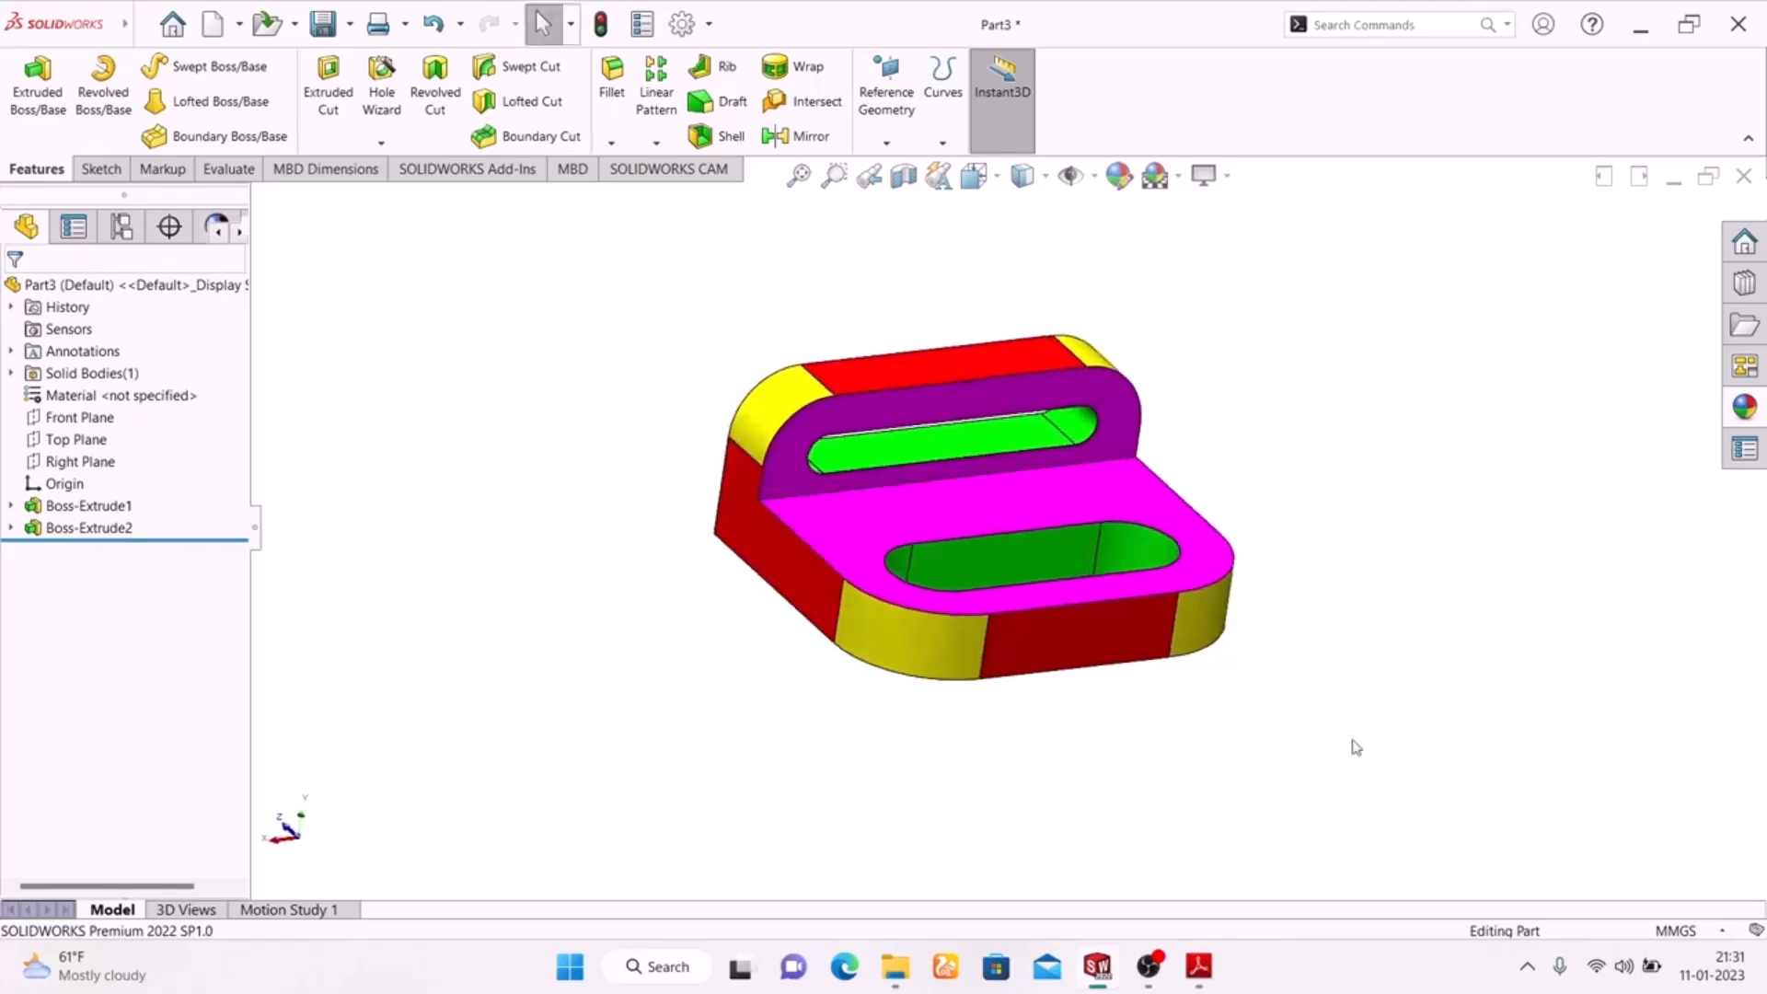
pyautogui.click(1207, 176)
pyautogui.click(1237, 211)
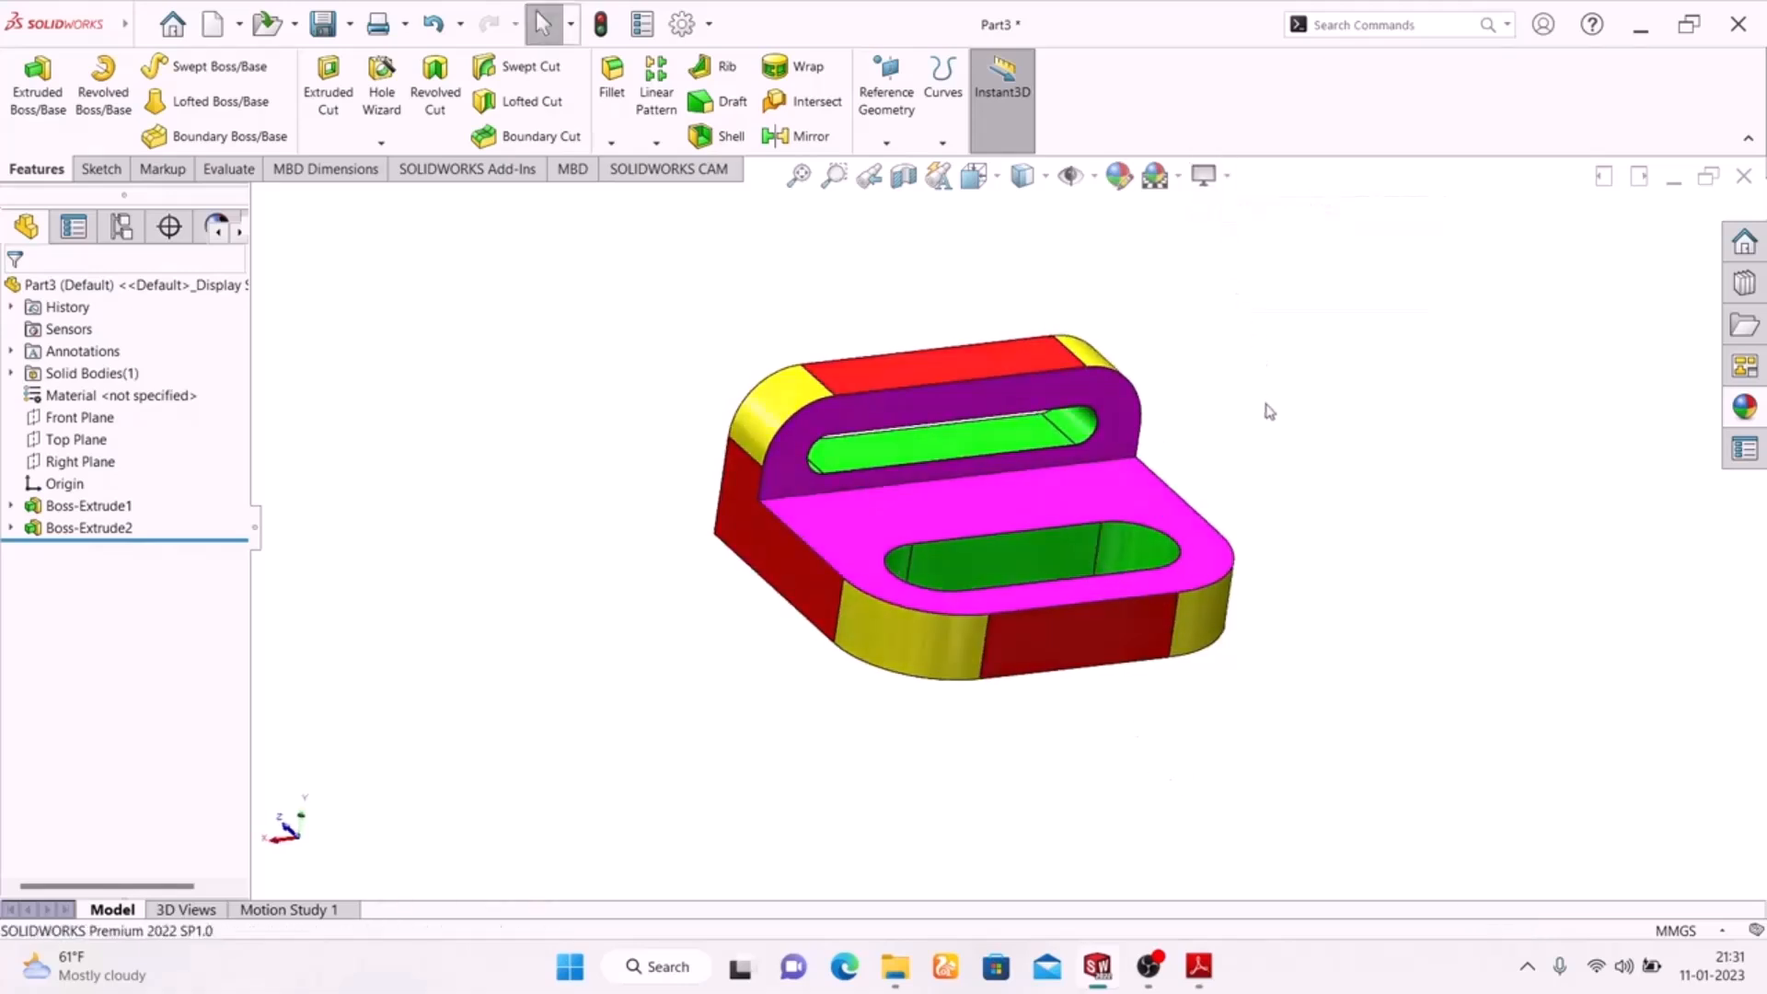
pyautogui.moveTo(1266, 422); pyautogui.dragTo(1167, 584, button='middle')
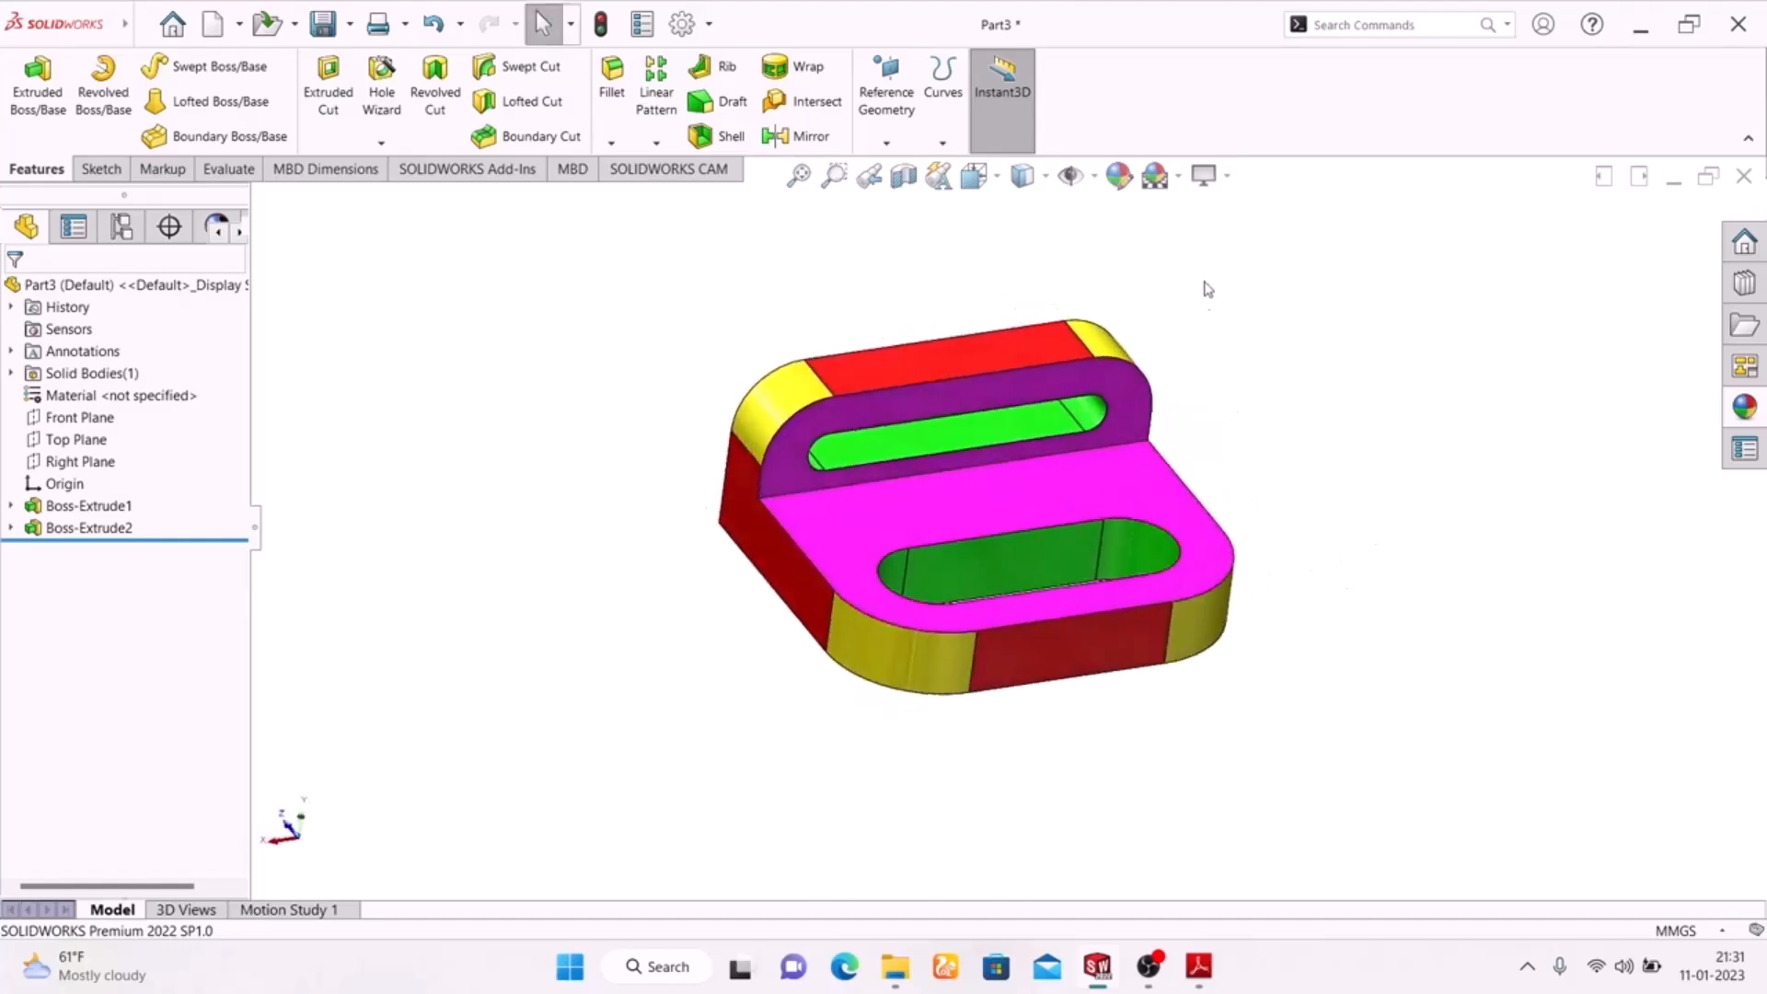
pyautogui.click(1204, 175)
pyautogui.click(1234, 212)
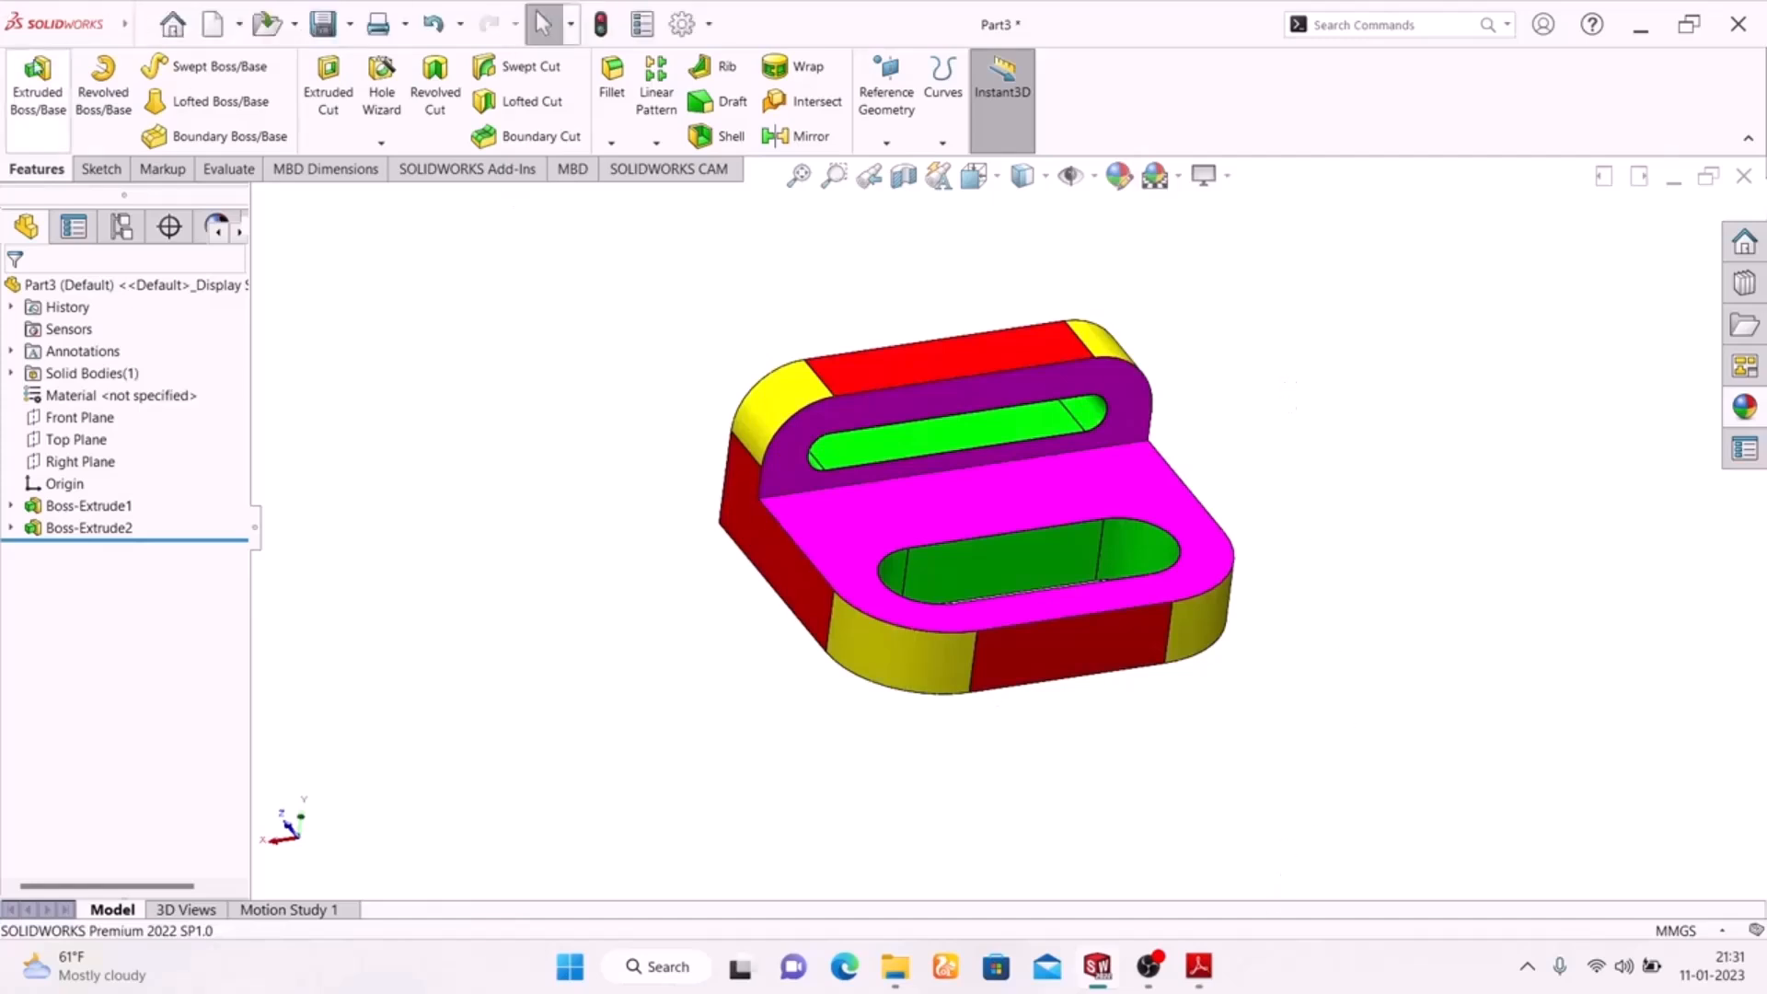
pyautogui.click(172, 24)
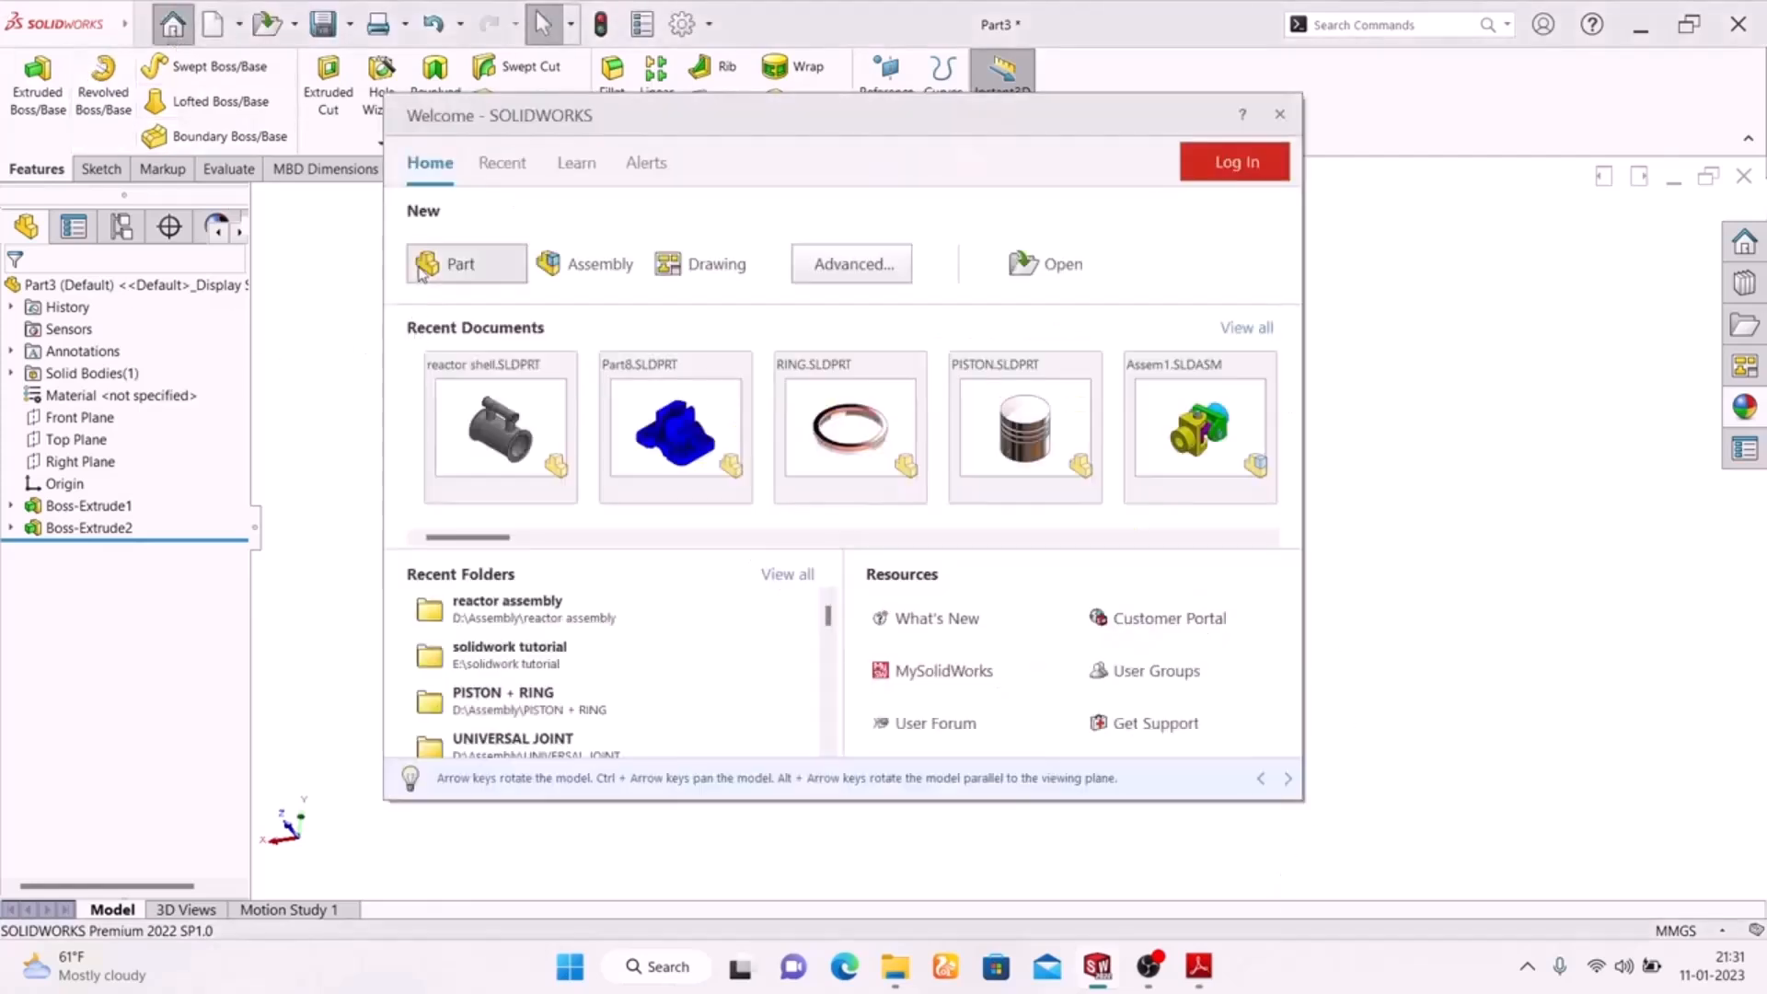
pyautogui.press('Escape')
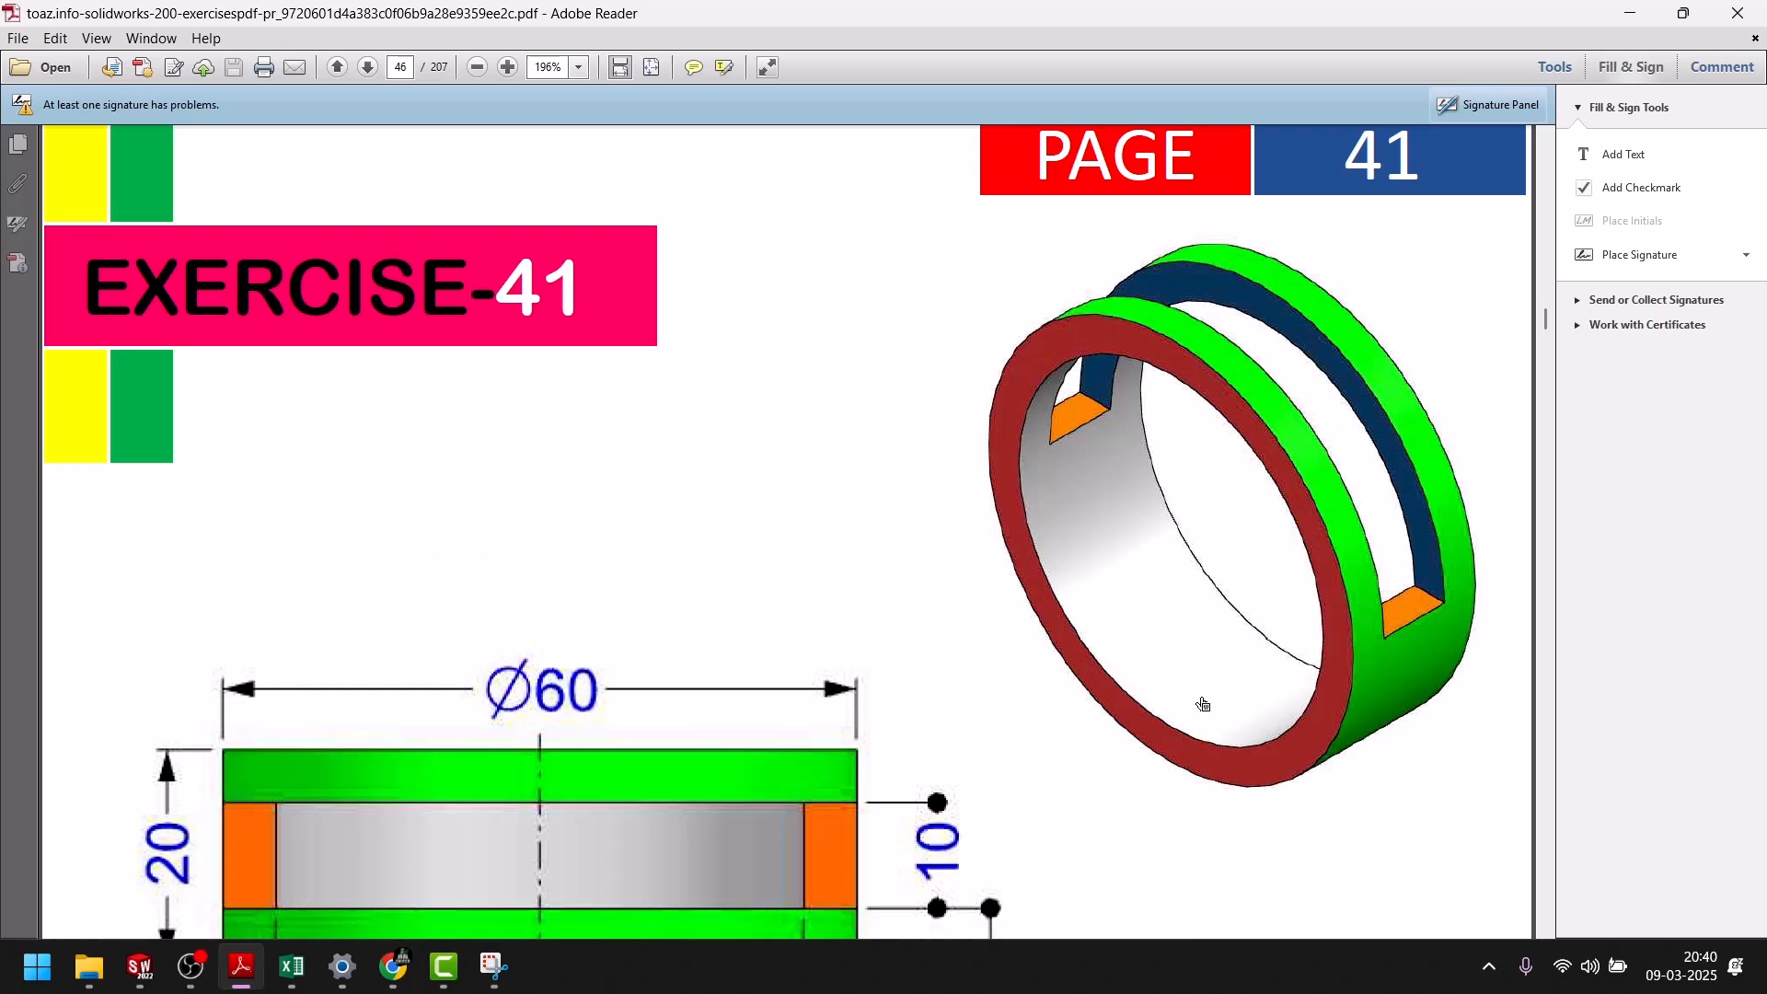
# Examine the Exercise-41 ring drawing in Adobe Reader for its diameters, width and slot dimensions, and return to SOLIDWORKS.
pyautogui.scroll(-8, 357, 585)
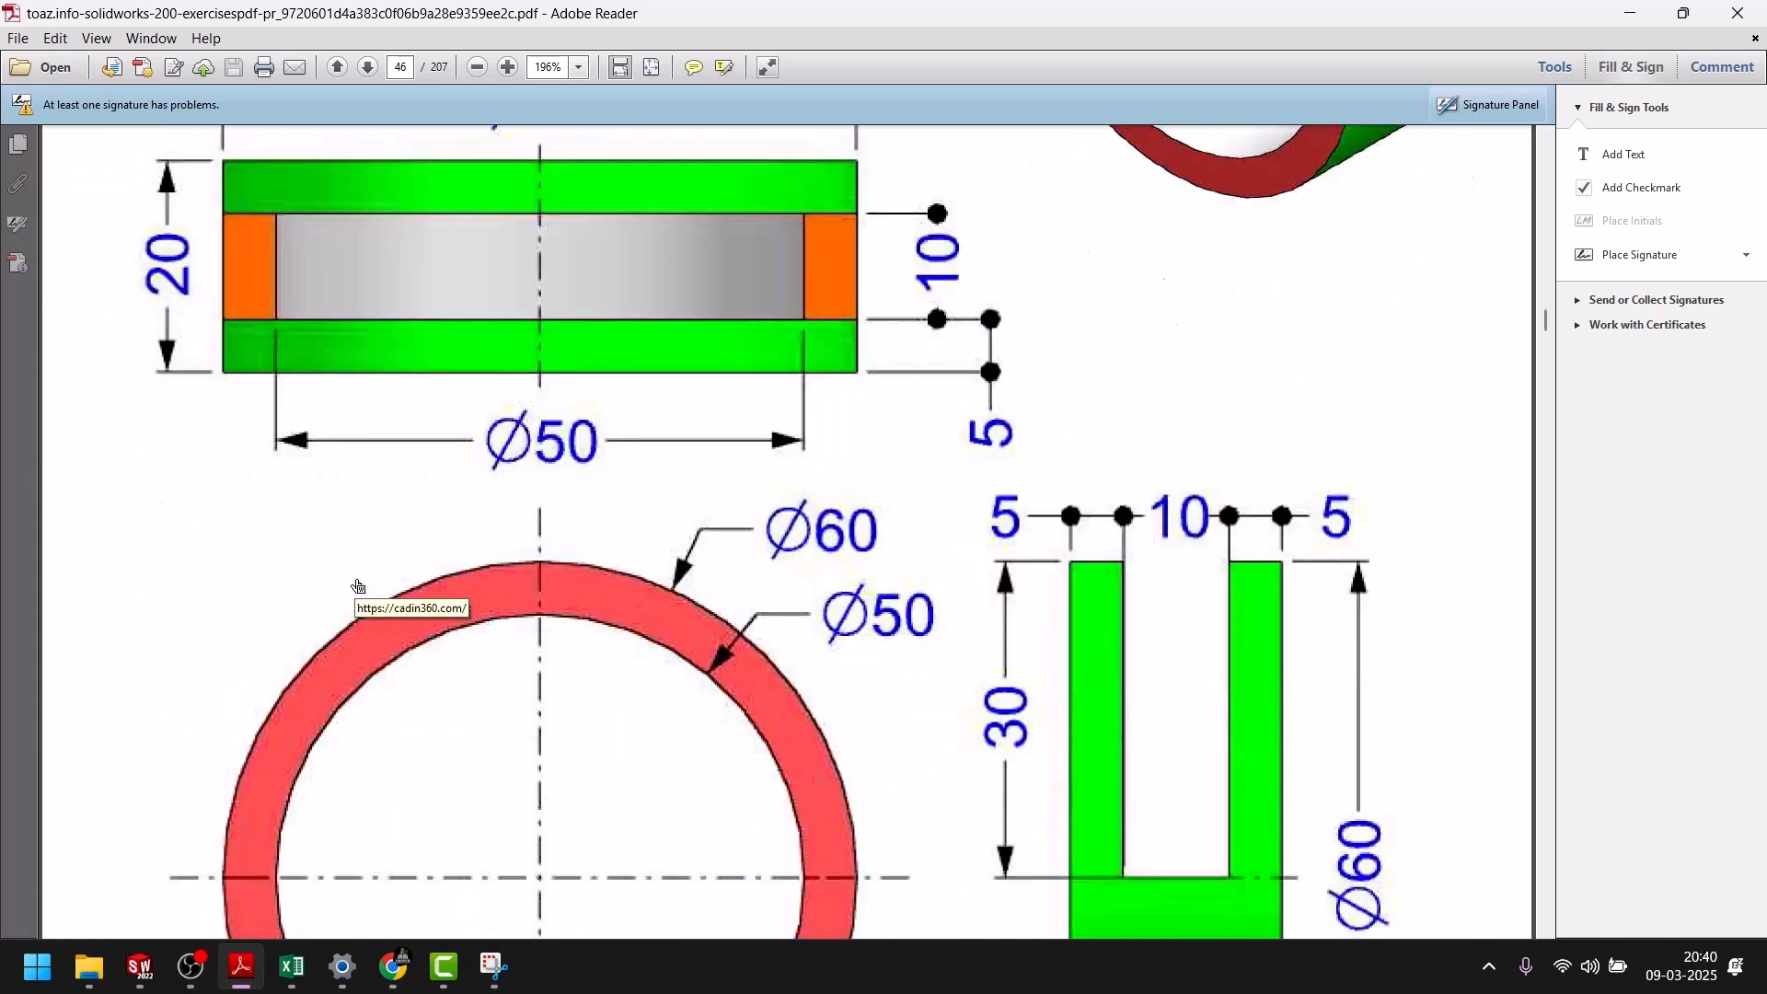
pyautogui.scroll(-2, 351, 575)
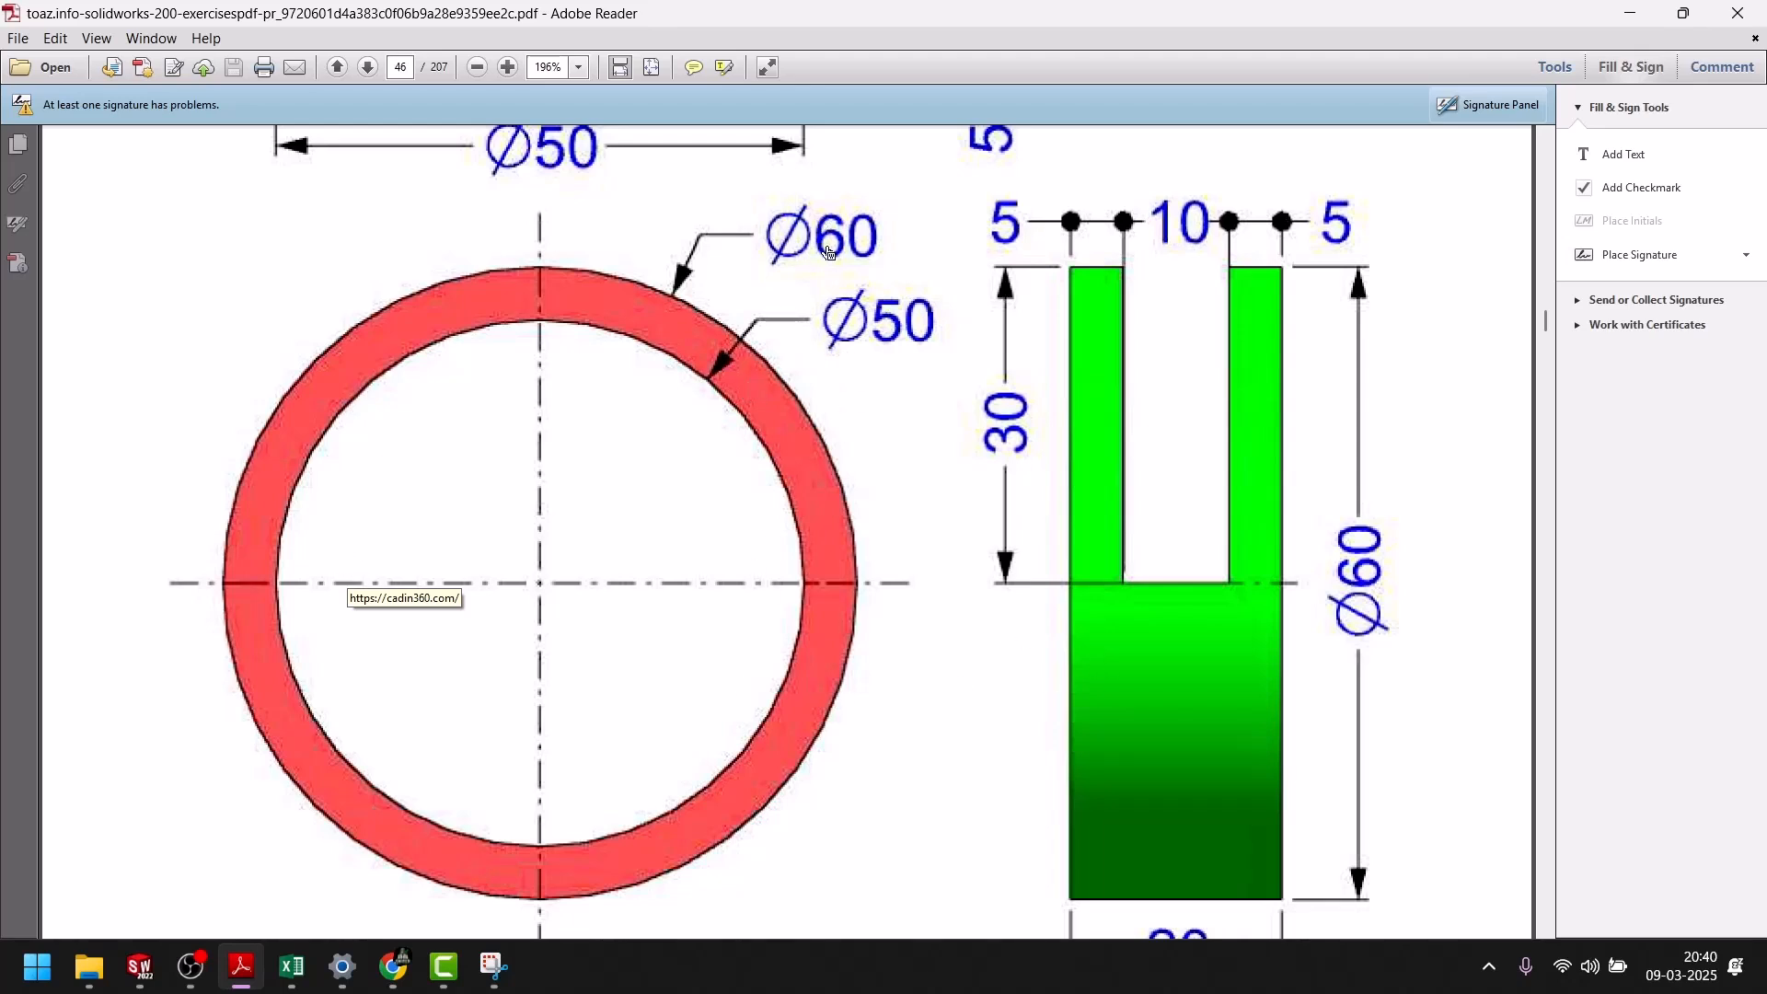
pyautogui.click(241, 966)
pyautogui.click(291, 397)
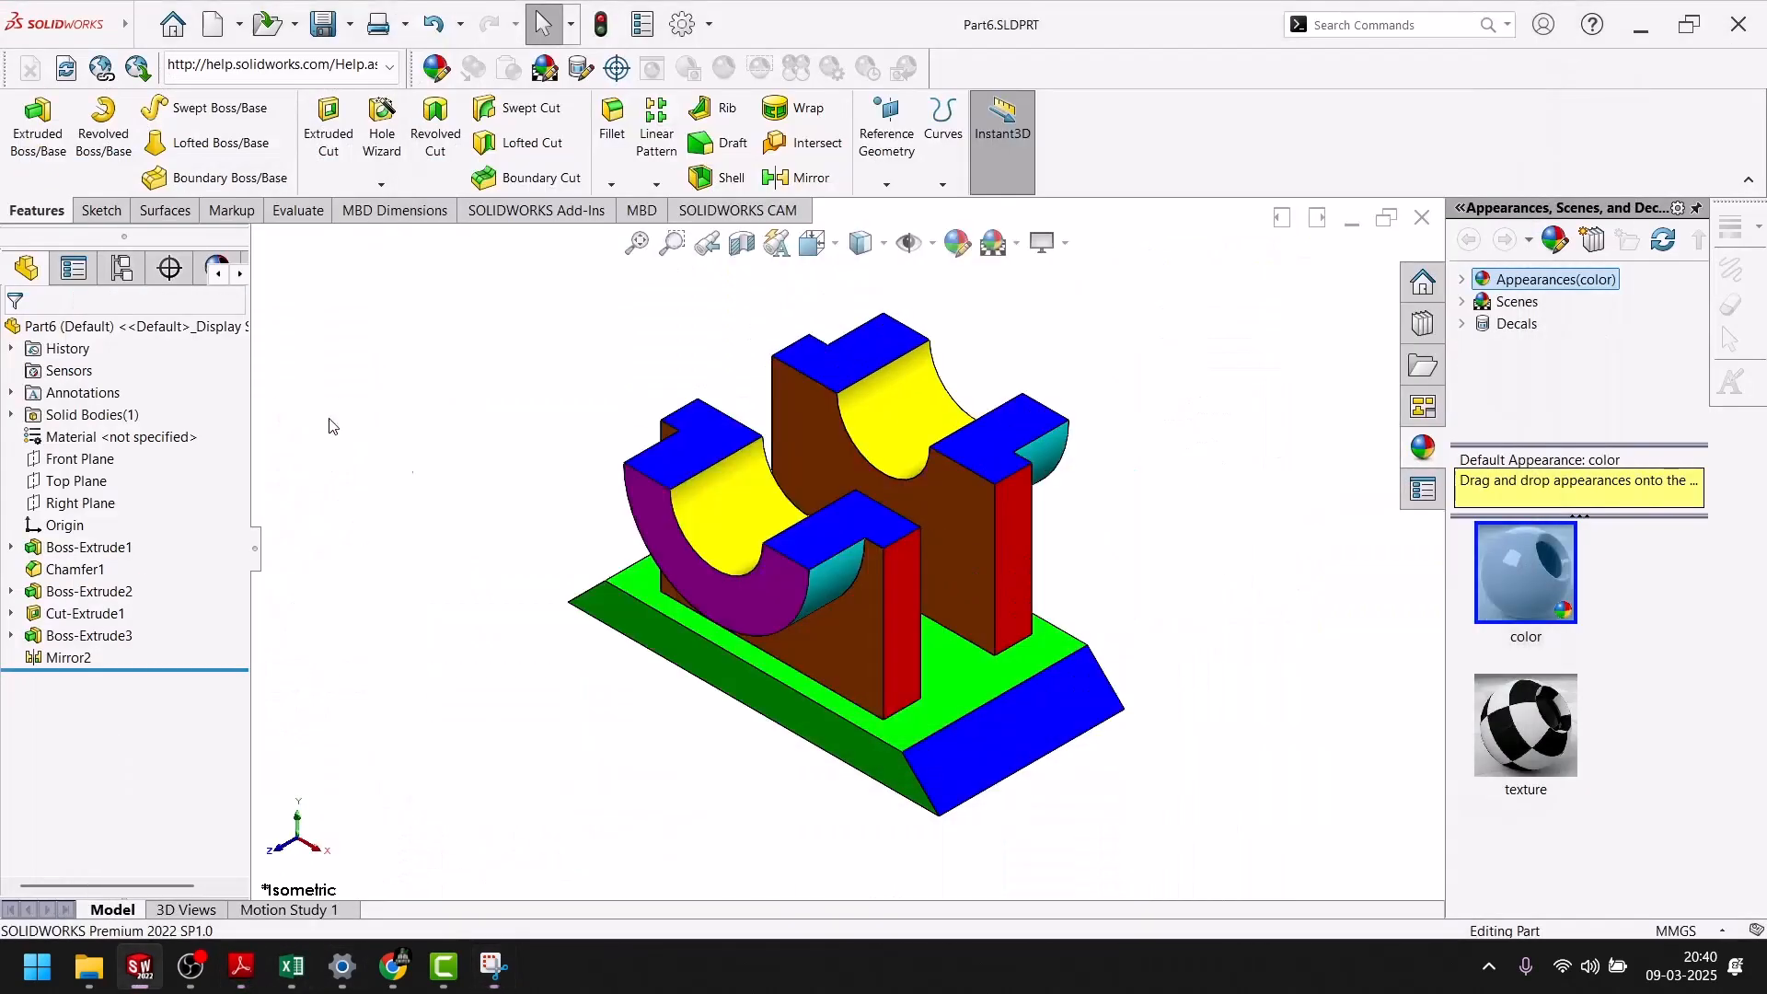
# Close the Part6 document and create a new part.
pyautogui.click(1423, 219)
pyautogui.click(142, 24)
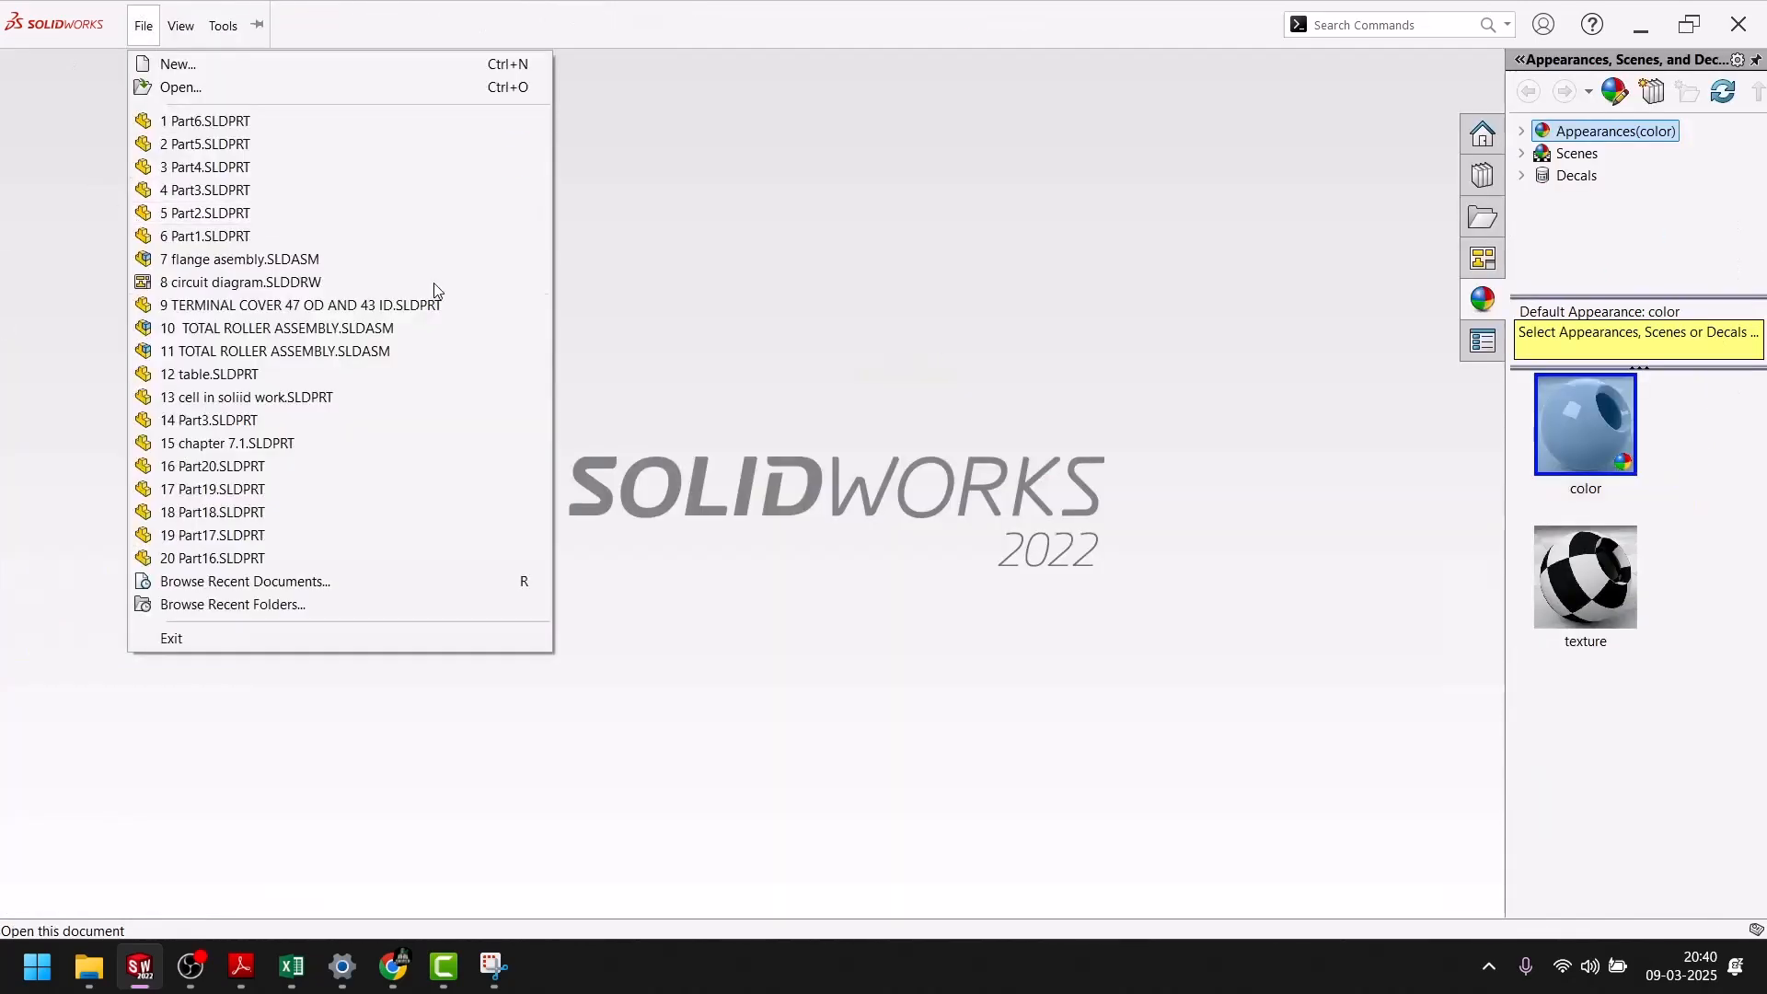
pyautogui.click(142, 24)
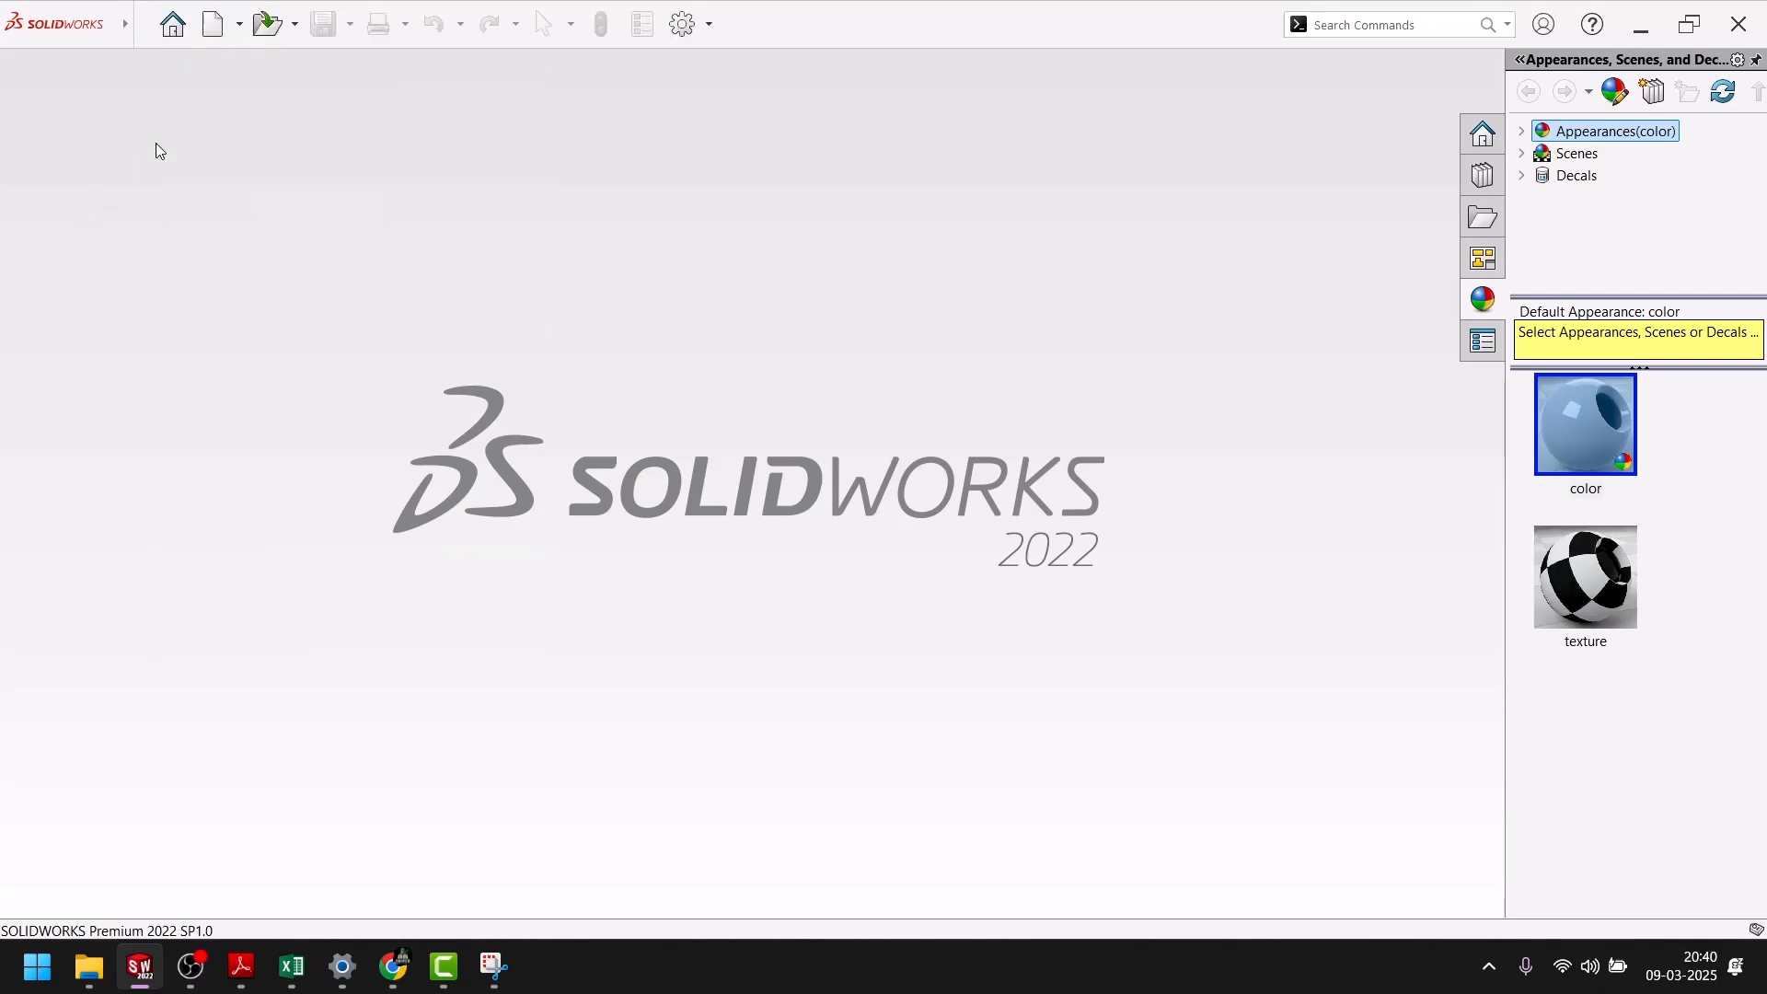
pyautogui.click(173, 24)
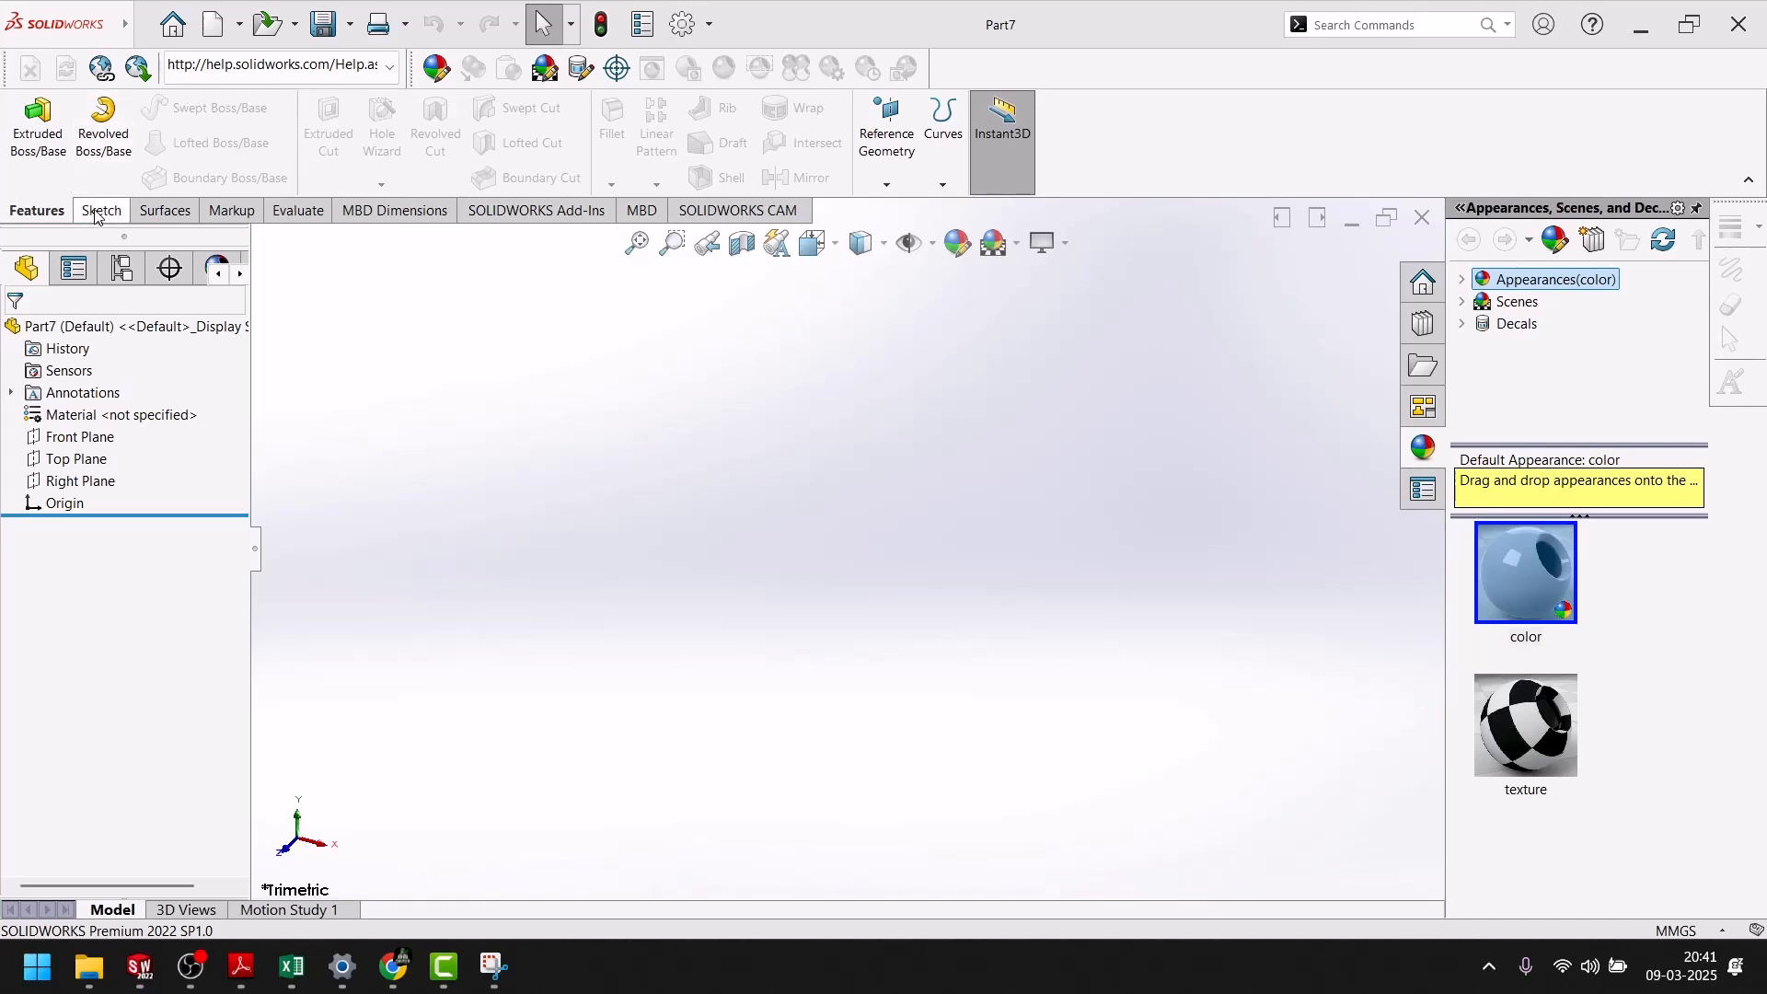
# Sketch two concentric circles centred on the origin of the Front Plane, with radii of about 29 mm and 52 mm.
pyautogui.click(96, 211)
pyautogui.click(28, 120)
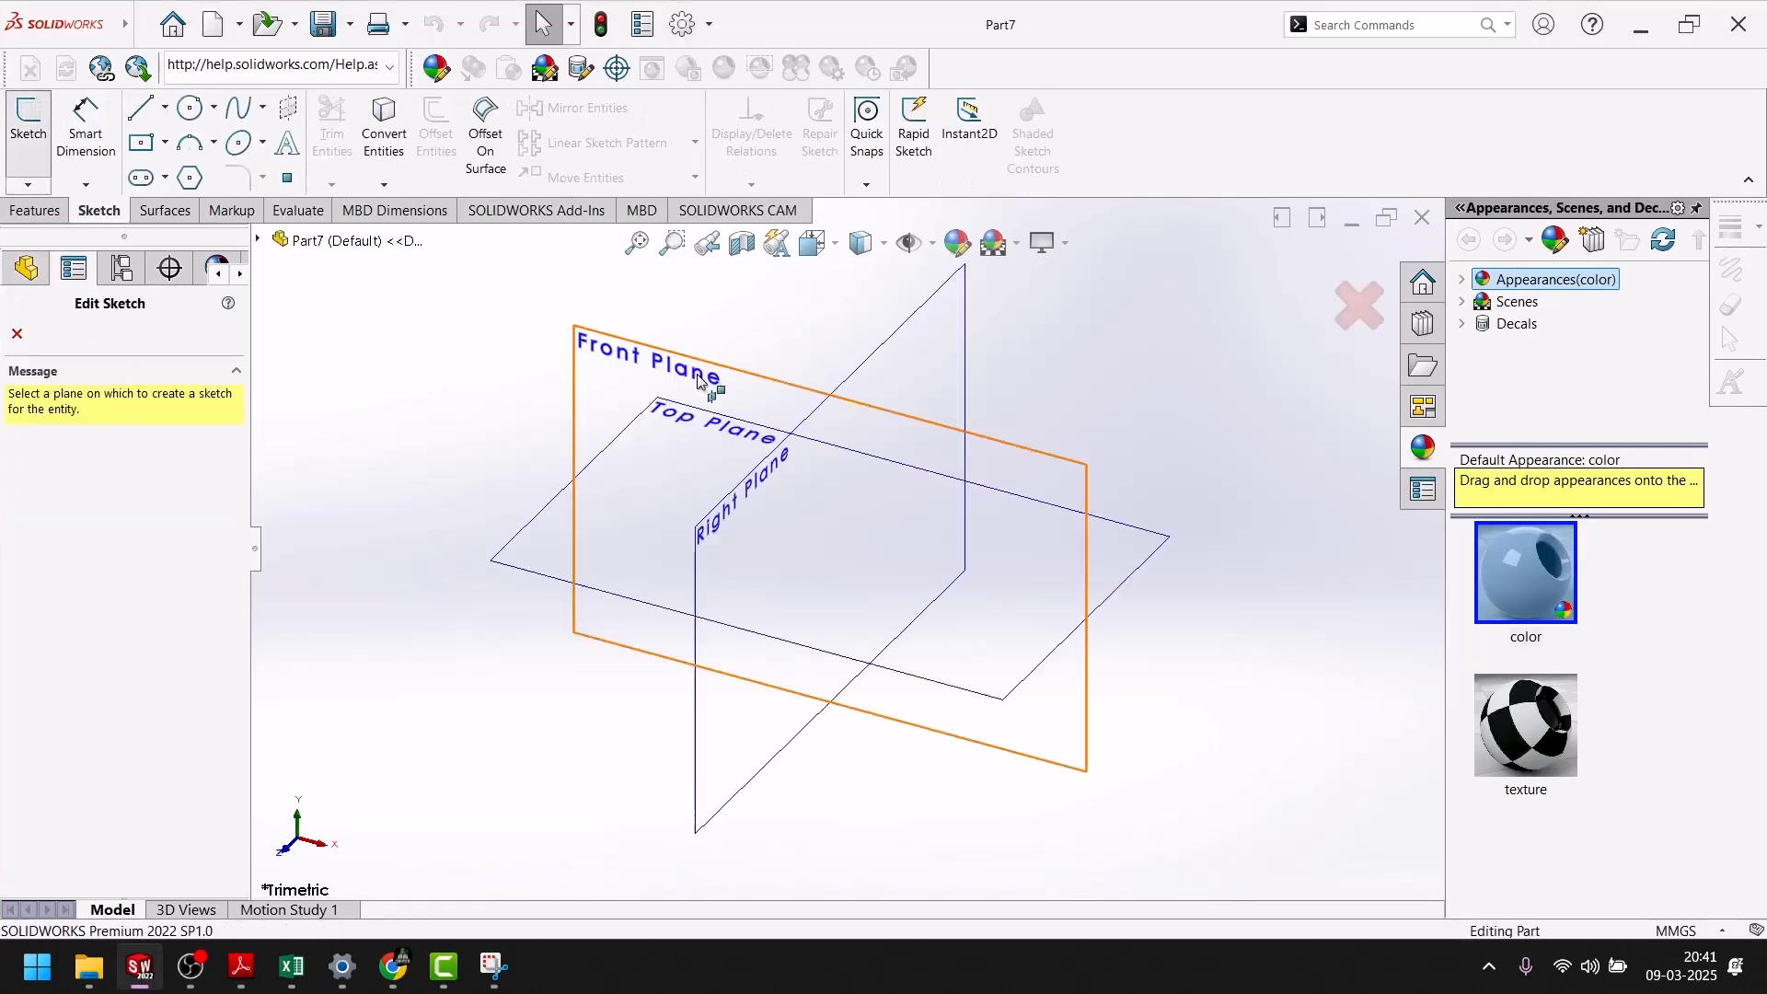
pyautogui.click(1042, 475)
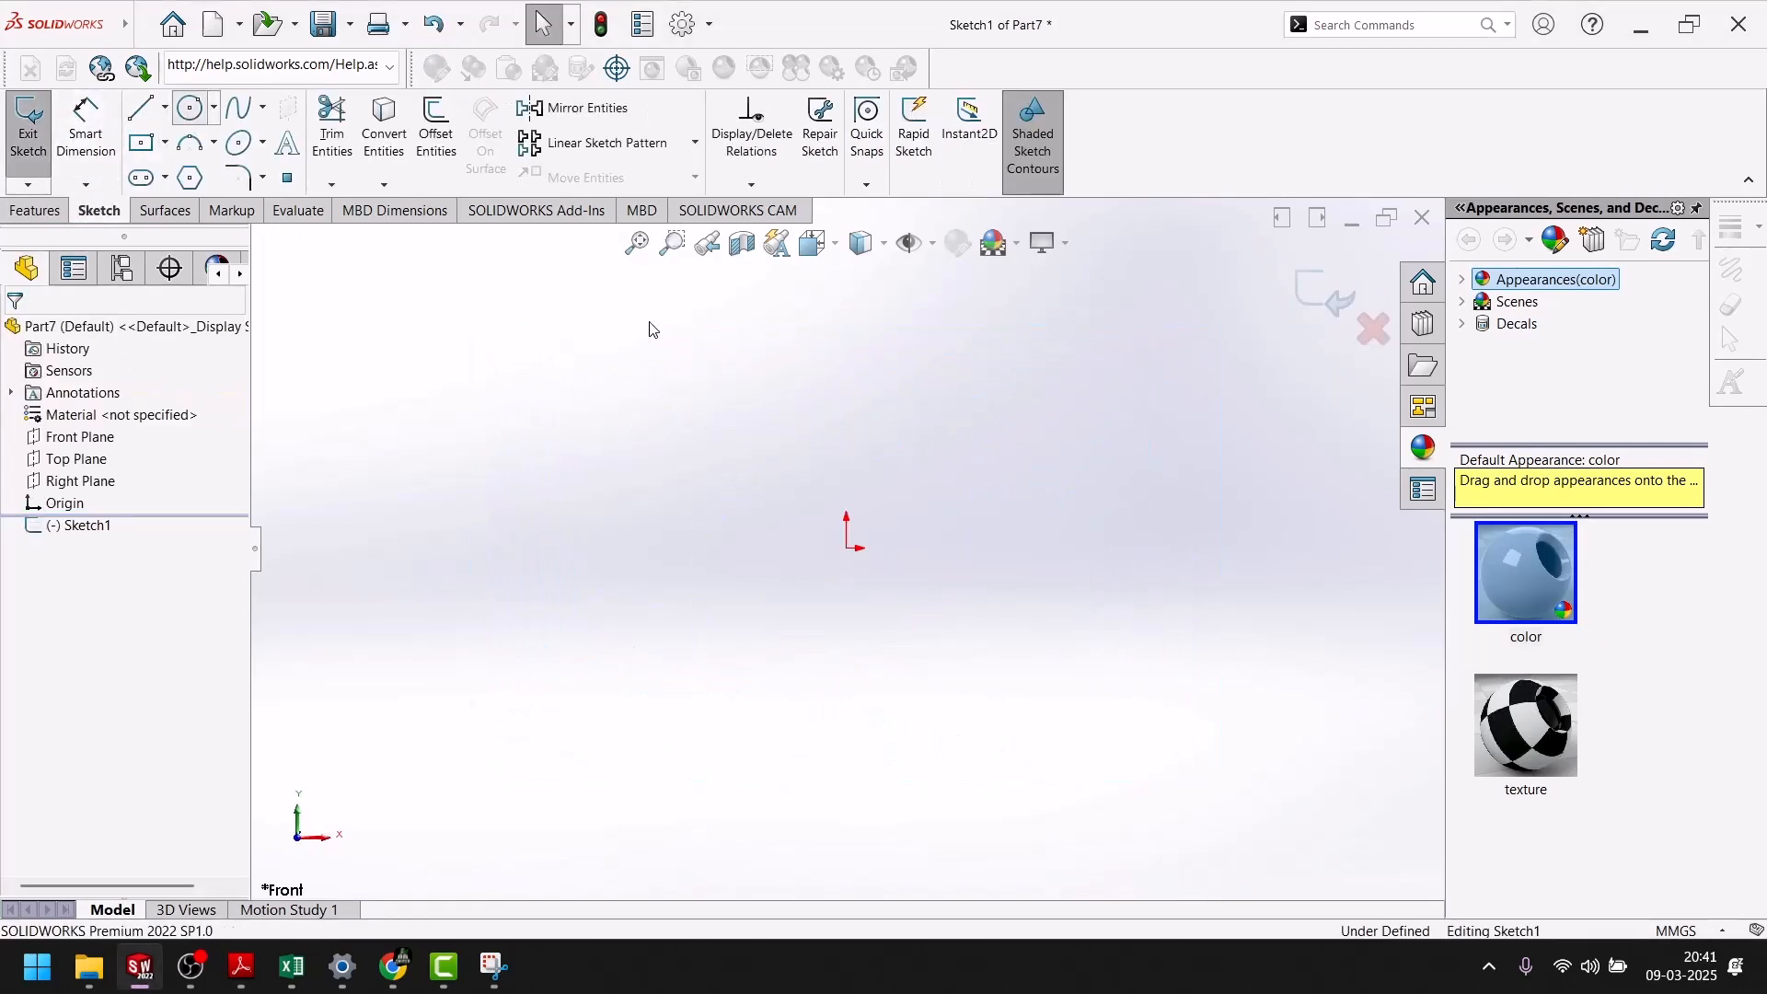
pyautogui.click(845, 548)
pyautogui.click(968, 549)
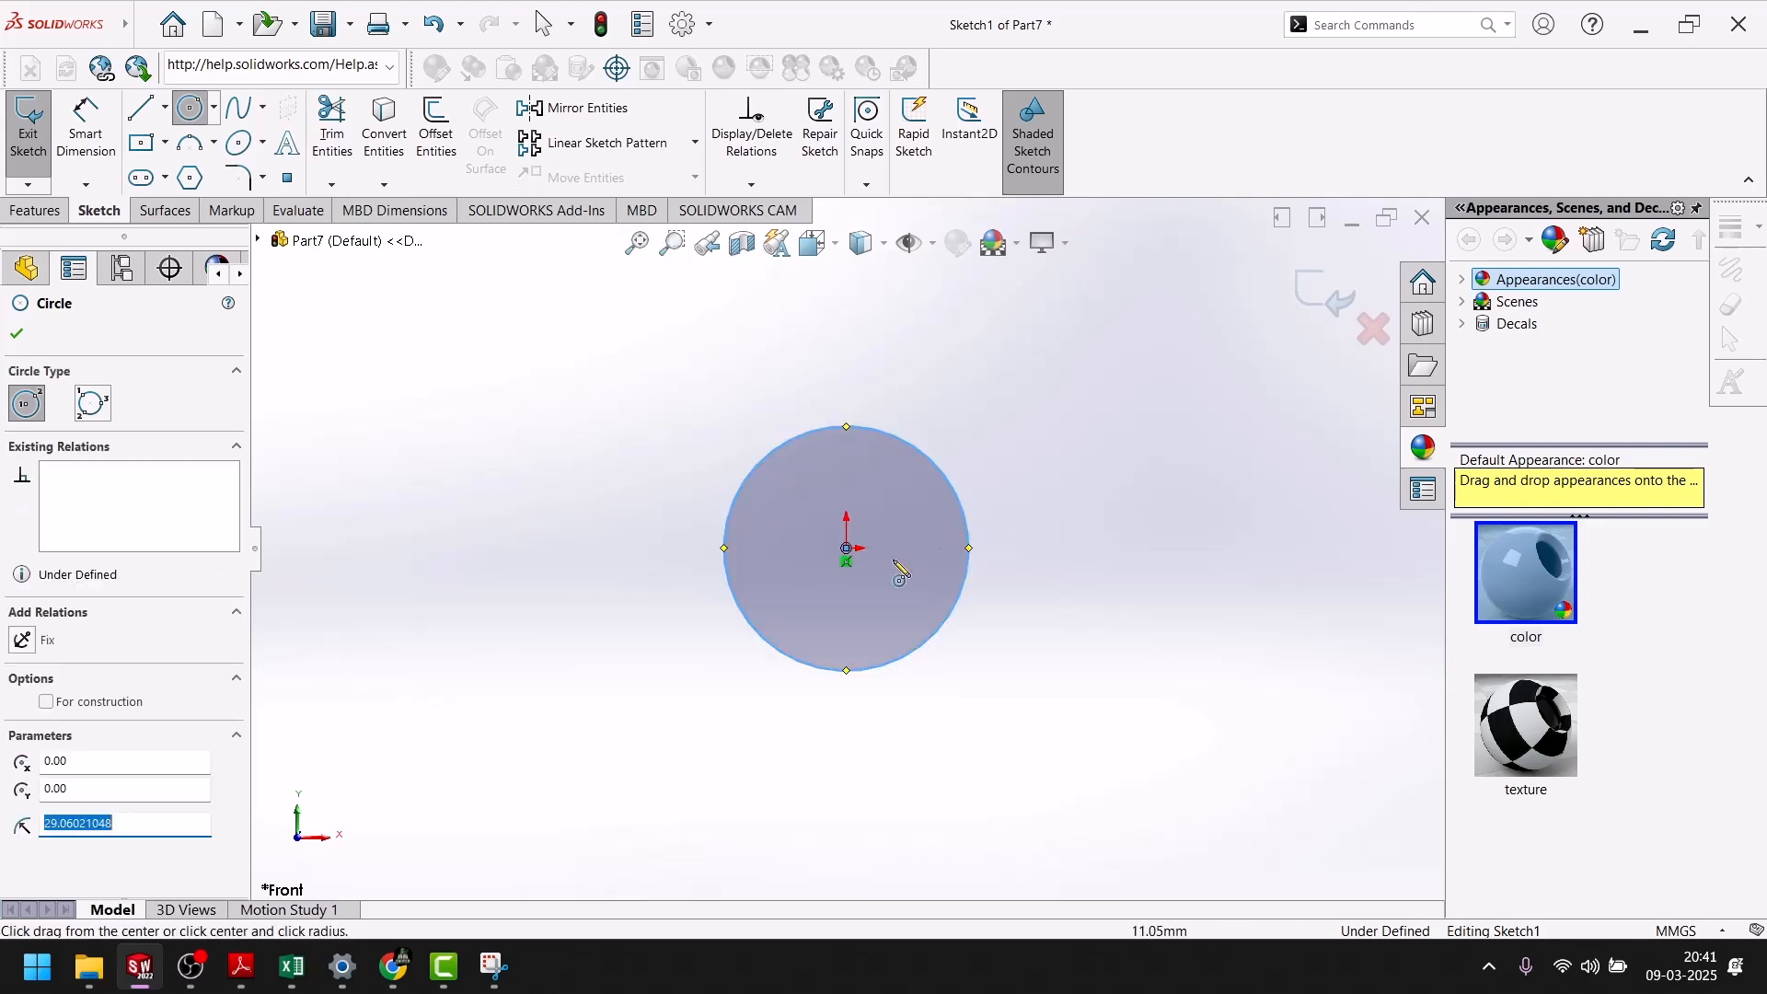
pyautogui.click(846, 548)
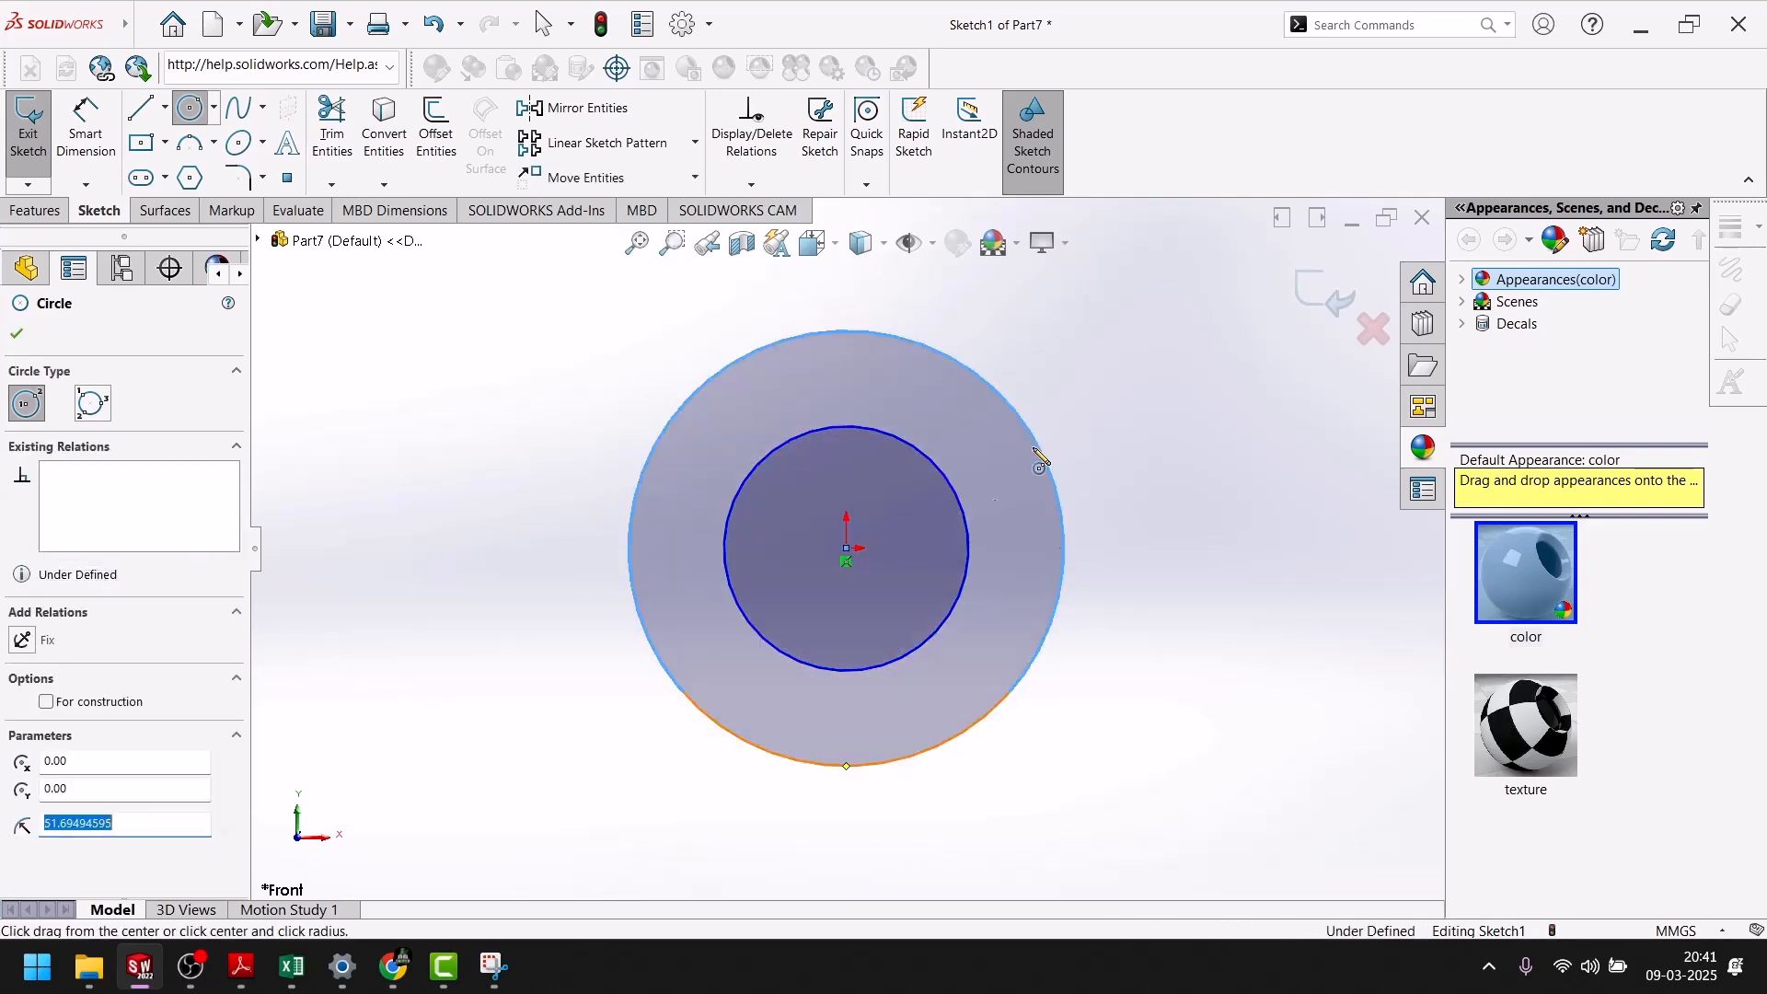
pyautogui.click(1040, 451)
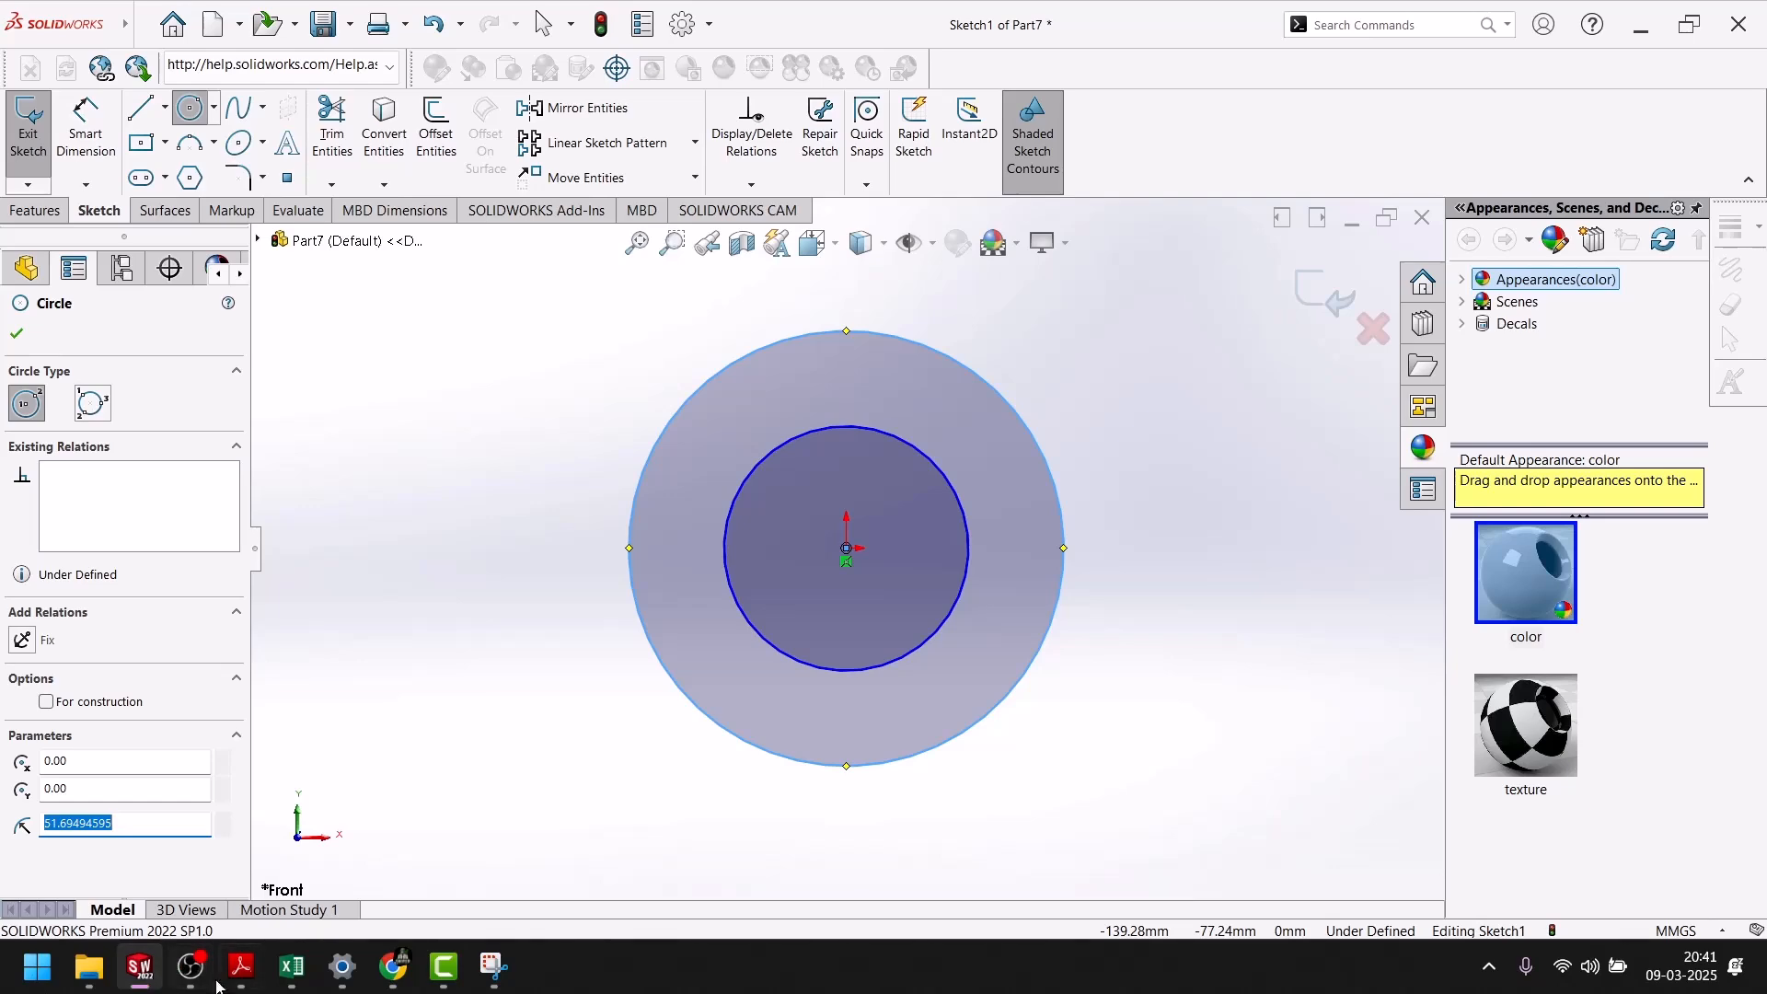
# Check the ring drawing in Adobe Reader and dimension the inner circle to a diameter of 50 mm.
pyautogui.click(241, 966)
pyautogui.click(241, 966)
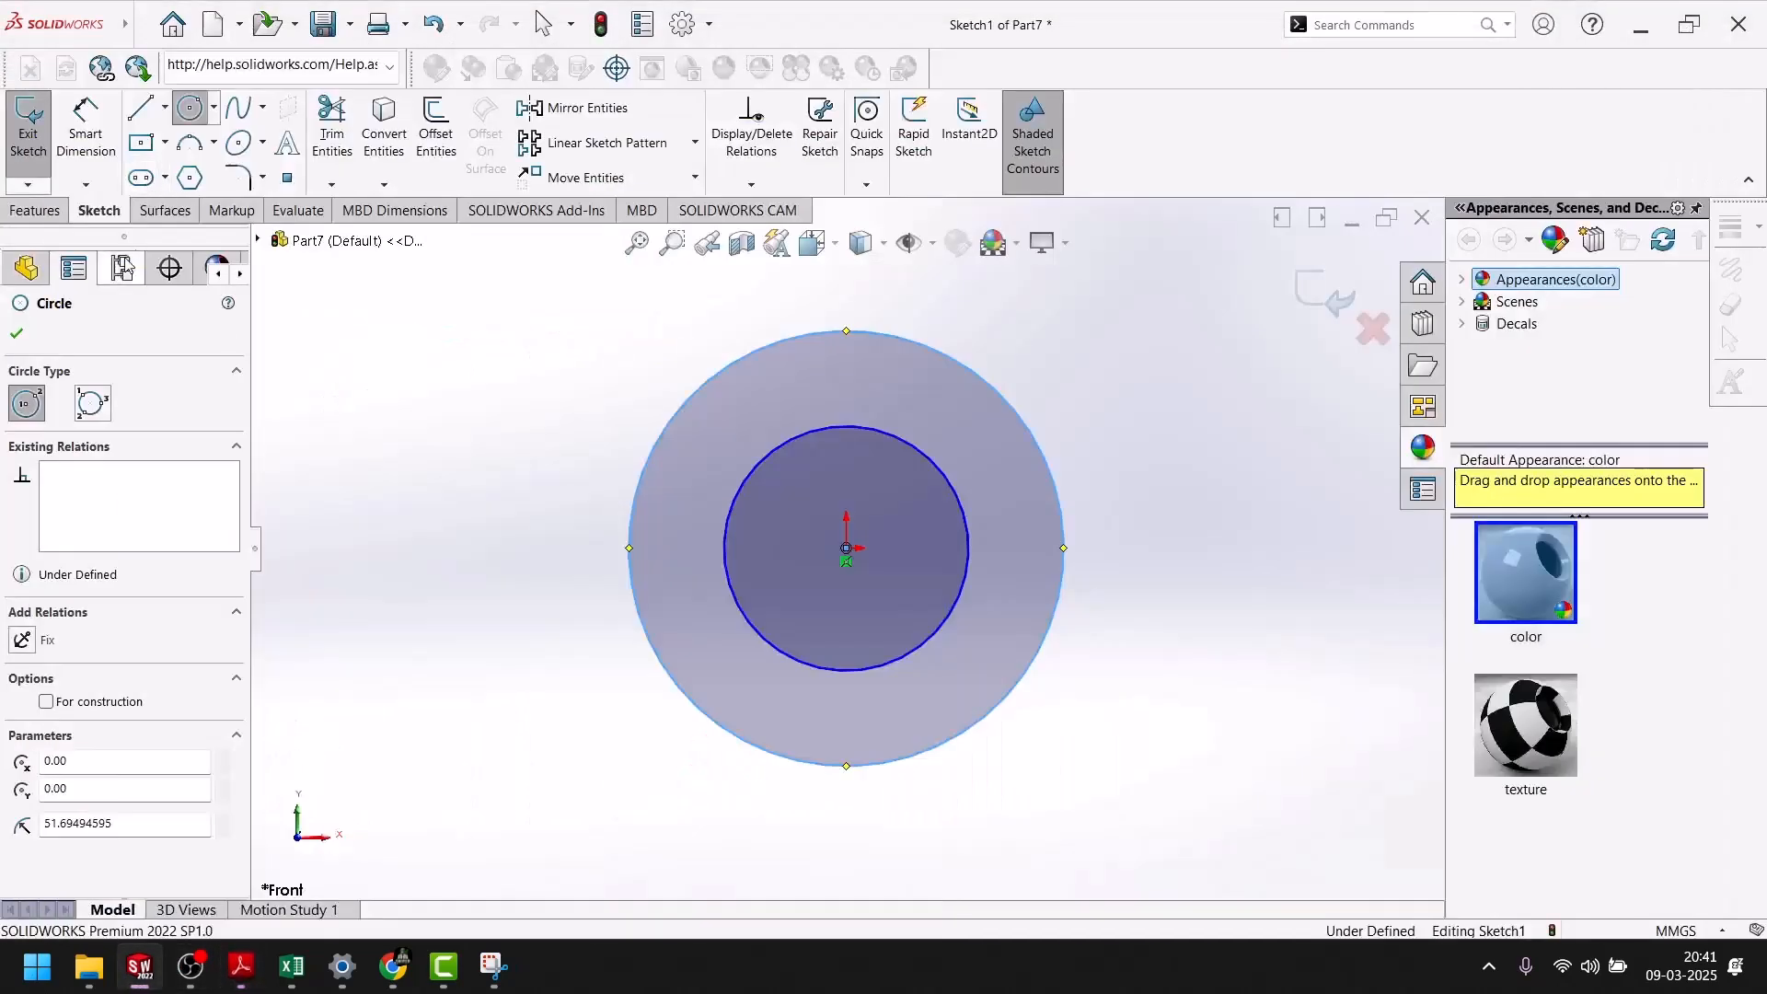
pyautogui.click(86, 125)
pyautogui.click(923, 454)
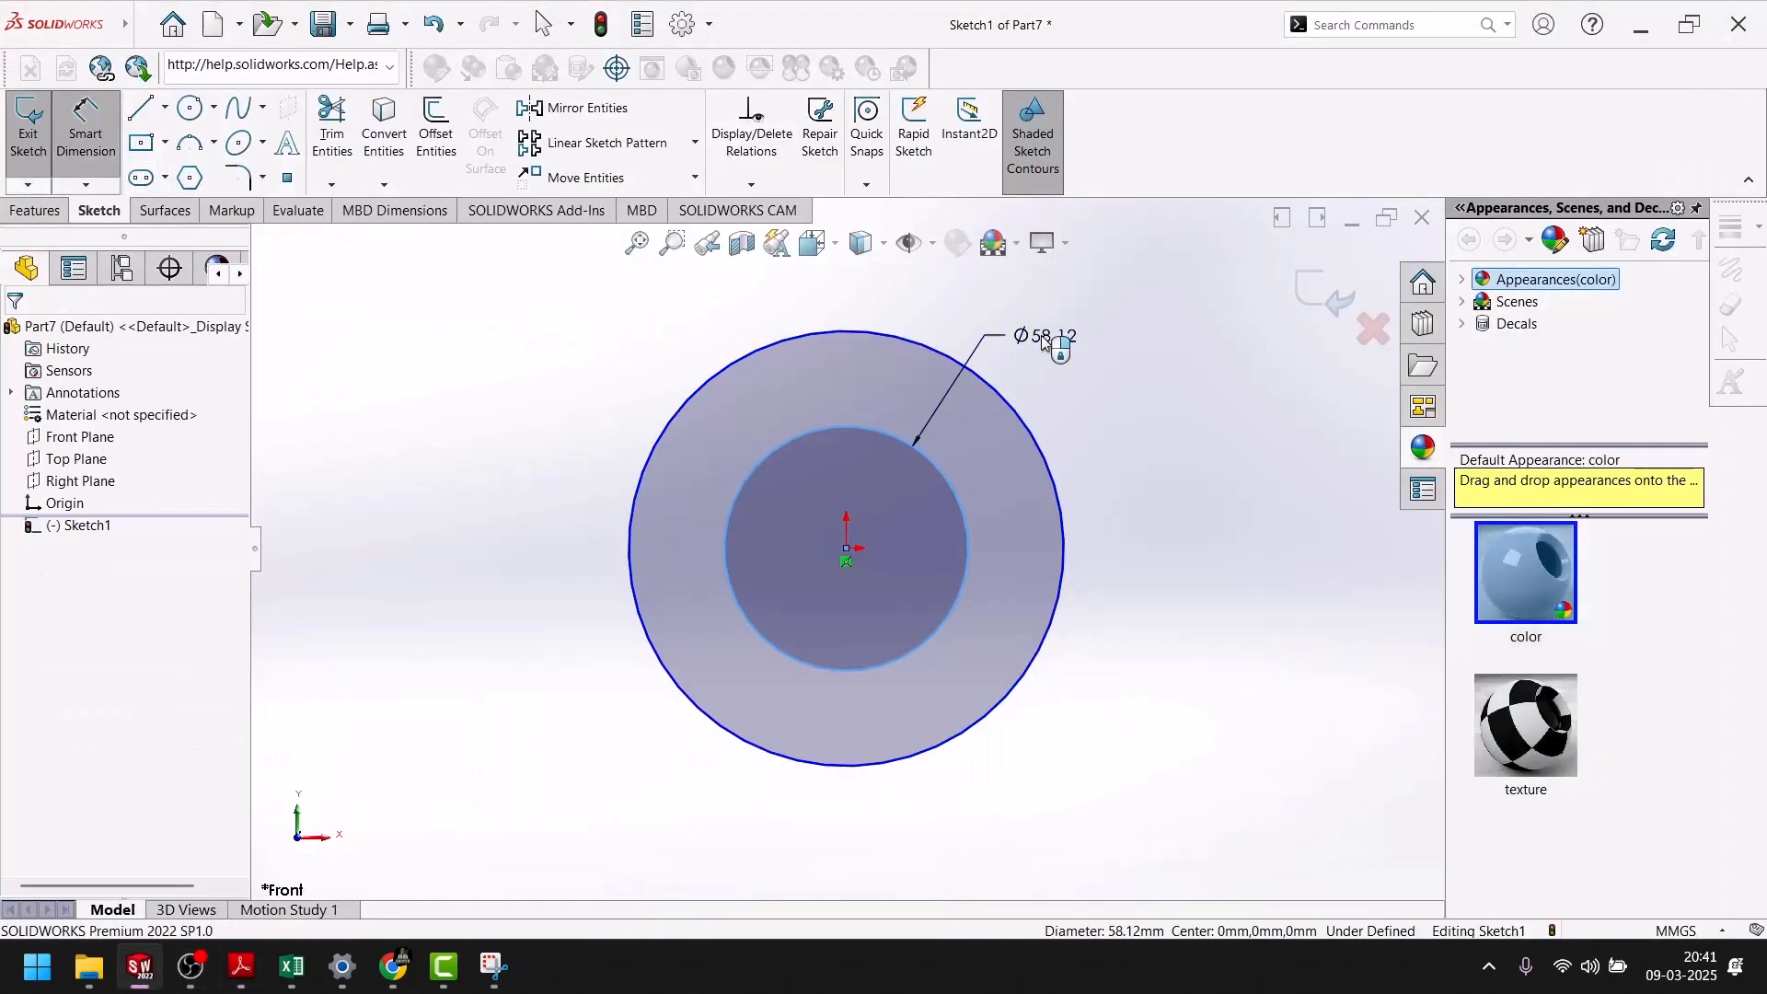
pyautogui.click(1044, 341)
pyautogui.write('50')
pyautogui.press('Return')
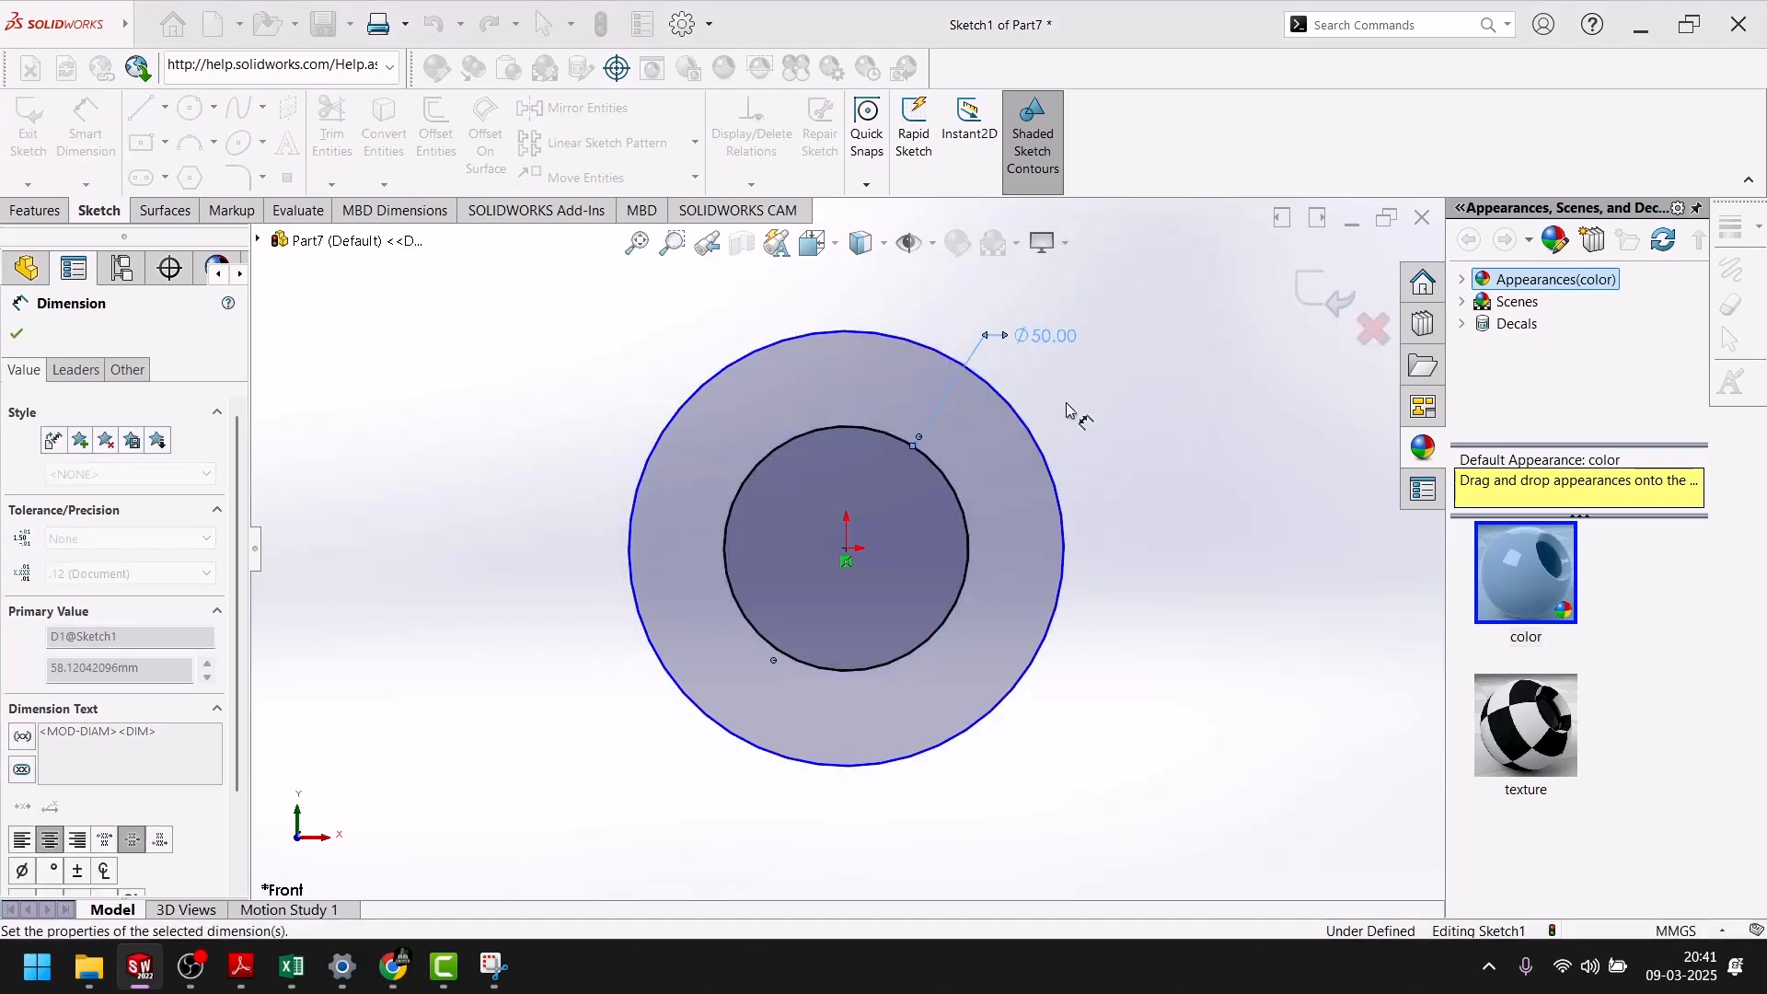
# Dimension the outer circle to a diameter of 60 mm and exit the sketch.
pyautogui.click(1035, 432)
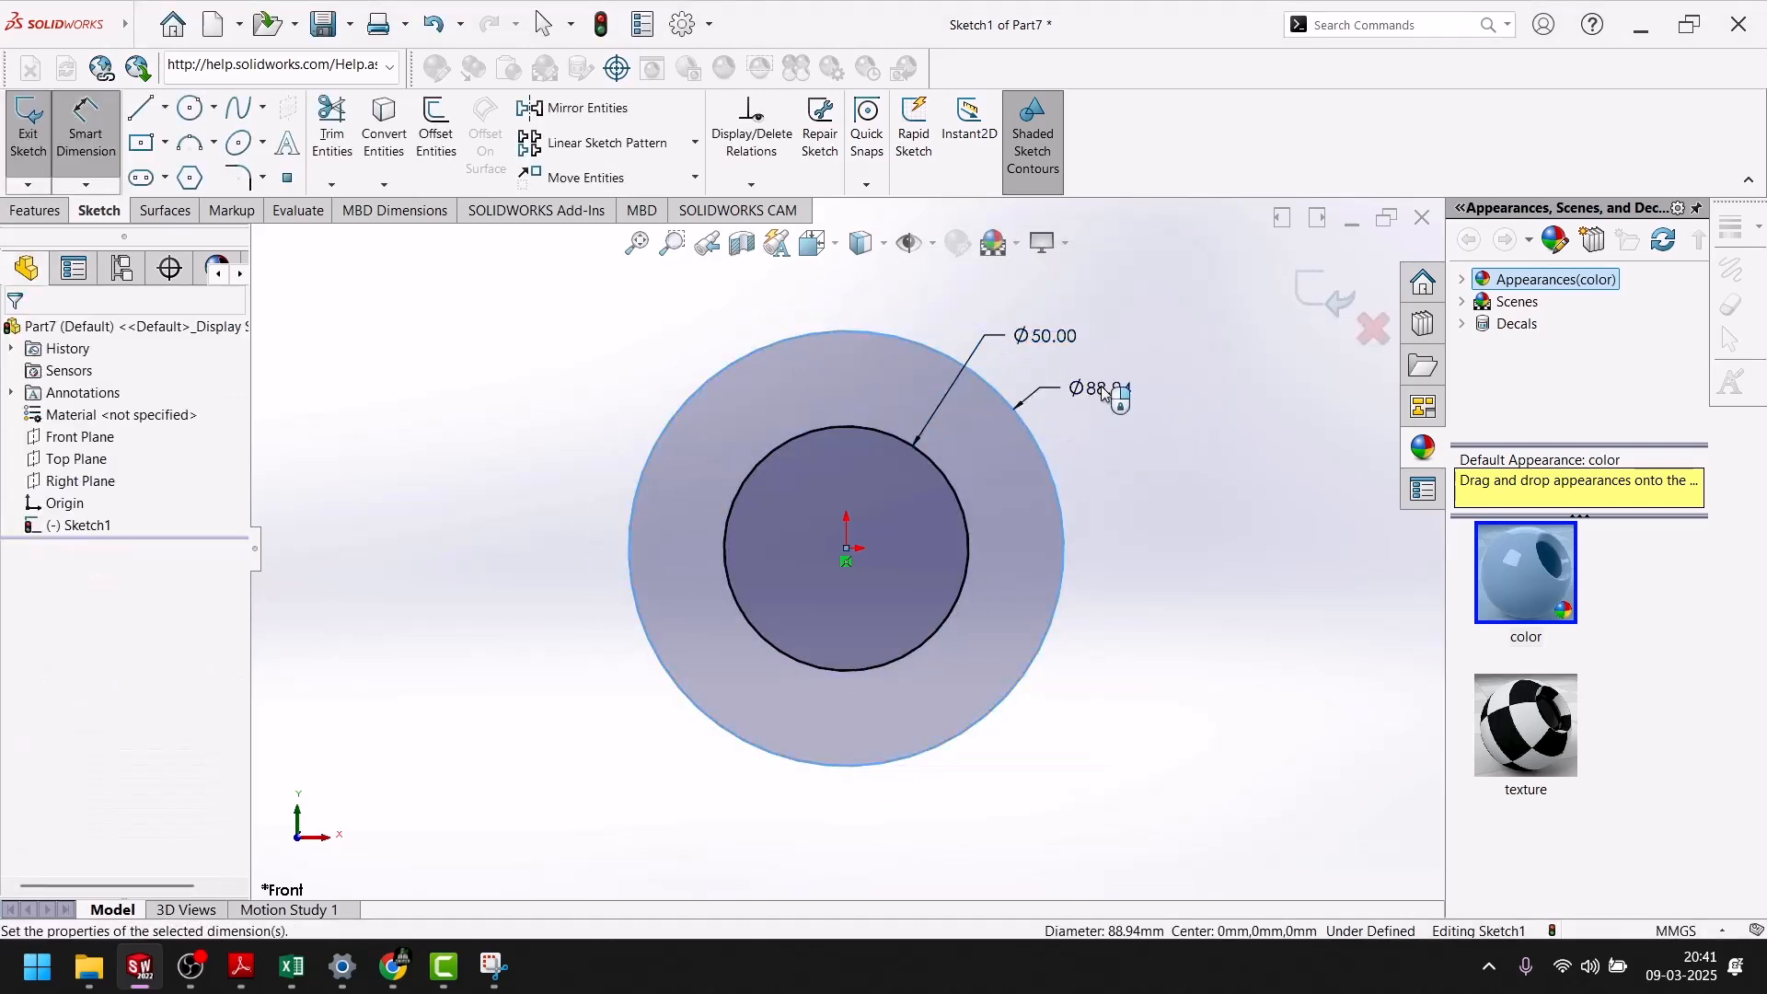
pyautogui.click(1105, 394)
pyautogui.write('60')
pyautogui.press('Return')
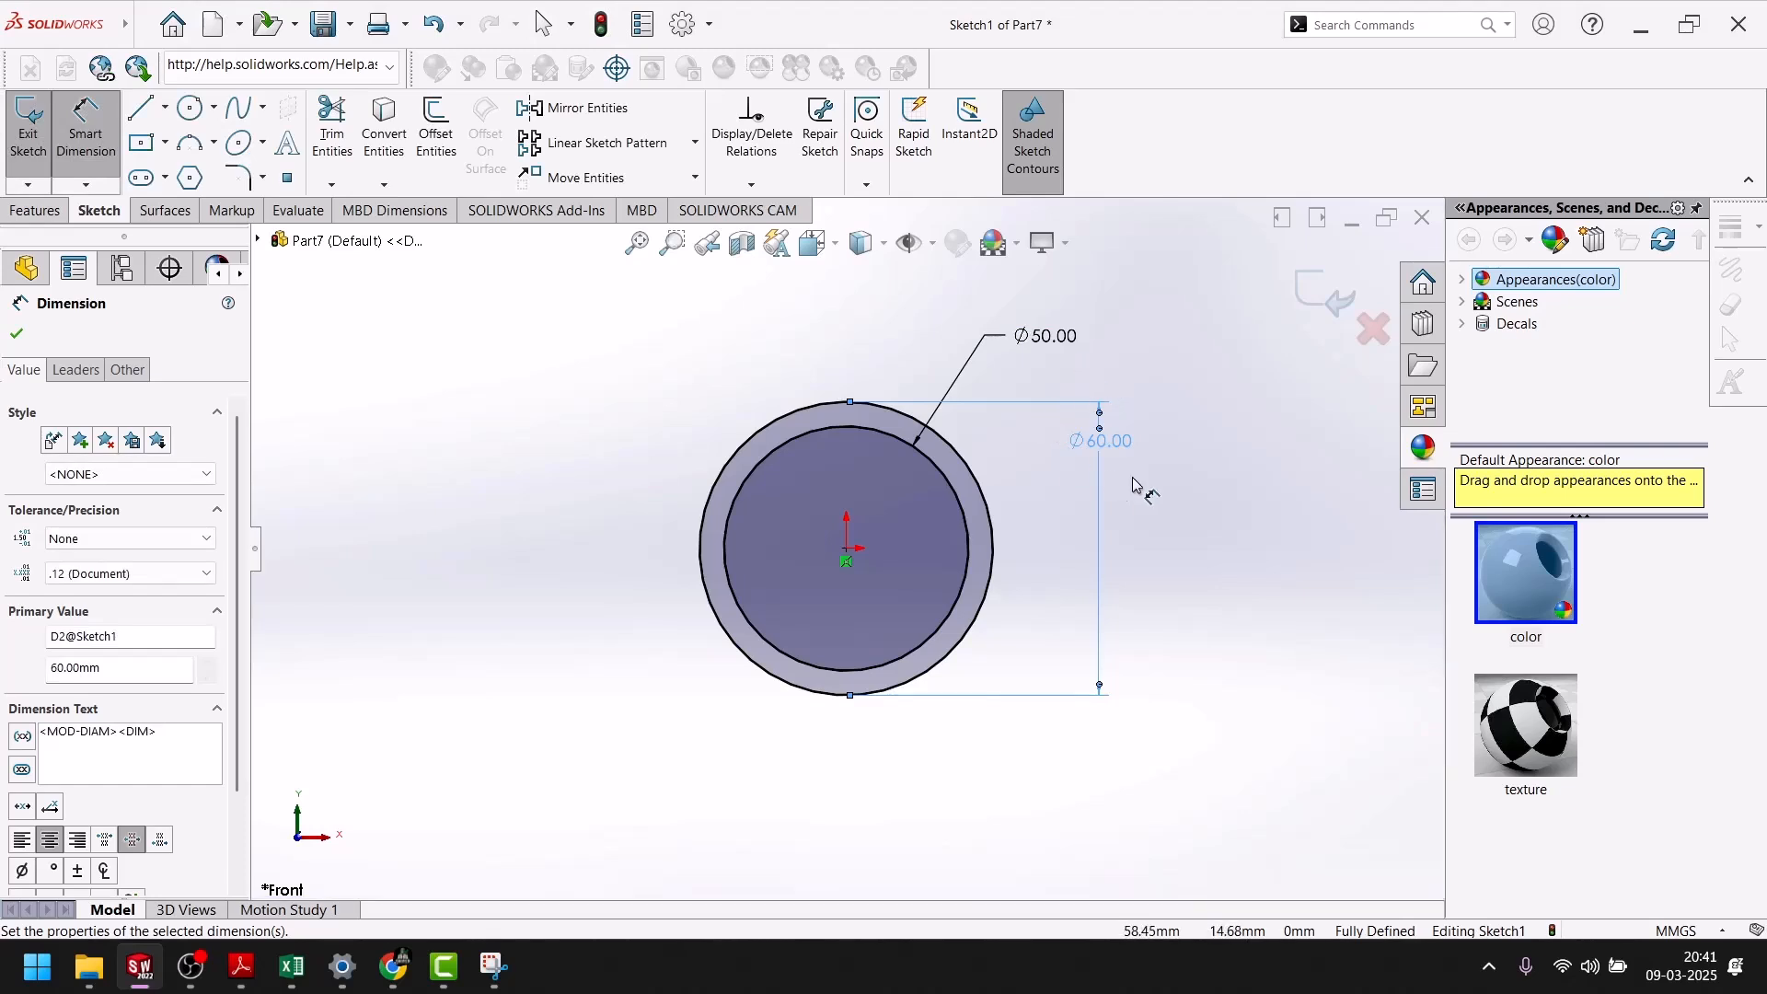
pyautogui.press('Escape')
pyautogui.click(1309, 291)
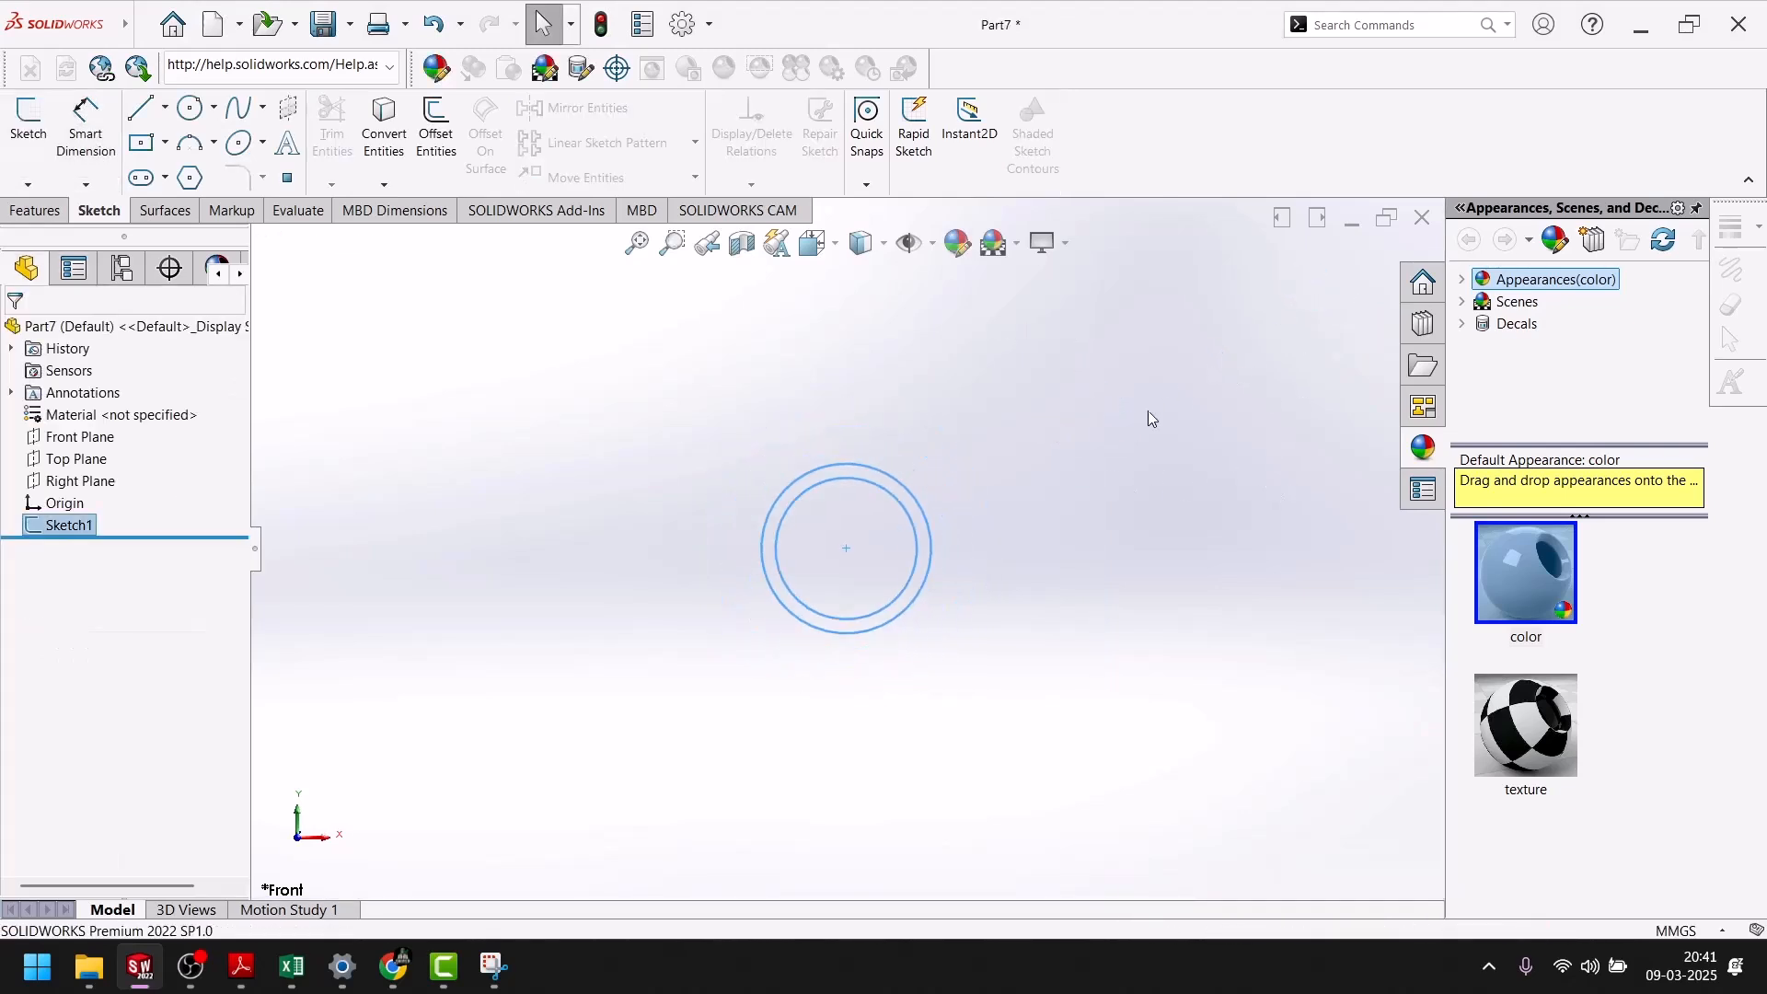
# Check the ring's width in the Adobe Reader drawing and extrude the two-circle sketch 20 mm in SOLIDWORKS.
pyautogui.click(33, 210)
pyautogui.click(37, 129)
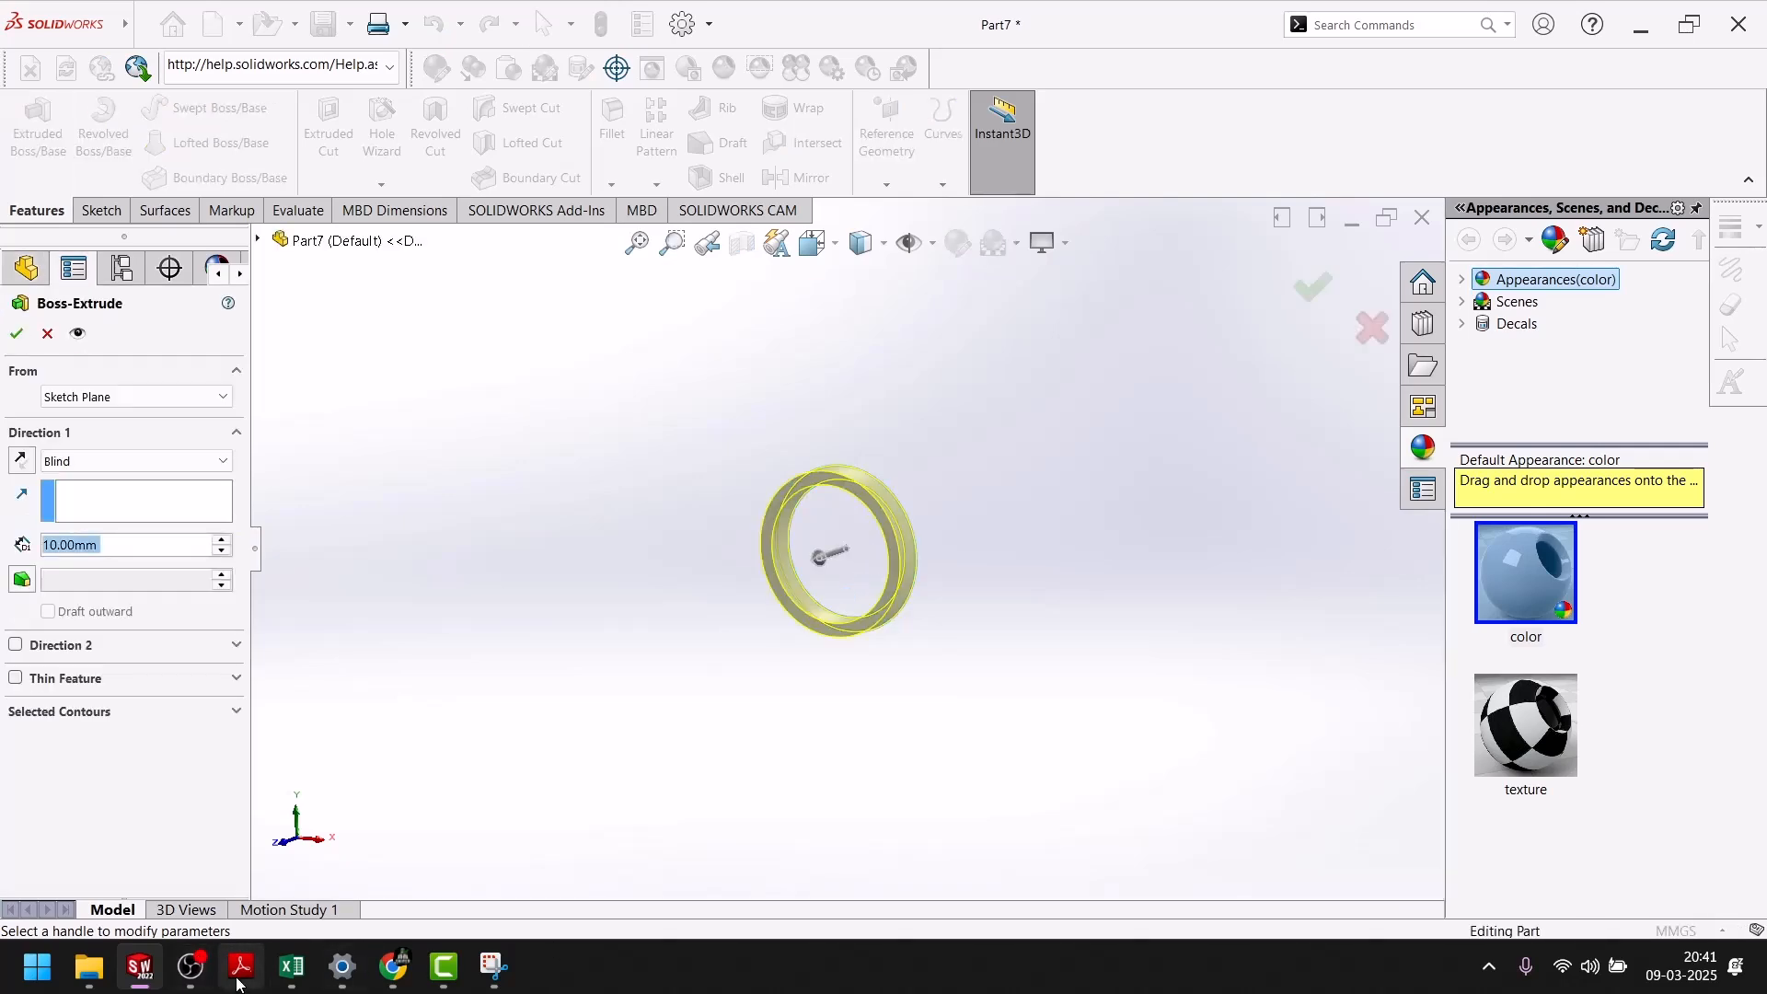
pyautogui.click(240, 971)
pyautogui.scroll(-3, 520, 714)
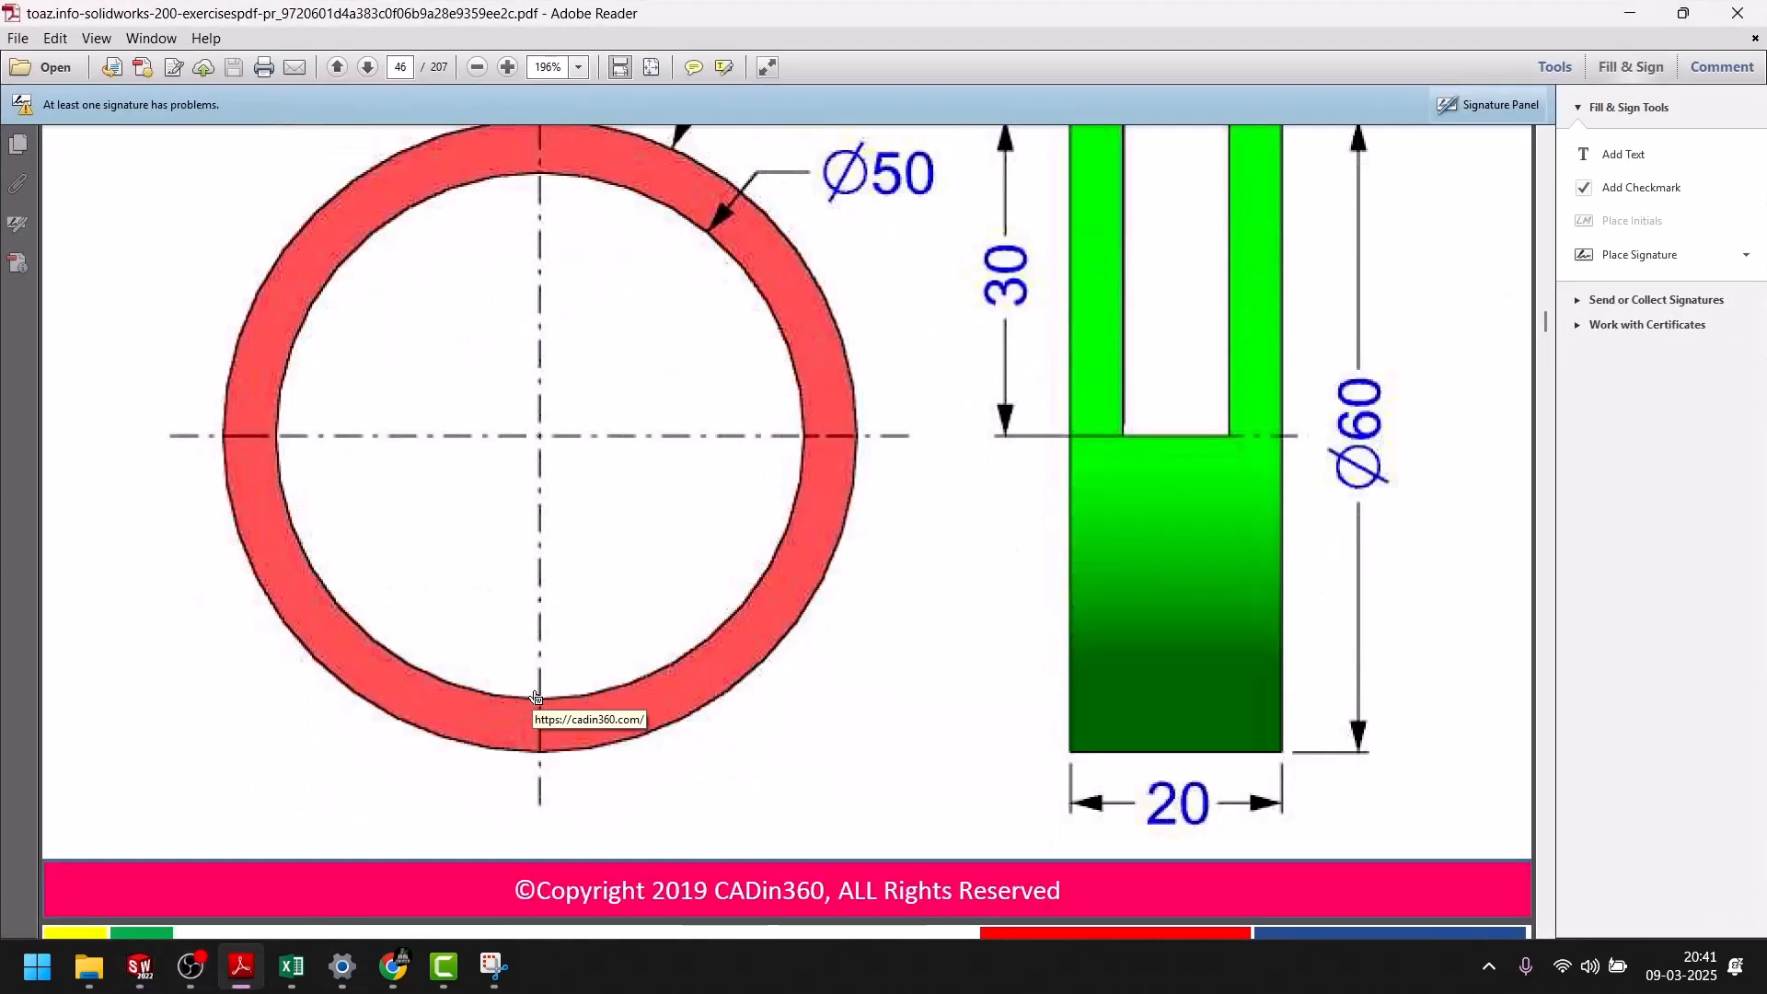
pyautogui.click(247, 975)
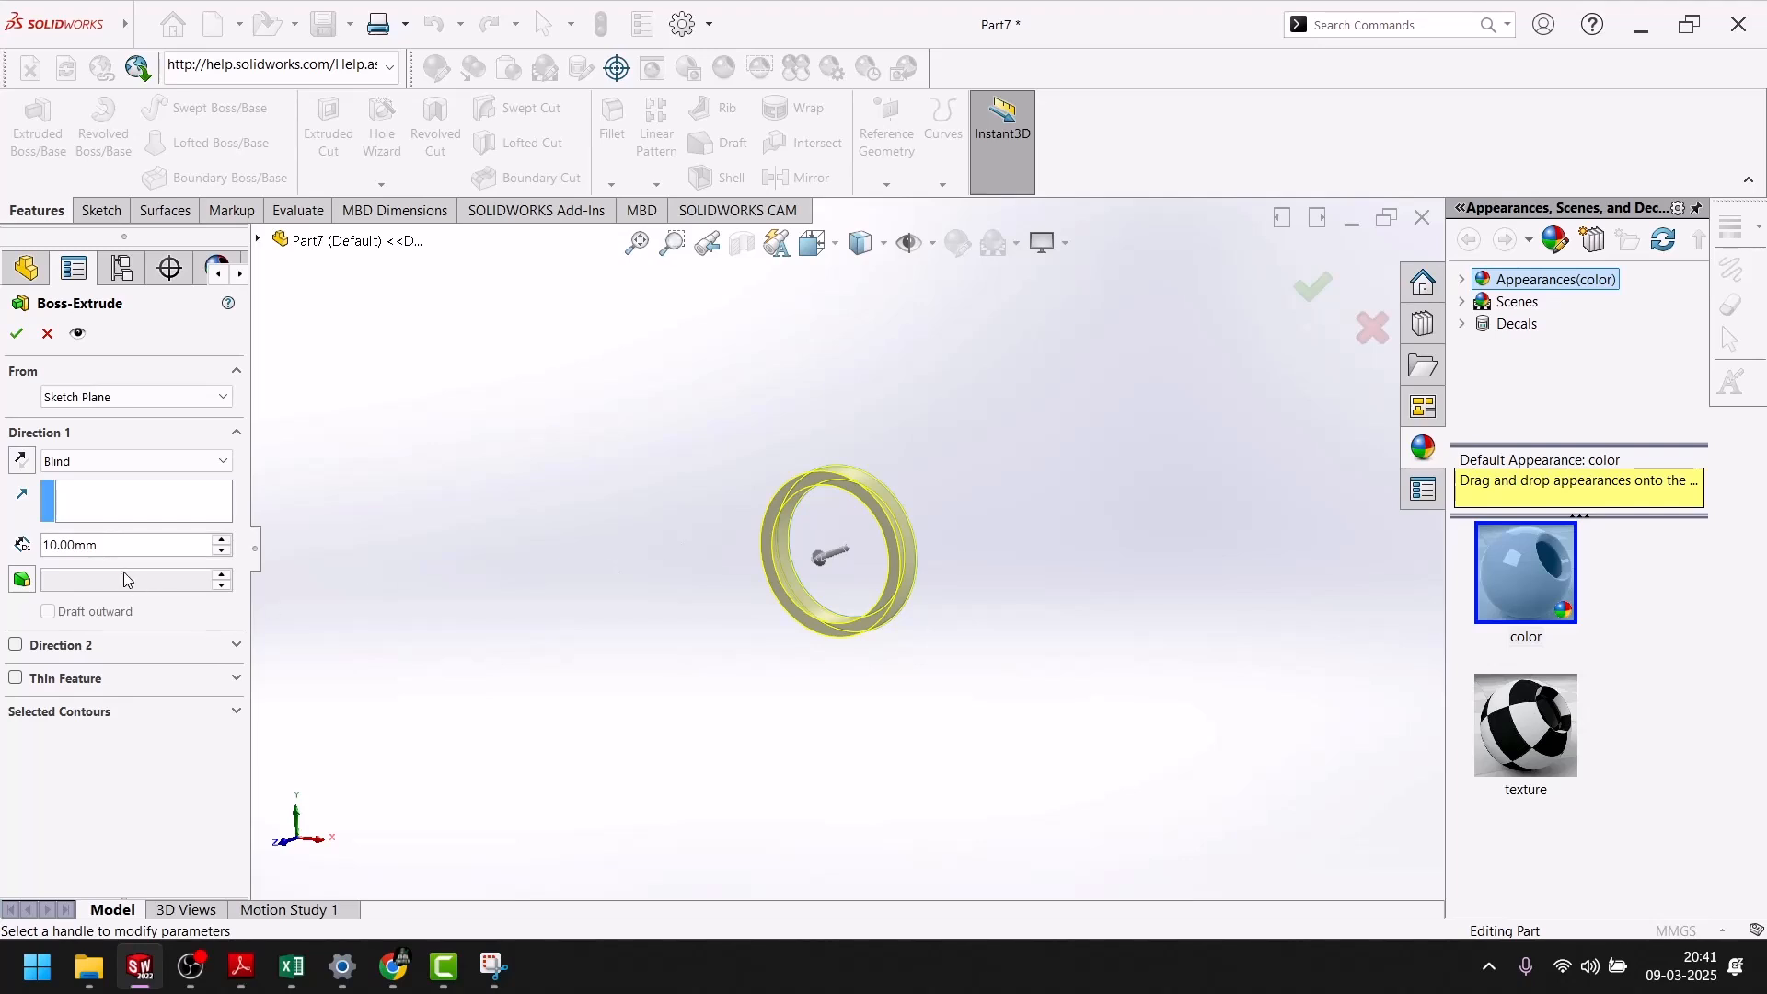
pyautogui.write('20')
pyautogui.press('Return')
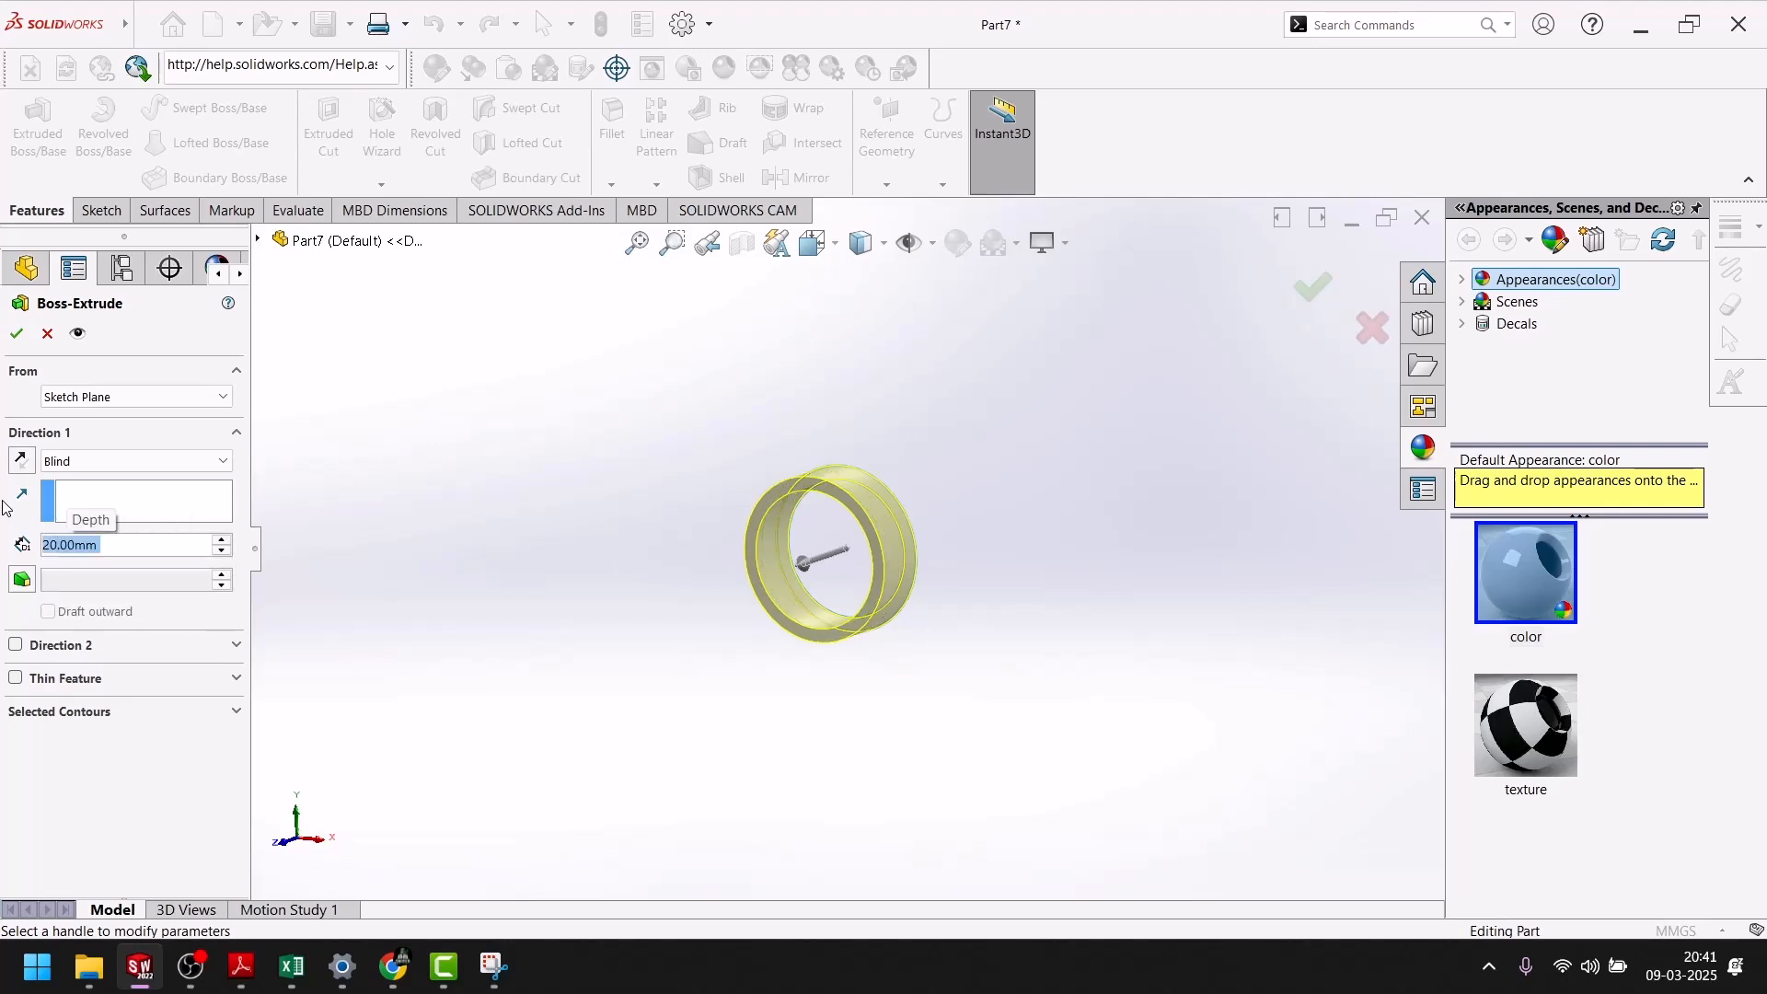
pyautogui.click(17, 336)
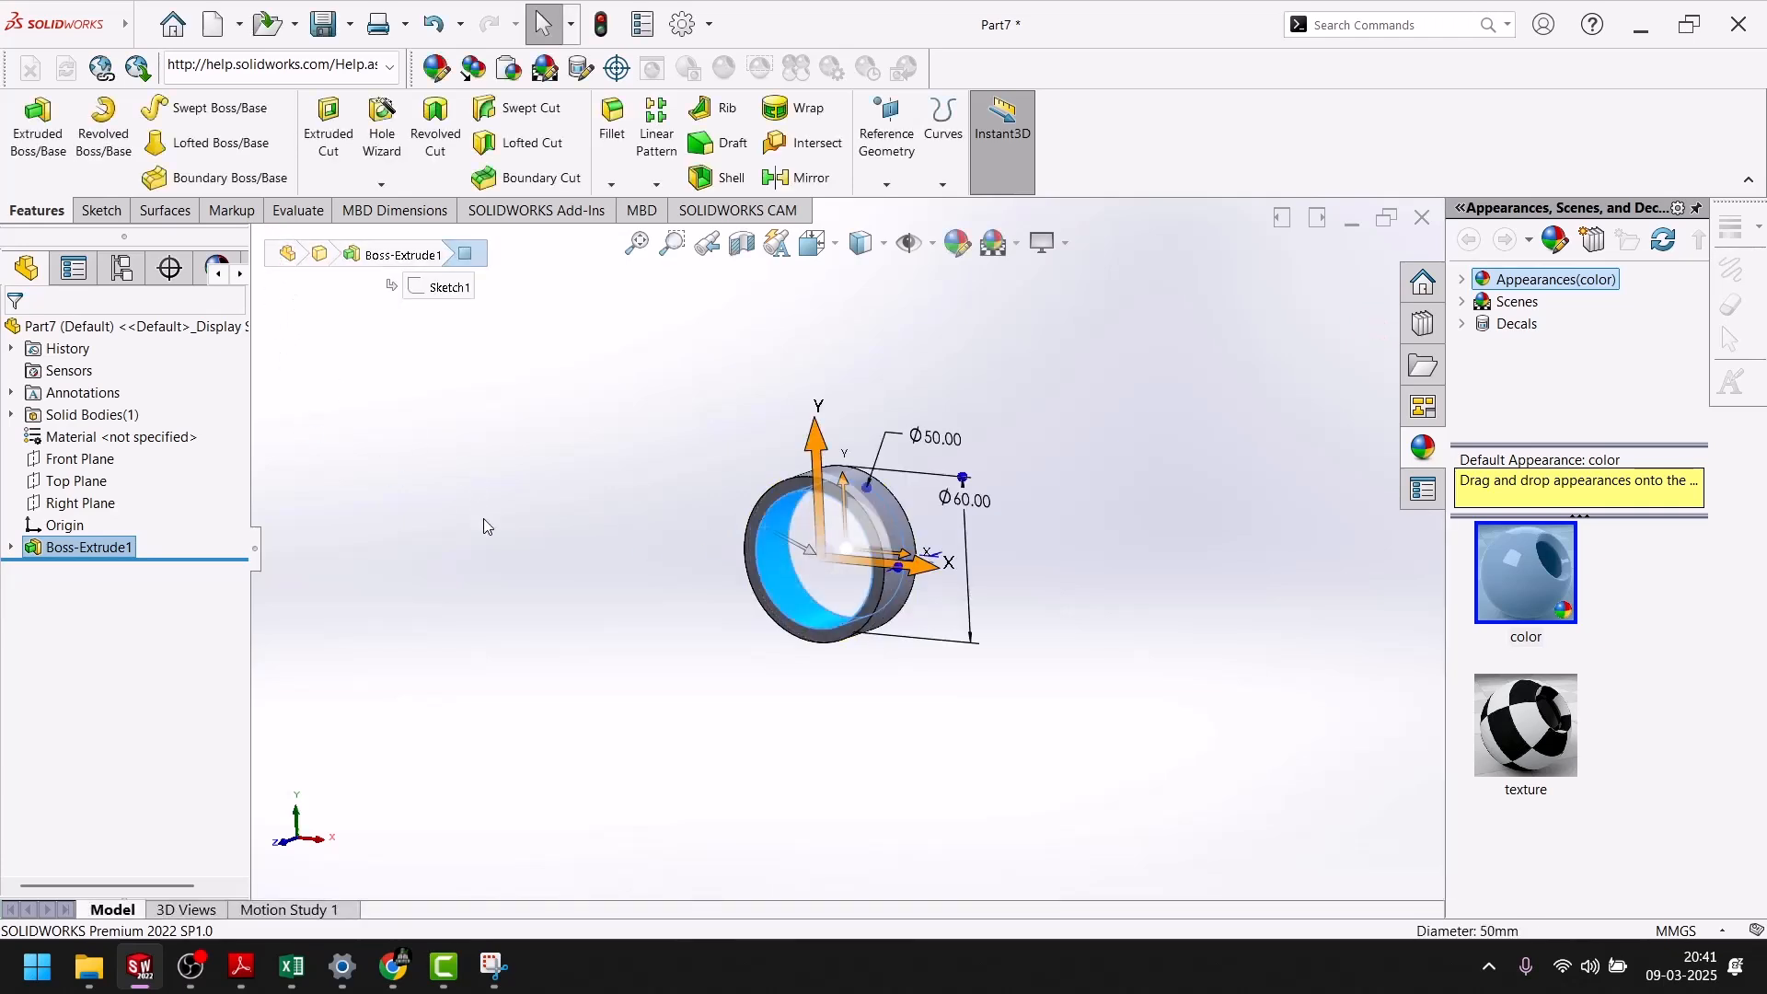
pyautogui.click(690, 529)
# Sketch a centre rectangle of about 84 x 7 mm on the Top Plane, spanning across the full diameter of the ring.
pyautogui.click(69, 482)
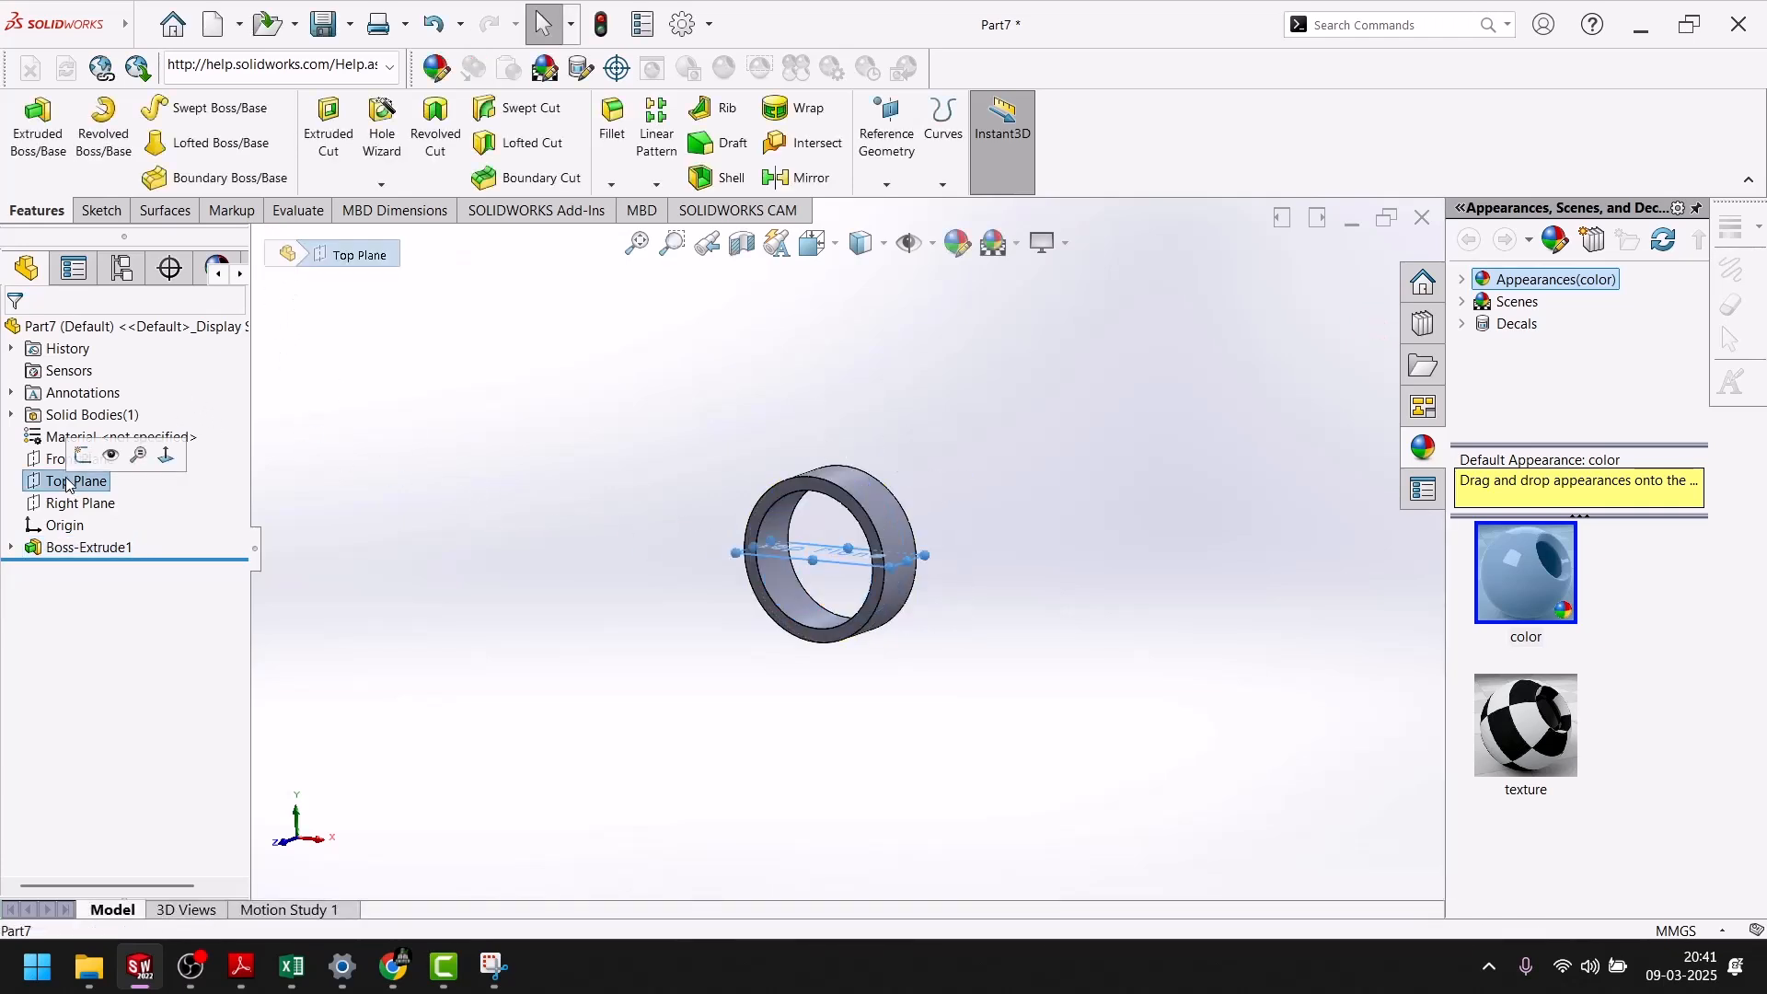
pyautogui.click(91, 460)
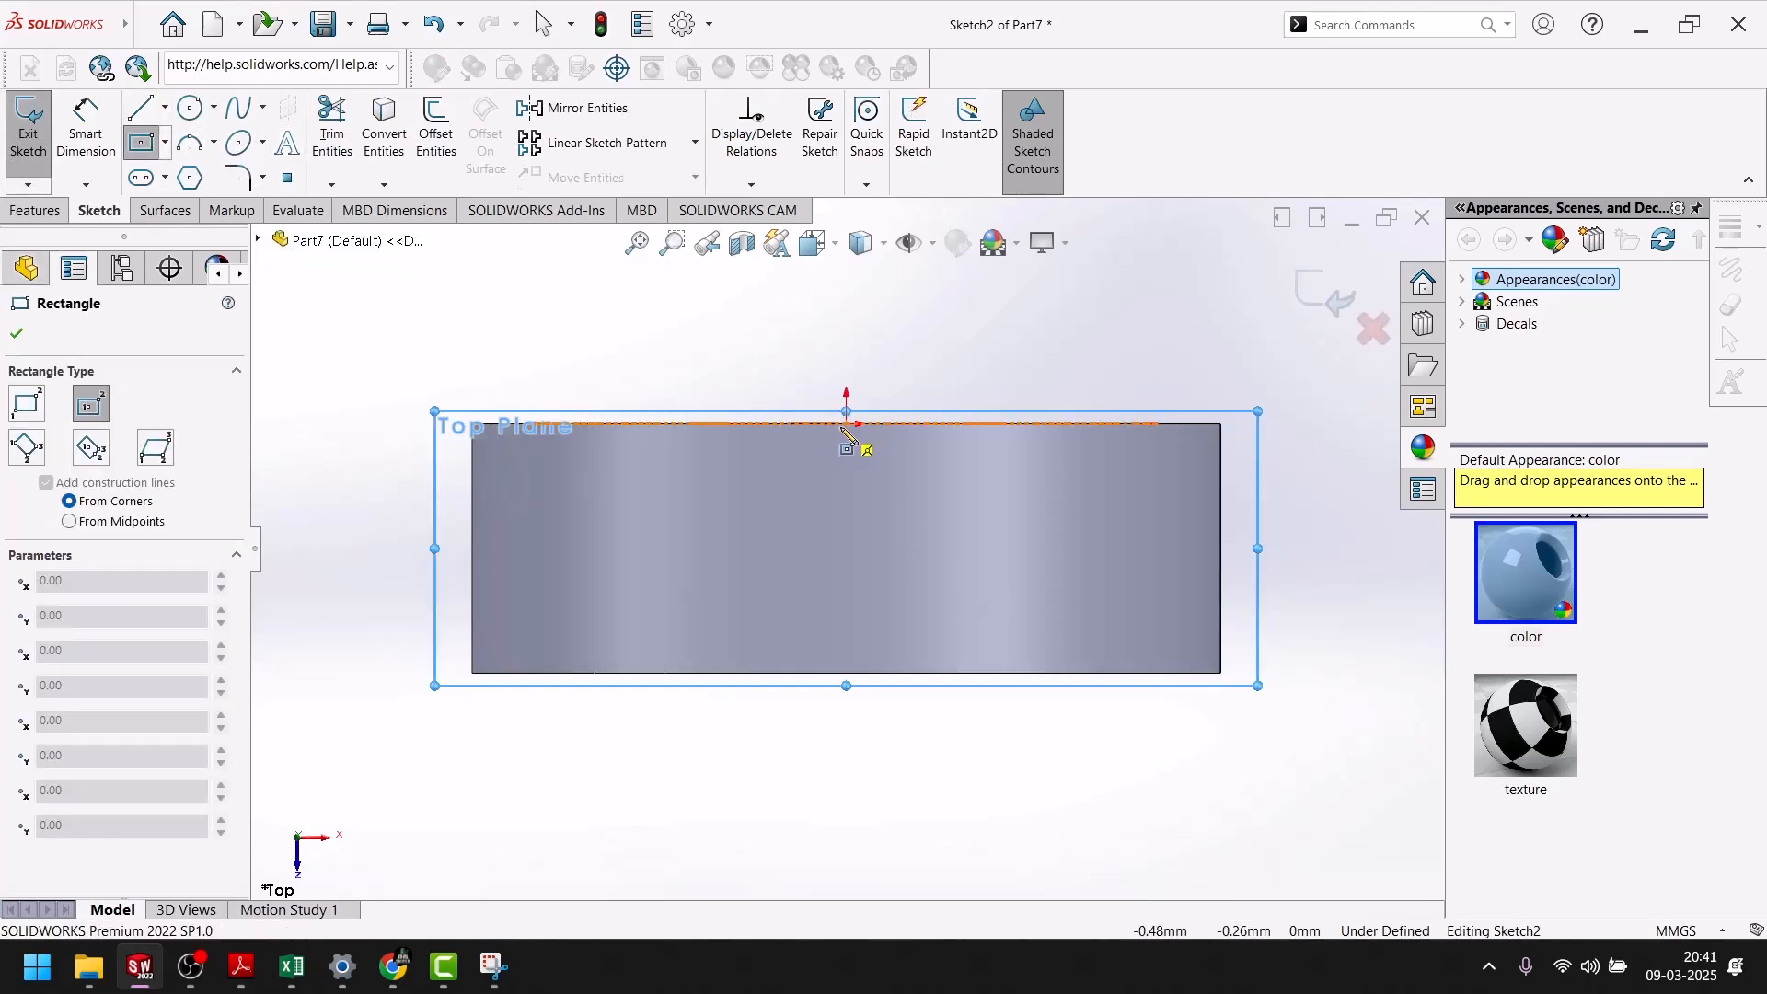
pyautogui.click(845, 544)
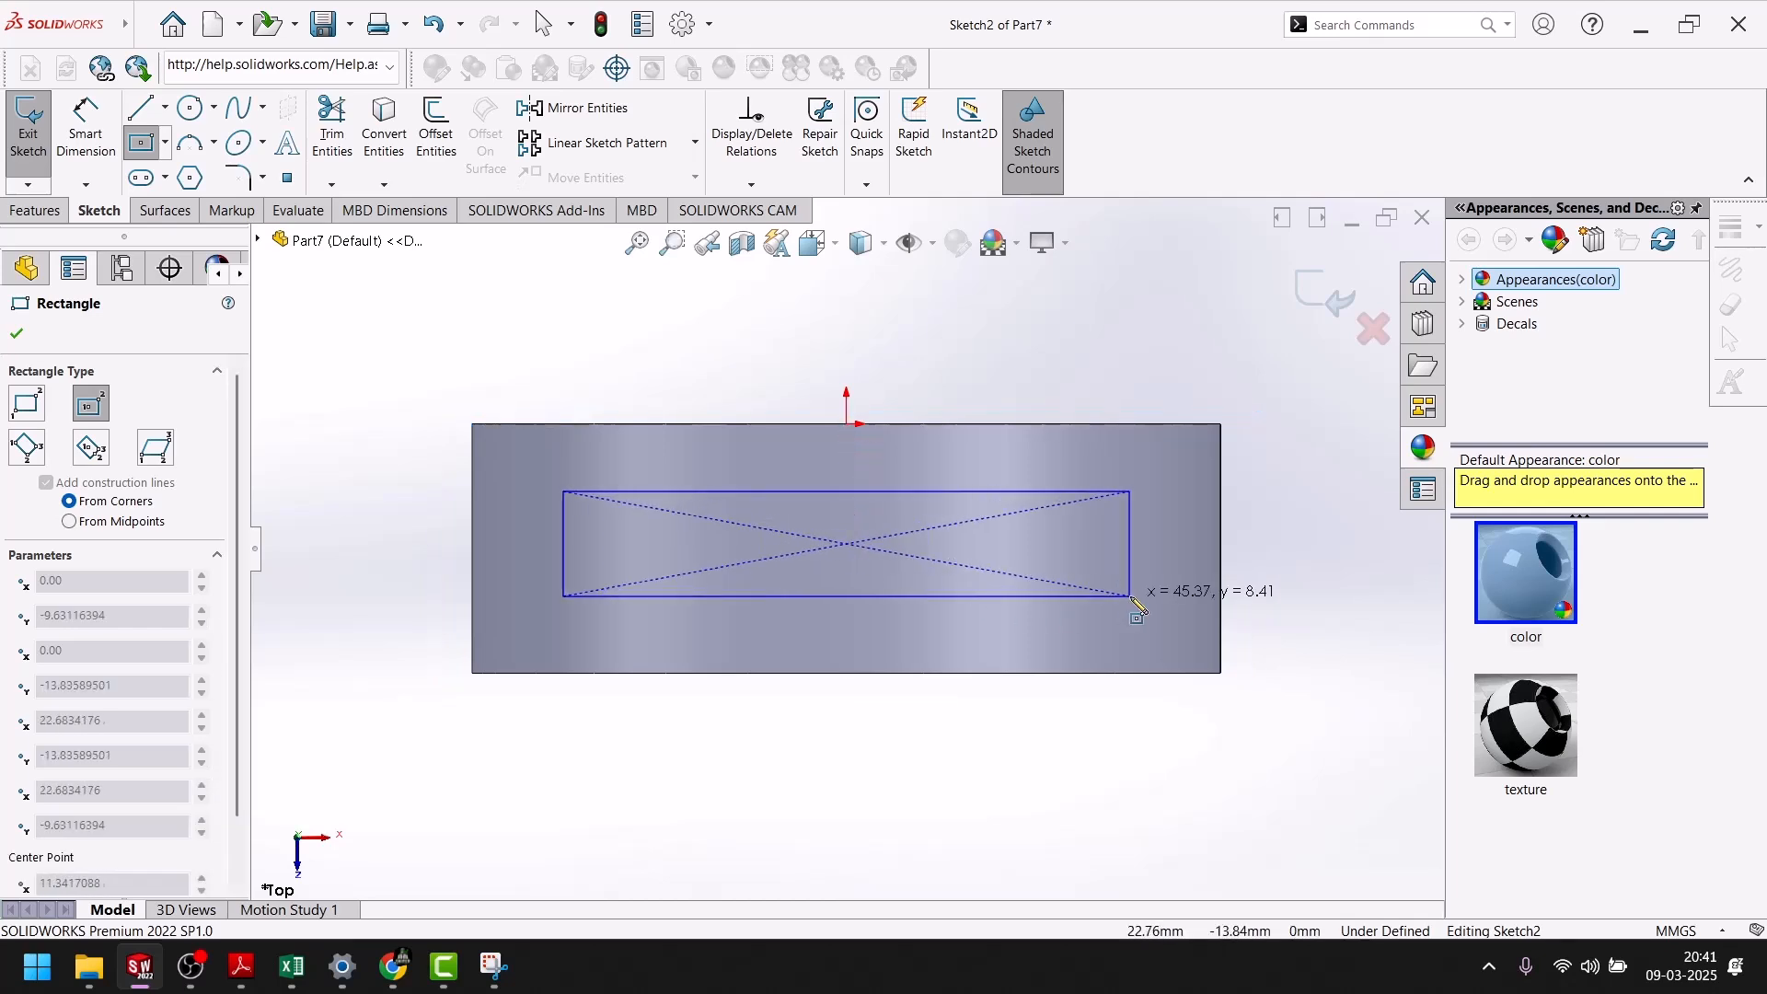
pyautogui.click(1371, 586)
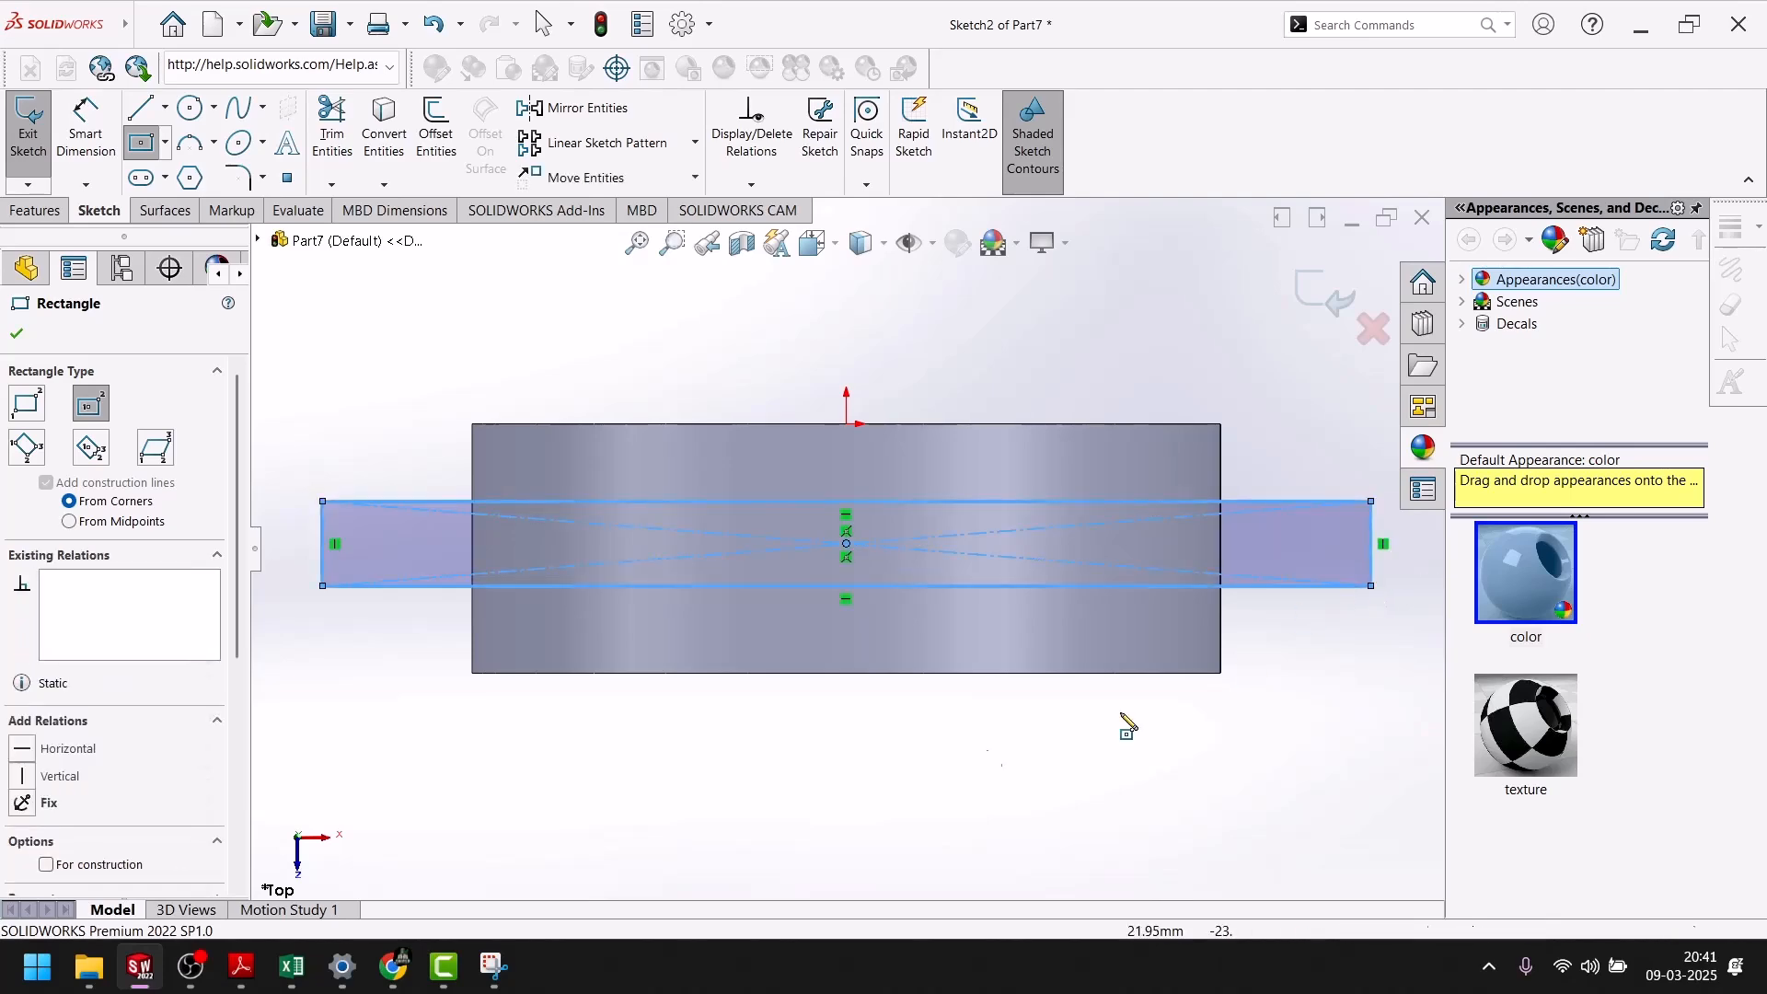
pyautogui.click(15, 336)
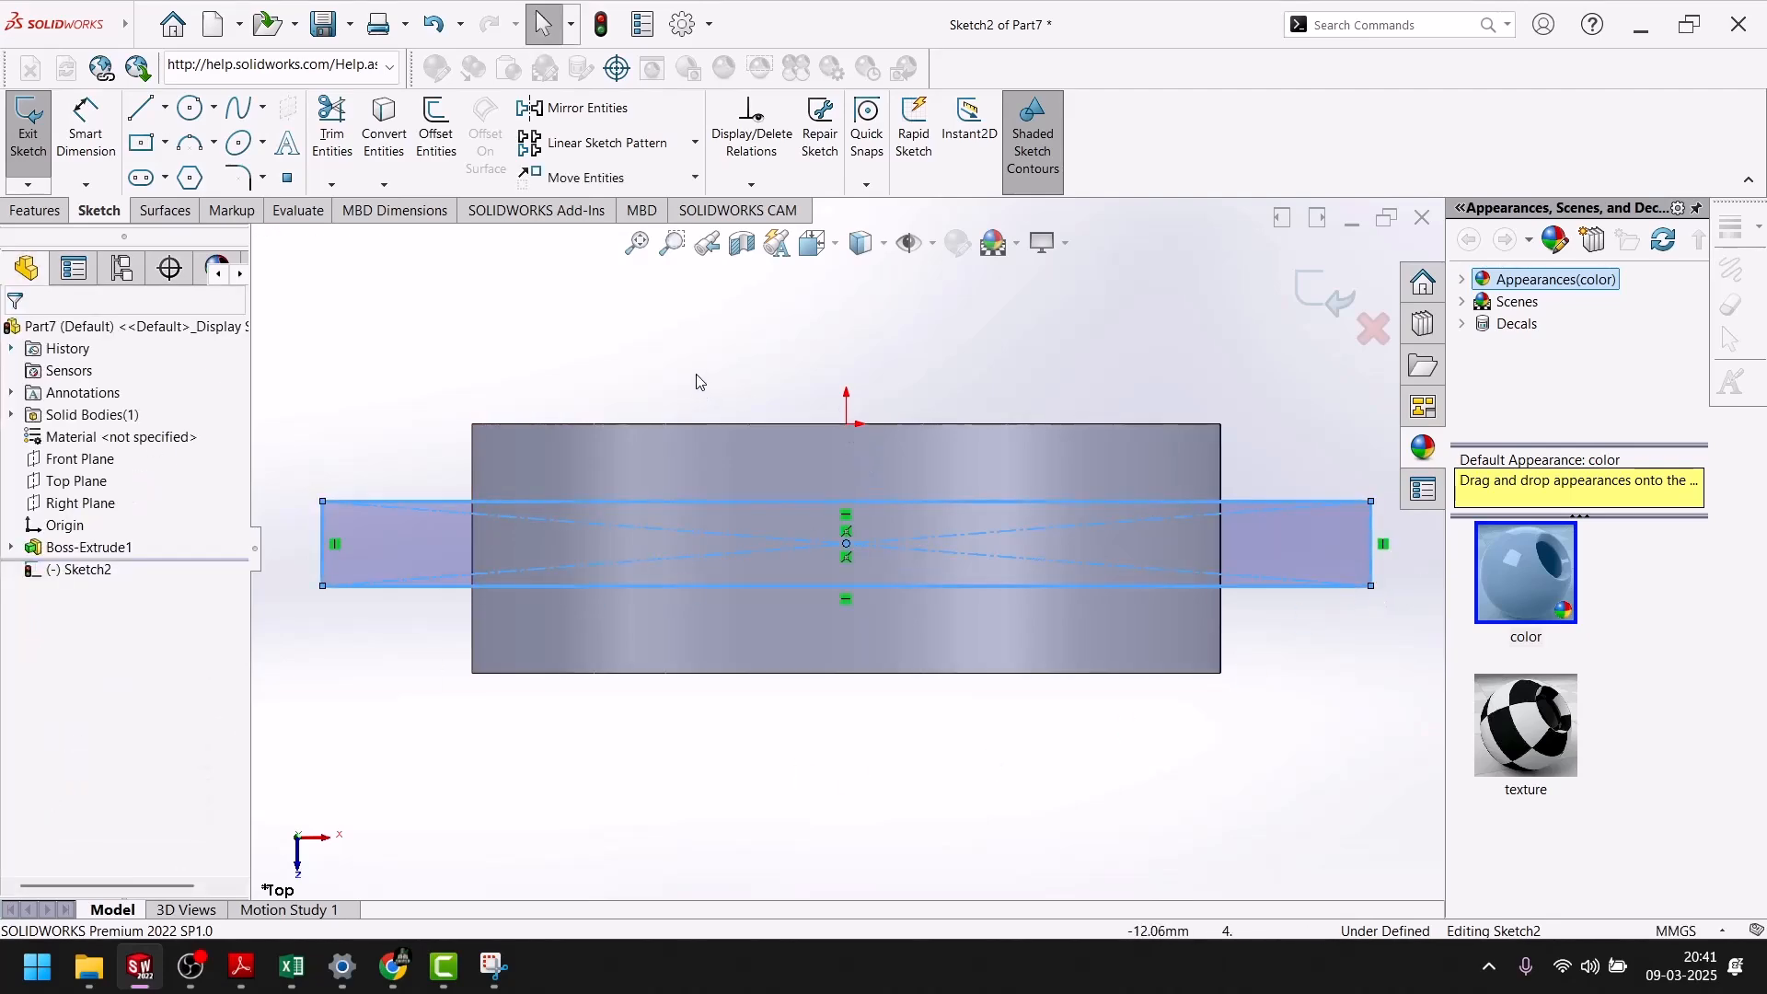
# Check the slot dimensions in the Adobe Reader drawing and dimension the rectangle's upper side 5 mm from the ring edge at the origin.
pyautogui.click(242, 968)
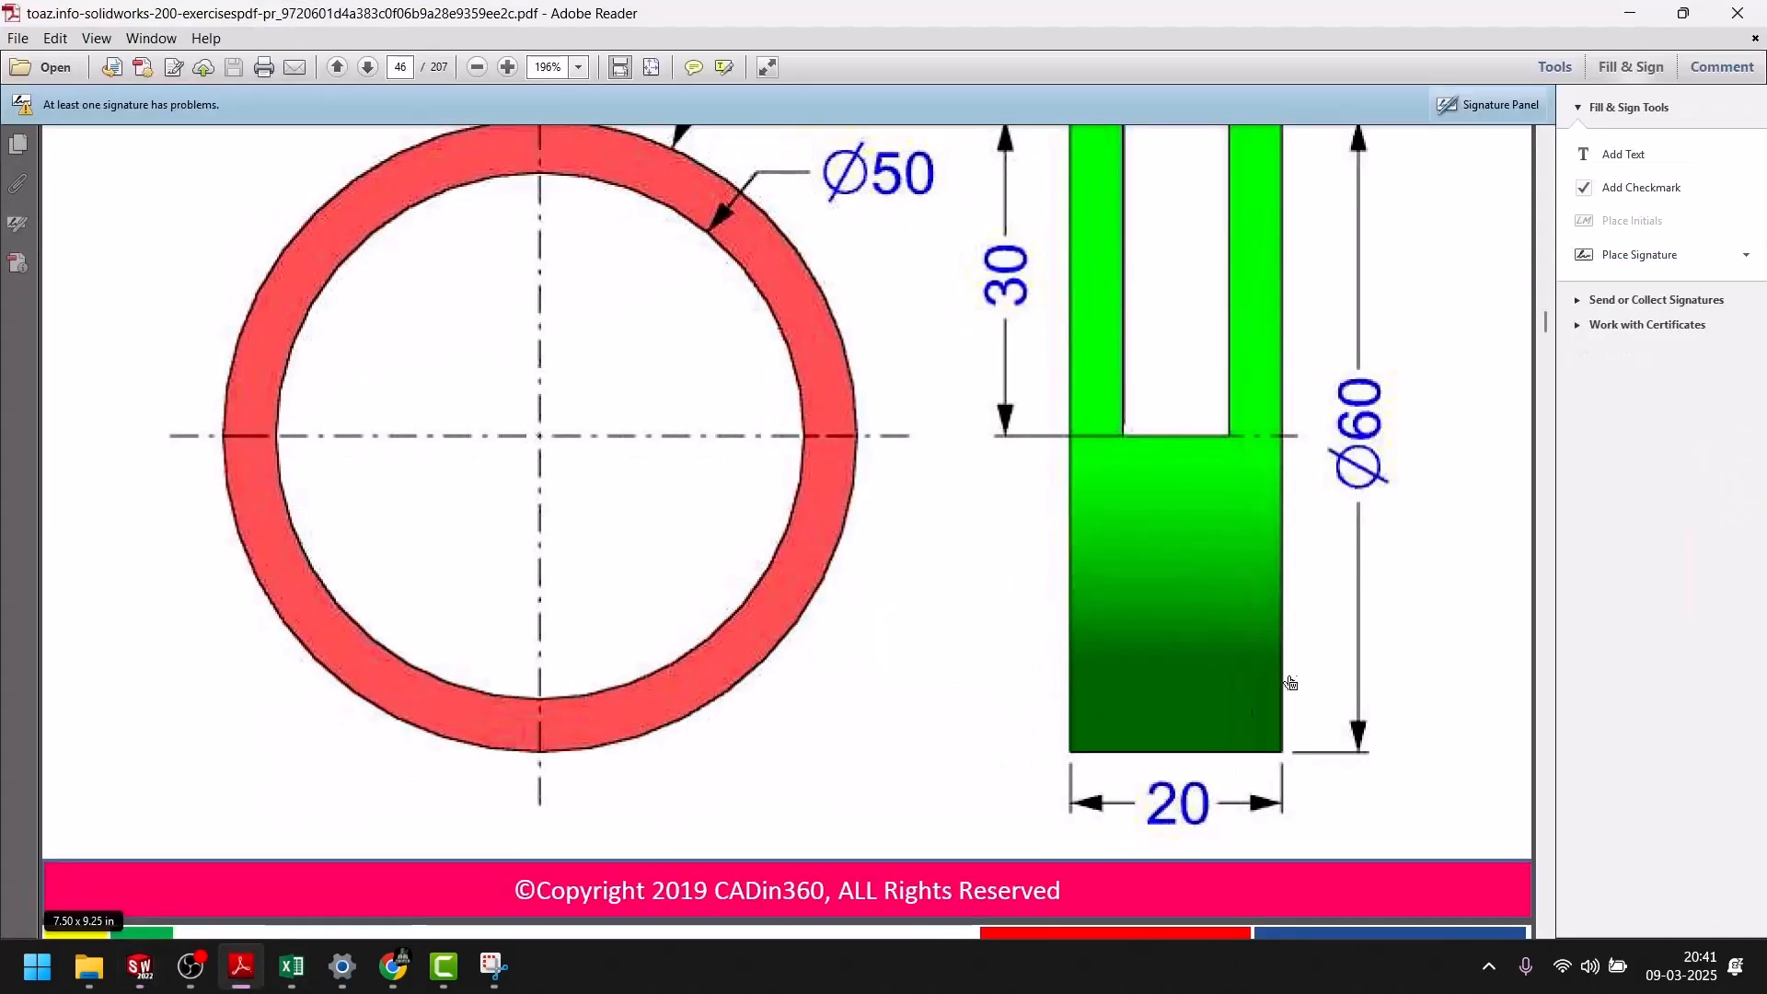
pyautogui.scroll(5, 1242, 663)
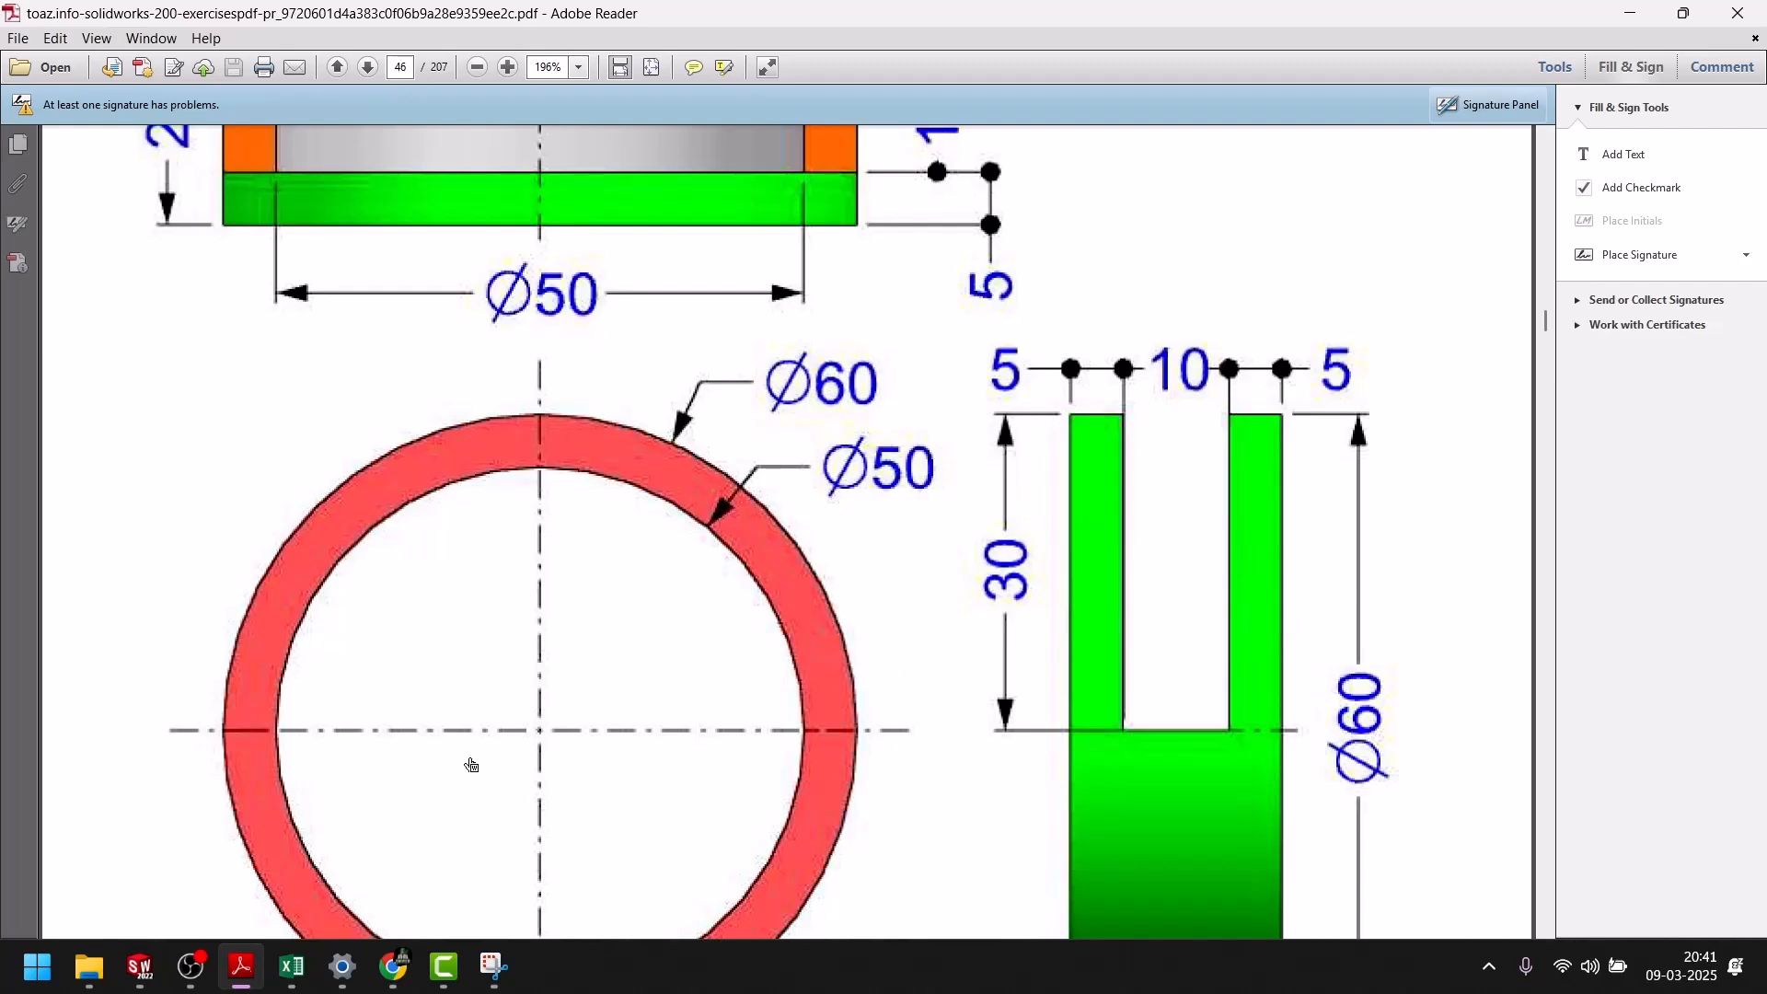
pyautogui.click(245, 974)
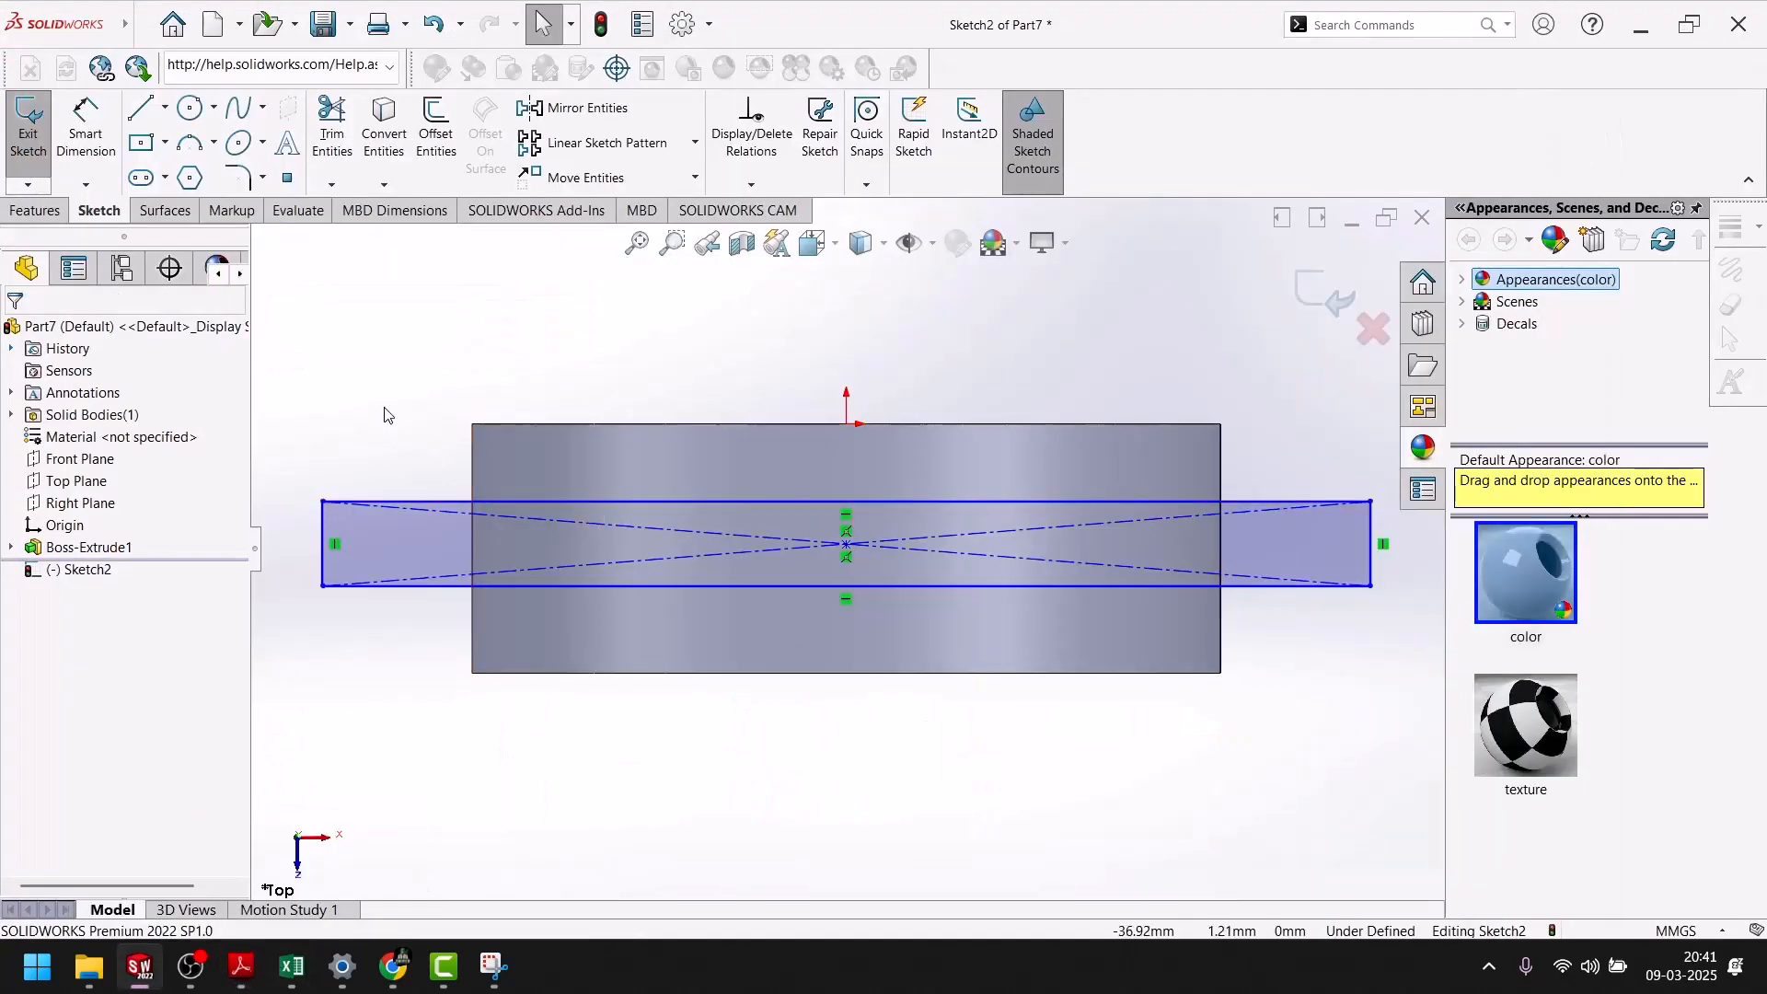
pyautogui.click(85, 129)
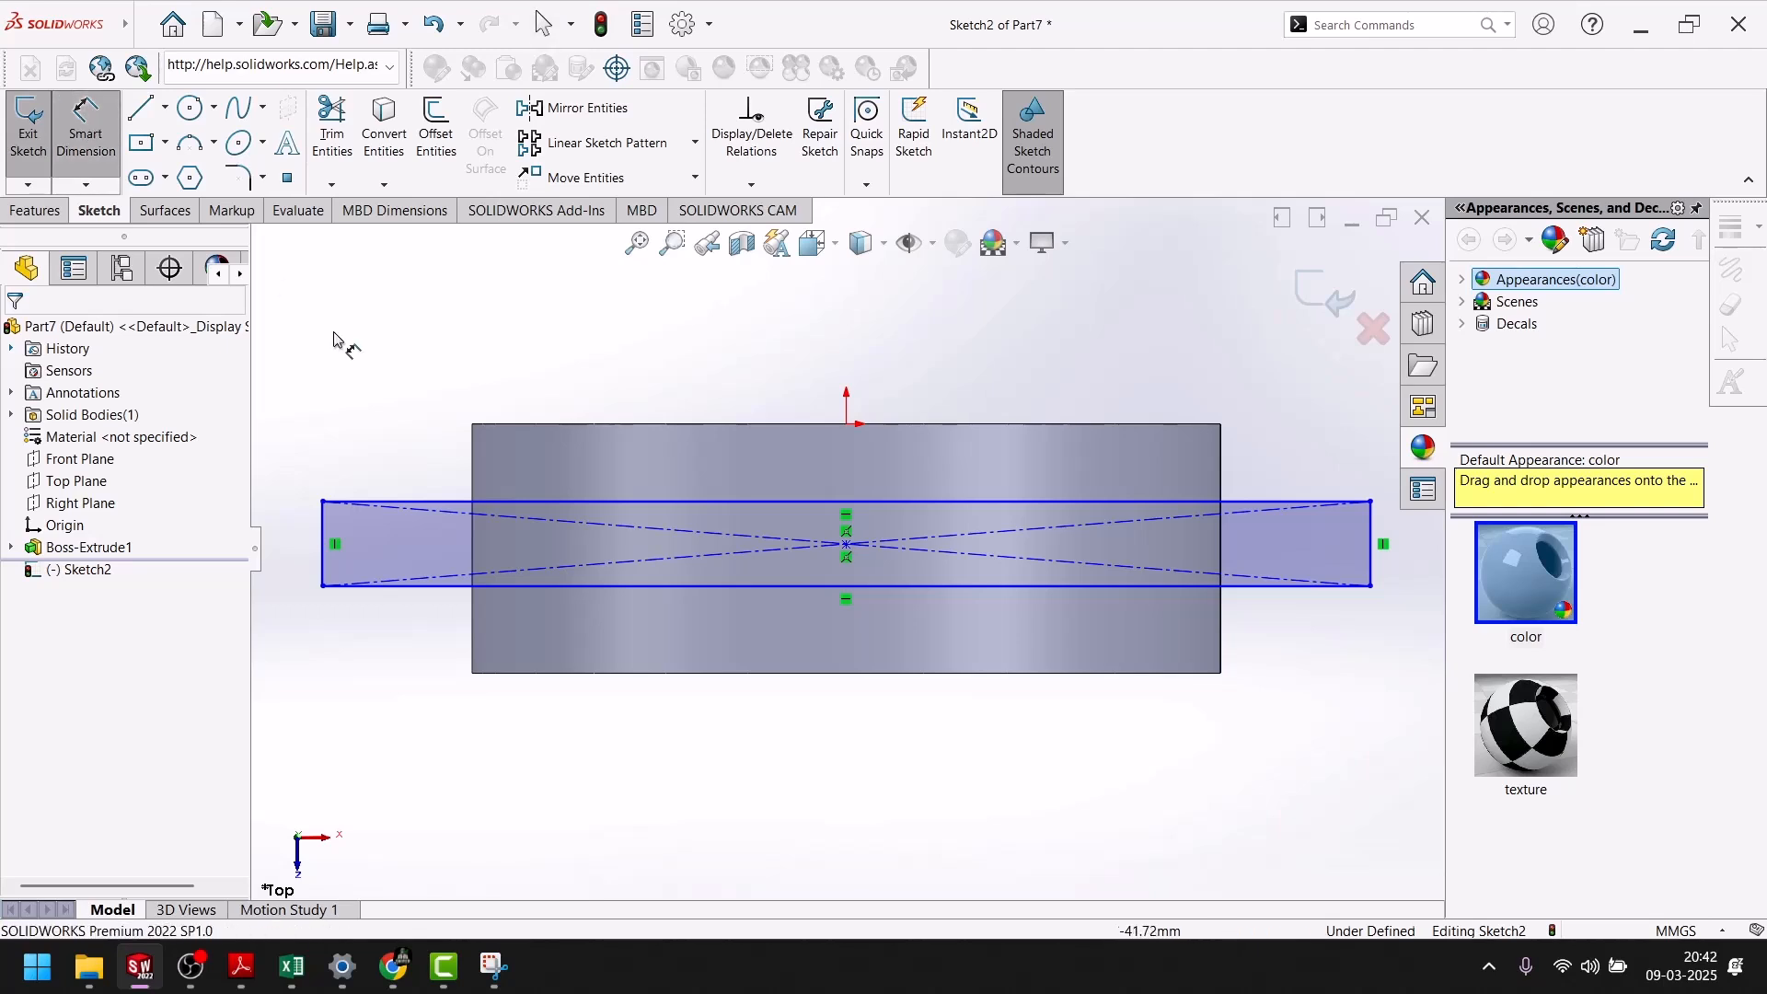
pyautogui.click(520, 502)
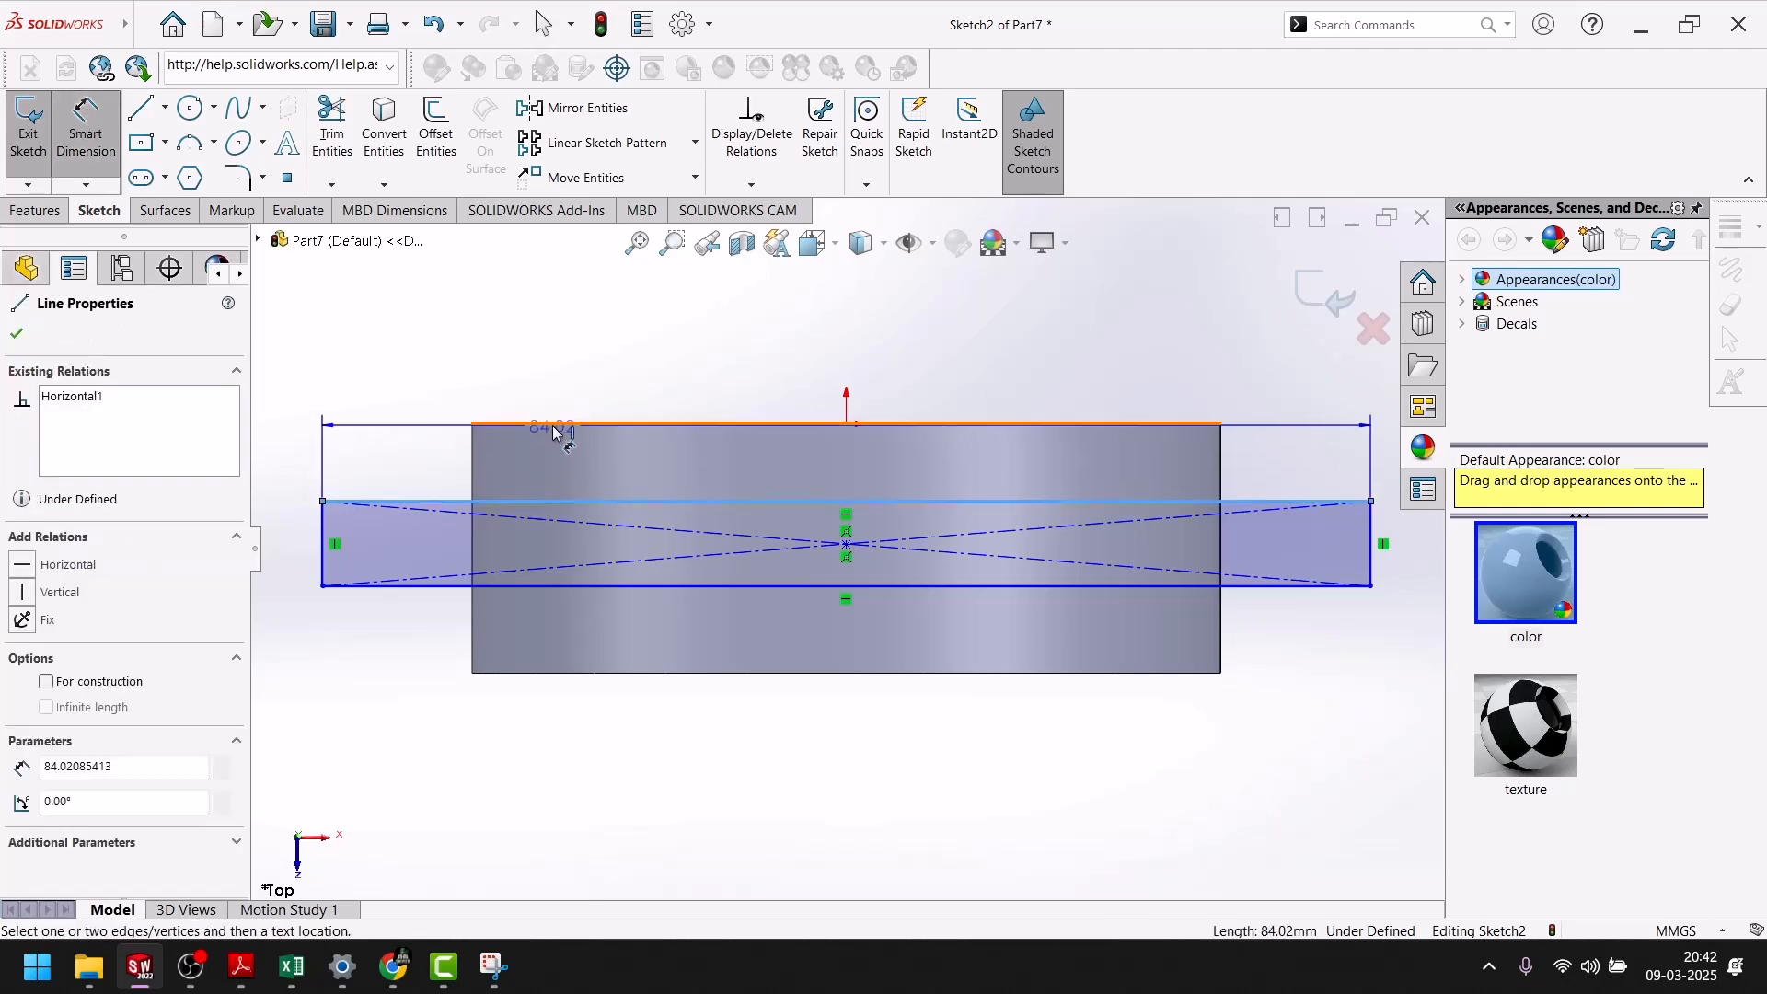
pyautogui.click(552, 424)
pyautogui.click(396, 451)
pyautogui.write('5')
pyautogui.press('Return')
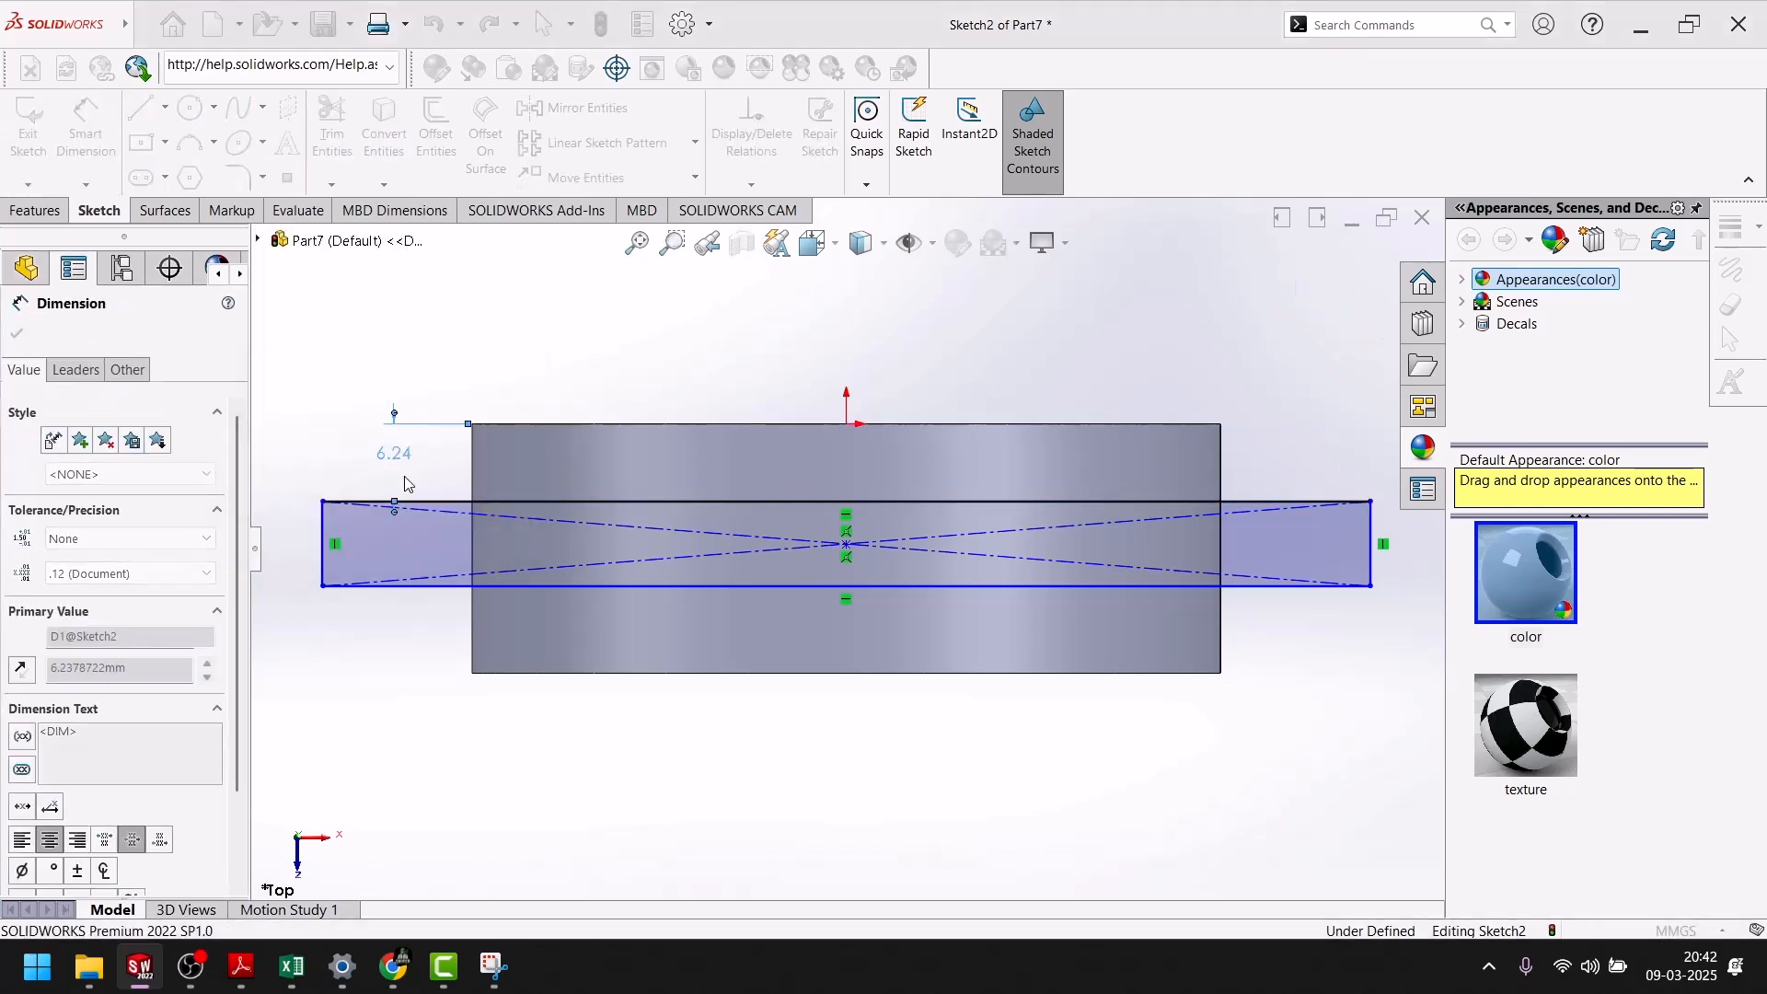
# Dimension the rectangle's lower side 5 mm from the ring's opposite edge and exit the sketch.
pyautogui.click(596, 572)
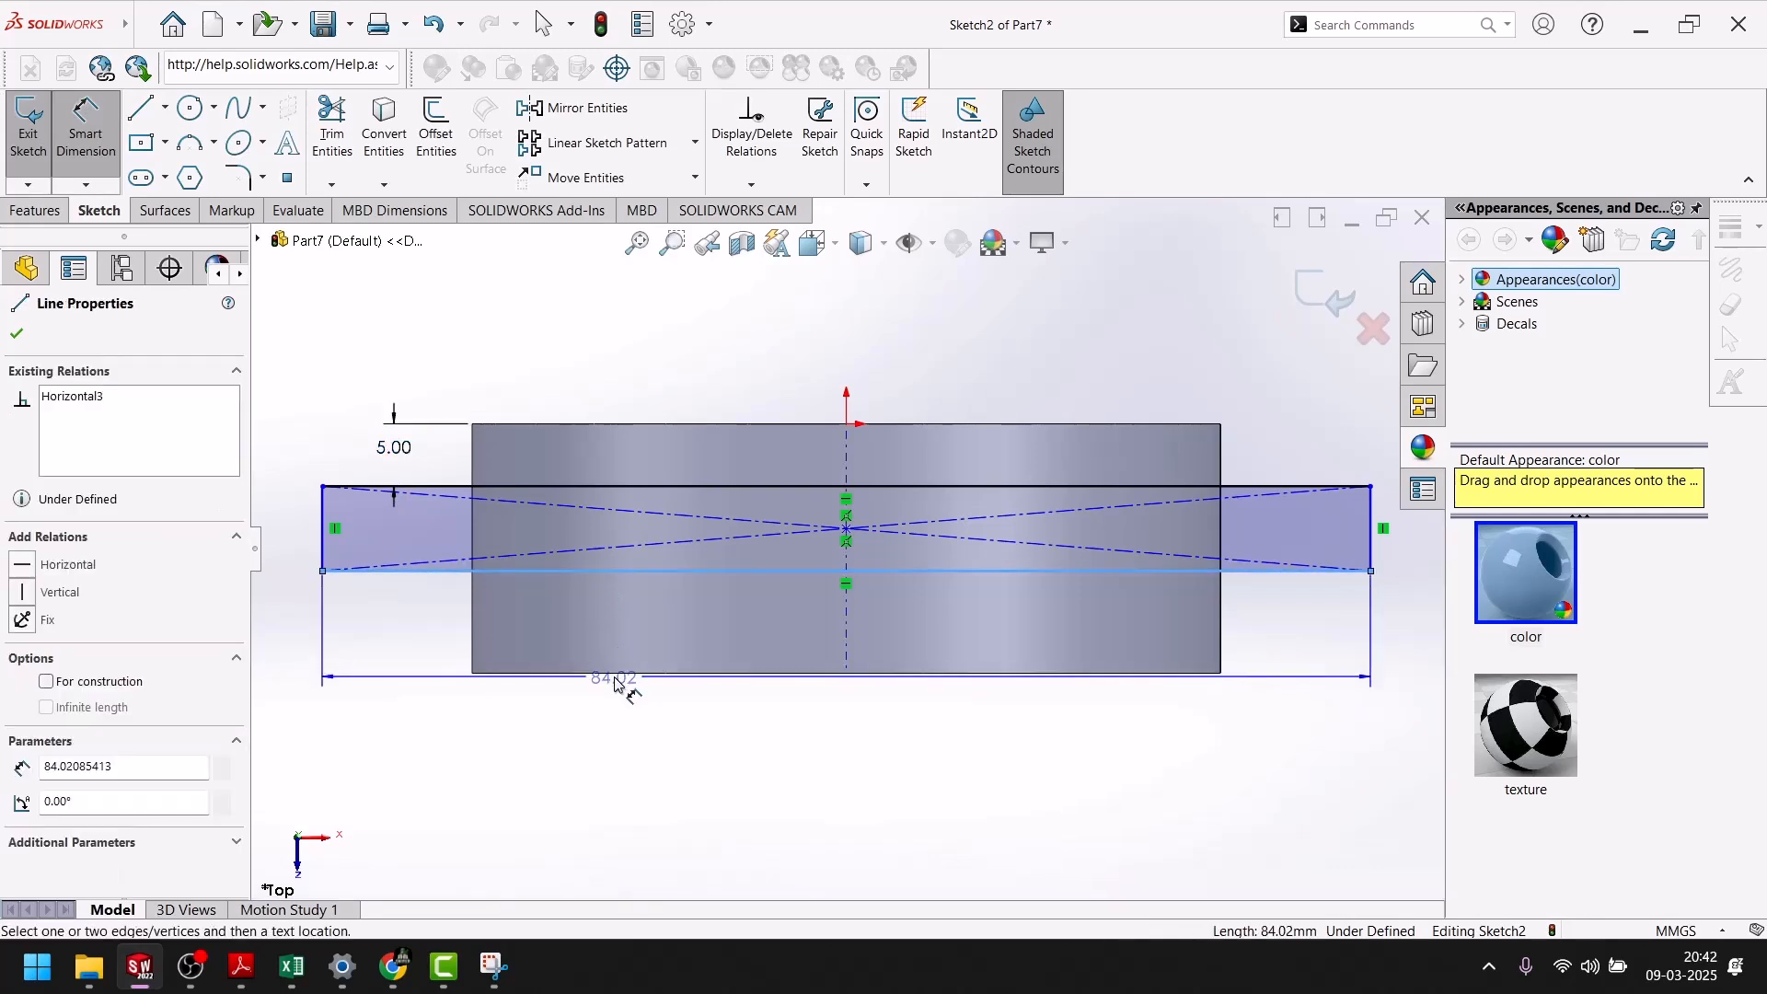
pyautogui.click(621, 676)
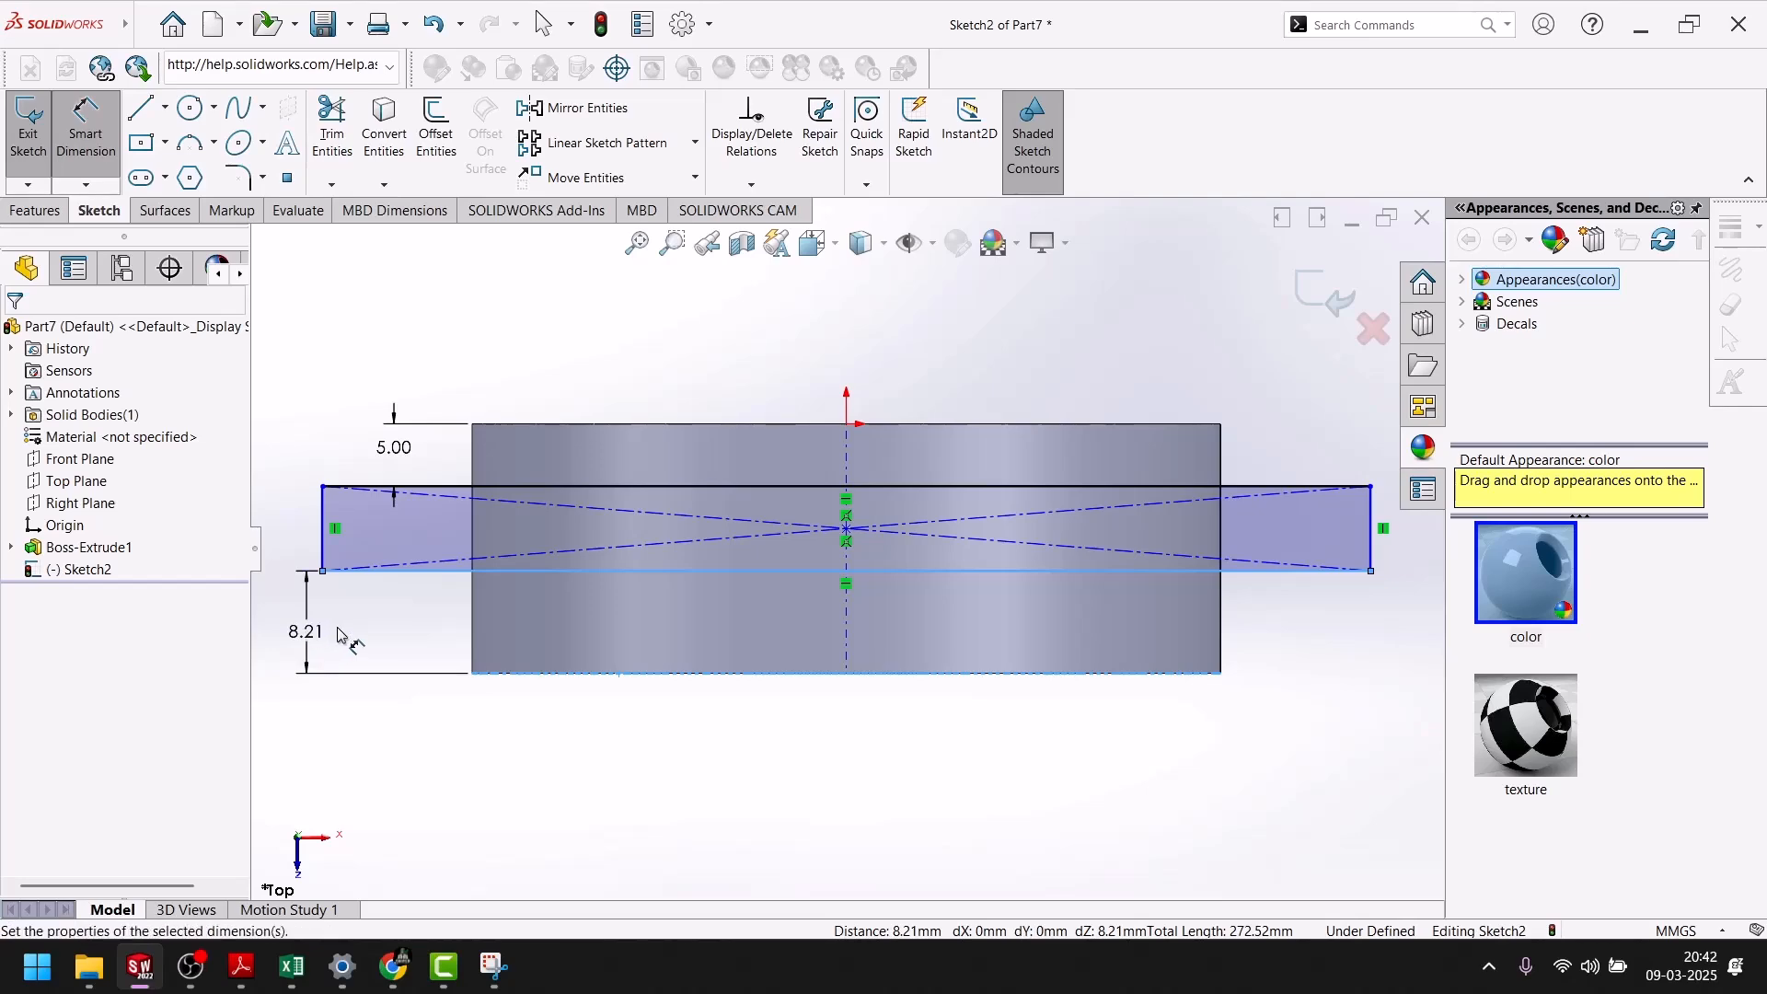
pyautogui.click(346, 630)
pyautogui.press('Return')
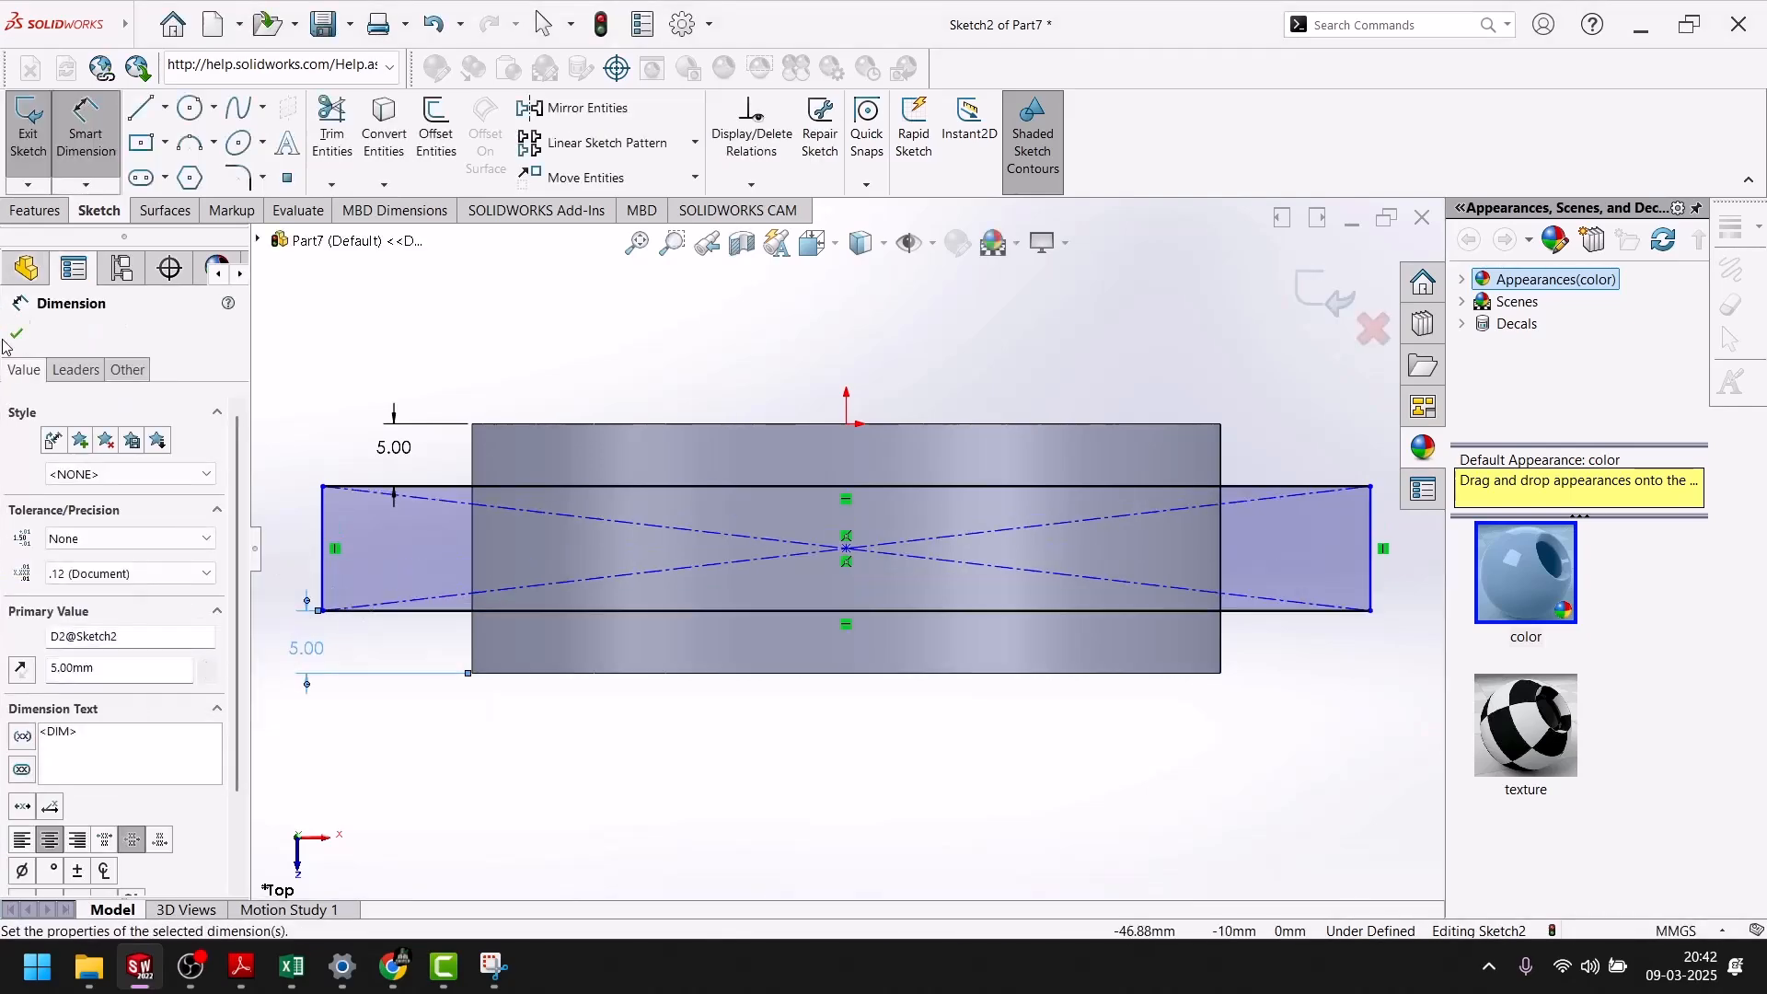
pyautogui.click(18, 335)
pyautogui.click(1328, 301)
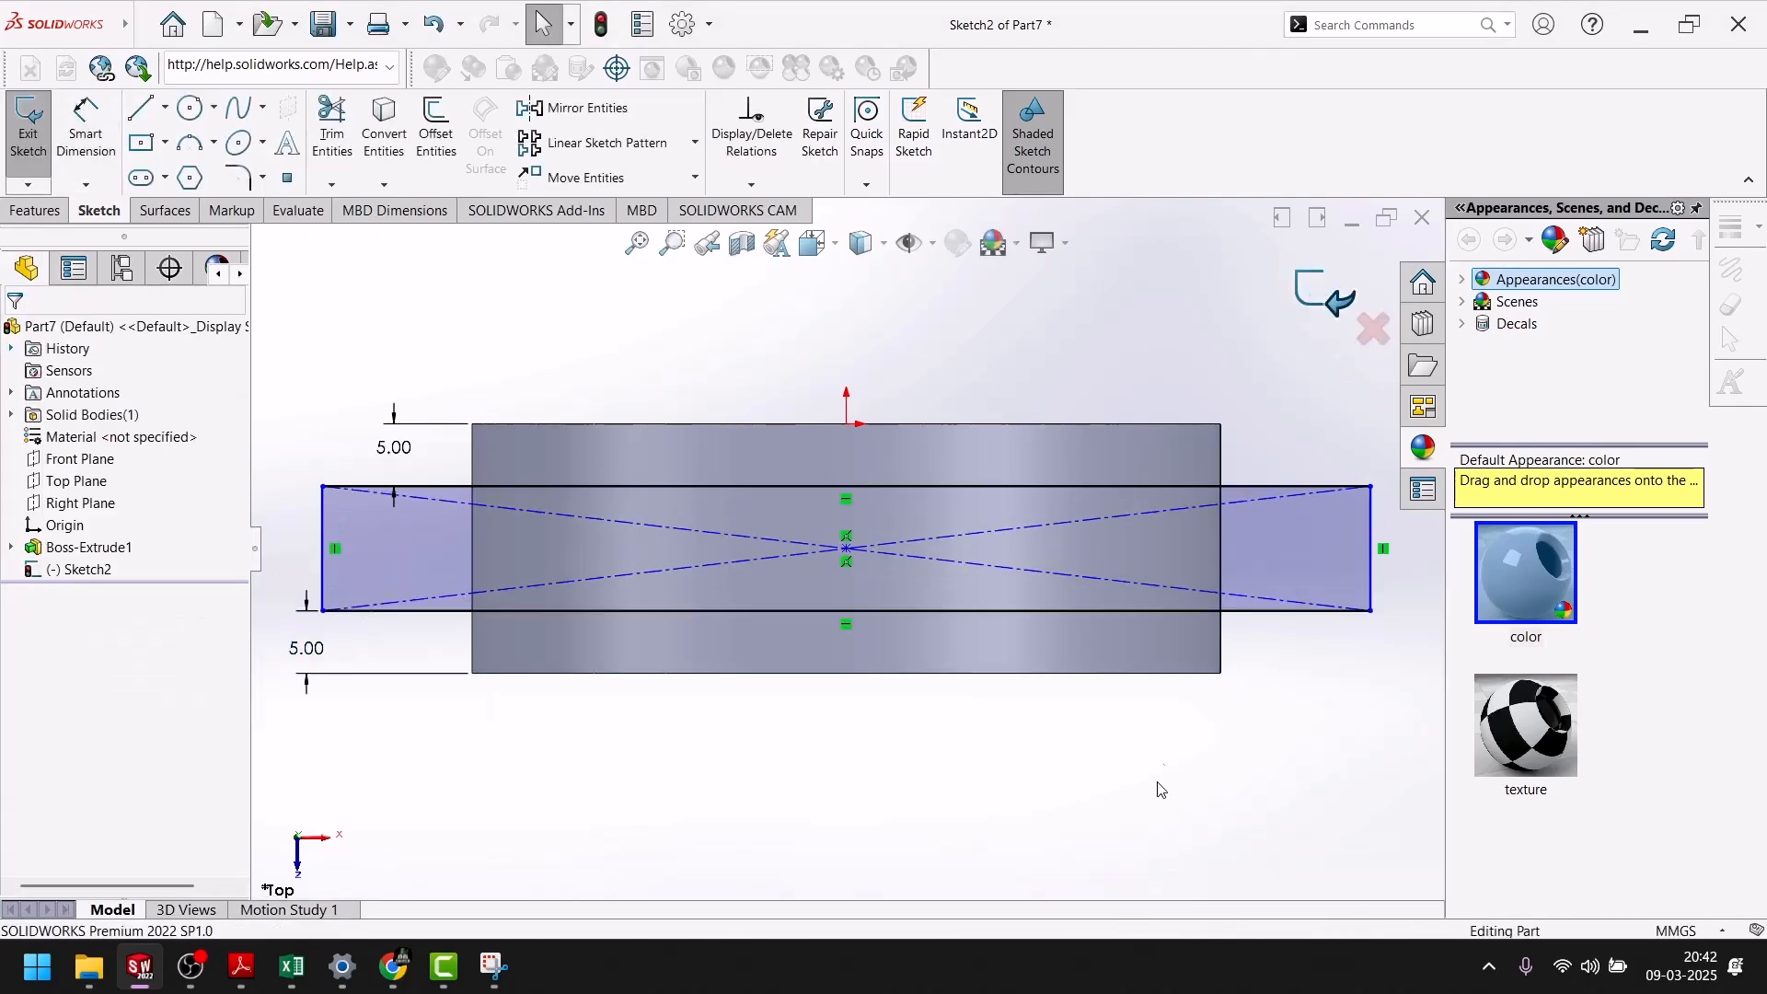
# Cut-extrude the rectangle upward from the Top Plane with the direction reversed and the end condition Through All.
pyautogui.moveTo(1093, 572); pyautogui.dragTo(988, 581, button='middle')
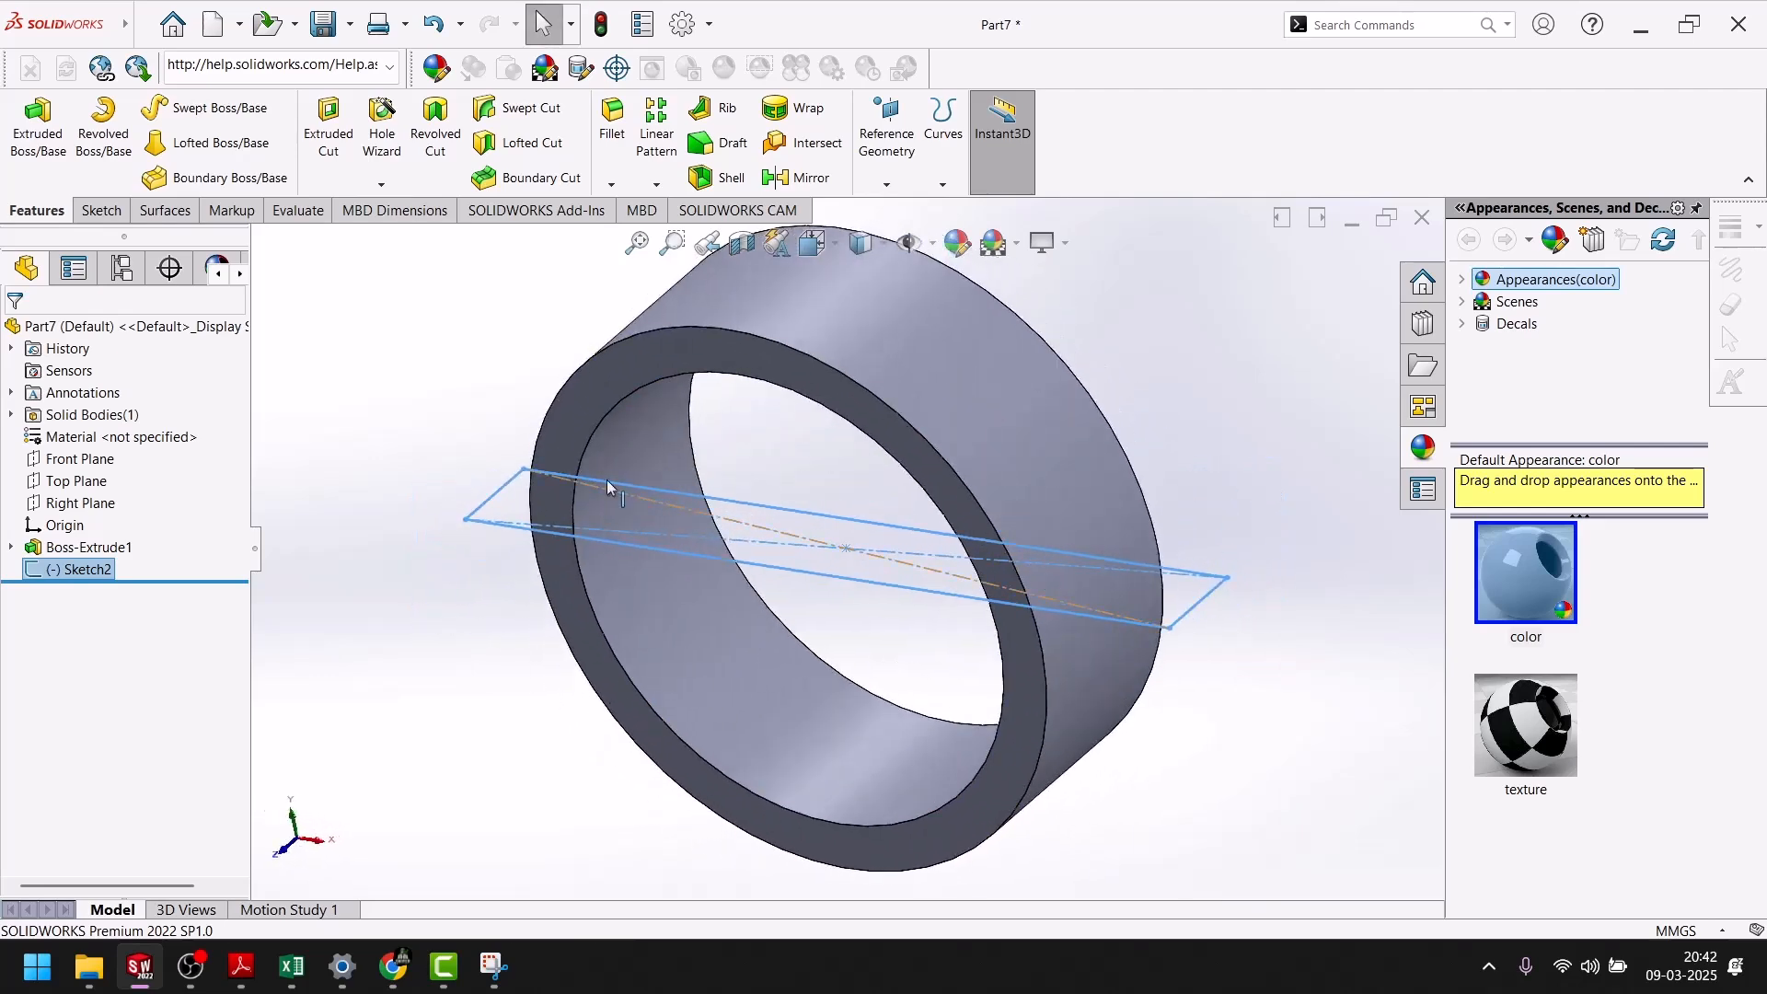
pyautogui.click(332, 136)
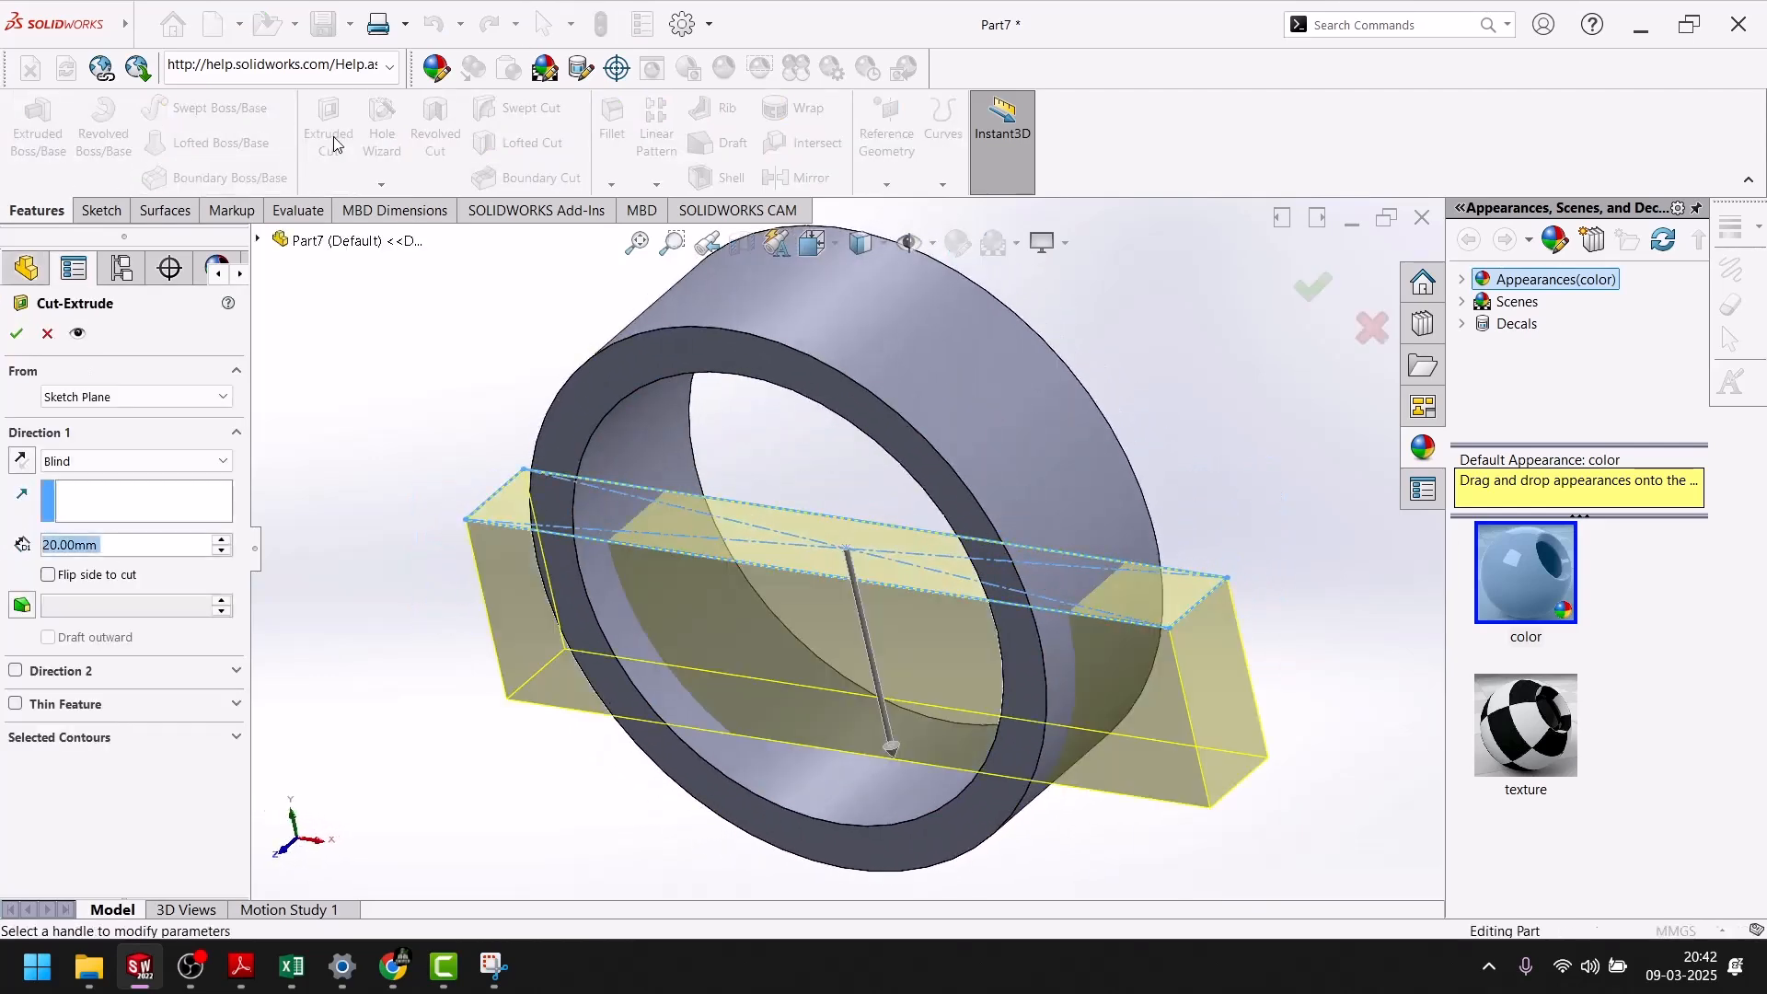
pyautogui.click(21, 460)
pyautogui.click(84, 461)
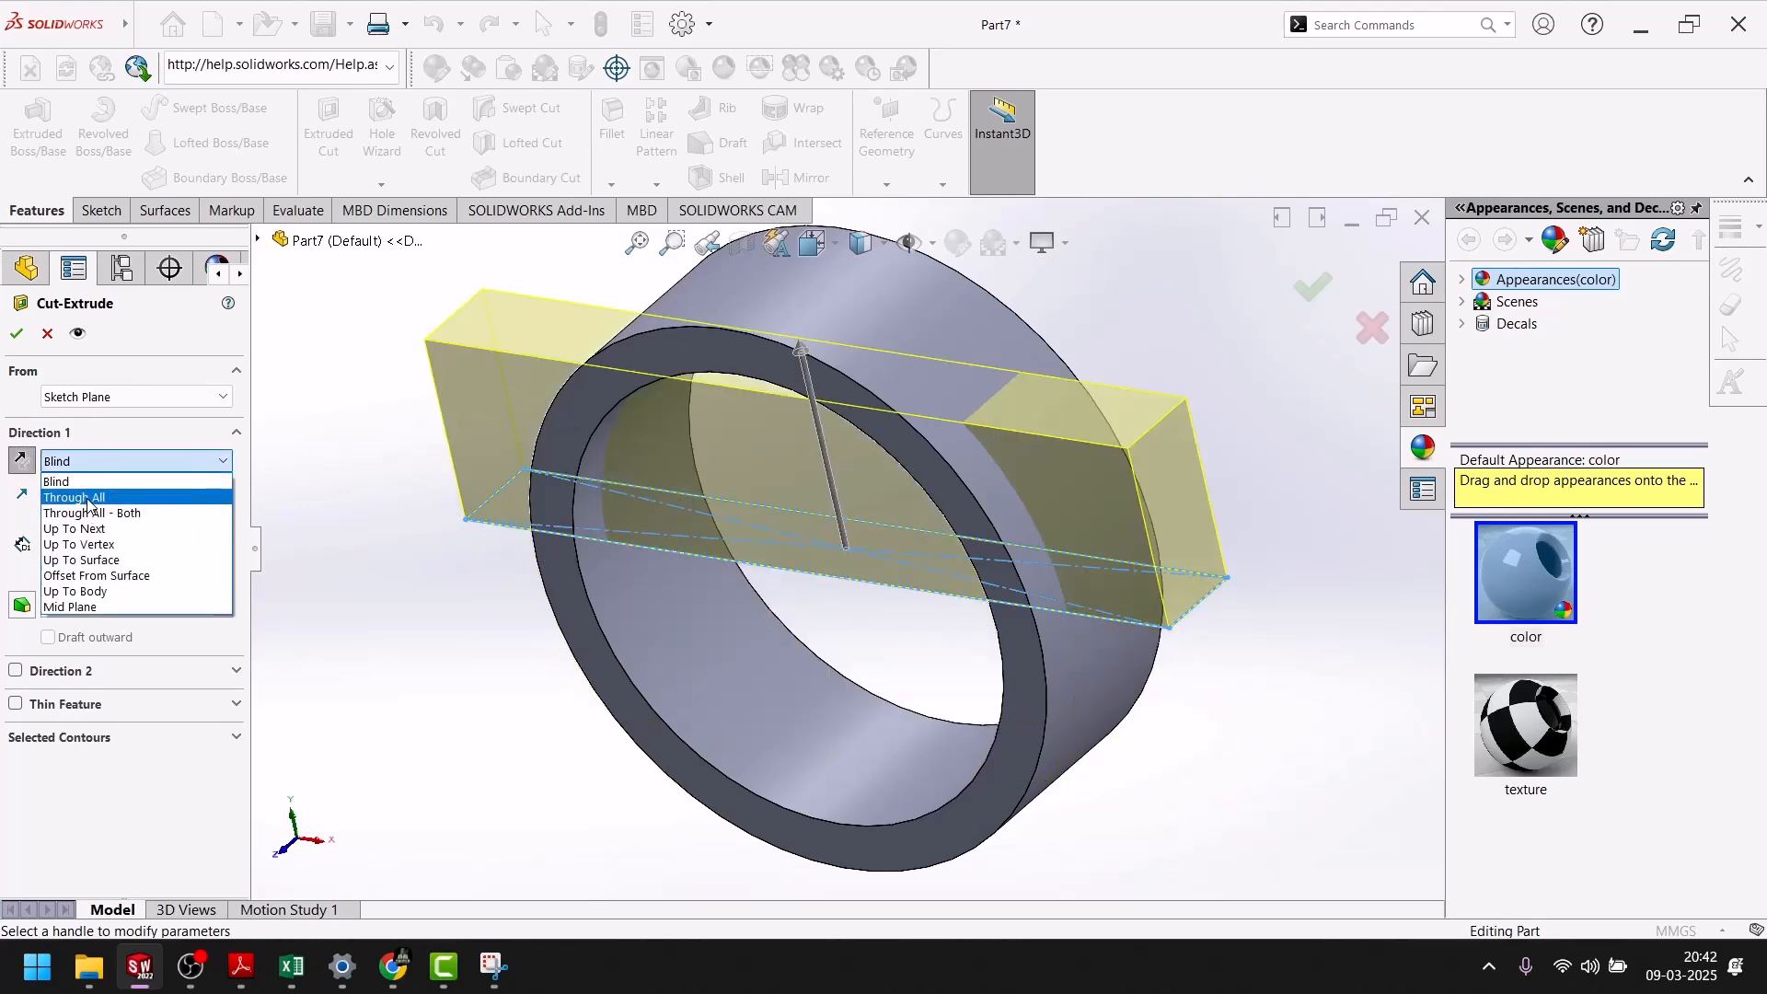
pyautogui.click(89, 497)
pyautogui.click(16, 335)
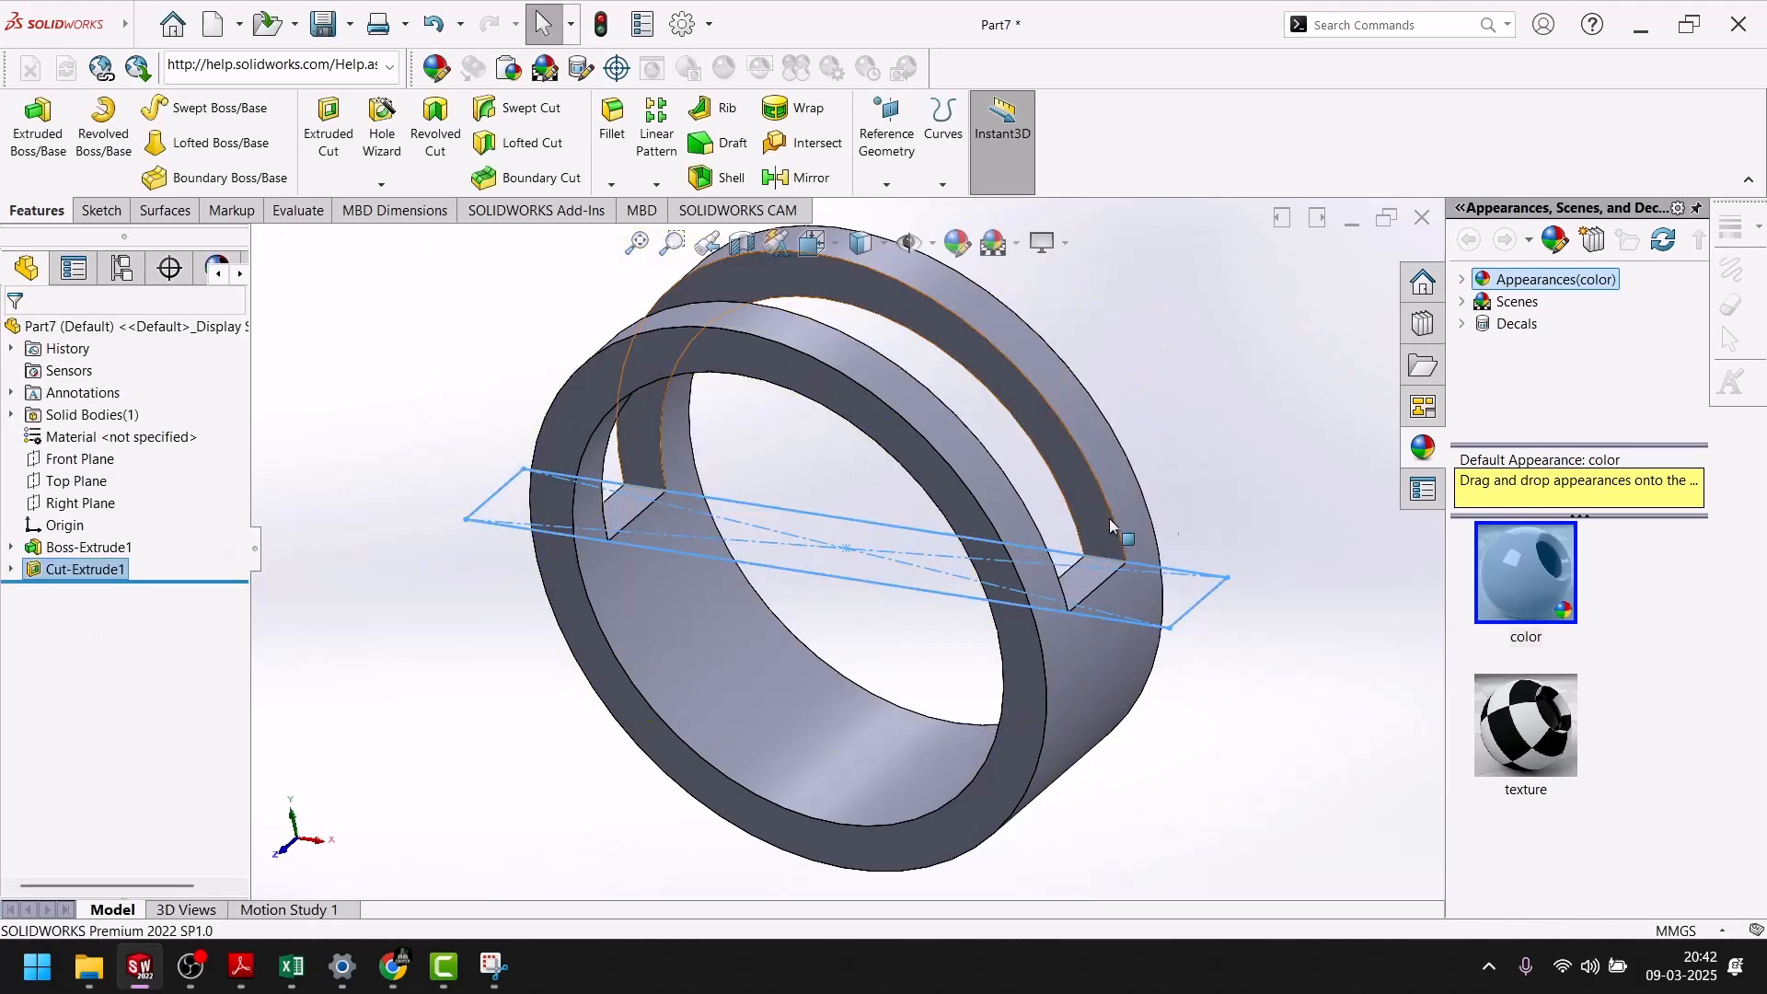
pyautogui.click(1228, 401)
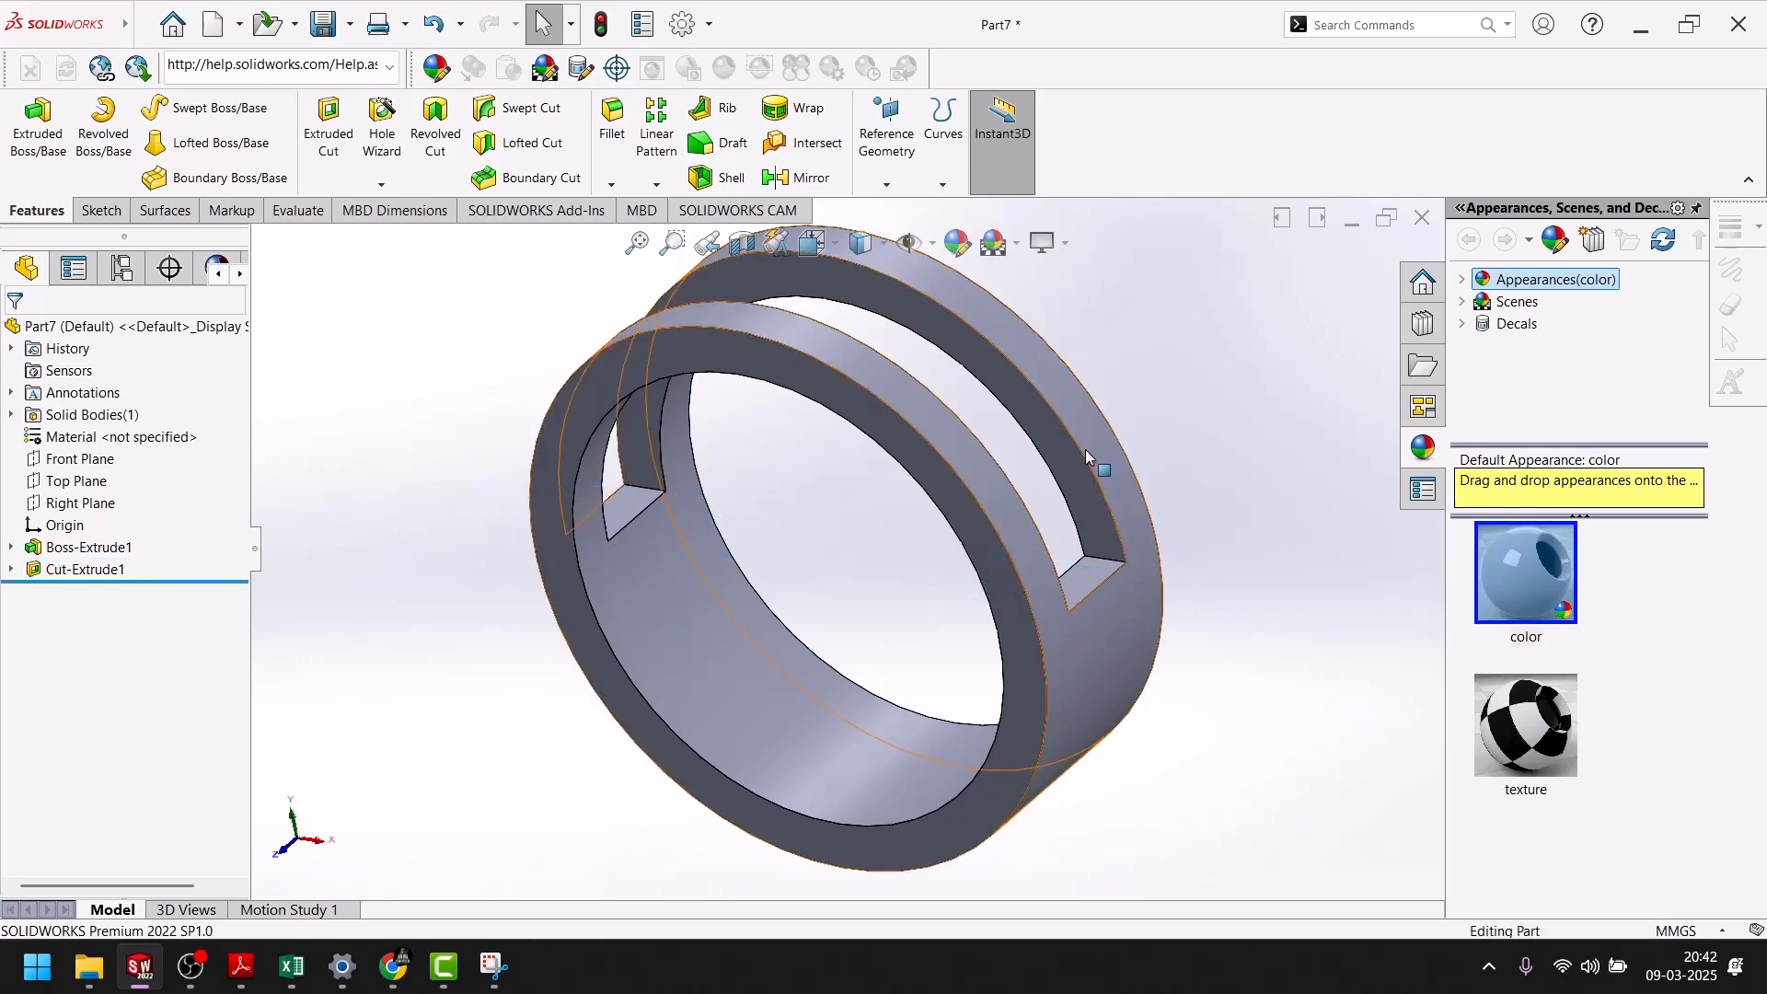
# Show the ring in isometric view and colour its outer cylindrical face green.
pyautogui.press('space')
pyautogui.click(1380, 565)
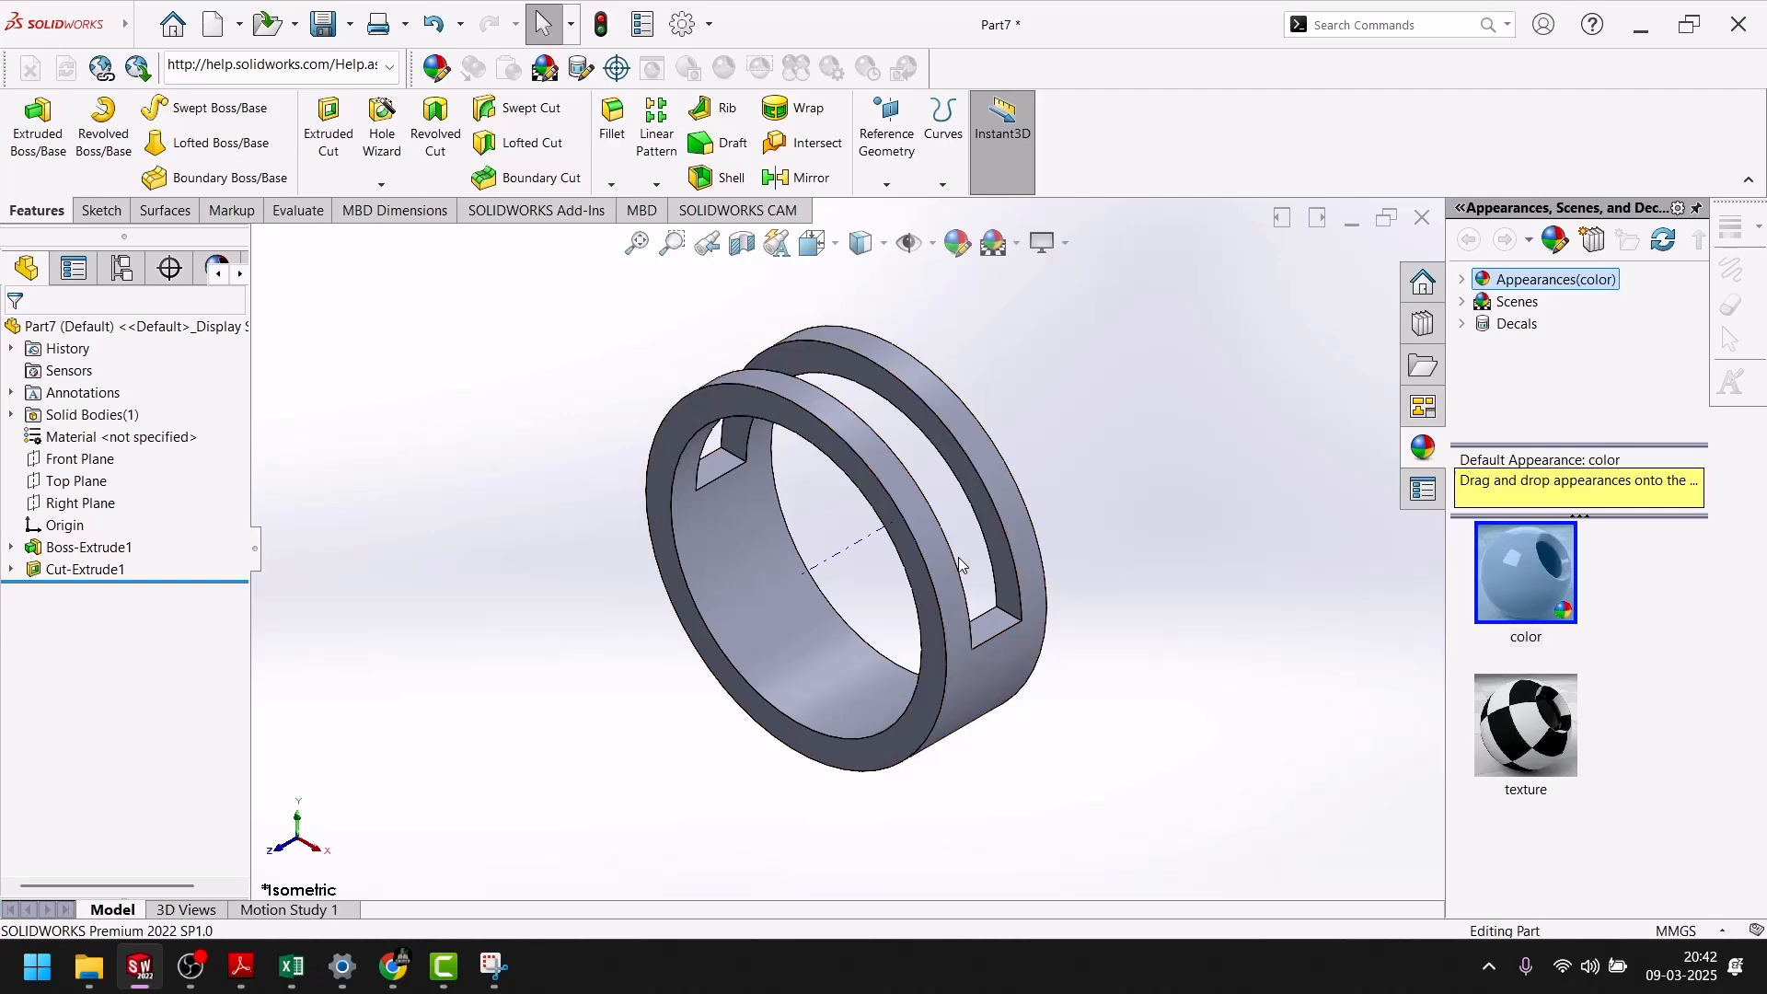
pyautogui.scroll(-3, 959, 634)
pyautogui.click(965, 642)
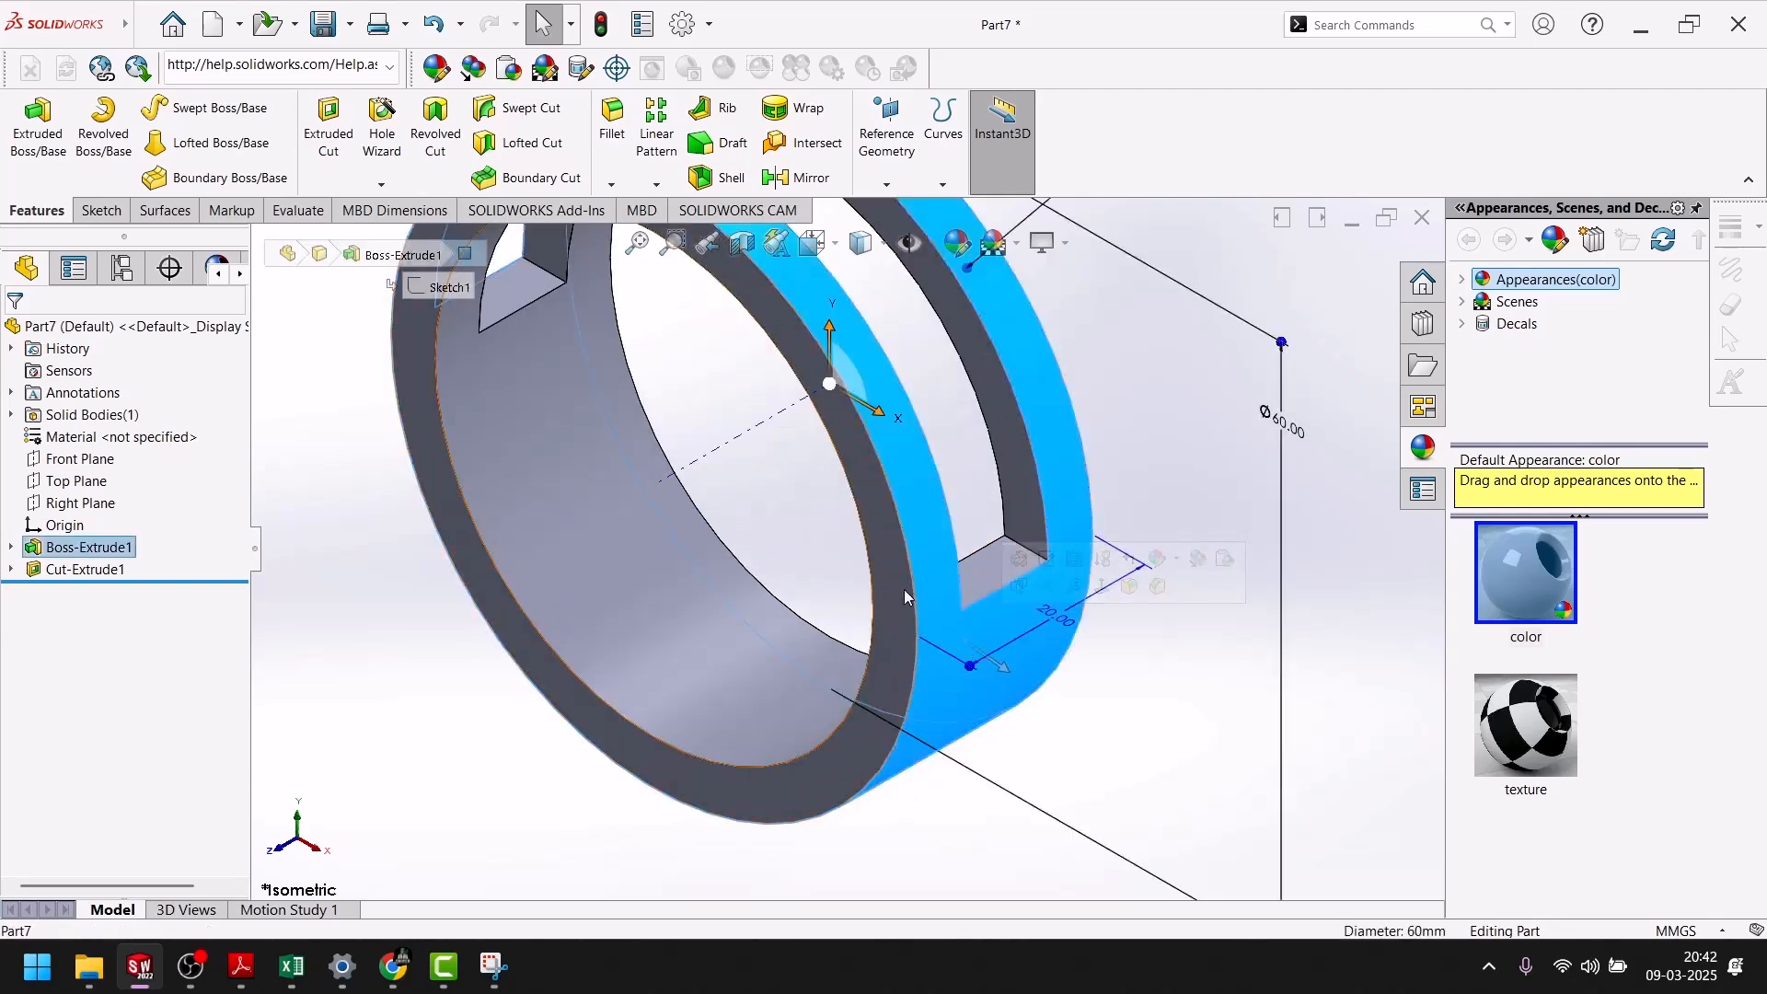
pyautogui.click(957, 242)
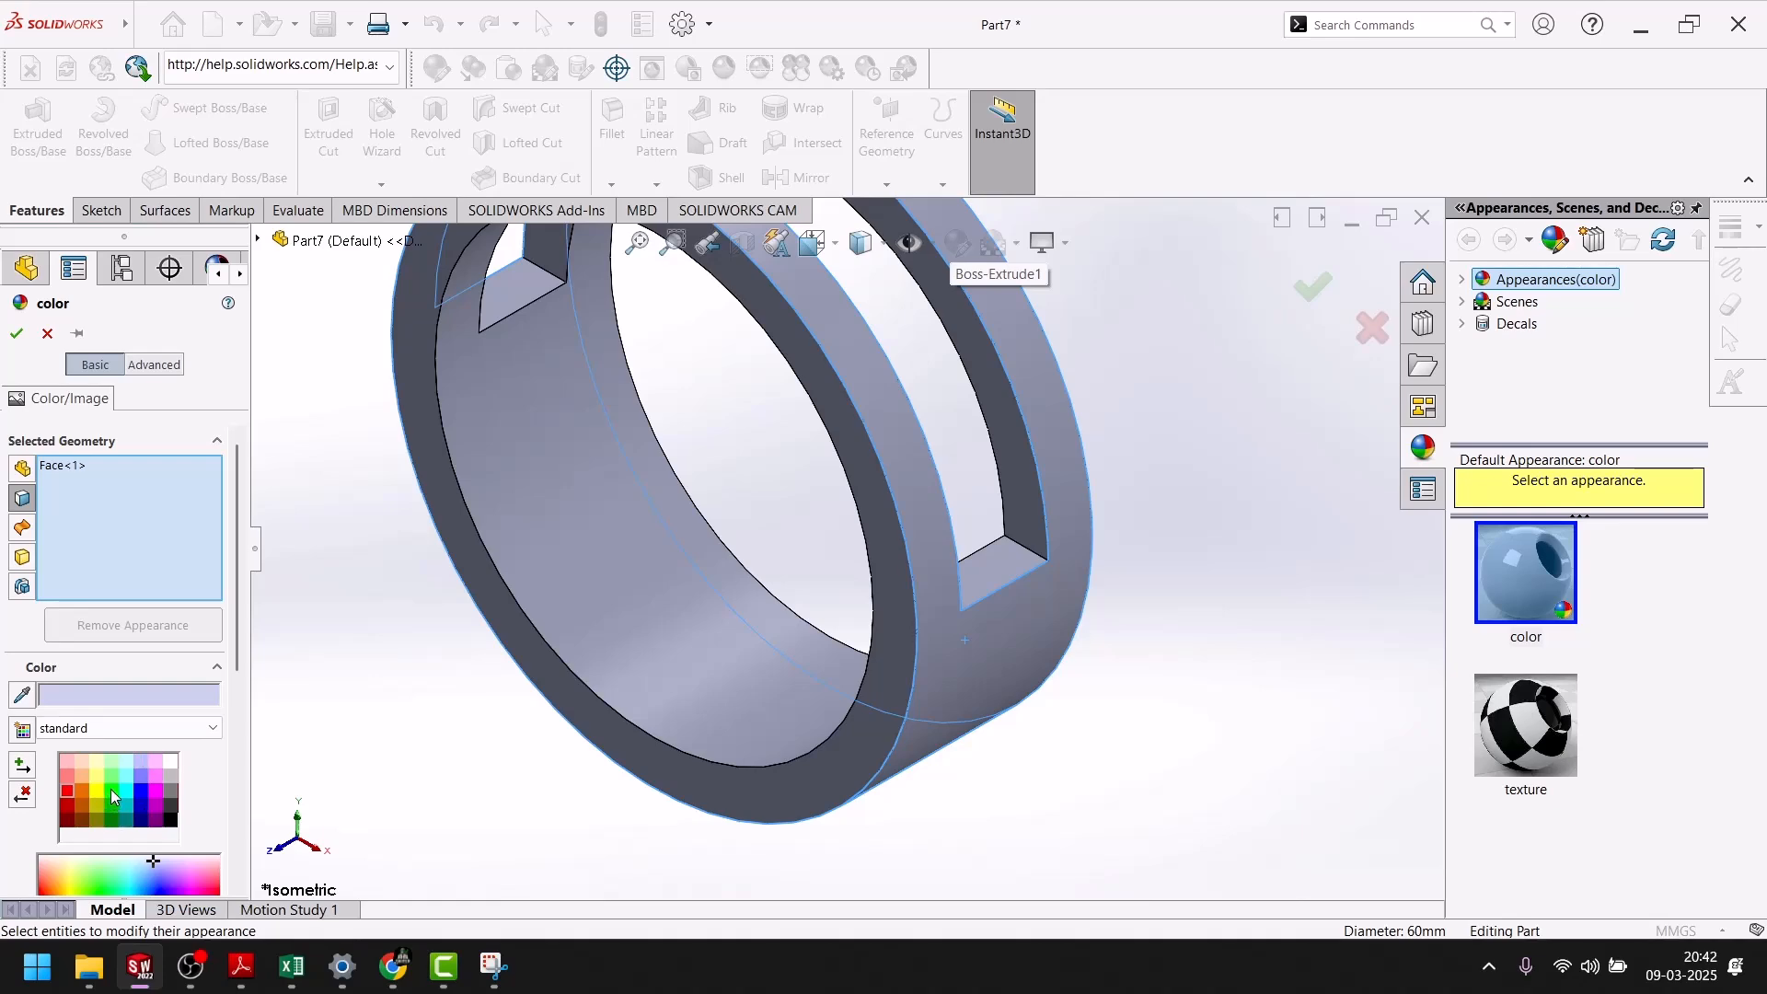
pyautogui.click(112, 795)
pyautogui.click(14, 333)
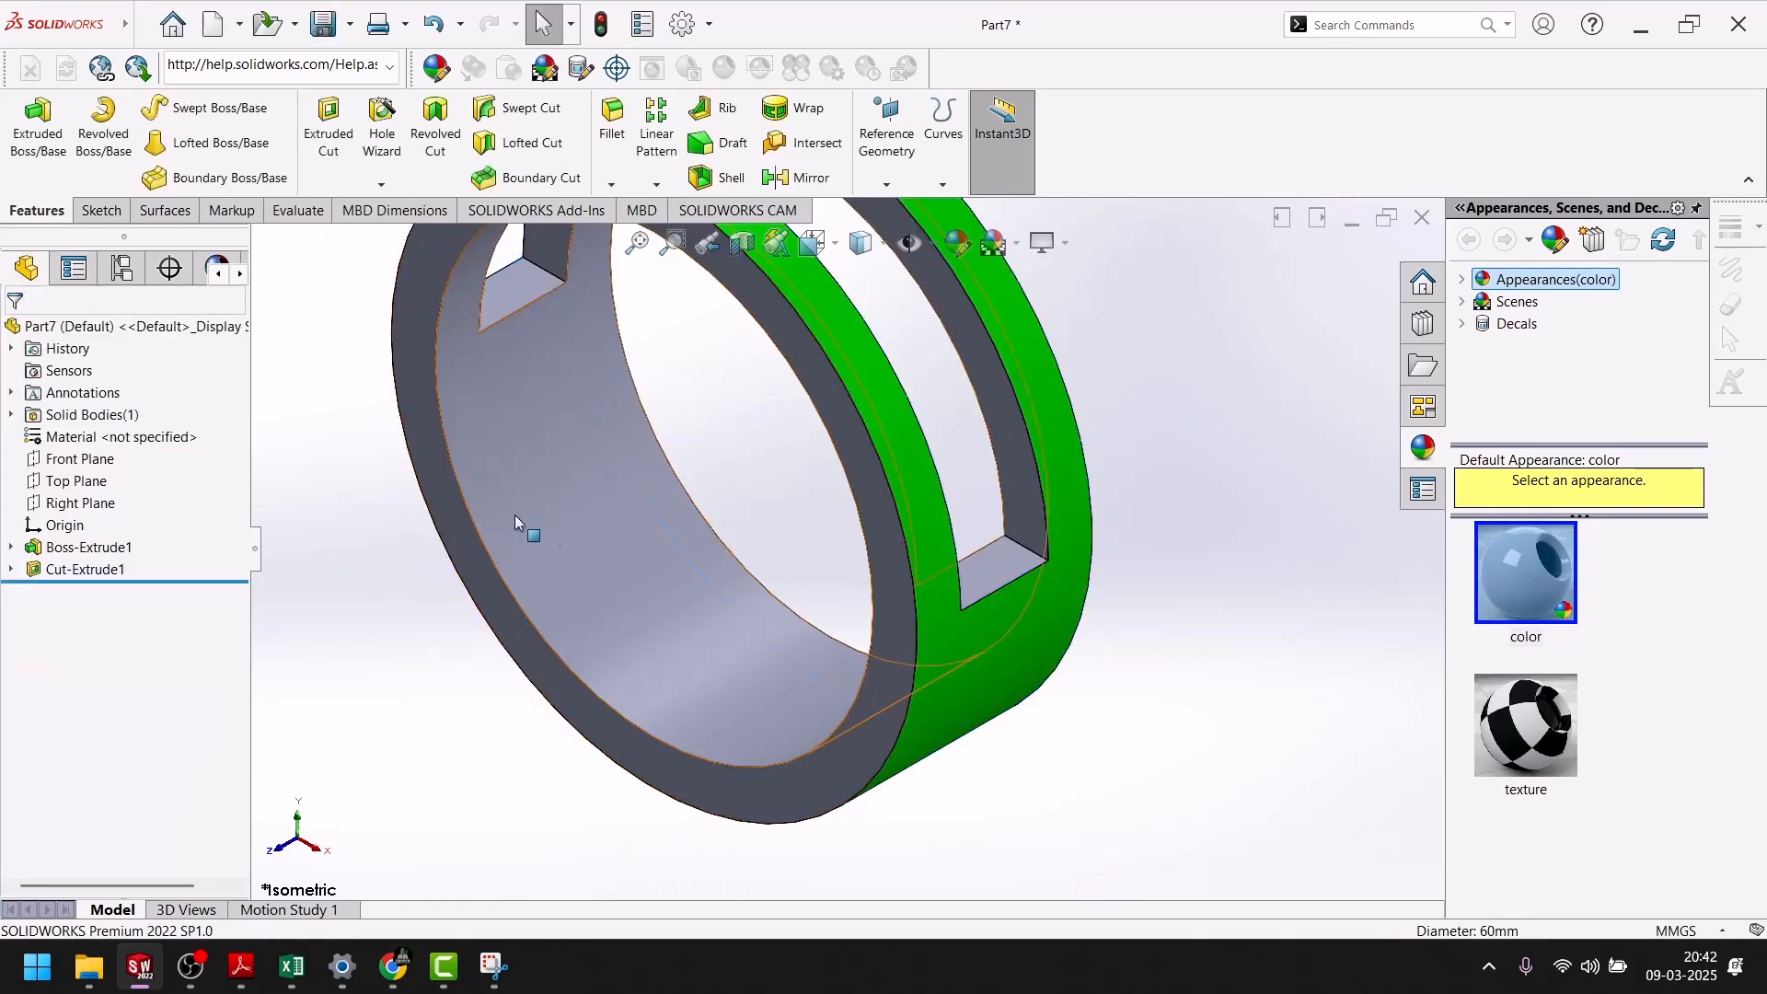
# Colour the ring's inner cylindrical face yellow.
pyautogui.click(497, 507)
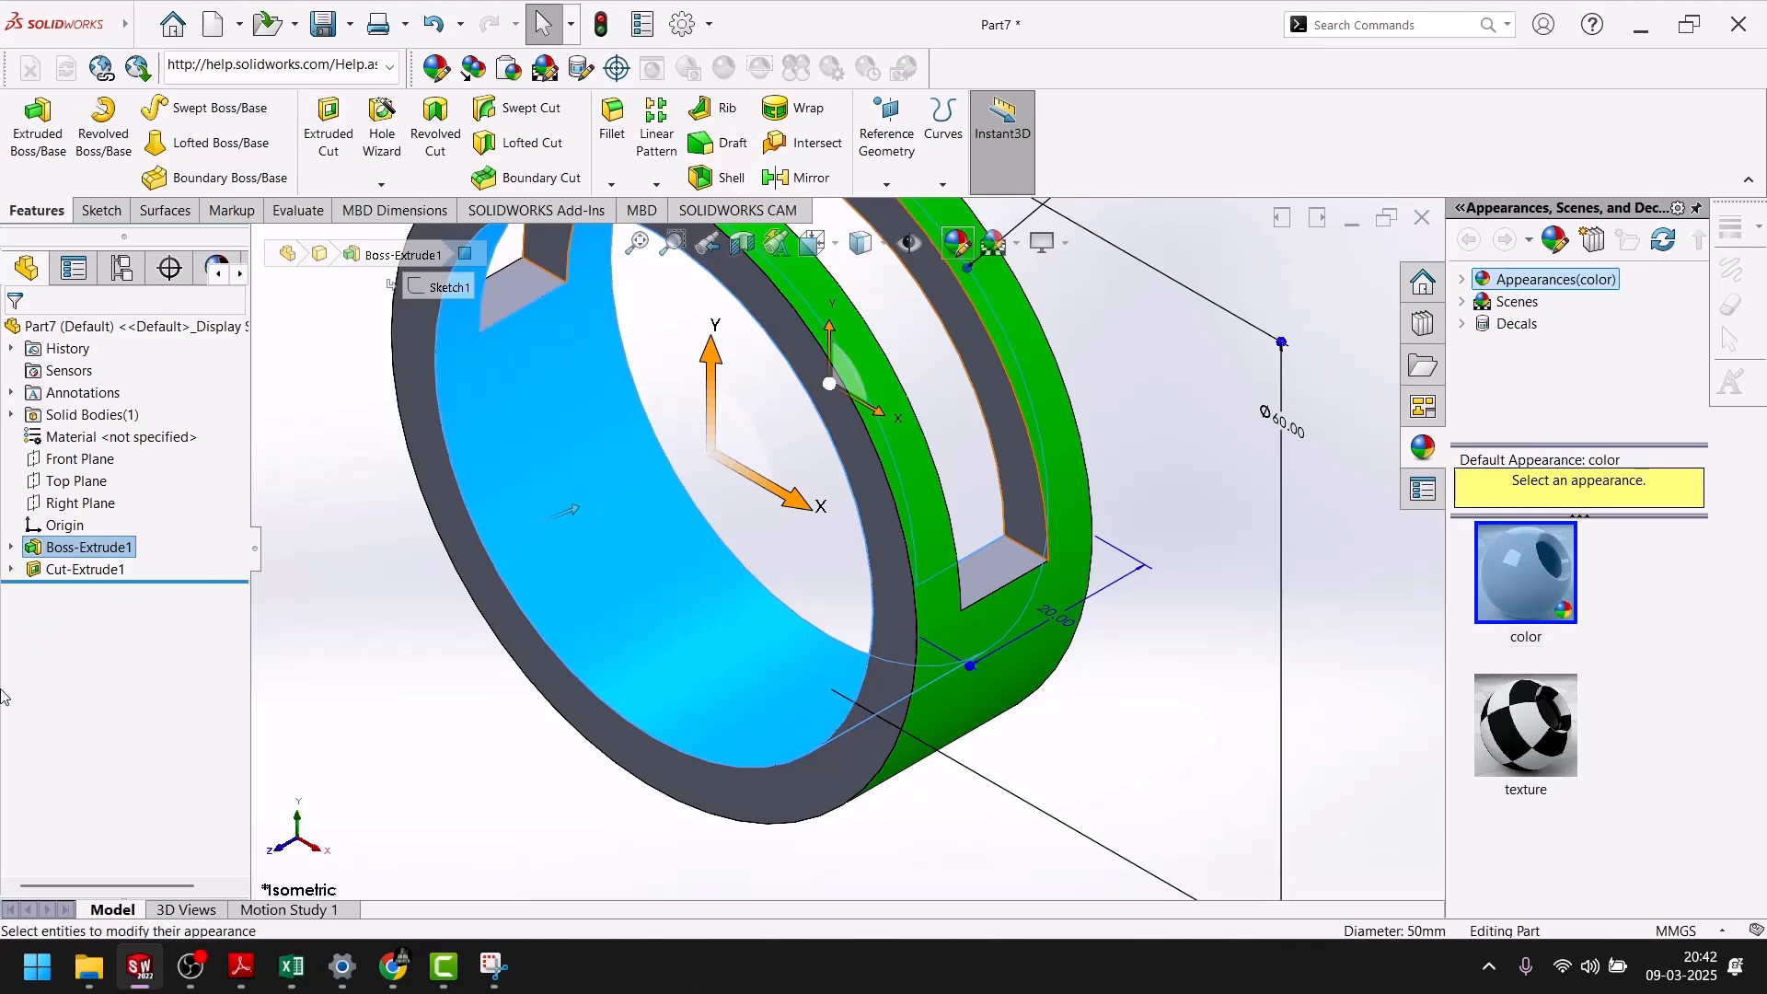
pyautogui.click(953, 247)
pyautogui.click(95, 792)
pyautogui.click(18, 333)
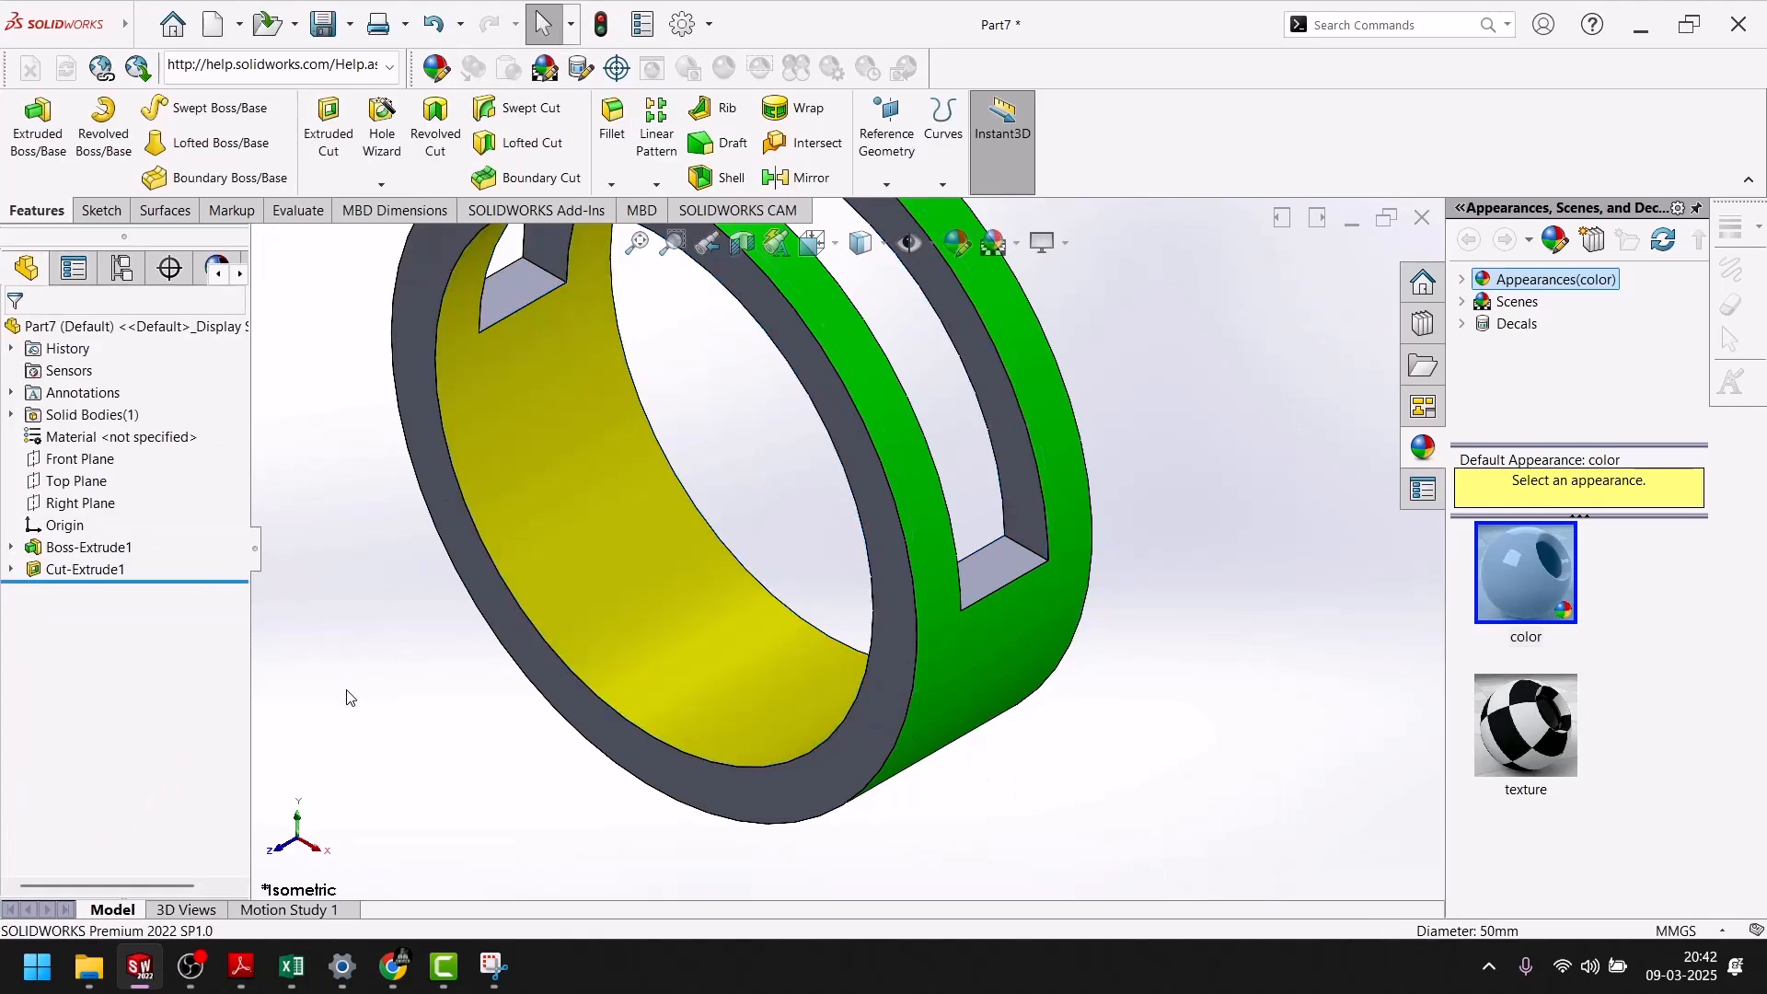
# Colour the ring's front and back flat annular faces purple.
pyautogui.click(541, 702)
pyautogui.moveTo(990, 643); pyautogui.dragTo(909, 526, button='middle')
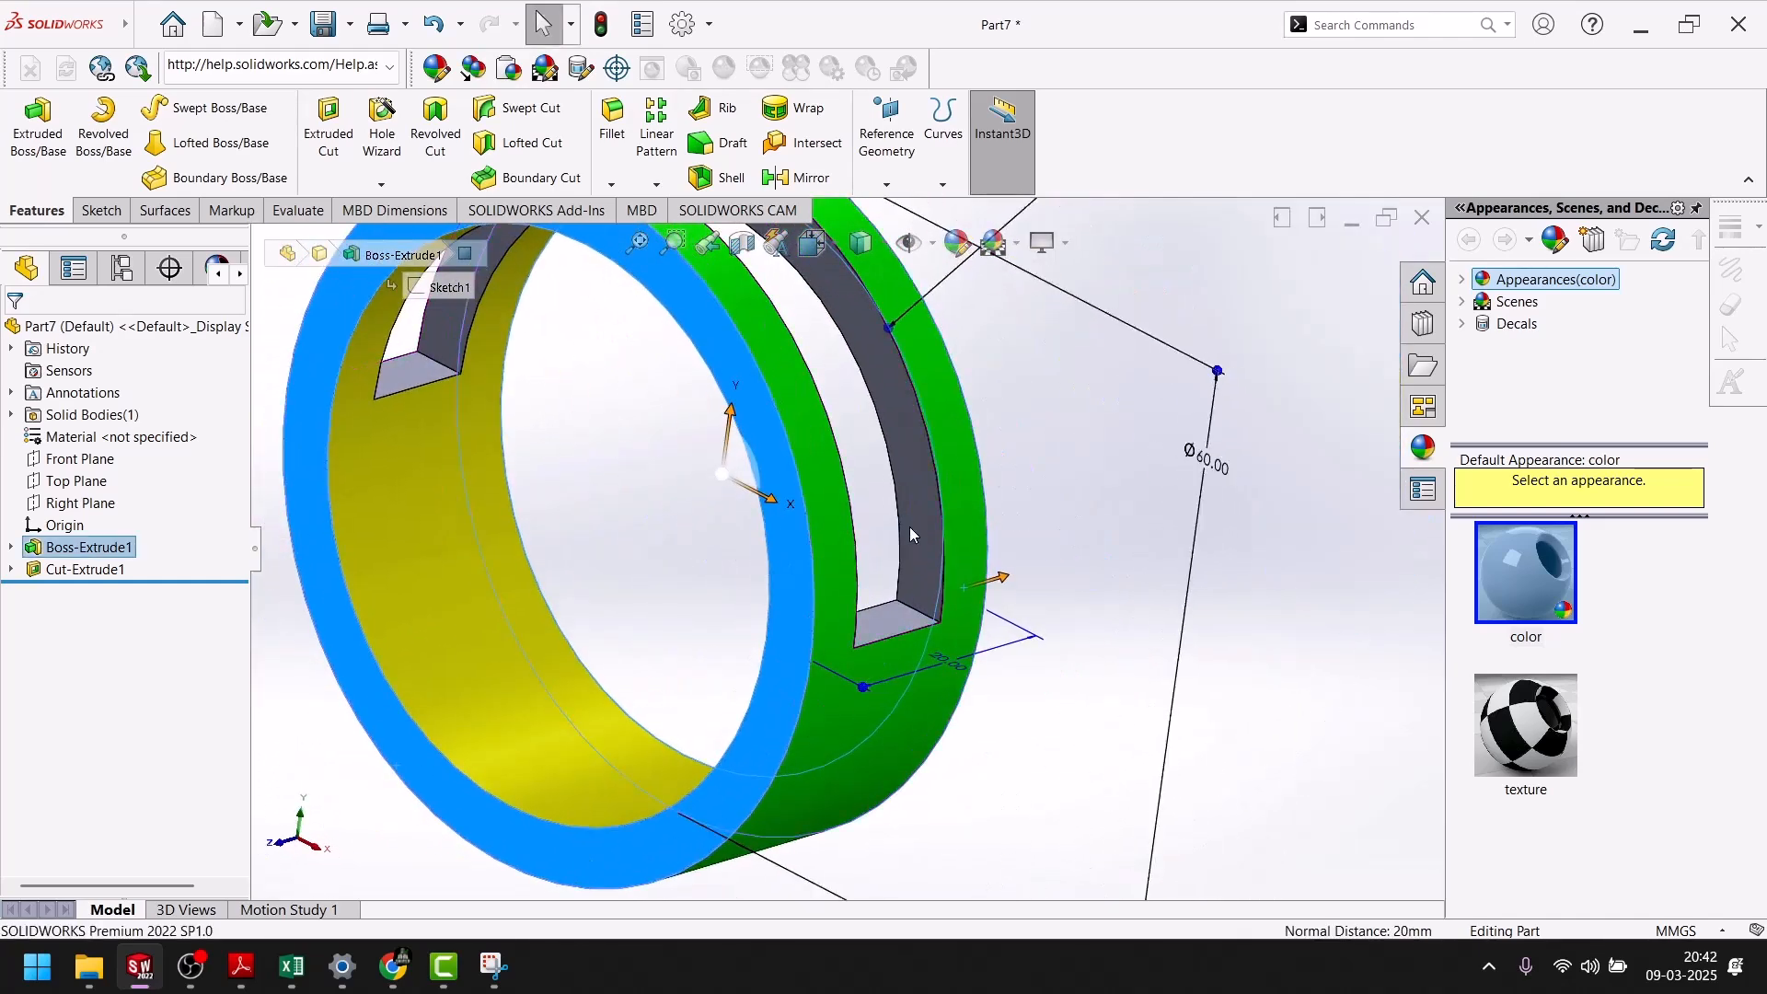
pyautogui.click(958, 243)
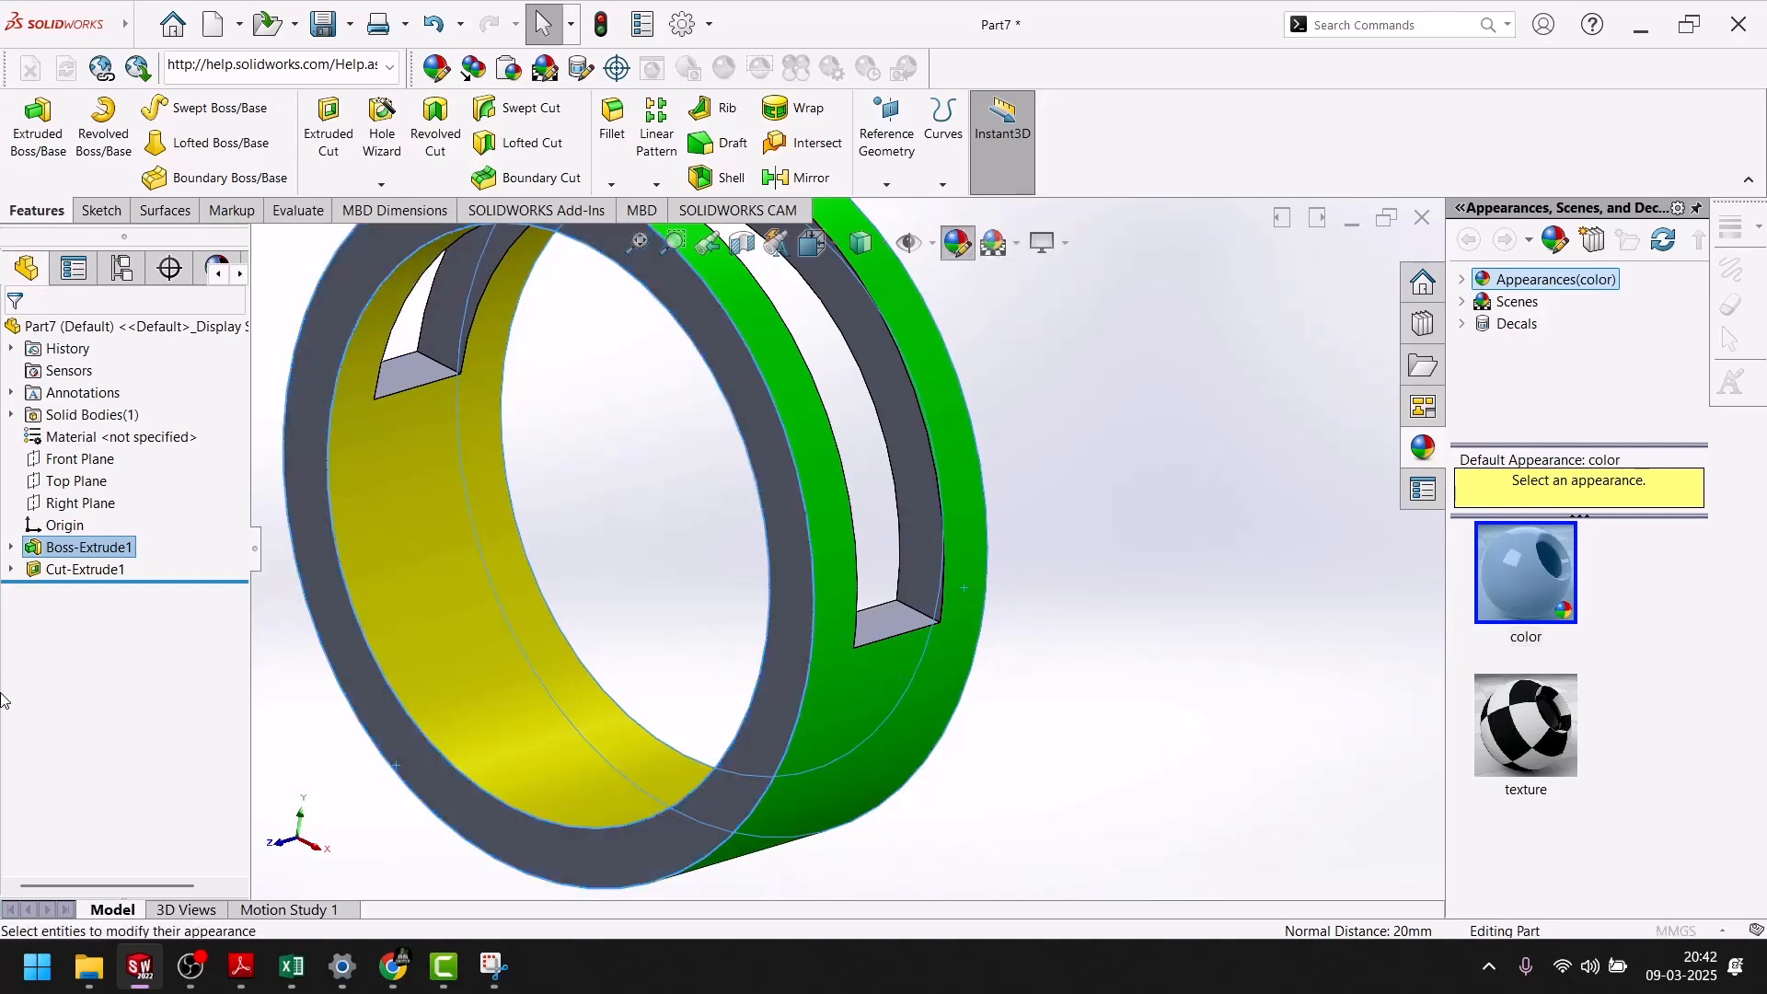
pyautogui.click(156, 794)
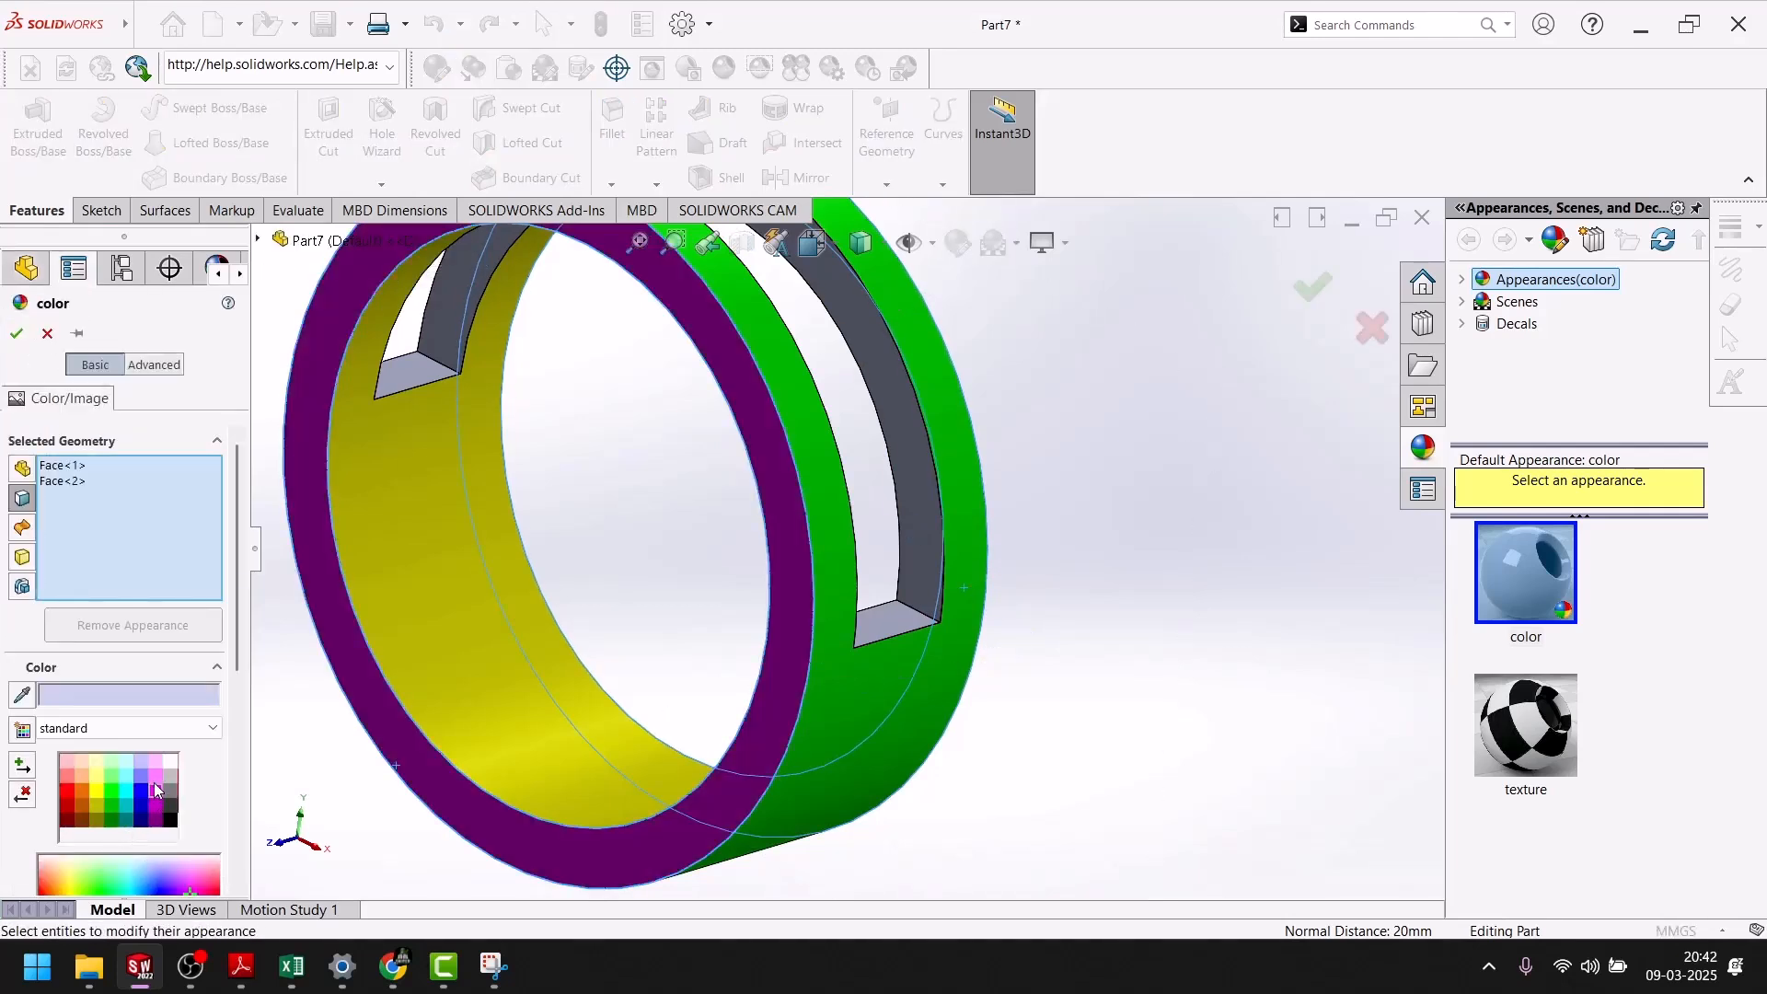
pyautogui.click(17, 334)
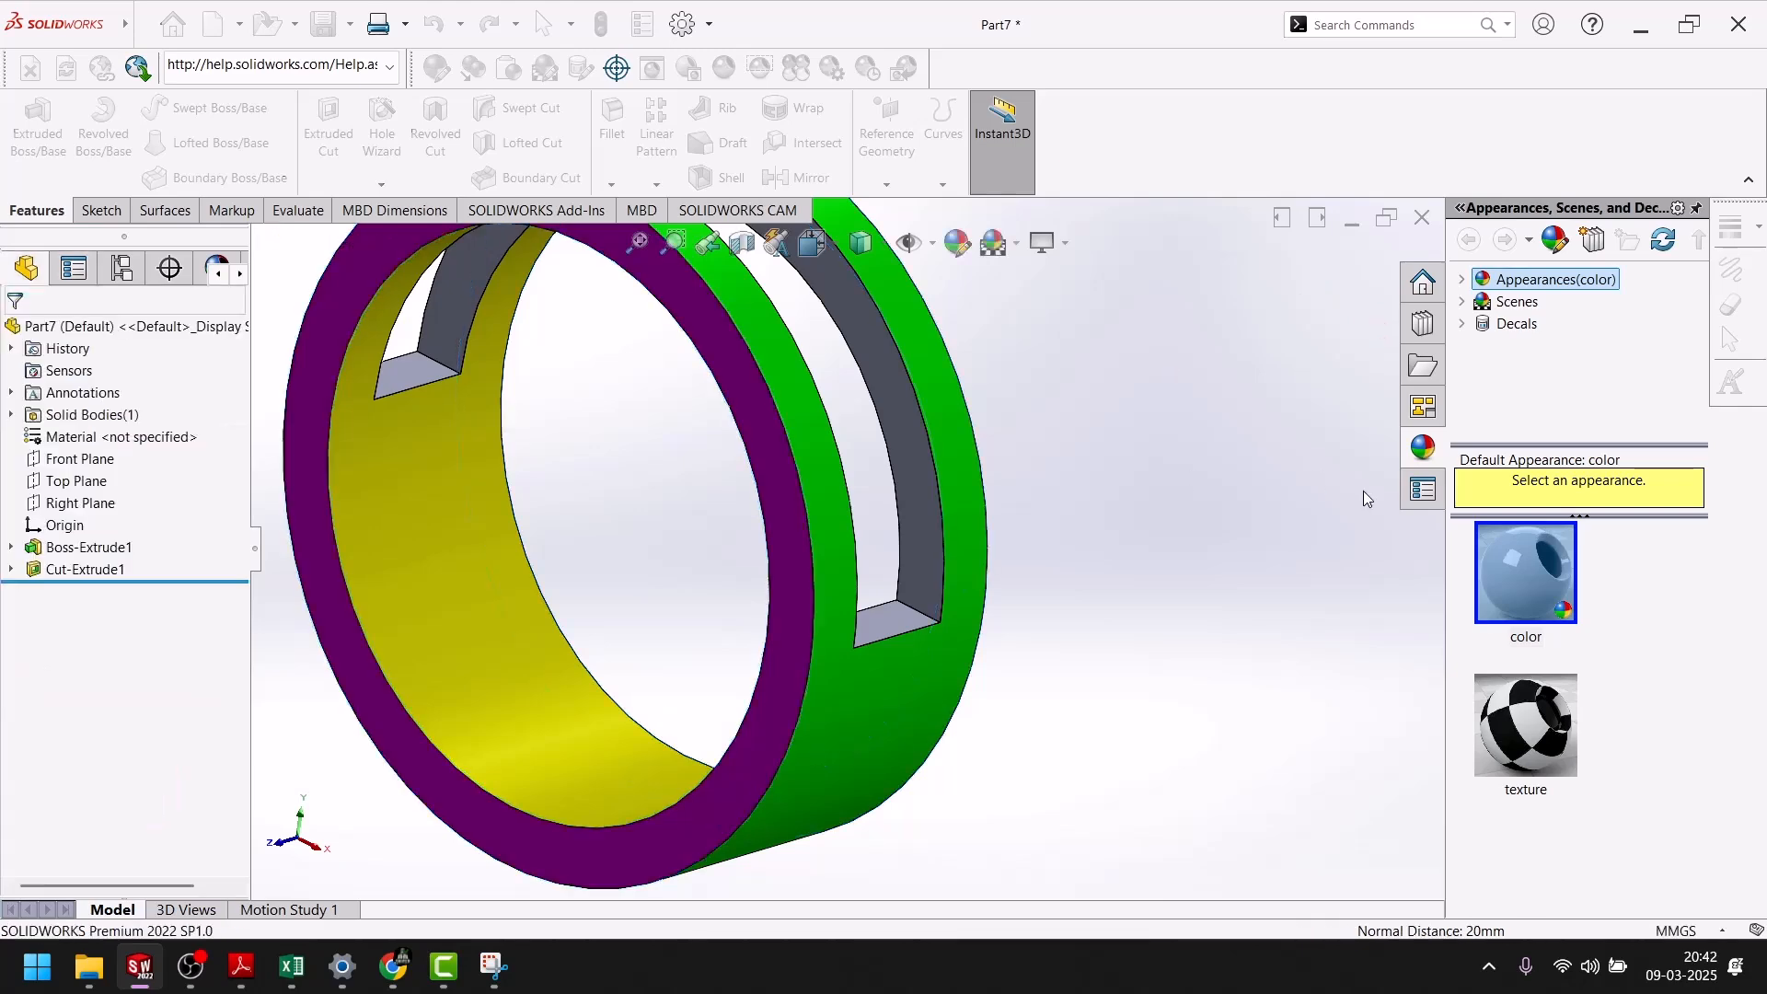
# Colour the slot's two facing curved-outline side walls blue.
pyautogui.scroll(-5, 911, 451)
pyautogui.click(923, 502)
pyautogui.moveTo(923, 502); pyautogui.dragTo(779, 536, button='middle')
pyautogui.click(780, 533)
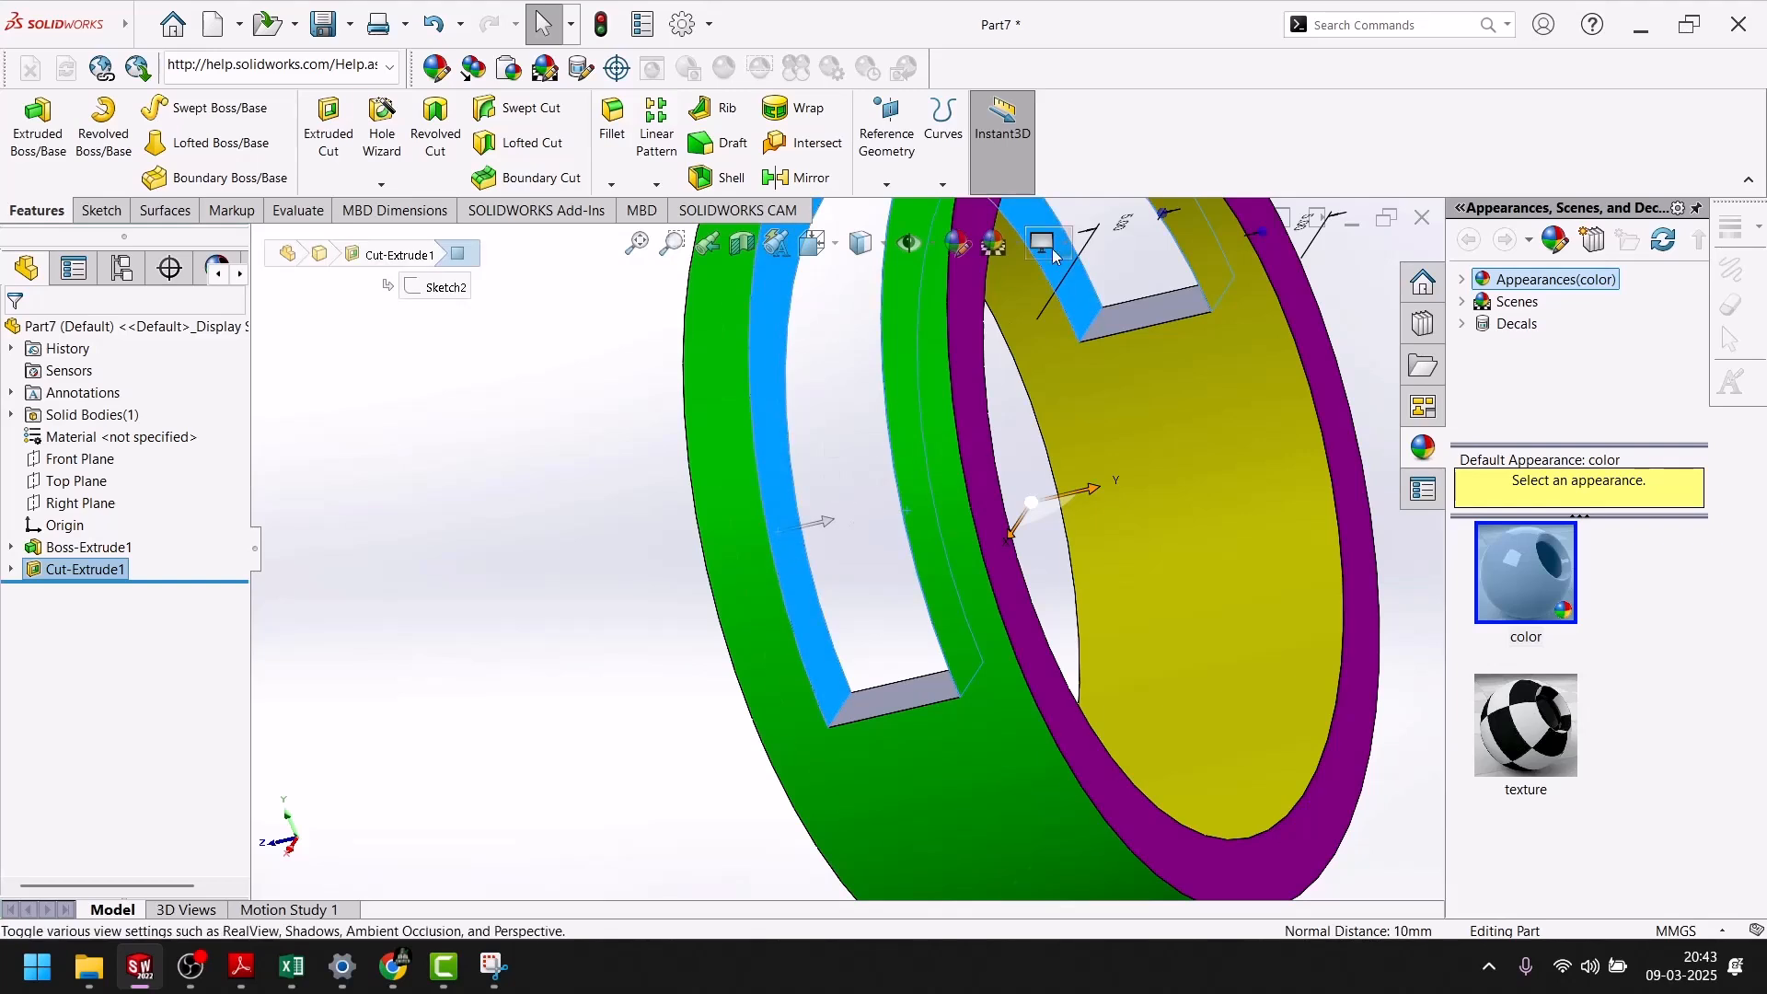
pyautogui.click(957, 246)
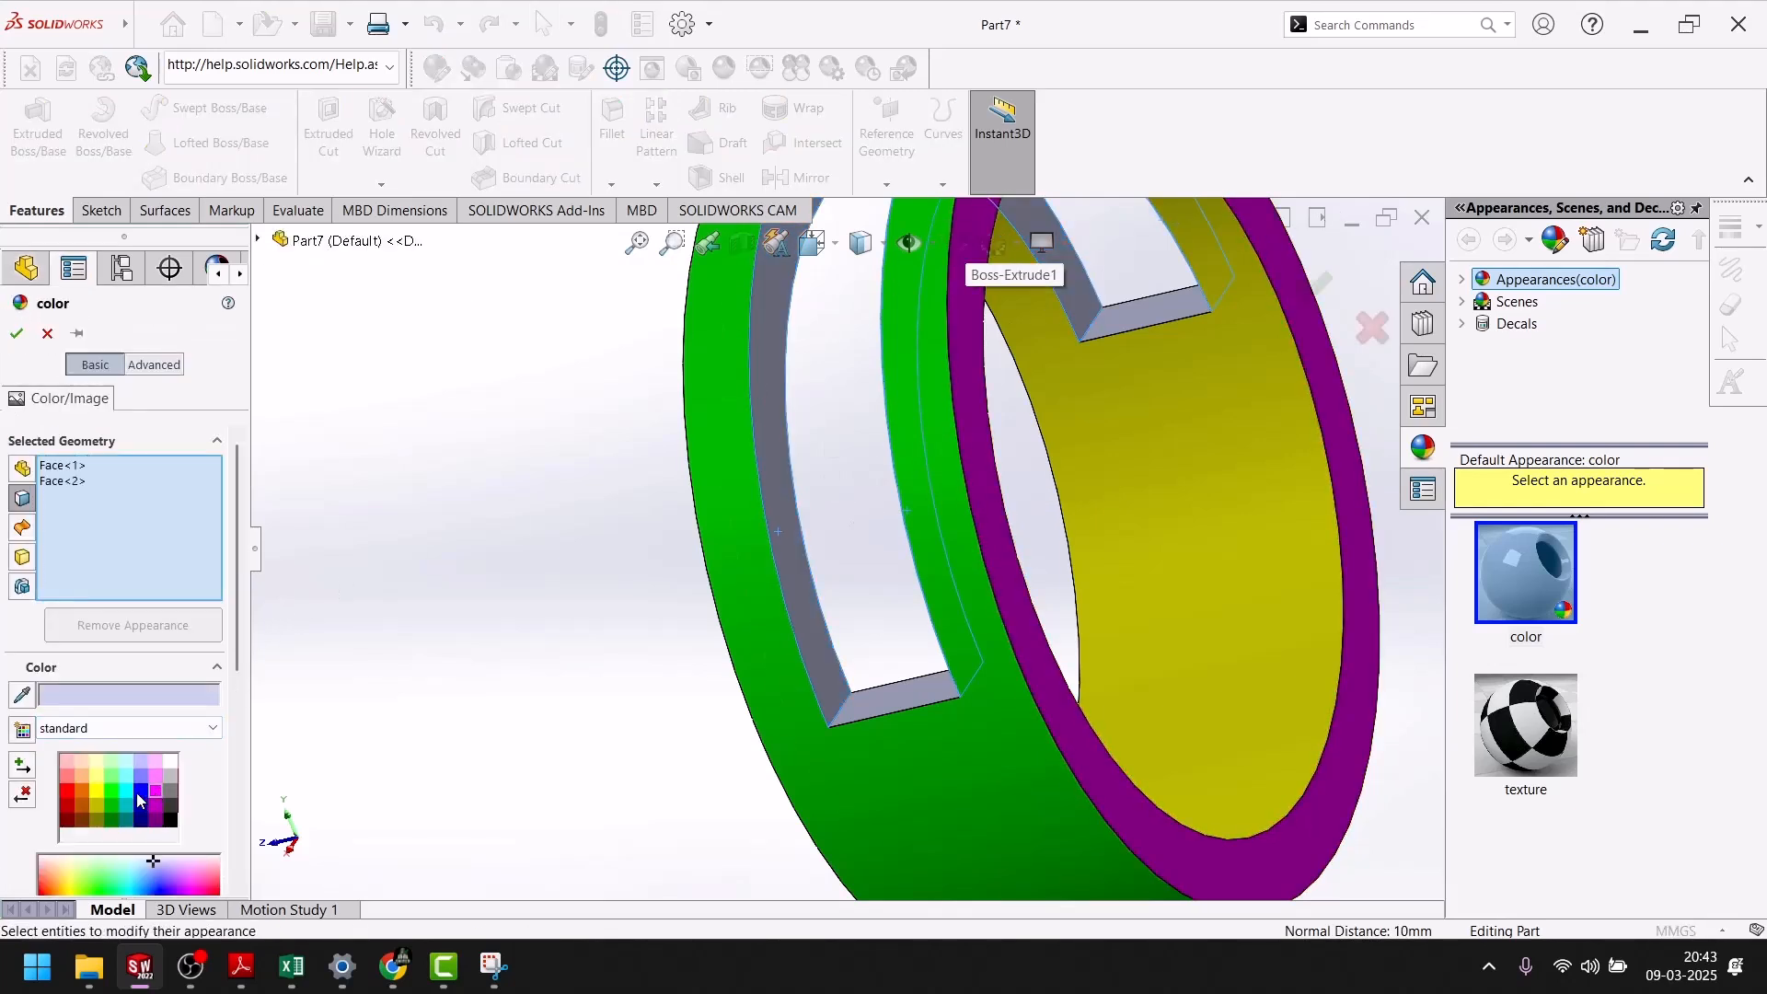
pyautogui.click(139, 788)
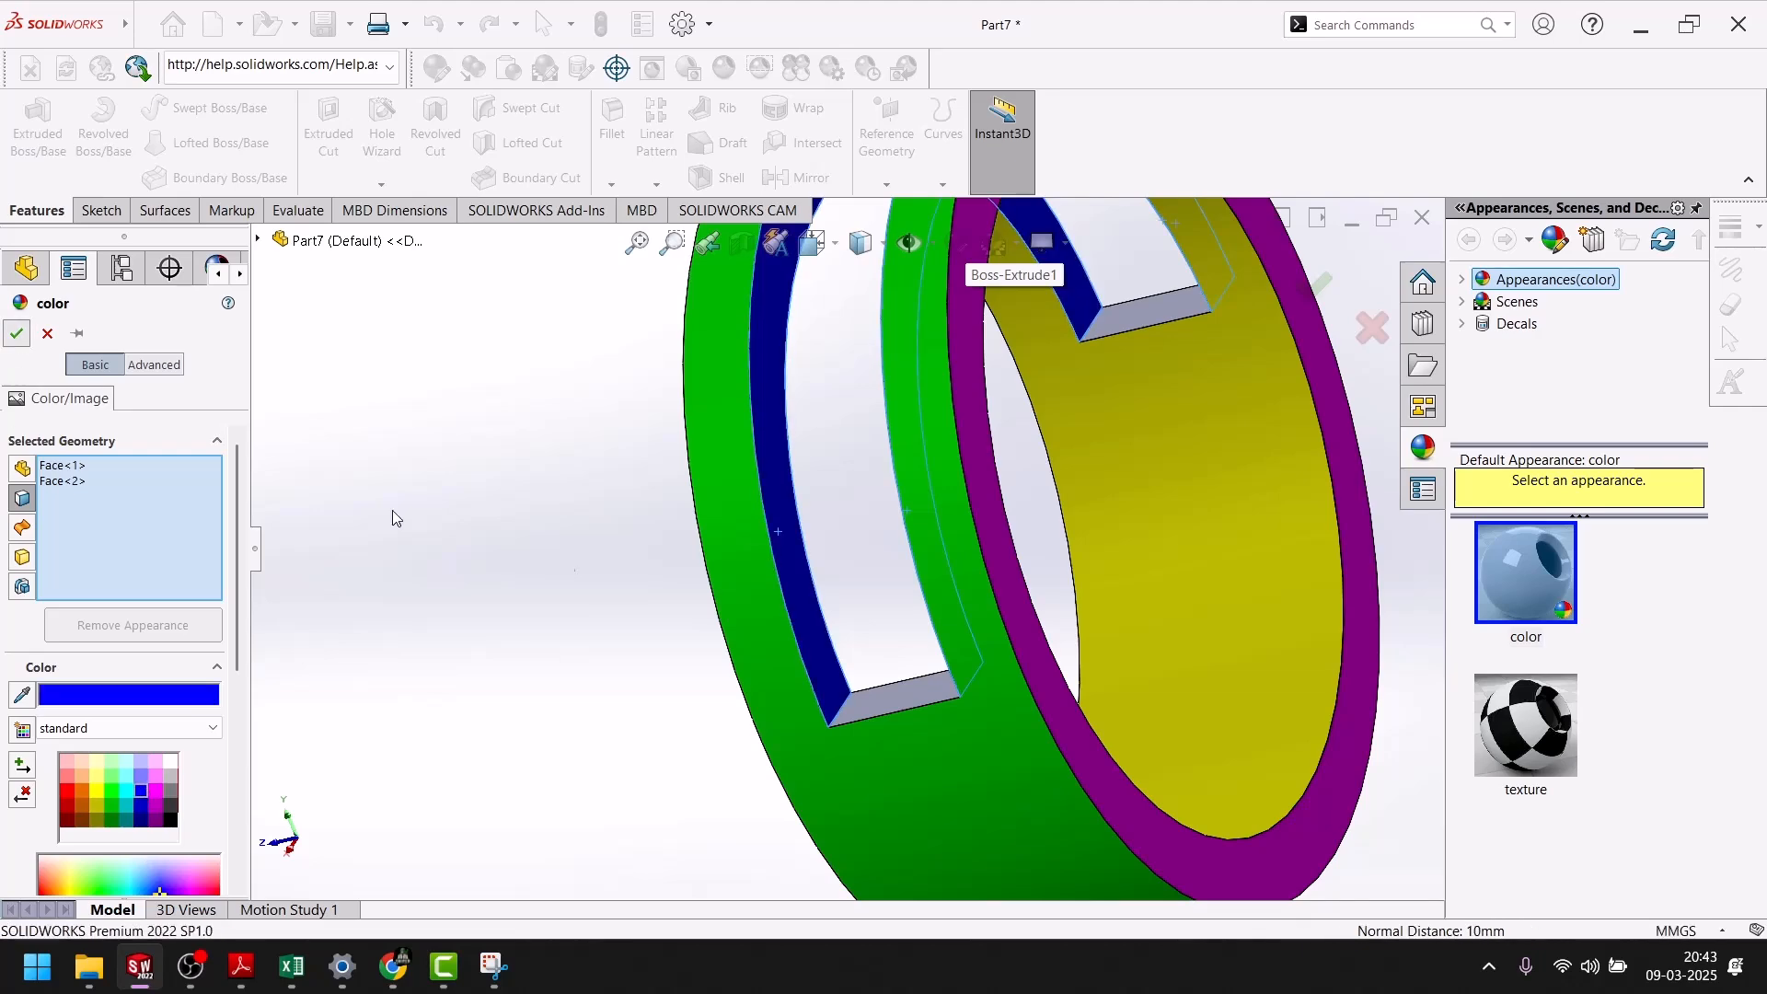
pyautogui.press('Return')
# Colour the two flat end faces at the bottom of the slot black.
pyautogui.moveTo(505, 631); pyautogui.dragTo(431, 322, button='middle')
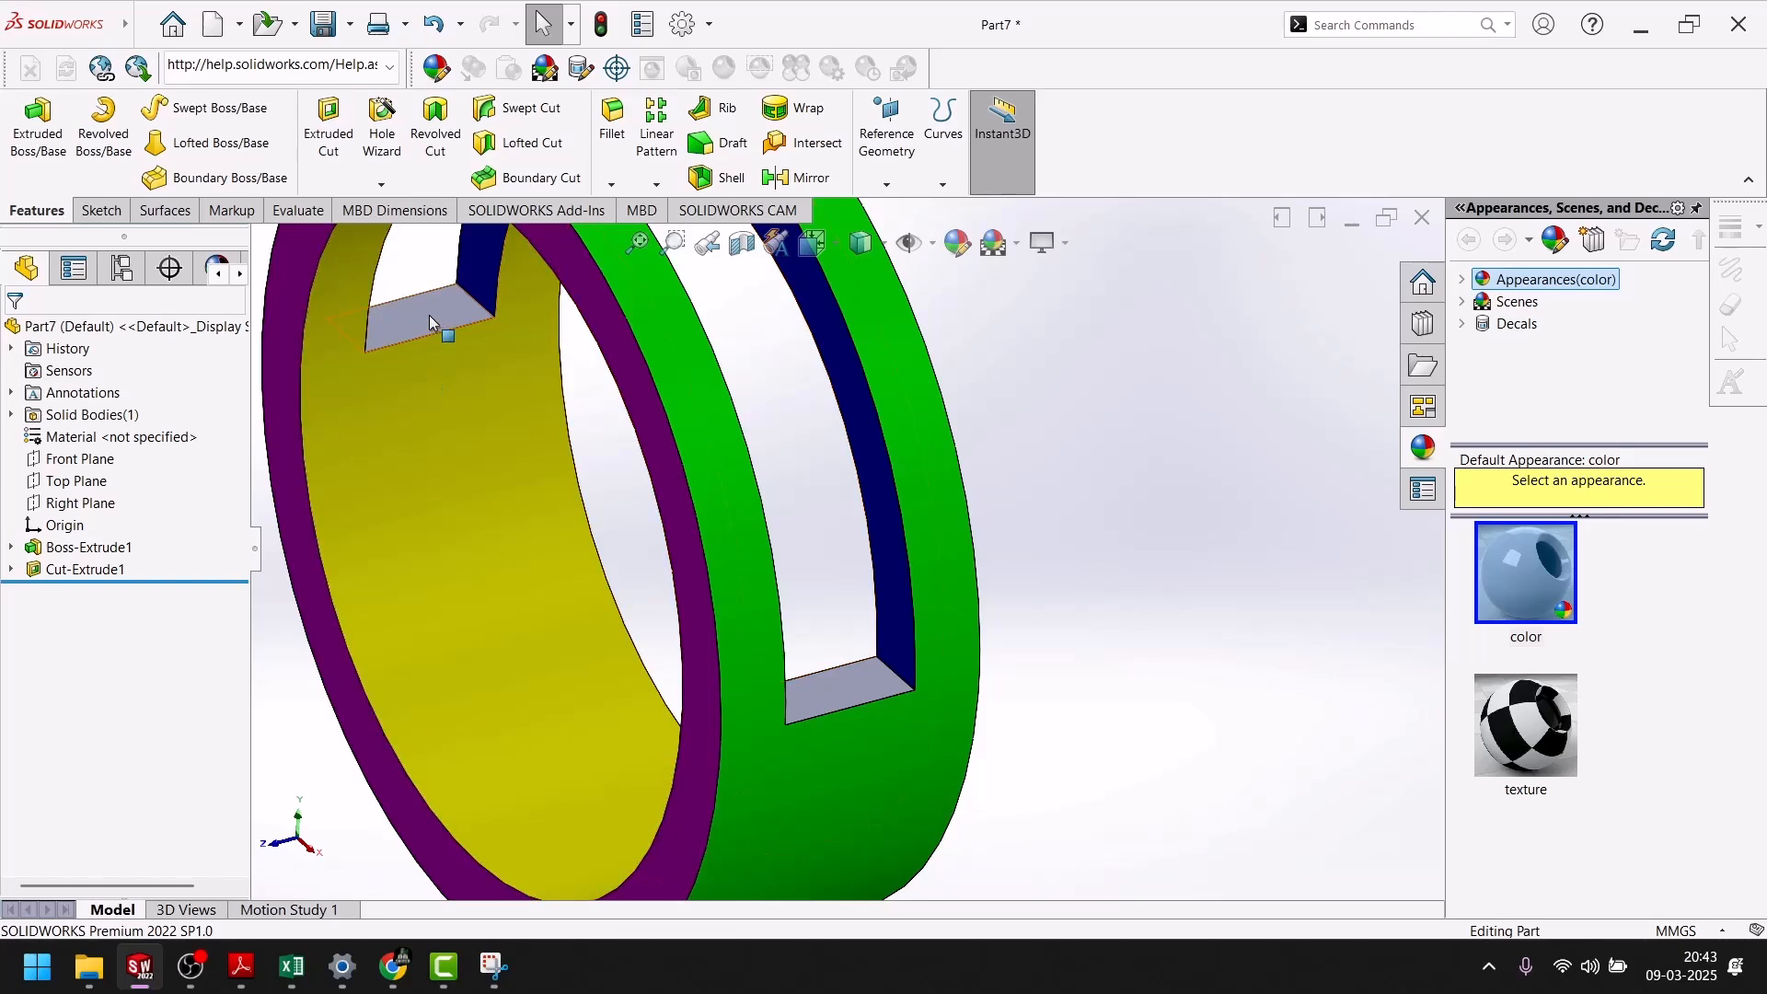
pyautogui.click(462, 324)
pyautogui.keyDown('ctrl'); pyautogui.click(884, 678); pyautogui.keyUp('ctrl')
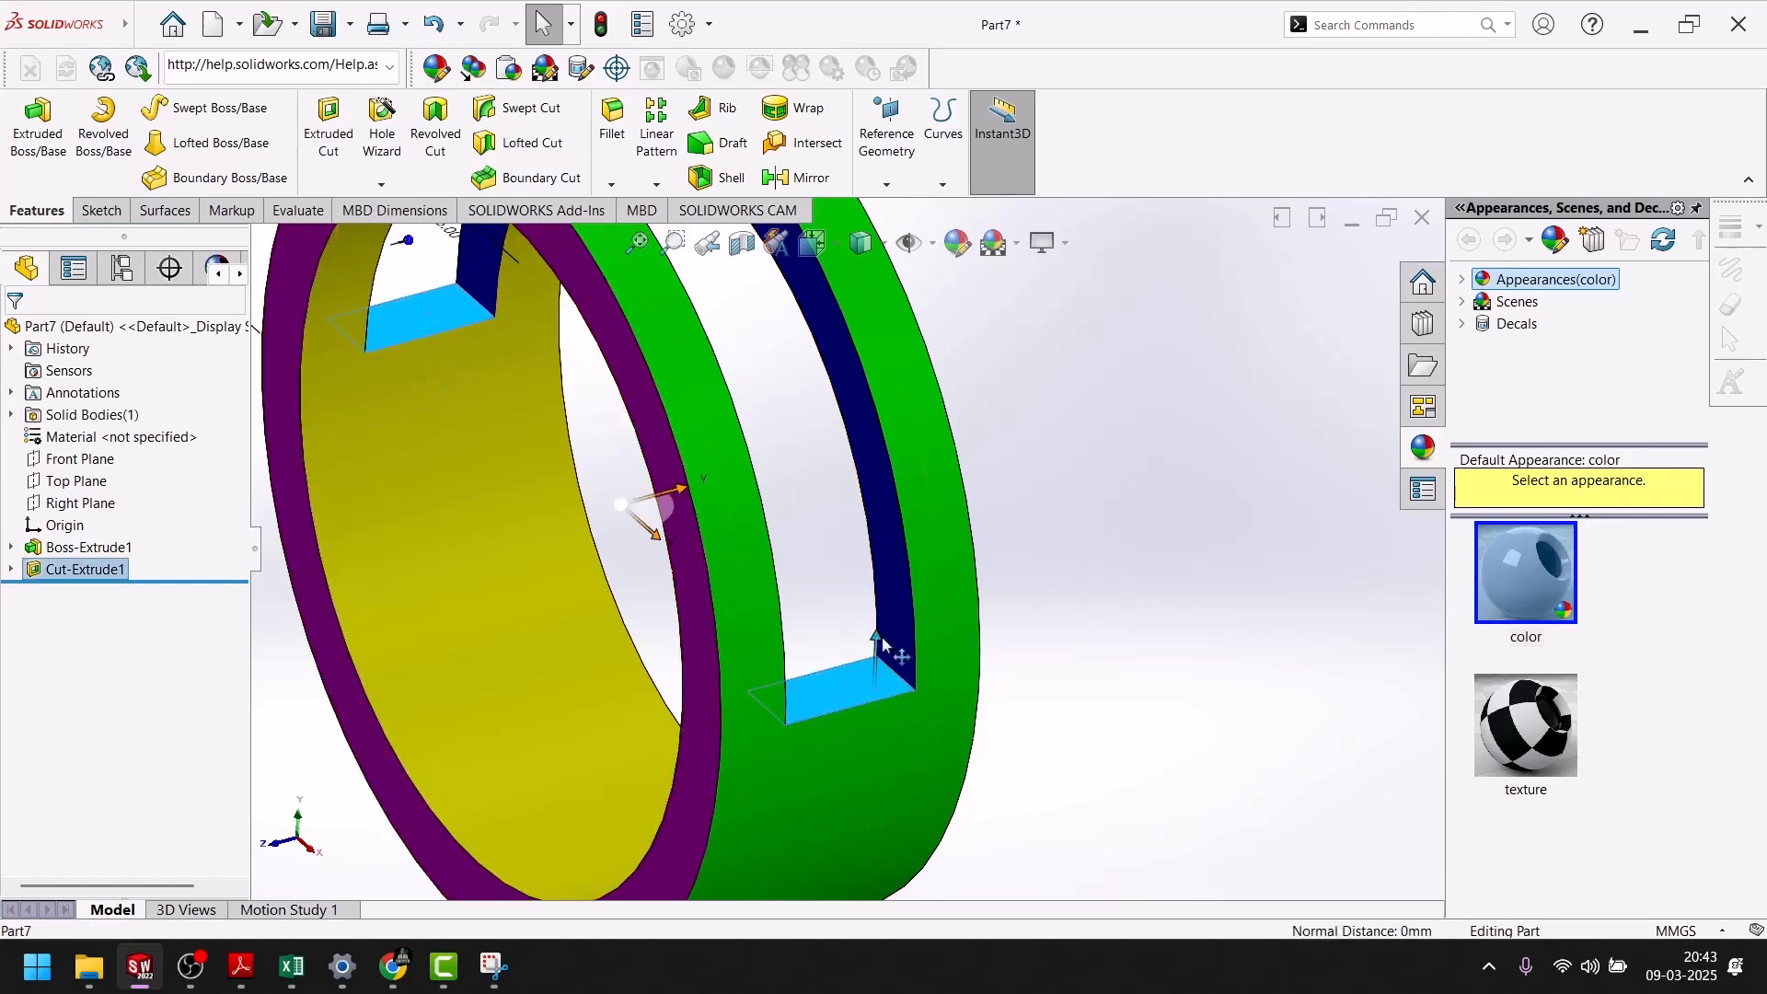
pyautogui.click(948, 246)
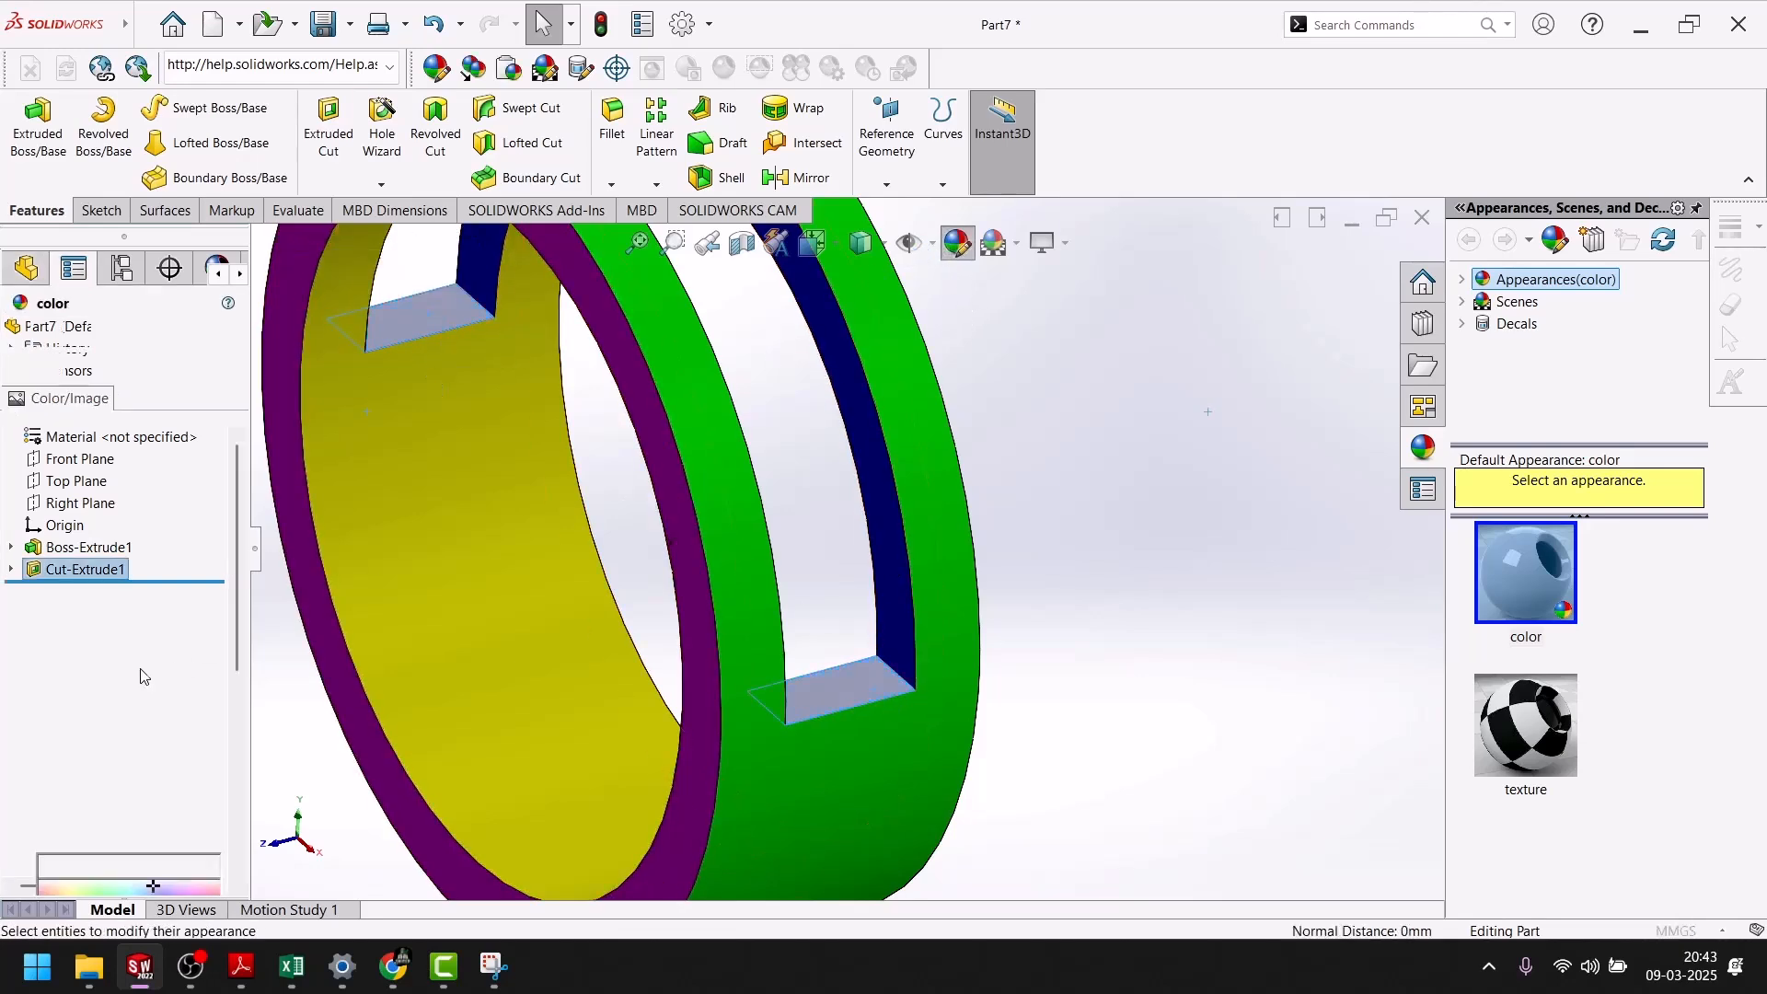
pyautogui.click(172, 820)
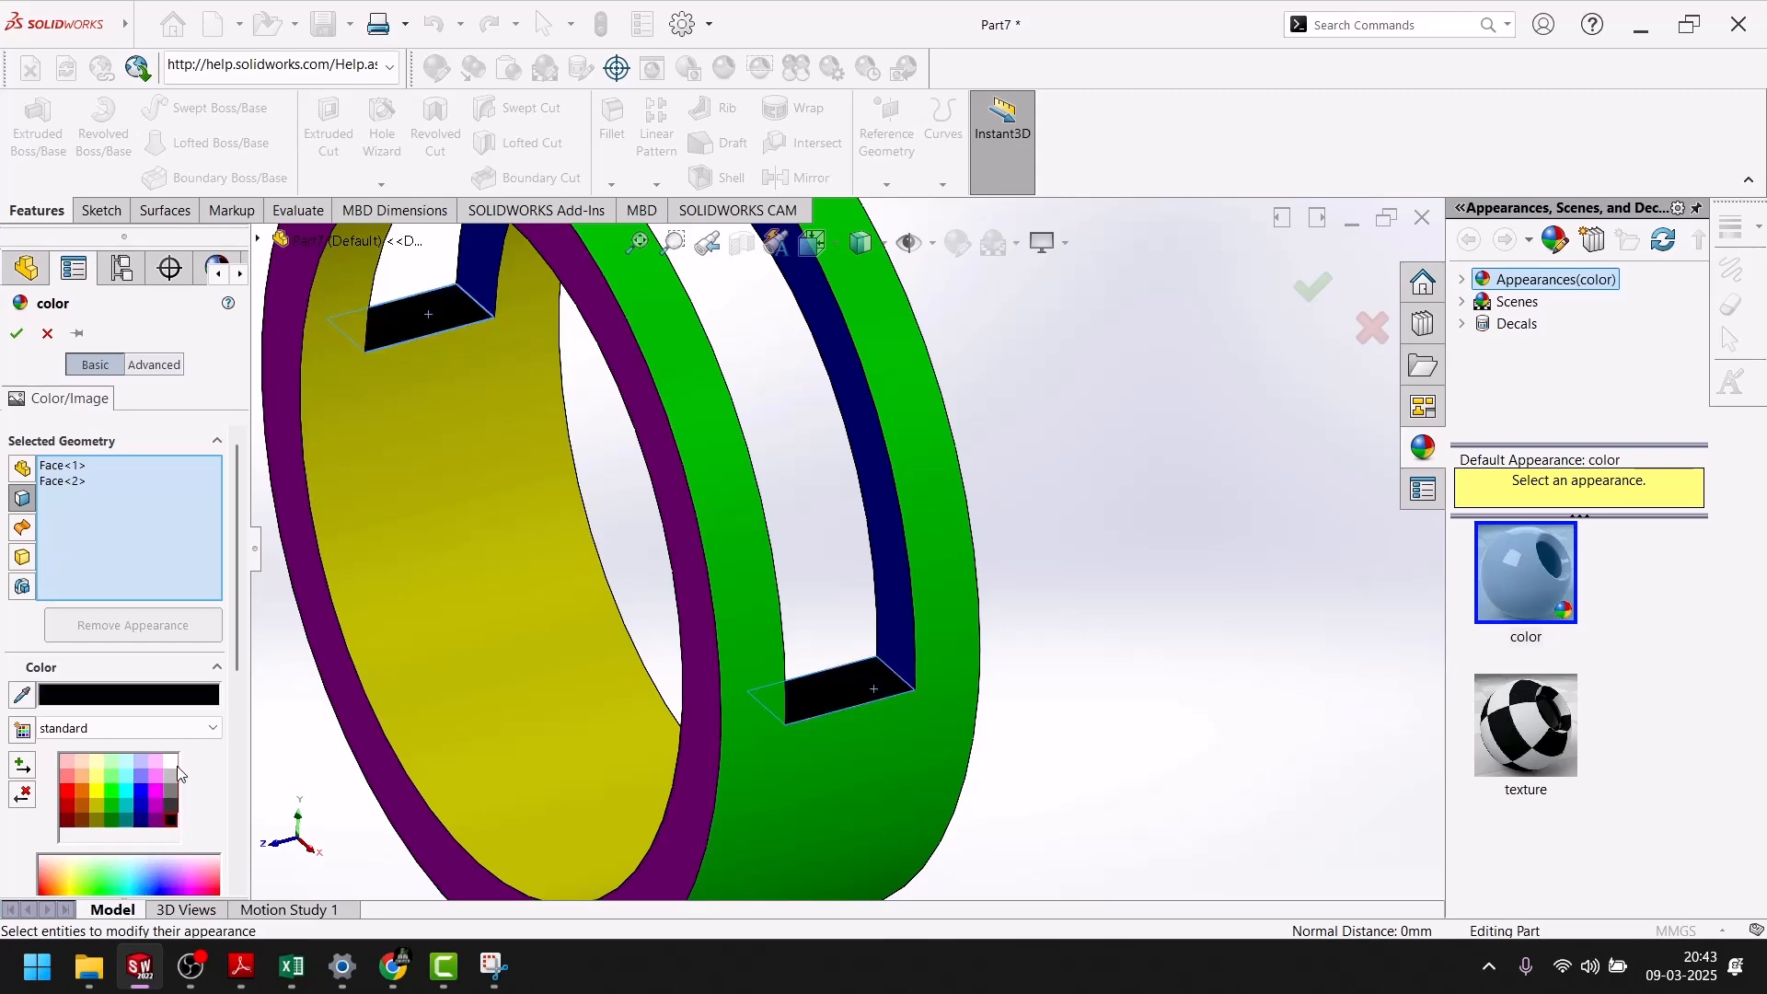
pyautogui.click(15, 334)
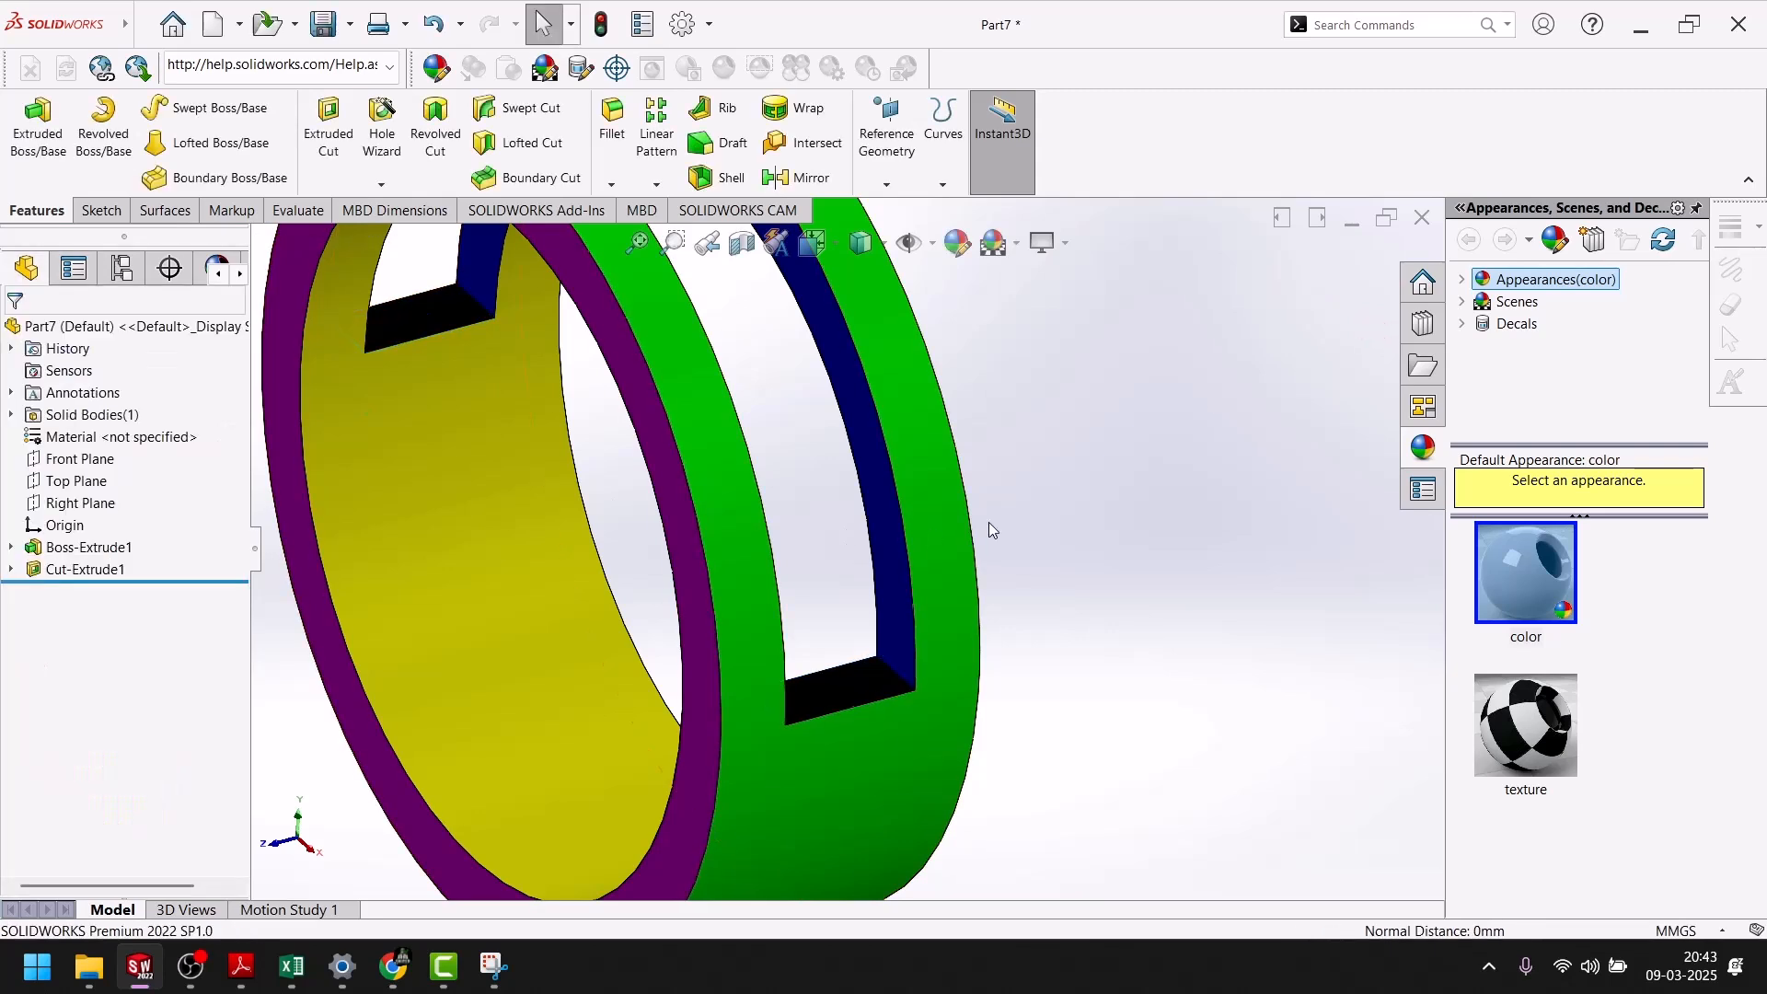
# Show the ring in isometric view and change the scene to a plain white background.
pyautogui.press('space')
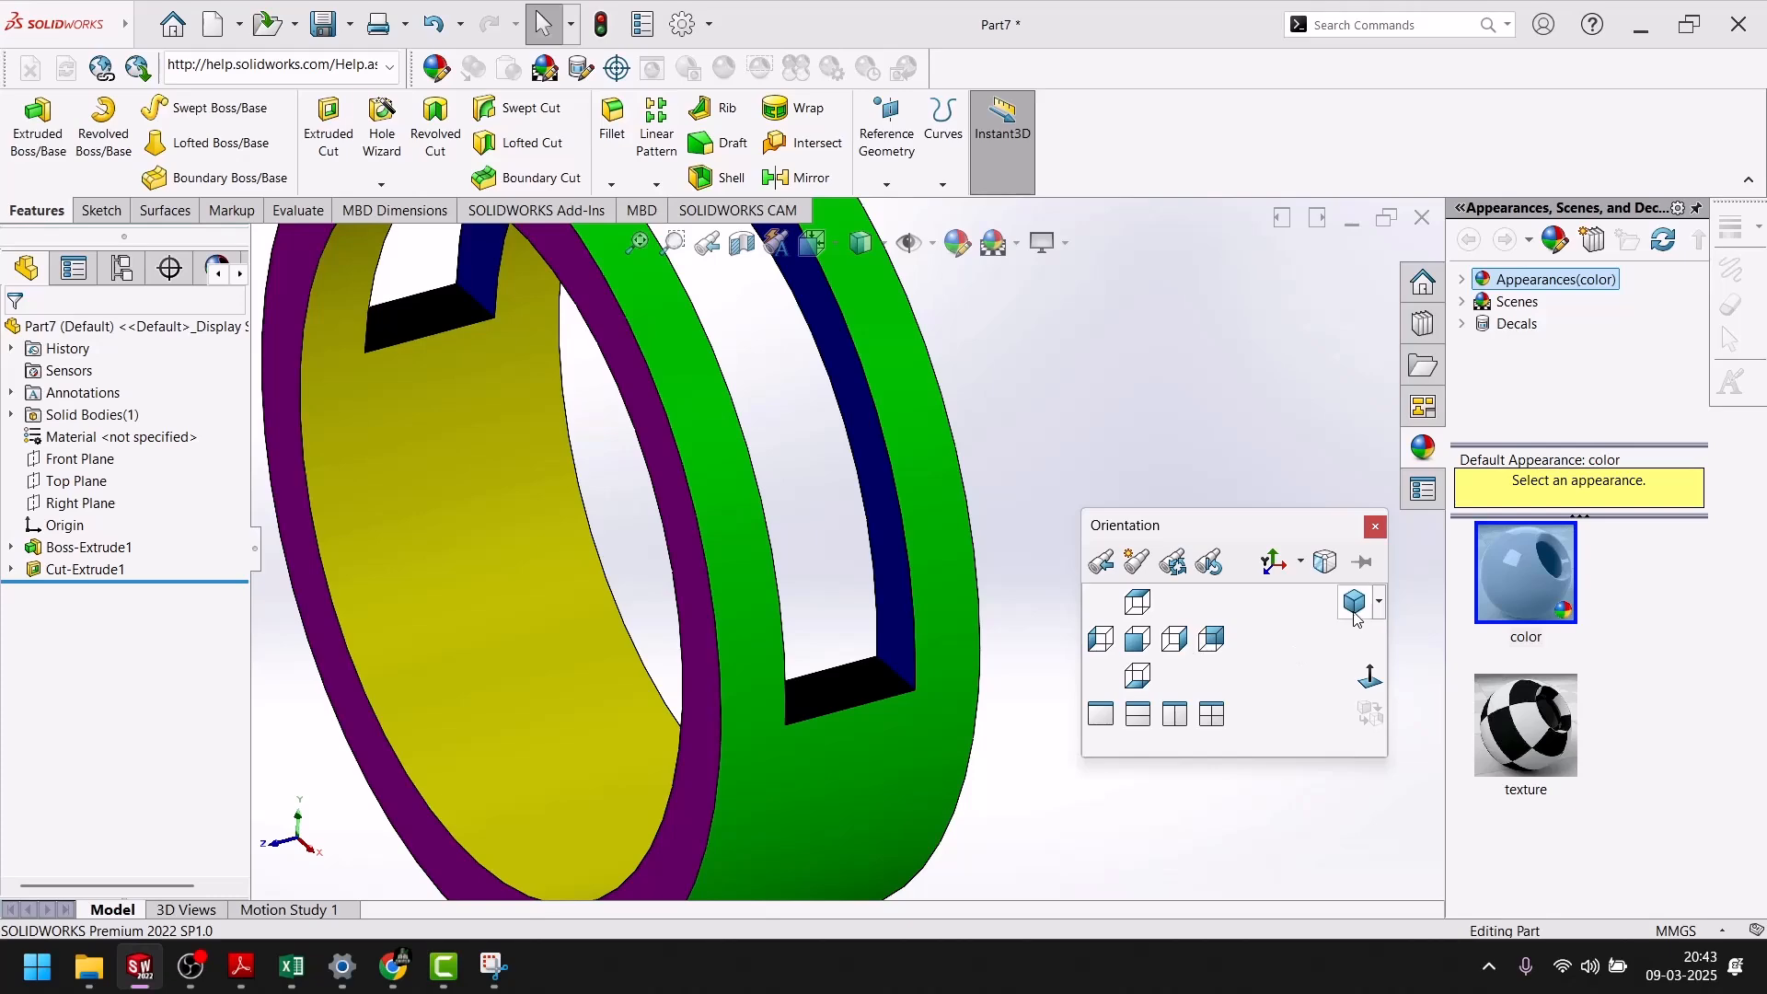
pyautogui.click(1216, 642)
pyautogui.click(1029, 250)
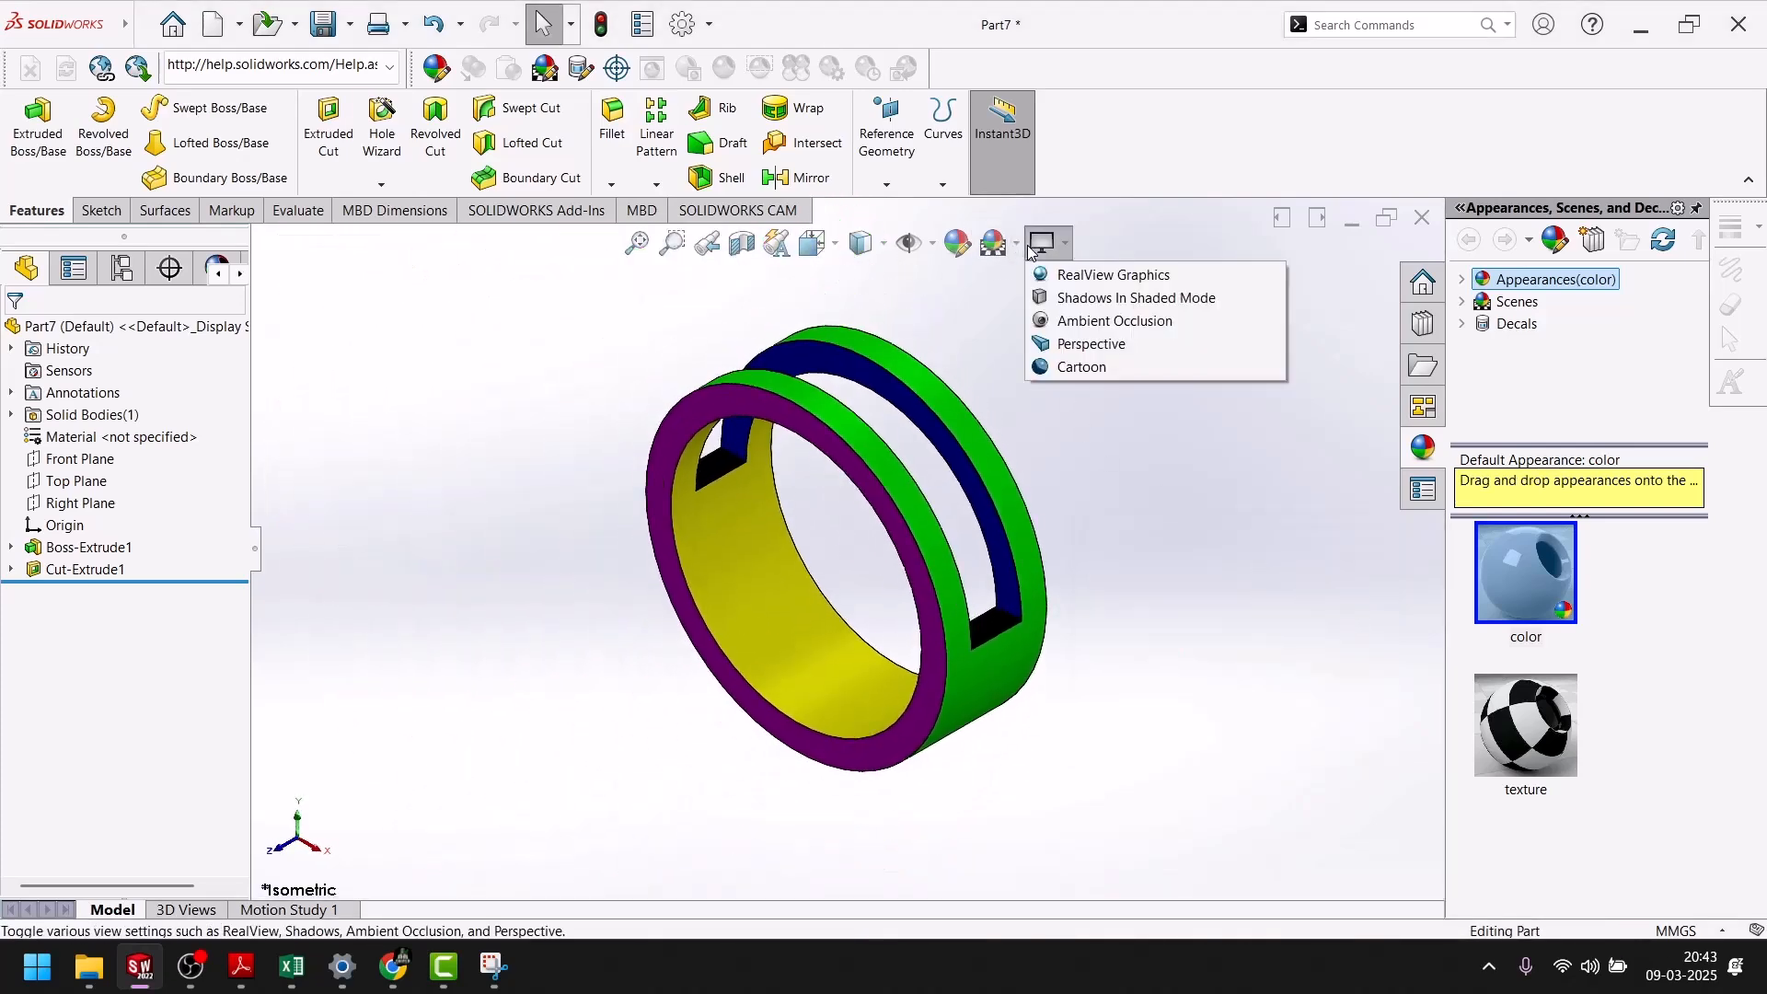
pyautogui.click(996, 244)
pyautogui.click(1031, 300)
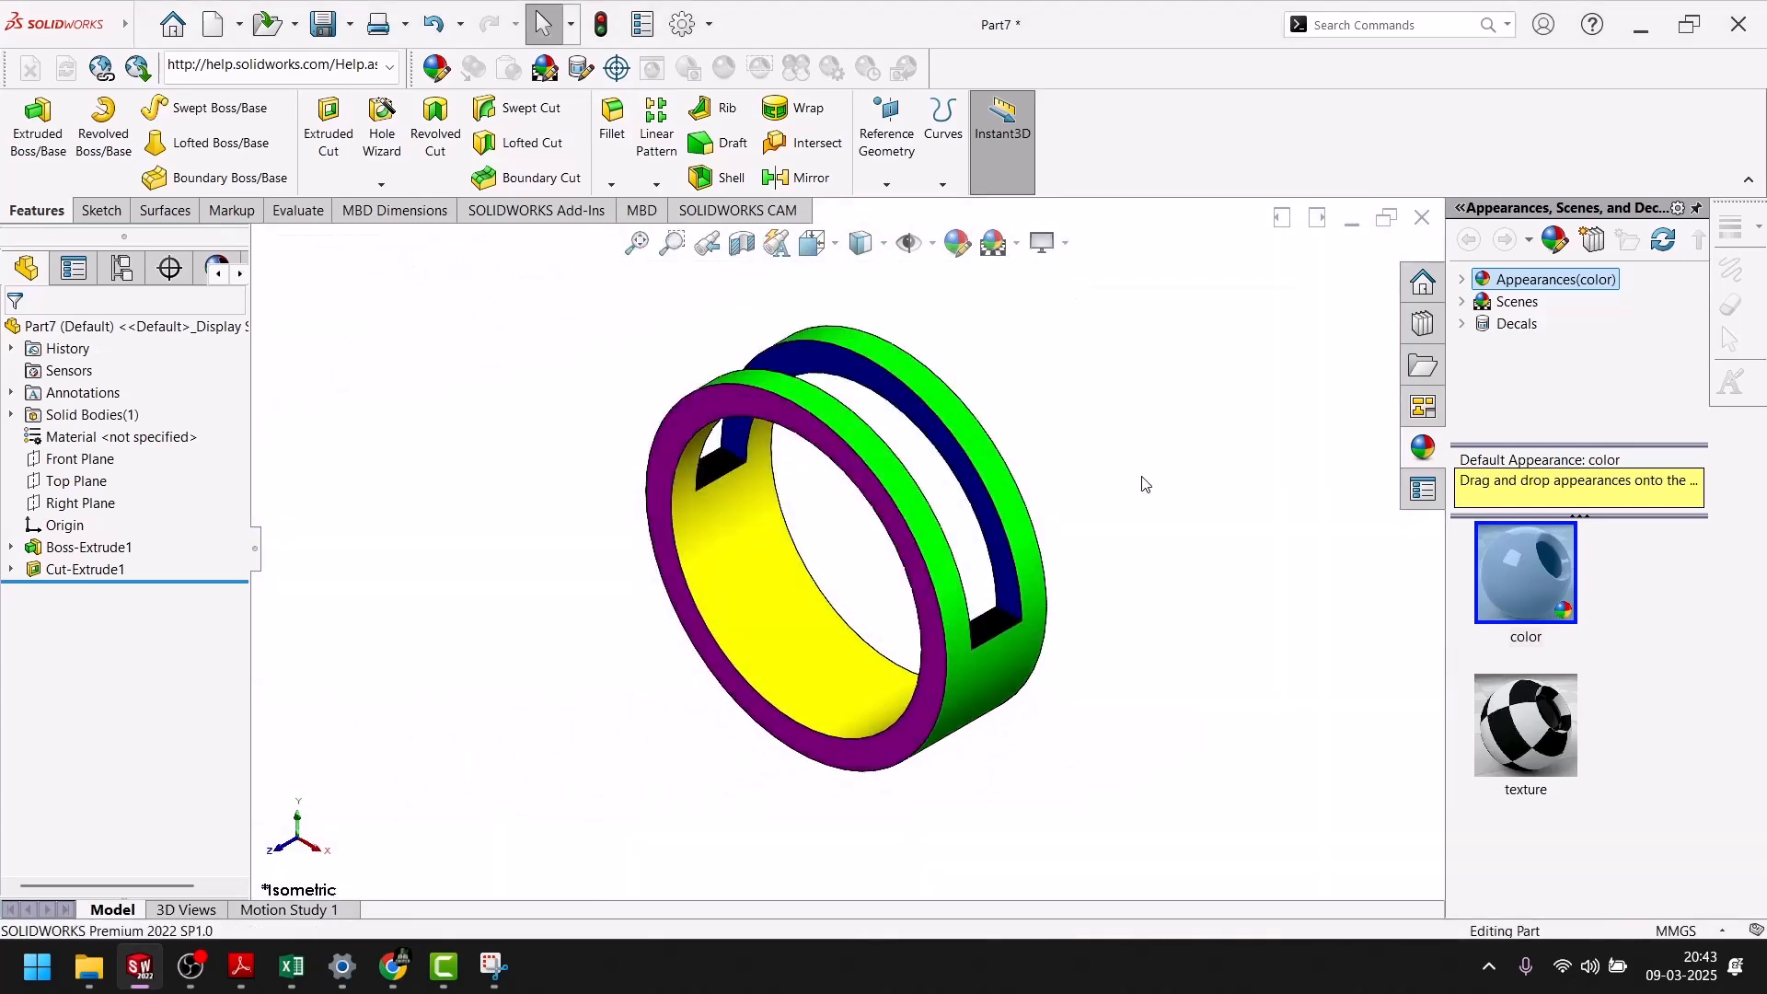
# Compare the coloured ring with the isometric picture of Exercise-41 in the PDF drawing in Adobe Reader, and return to the SOLIDWORKS part.
pyautogui.click(238, 979)
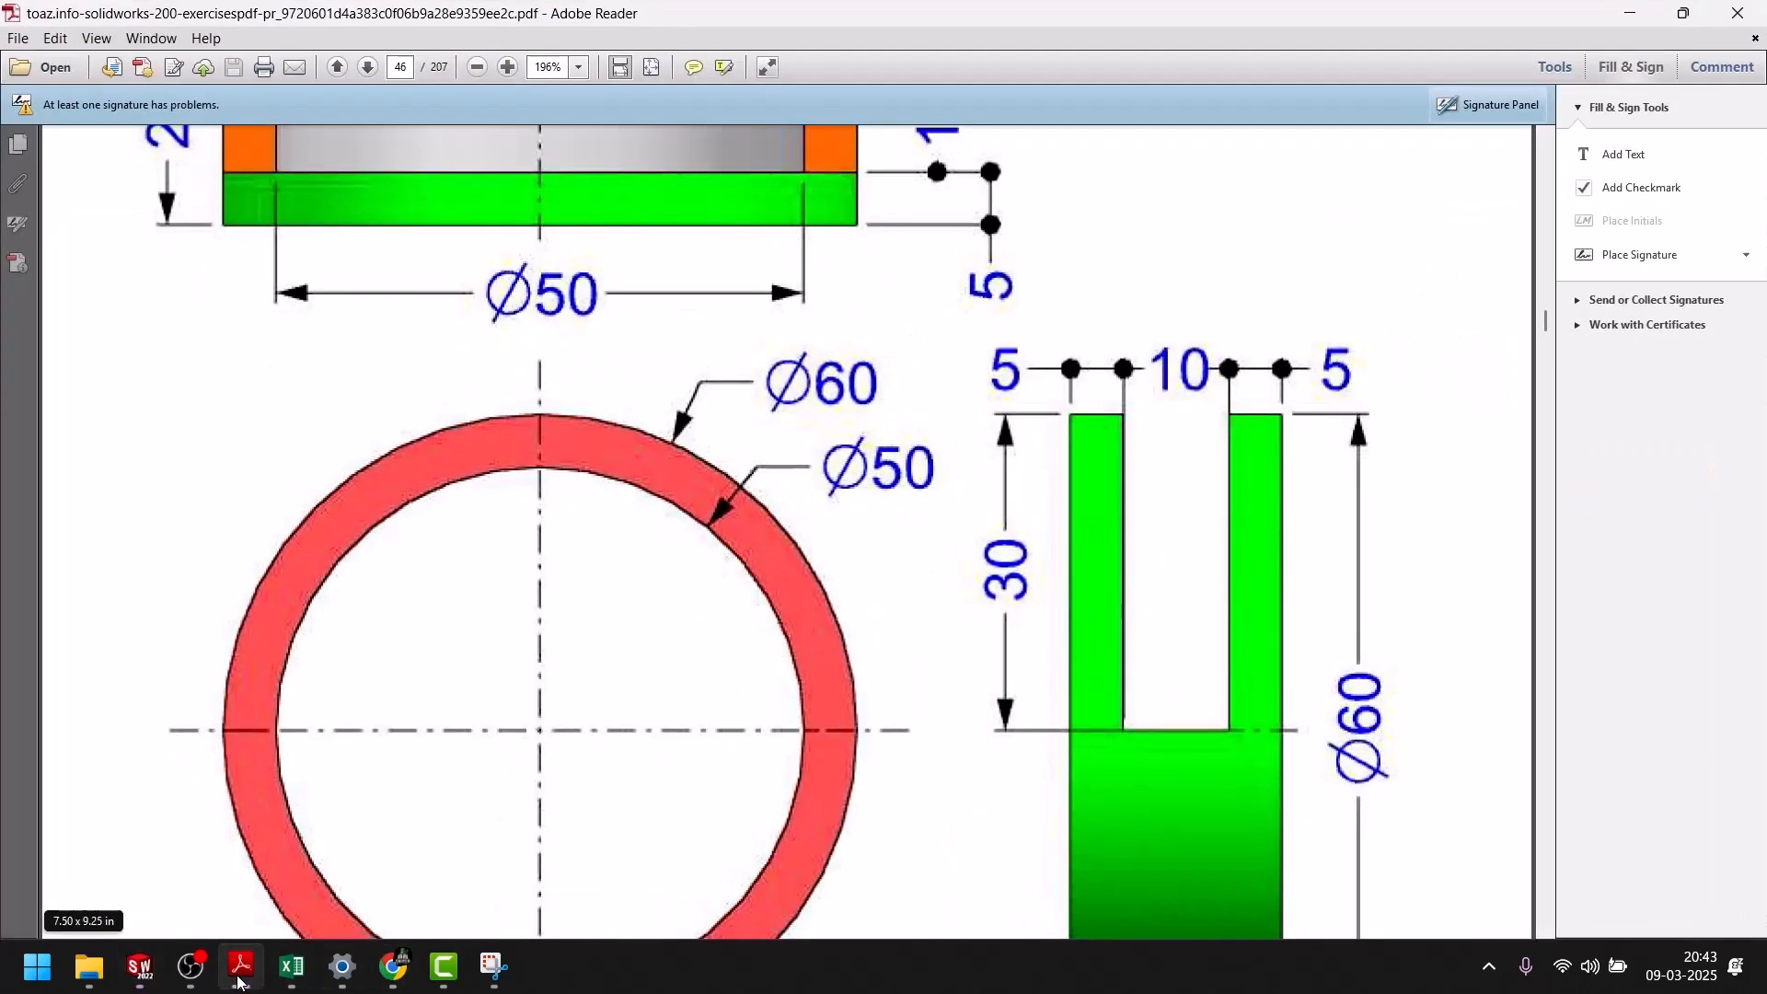
pyautogui.scroll(8, 649, 616)
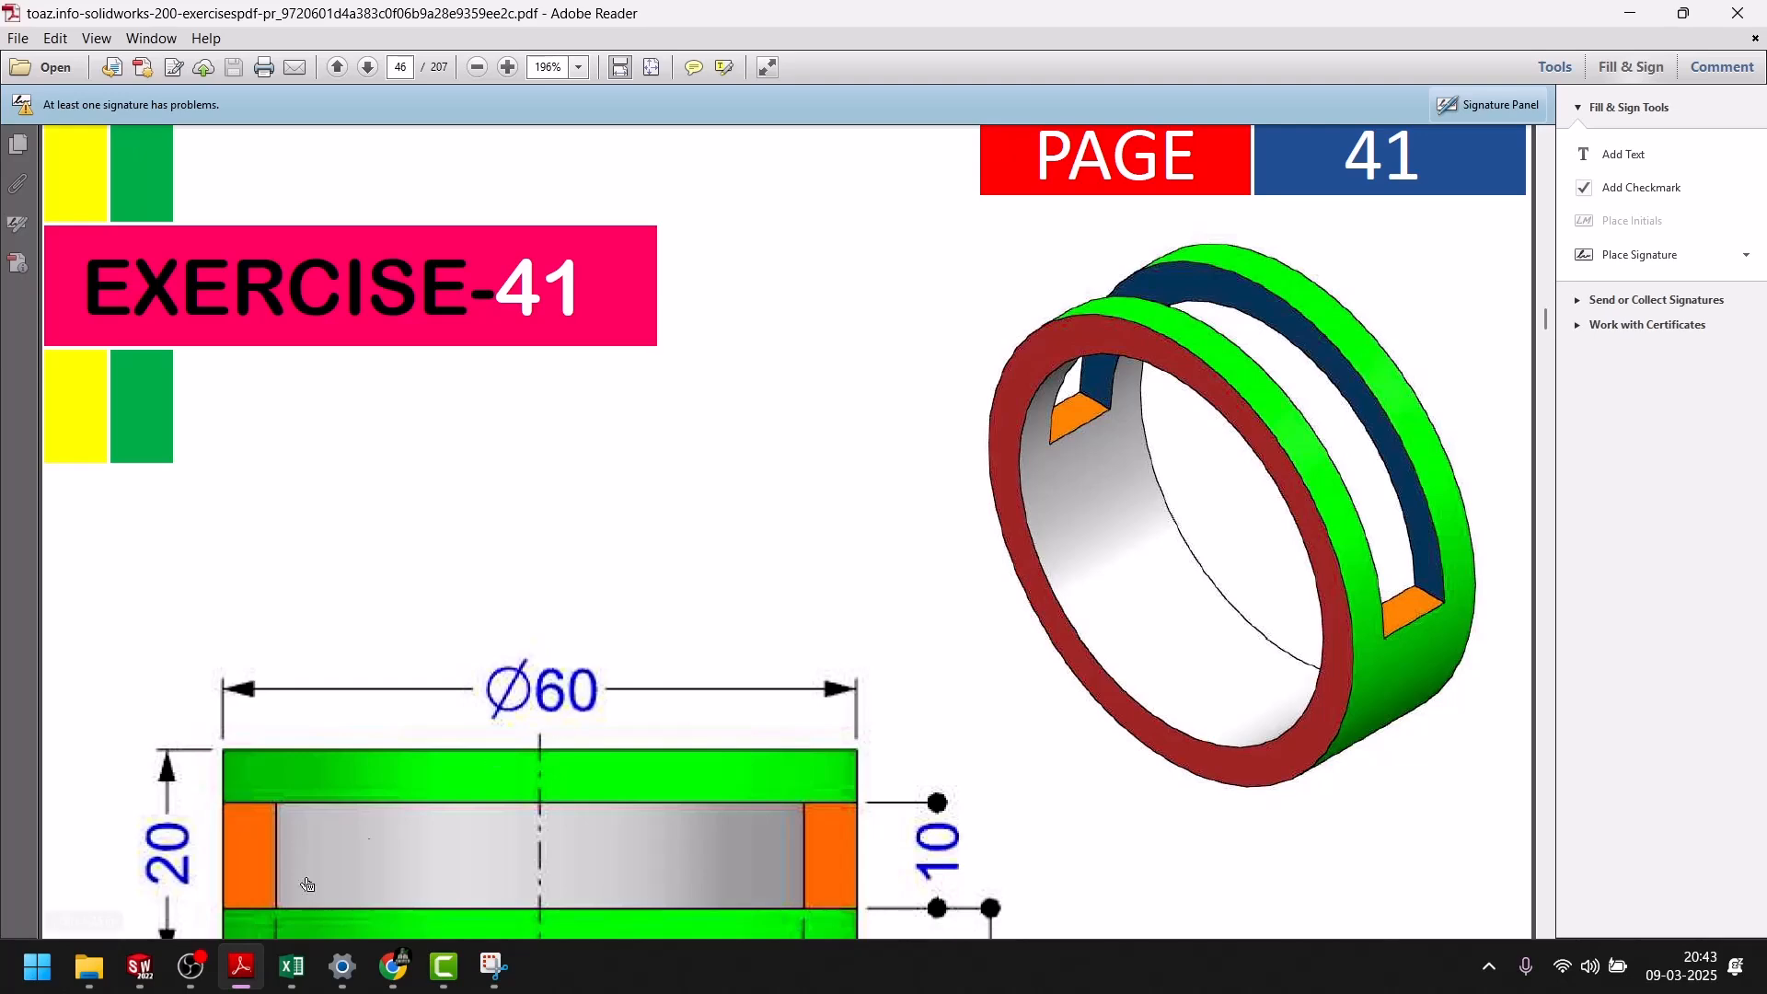
pyautogui.click(241, 973)
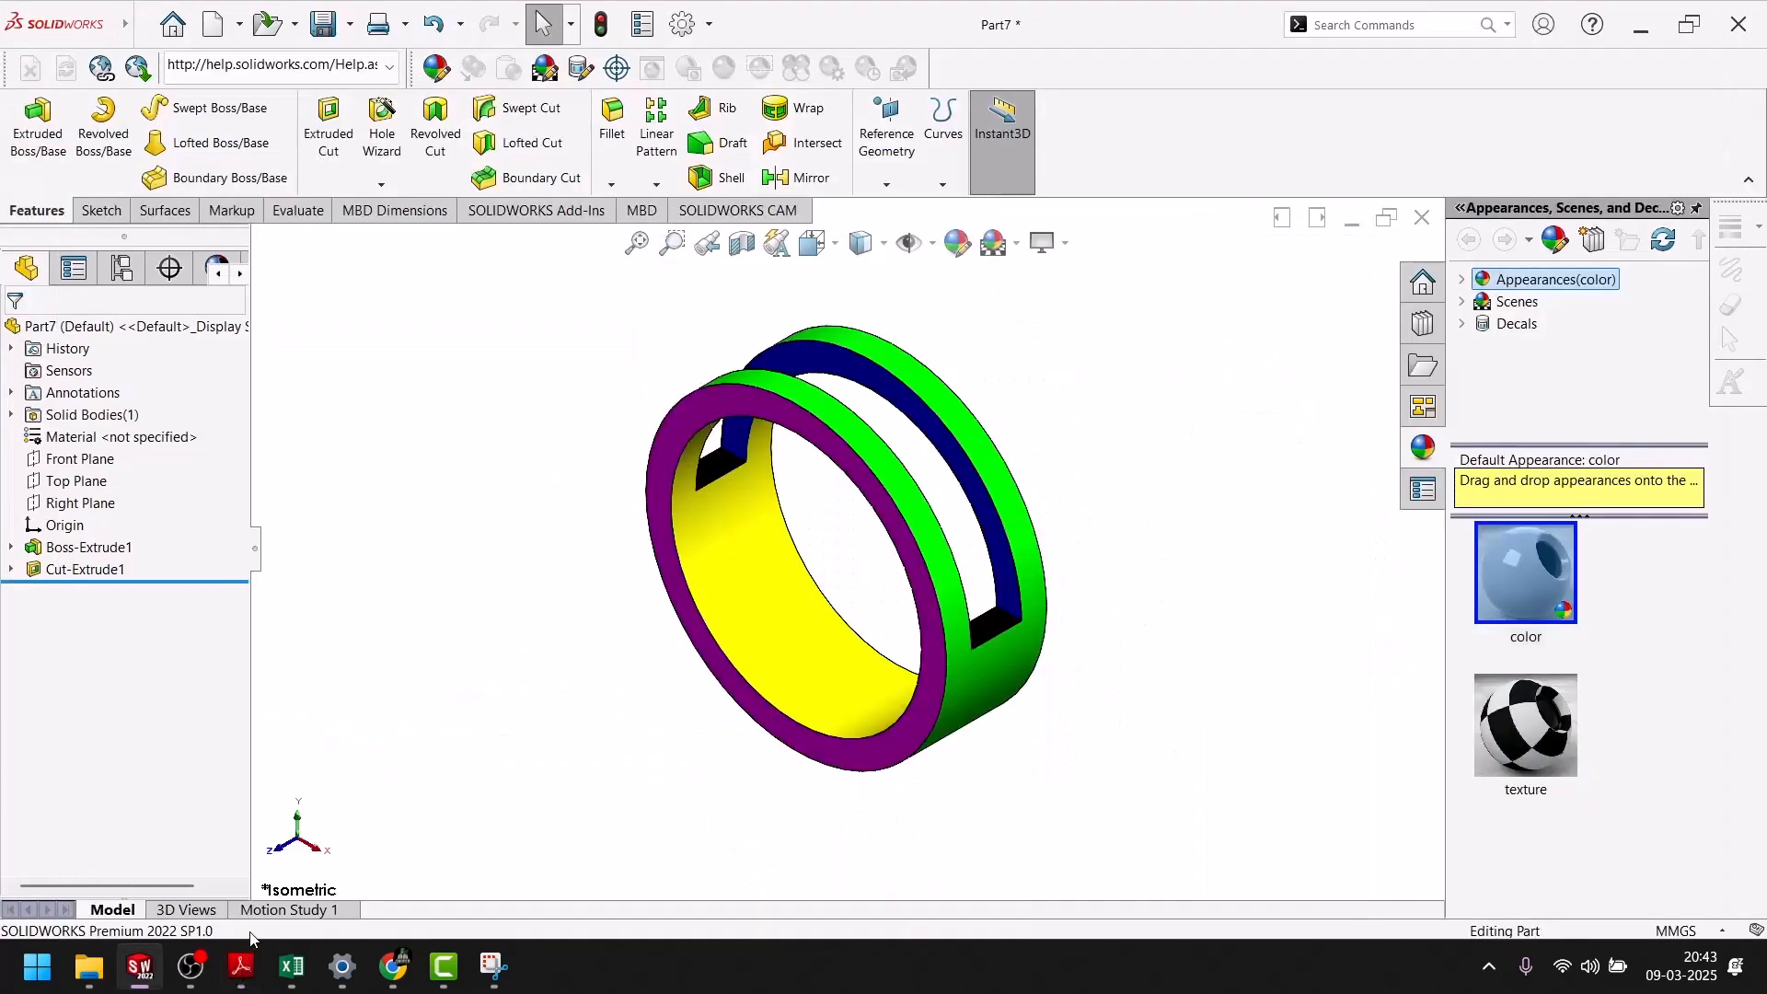
# Open the Snipping Tool to capture the finished ring.
pyautogui.click(493, 966)
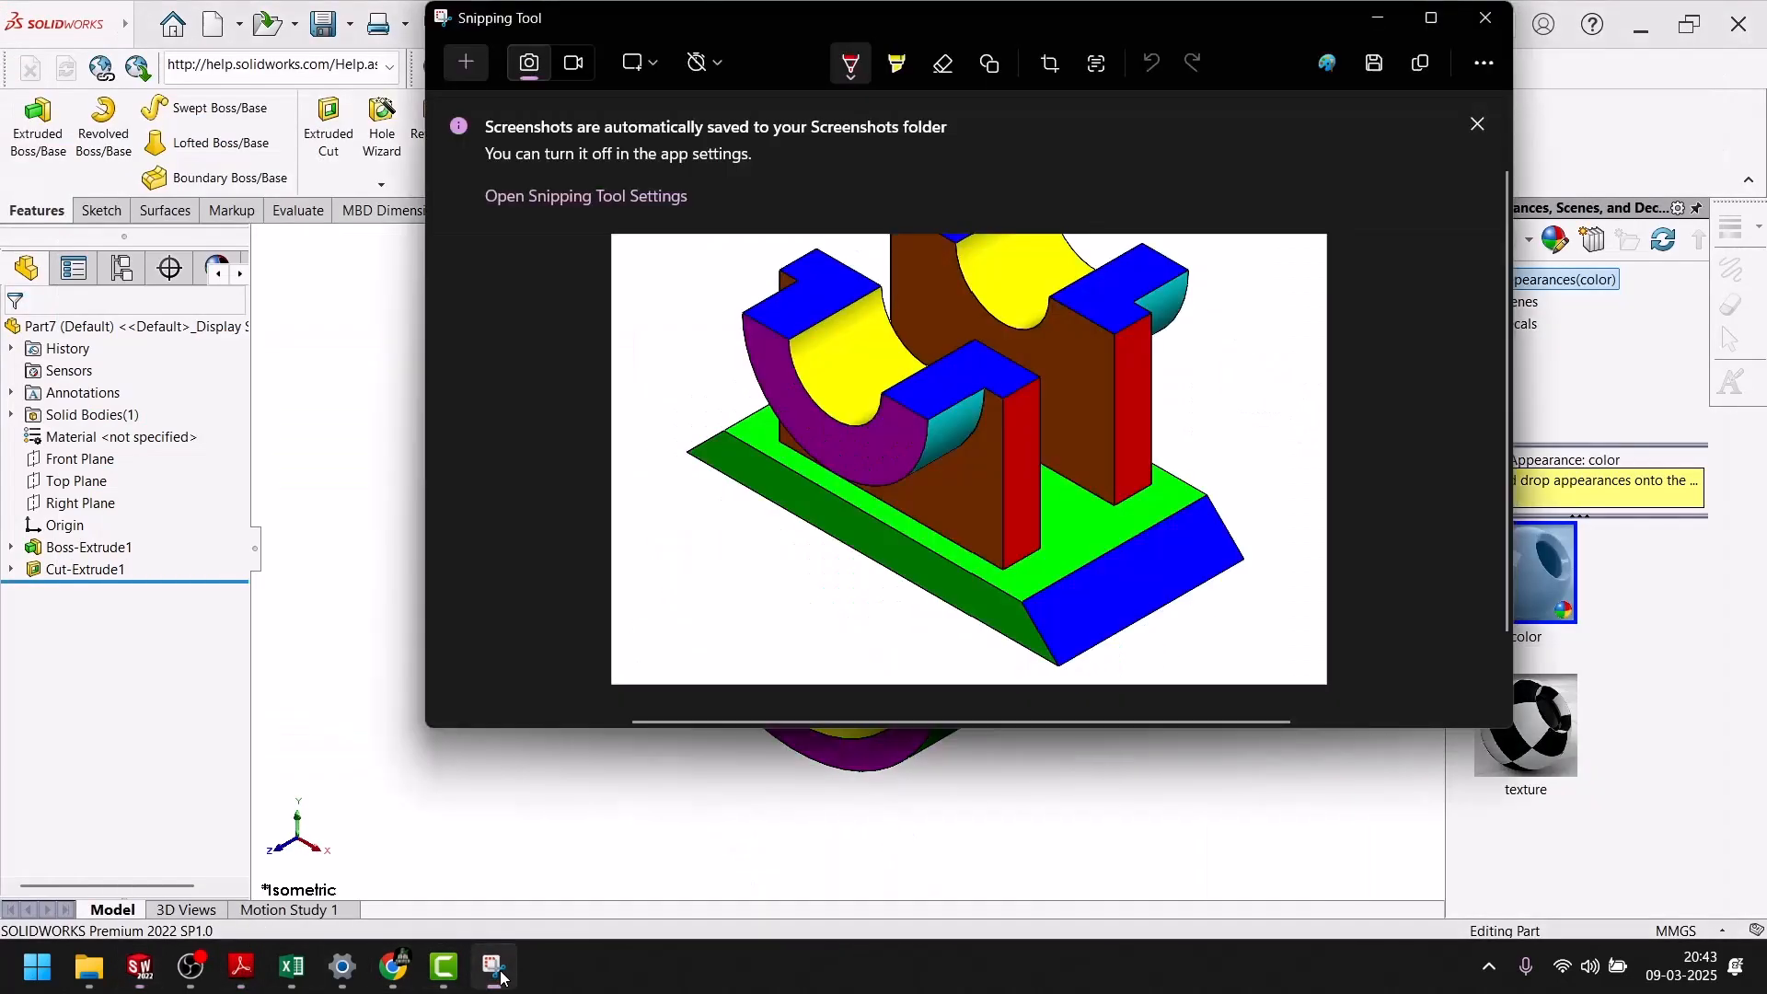